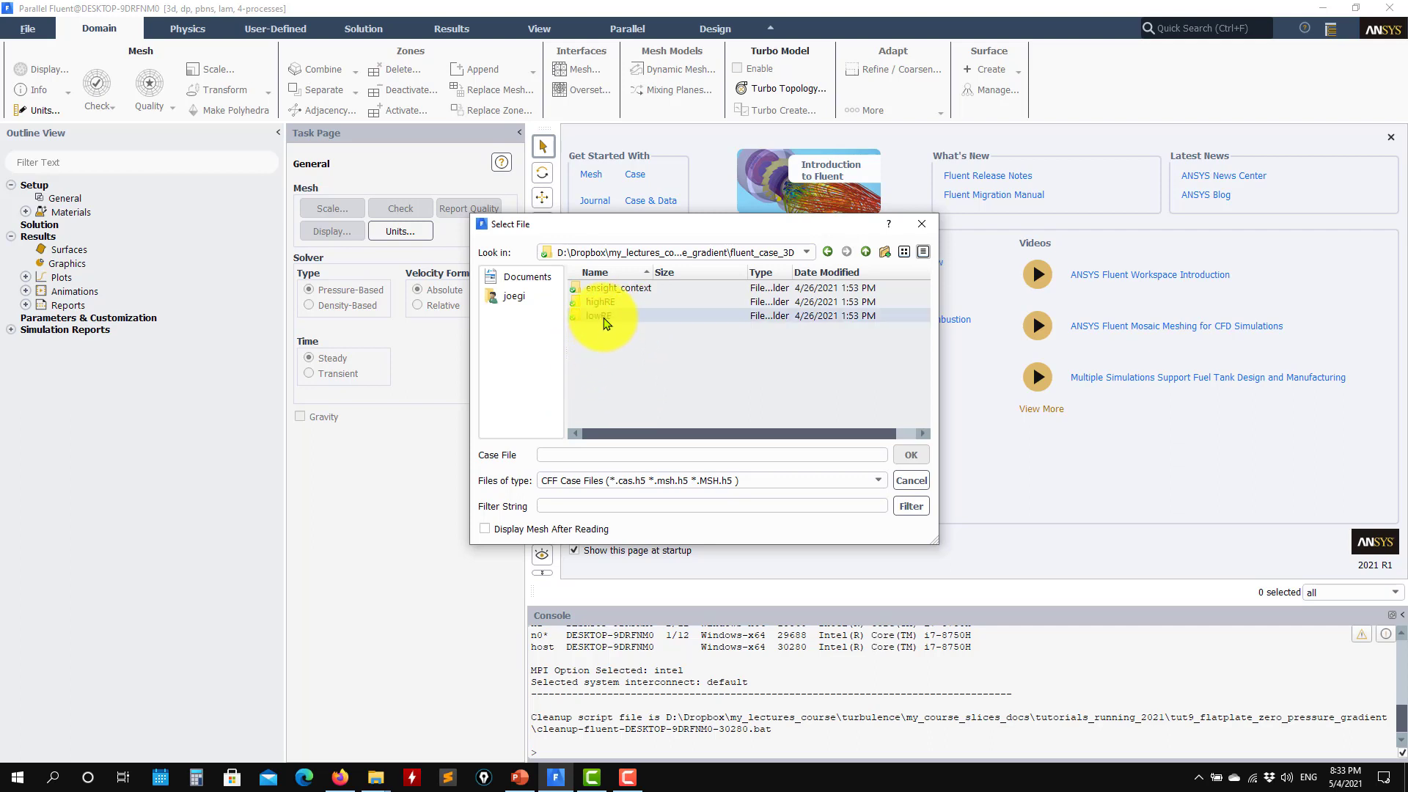
Read the case.cas.h5 flat-plate case from the lowRE folder
double_click(601, 317)
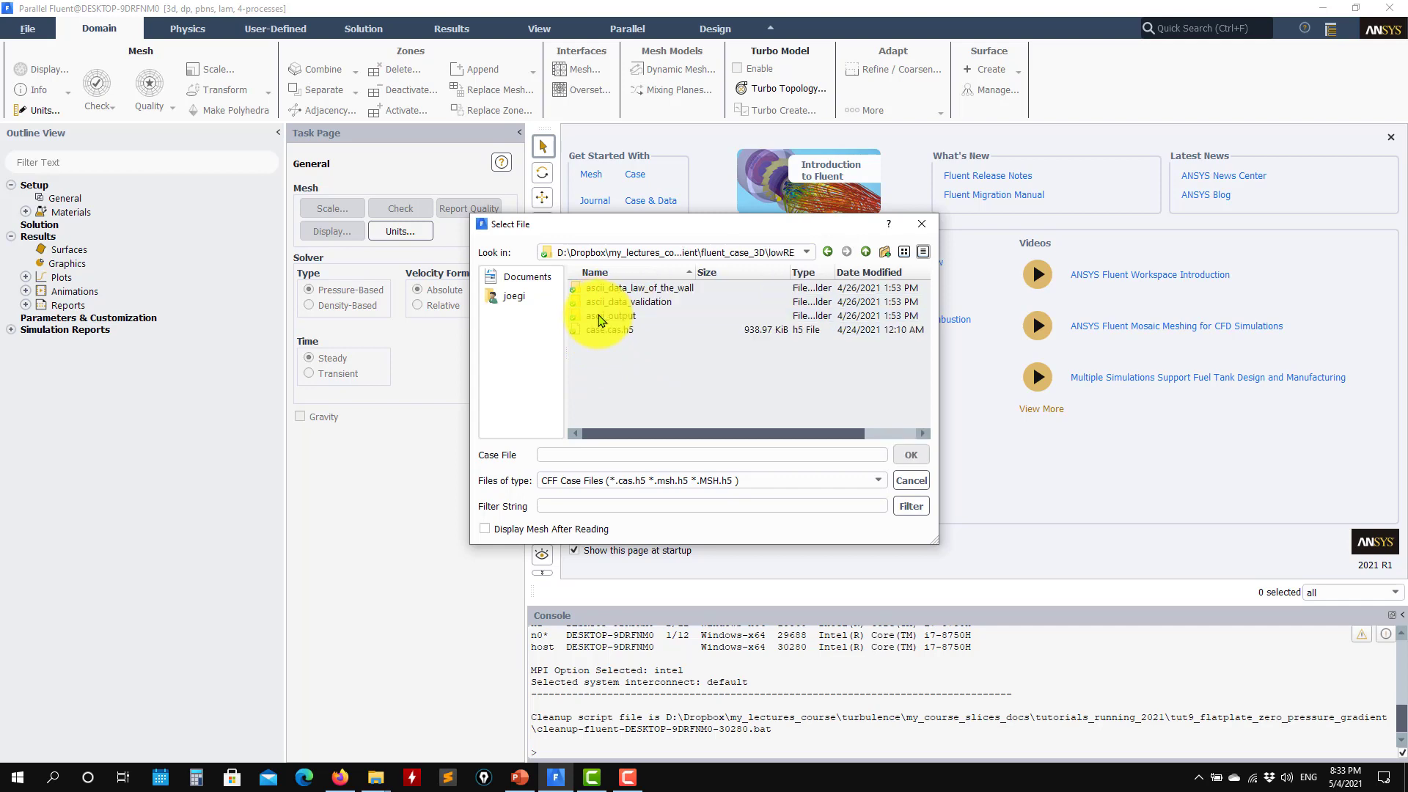
click(600, 330)
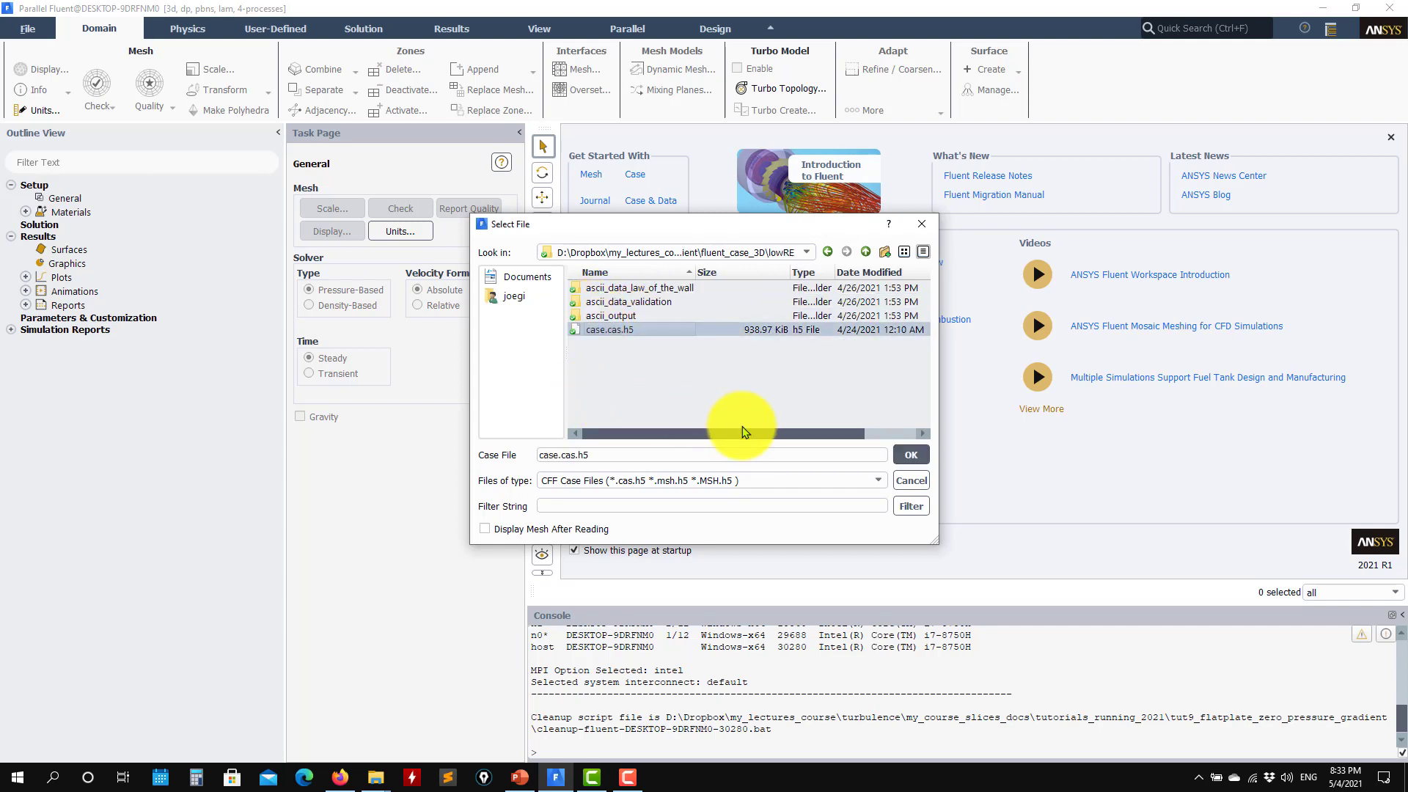
click(919, 457)
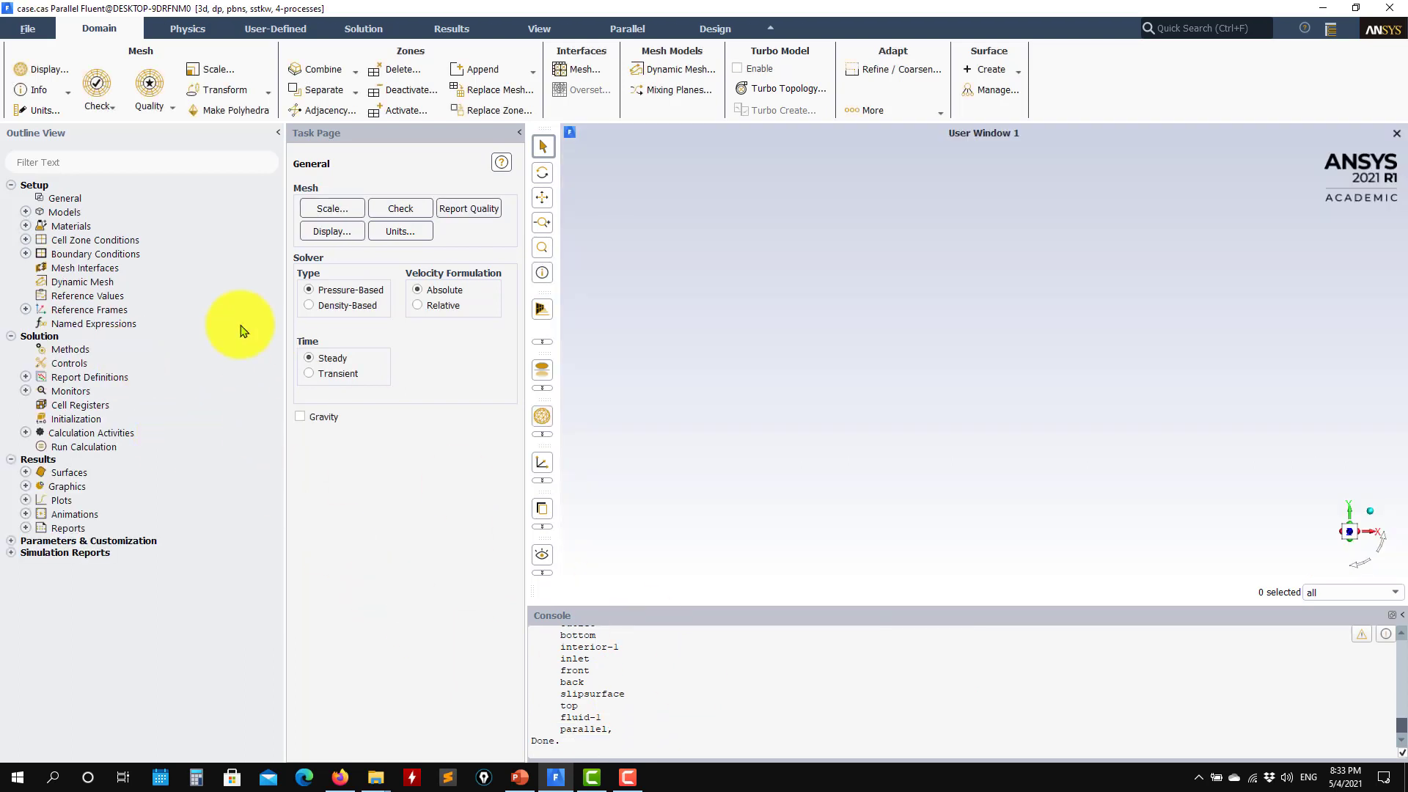
Display mesh-1 from Results > Graphics and tilt it into a 3-D view
click(25, 486)
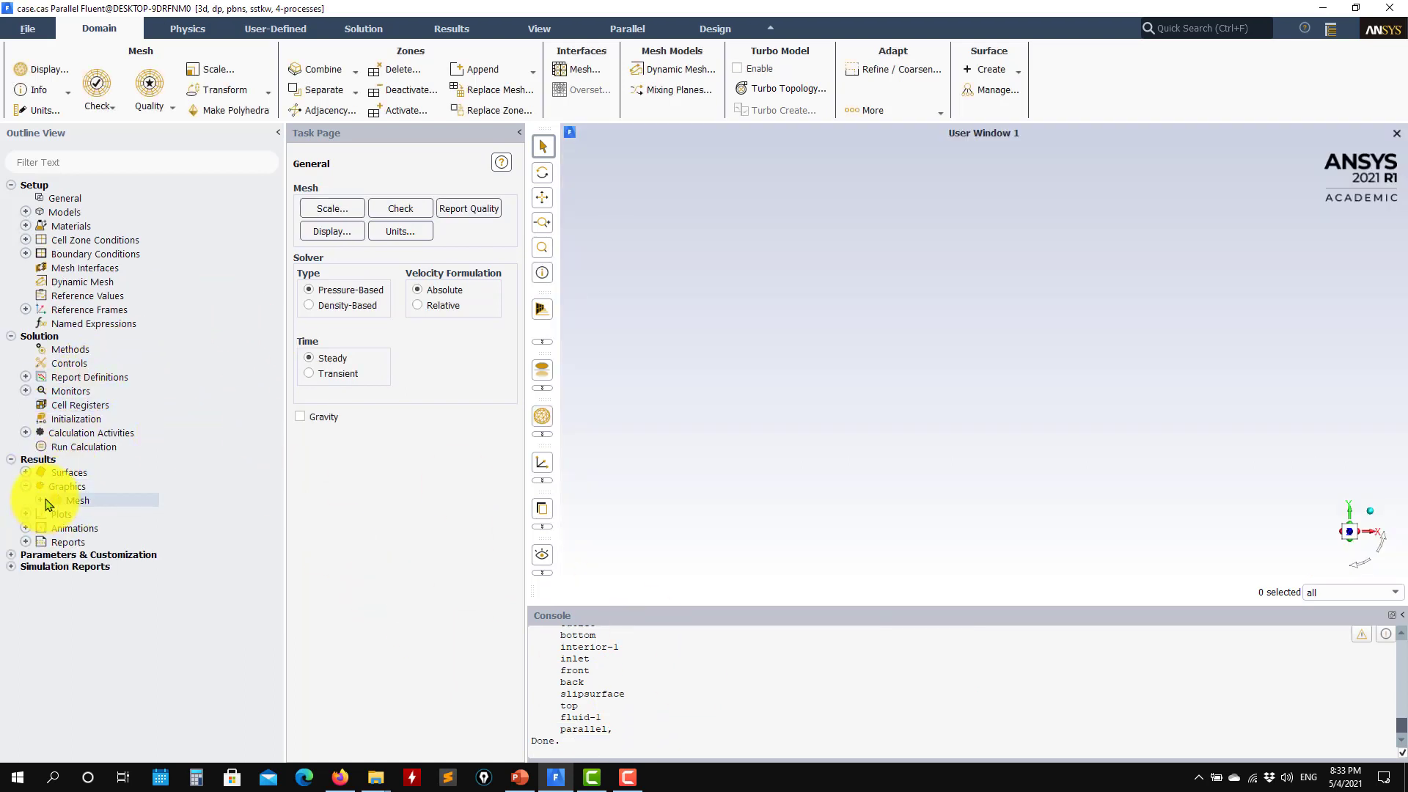
click(40, 499)
double_click(92, 513)
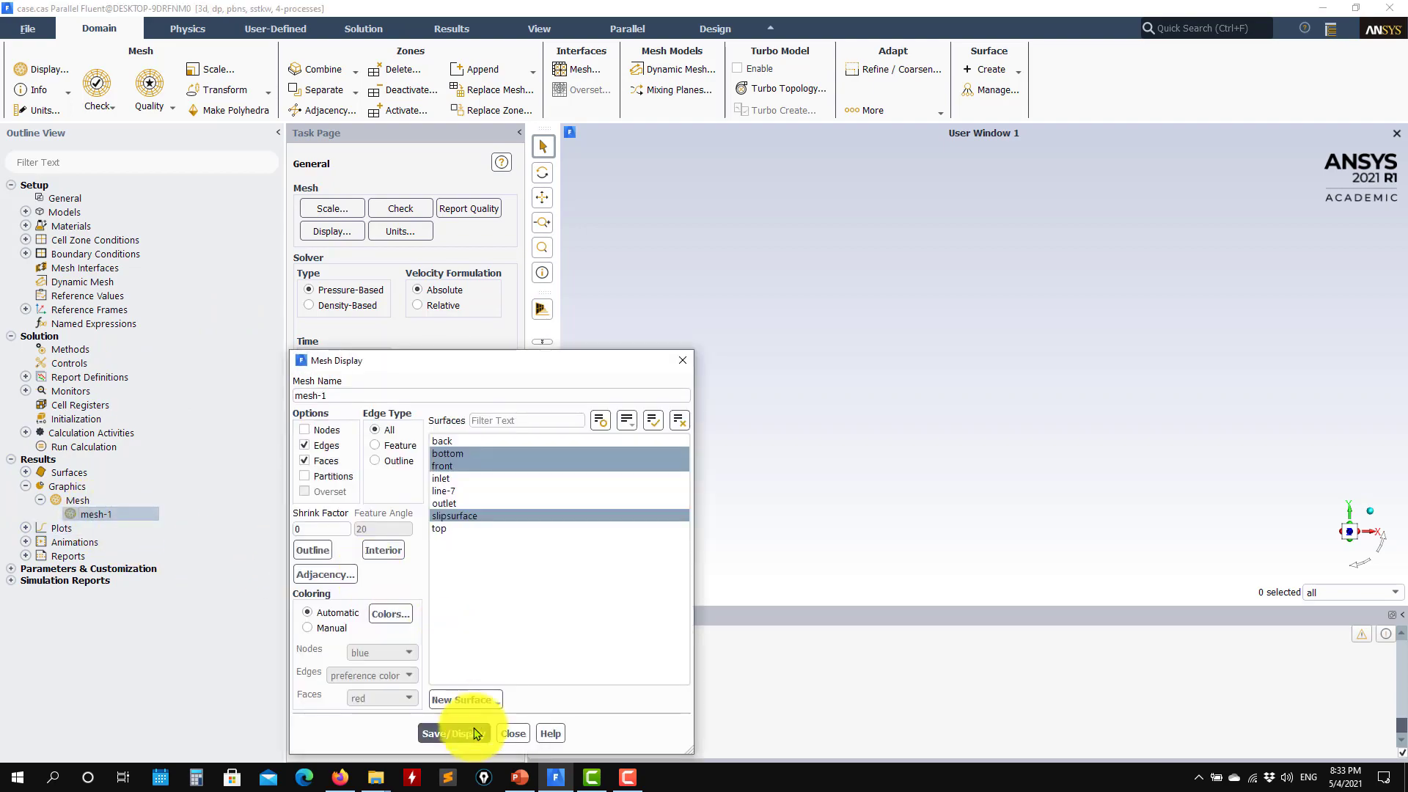
click(454, 733)
drag(841, 424, 1046, 367)
Show only the back, bottom, outlet and slipsurface faces of mesh-1, leaving front off
click(473, 454)
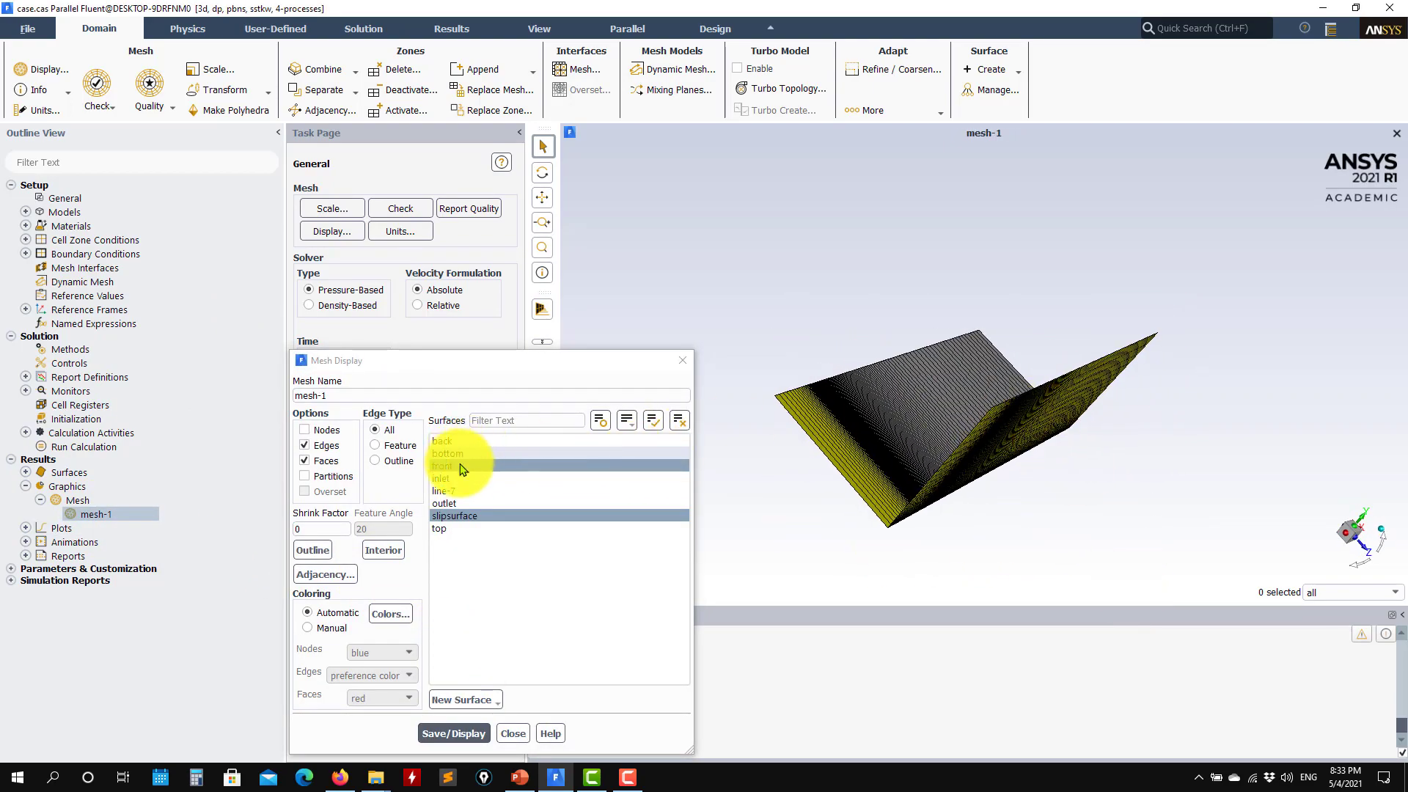
click(463, 440)
click(458, 454)
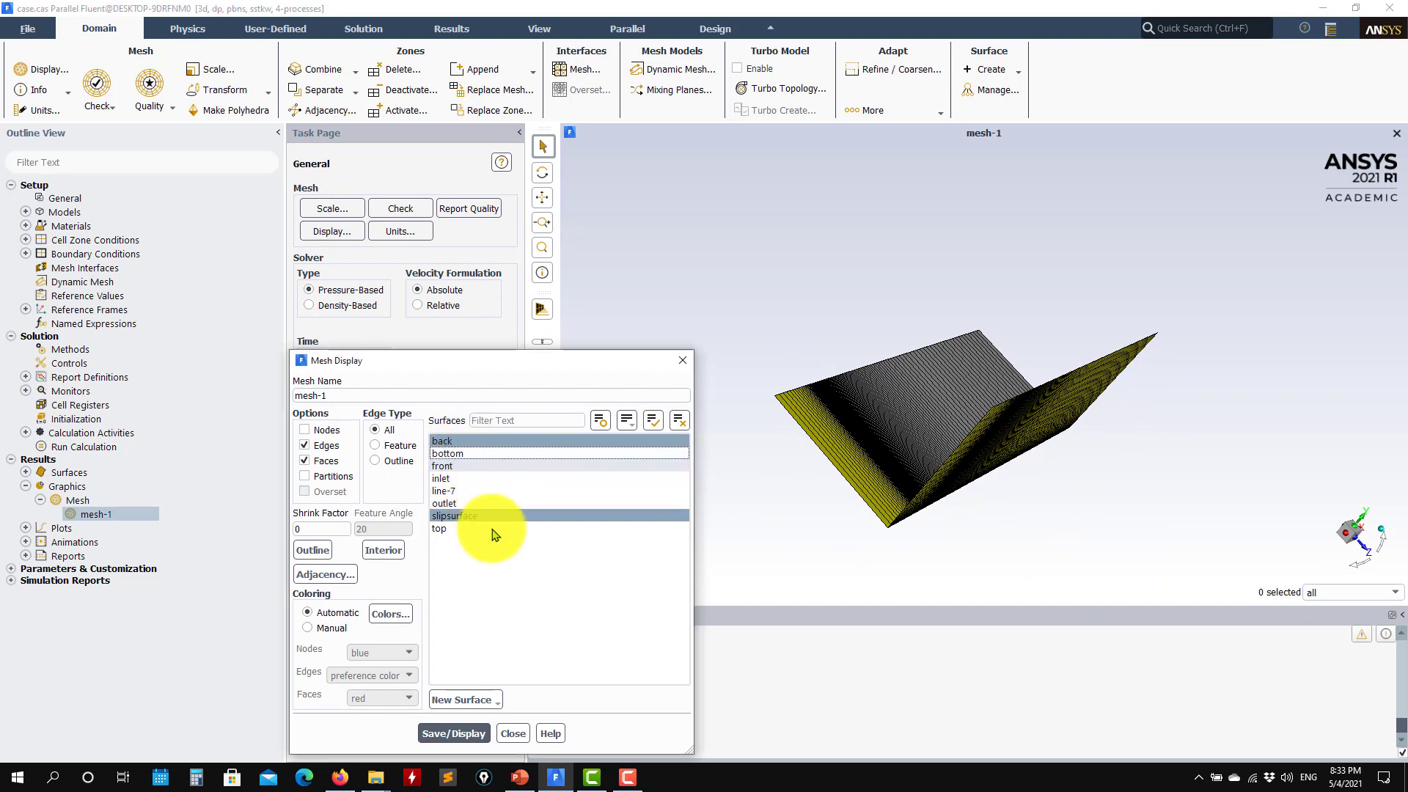
click(459, 466)
click(455, 503)
click(458, 733)
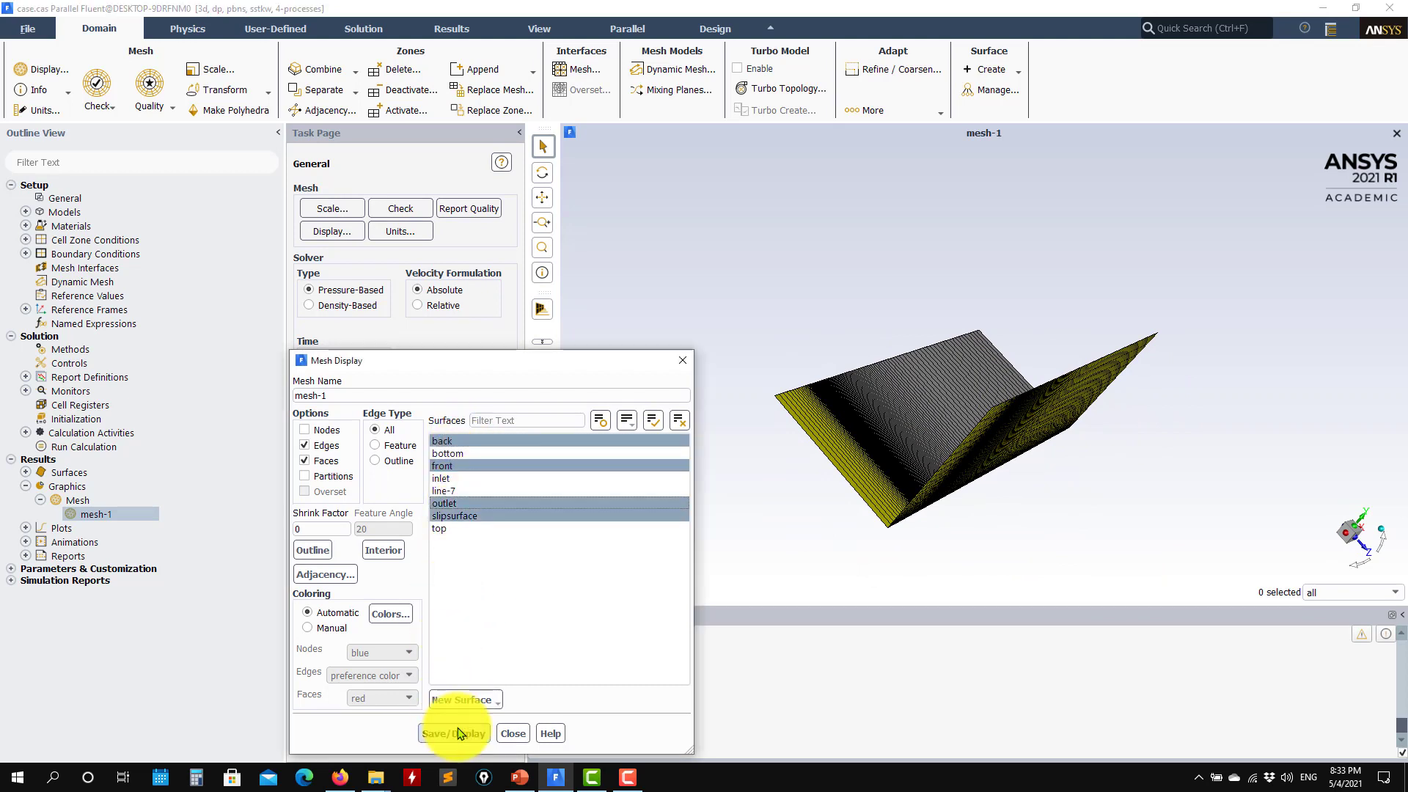
click(461, 466)
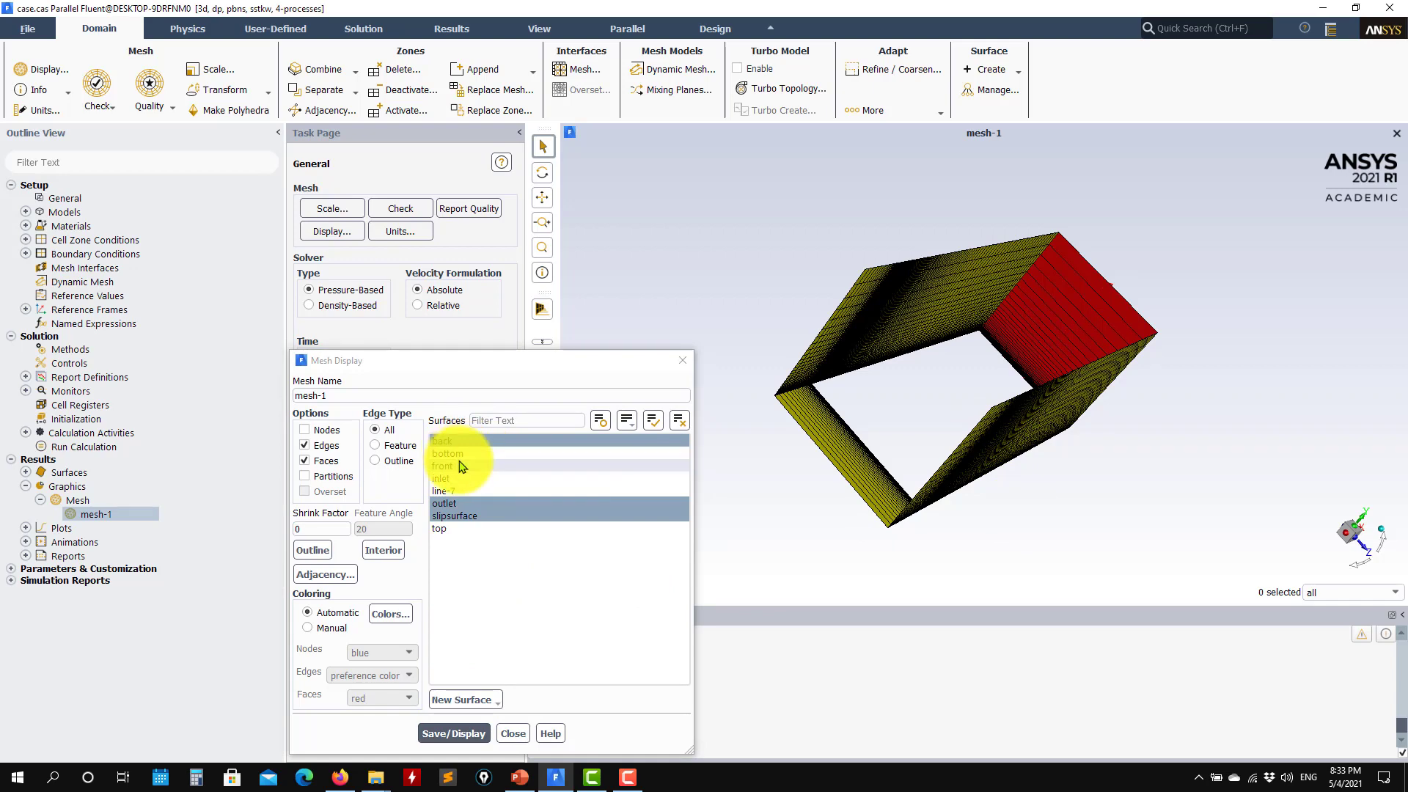
click(454, 733)
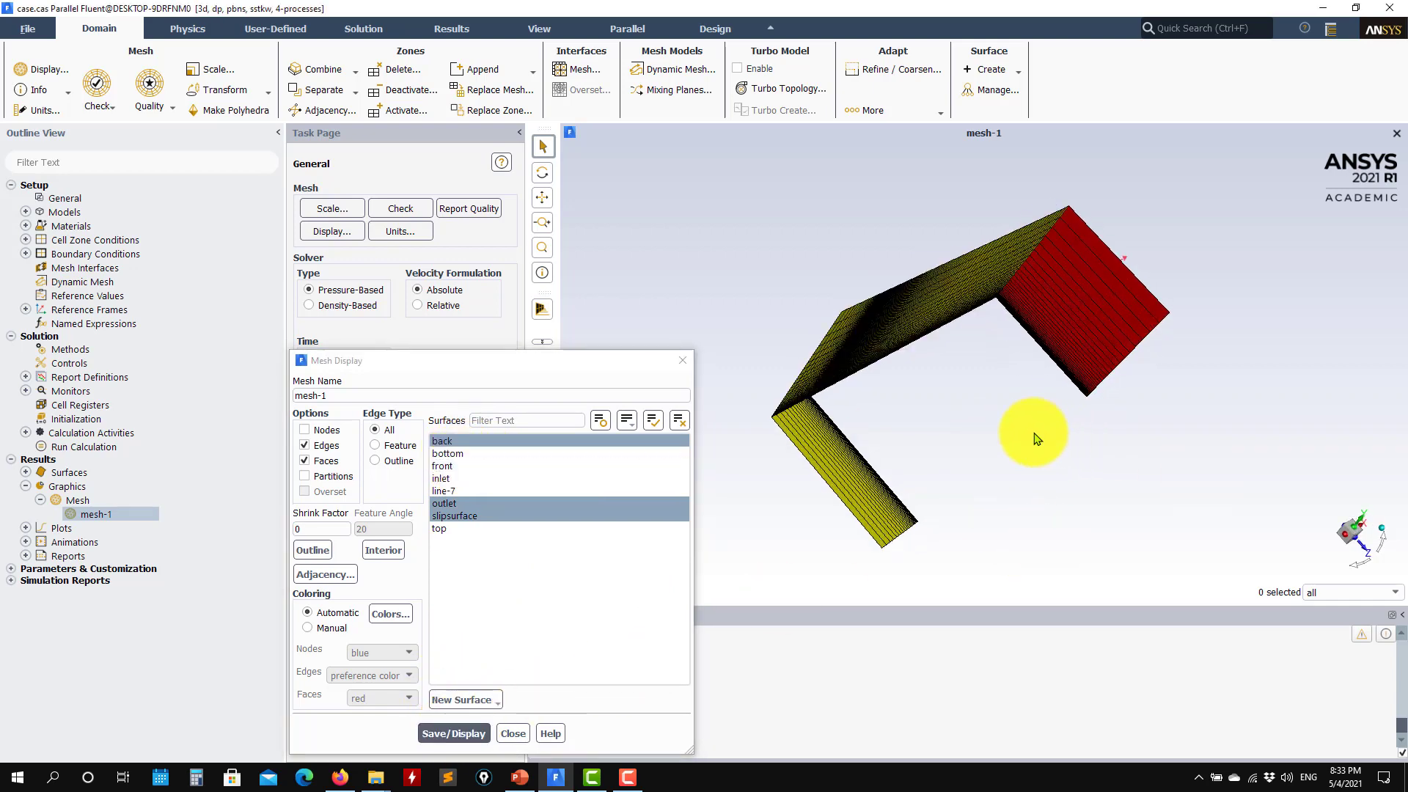
click(469, 453)
click(453, 734)
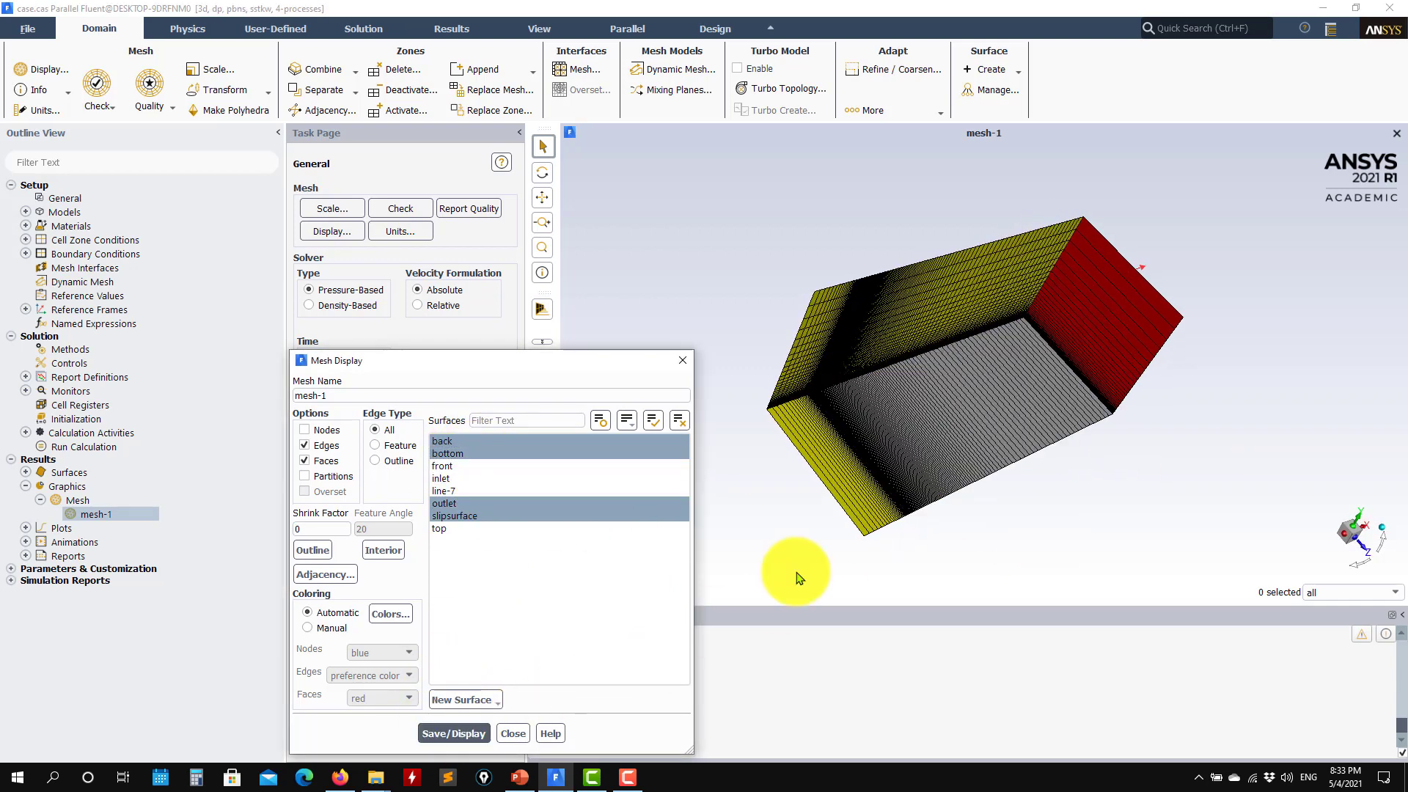
Orbit and zoom the mesh box into a wide overall view of the domain
drag(912, 377, 1012, 515)
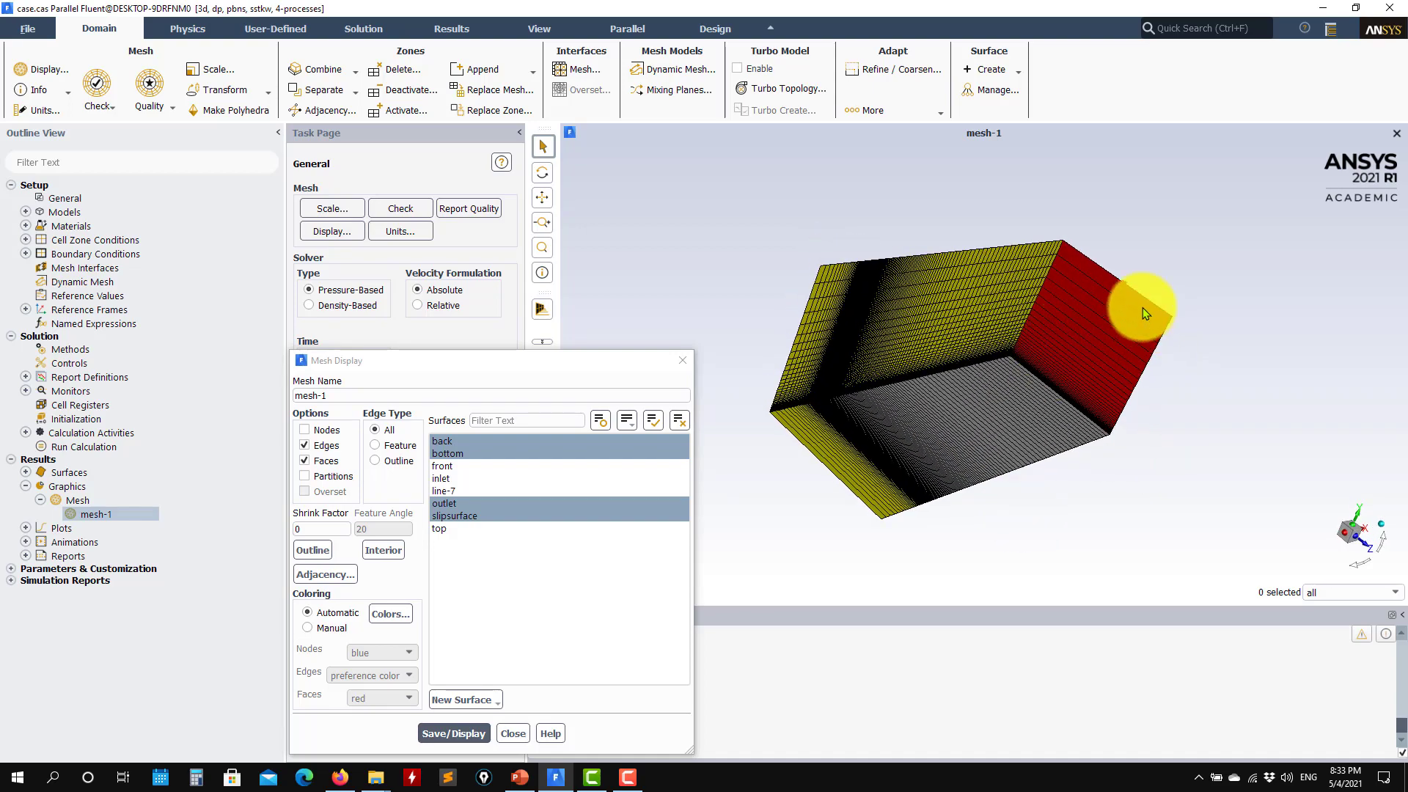
drag(855, 493, 819, 500)
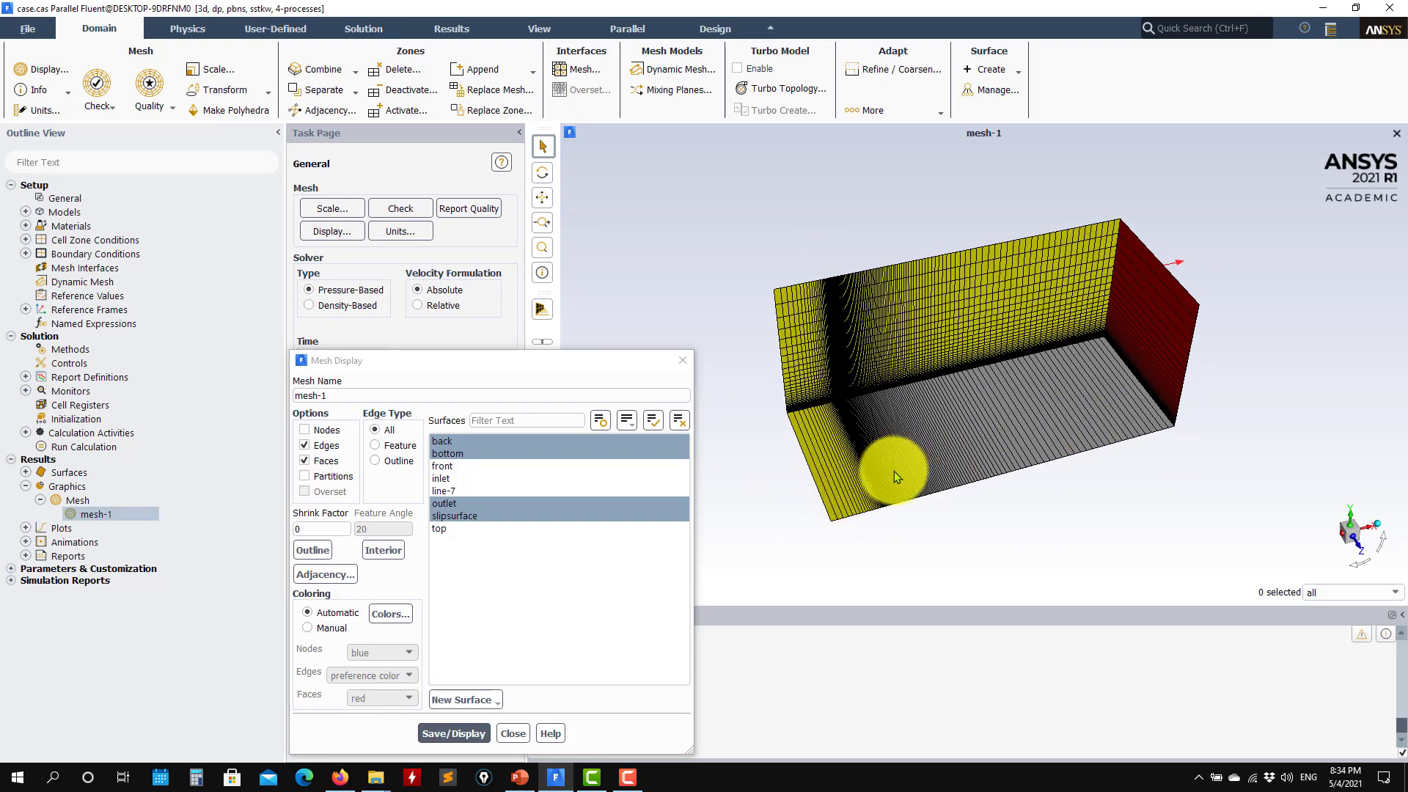
drag(898, 473, 840, 364)
scroll(859, 504, up, 4)
drag(862, 511, 921, 420)
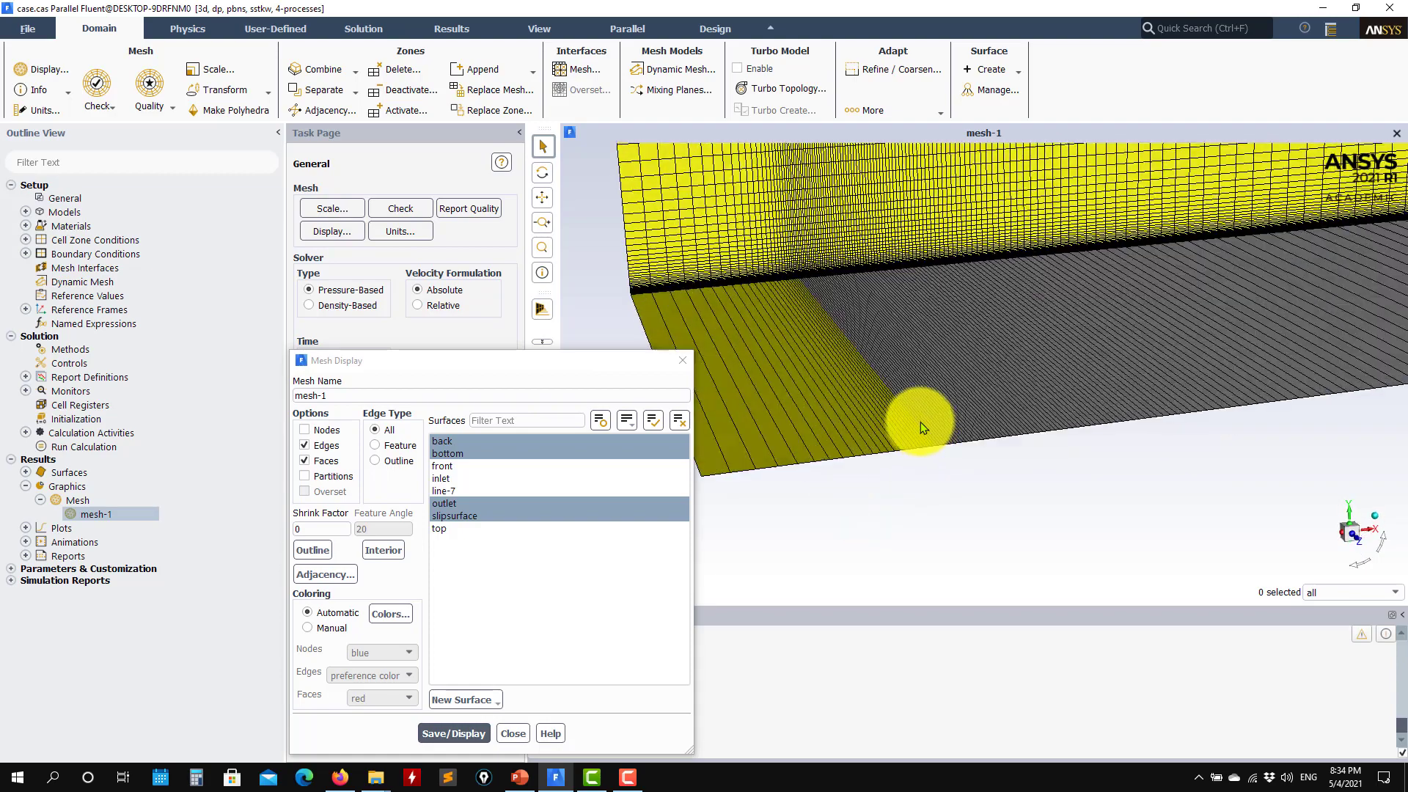
scroll(1070, 405, down, 4)
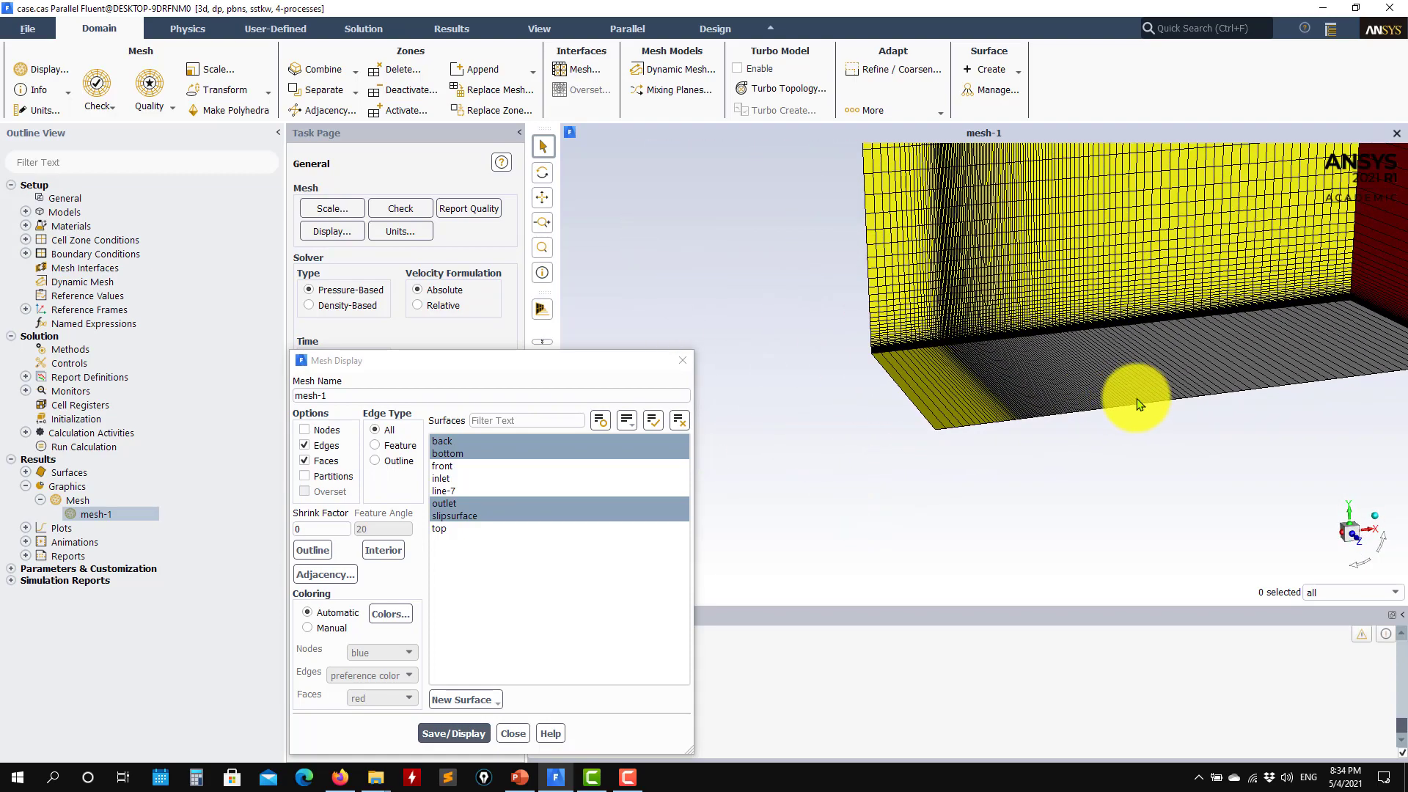
middle_drag(1133, 410, 1036, 505)
drag(1039, 505, 889, 432)
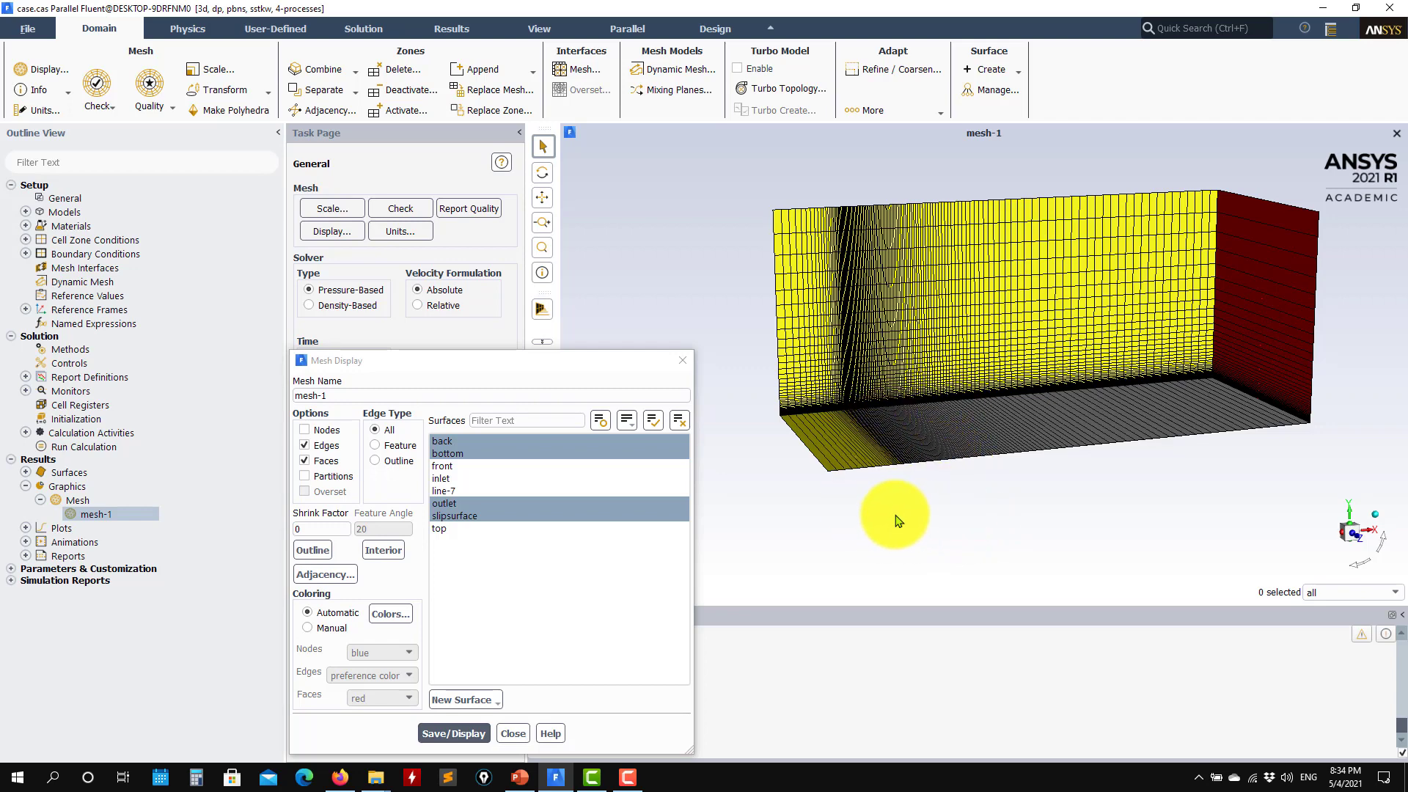
drag(896, 520, 896, 496)
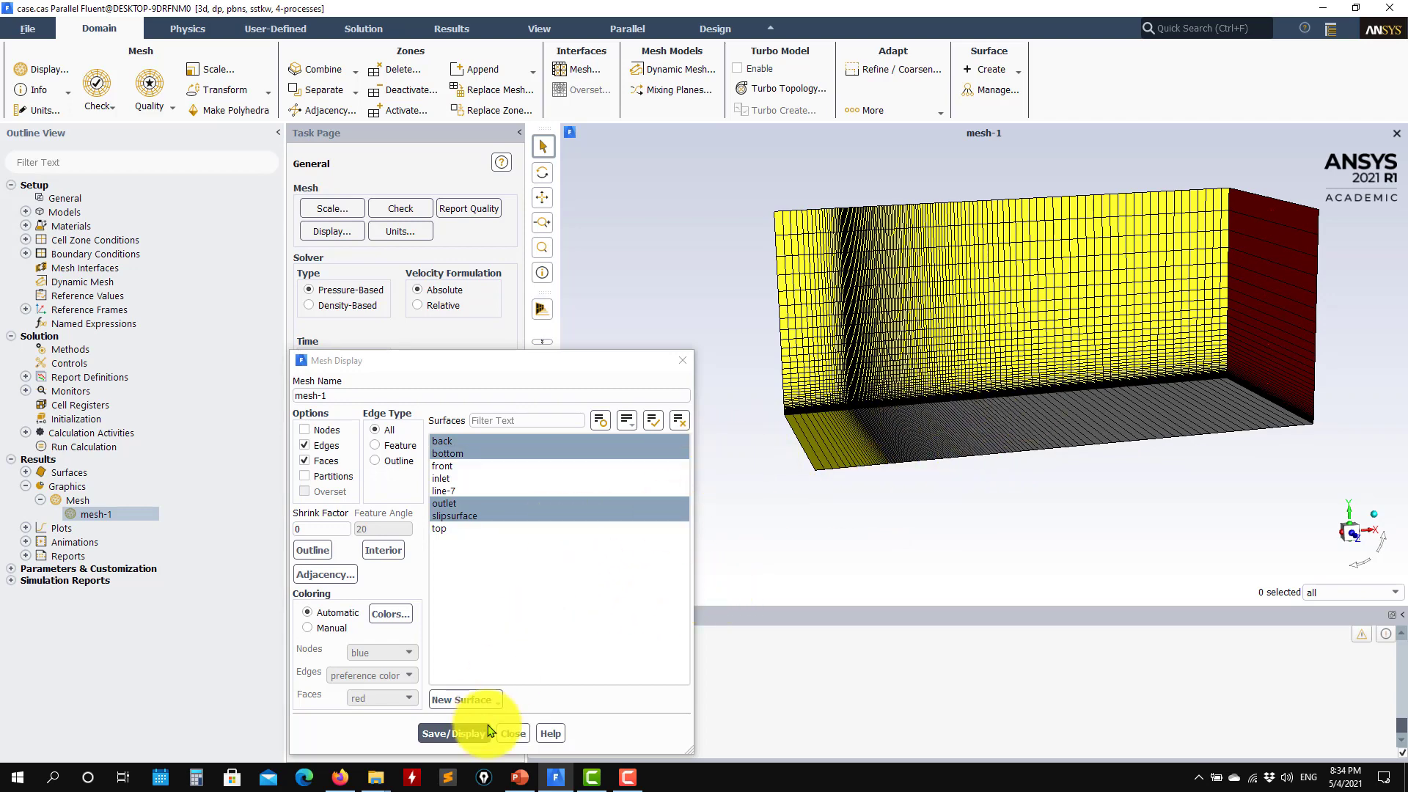
click(512, 733)
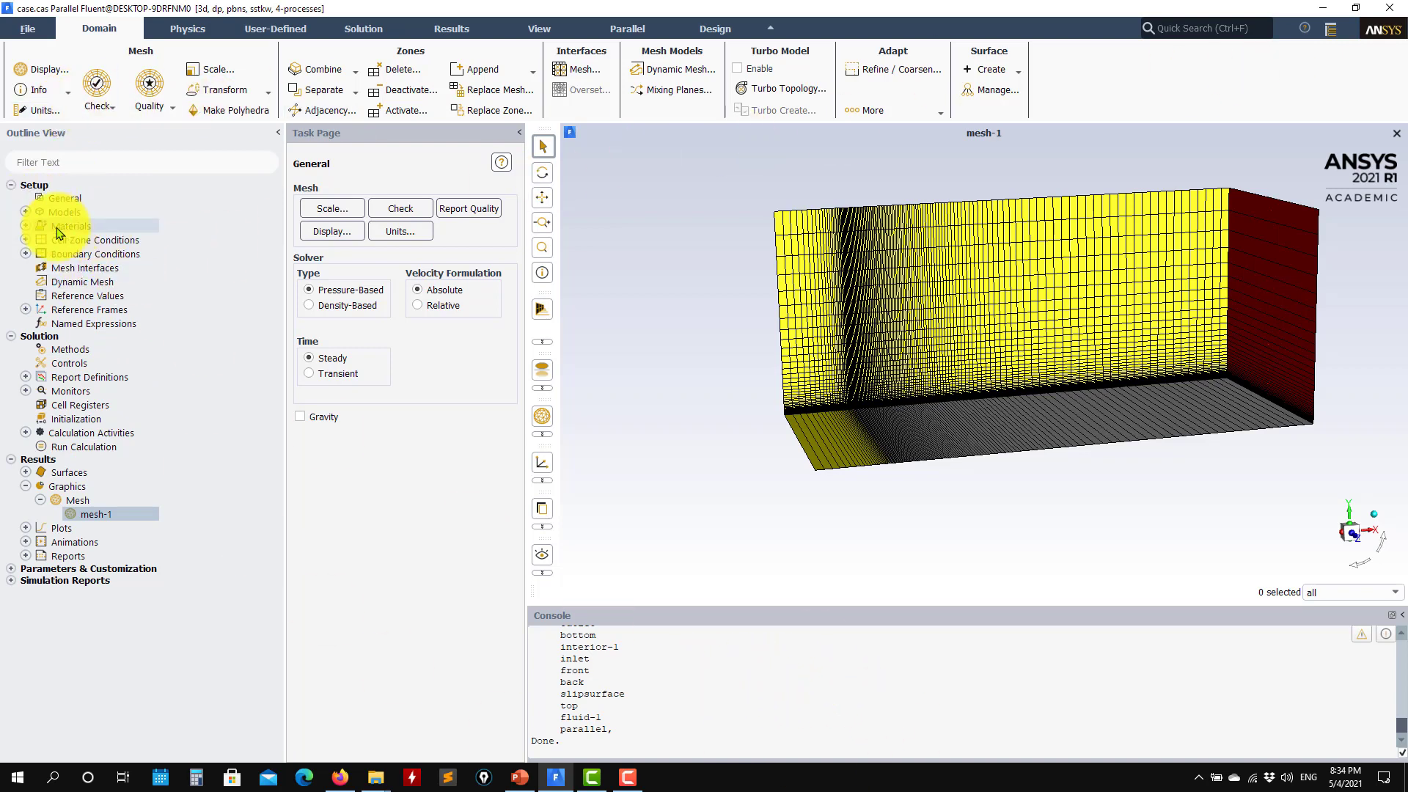
Confirm the Viscous model is SST k-omega, leaving its settings unchanged
click(25, 214)
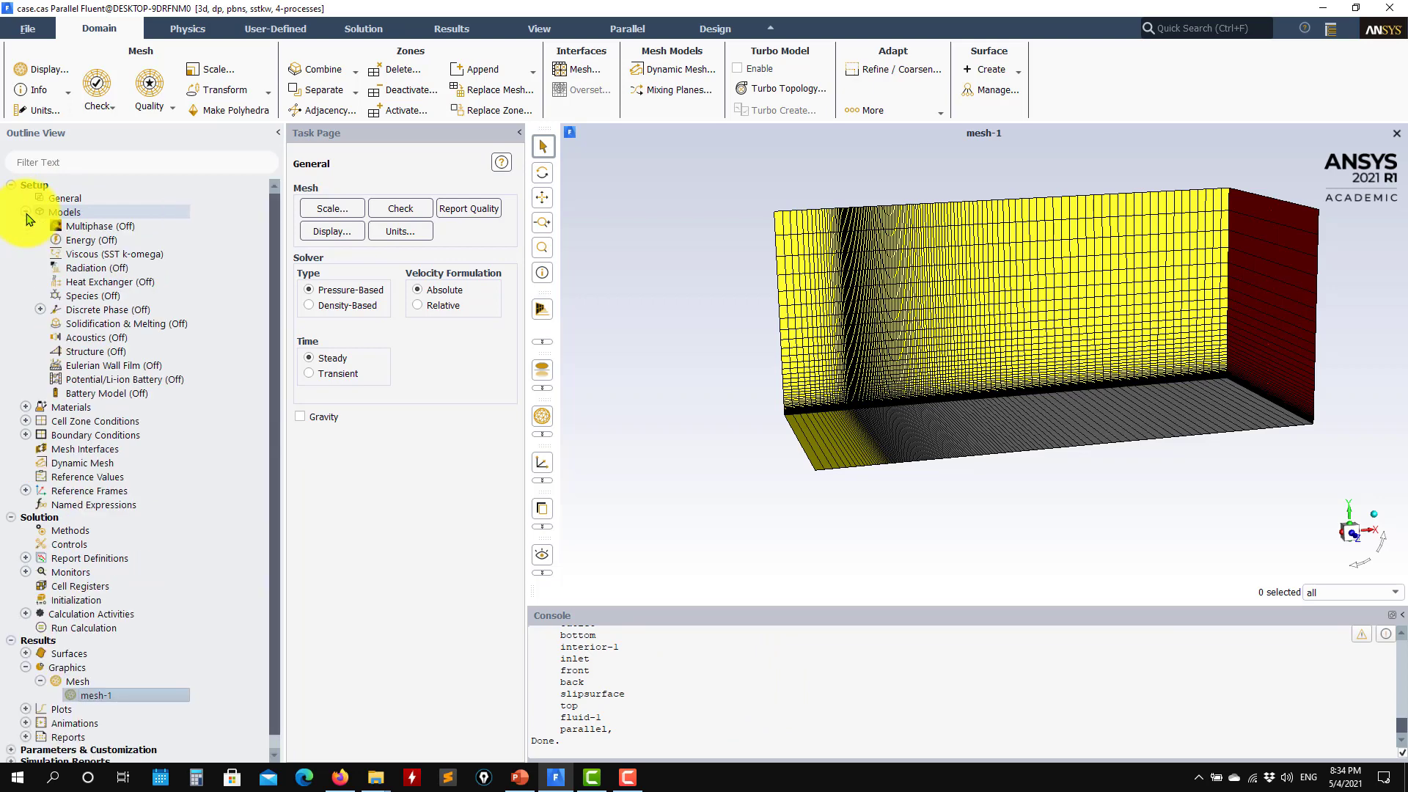
double_click(103, 254)
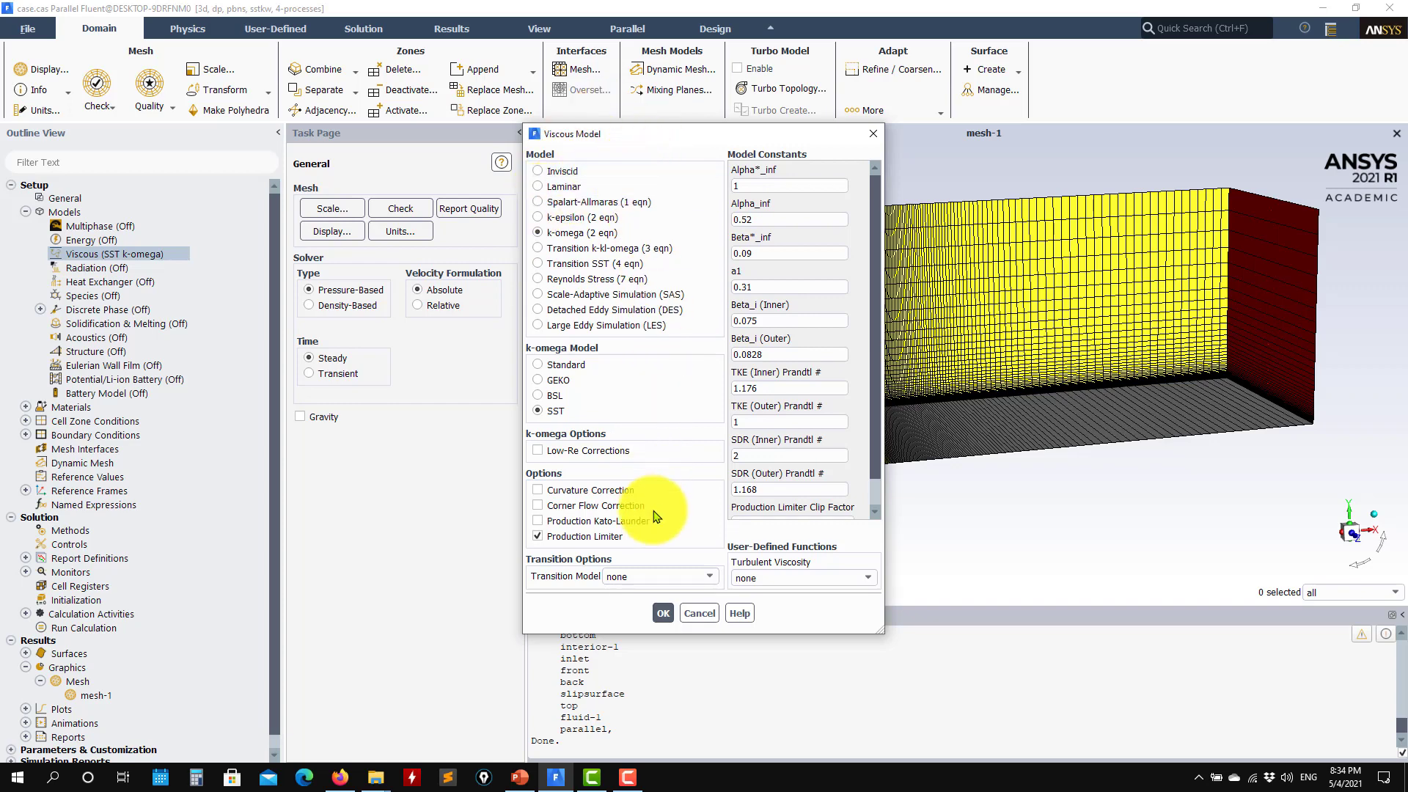
click(699, 613)
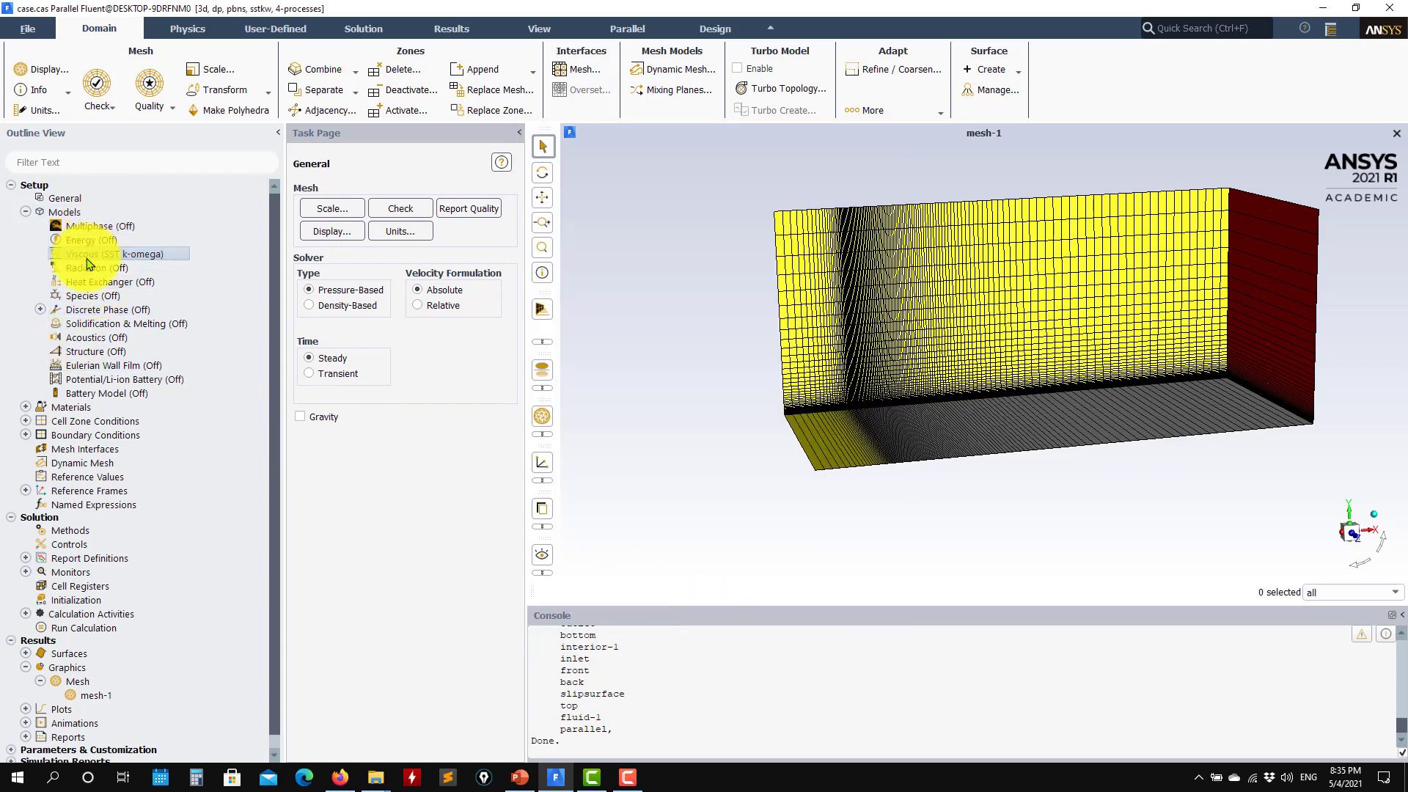
click(25, 407)
Review the air material's constant density 1 and viscosity 2e-07, closing it unchanged
click(41, 422)
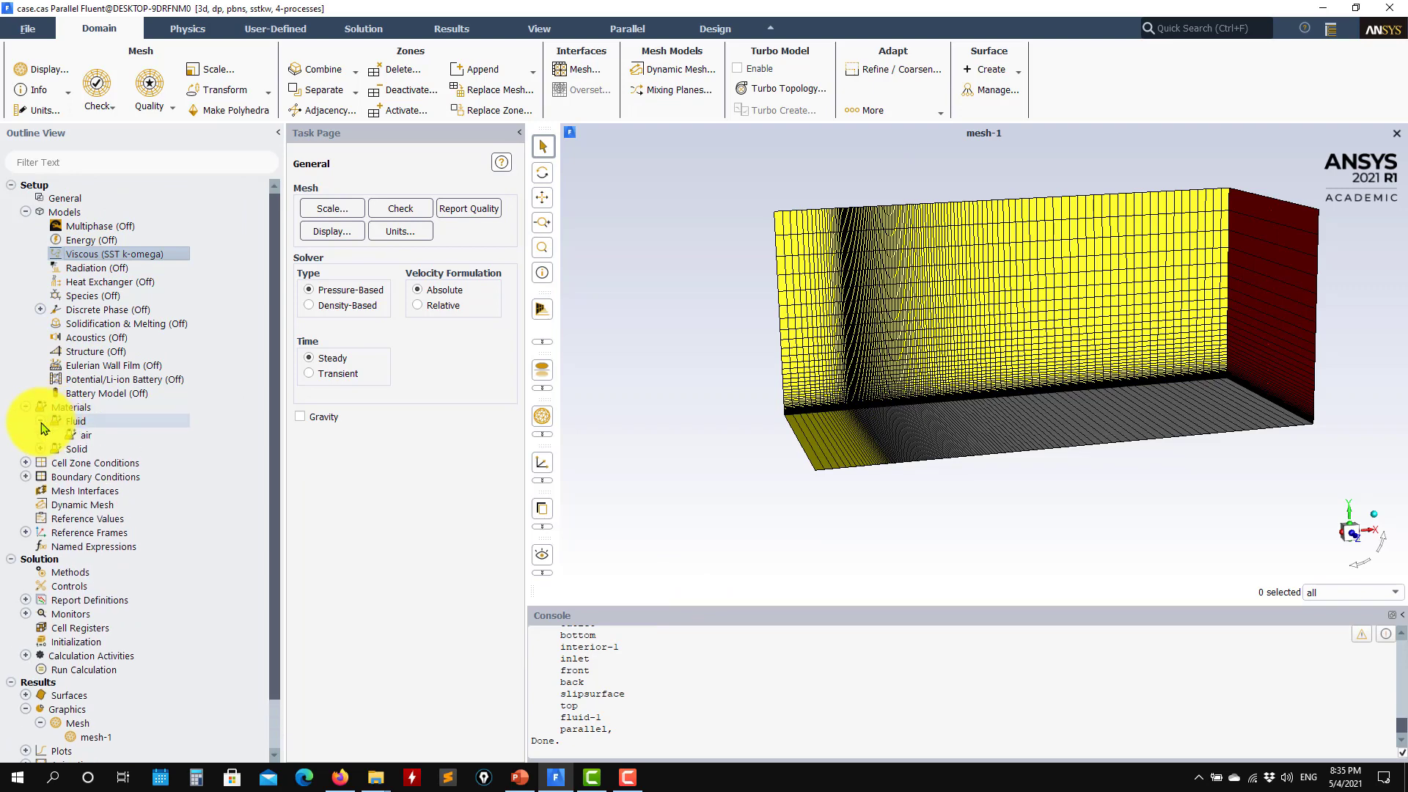
click(90, 436)
double_click(90, 436)
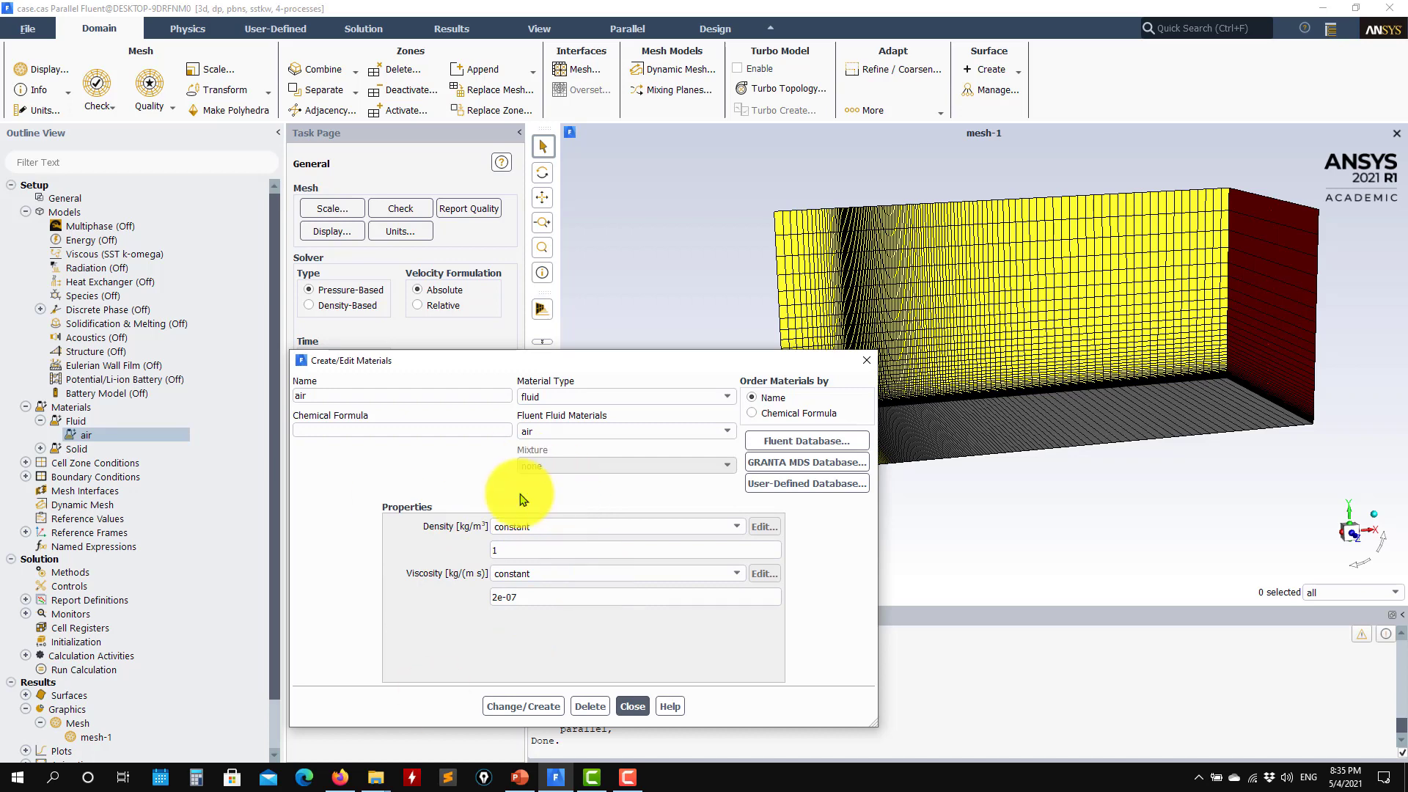
click(628, 708)
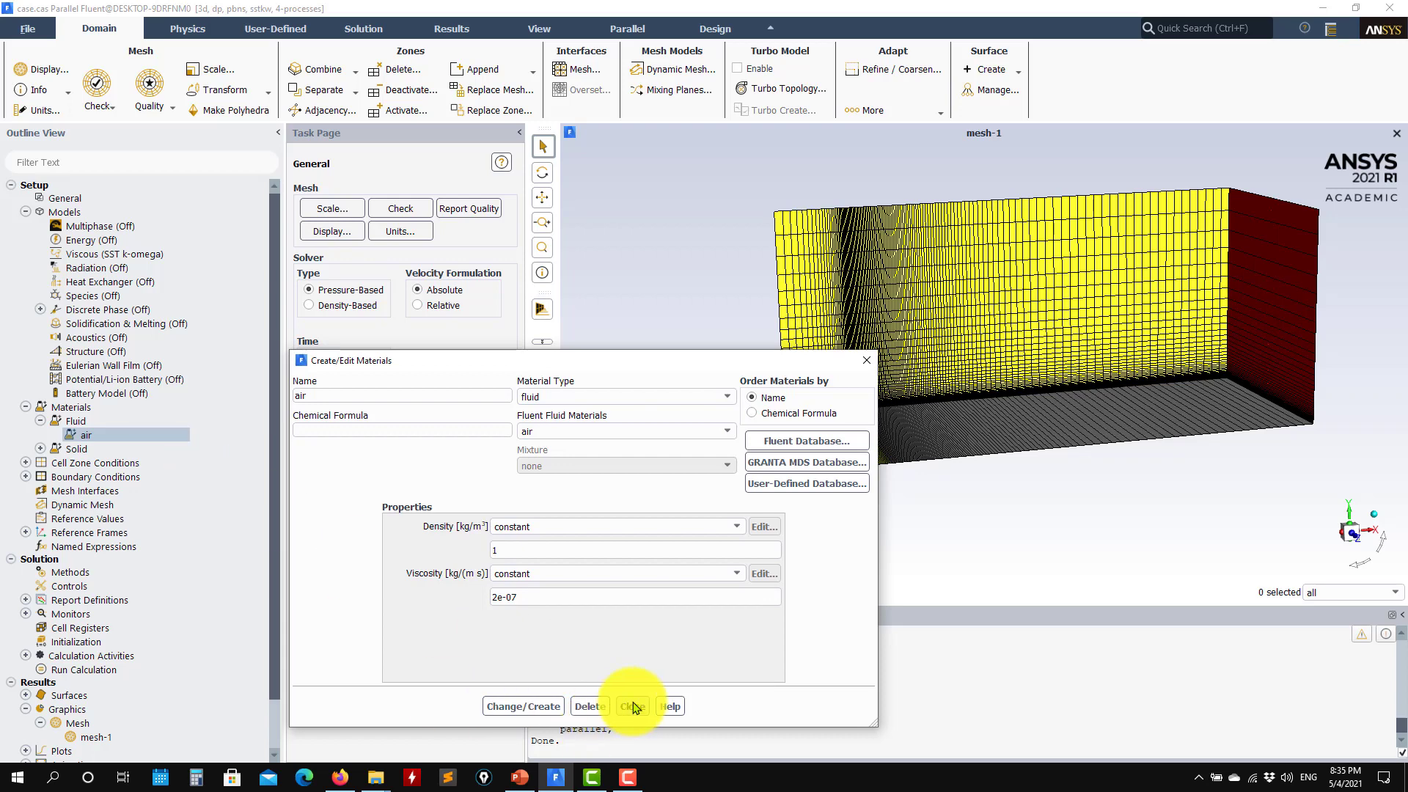
click(632, 706)
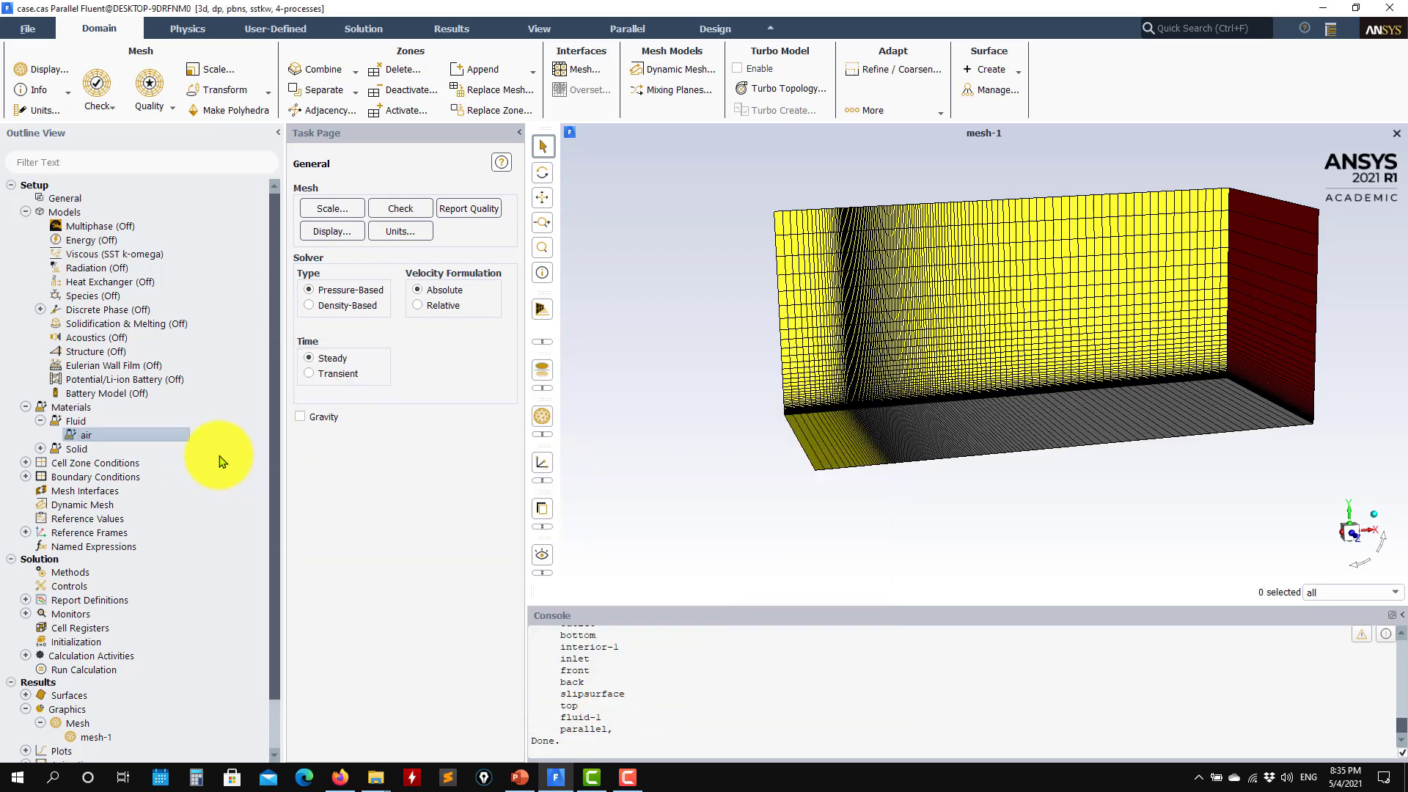
click(23, 463)
Accept operating conditions at 101325 Pa with gravity off and list the eight boundary zones
click(43, 477)
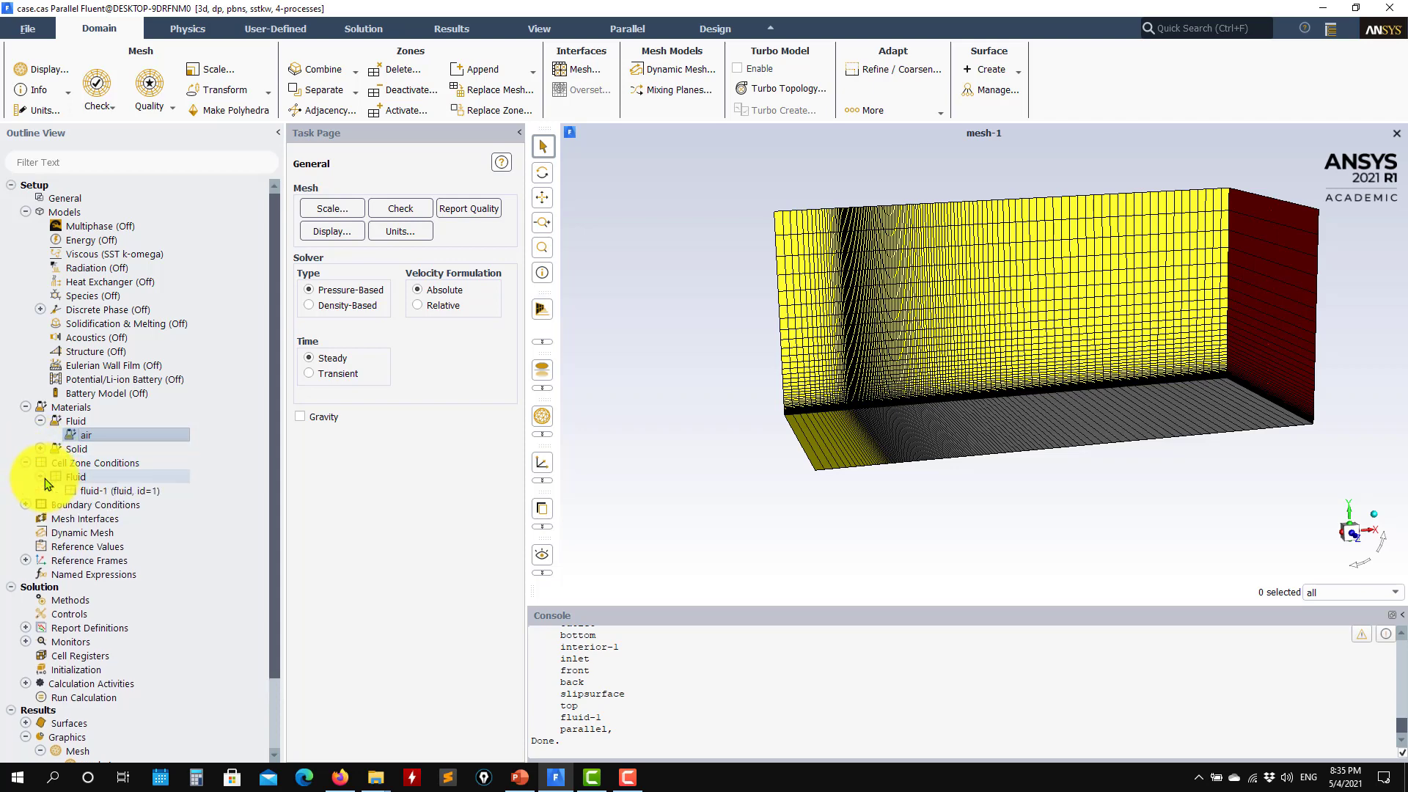
double_click(69, 464)
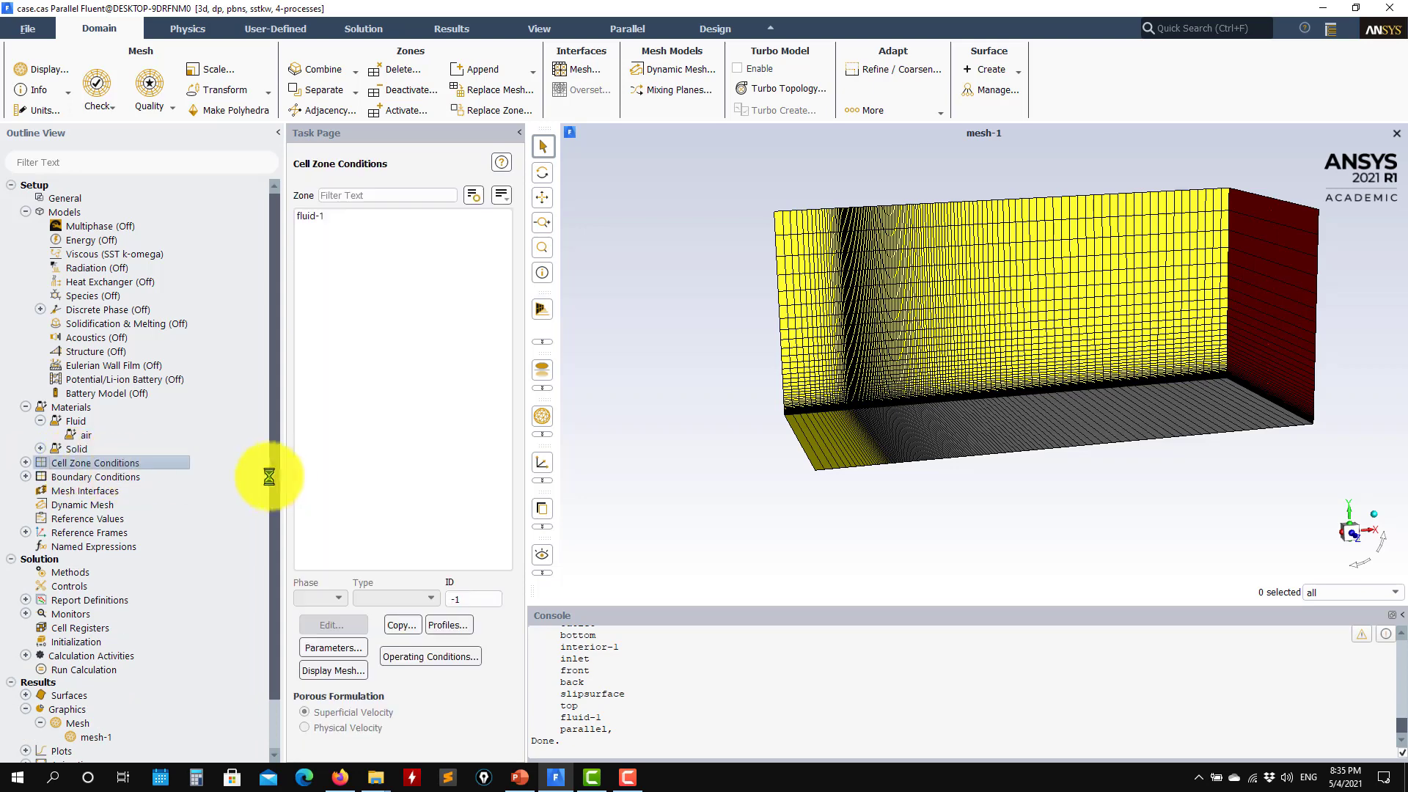
click(403, 657)
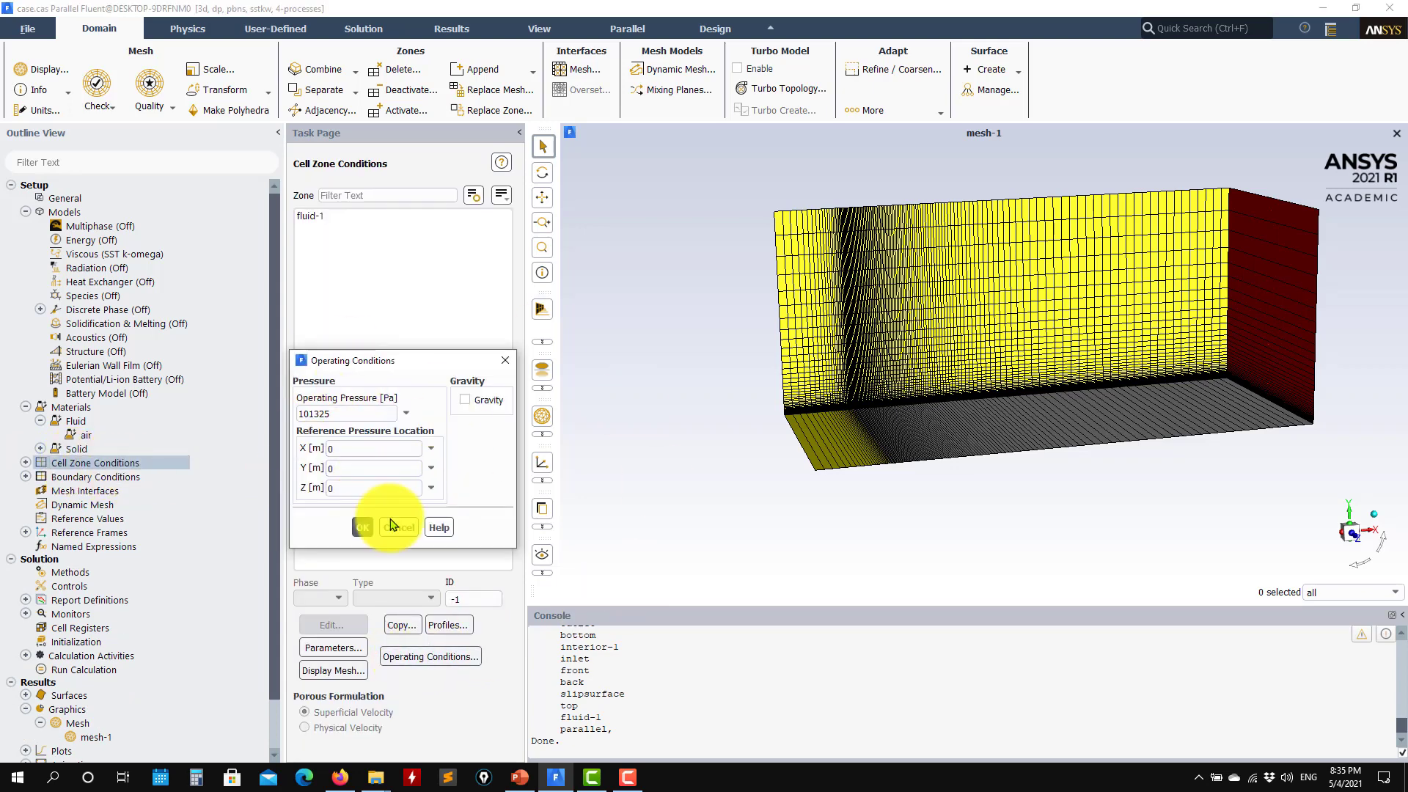
click(392, 524)
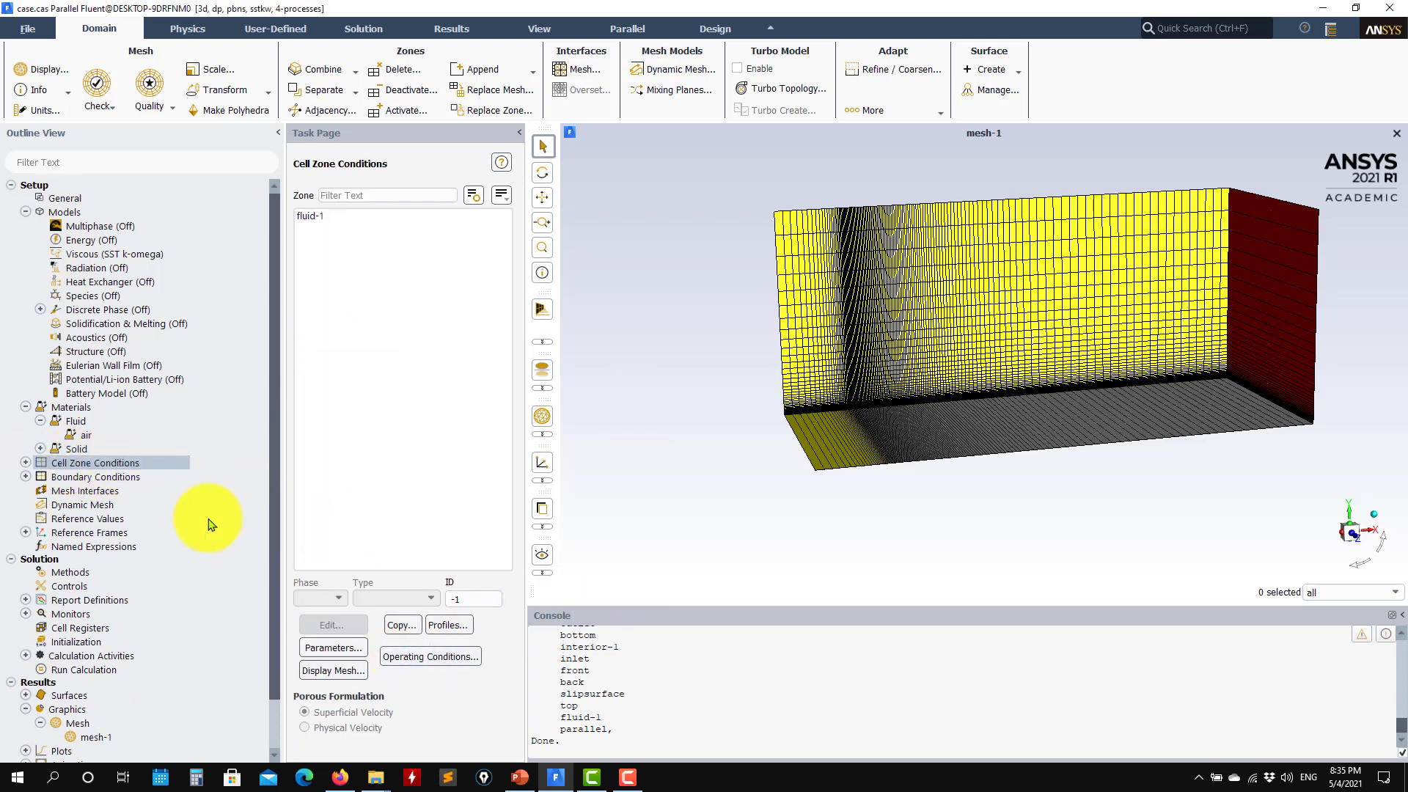
click(27, 477)
double_click(79, 481)
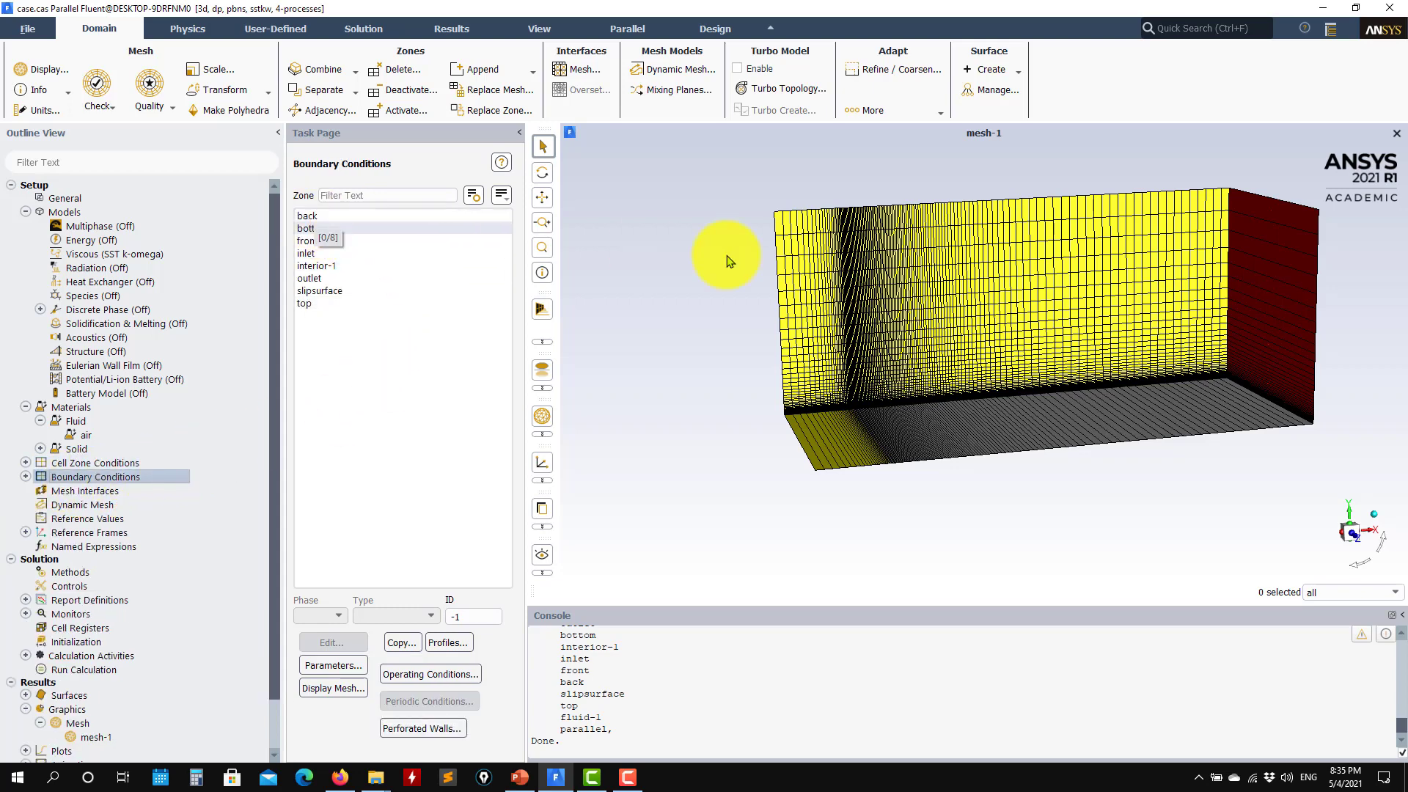
Check the types of back, front, bottom, slipsurface, top, outlet and inlet, grouping boundaries by type
click(322, 216)
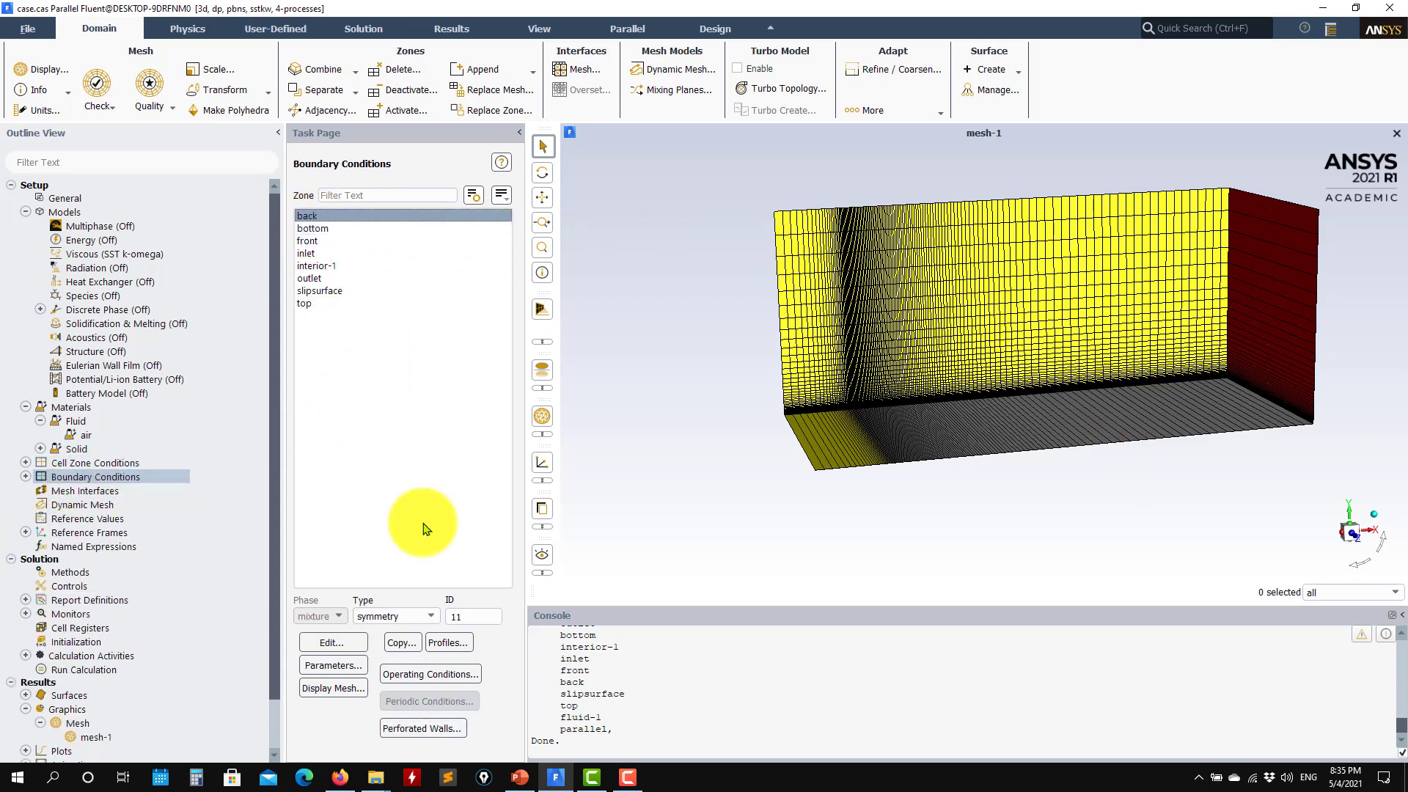
click(323, 240)
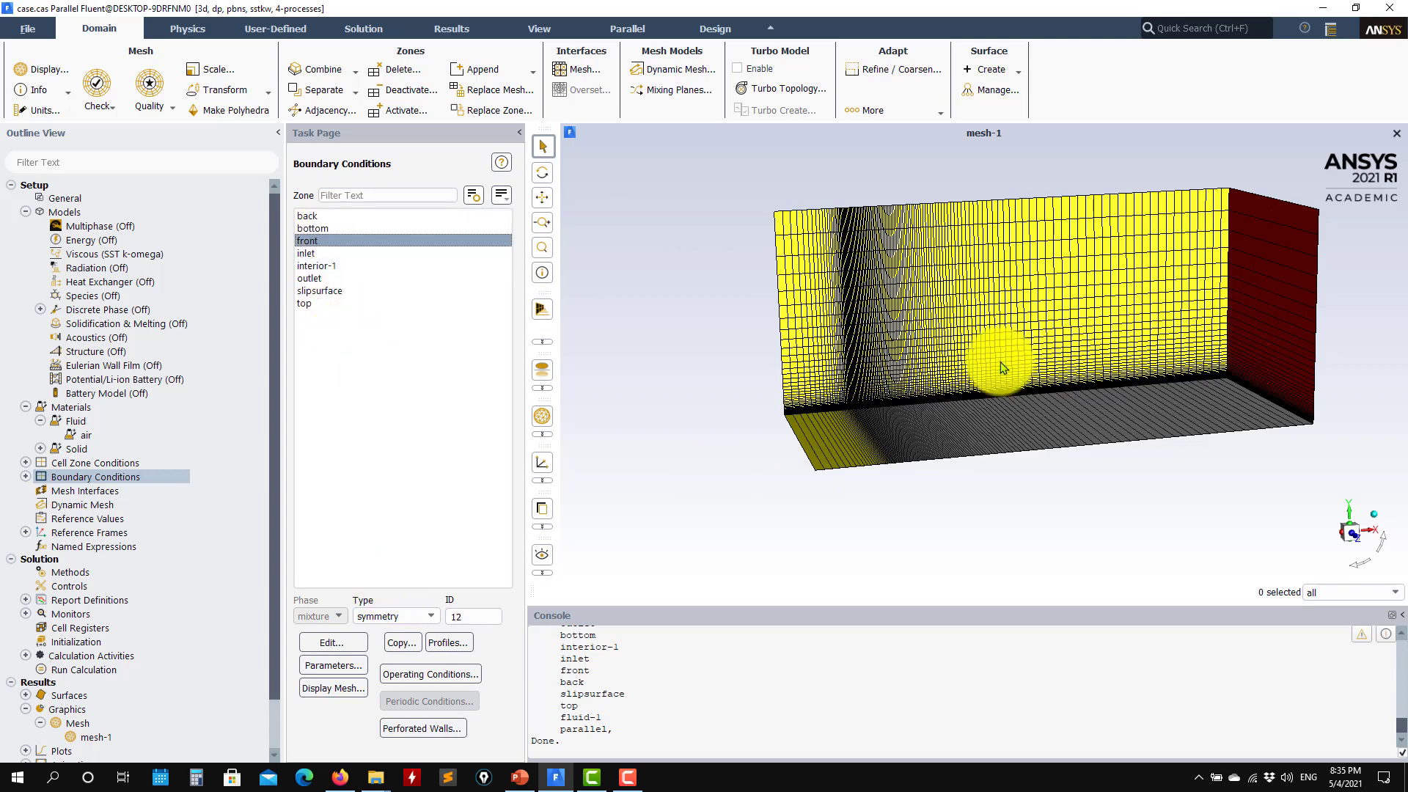
click(338, 228)
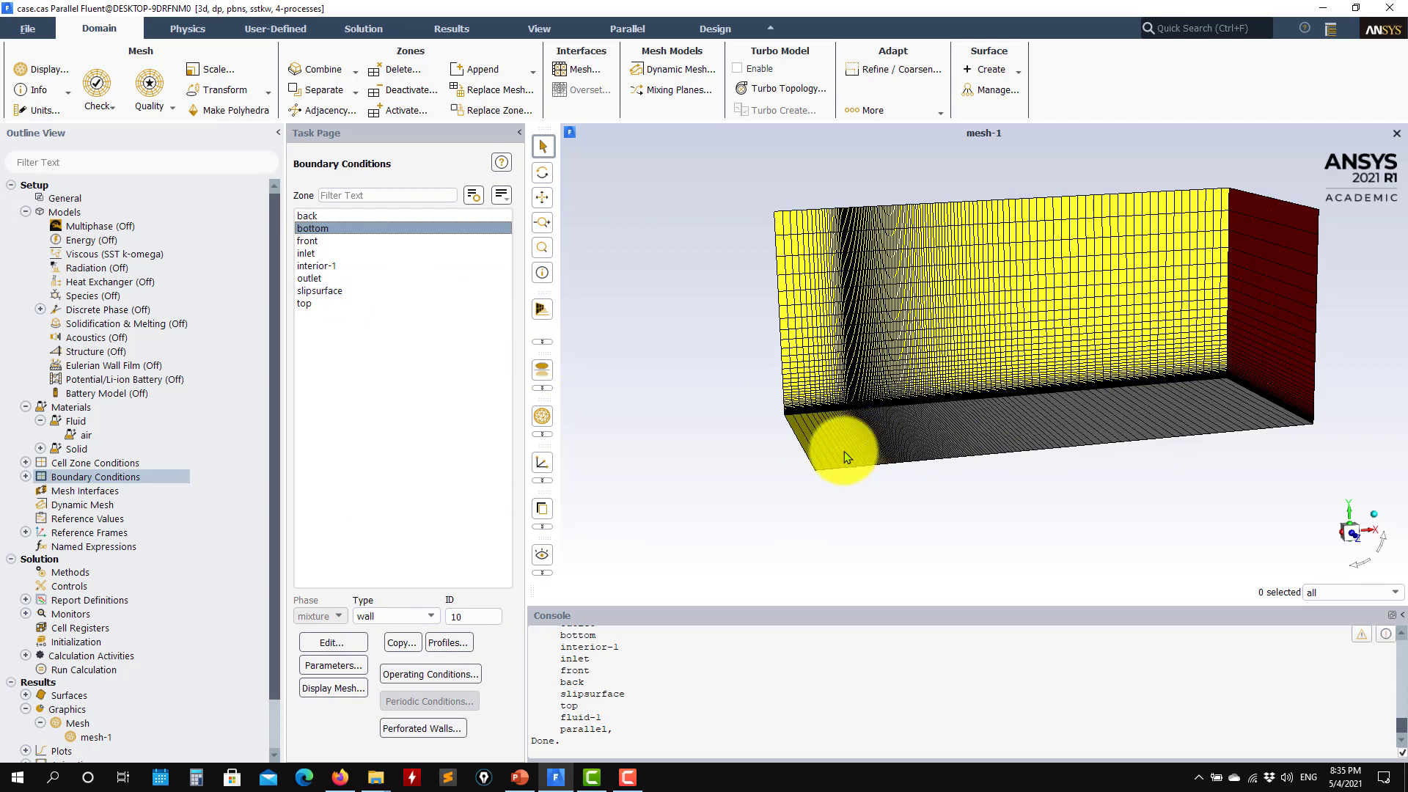
click(334, 290)
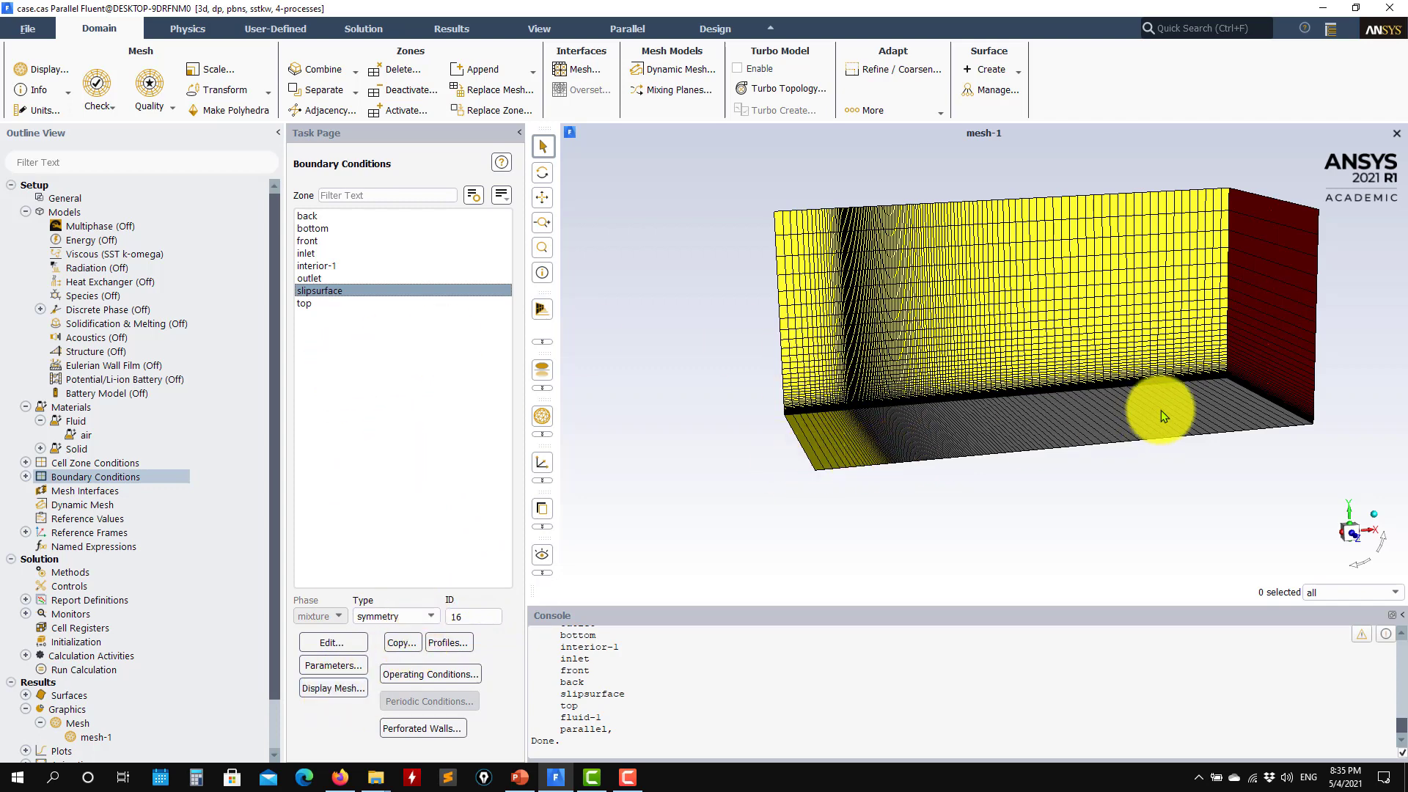
click(305, 302)
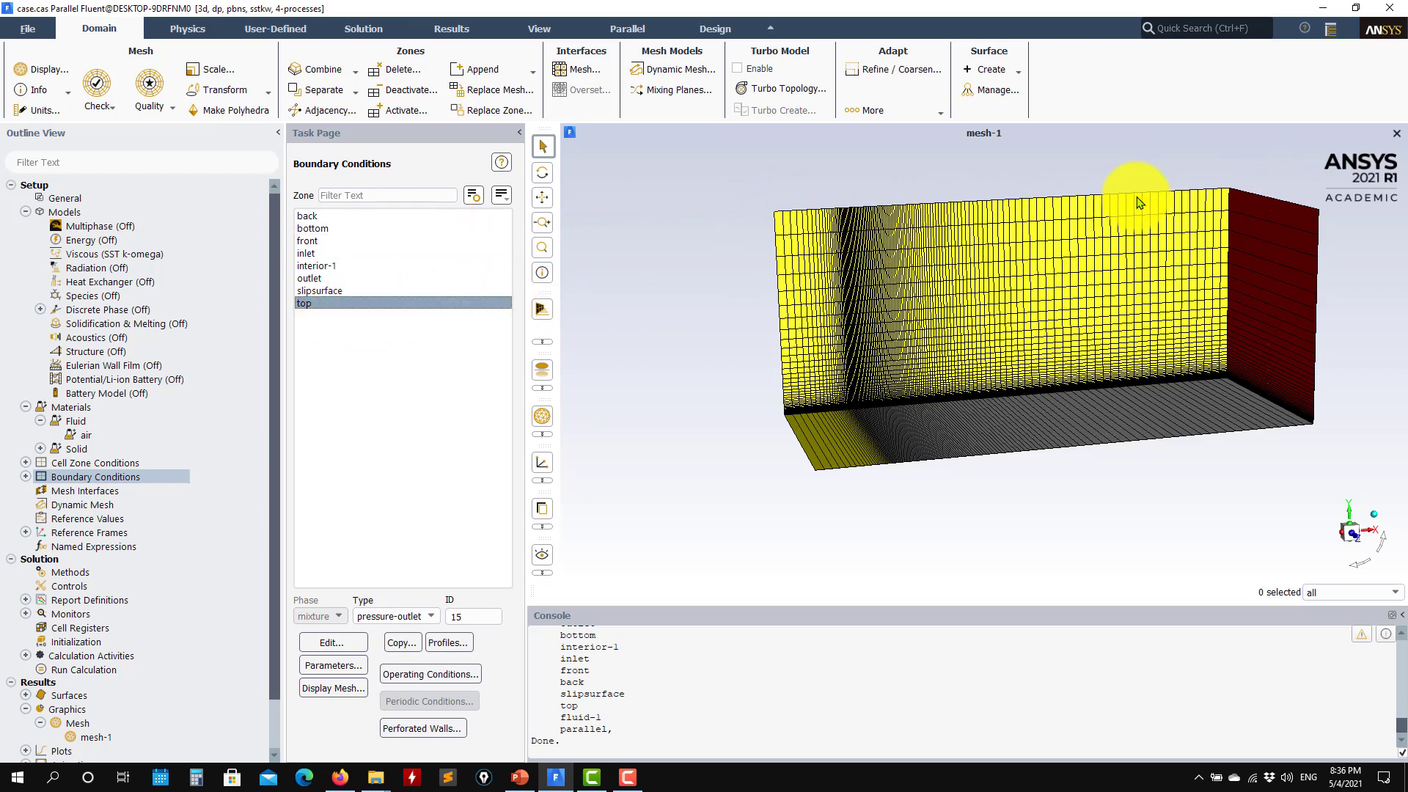
click(315, 278)
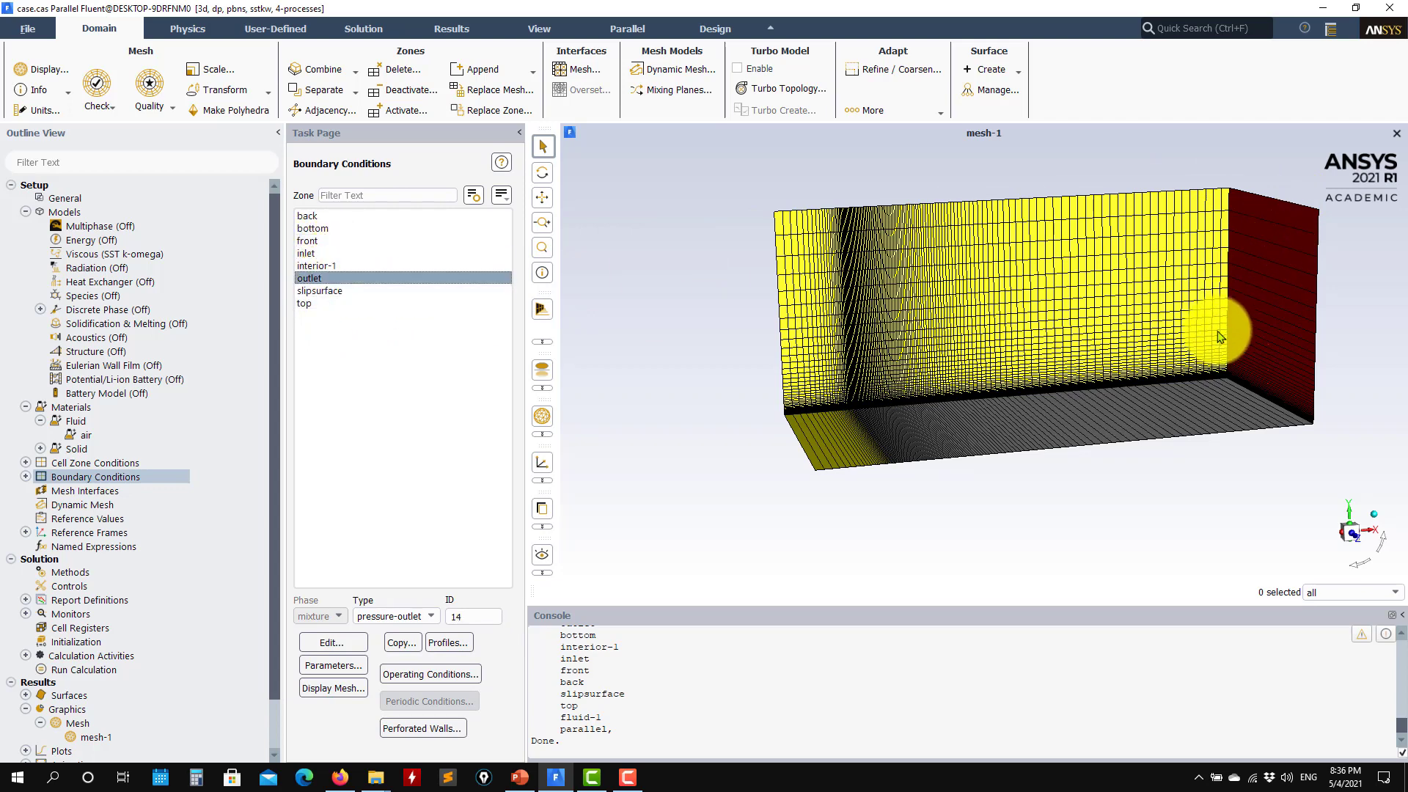
click(312, 253)
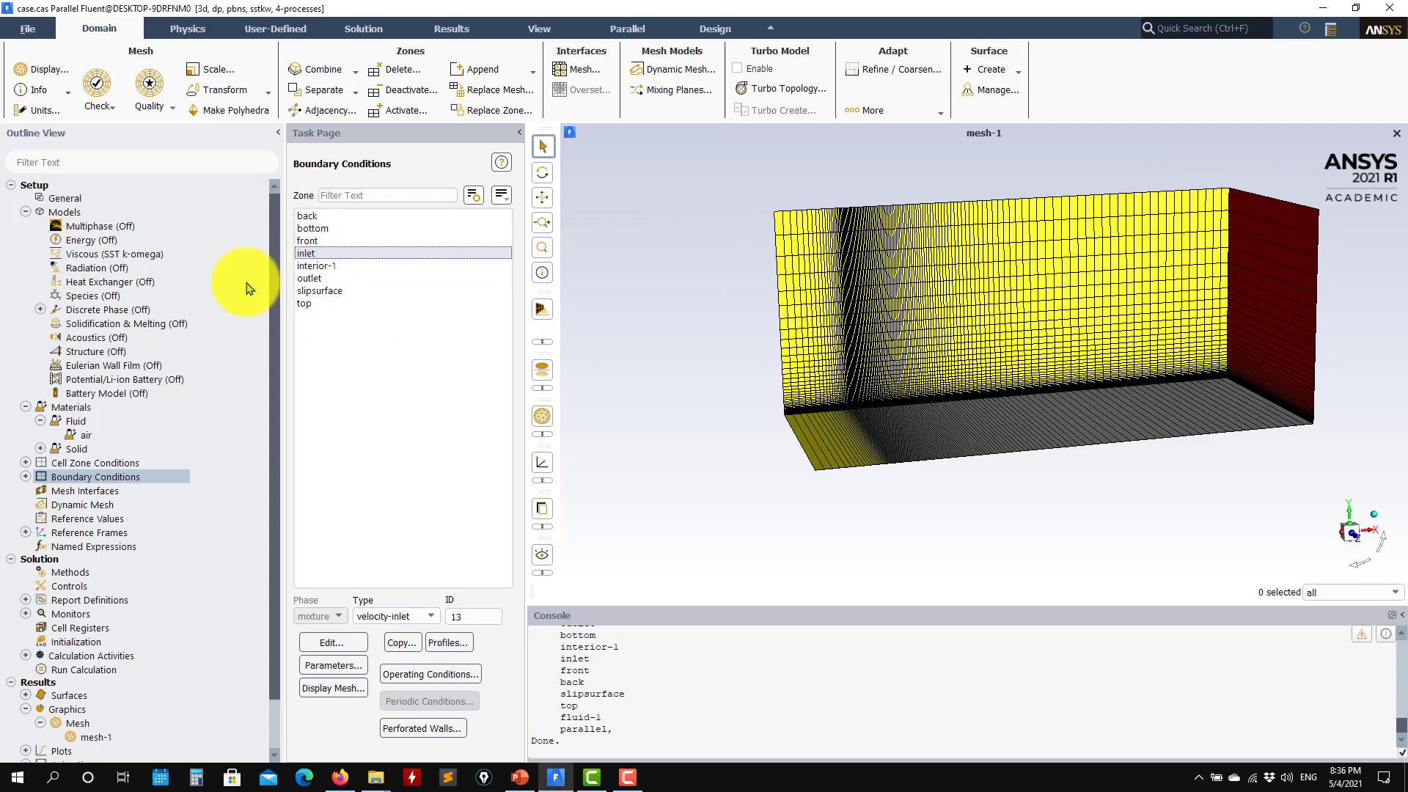
click(26, 476)
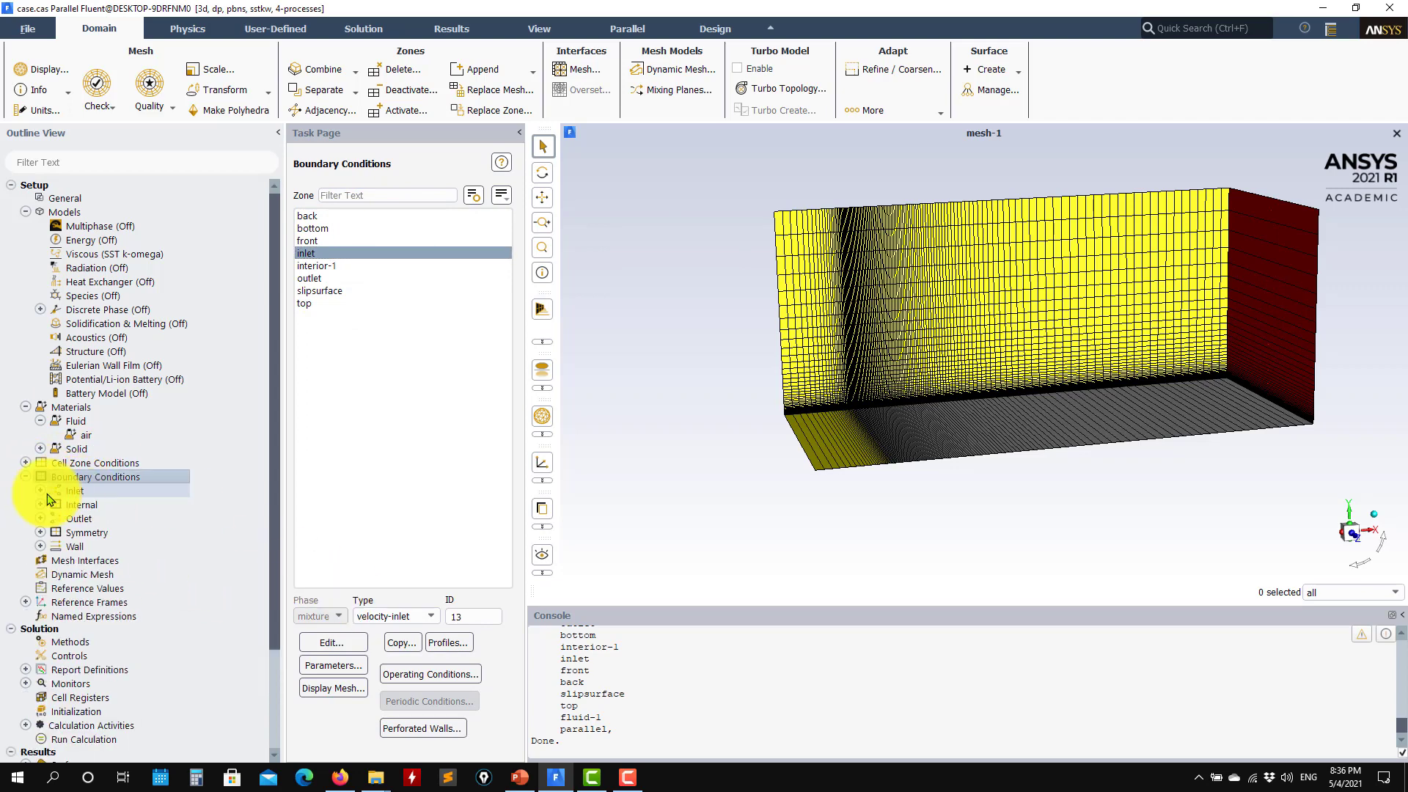
Apply the inlet's 1 m/s velocity settings and view Reference Values (length 2 m, area 2 m²)
click(40, 491)
click(124, 505)
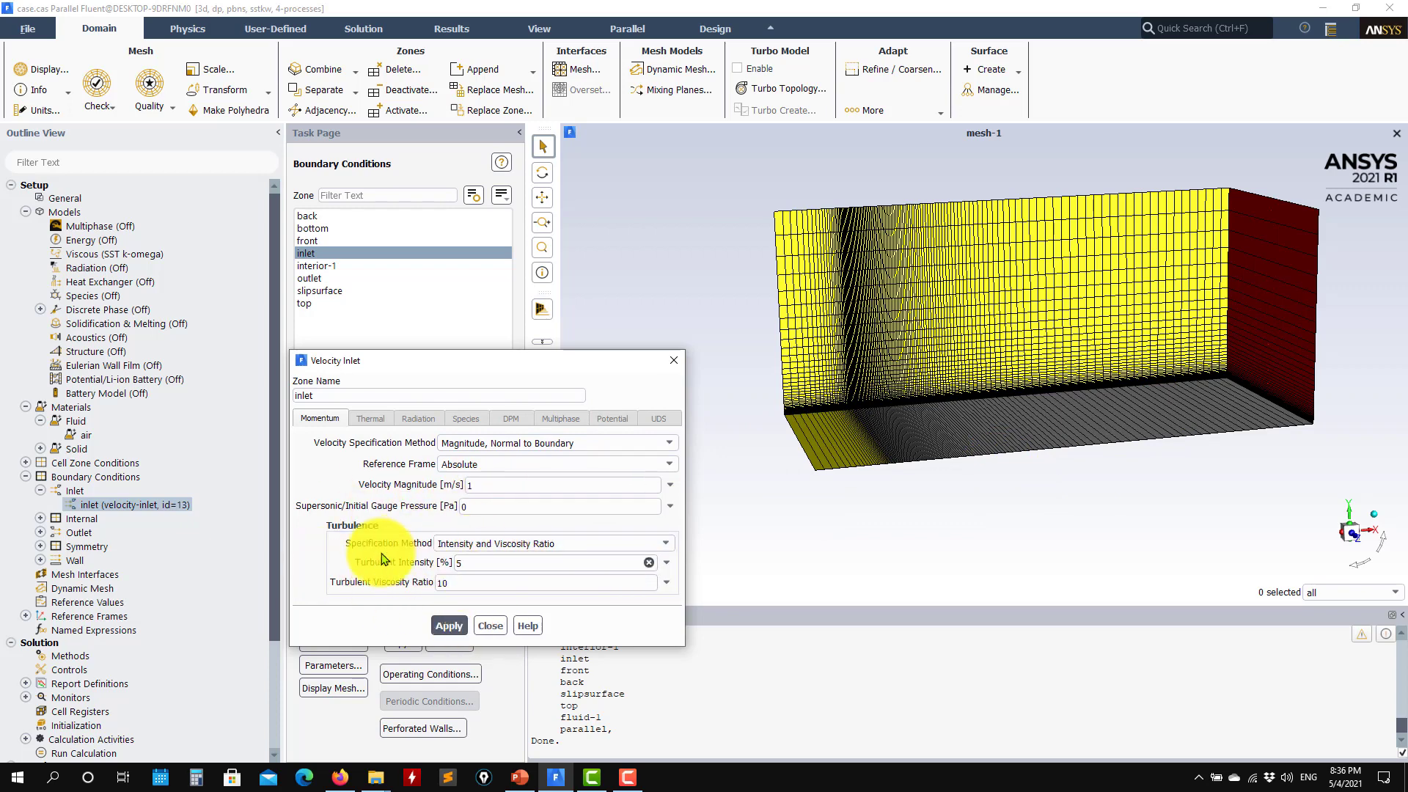
click(462, 629)
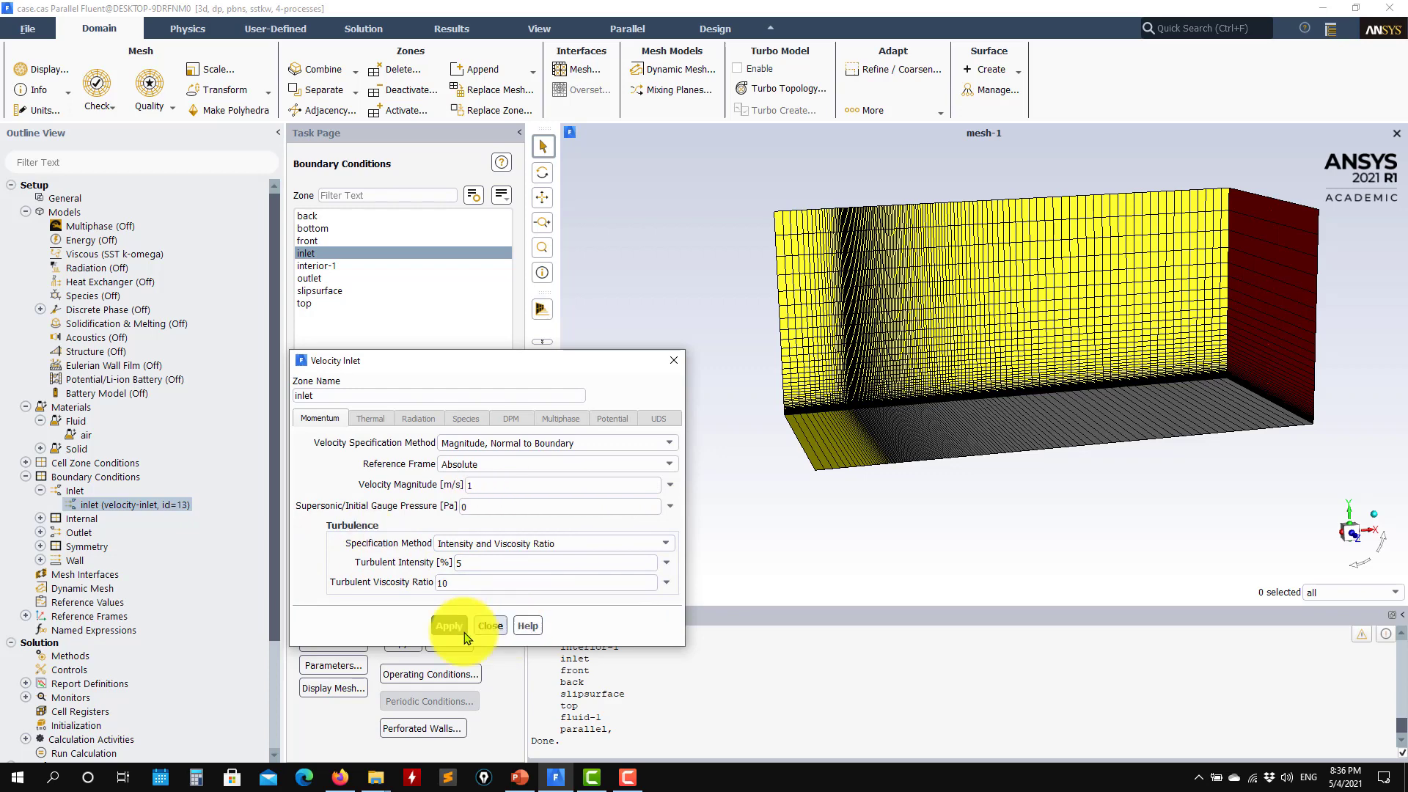
click(490, 626)
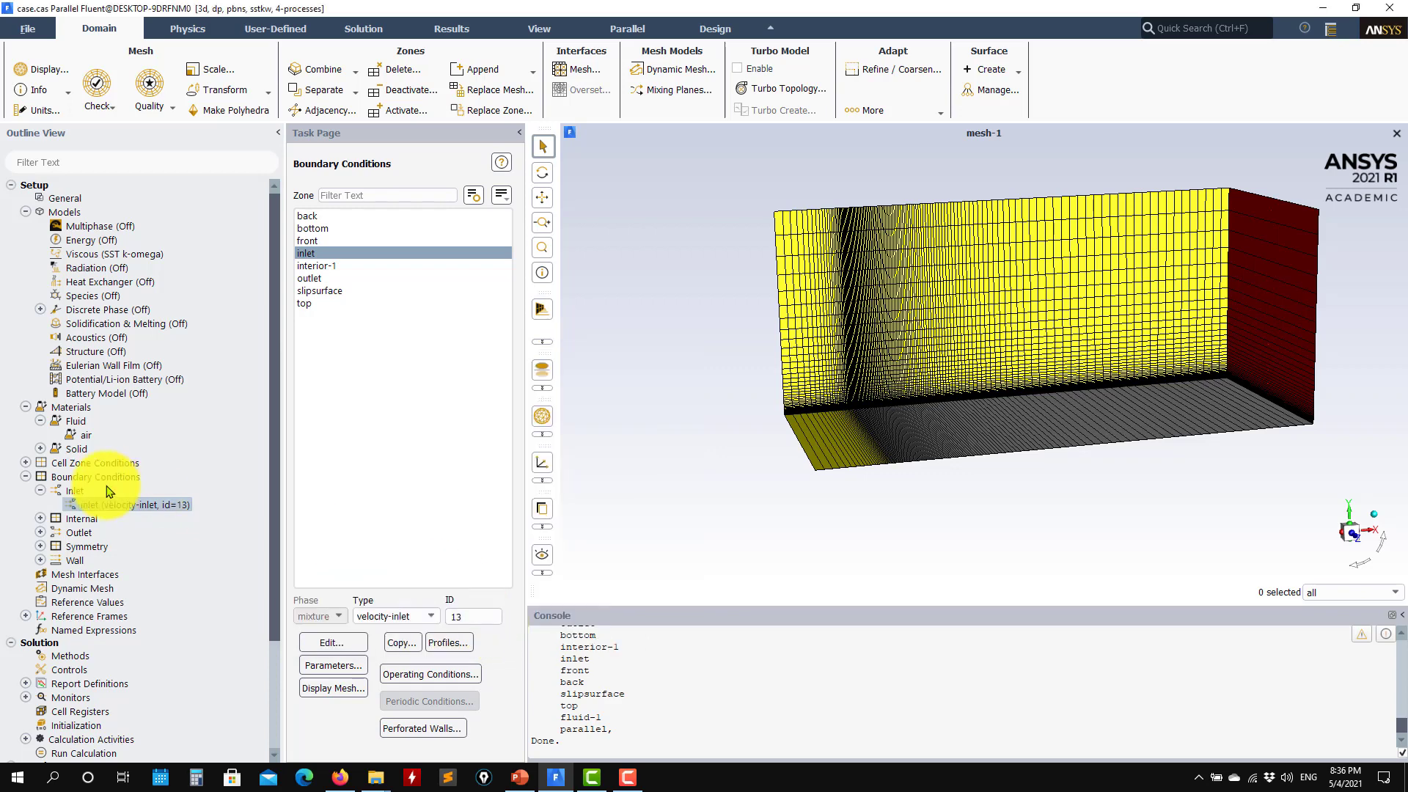
click(27, 477)
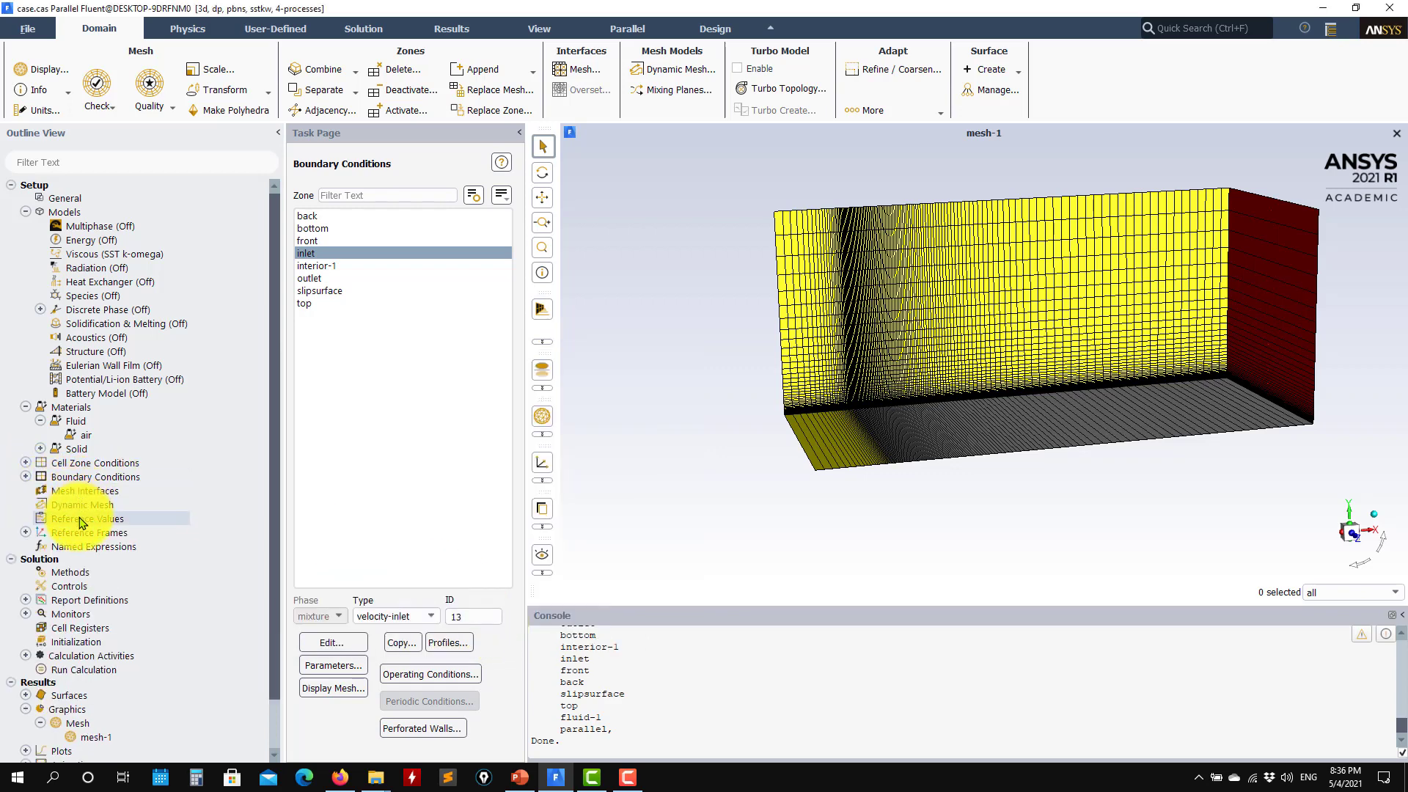
click(119, 519)
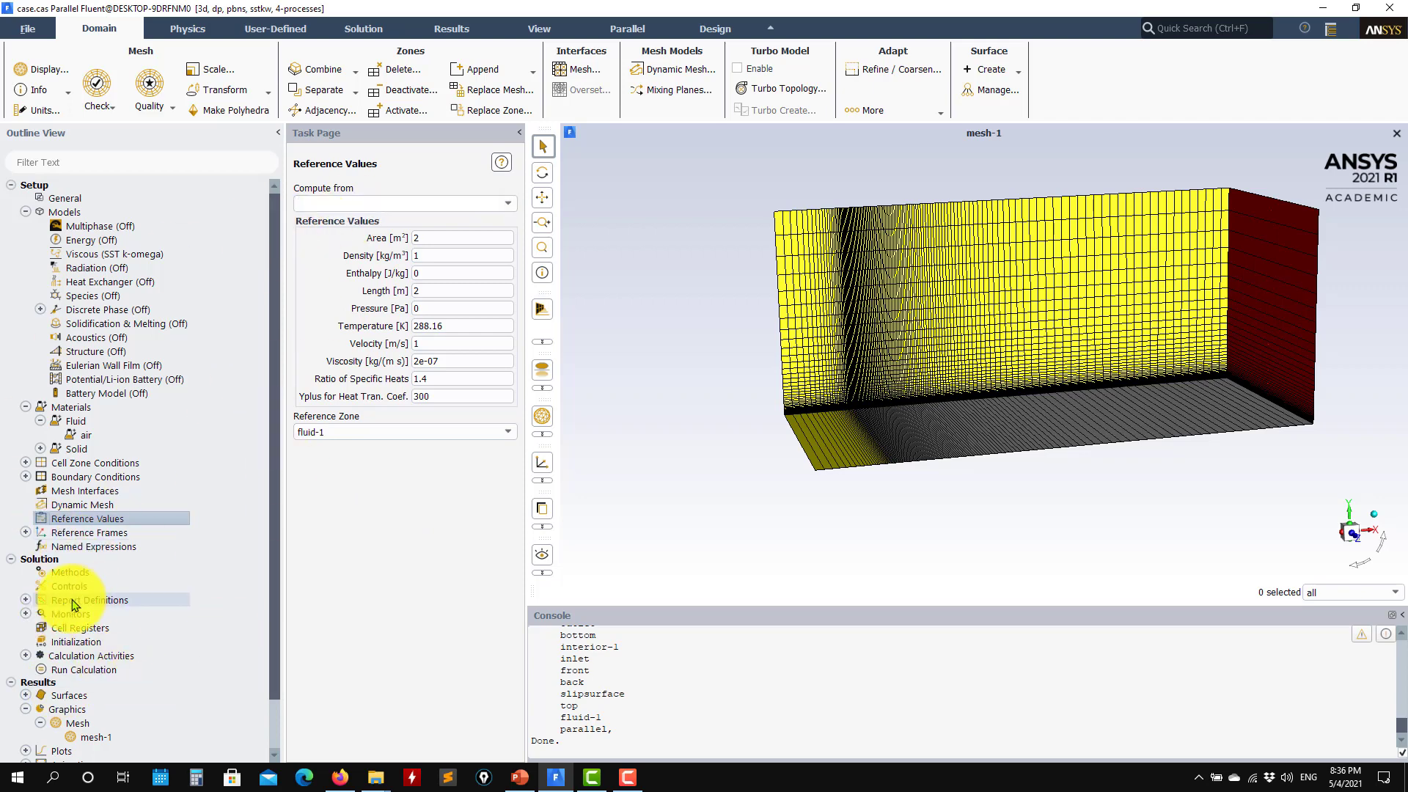
Review Solution Methods and Controls relaxation factors, then list the report definitions
double_click(70, 572)
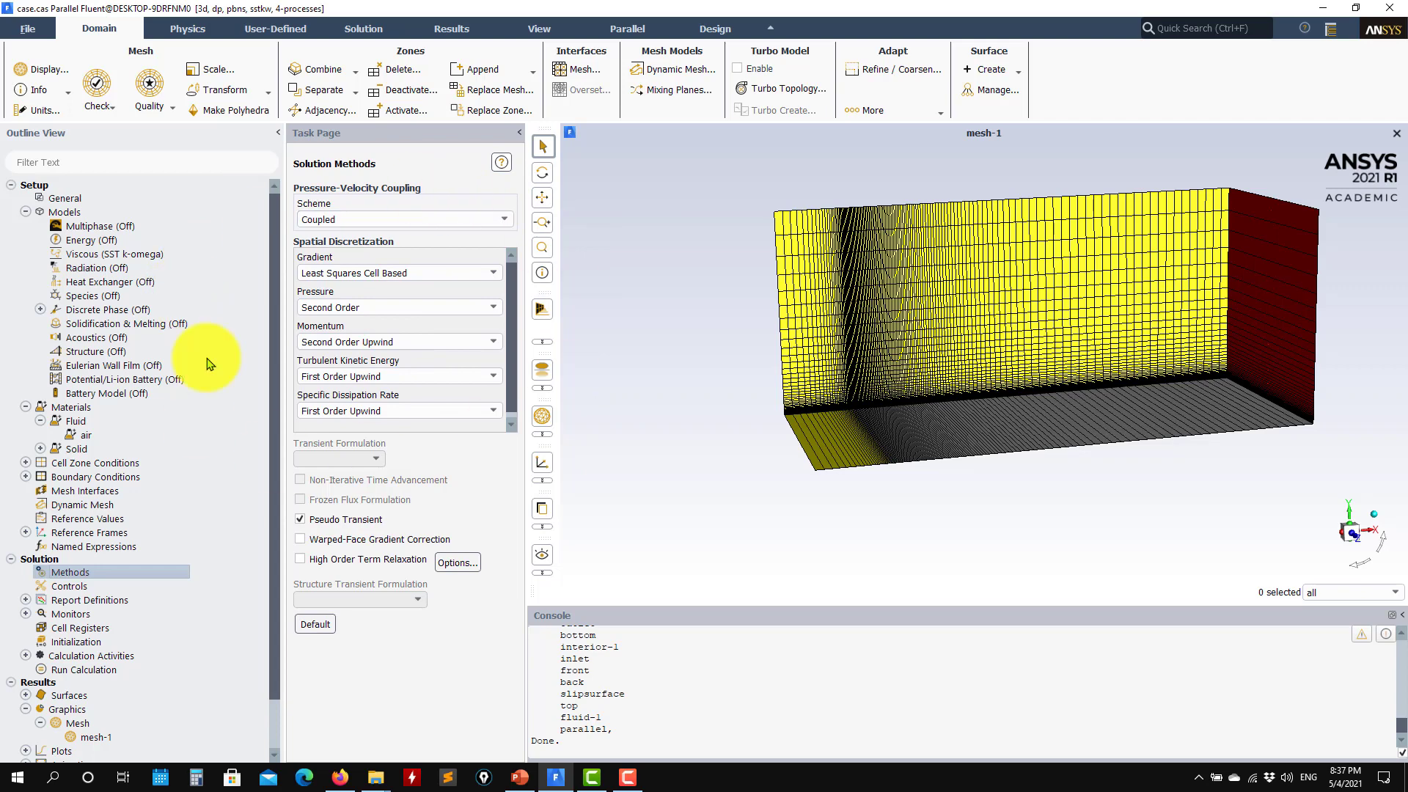
click(74, 590)
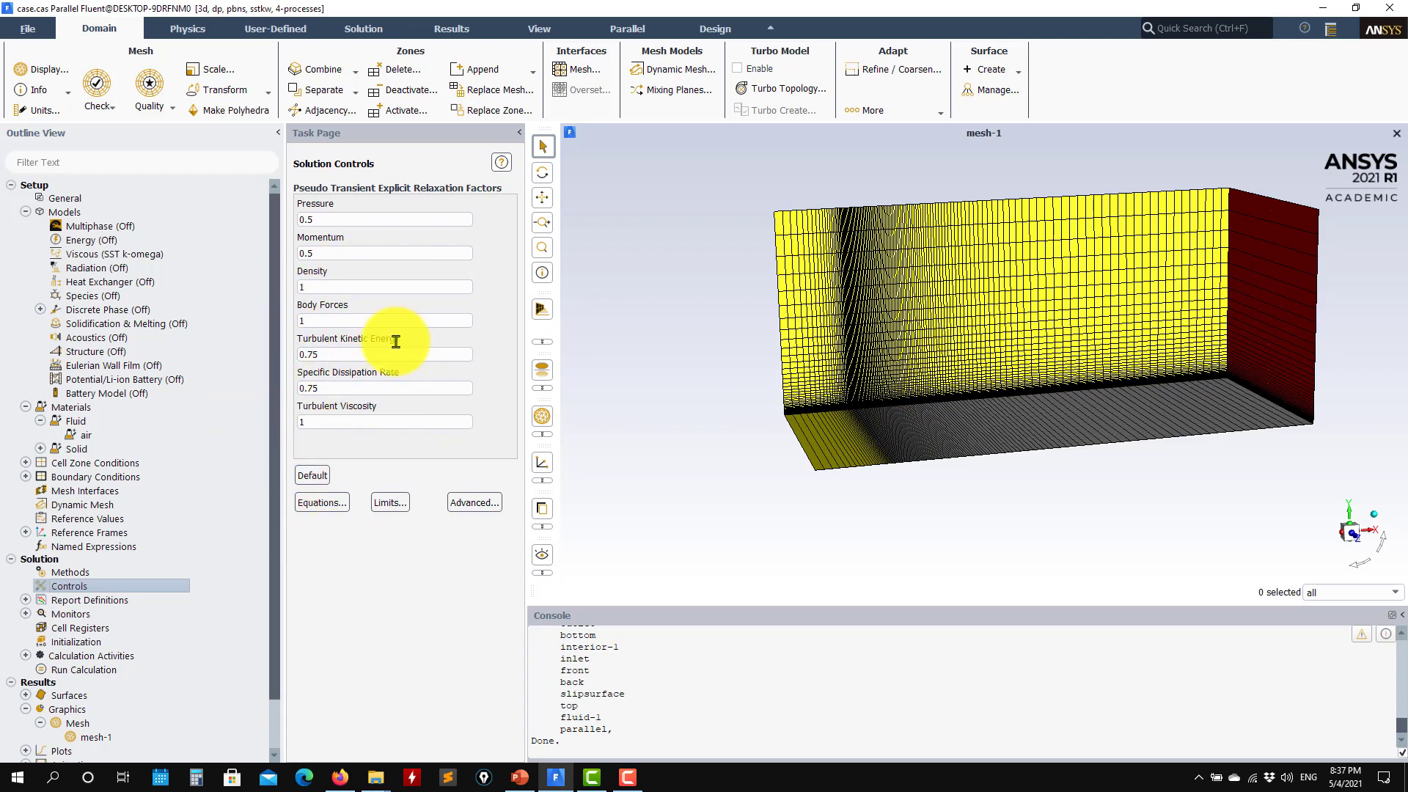
double_click(84, 600)
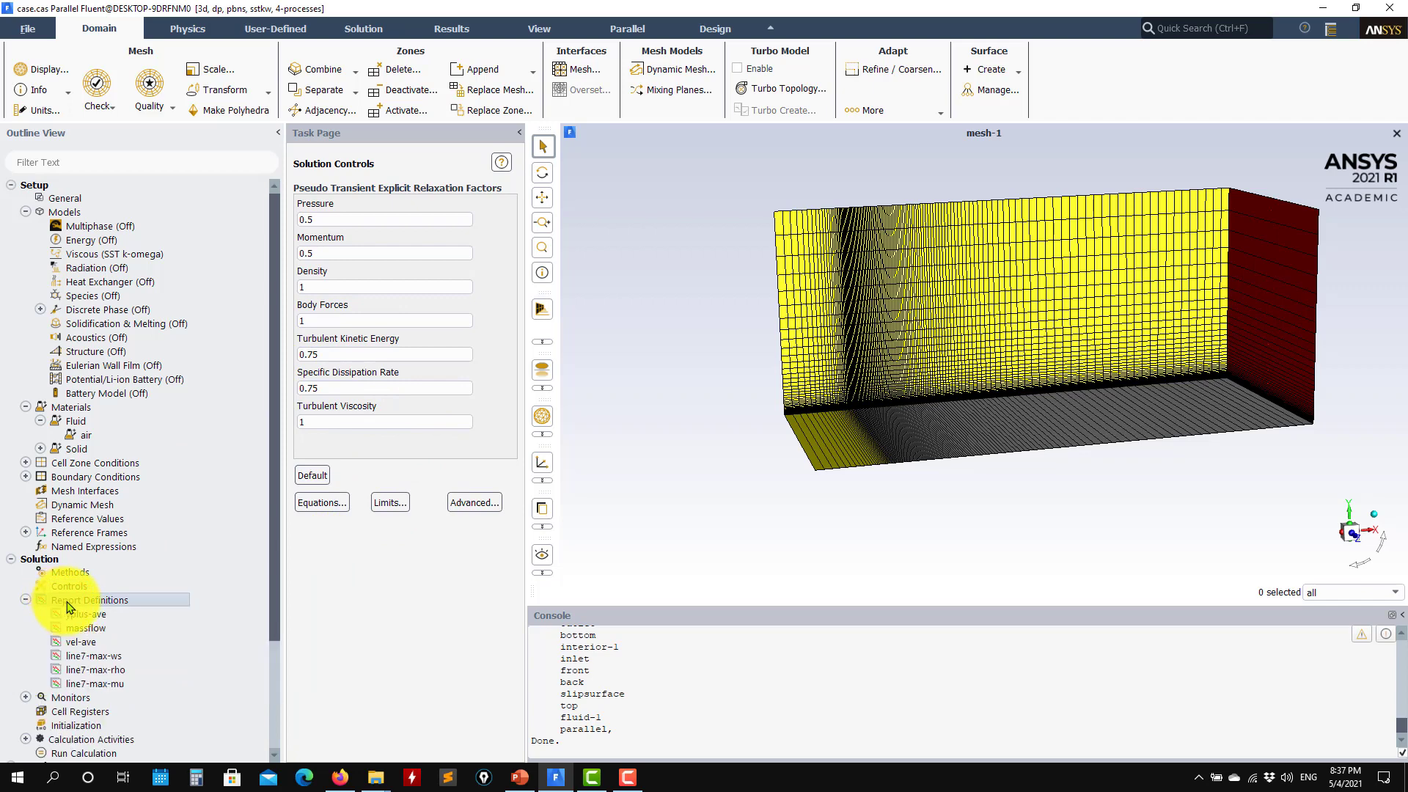
click(499, 785)
scroll(153, 574, down, 2)
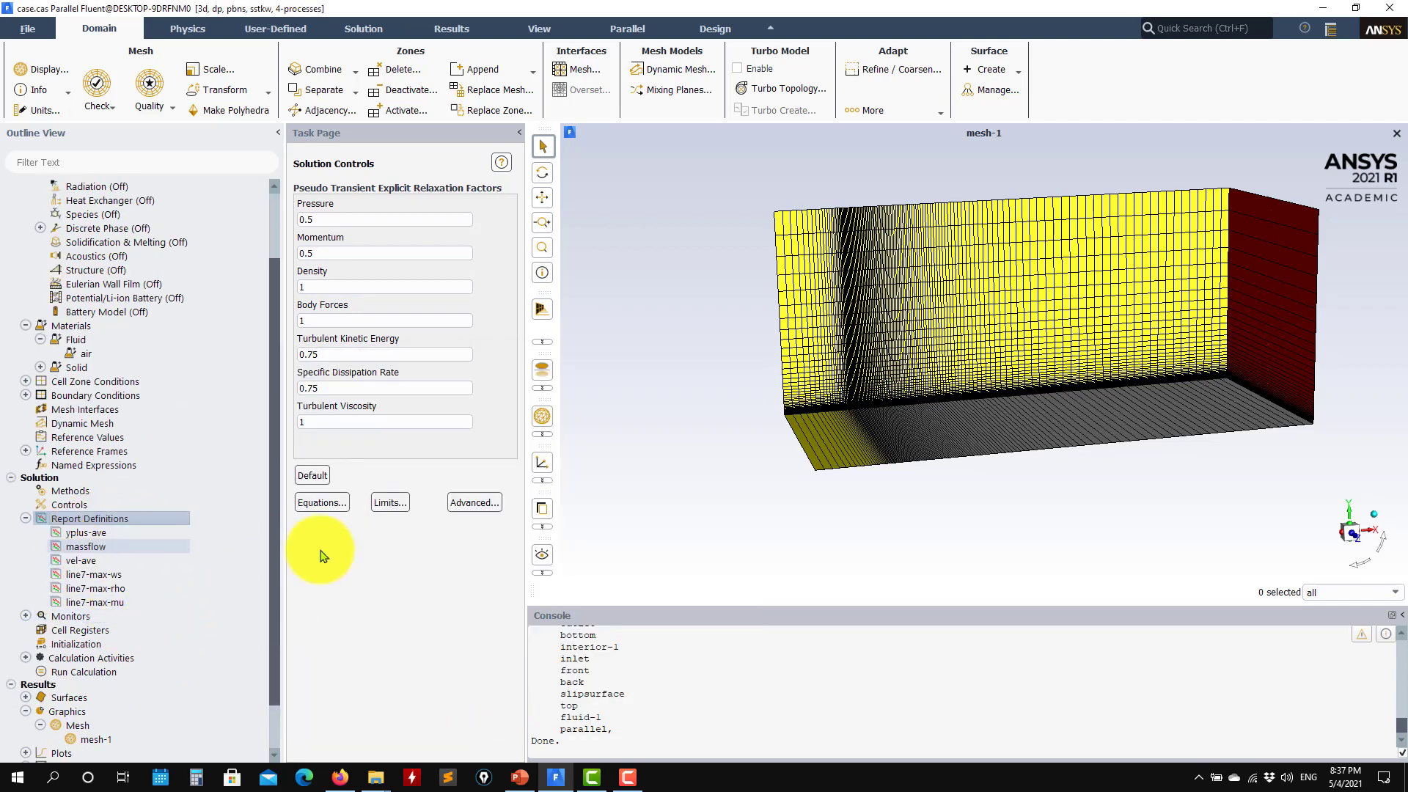
scroll(114, 539, down, 2)
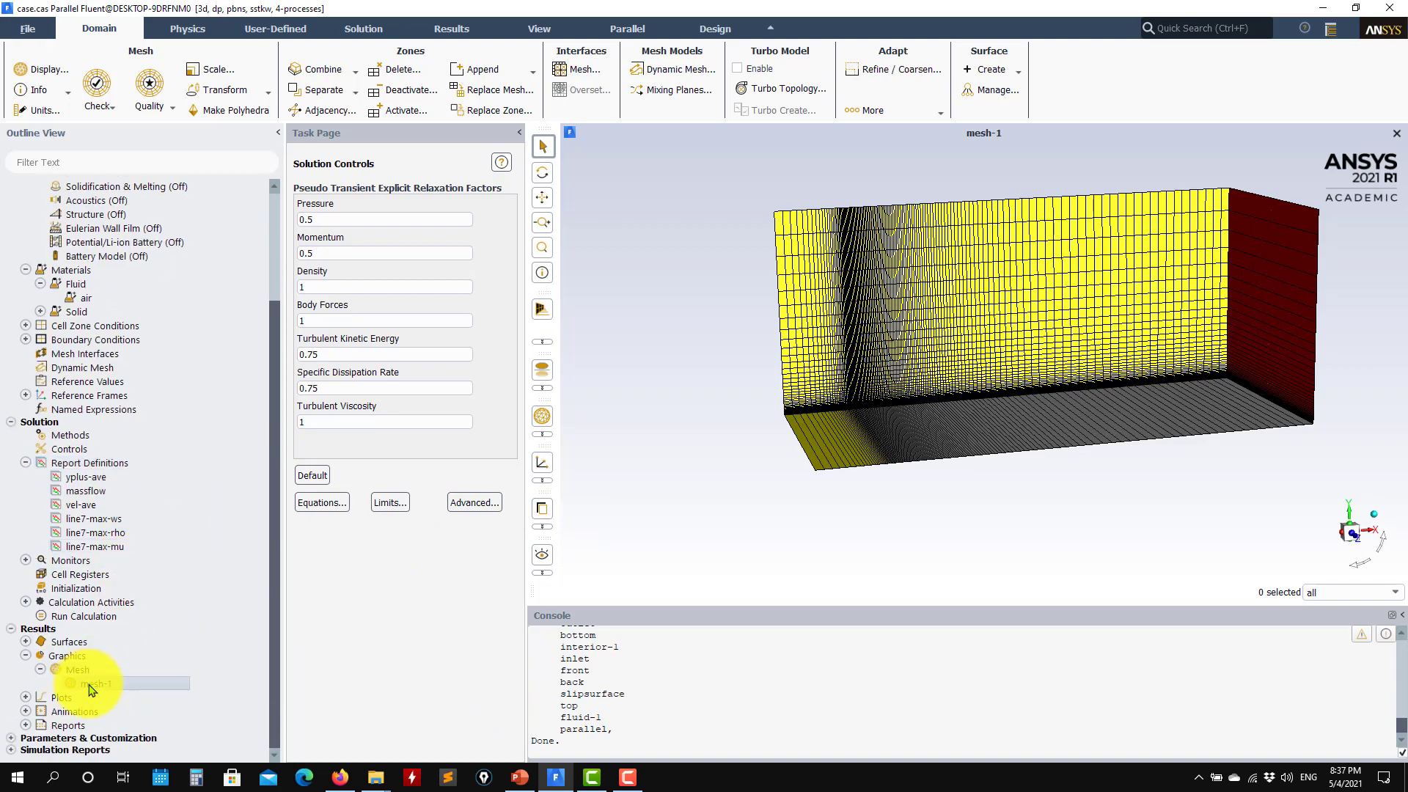
Redisplay mesh-1 with line-7 and slipsurface added and outlet removed, orbiting to check
double_click(89, 684)
click(472, 491)
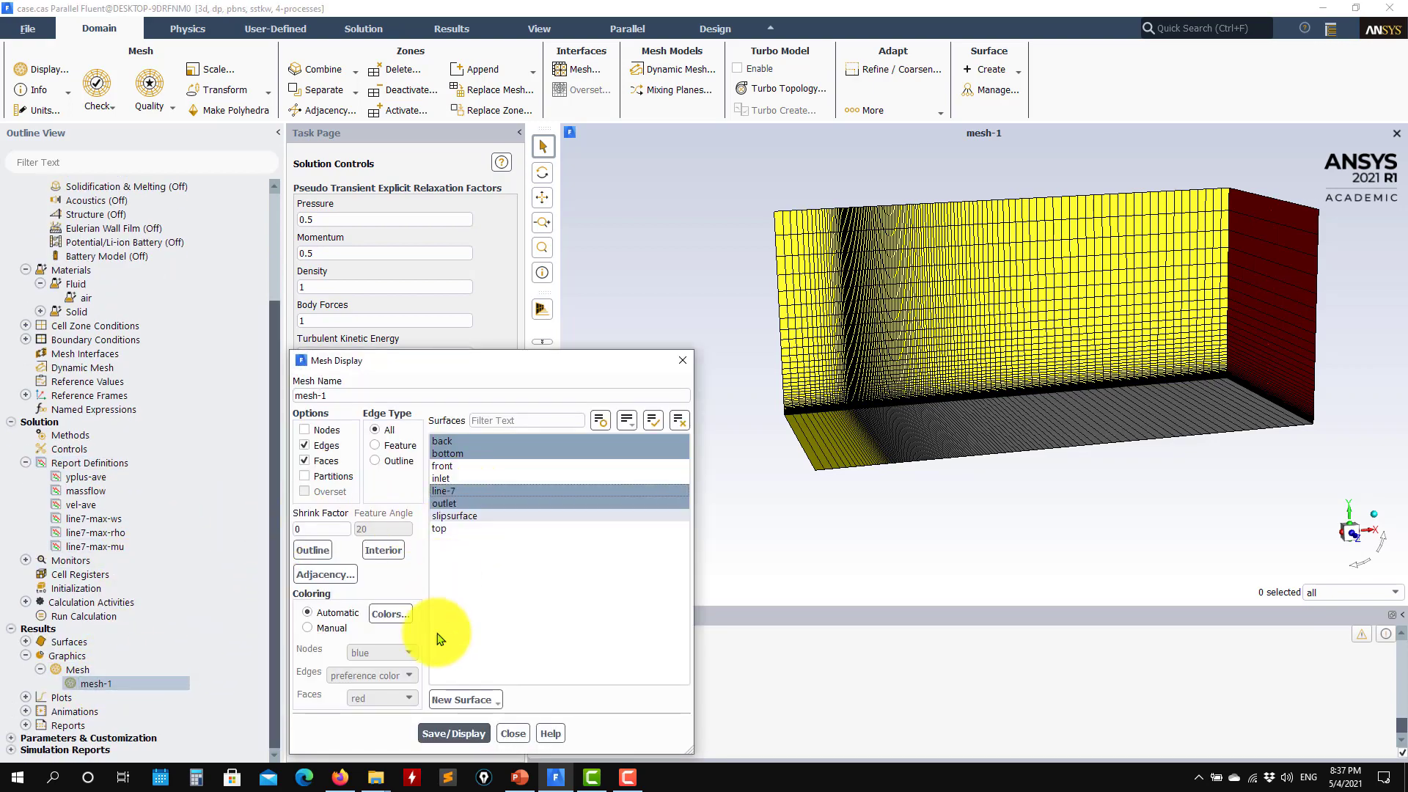
click(462, 515)
click(457, 737)
middle_drag(1071, 469, 1274, 408)
scroll(1274, 407, up, 4)
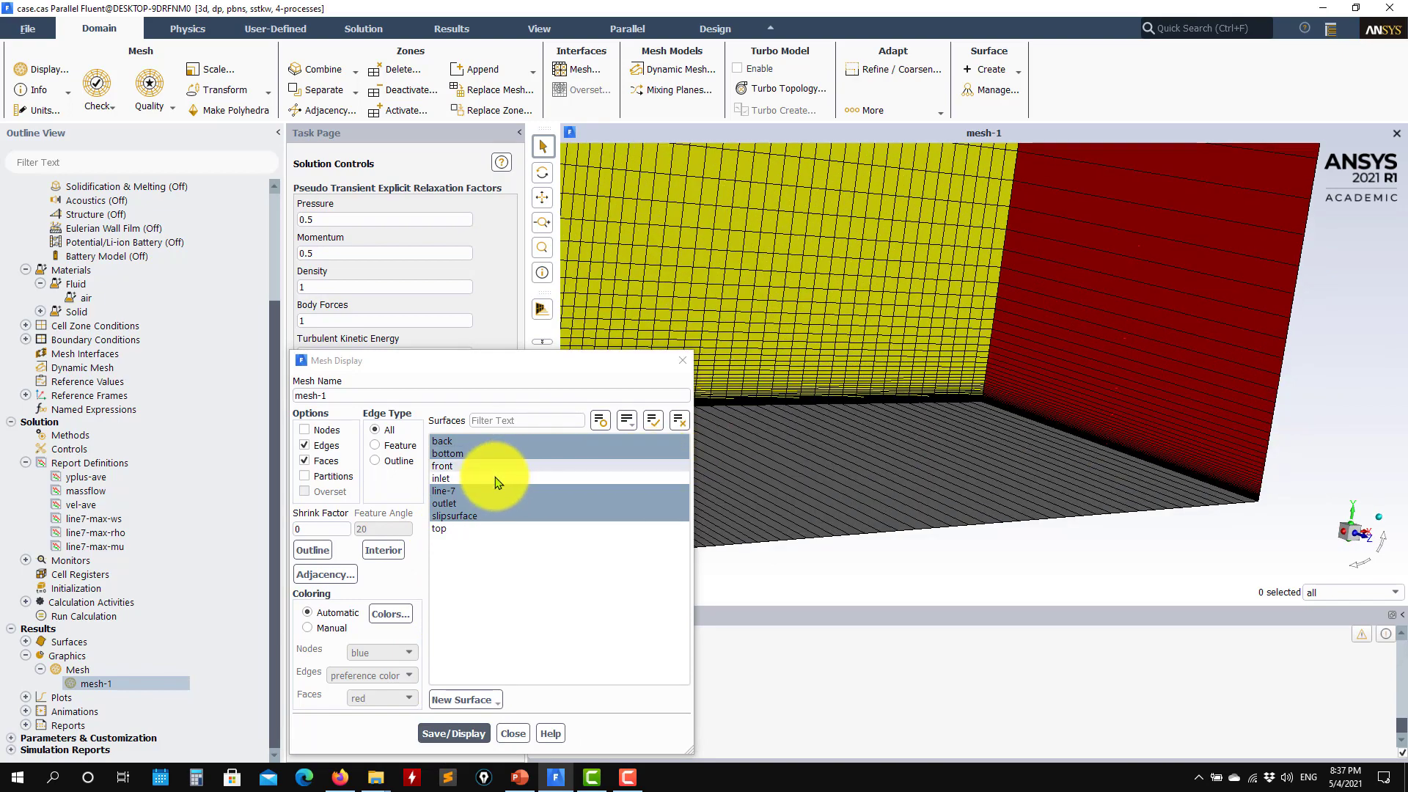
click(450, 503)
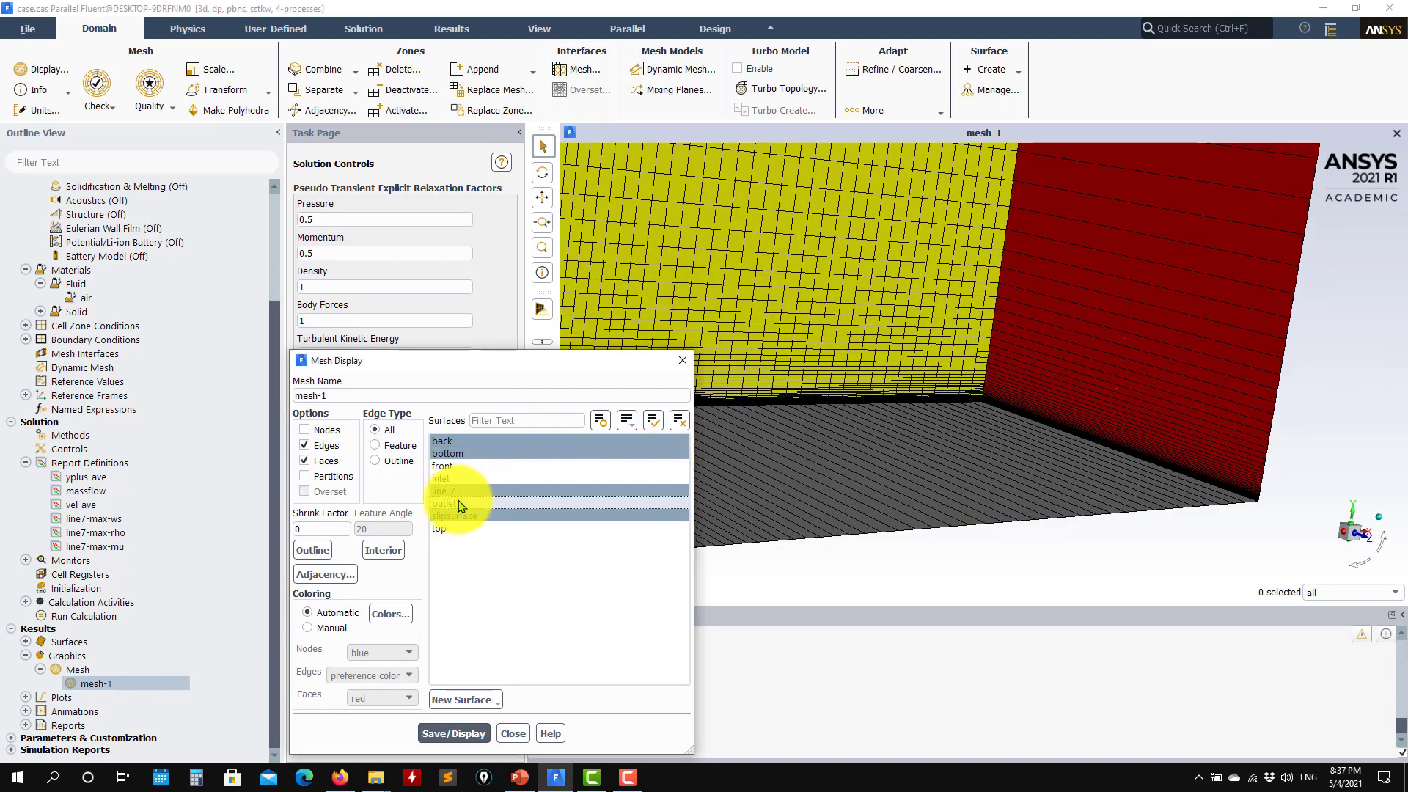
click(455, 733)
drag(1102, 474, 1016, 484)
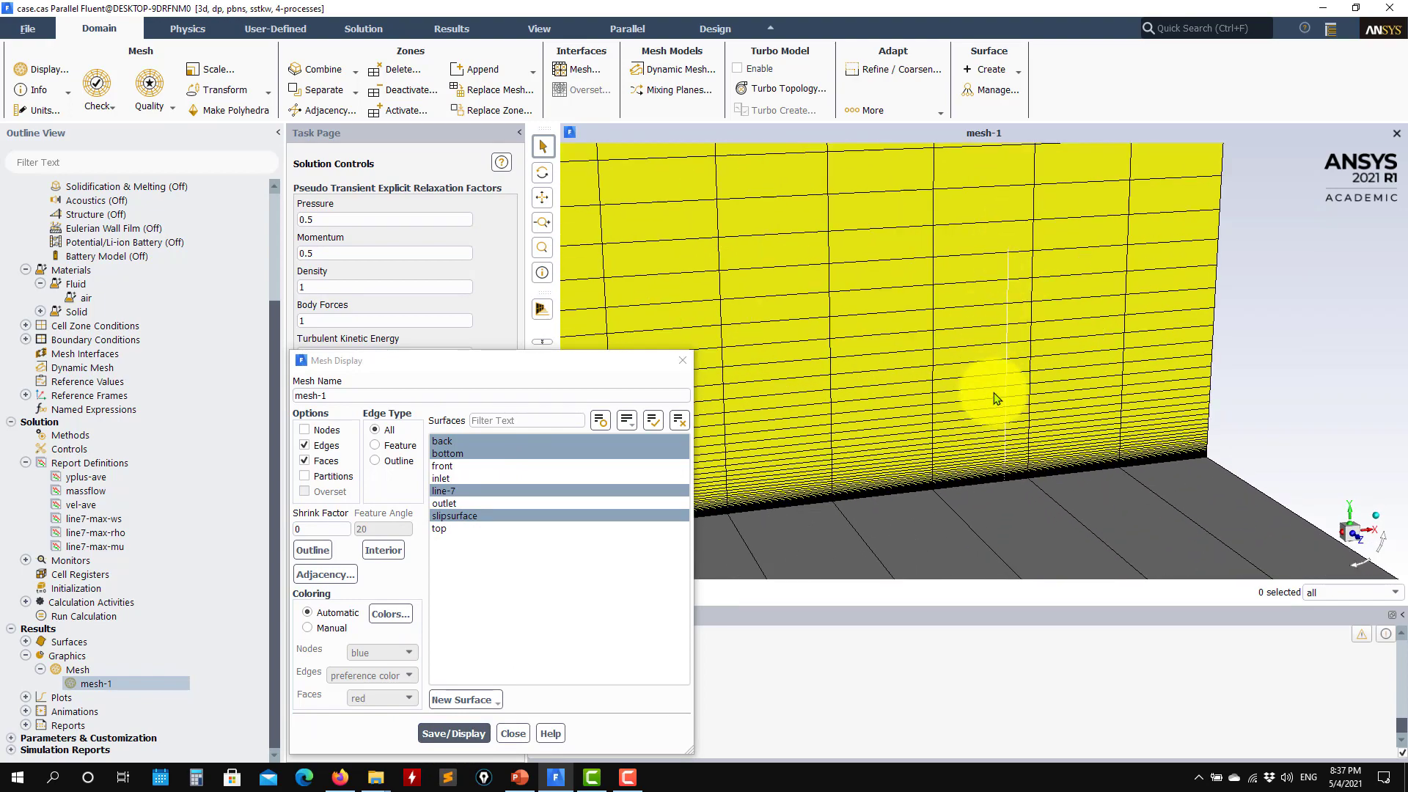
scroll(1008, 393, down, 5)
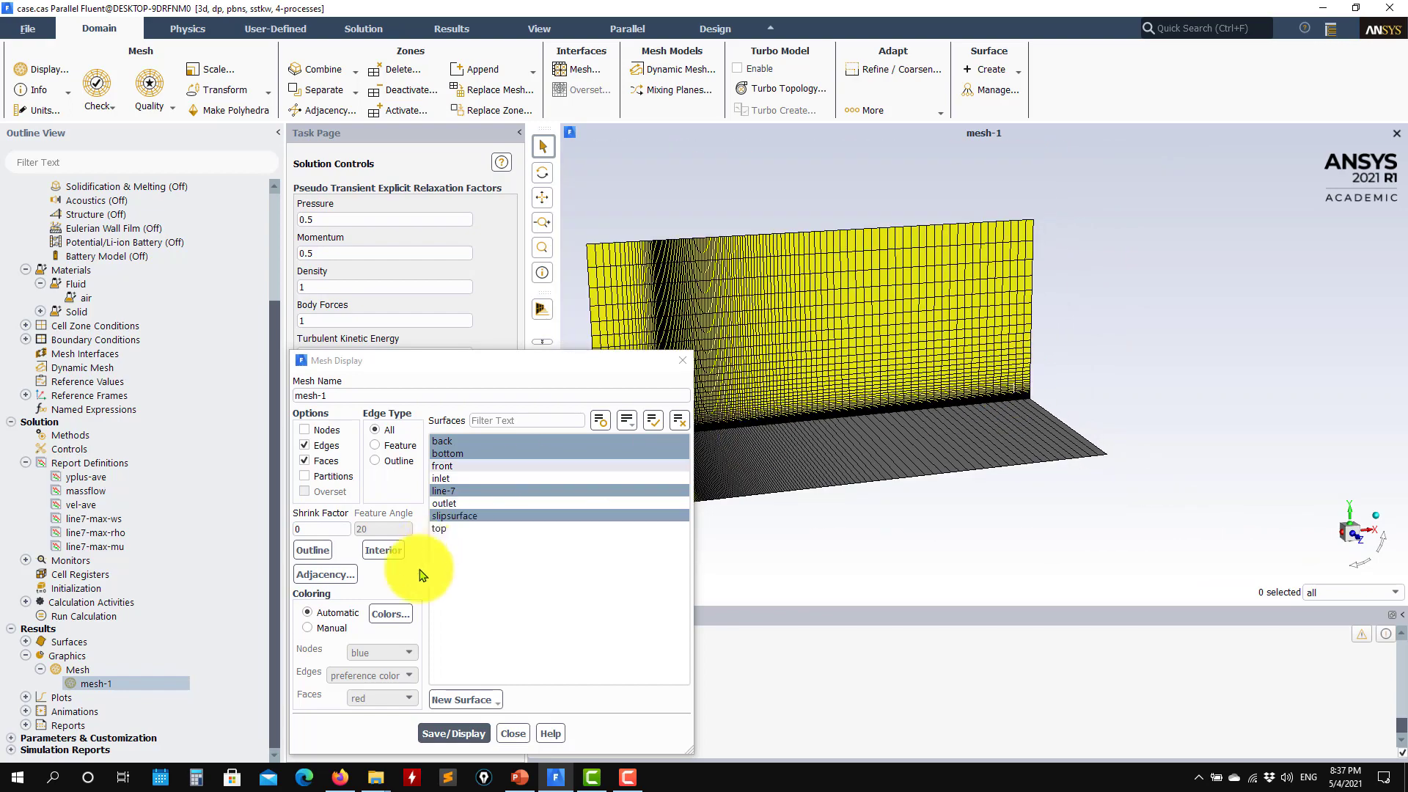
click(513, 733)
scroll(984, 415, up, 5)
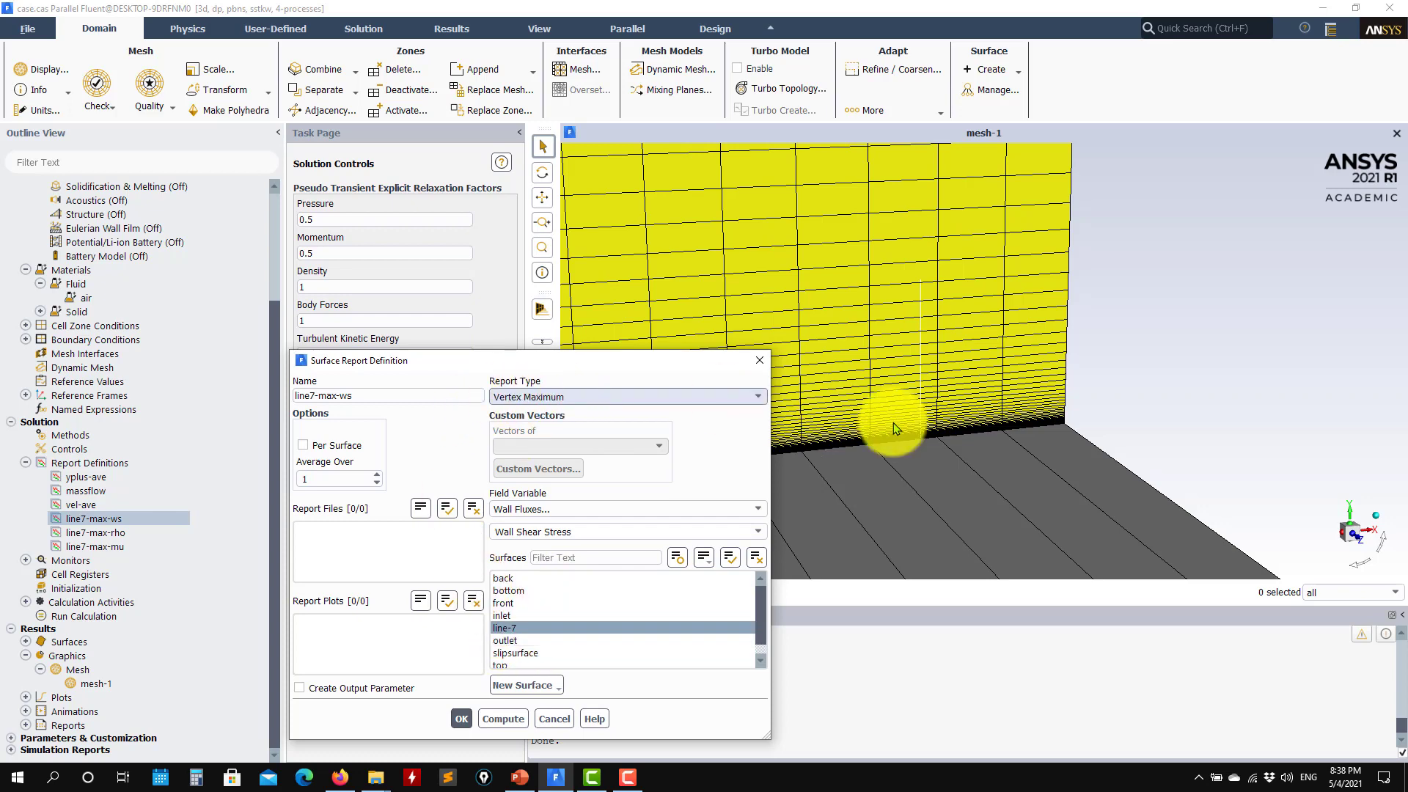
Review the line7-max-ws, yplus-ave and vel-ave report definitions, closing them unchanged
click(555, 719)
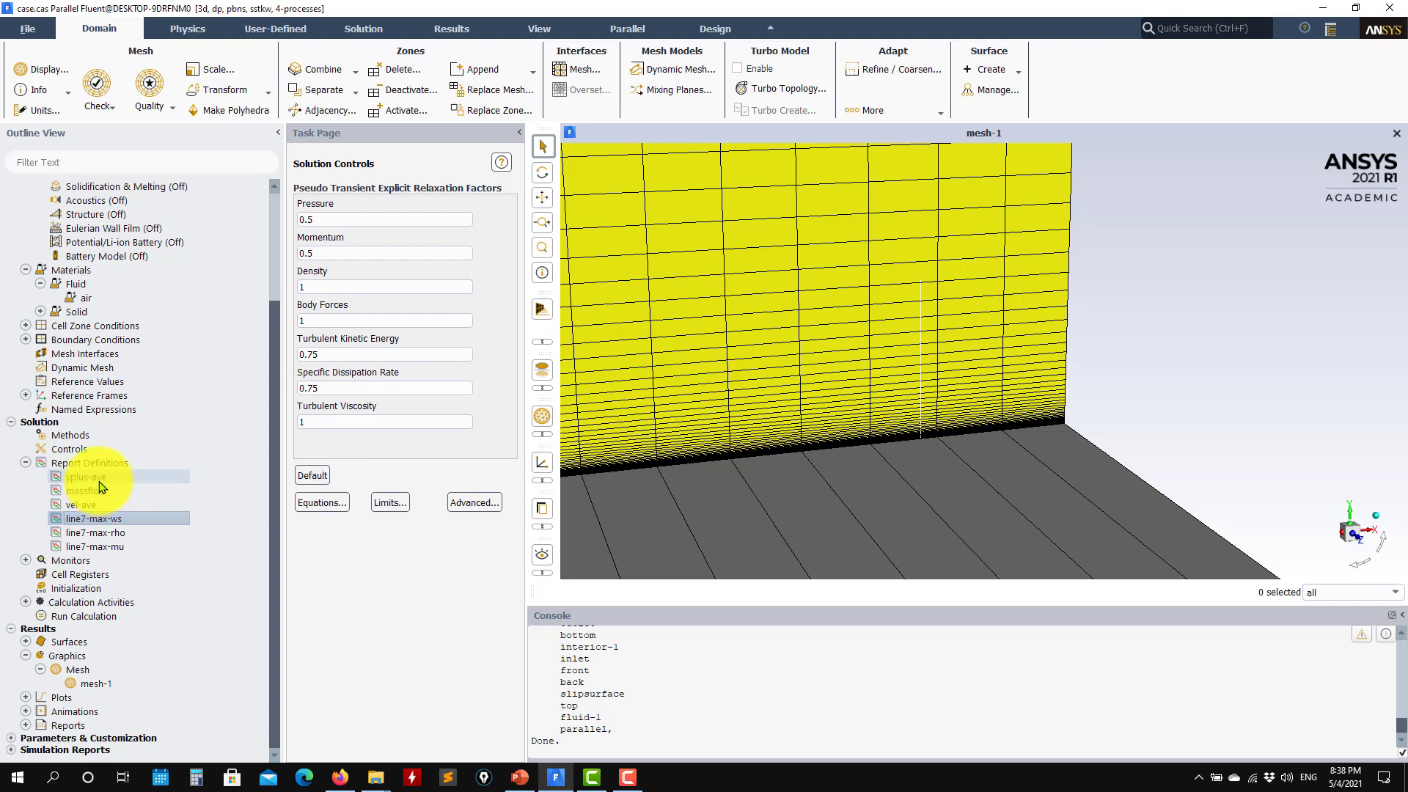
double_click(74, 478)
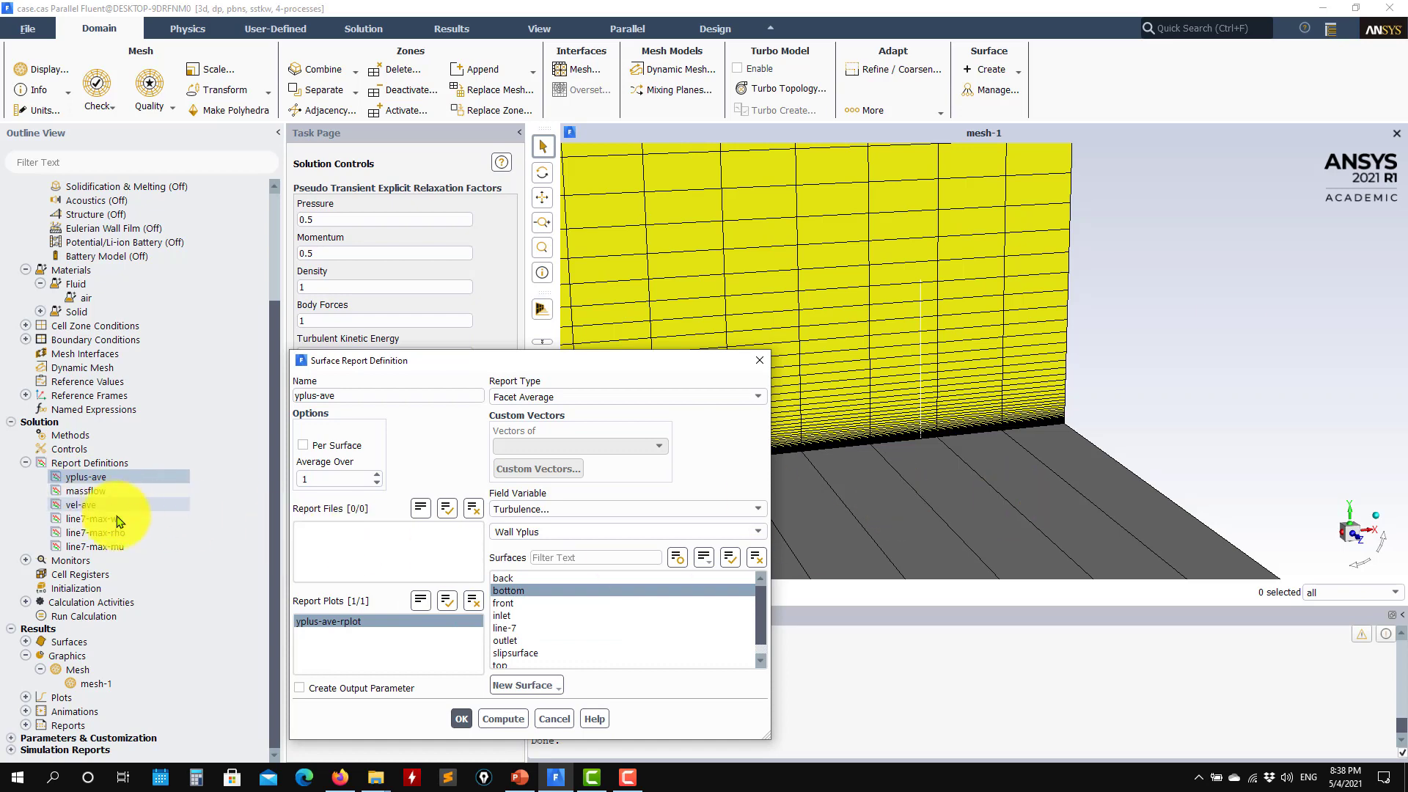
click(76, 506)
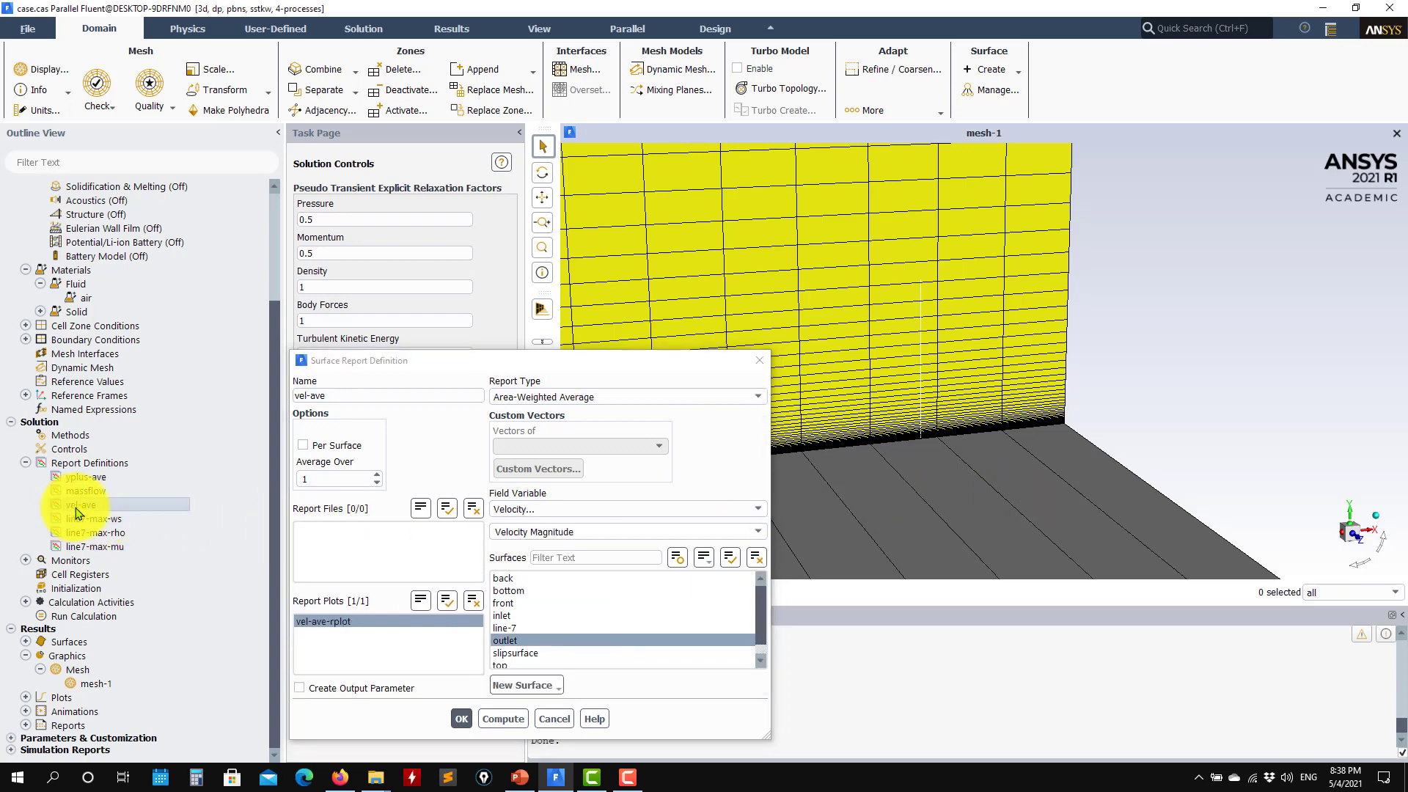
click(543, 719)
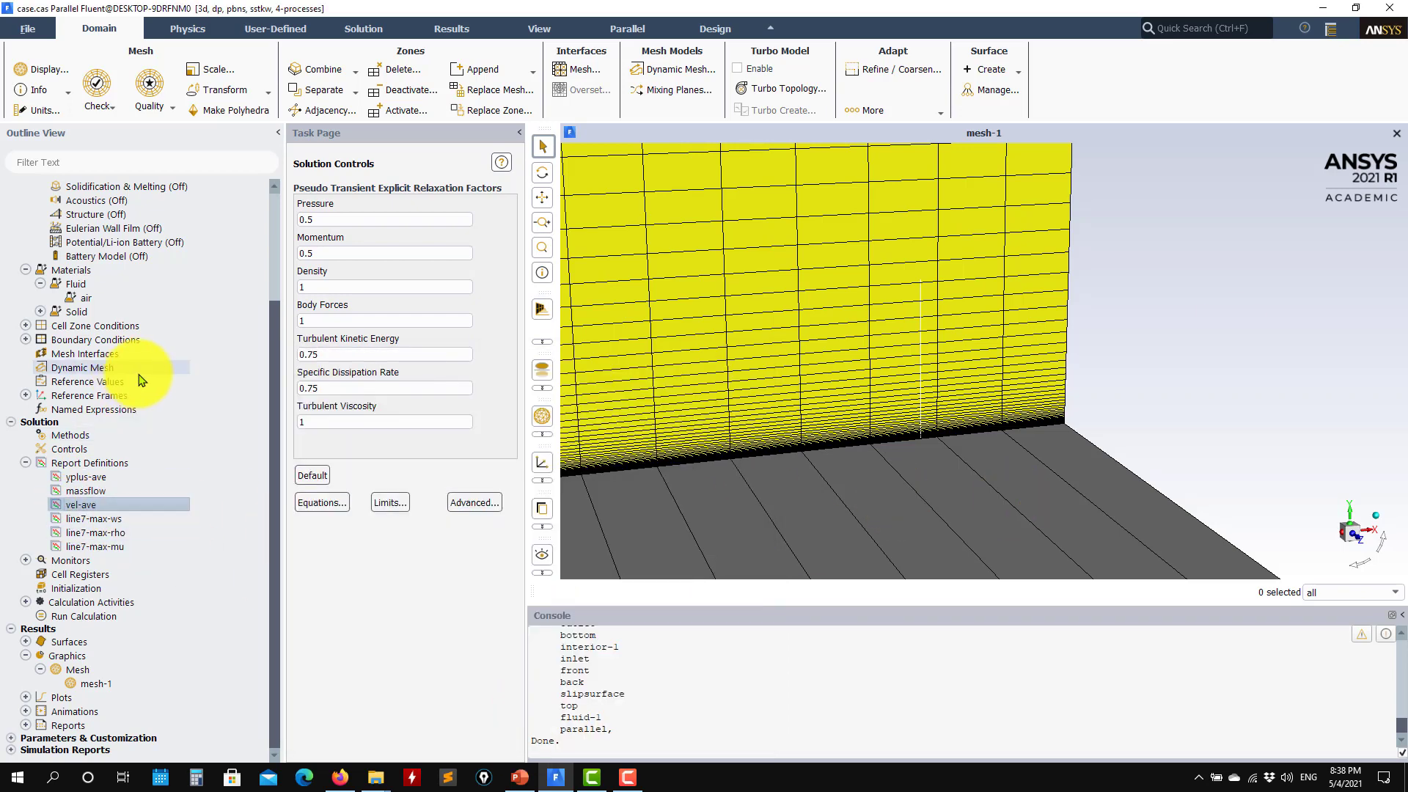
Check the existing report plots under Monitors, then collapse the branch
click(26, 560)
click(40, 602)
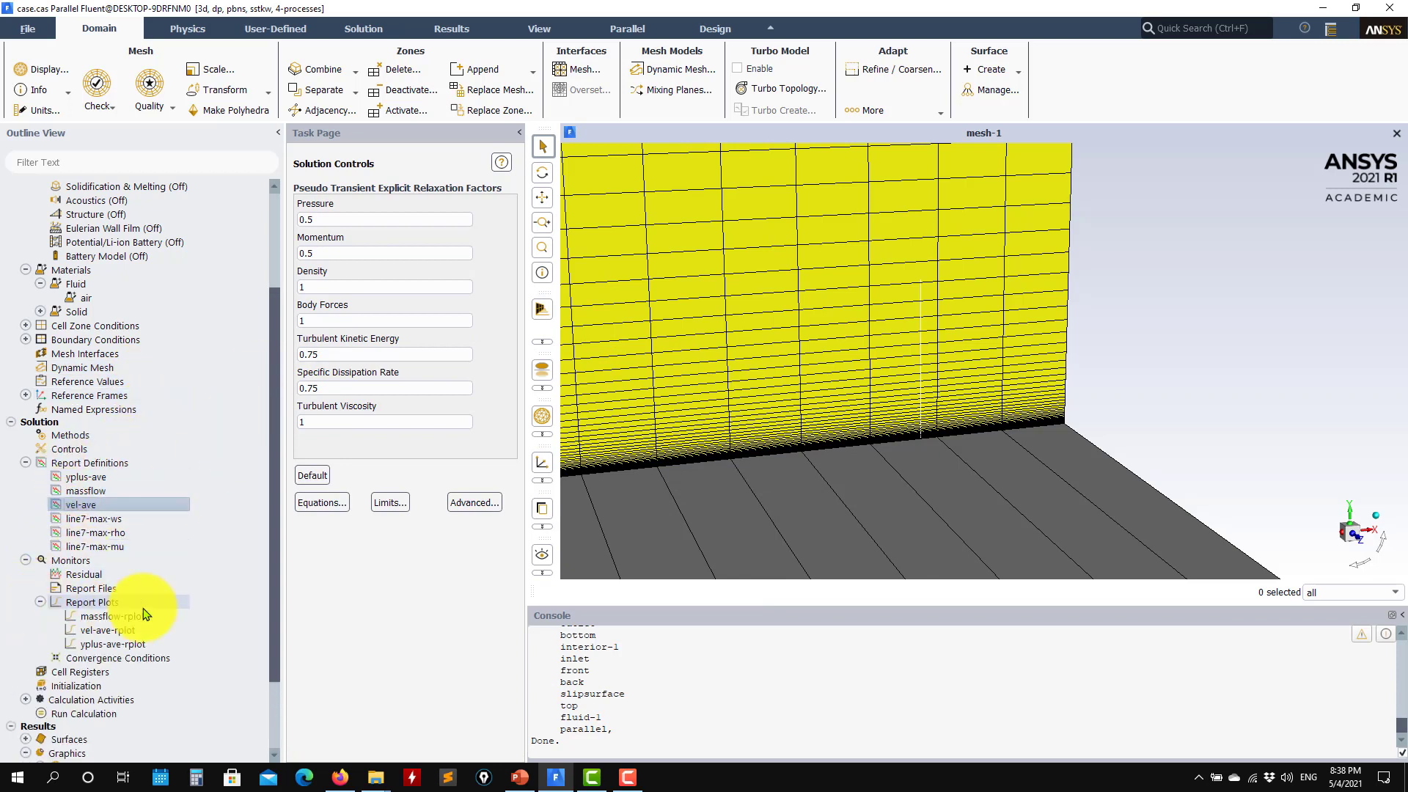
click(41, 602)
click(26, 560)
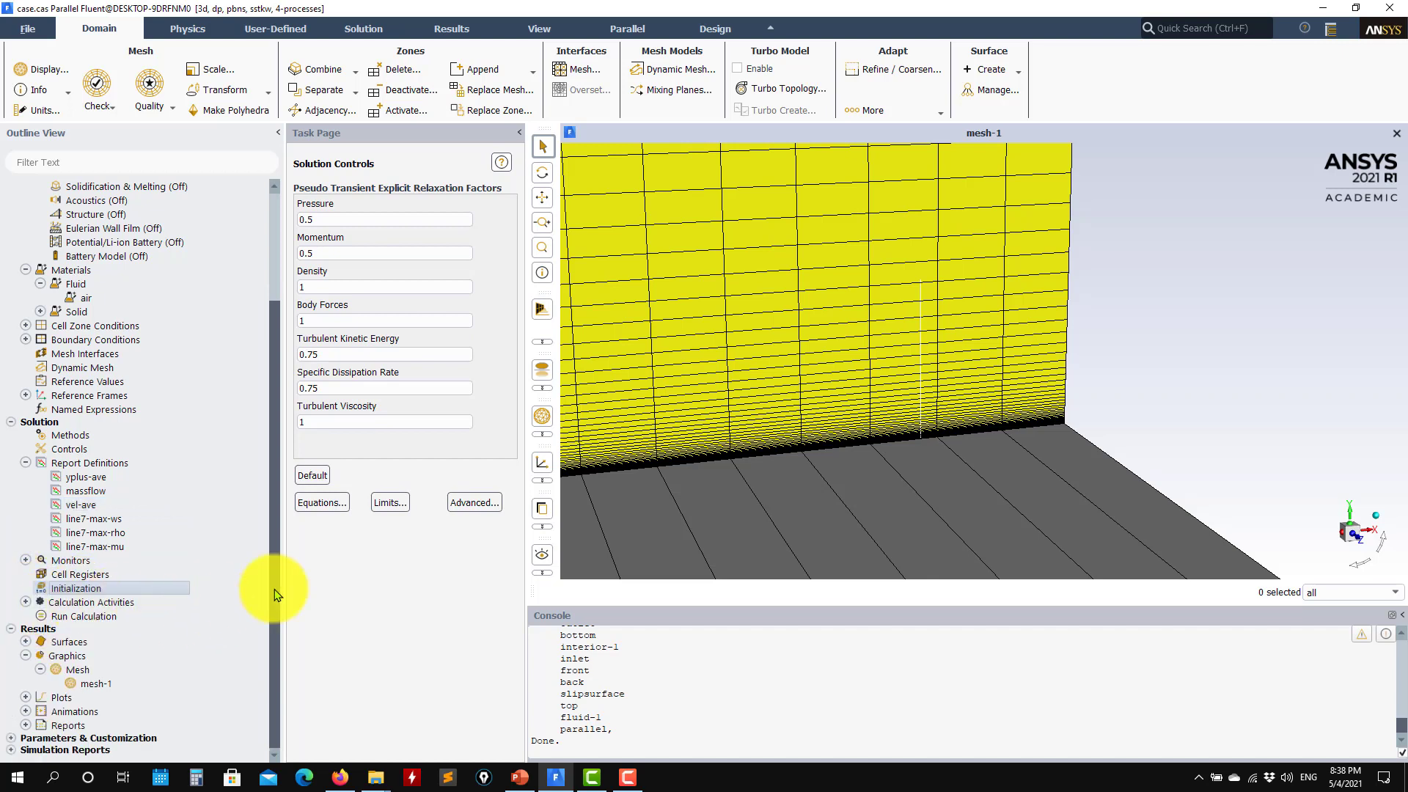
Open Solution Initialization and review the standard initialization with 1 m/s X velocity
click(122, 593)
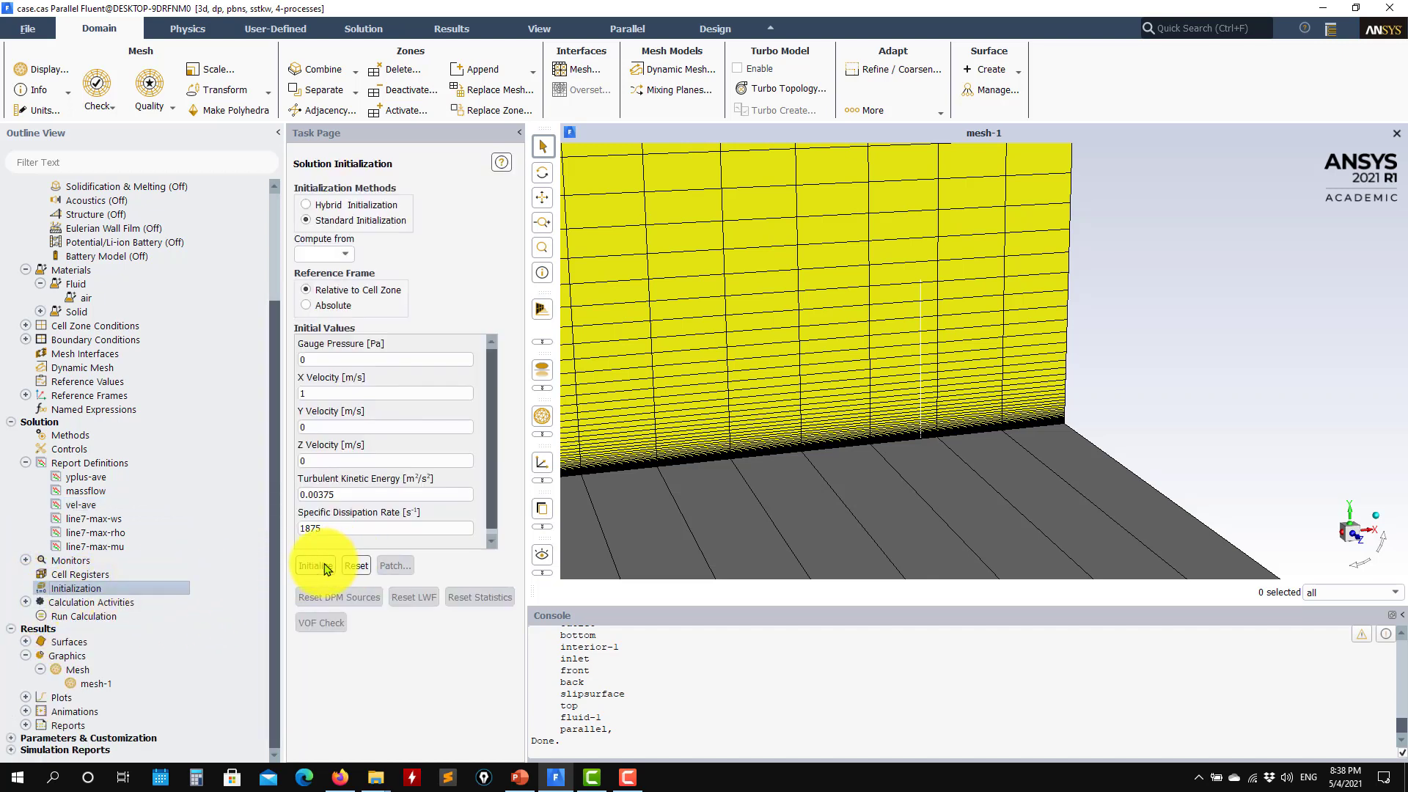
scroll(760, 496, down, 5)
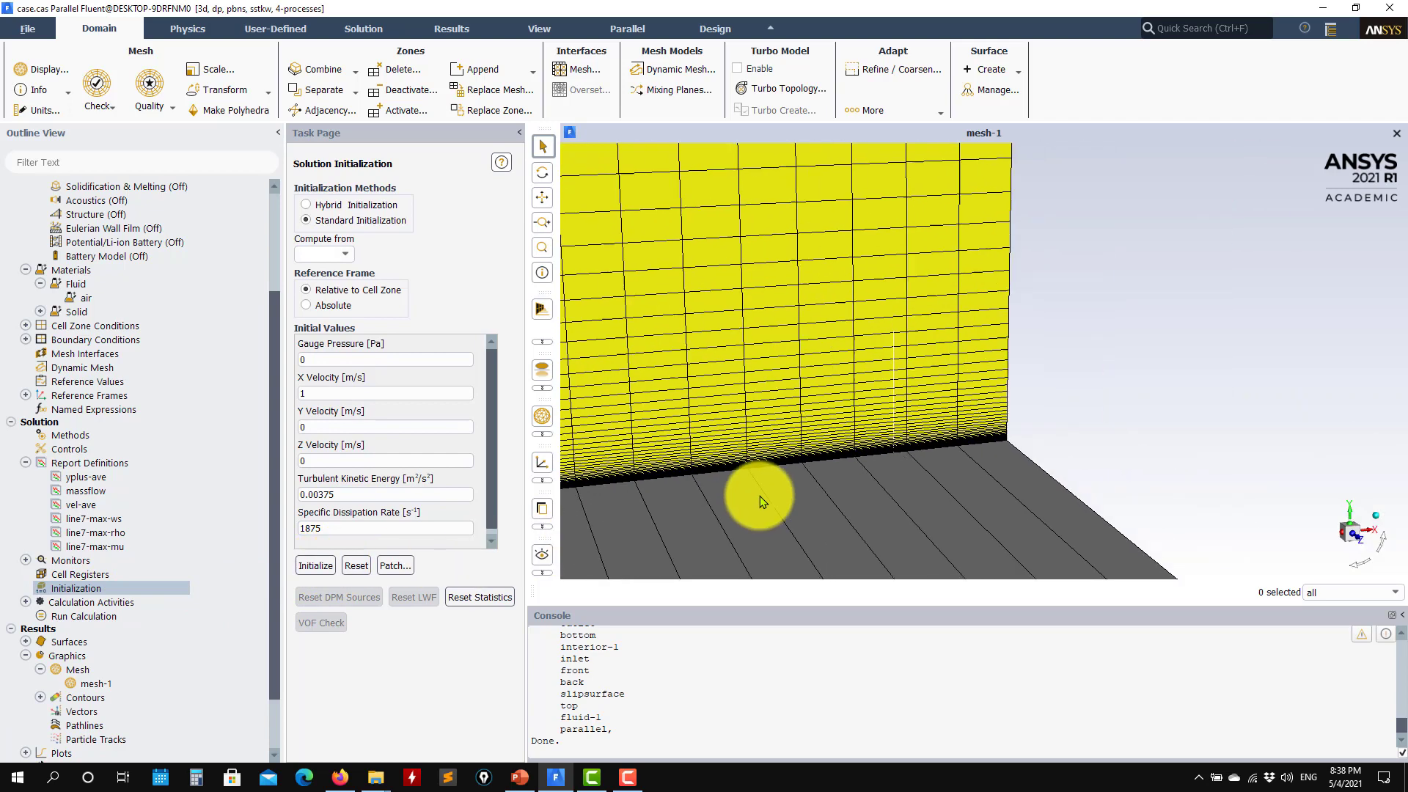
scroll(771, 494, down, 3)
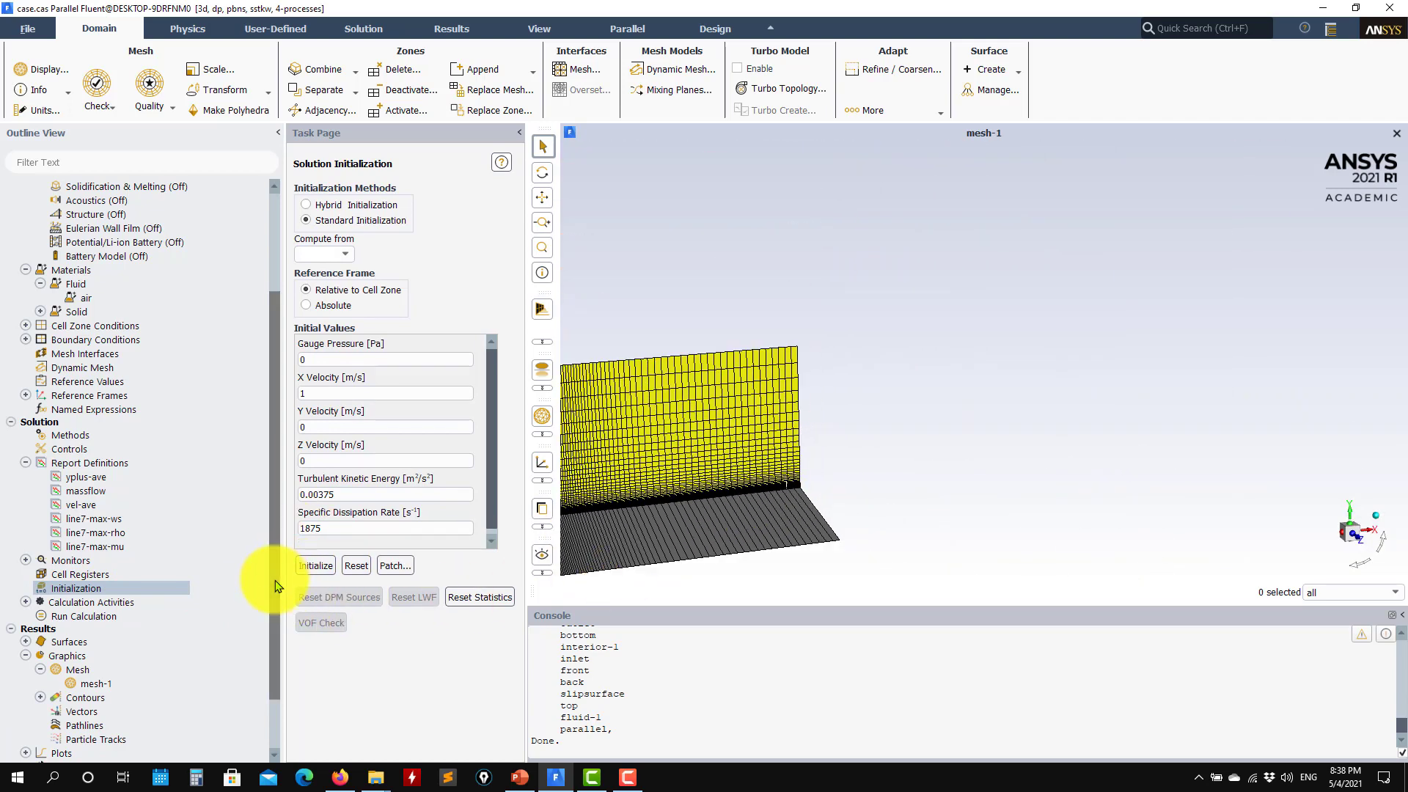
scroll(262, 706, down, 2)
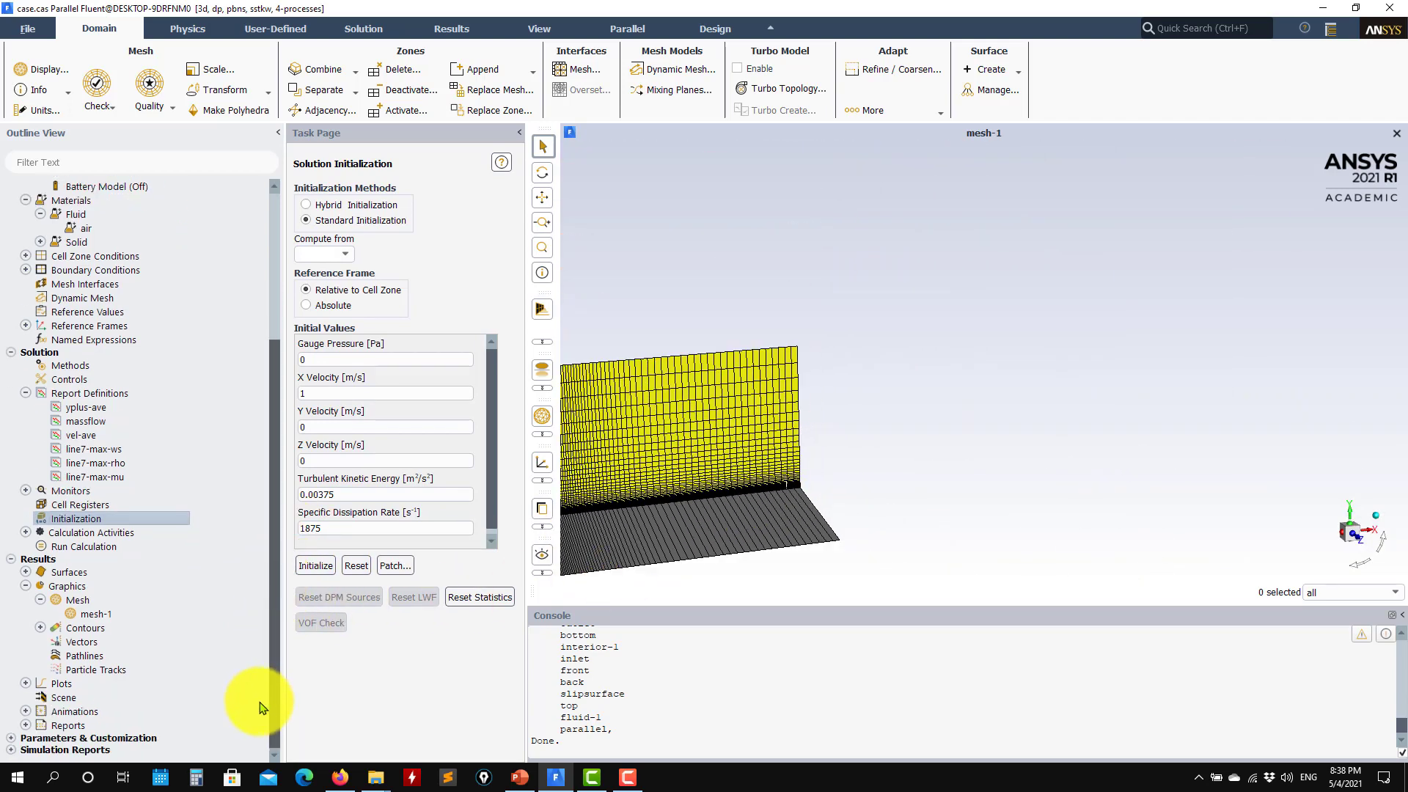
Expand Surfaces to check line-7, then close a new Line/Rake surface without creating it
click(25, 572)
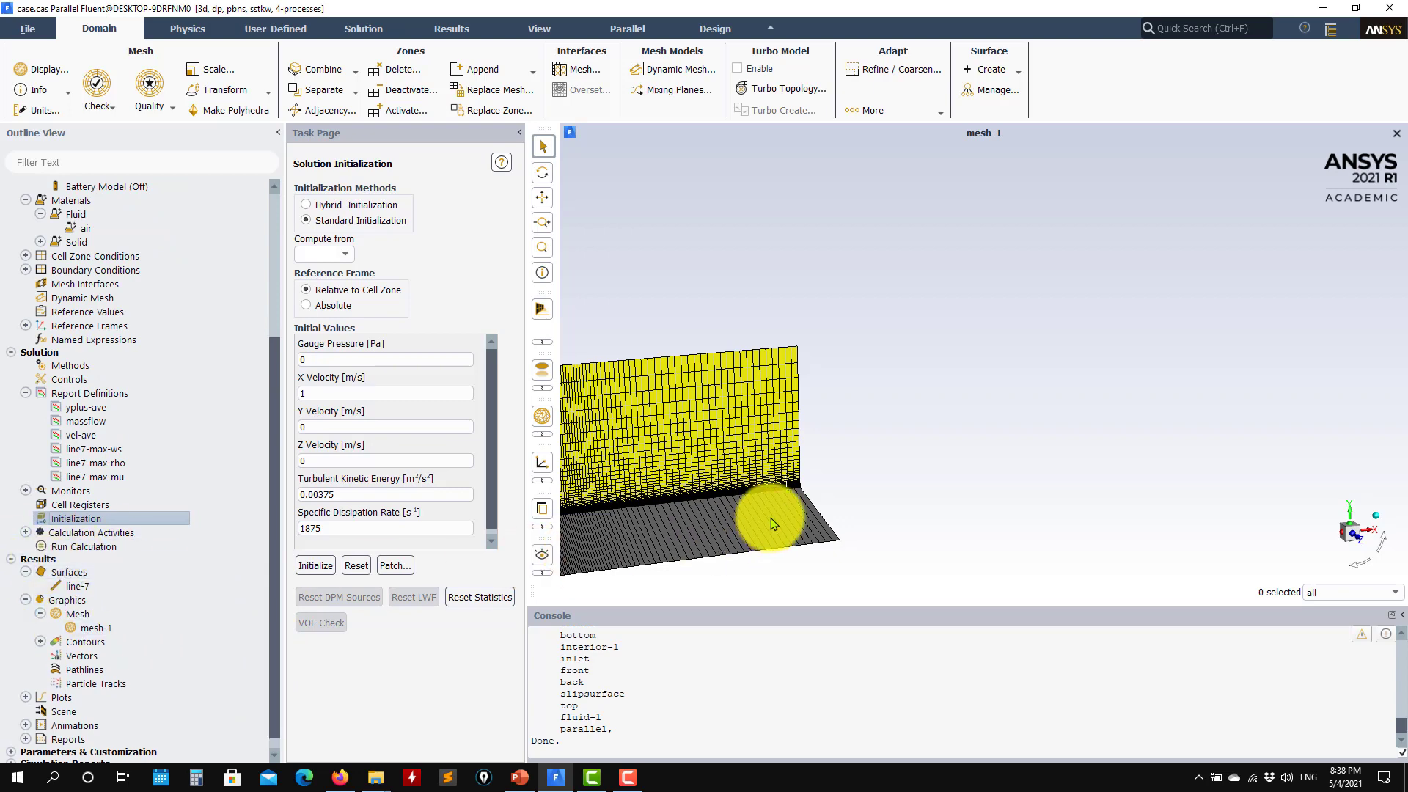
scroll(771, 517, up, 8)
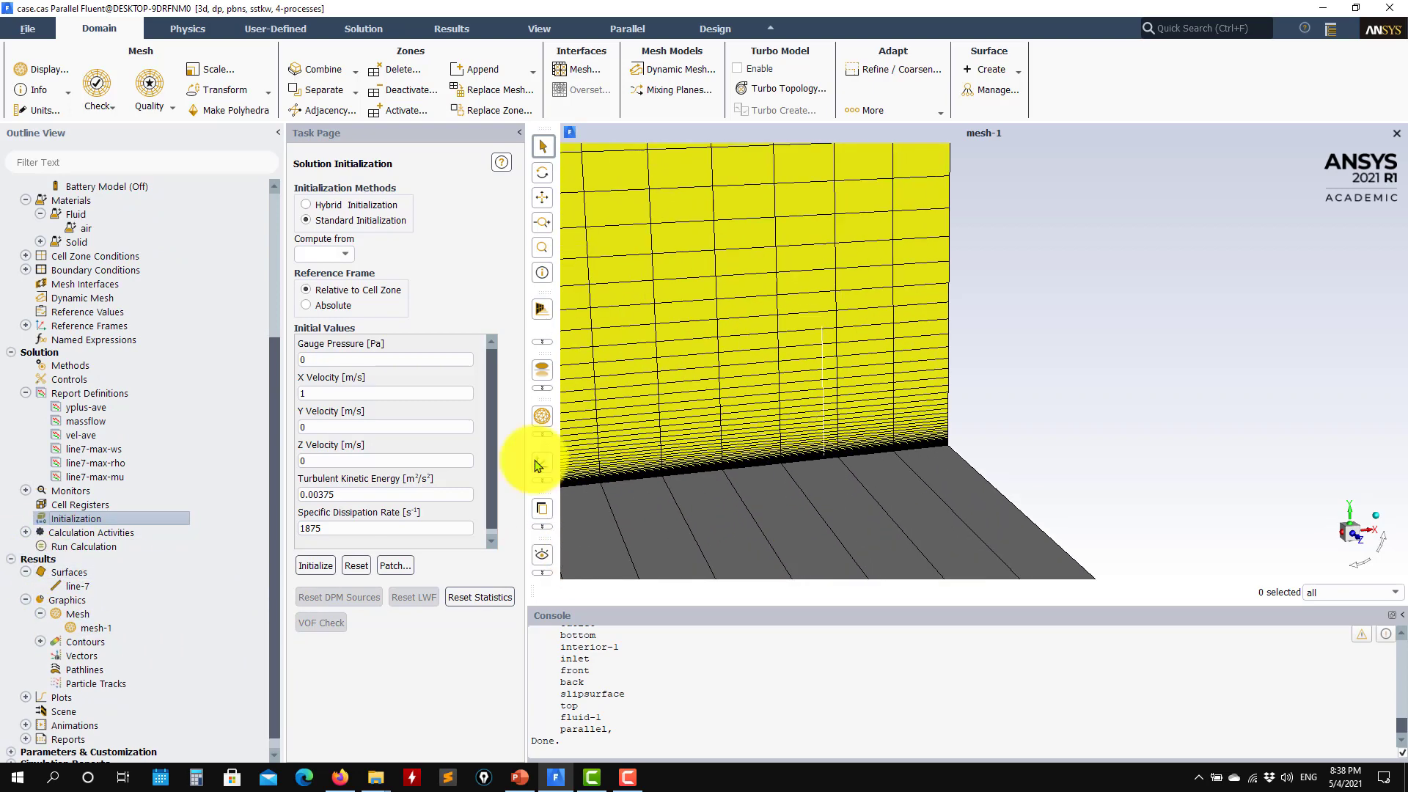
right_click(81, 579)
mouse_move(111, 603)
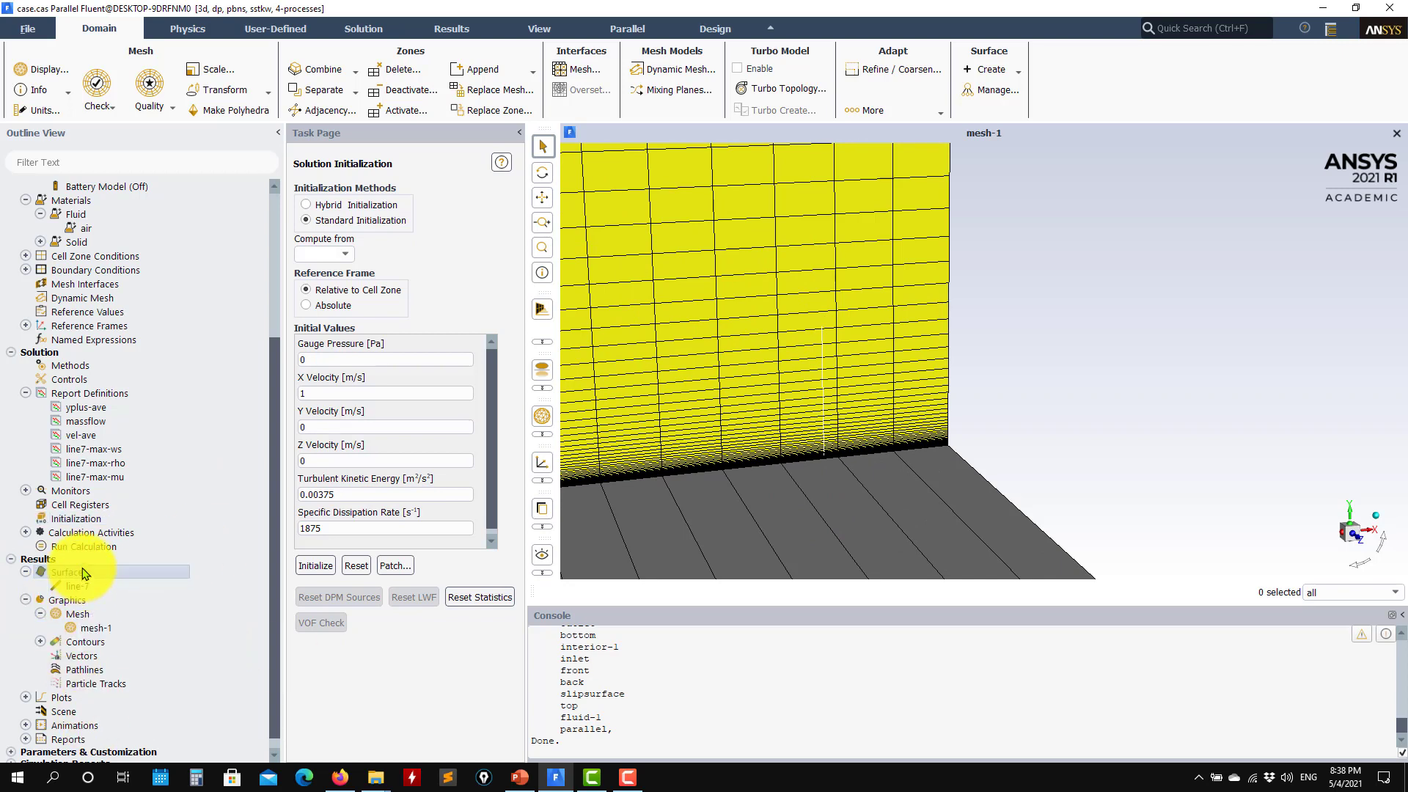
right_click(100, 573)
mouse_move(124, 595)
click(208, 629)
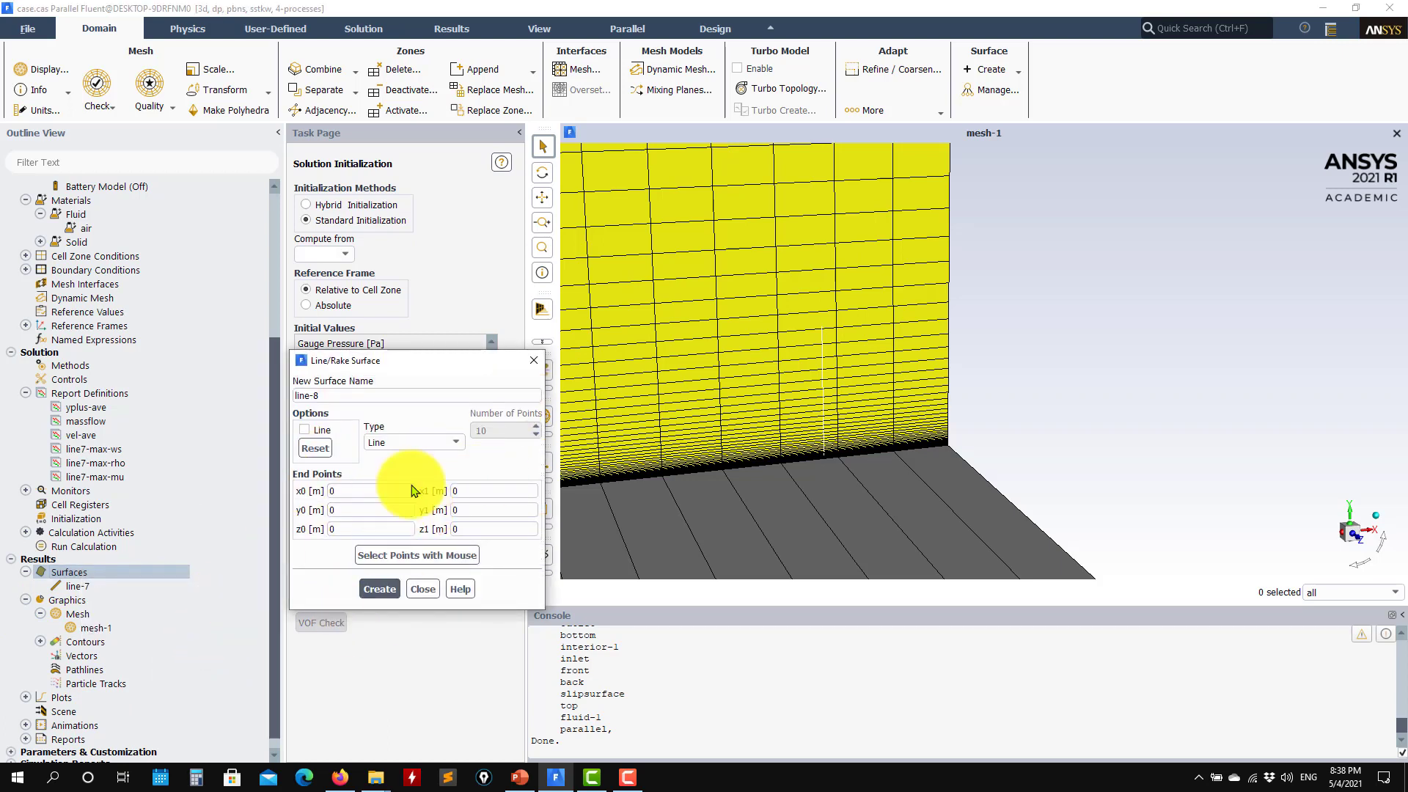
click(423, 589)
Expand Custom Field Functions and bring up its context options
scroll(173, 572, down, 1)
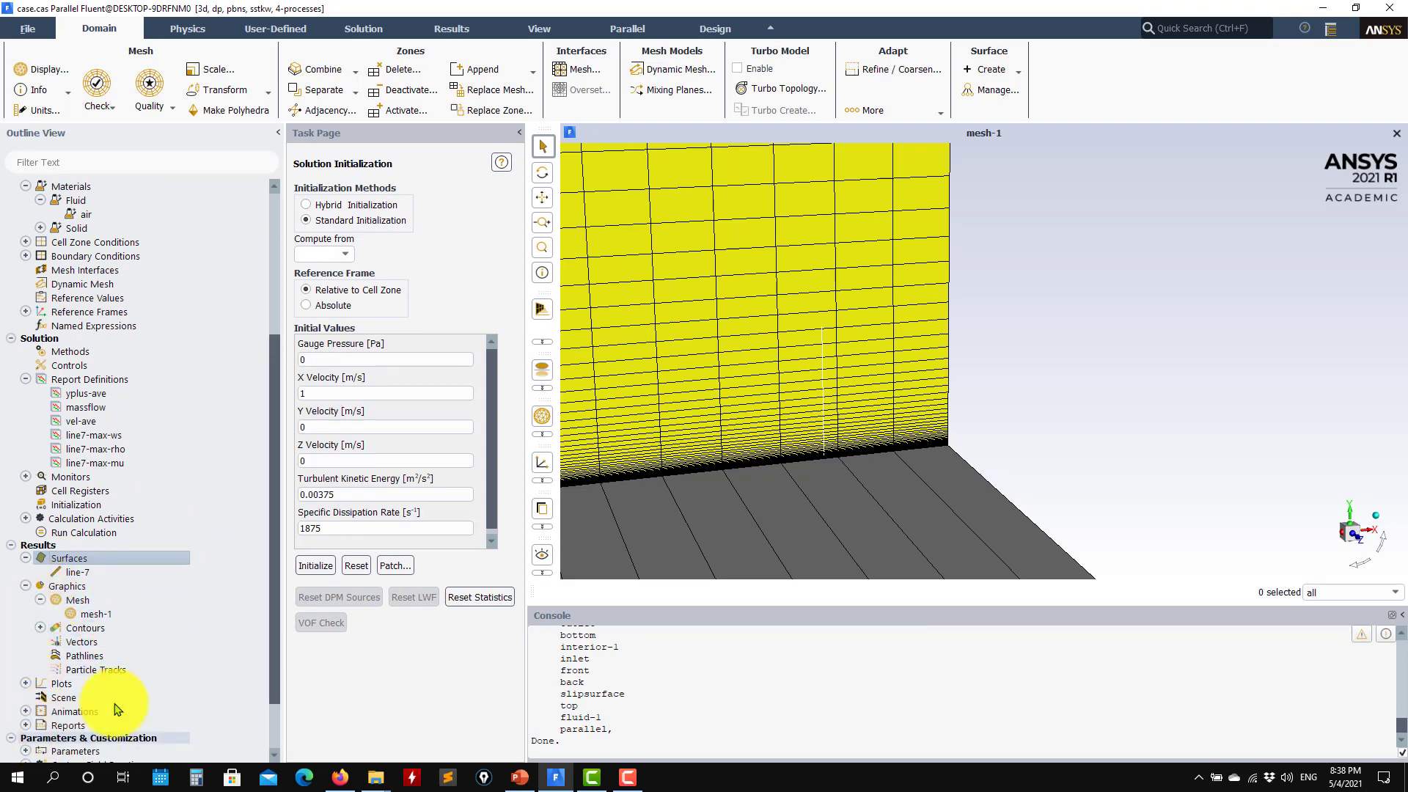
scroll(115, 700, down, 2)
click(26, 695)
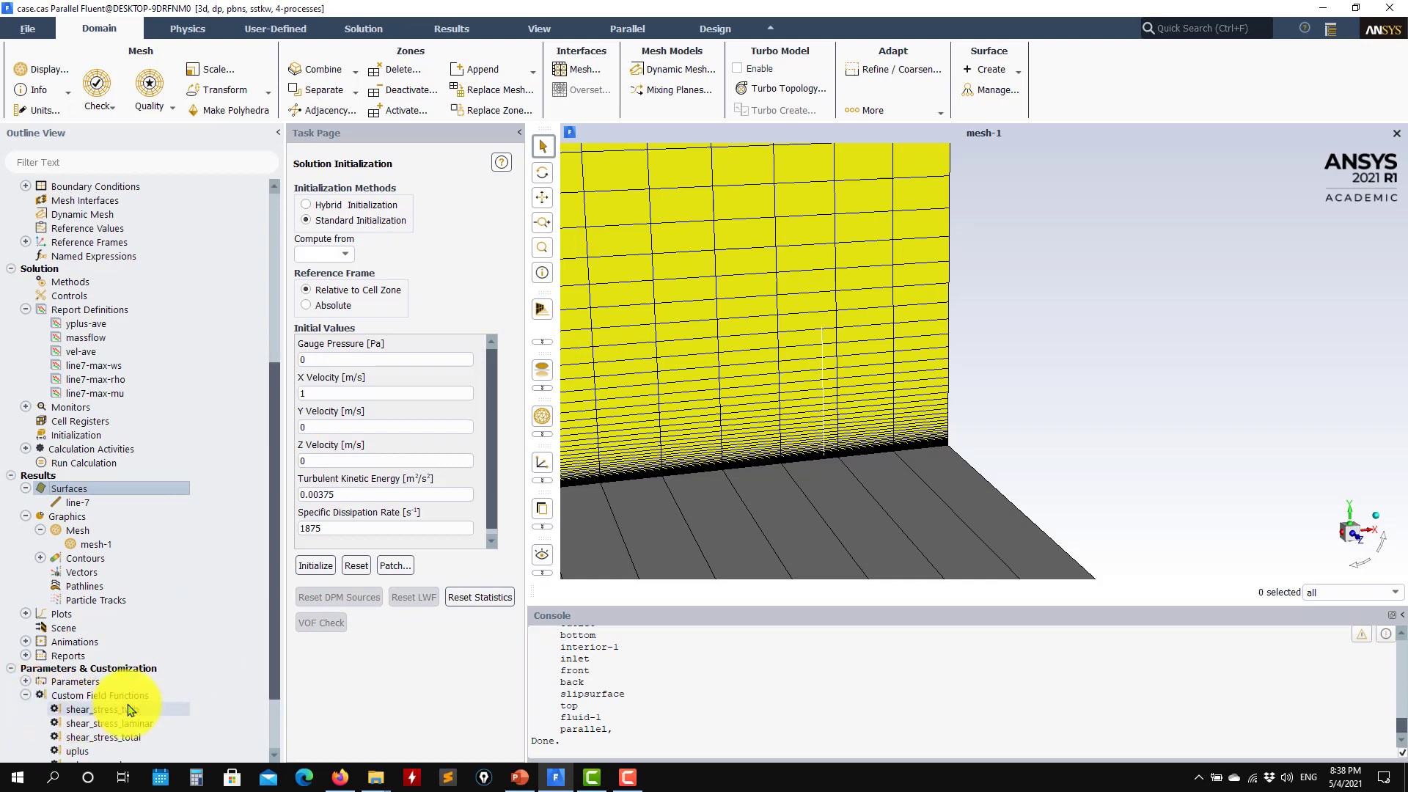
scroll(130, 707, down, 2)
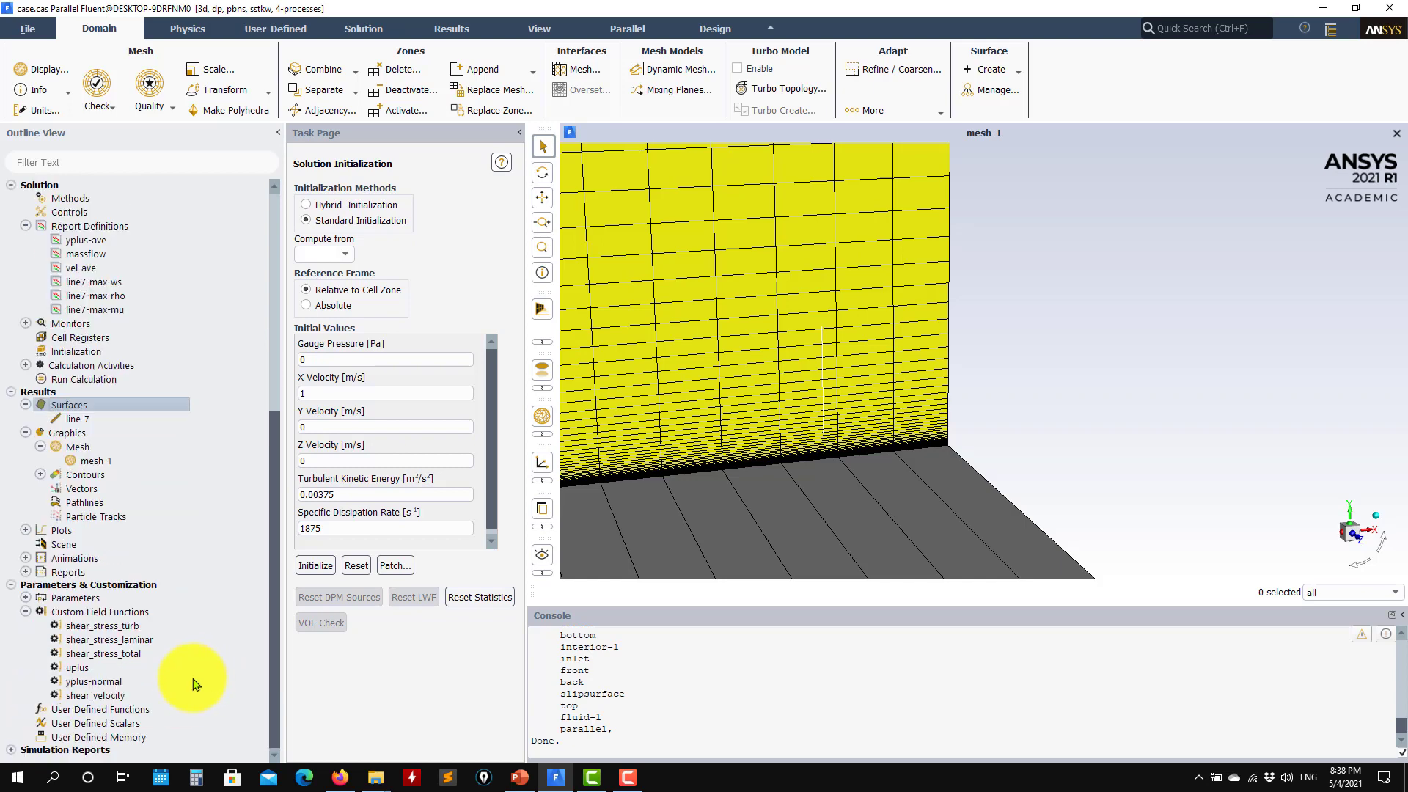
right_click(130, 613)
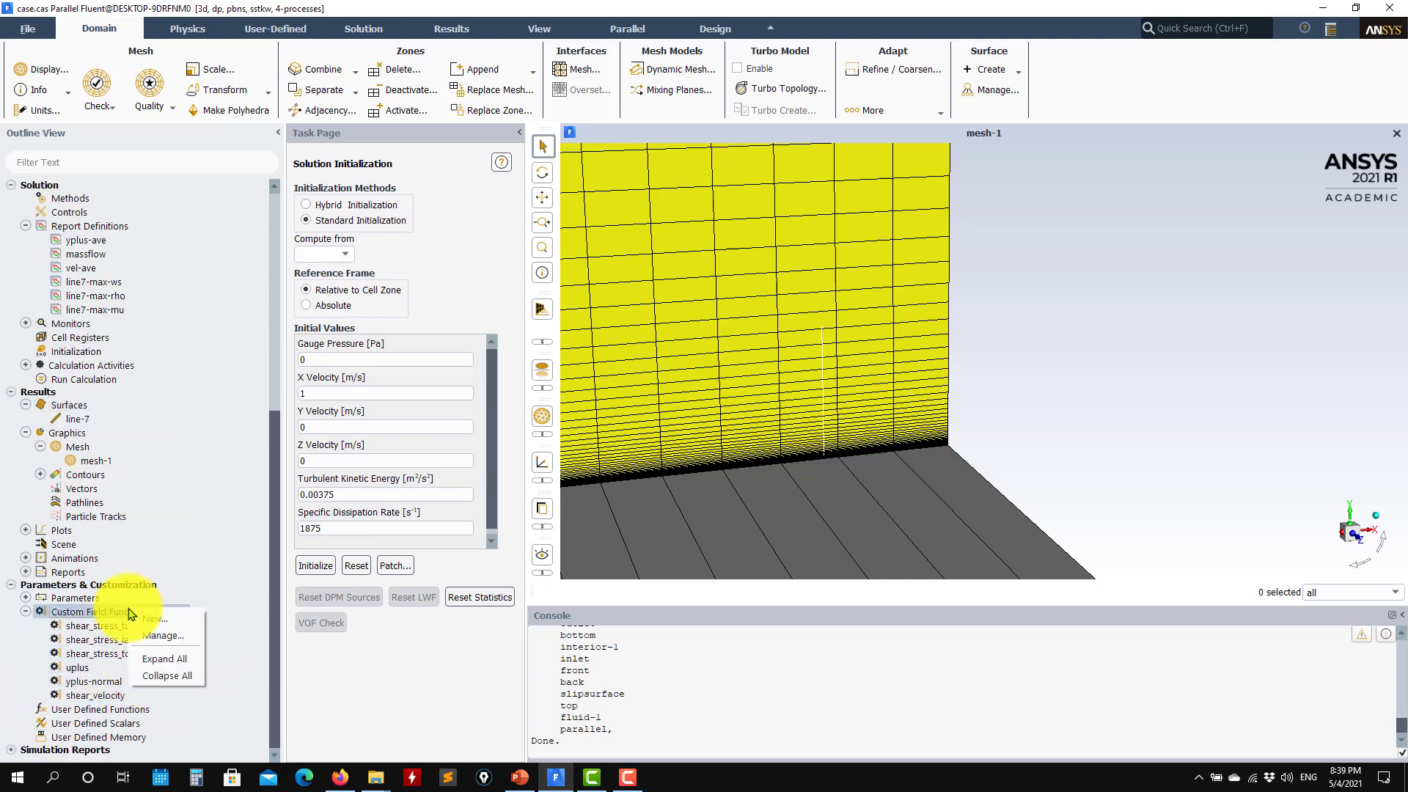
Open the Field Function Definitions and review the shear_velocity, uplus and yplus-normal definitions
click(165, 641)
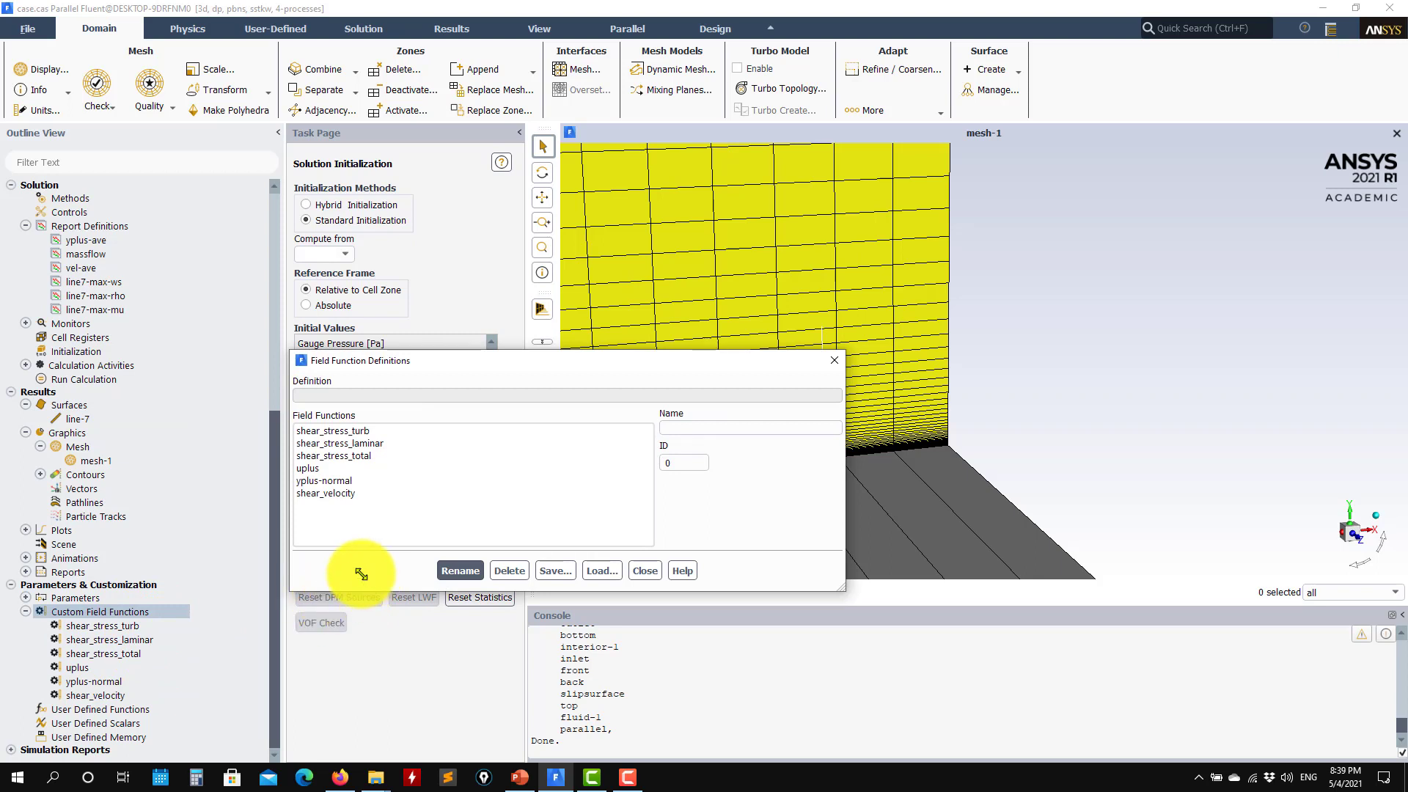
click(323, 493)
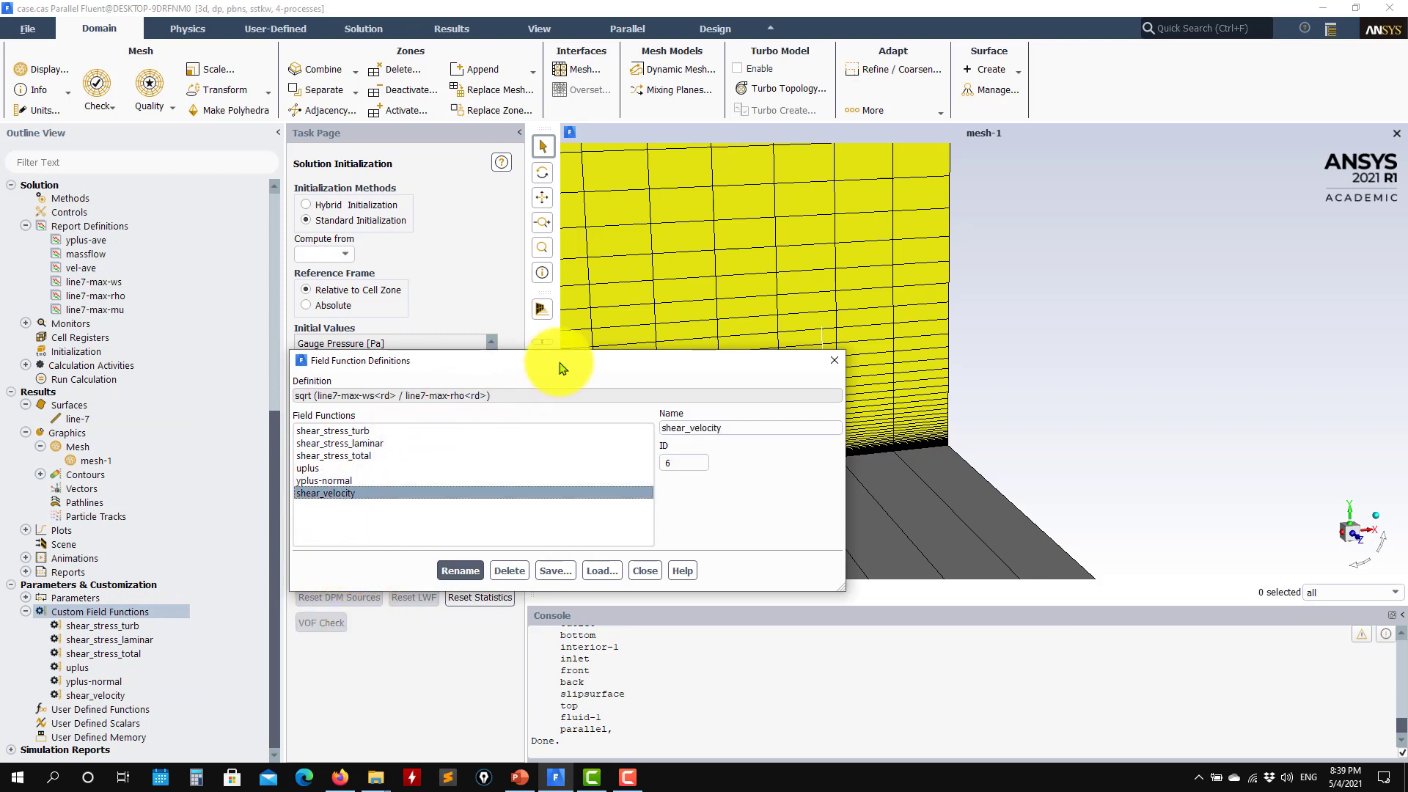
drag(562, 368, 333, 305)
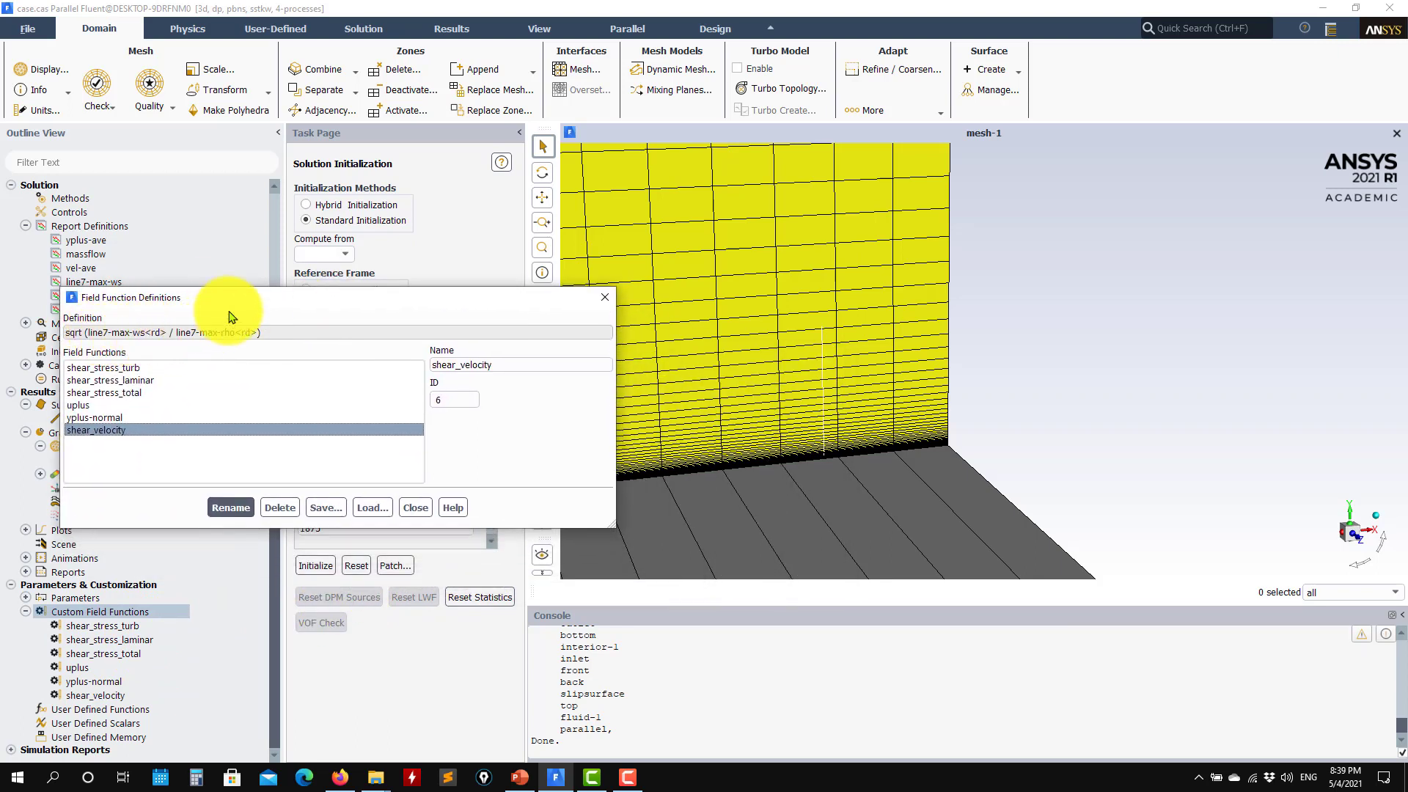
drag(211, 299, 355, 438)
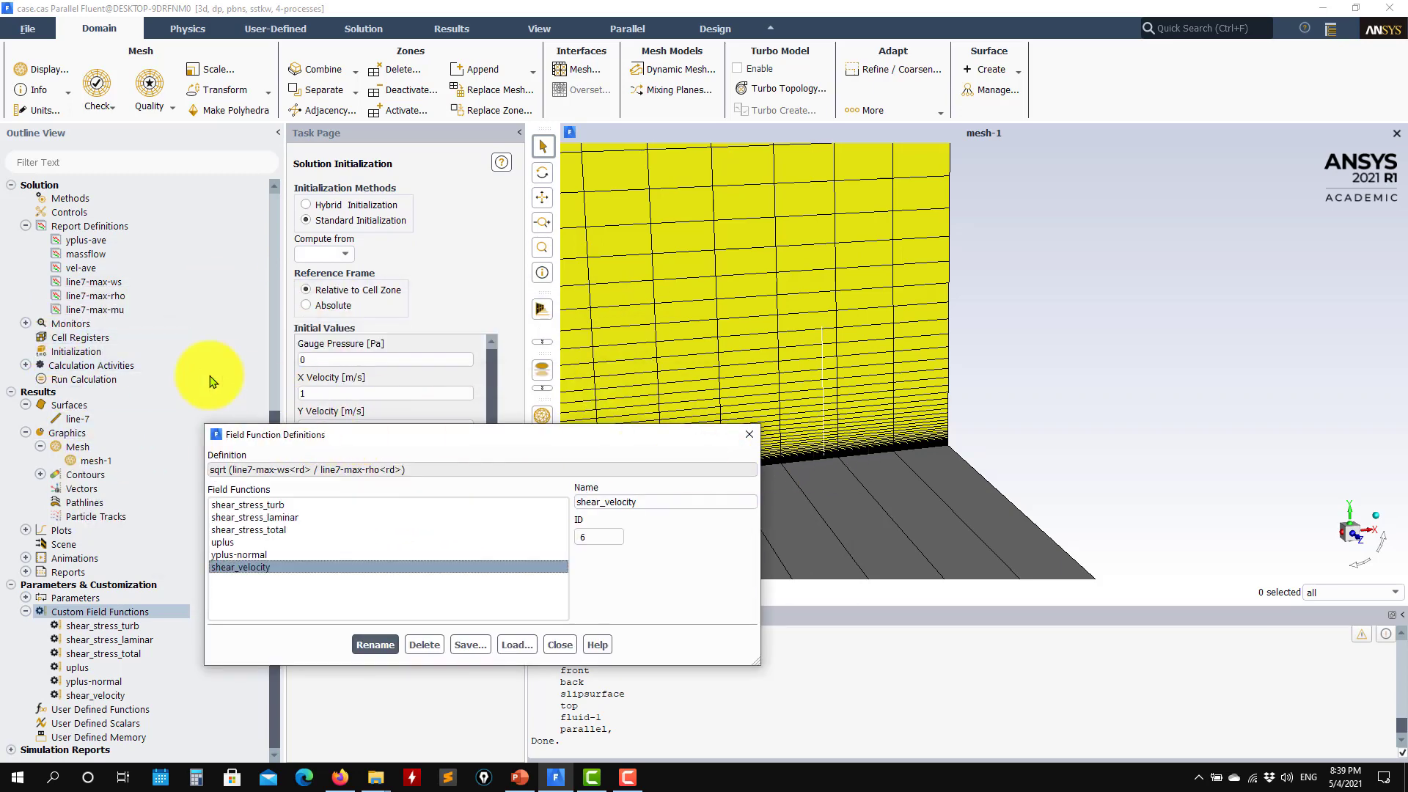
double_click(44, 324)
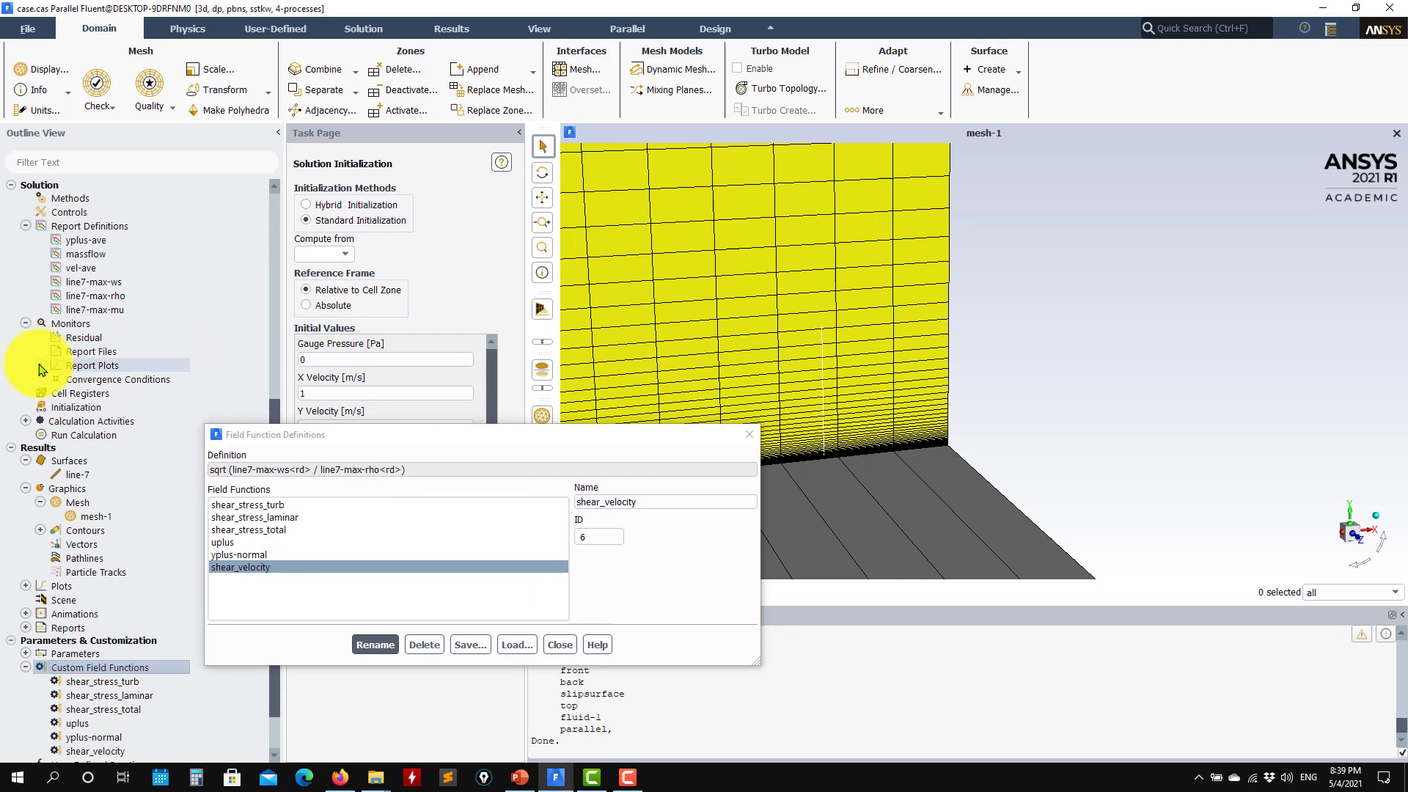
click(26, 323)
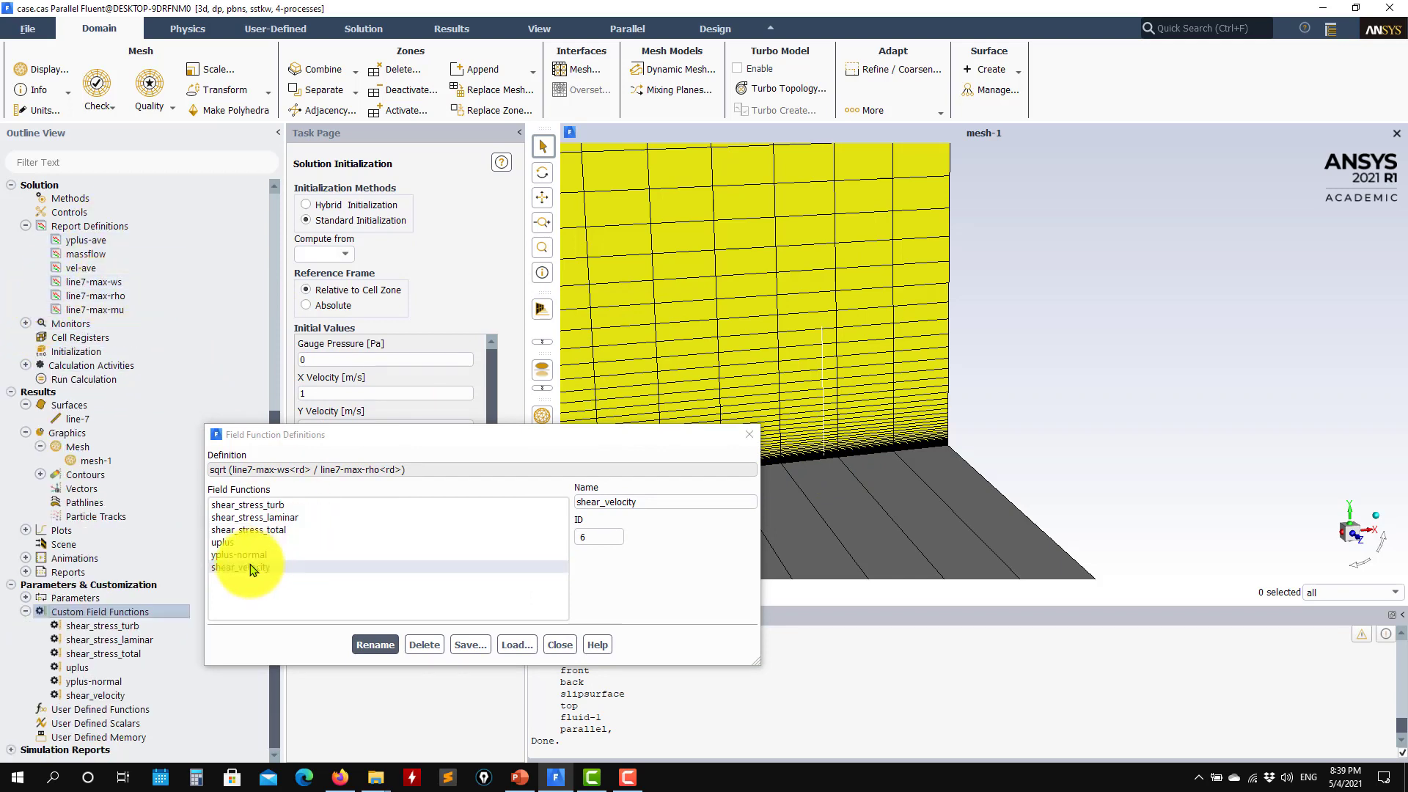
click(210, 478)
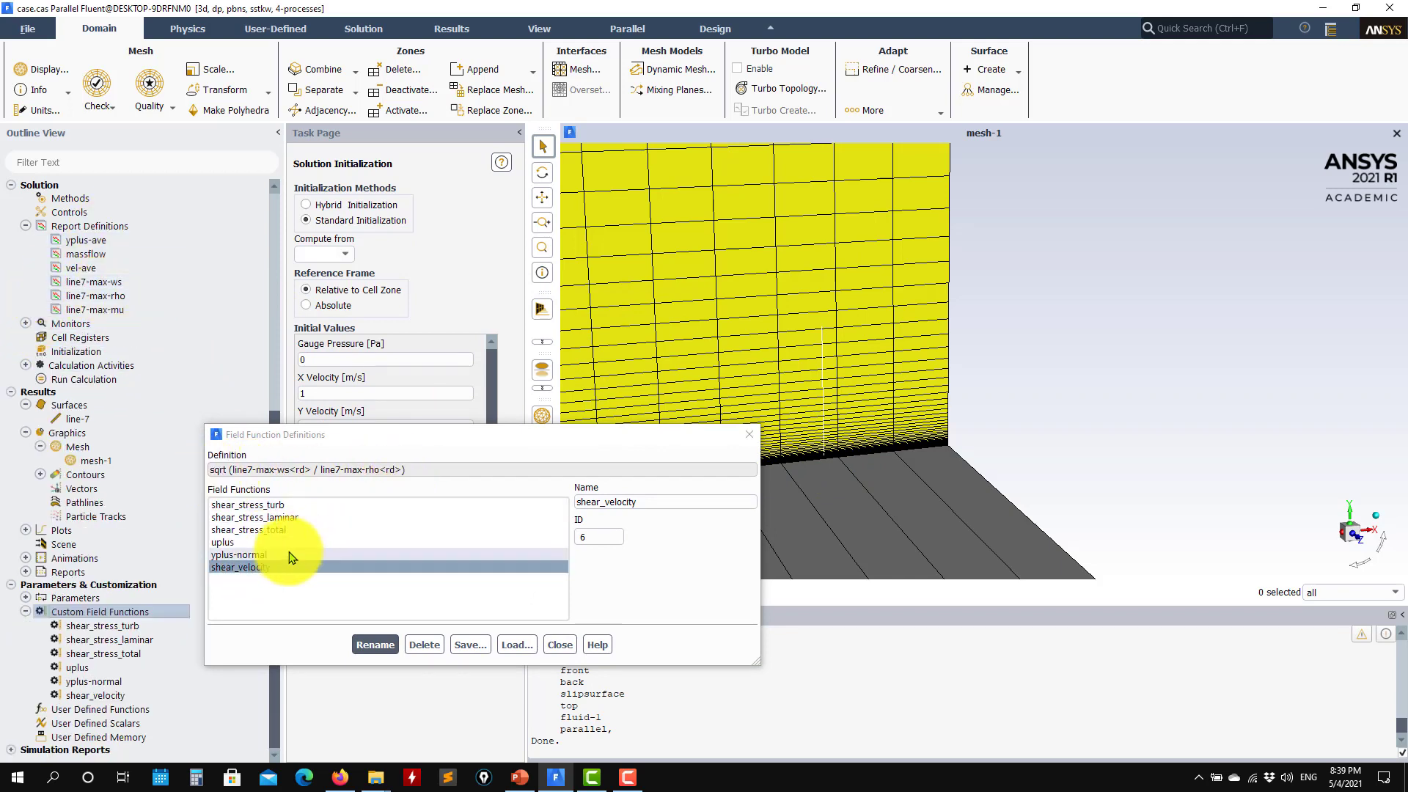
click(226, 542)
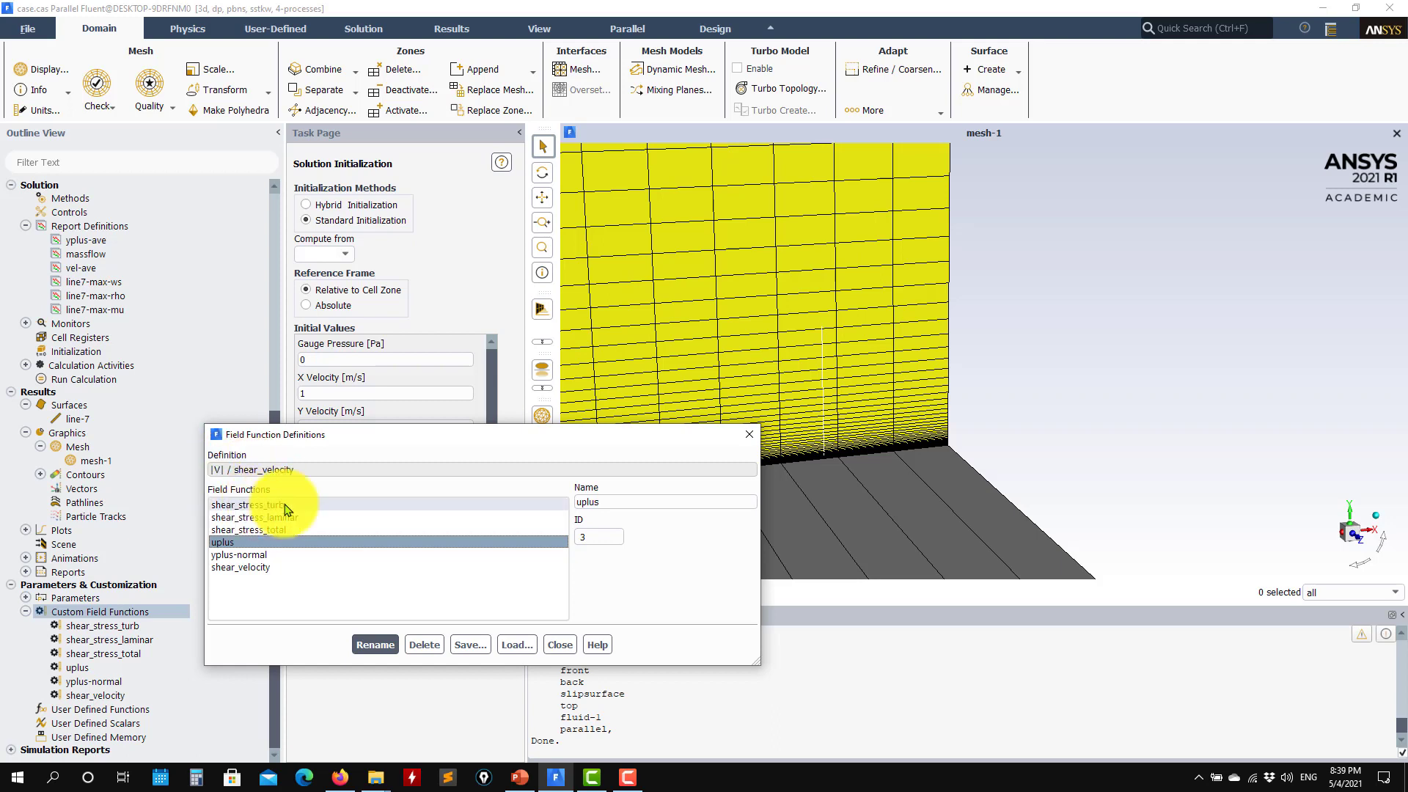
click(239, 555)
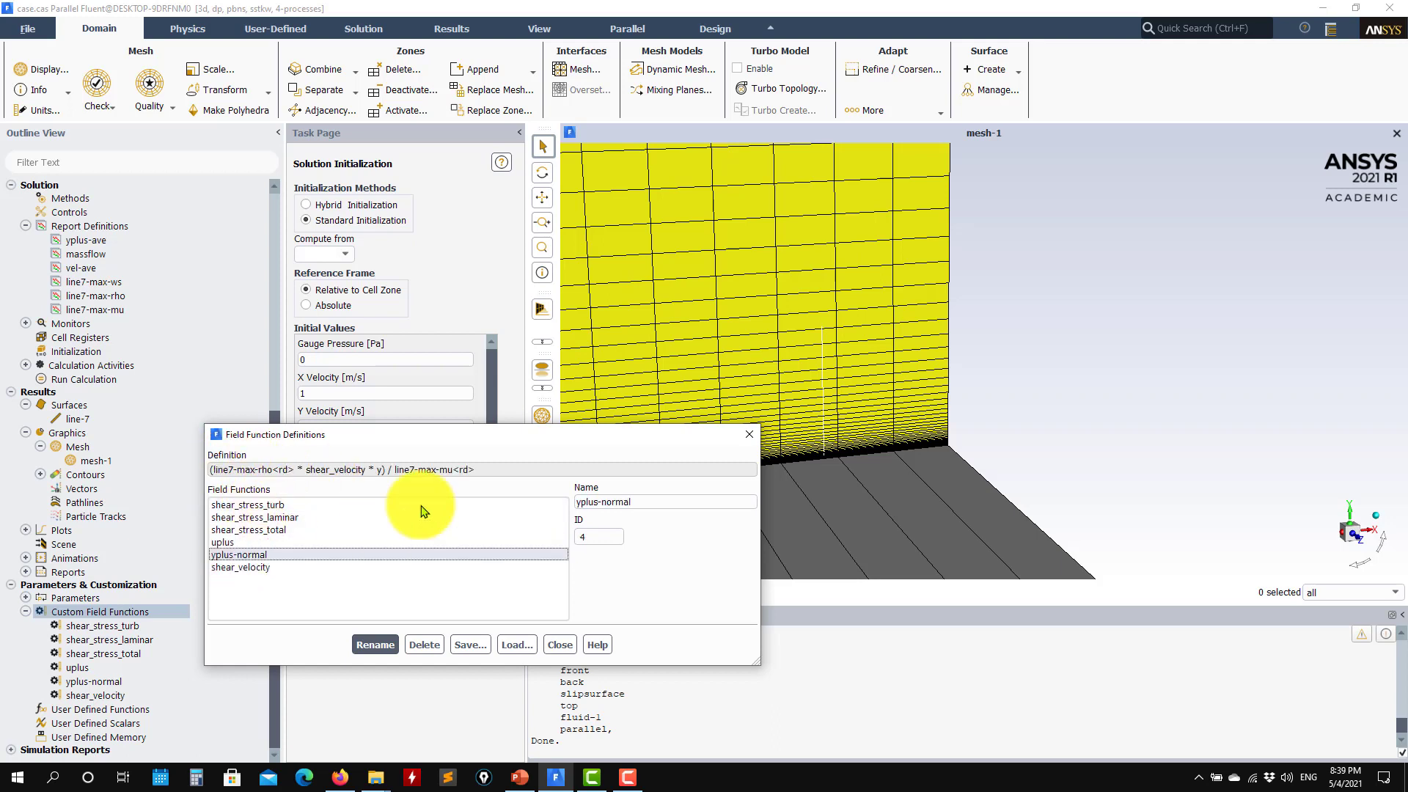
drag(534, 437, 374, 220)
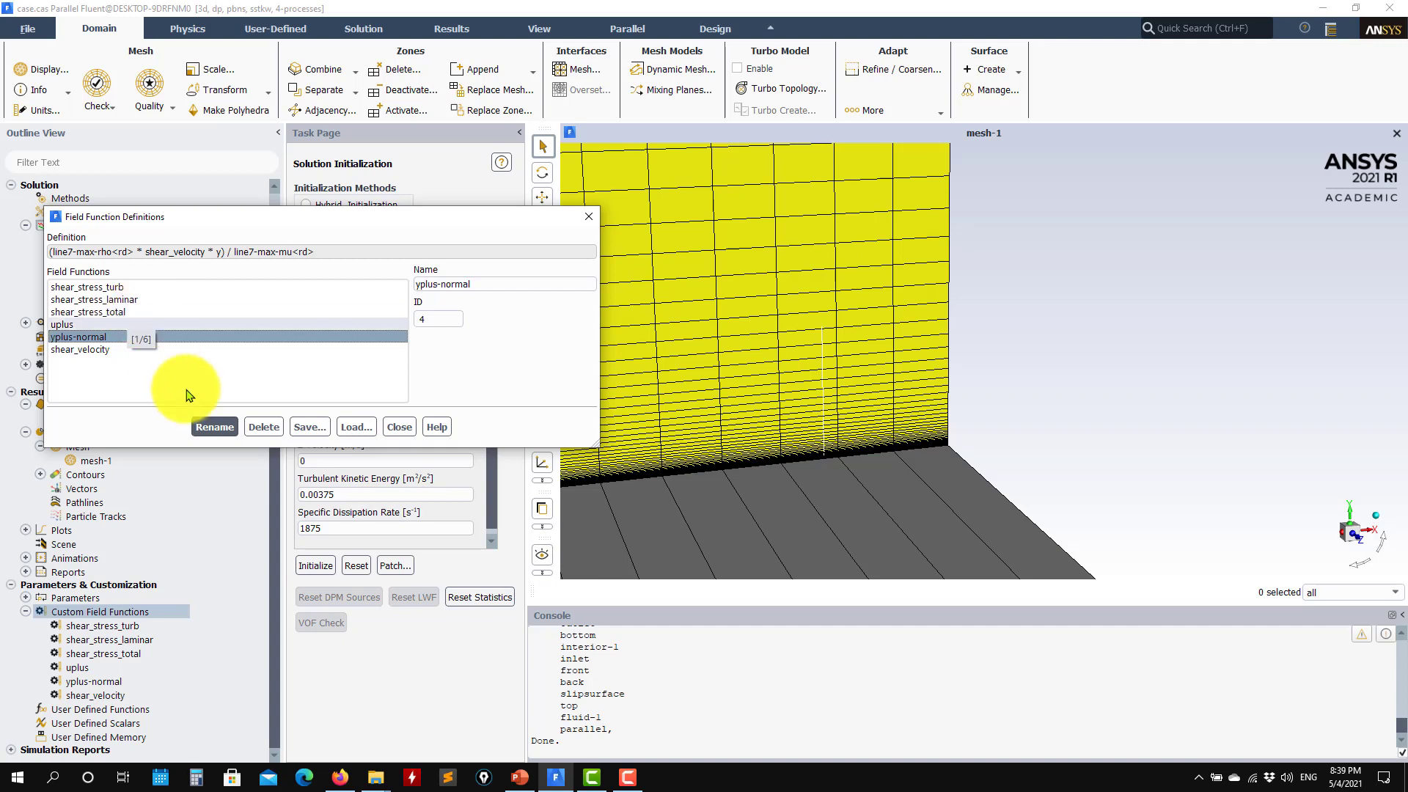
Compare the shear_stress_laminar, turb and total definitions (total = strain-rate-mag * viscosity-eff), then close
click(132, 300)
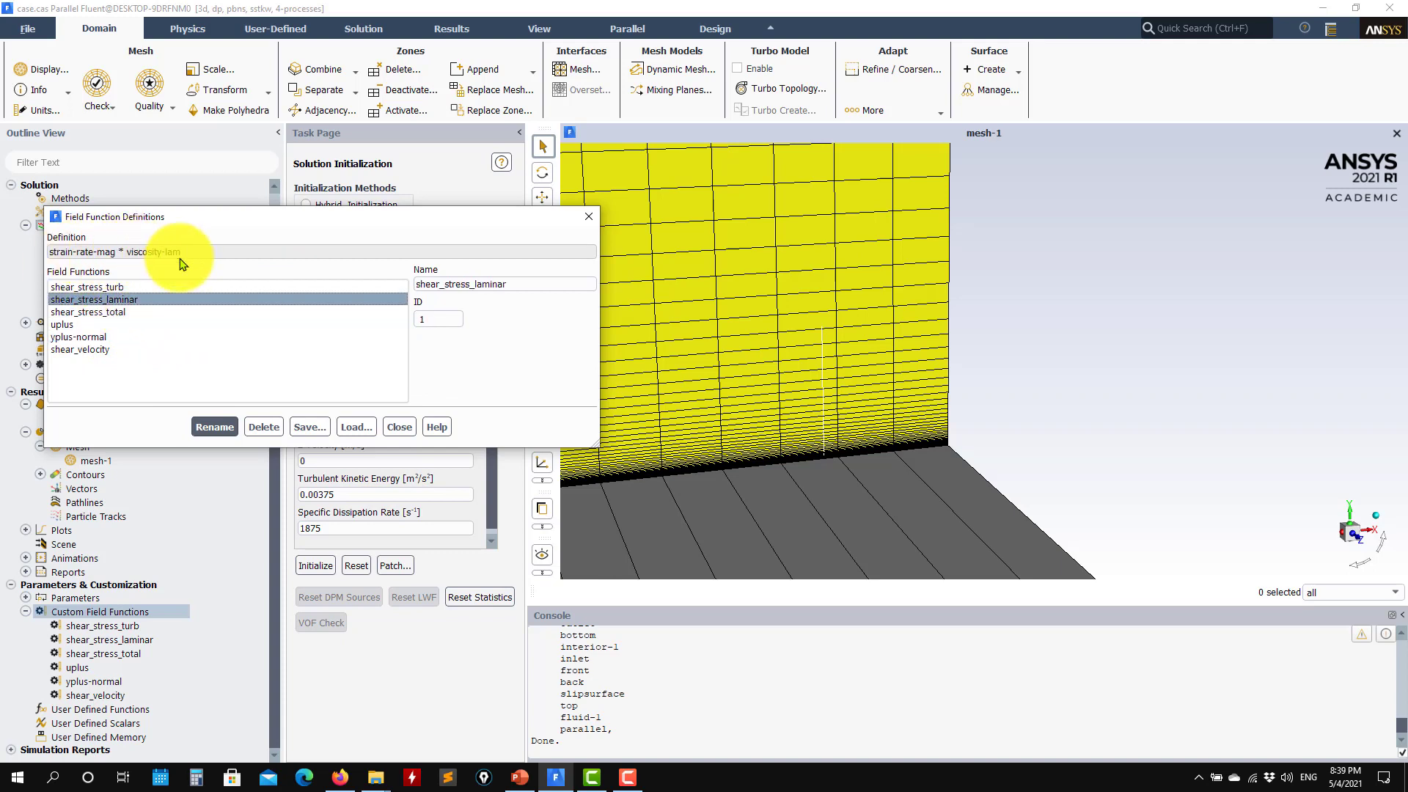
click(100, 314)
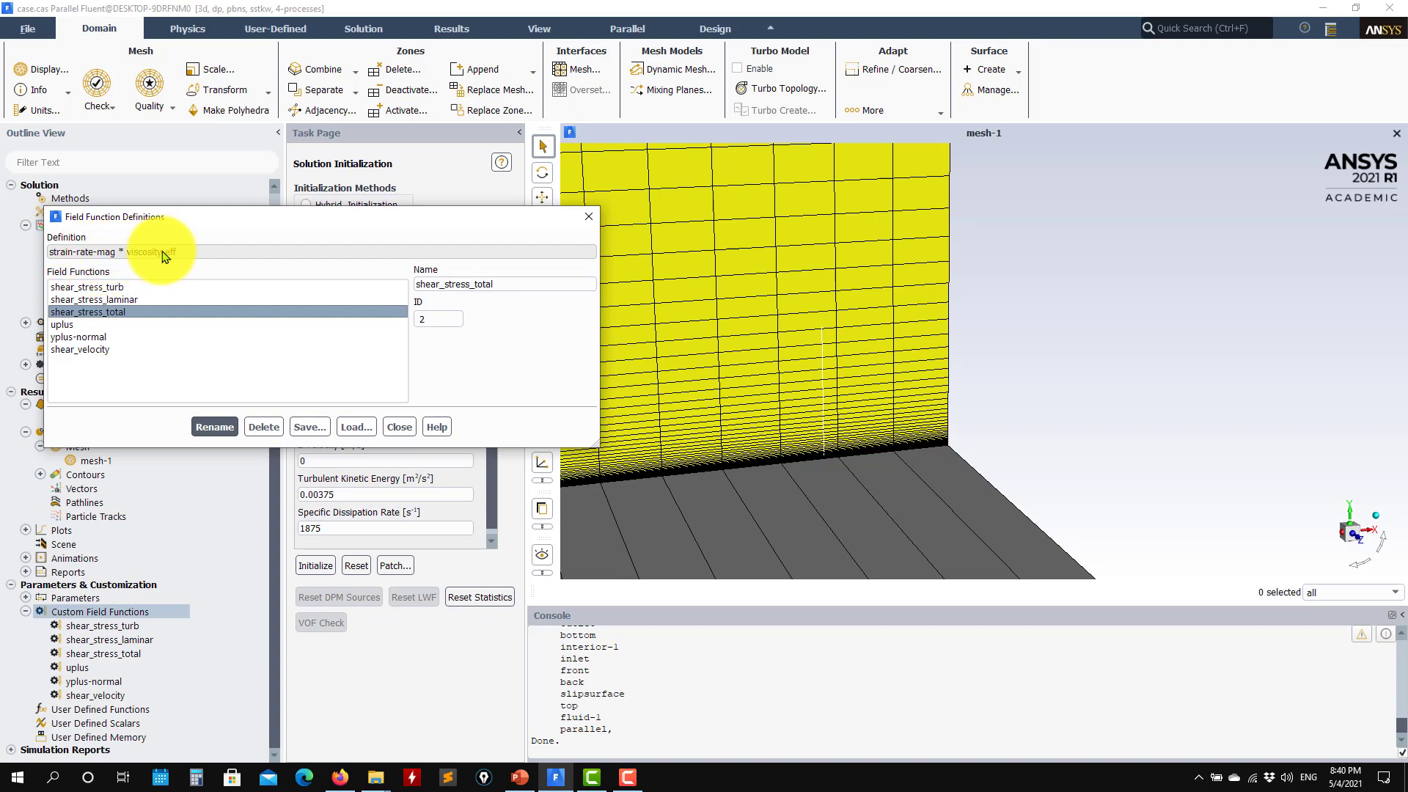
click(96, 289)
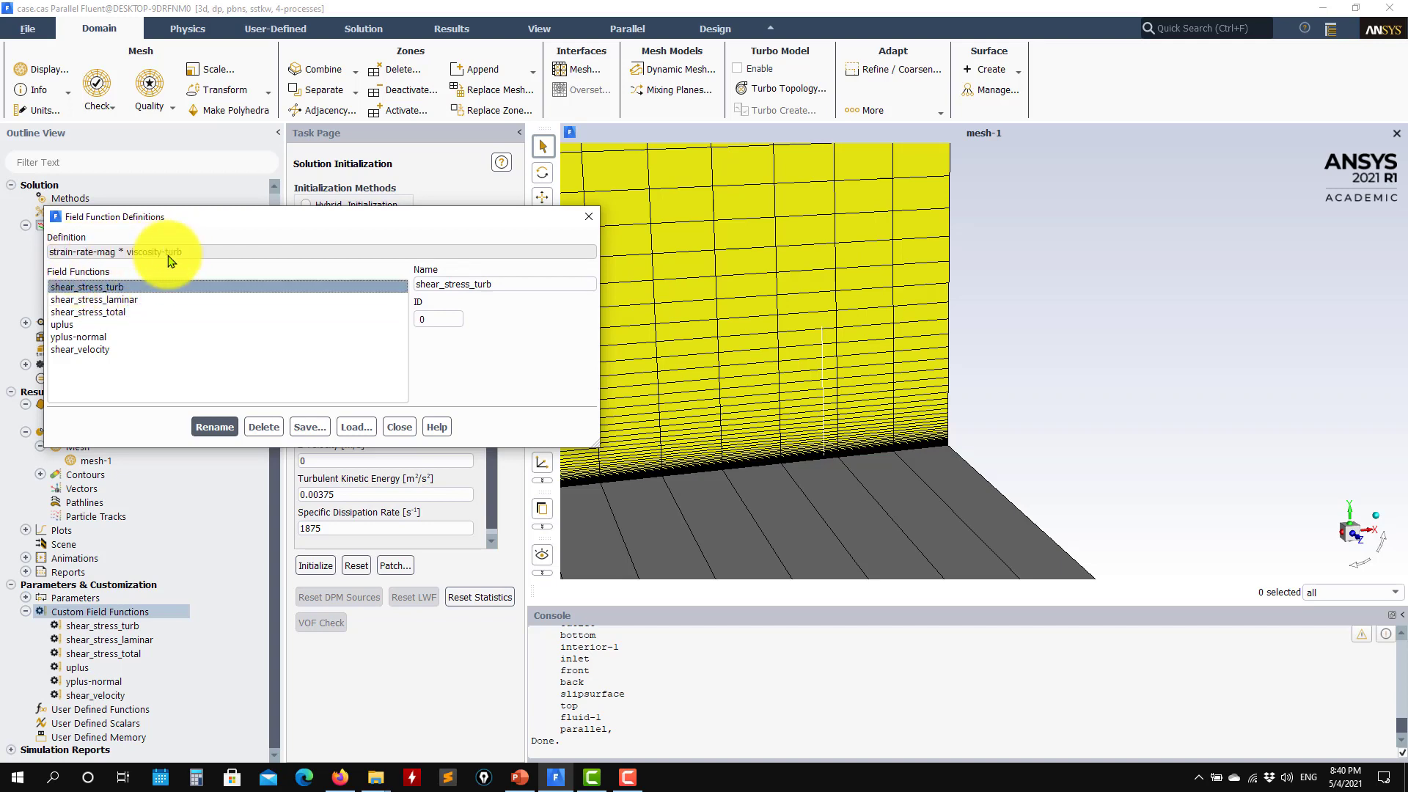
click(115, 300)
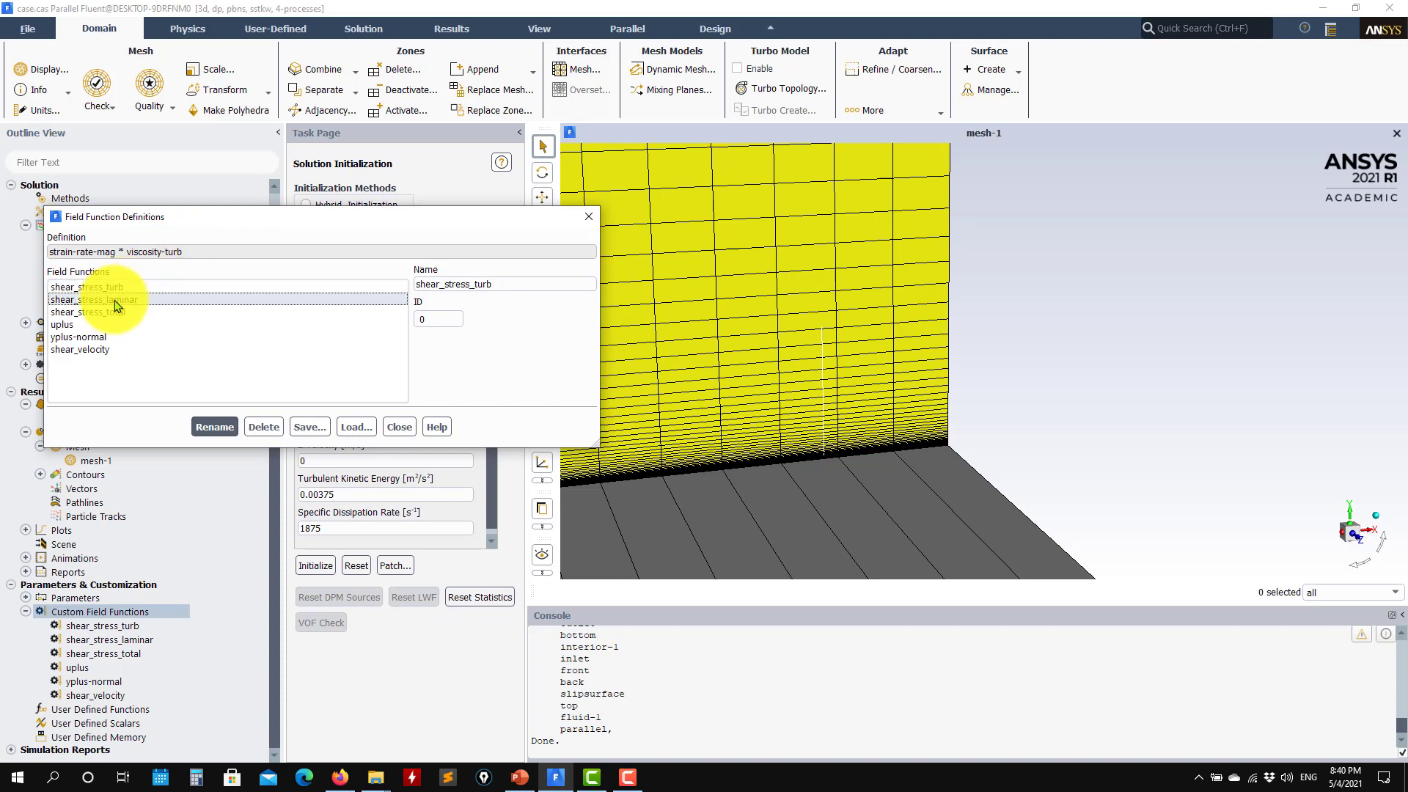
click(106, 289)
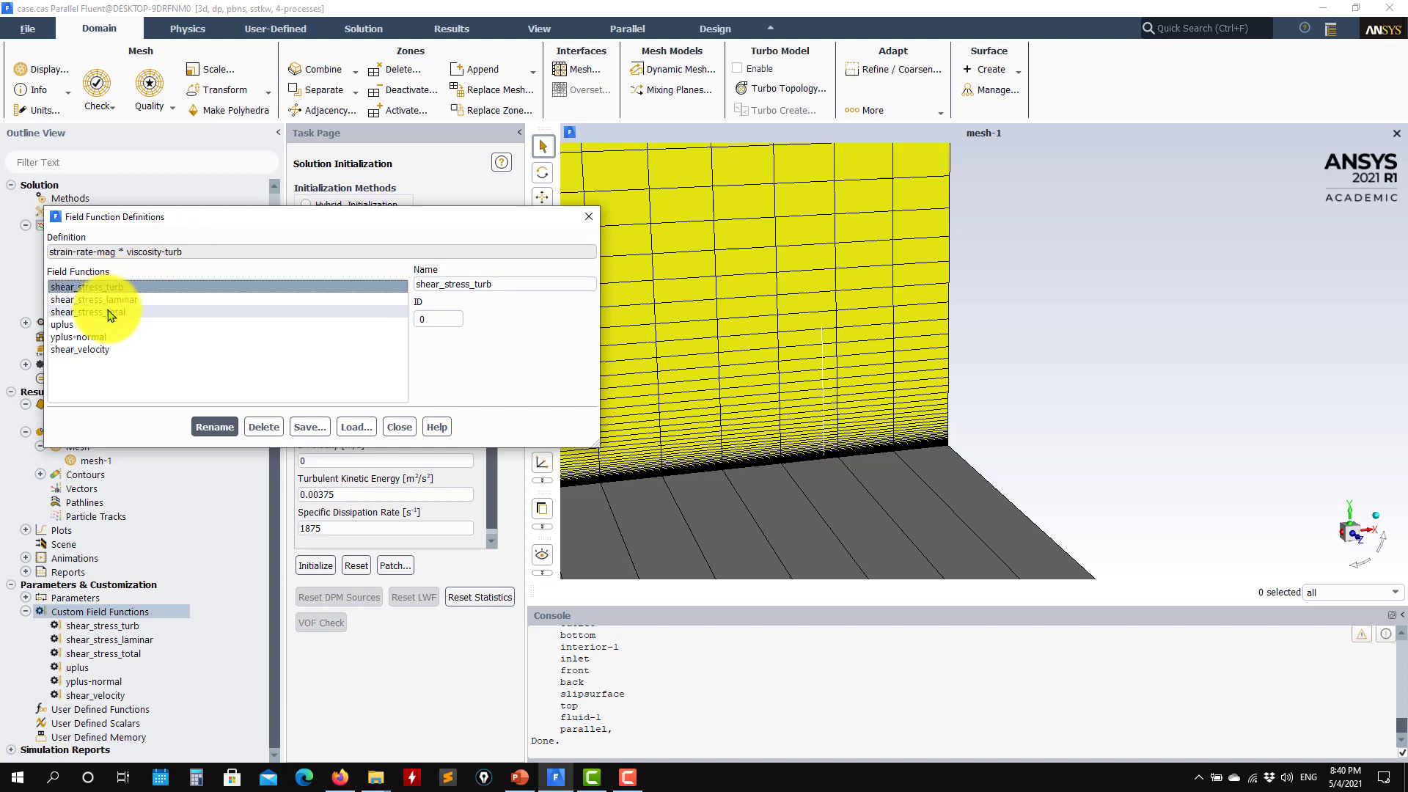
click(110, 312)
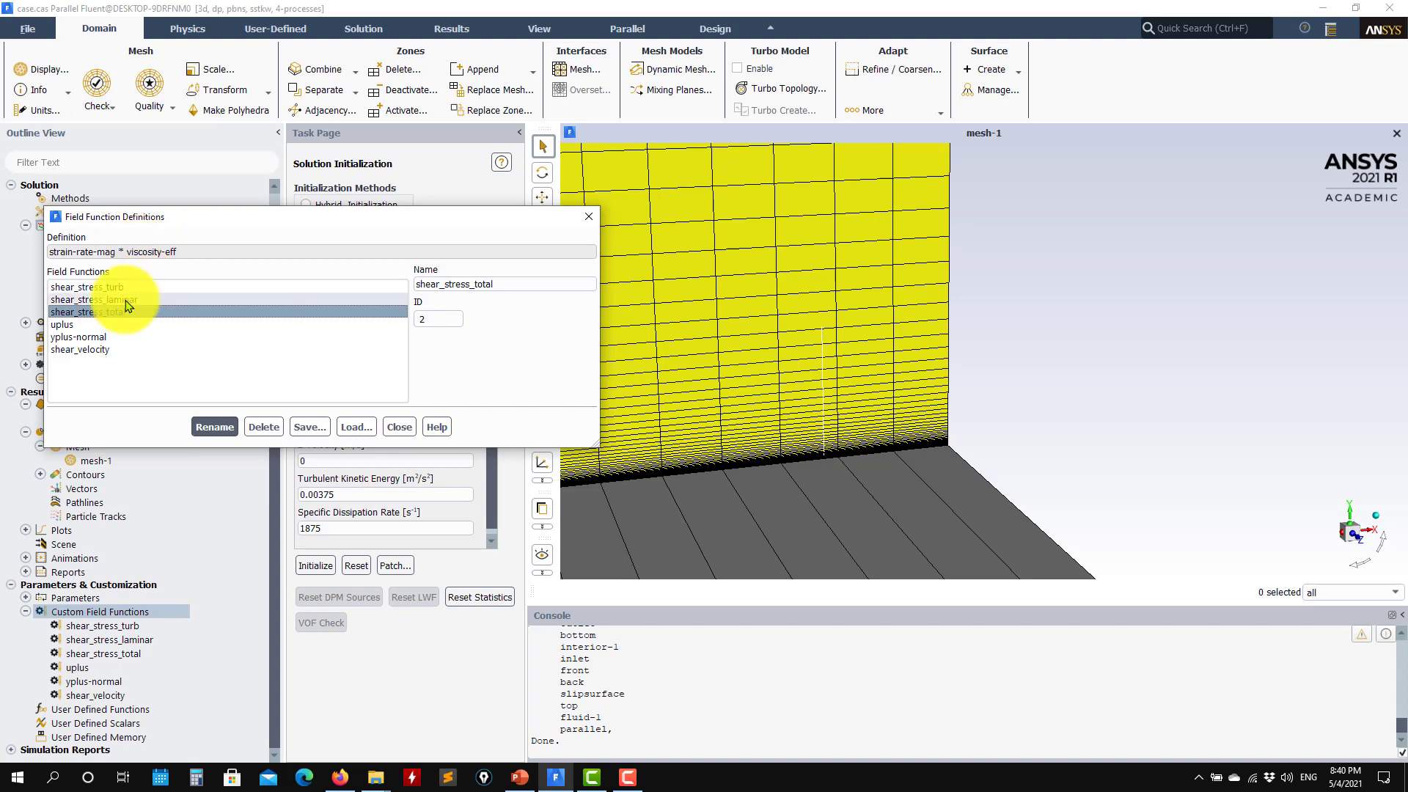
click(93, 312)
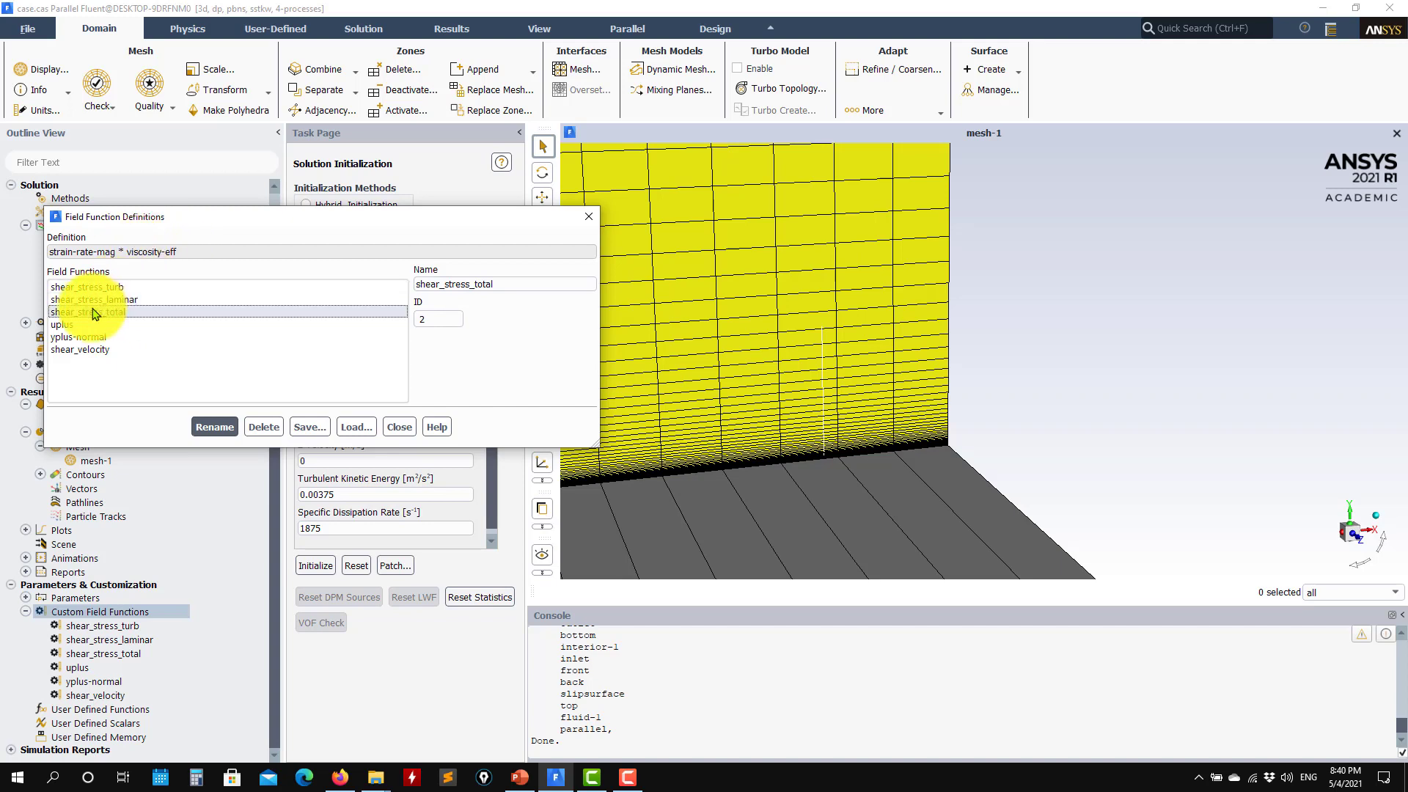
click(100, 314)
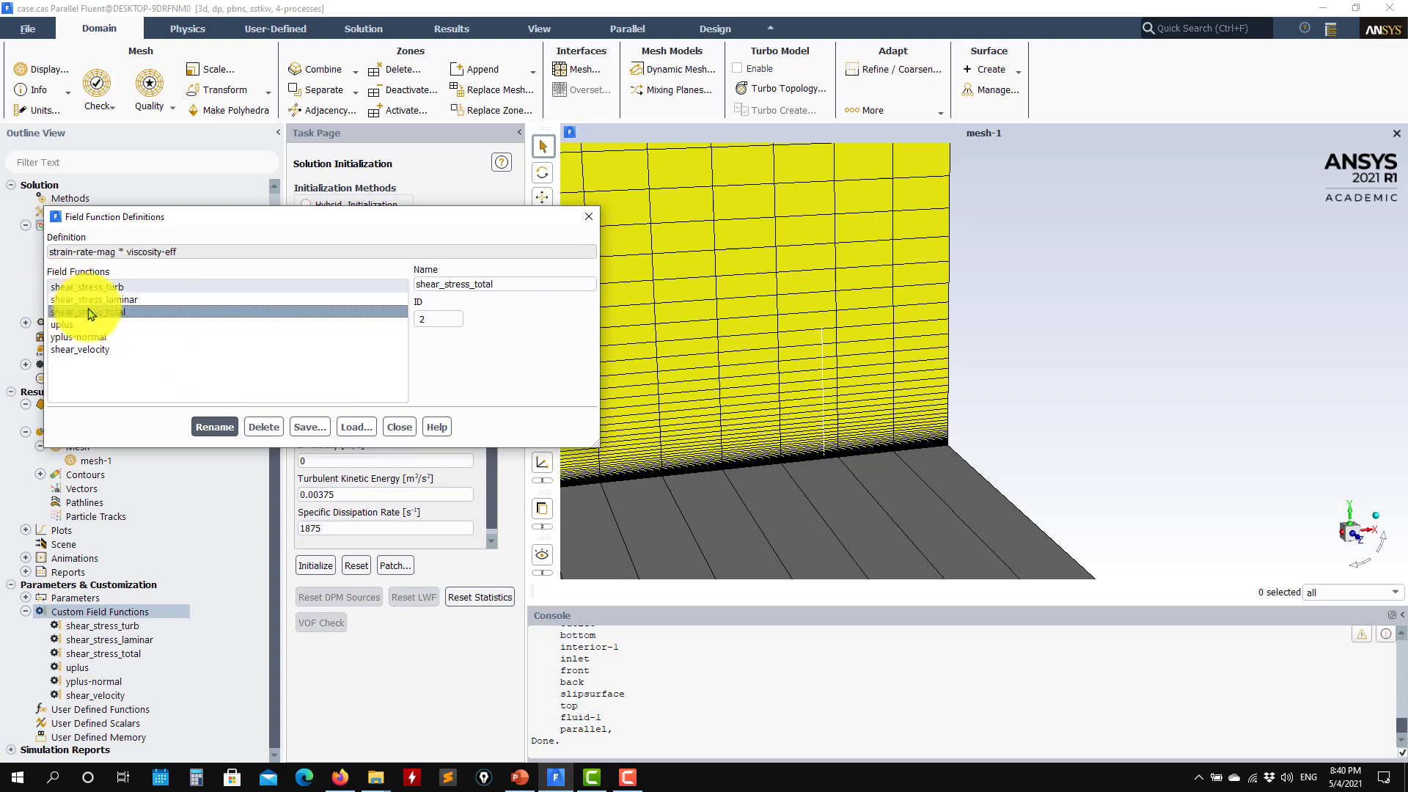
click(400, 427)
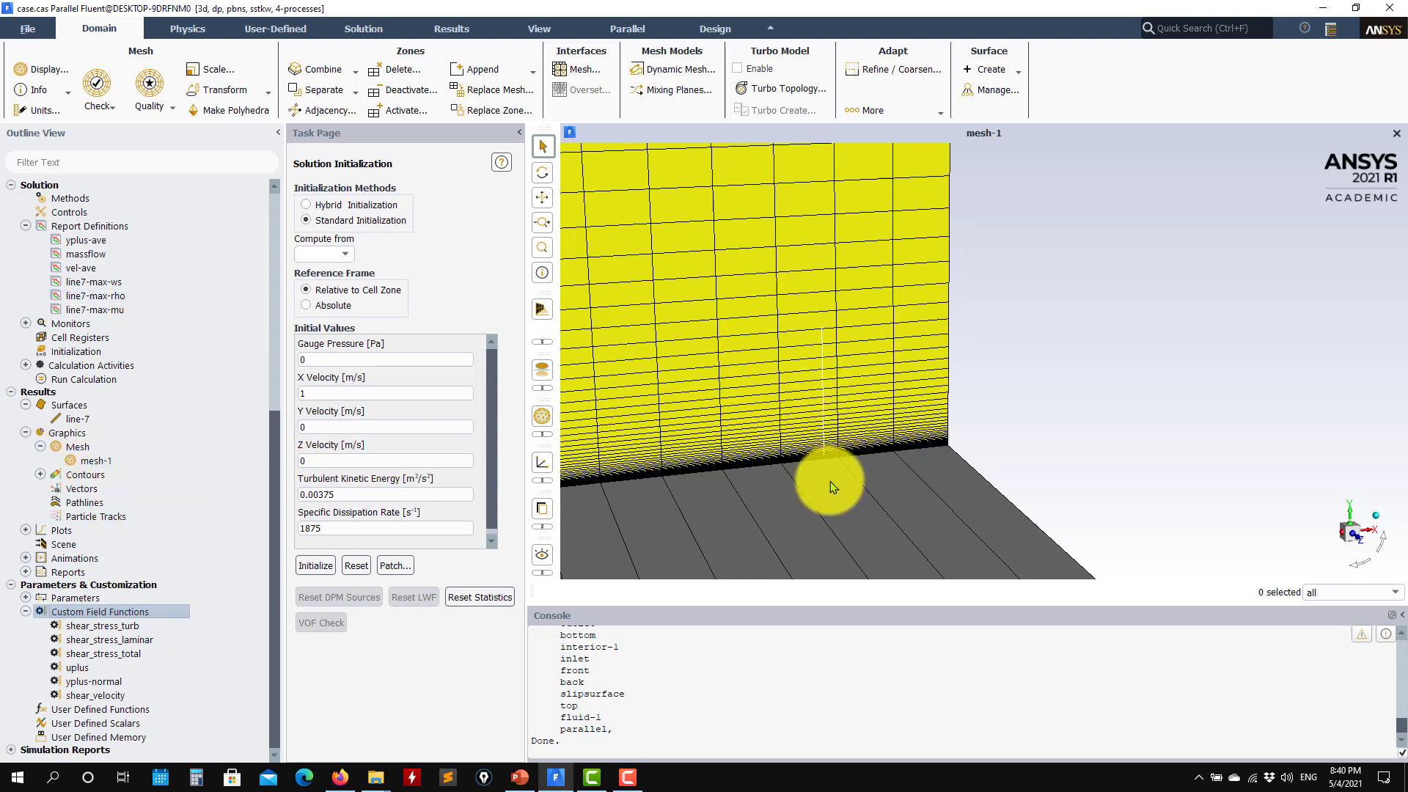
Switch to Firefox and open 'Notebook 1 - Plot of profiles' in nbviewer
click(339, 780)
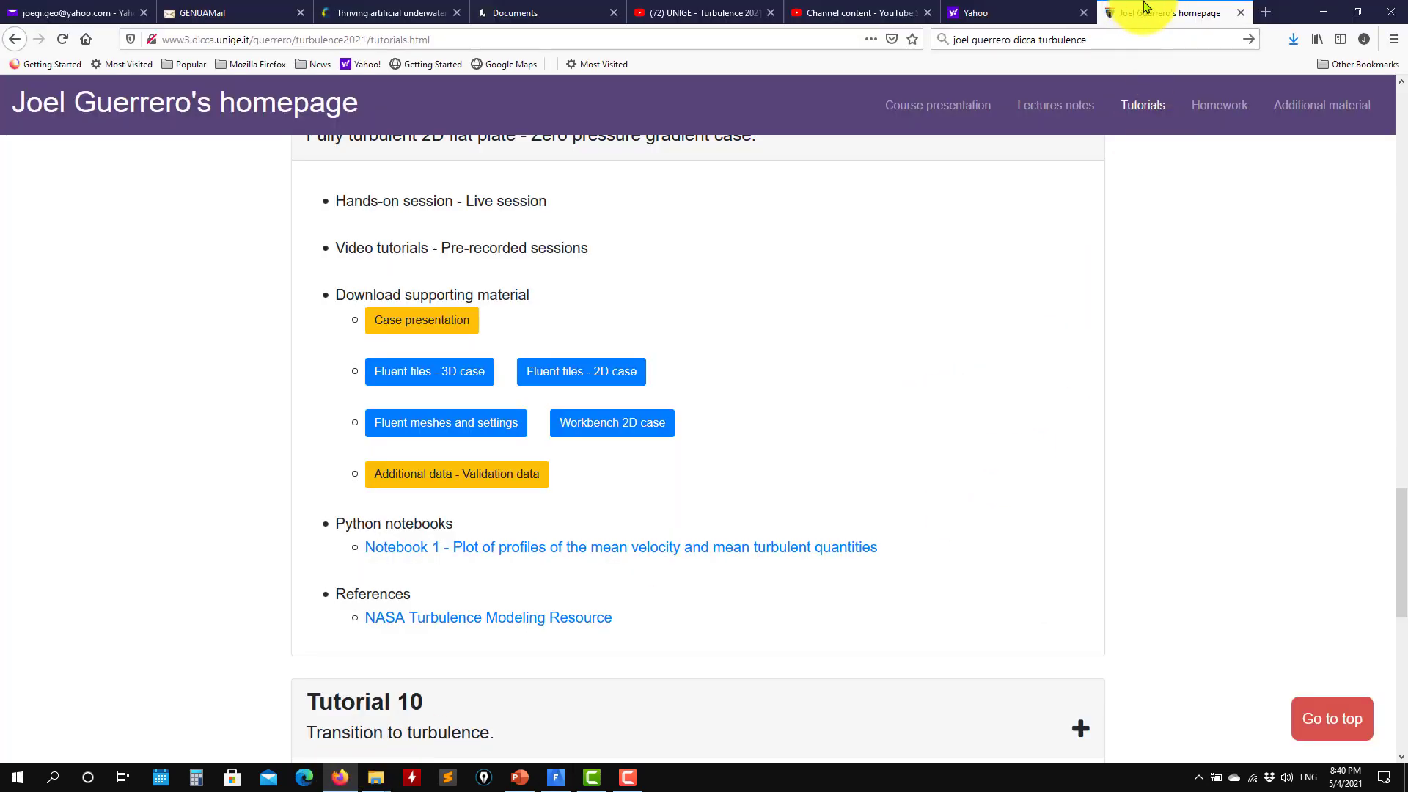
scroll(314, 472, down, 2)
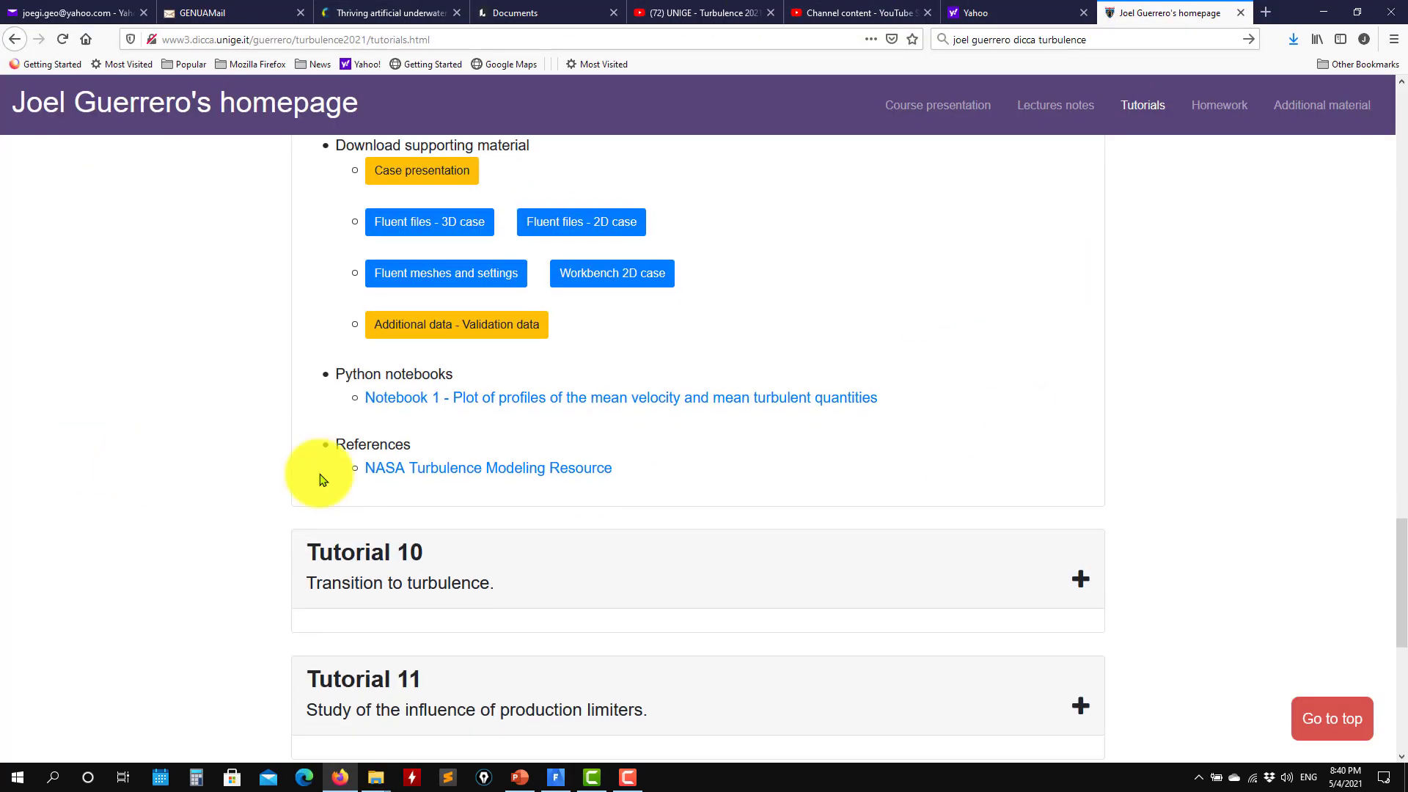
click(492, 398)
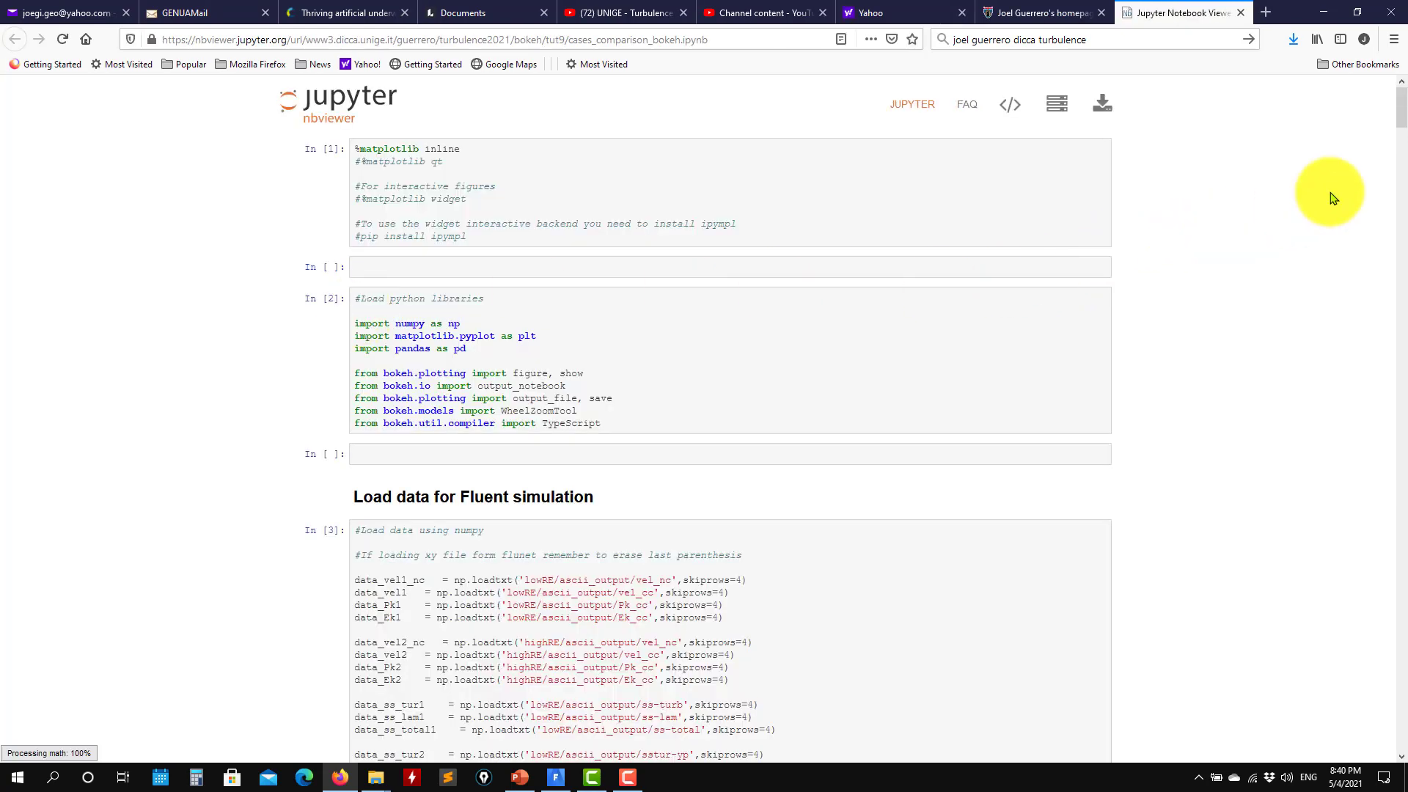
Pan and zoom the U+ plot, muting the LowRE curve while keeping HighRE against the wall laws
drag(1397, 121, 1368, 267)
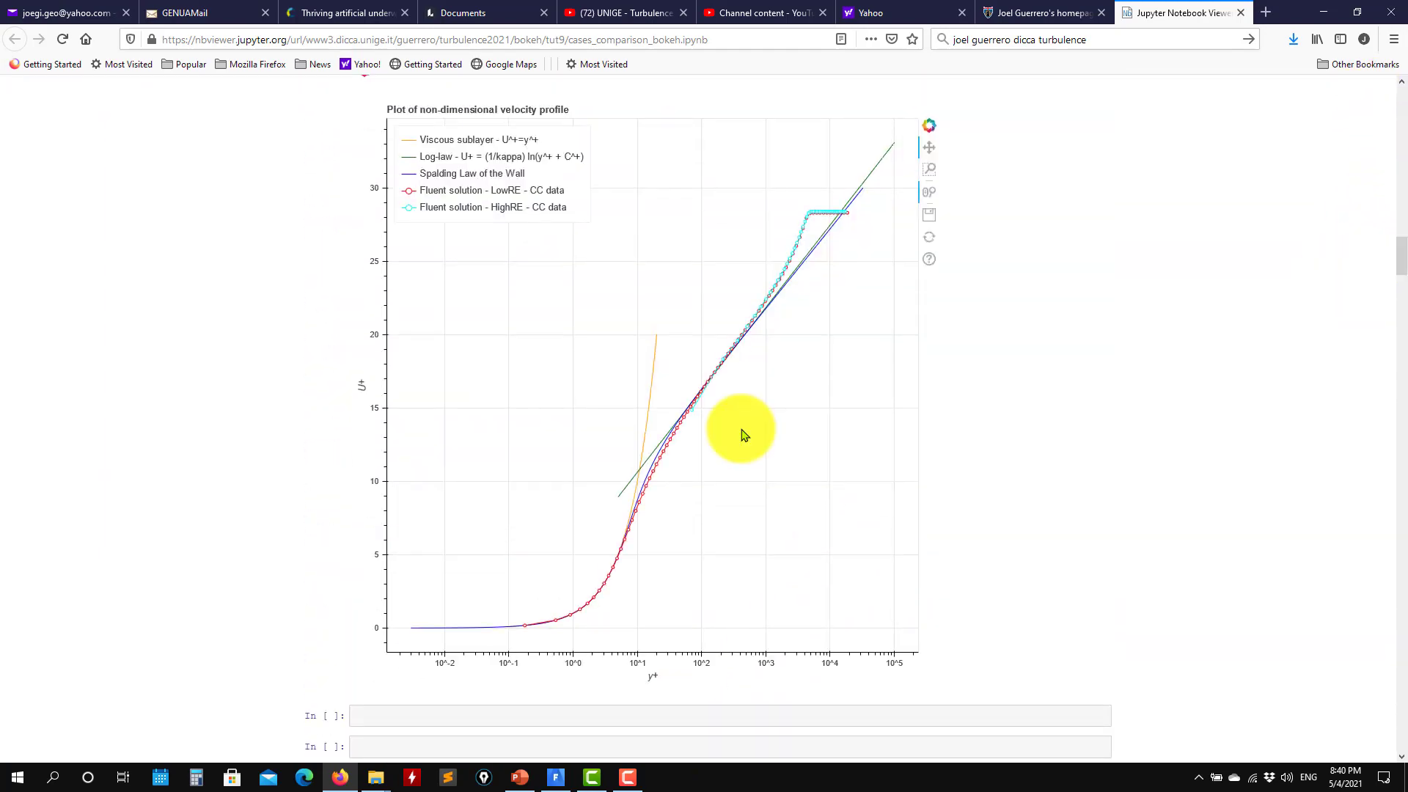
drag(742, 434, 712, 435)
scroll(704, 461, up, 5)
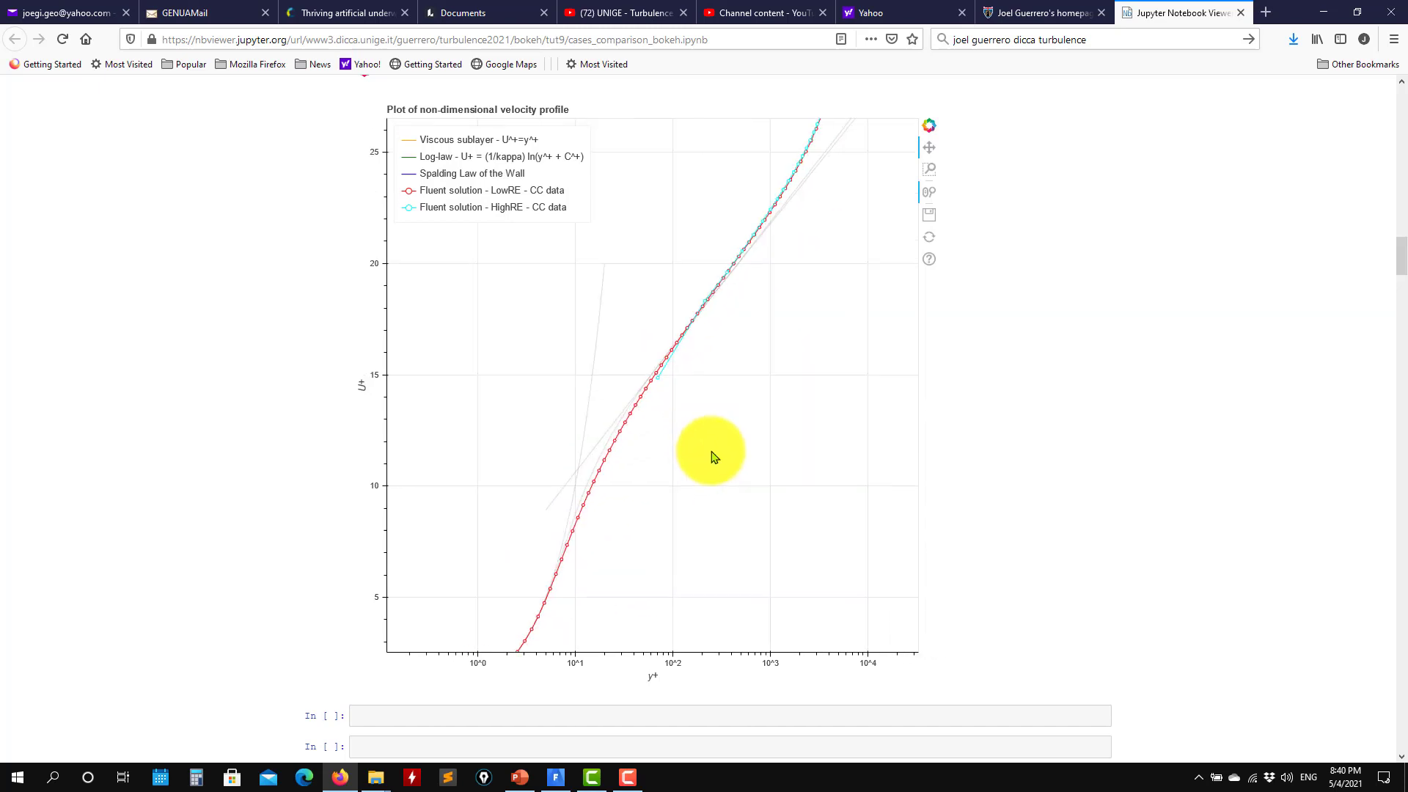
scroll(711, 453, down, 5)
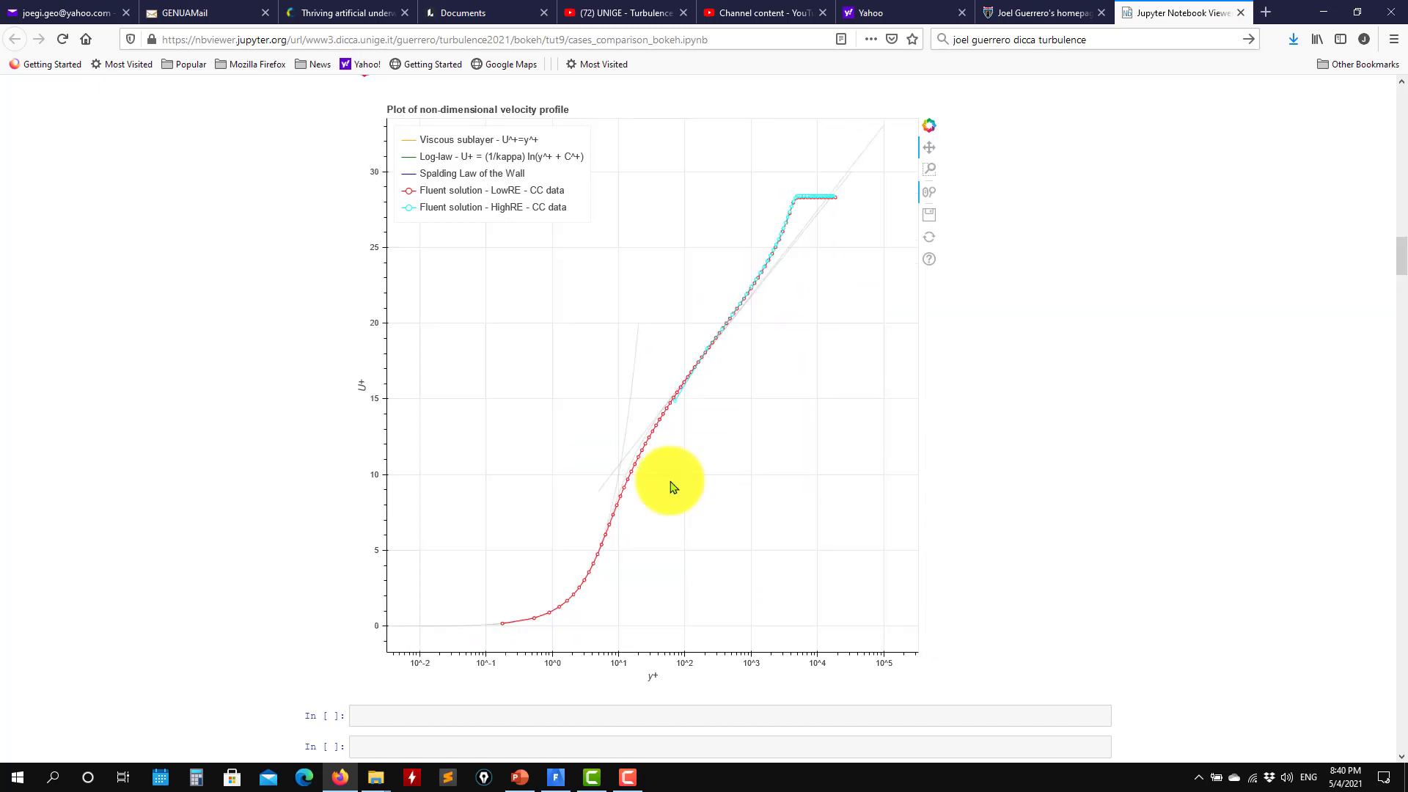
click(480, 211)
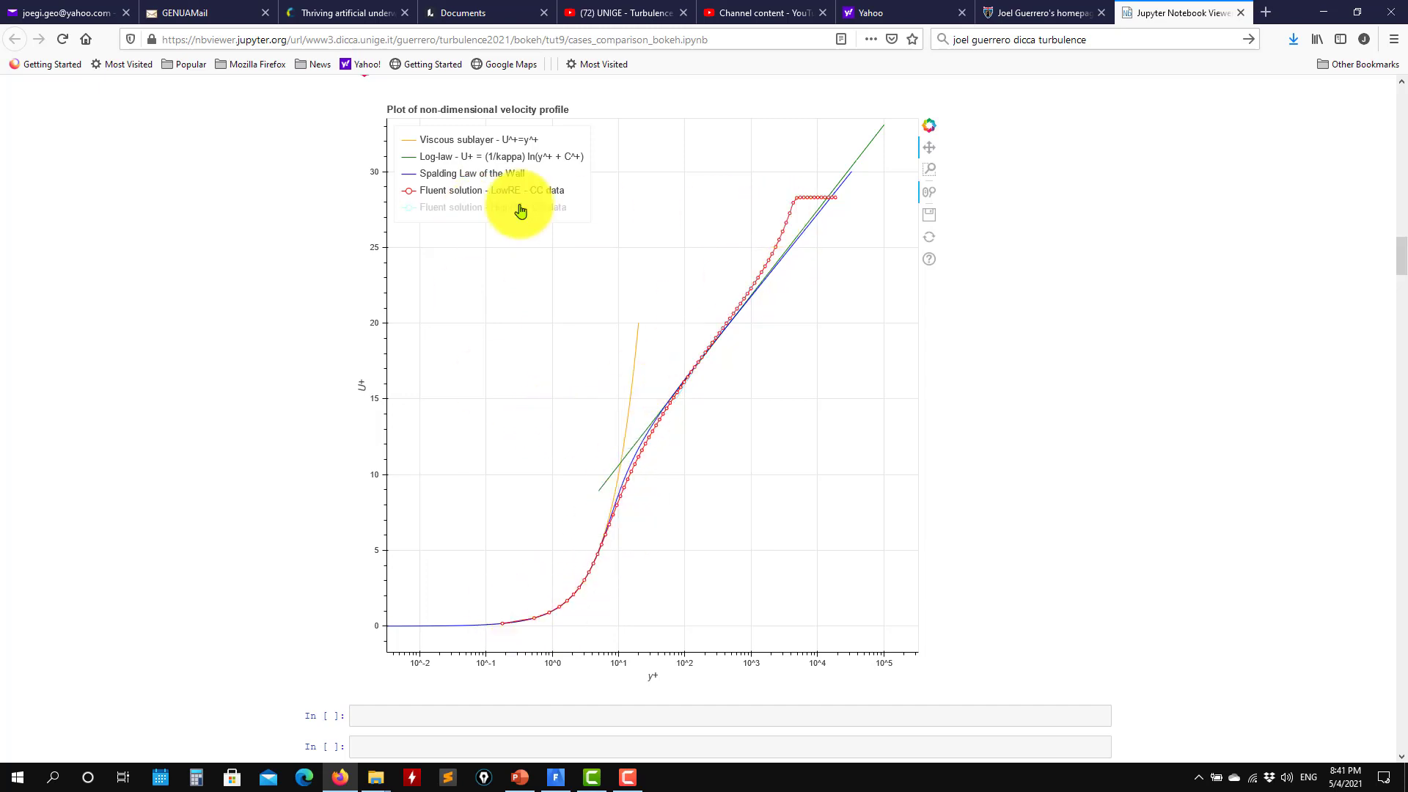
click(498, 195)
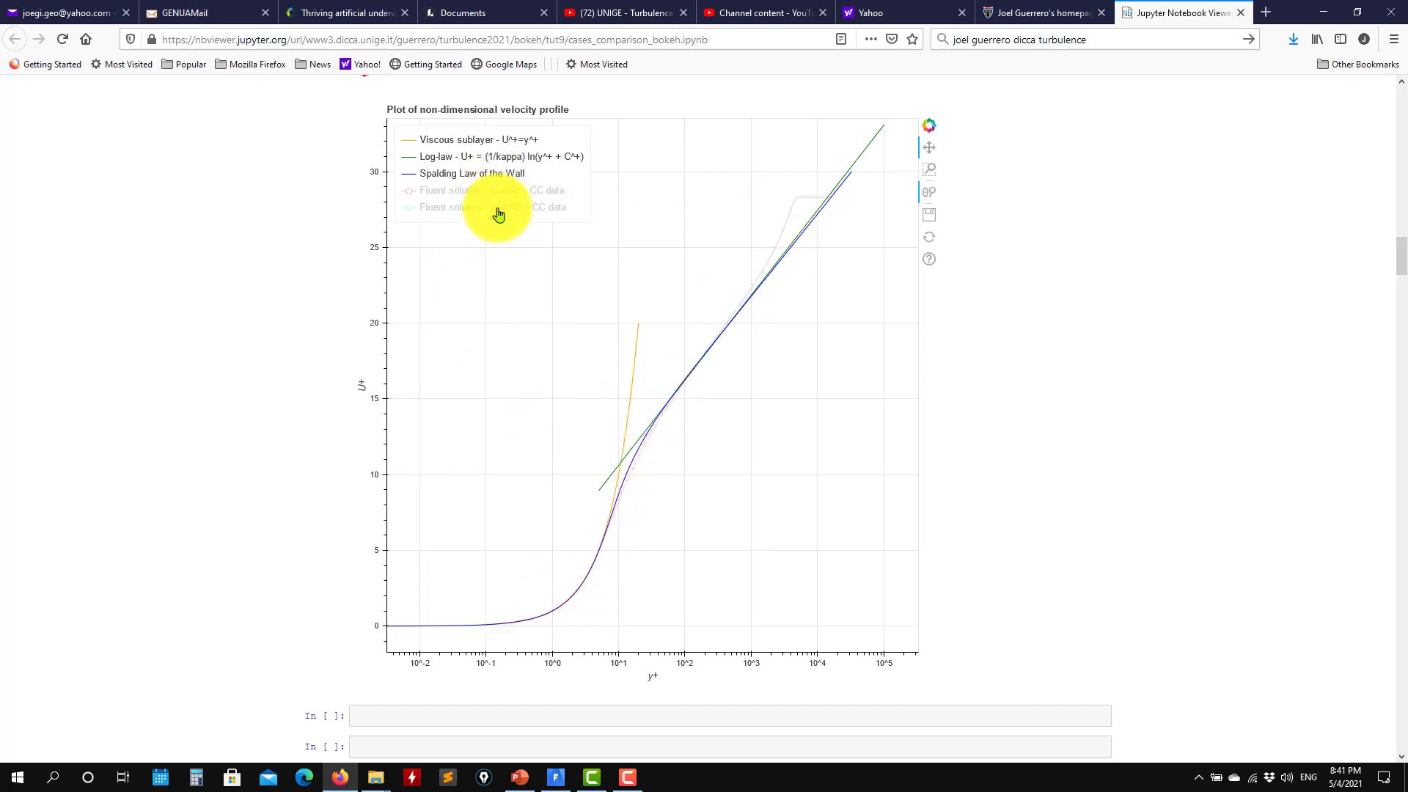
click(492, 210)
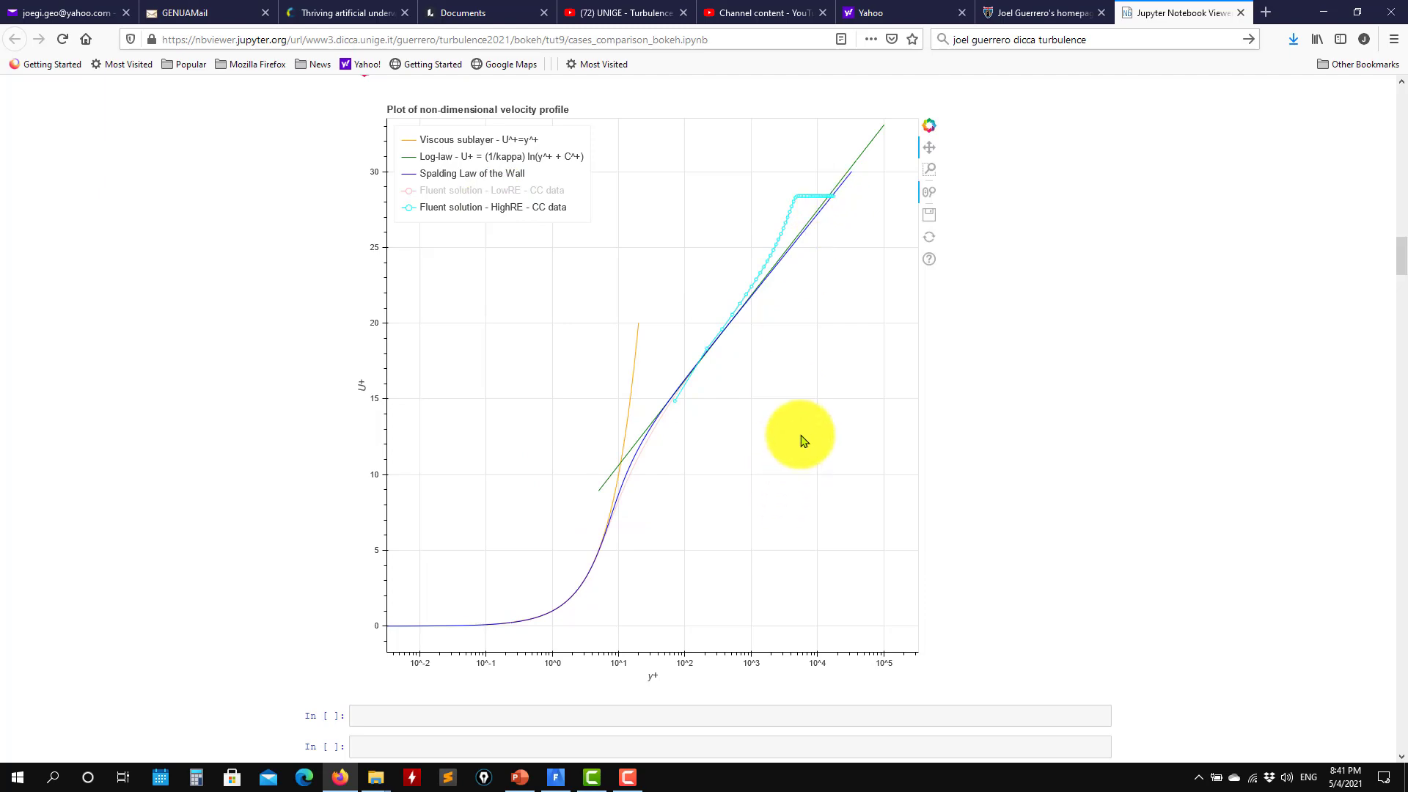
drag(800, 436, 815, 330)
scroll(1071, 512, down, 20)
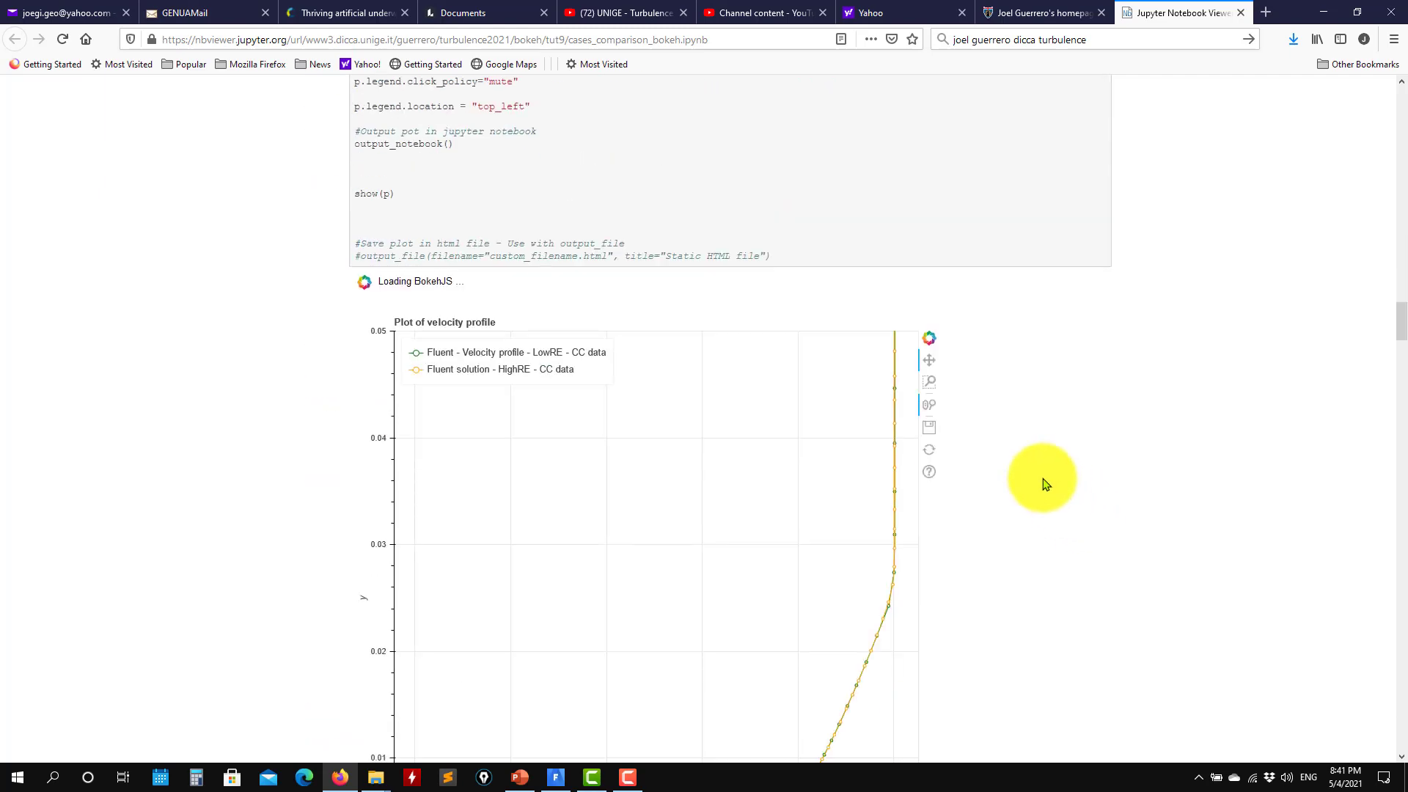
Zoom and pan the y+ versus U plot, then scroll to the wall-distance plot
scroll(1112, 475, down, 10)
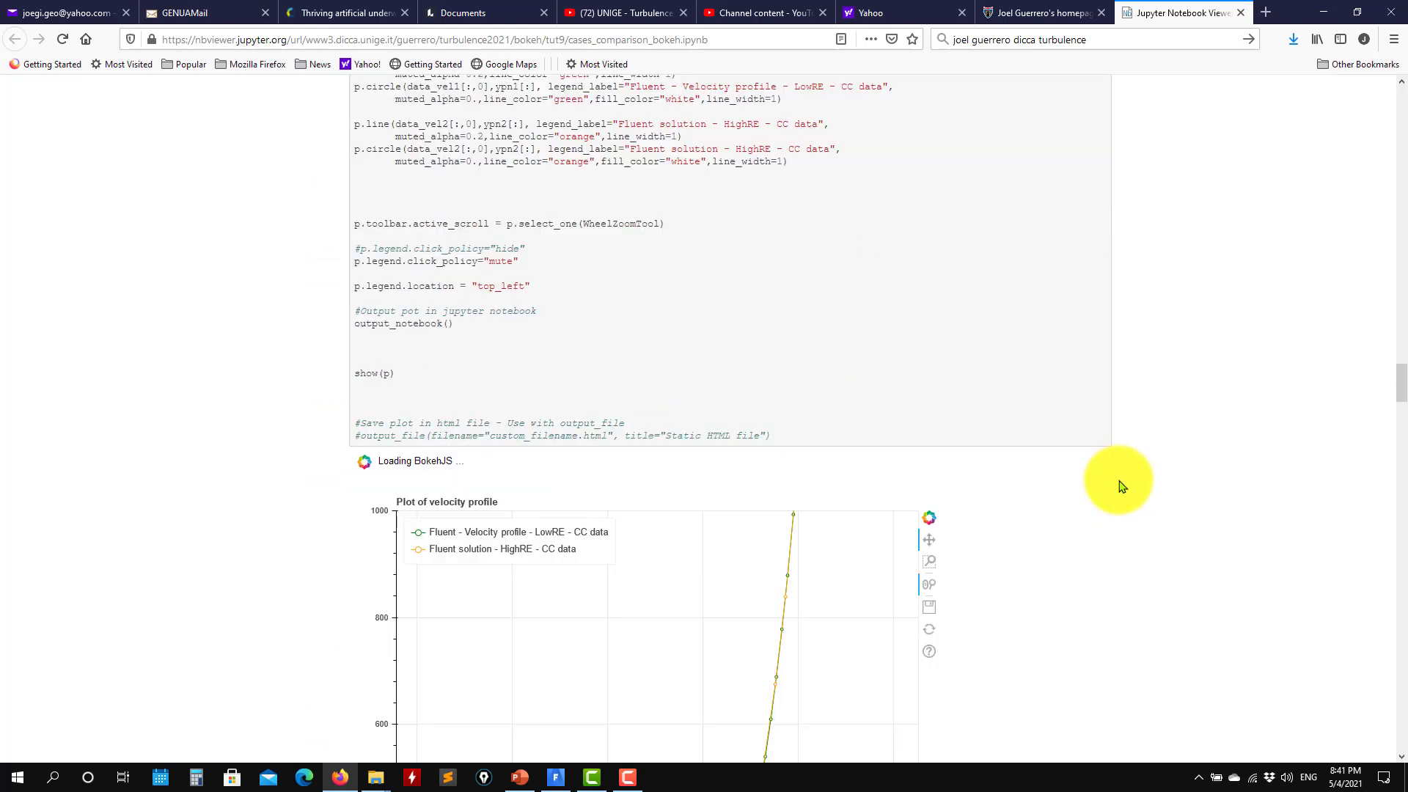
scroll(799, 496, up, 10)
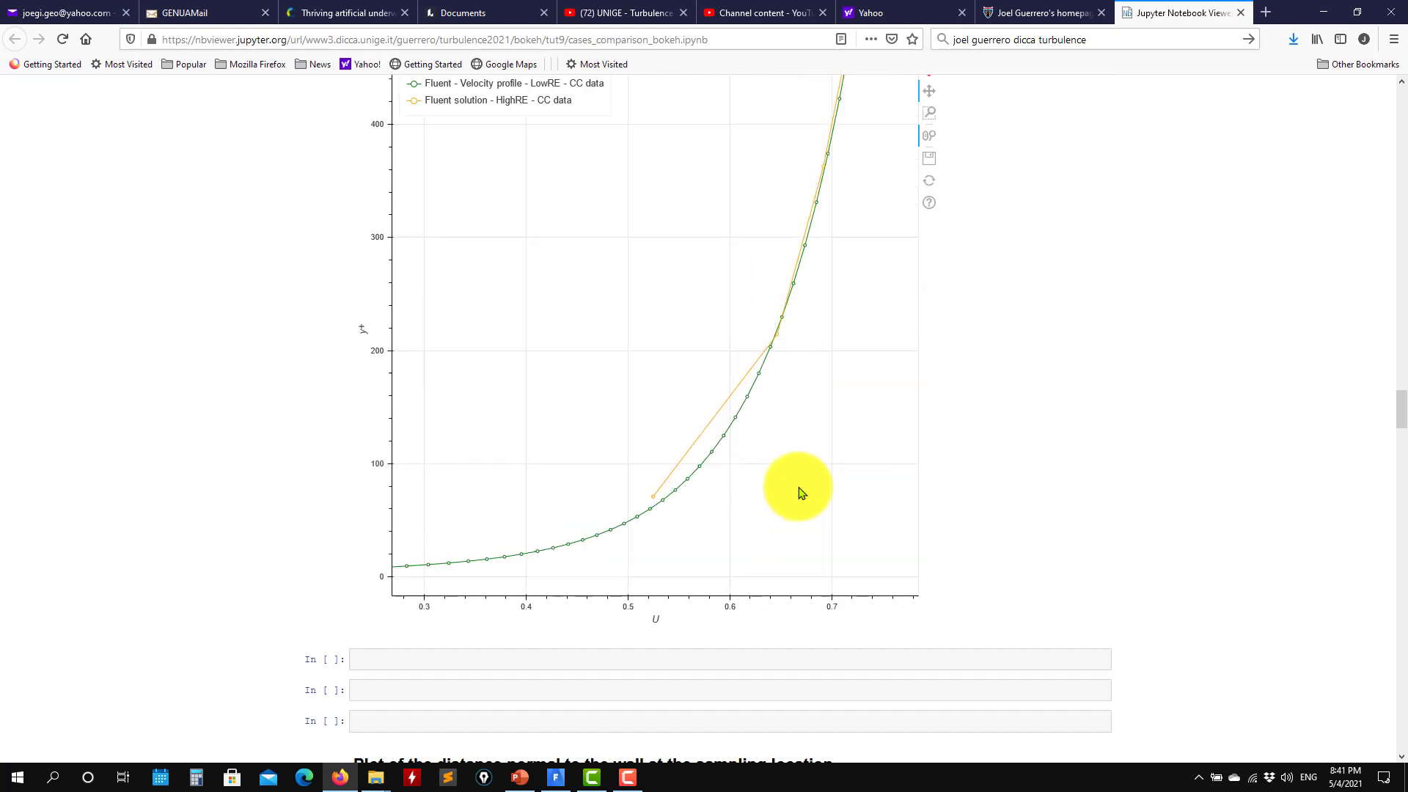
scroll(782, 330, down, 5)
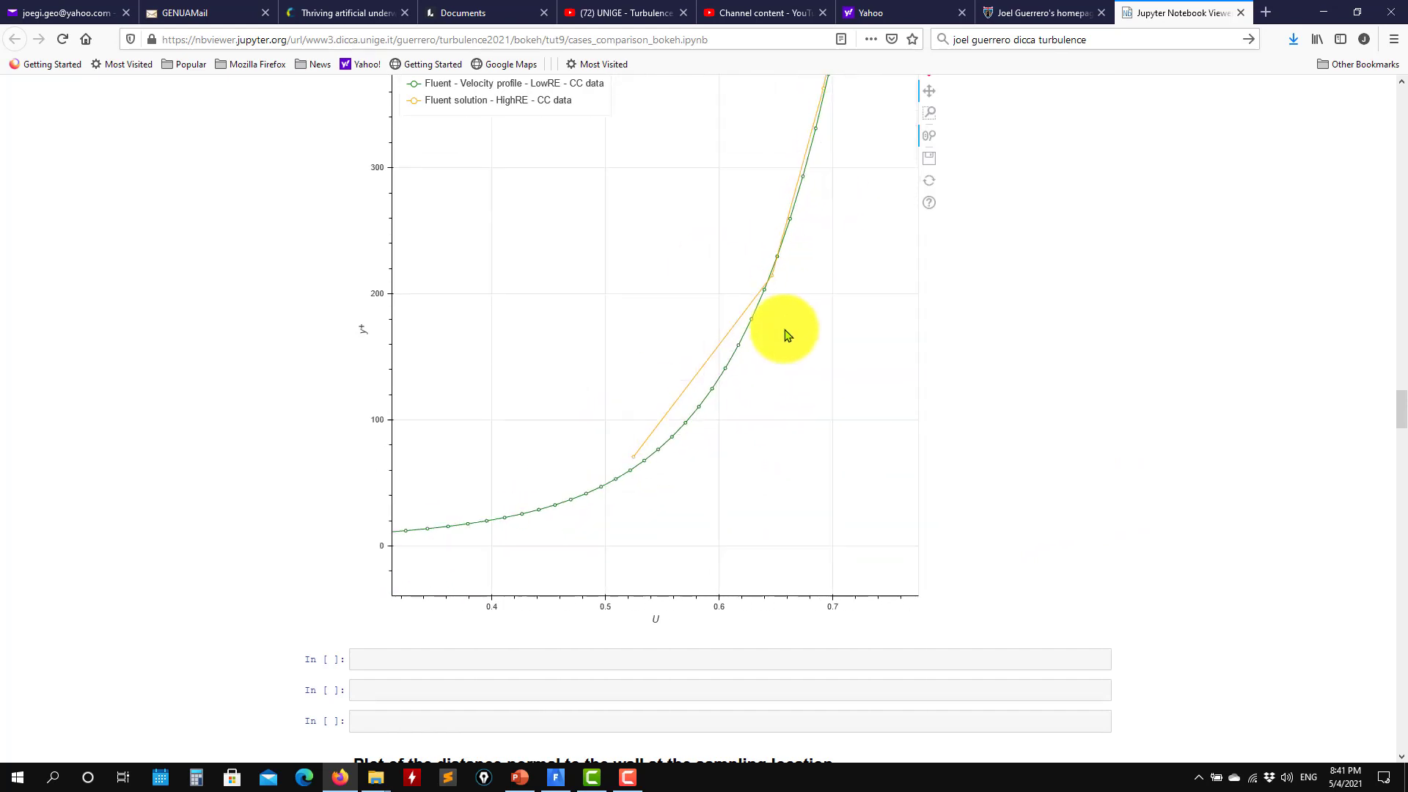
drag(784, 339, 731, 396)
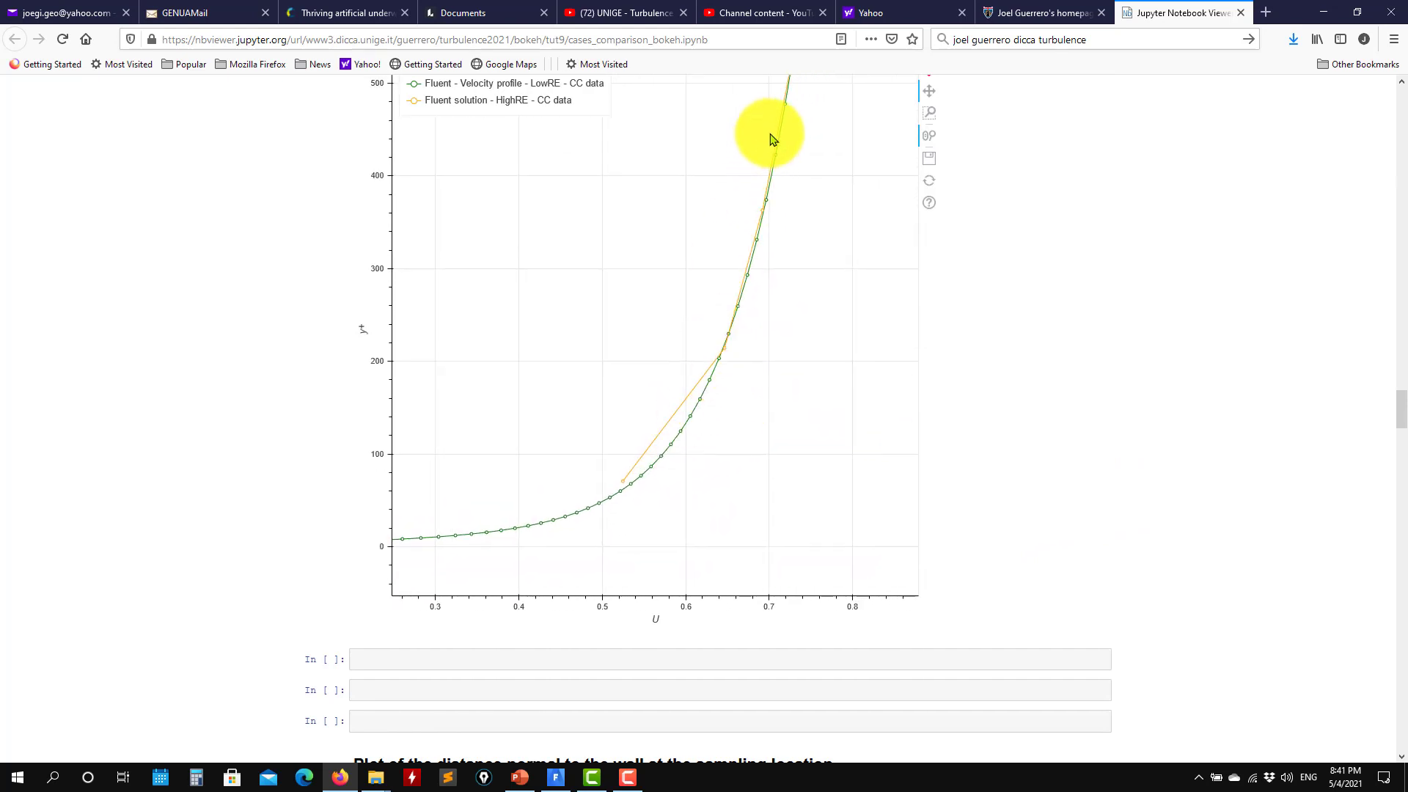
scroll(770, 430, down, 2)
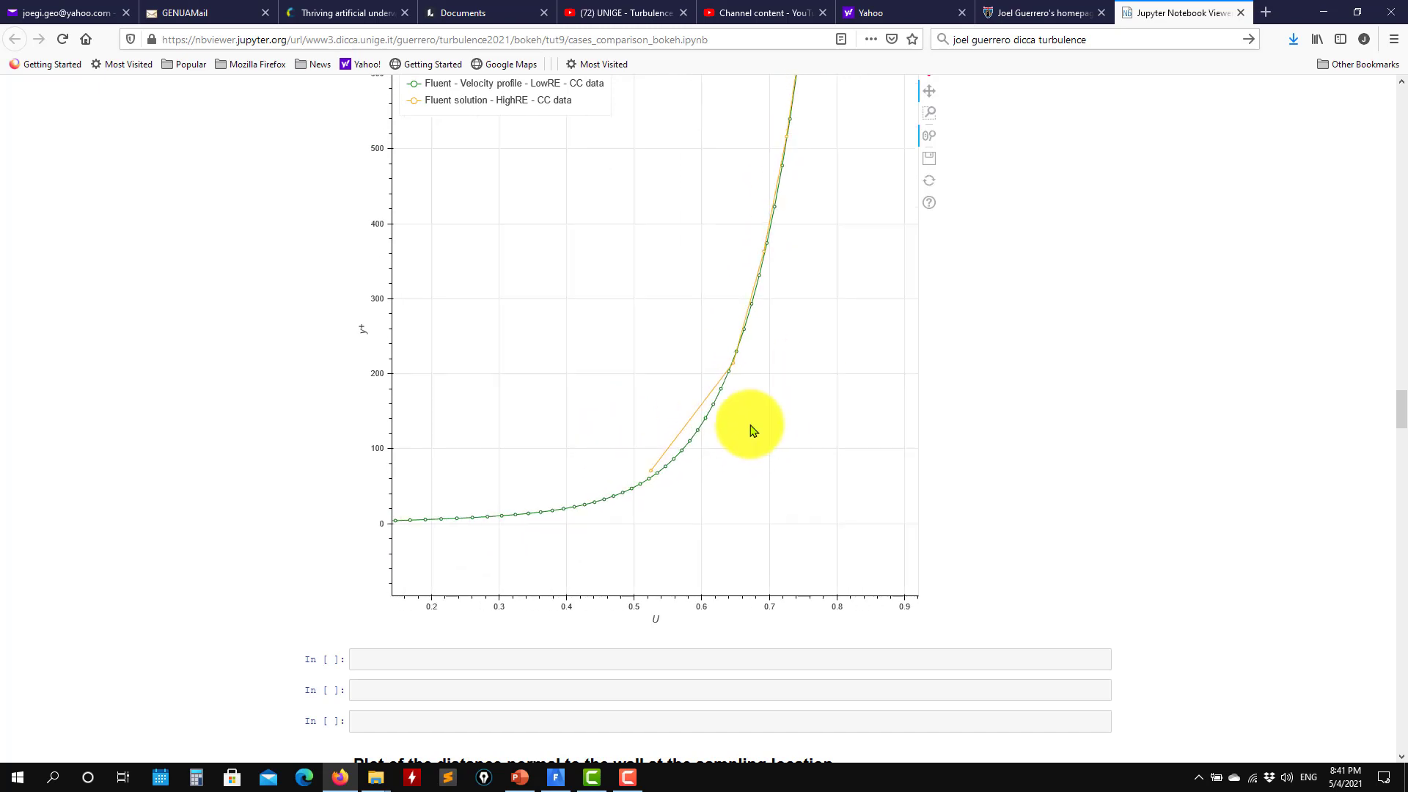
scroll(705, 458, down, 2)
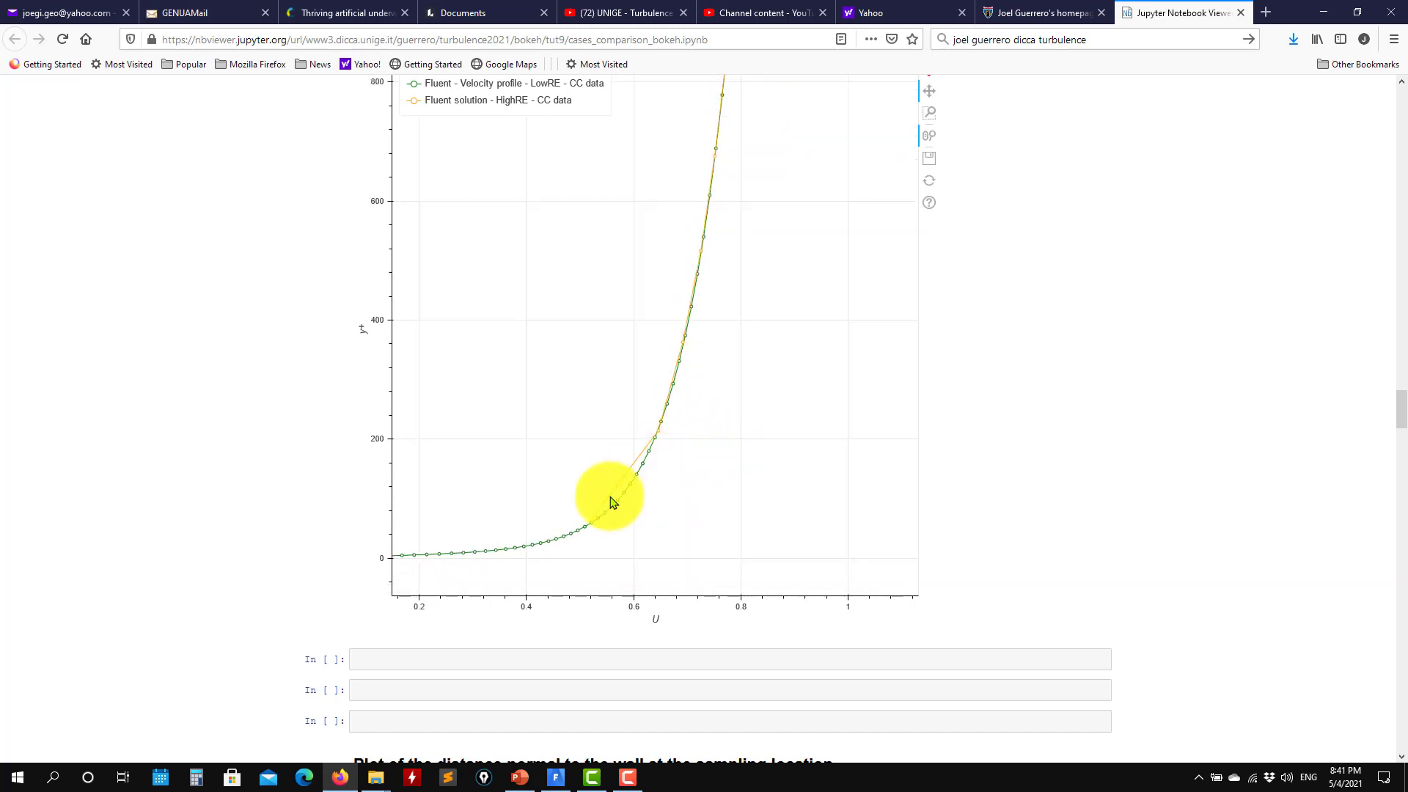
scroll(700, 469, down, 9)
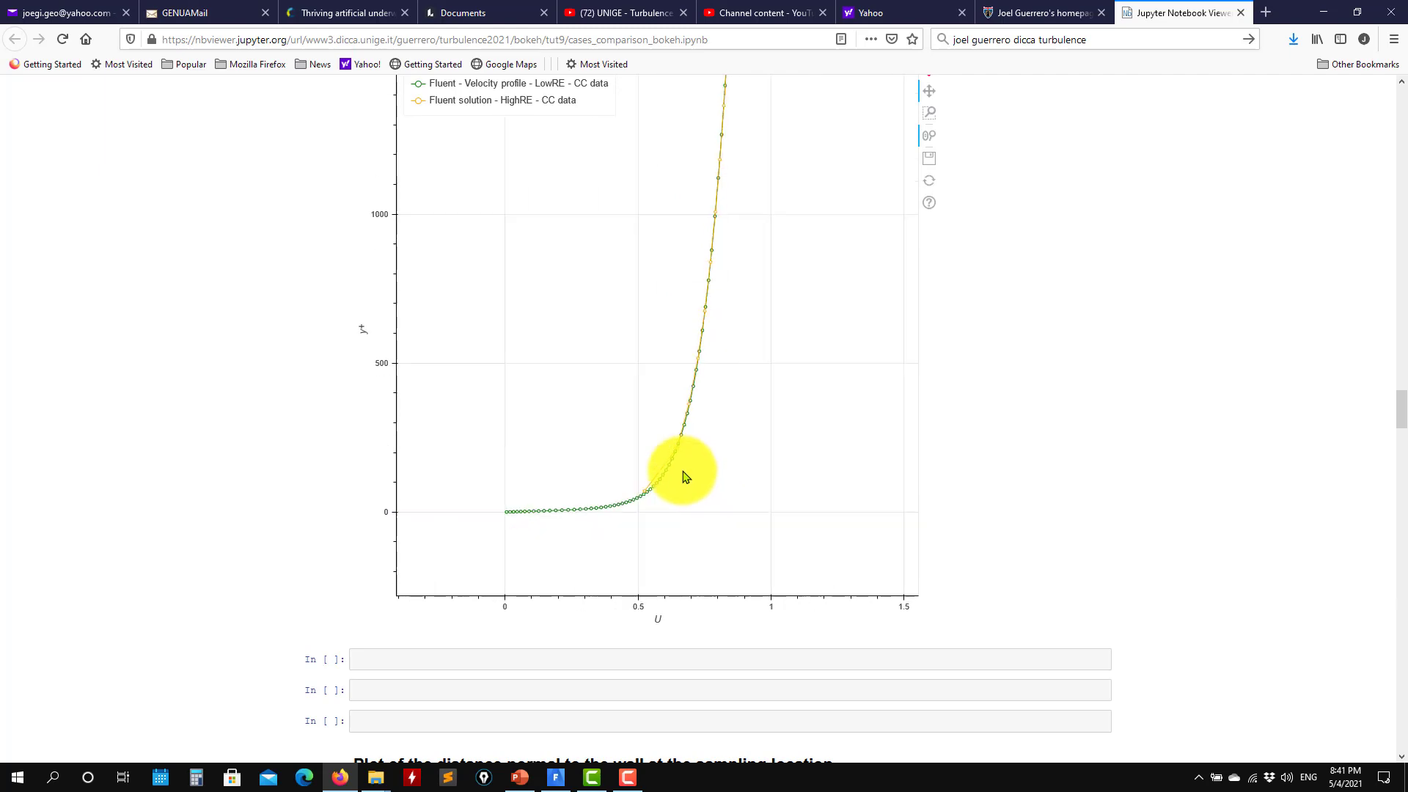
scroll(683, 448, up, 7)
scroll(683, 450, down, 3)
scroll(1037, 487, down, 10)
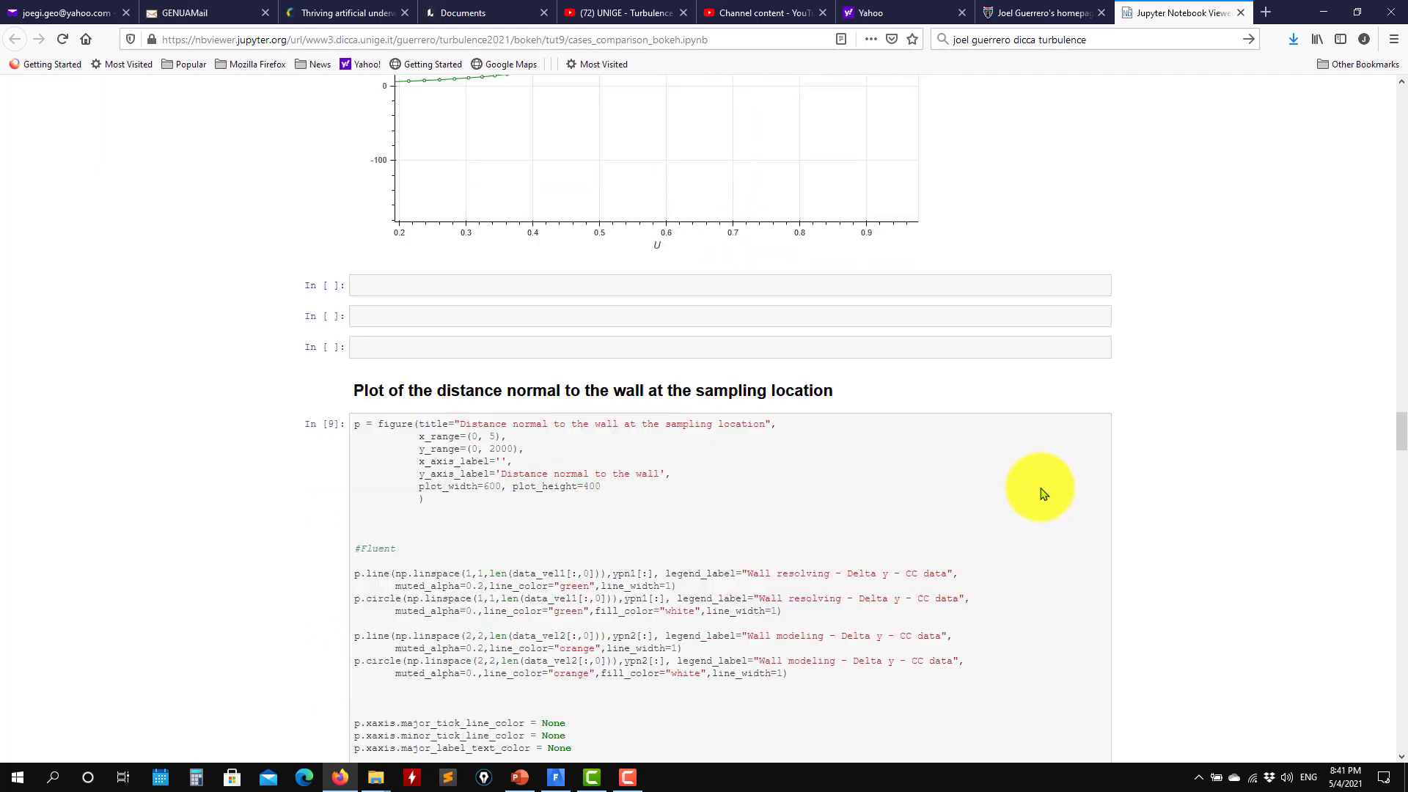
scroll(1114, 499, down, 6)
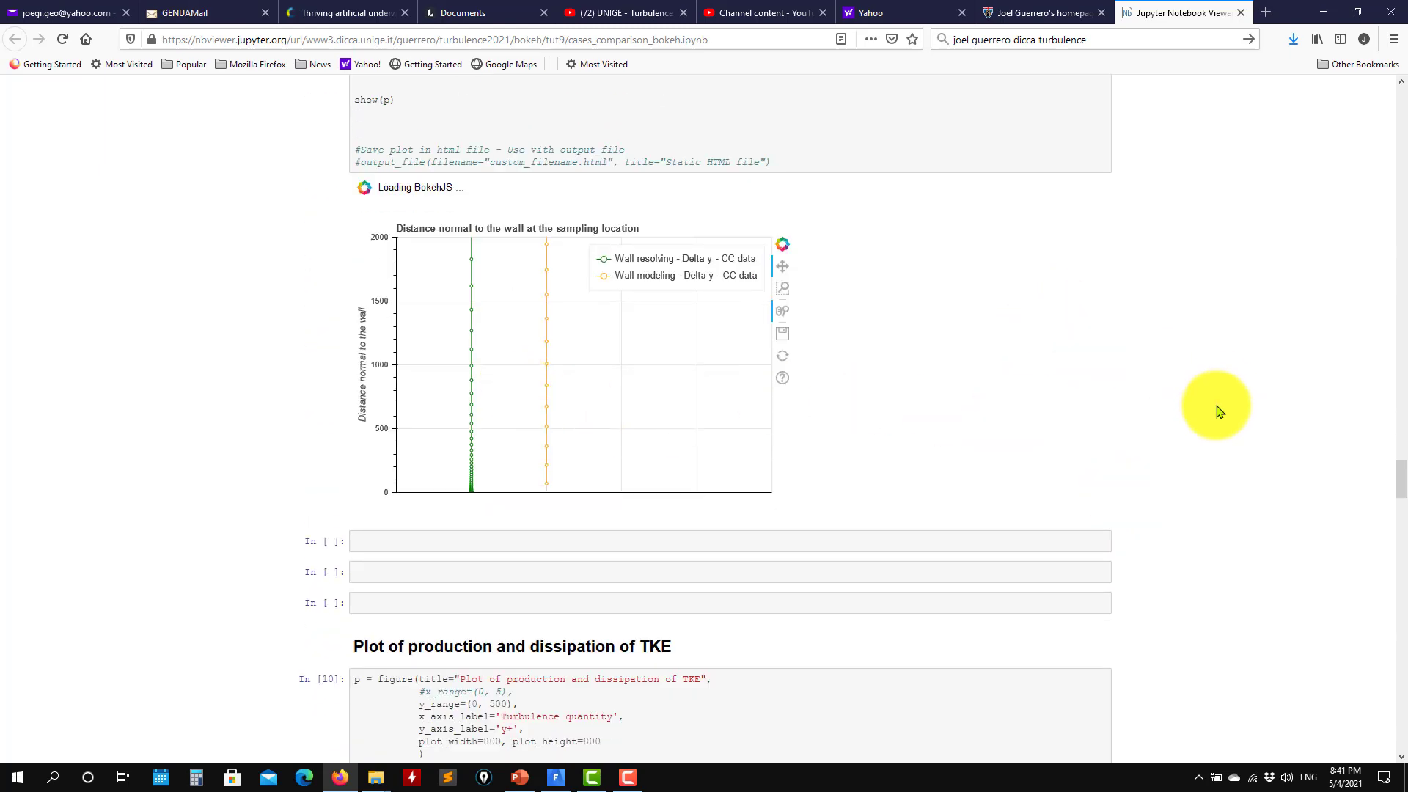
Wheel-zoom the TKE production and dissipation plot out to see the full curves
scroll(1210, 431, down, 20)
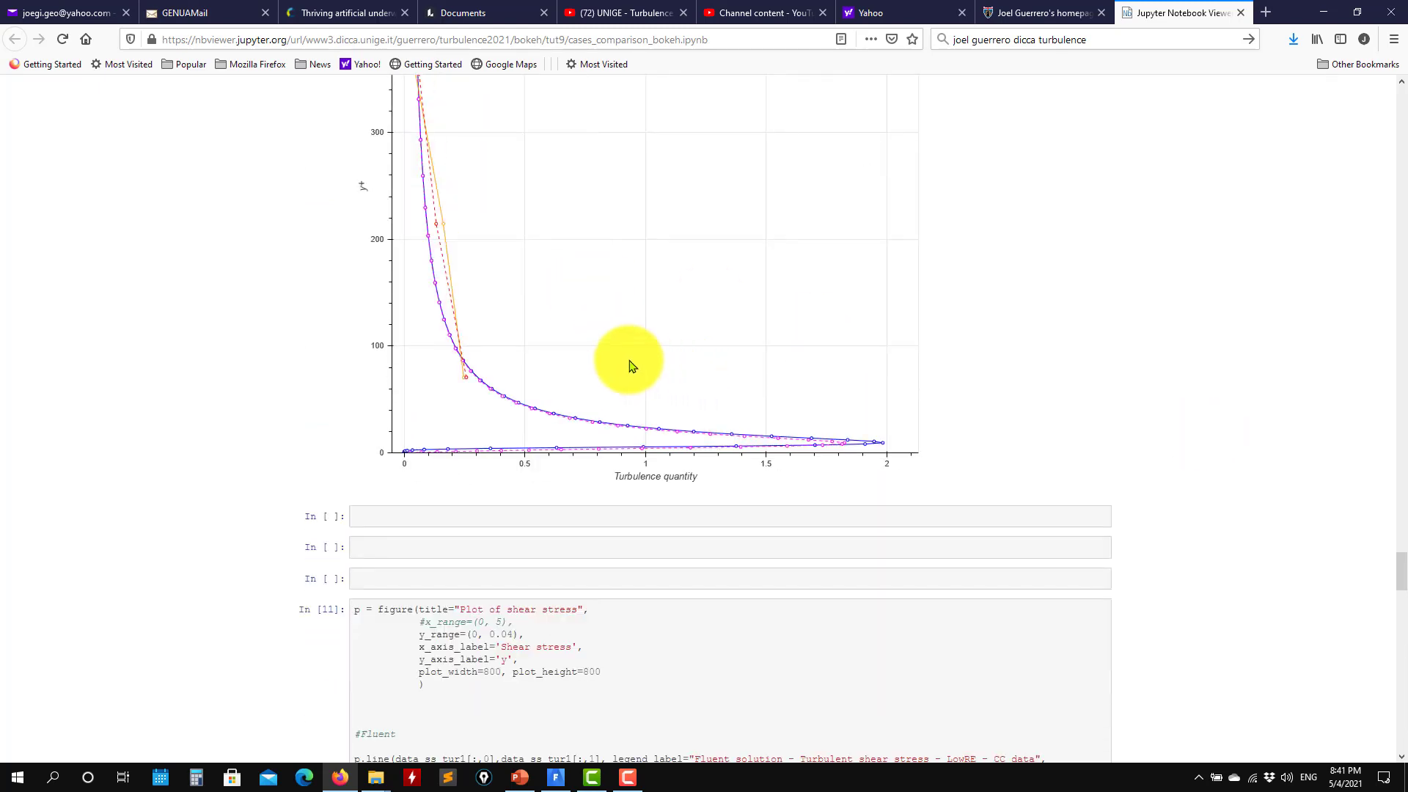
scroll(697, 333, up, 1)
scroll(606, 332, up, 3)
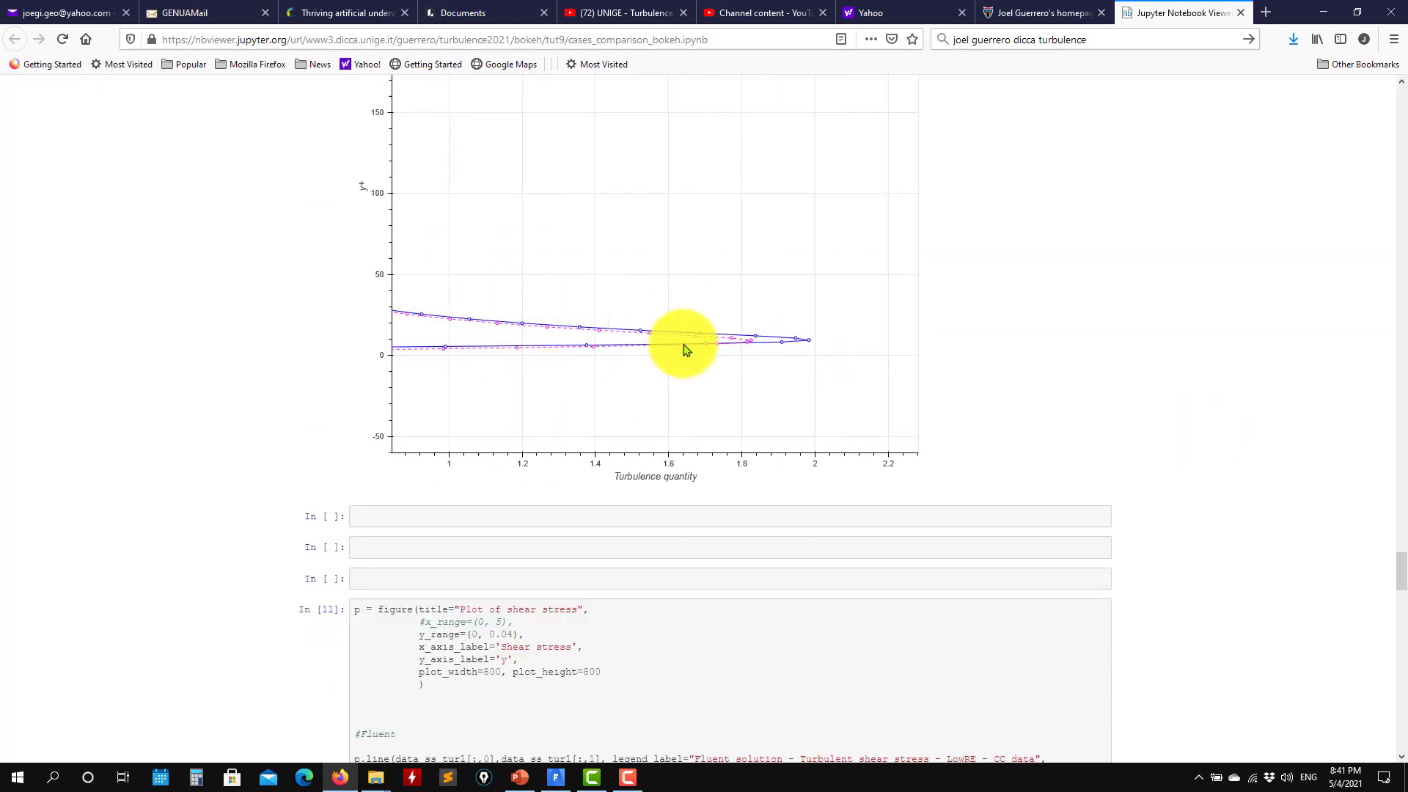
scroll(553, 333, up, 8)
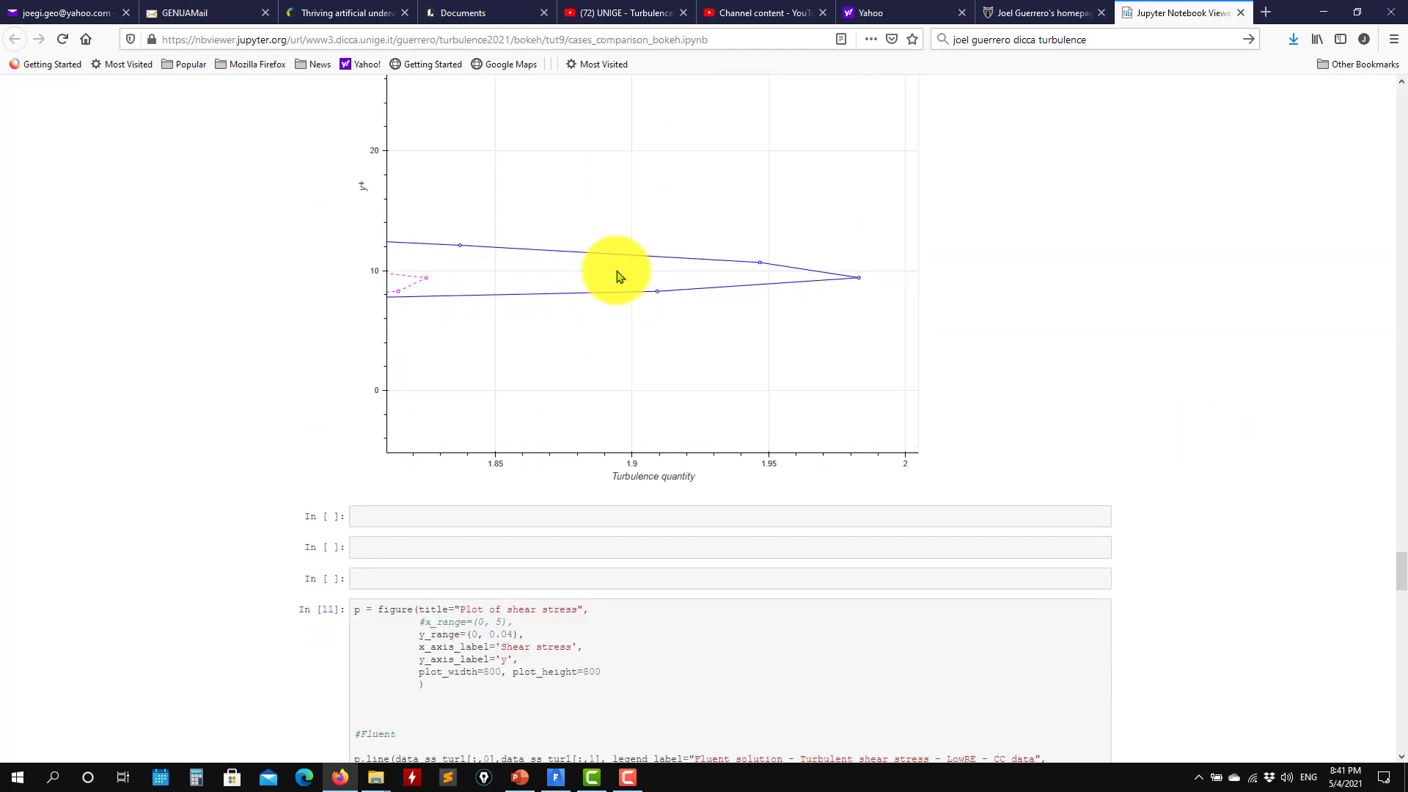
scroll(648, 288, down, 12)
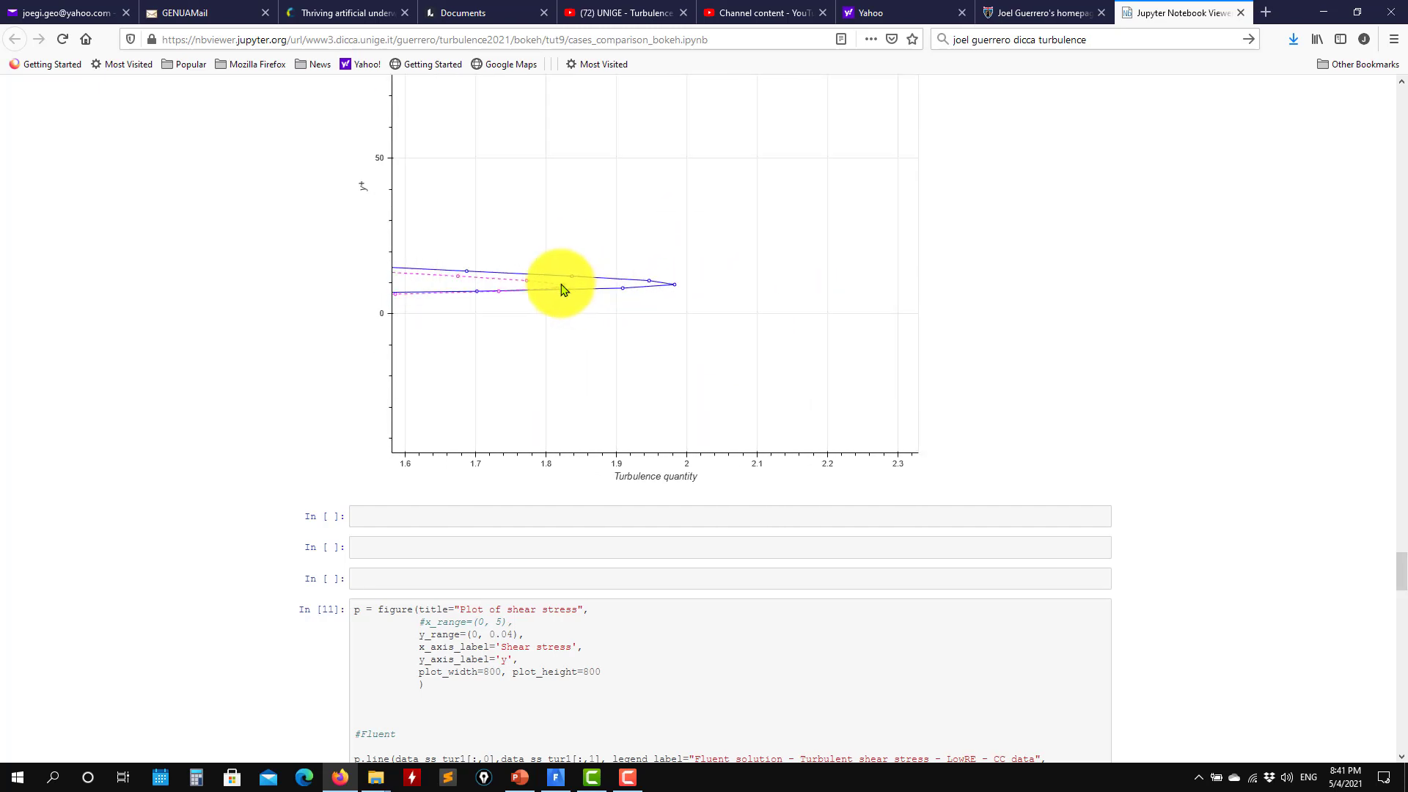
scroll(562, 288, down, 8)
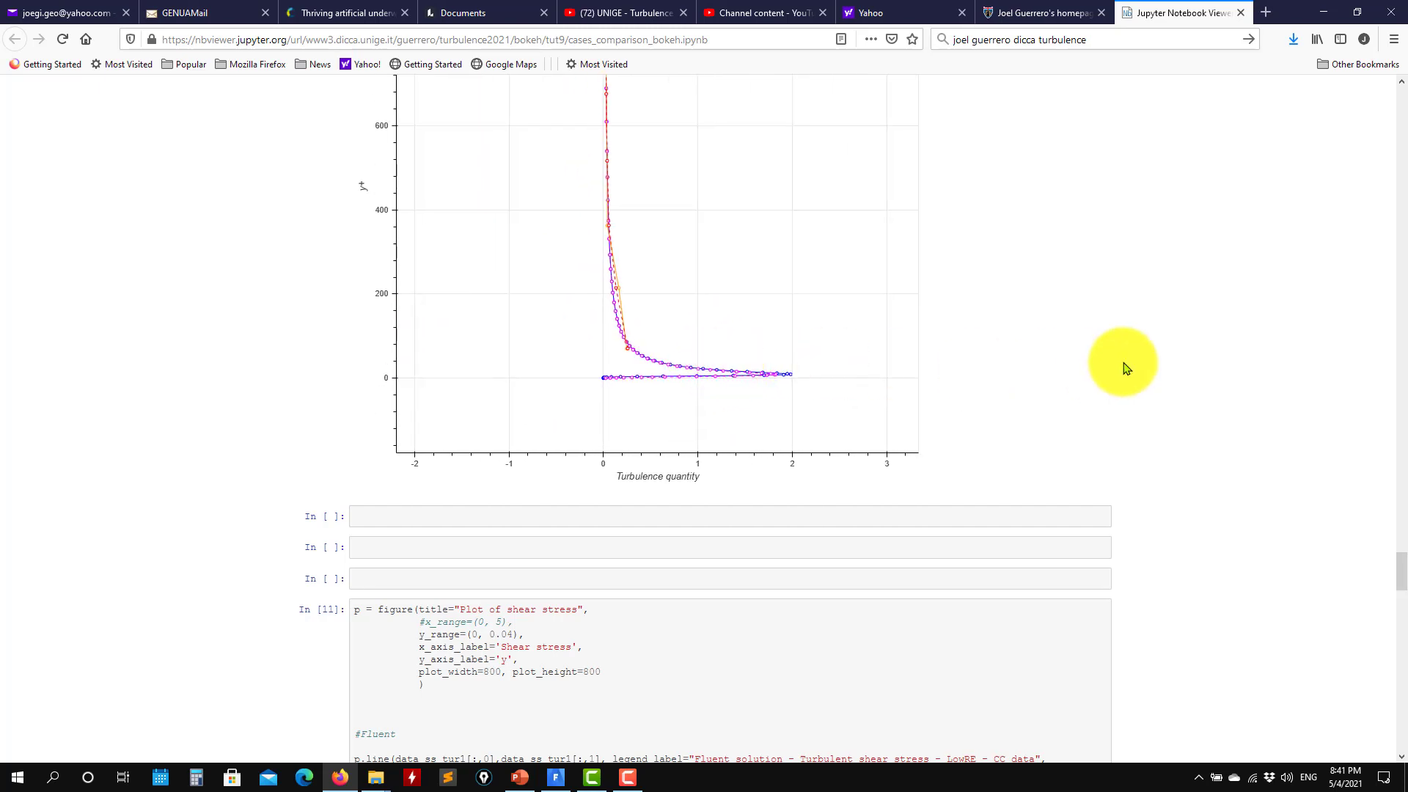
scroll(1091, 378, up, 5)
scroll(1091, 378, down, 3)
scroll(666, 377, up, 5)
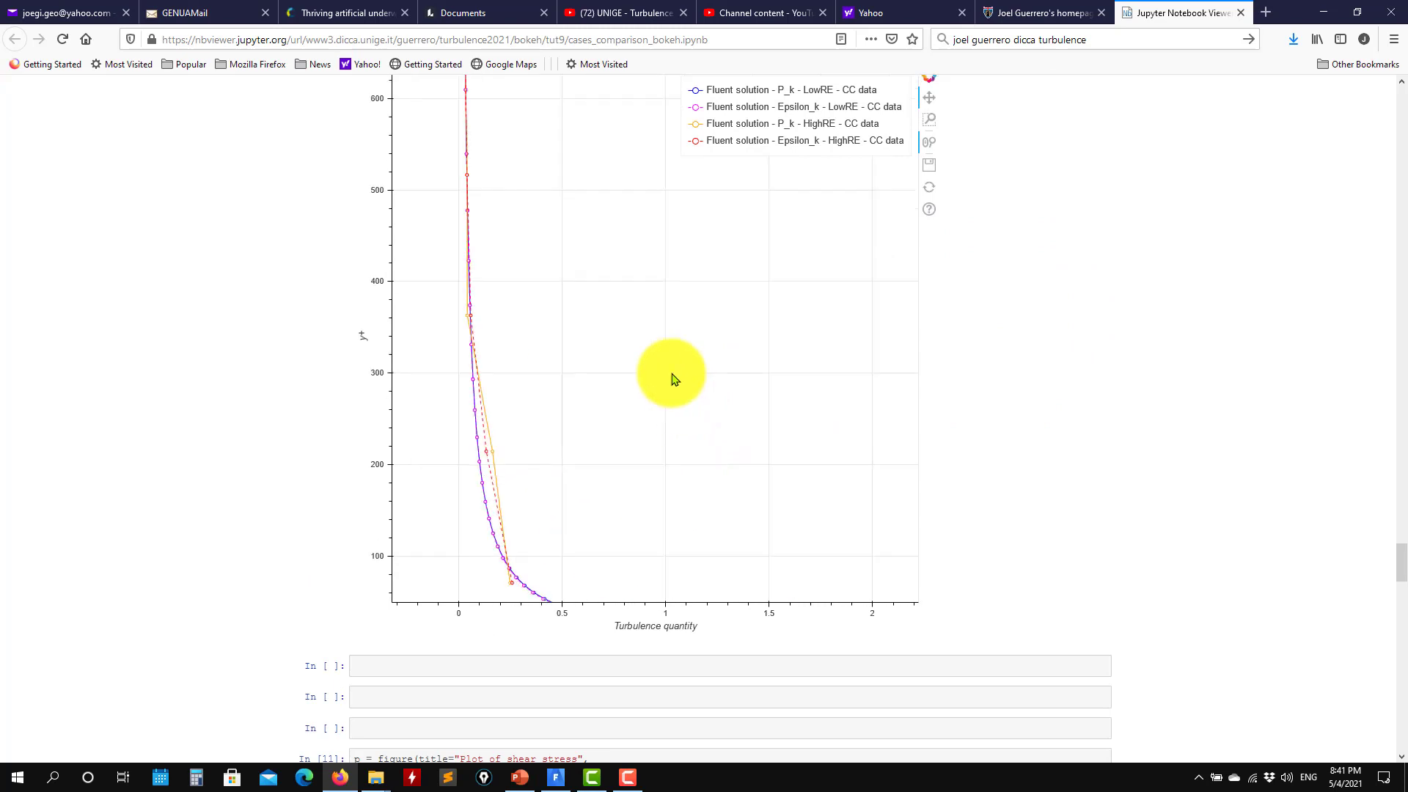
scroll(661, 358, up, 8)
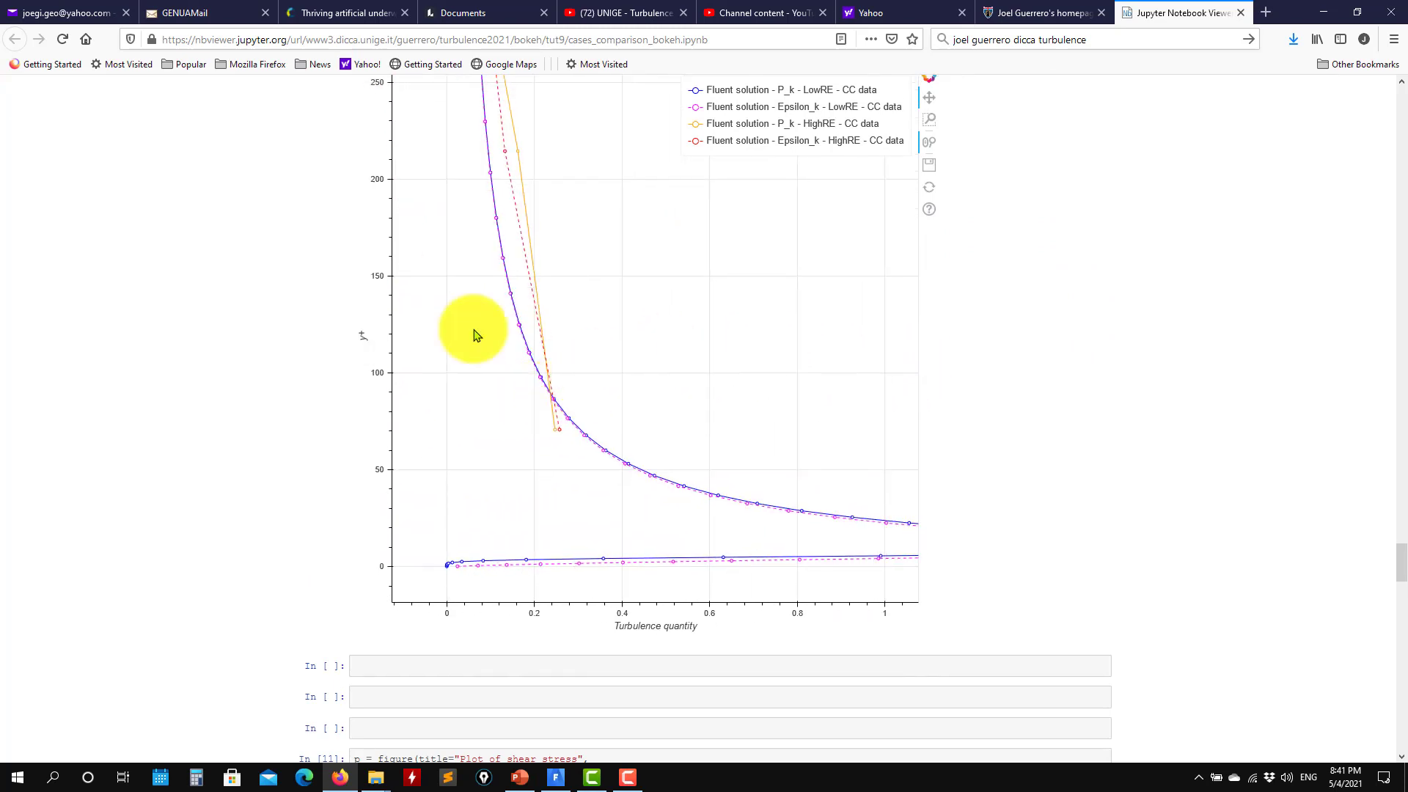
scroll(585, 509, down, 5)
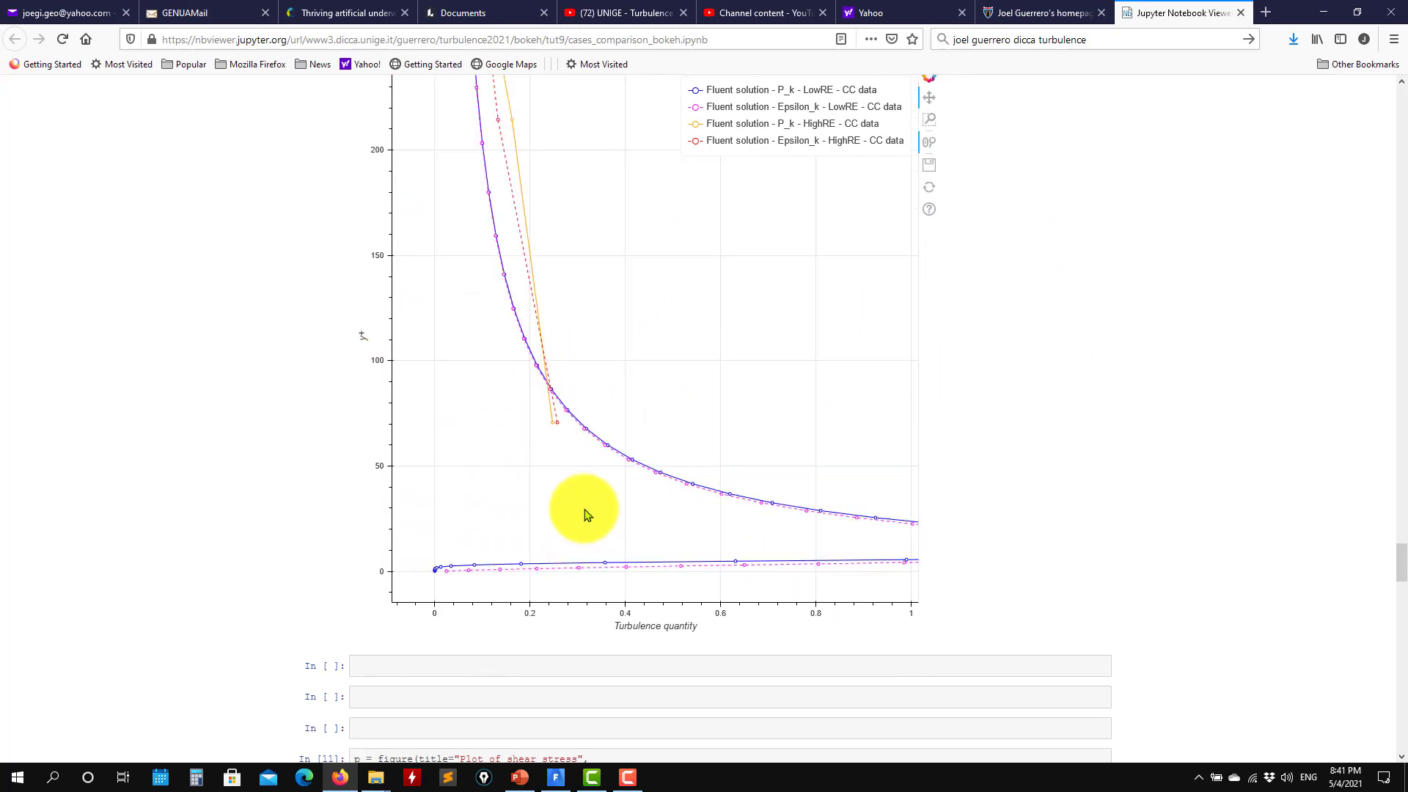
scroll(733, 517, up, 1)
scroll(735, 518, down, 5)
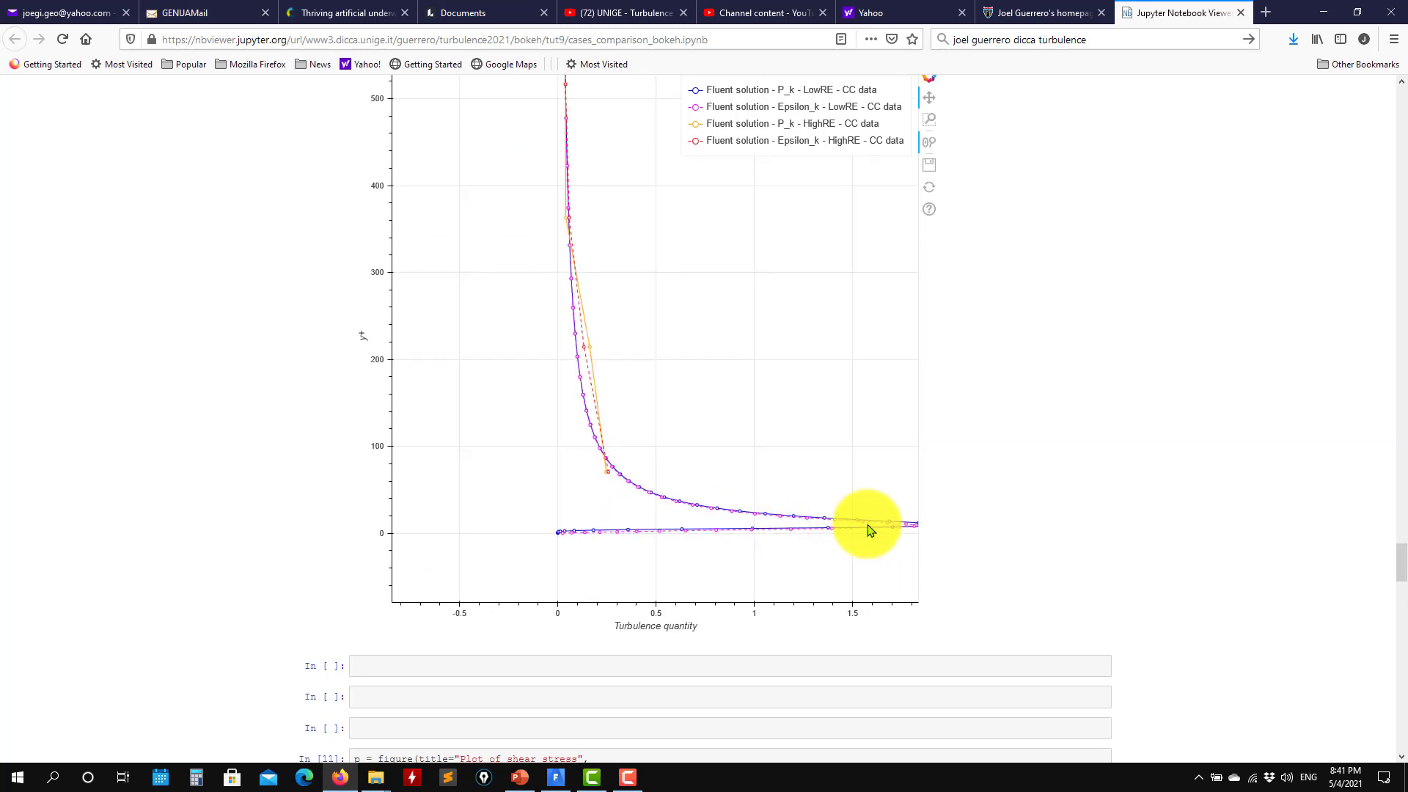
Pan the TKE plot to center the curves, then minimize Firefox to return to Fluent
drag(868, 526, 700, 517)
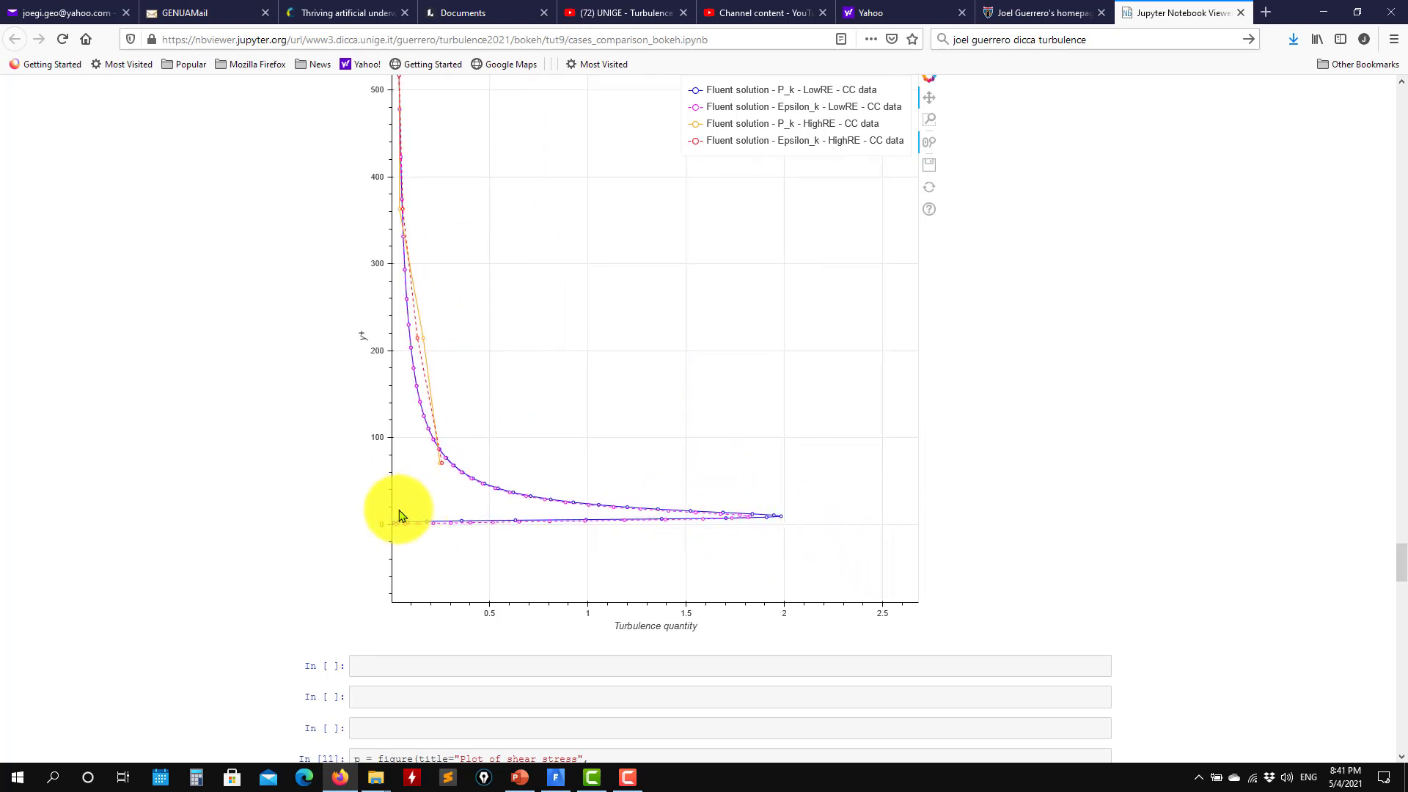
drag(467, 479, 600, 547)
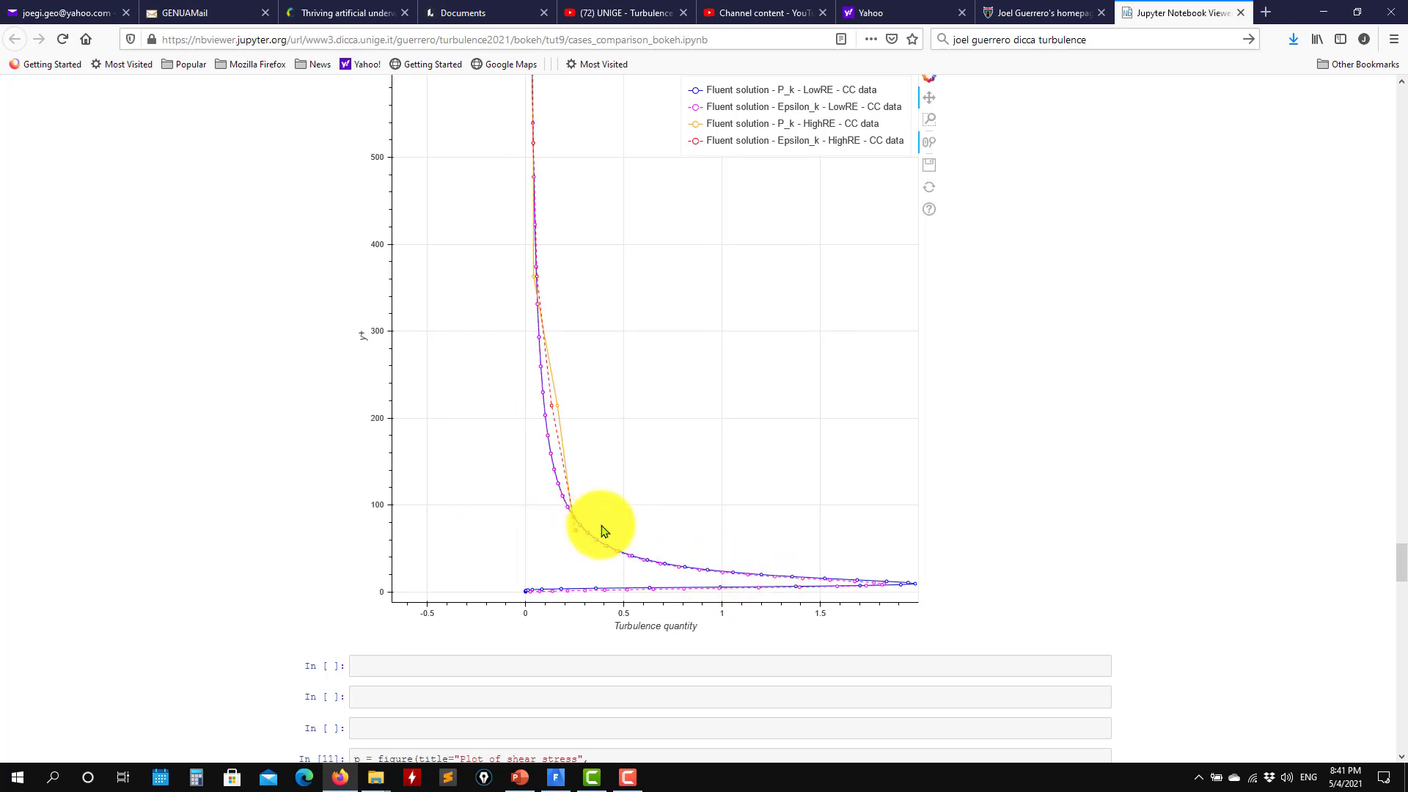
drag(594, 294, 594, 512)
scroll(531, 315, up, 2)
scroll(532, 318, down, 5)
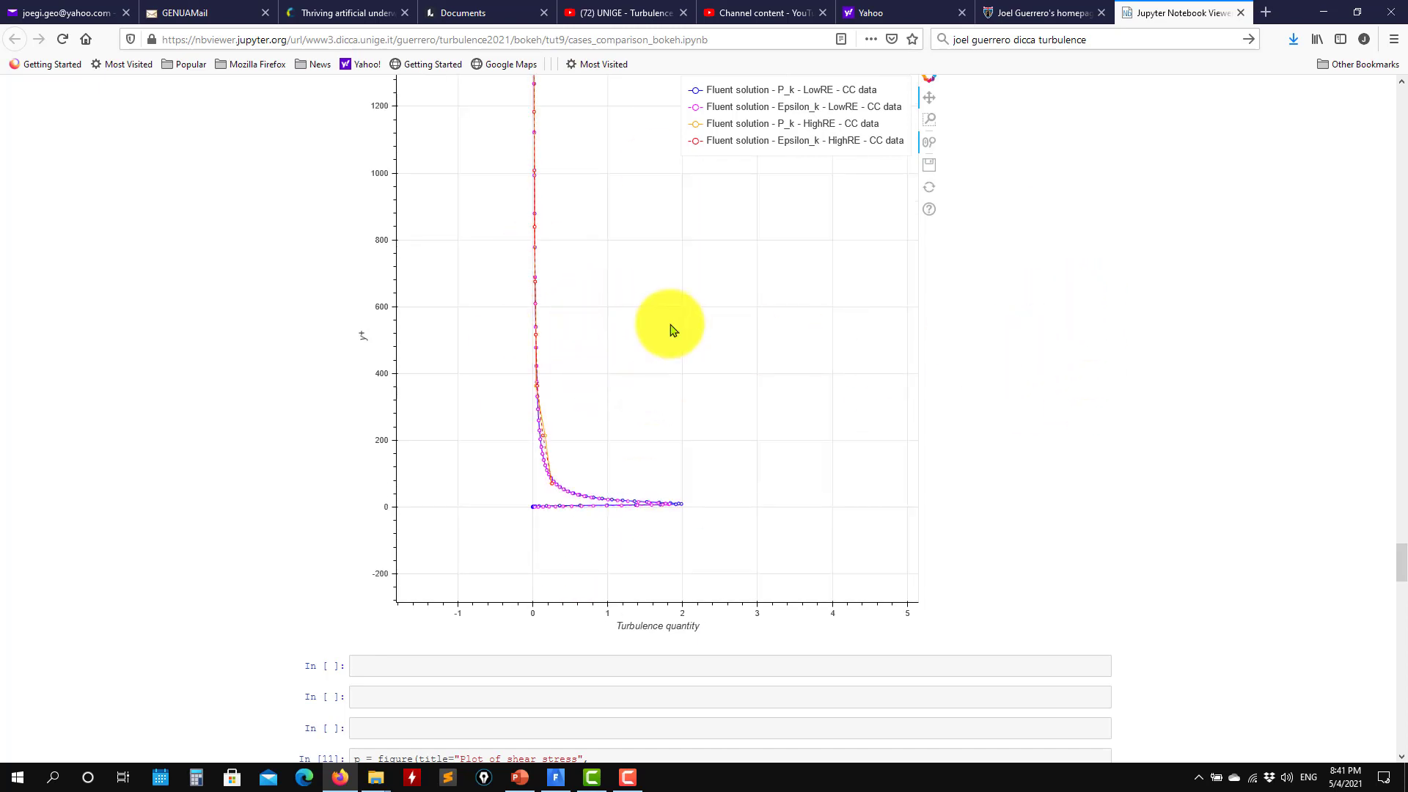
scroll(661, 331, up, 2)
scroll(1076, 424, up, 4)
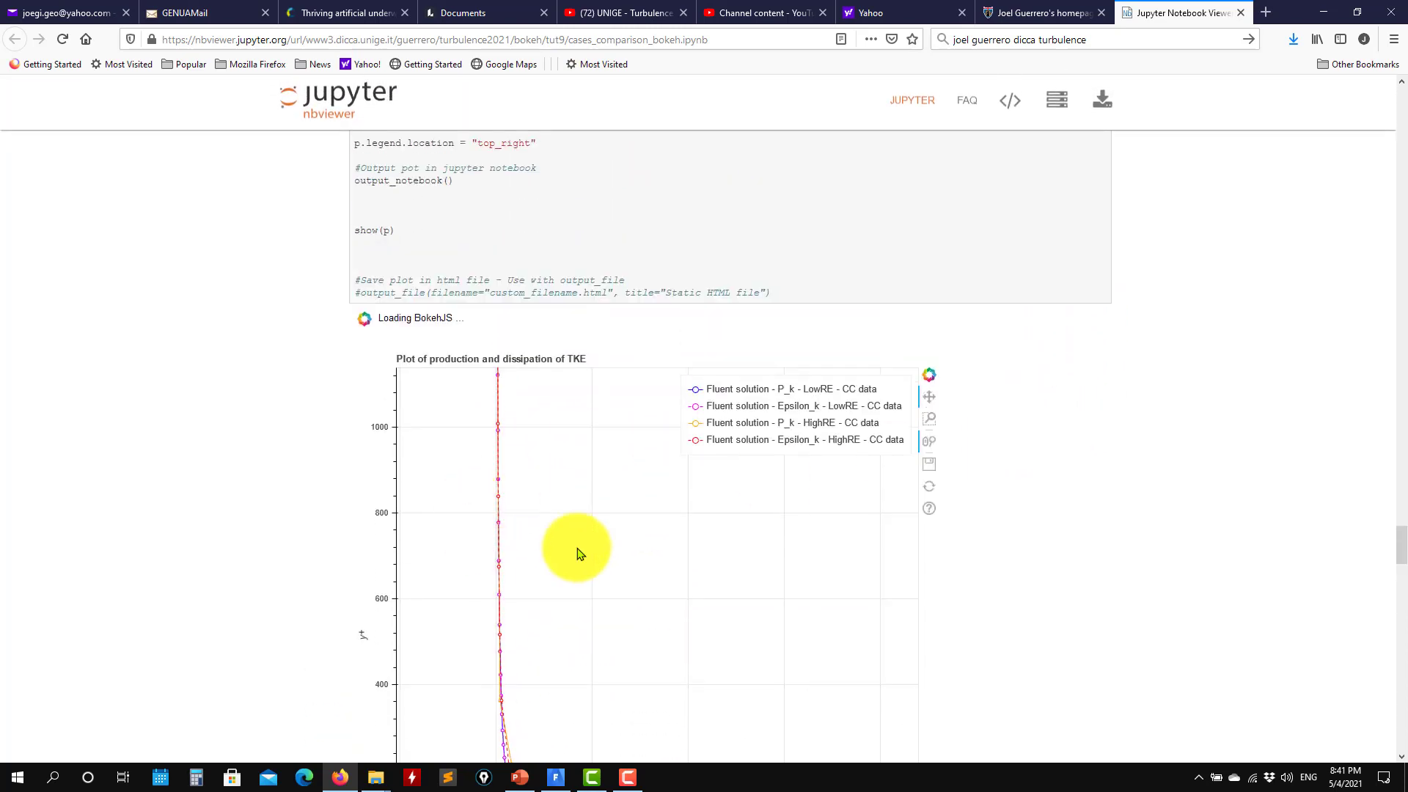
drag(559, 445, 547, 569)
scroll(1159, 481, up, 4)
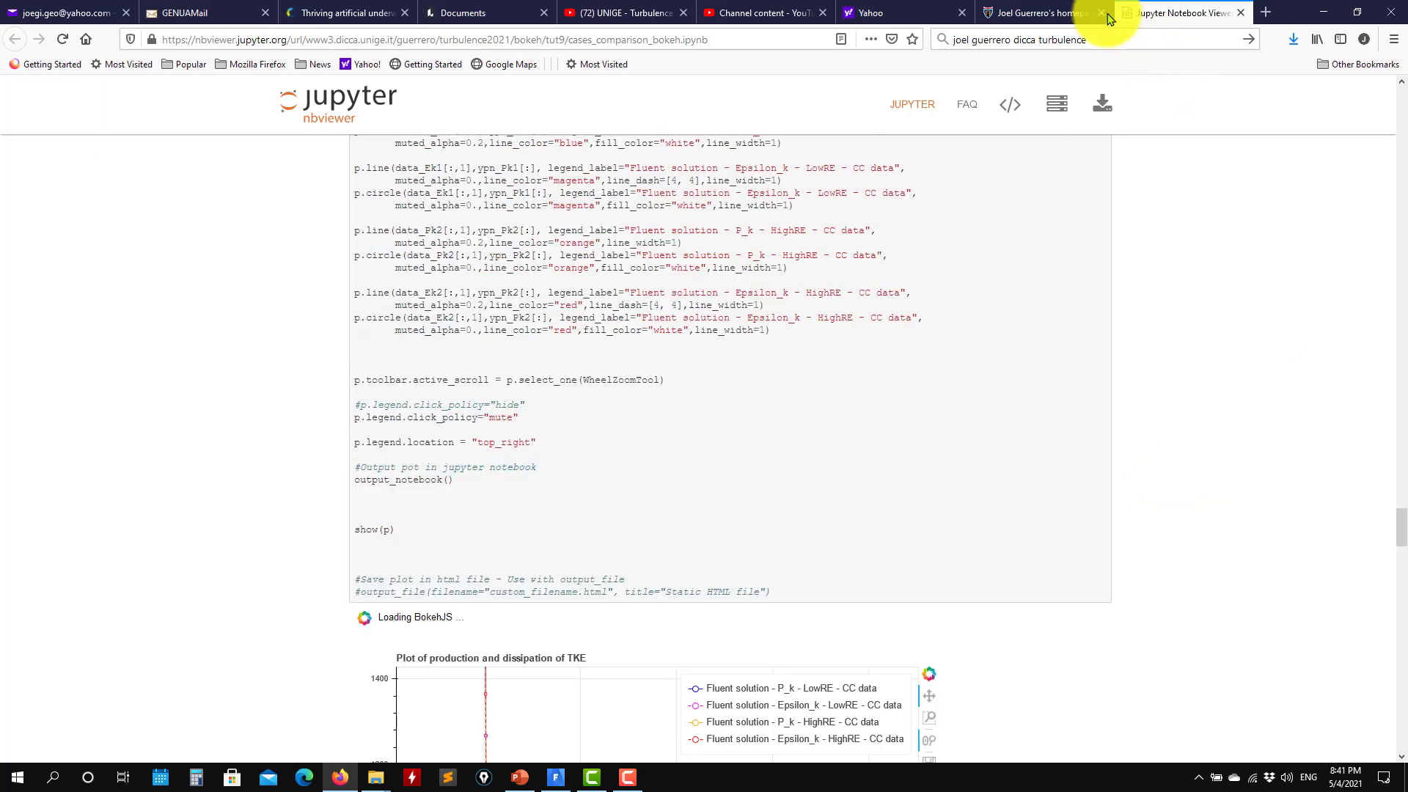
click(1323, 12)
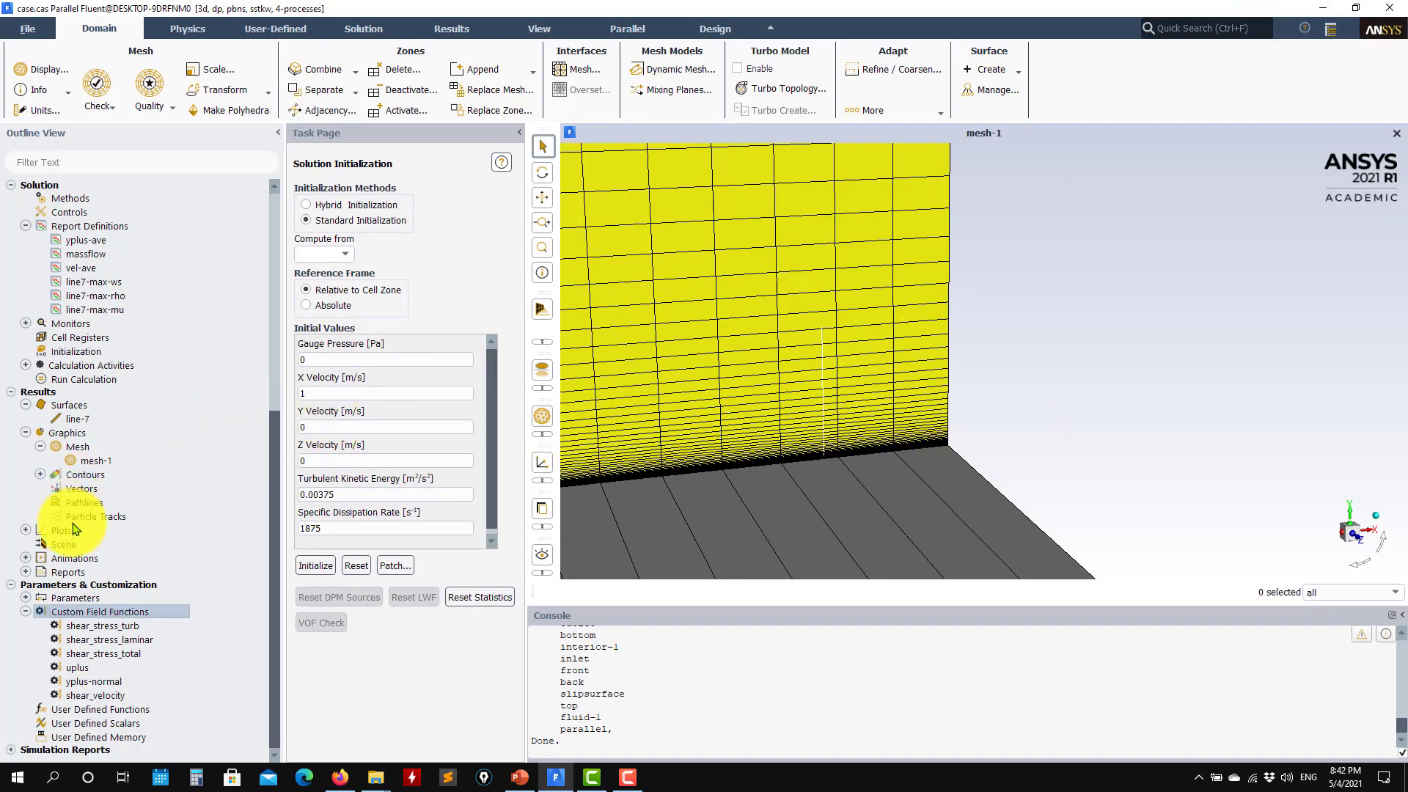
Start the flow calculation from the Run Calculation page
scroll(73, 415, up, 8)
scroll(99, 465, down, 7)
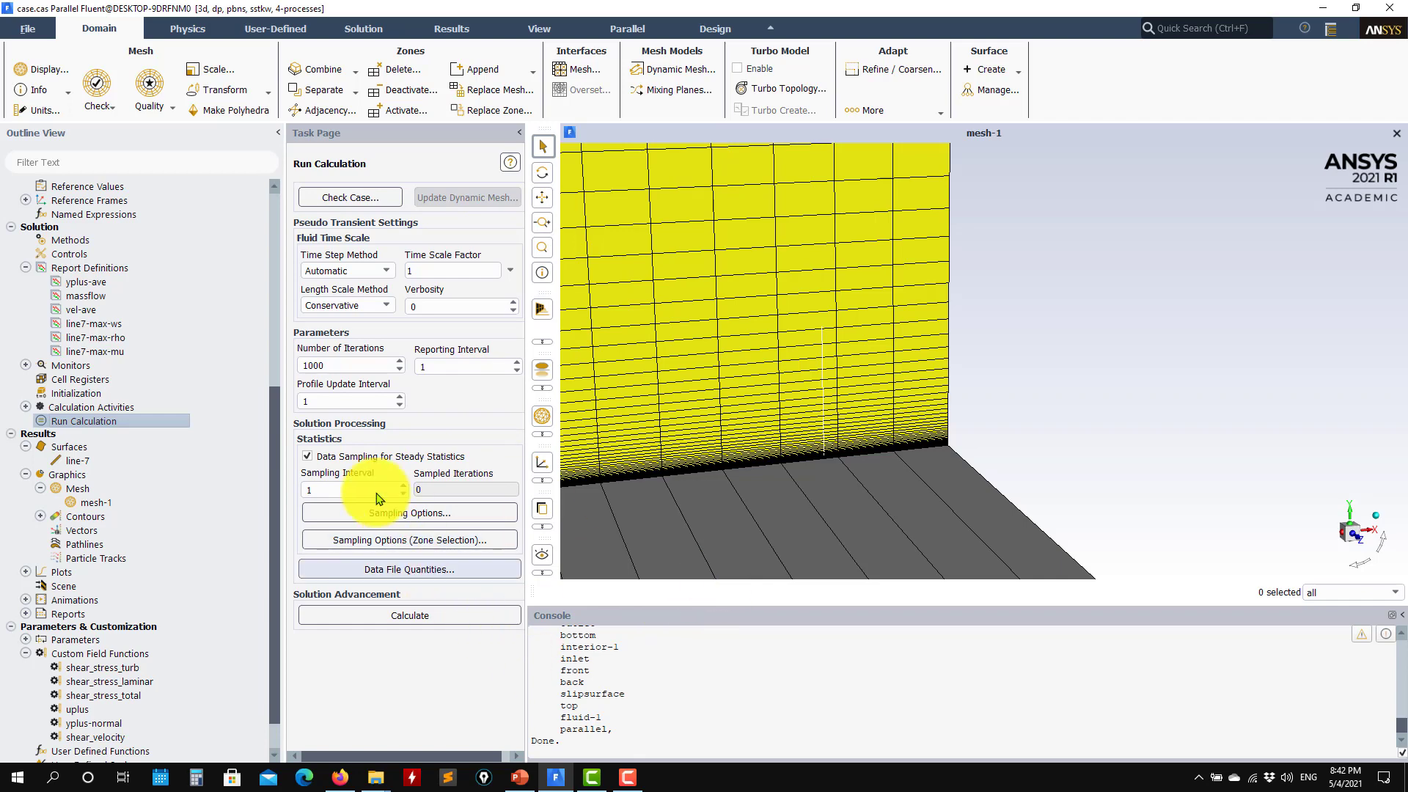
click(450, 618)
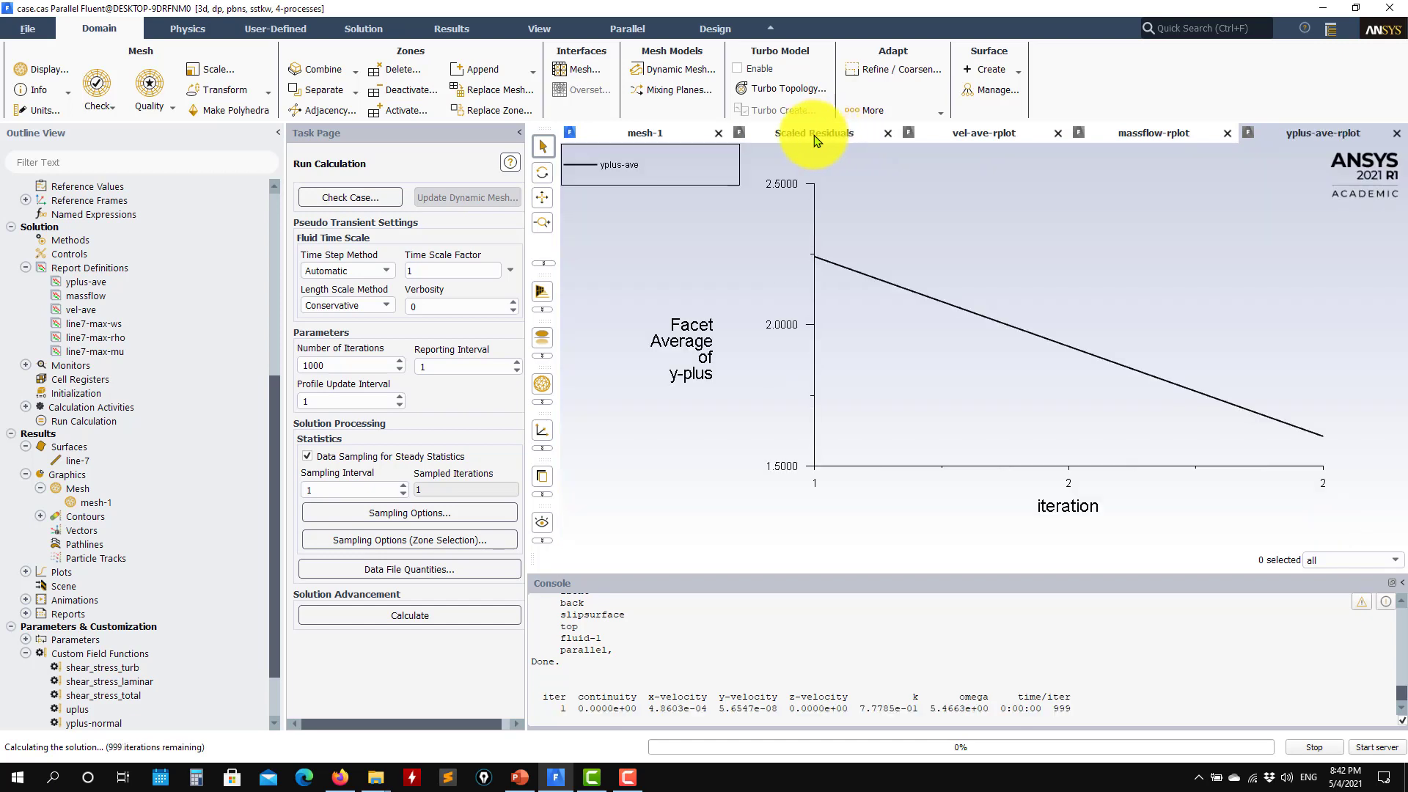
Watch the velocity average, mass flow, y-plus and residual plots until convergence at iteration 211
click(976, 133)
click(1144, 133)
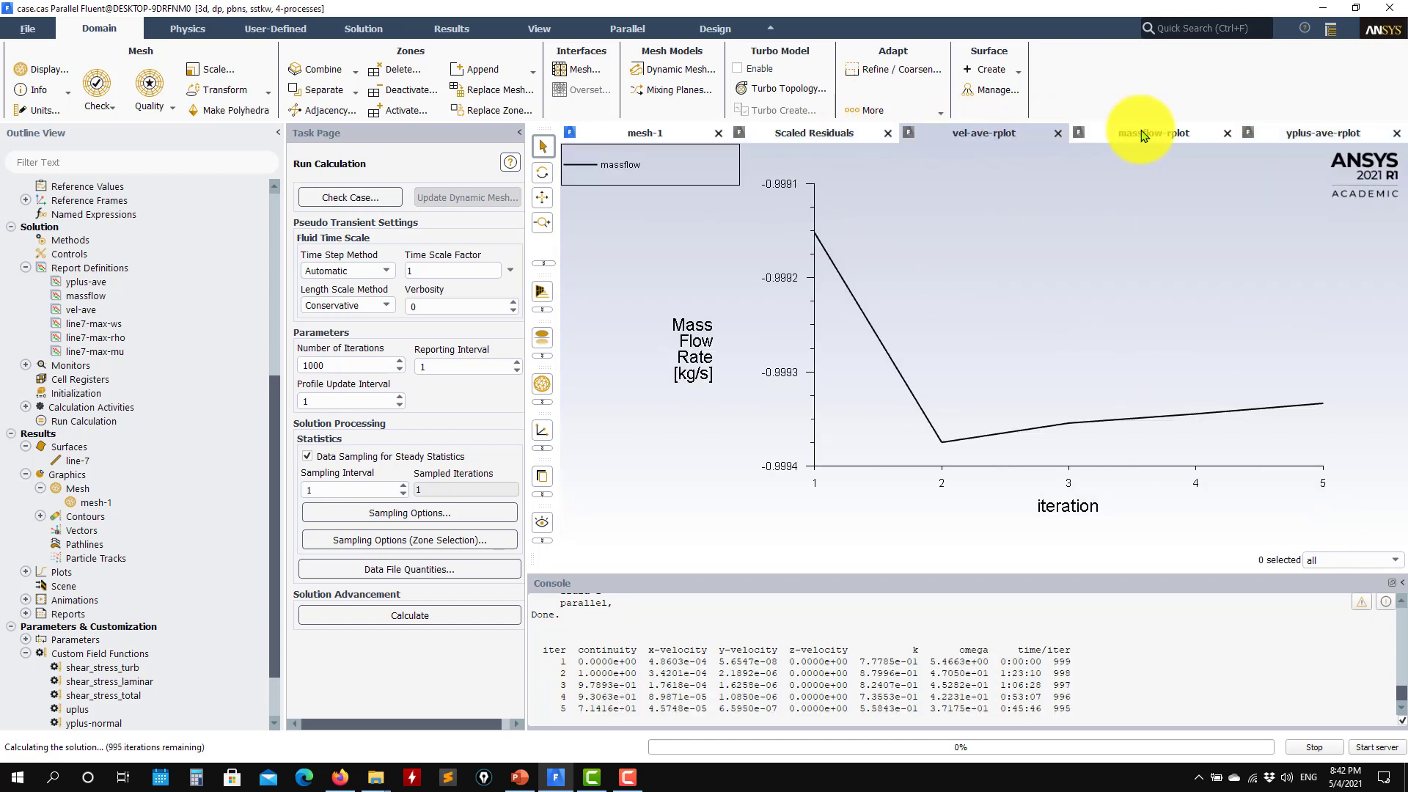
click(1330, 138)
click(811, 132)
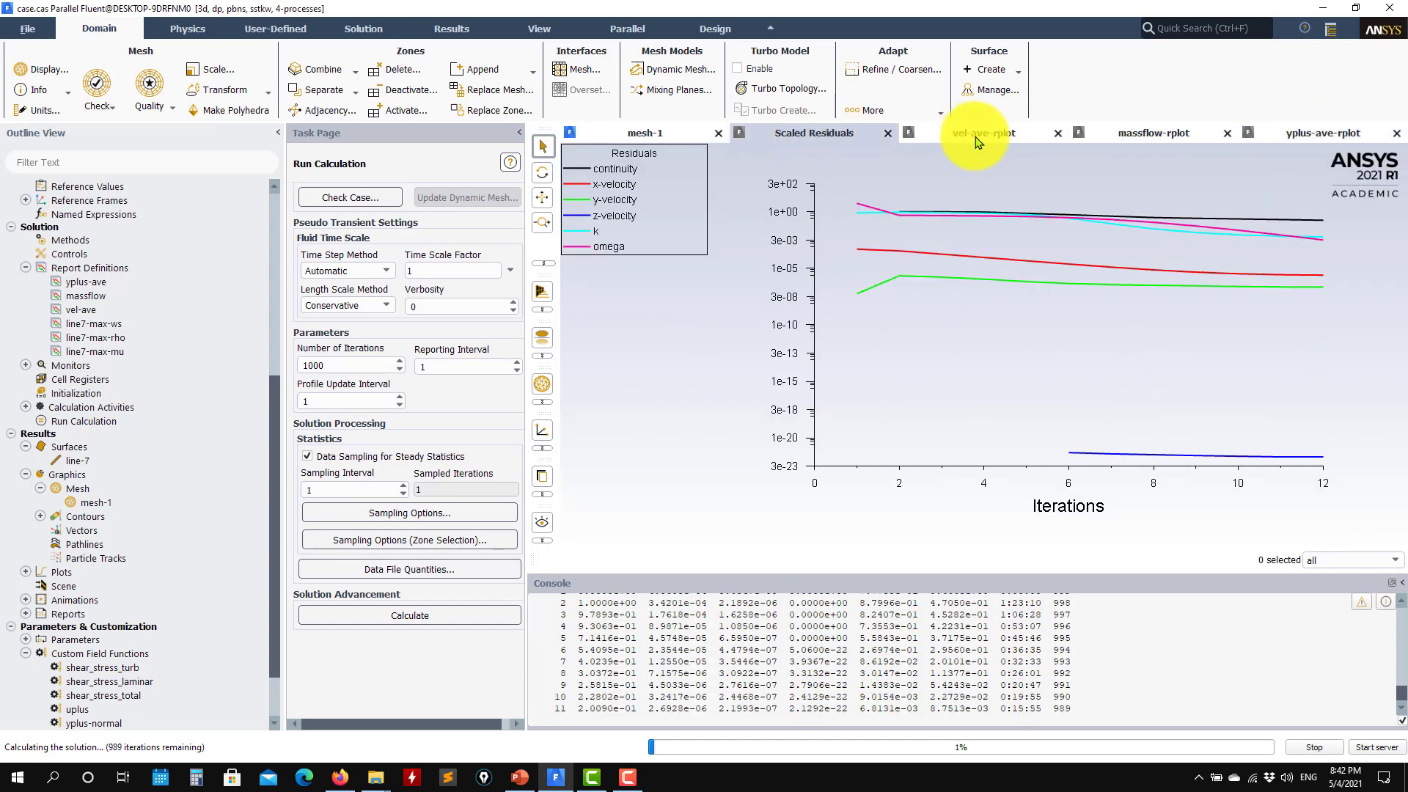
click(987, 134)
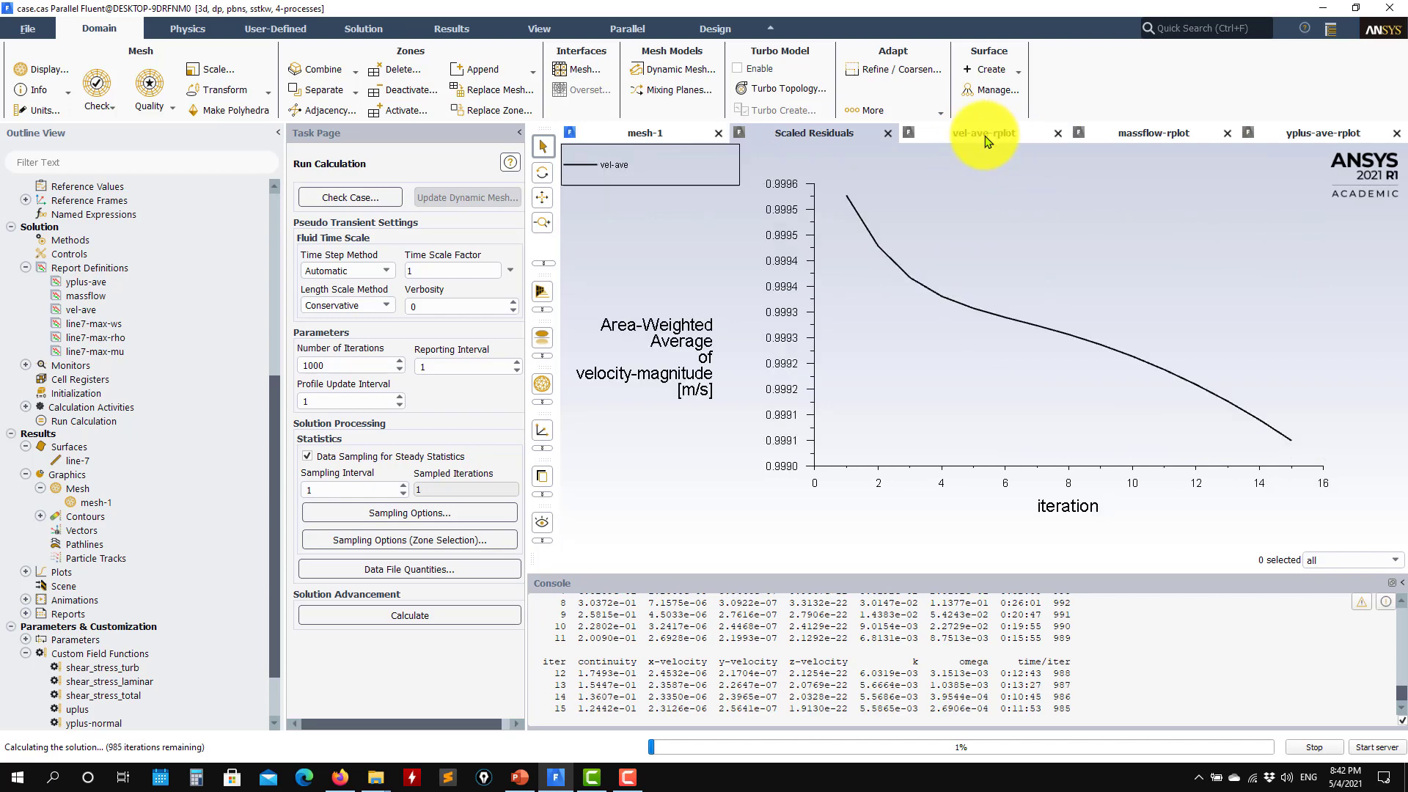
click(1155, 133)
click(1275, 139)
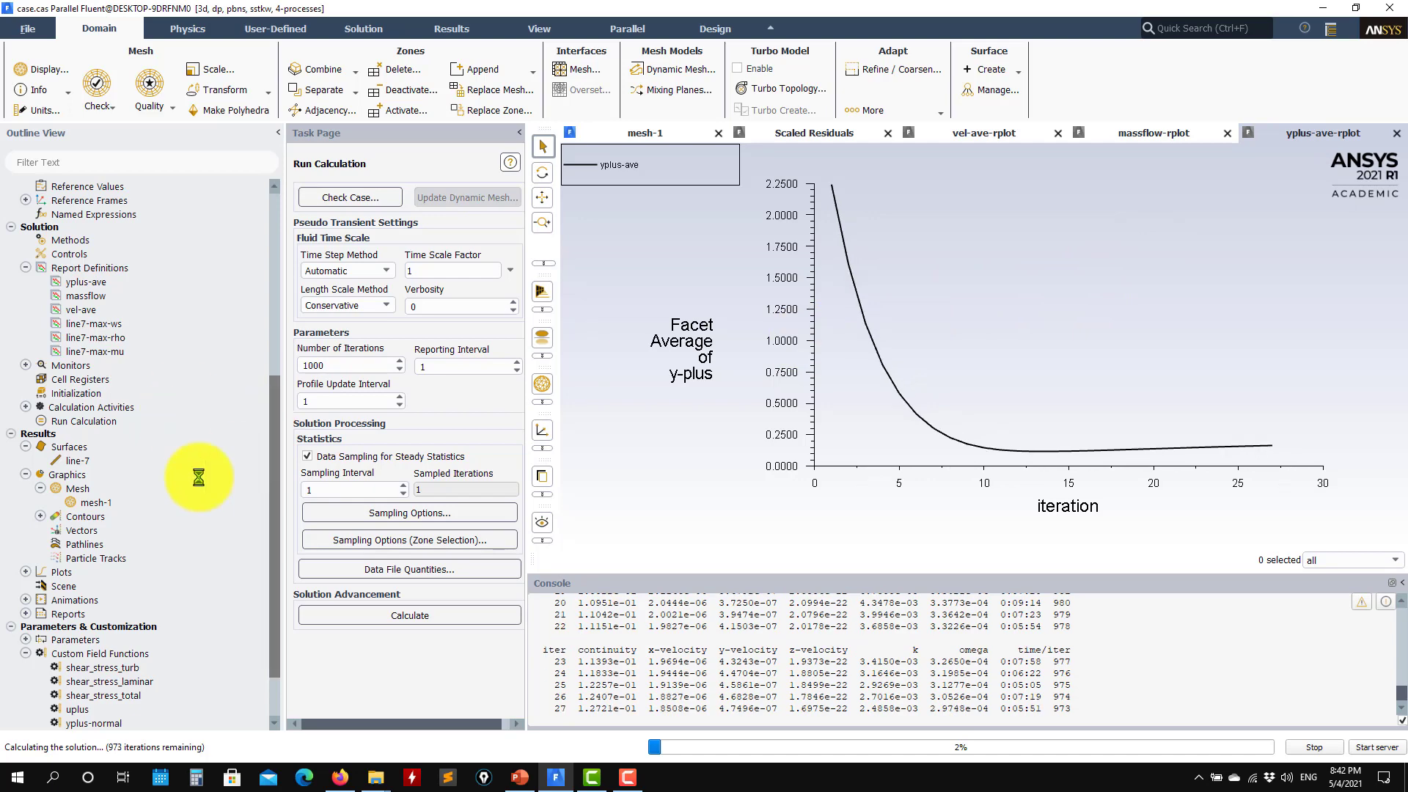
scroll(107, 463, up, 1)
scroll(116, 375, up, 2)
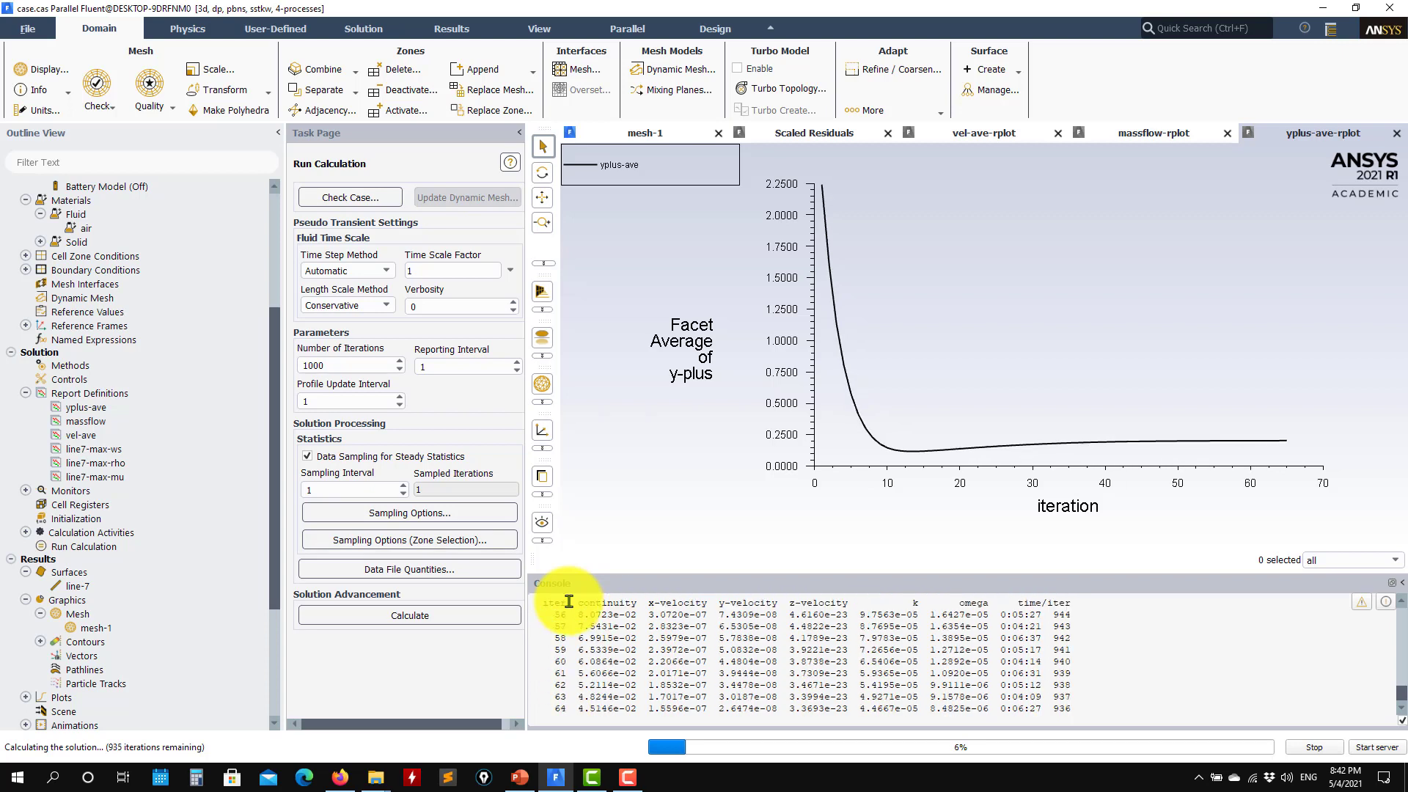
click(803, 133)
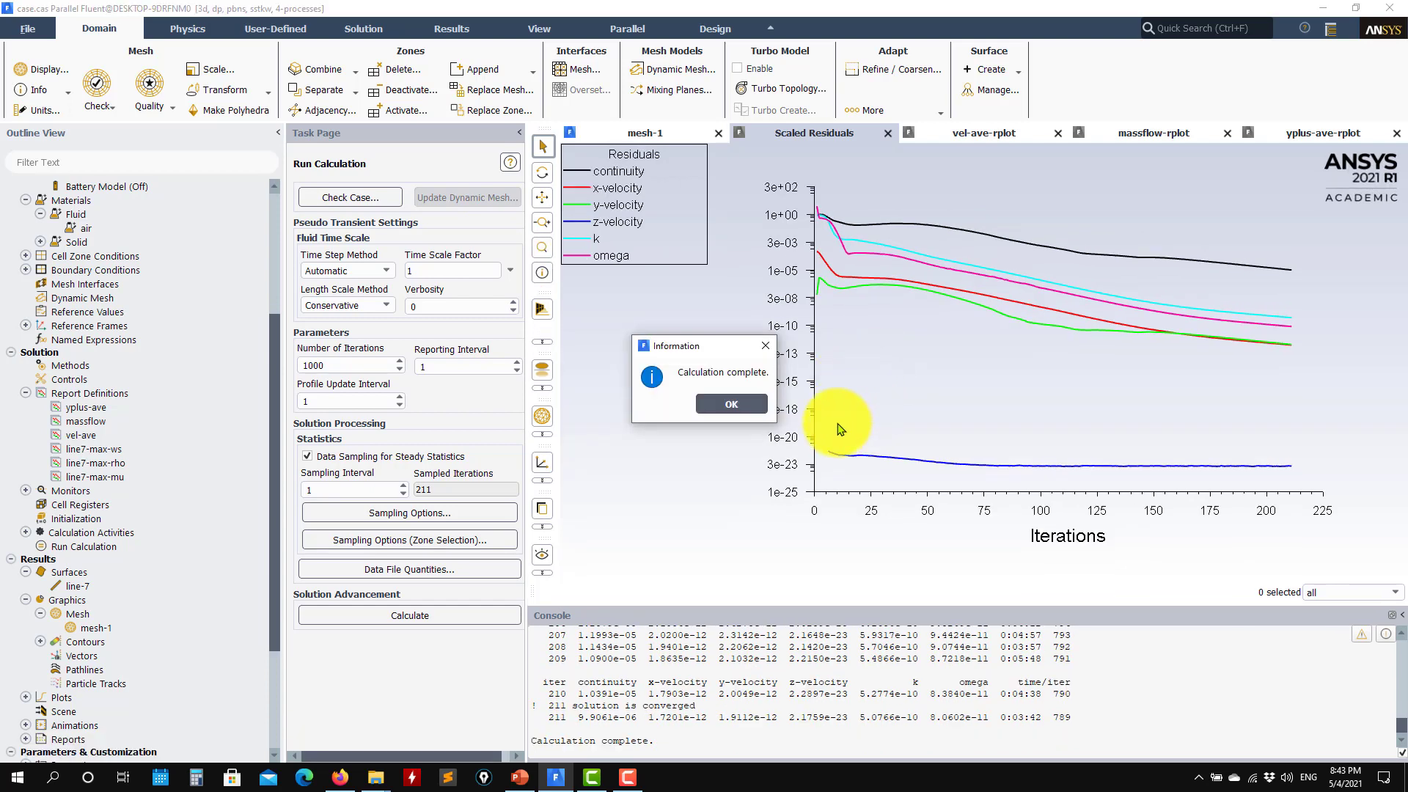
Dismiss the calculation-complete notice and select the final iteration residuals in the console
click(731, 405)
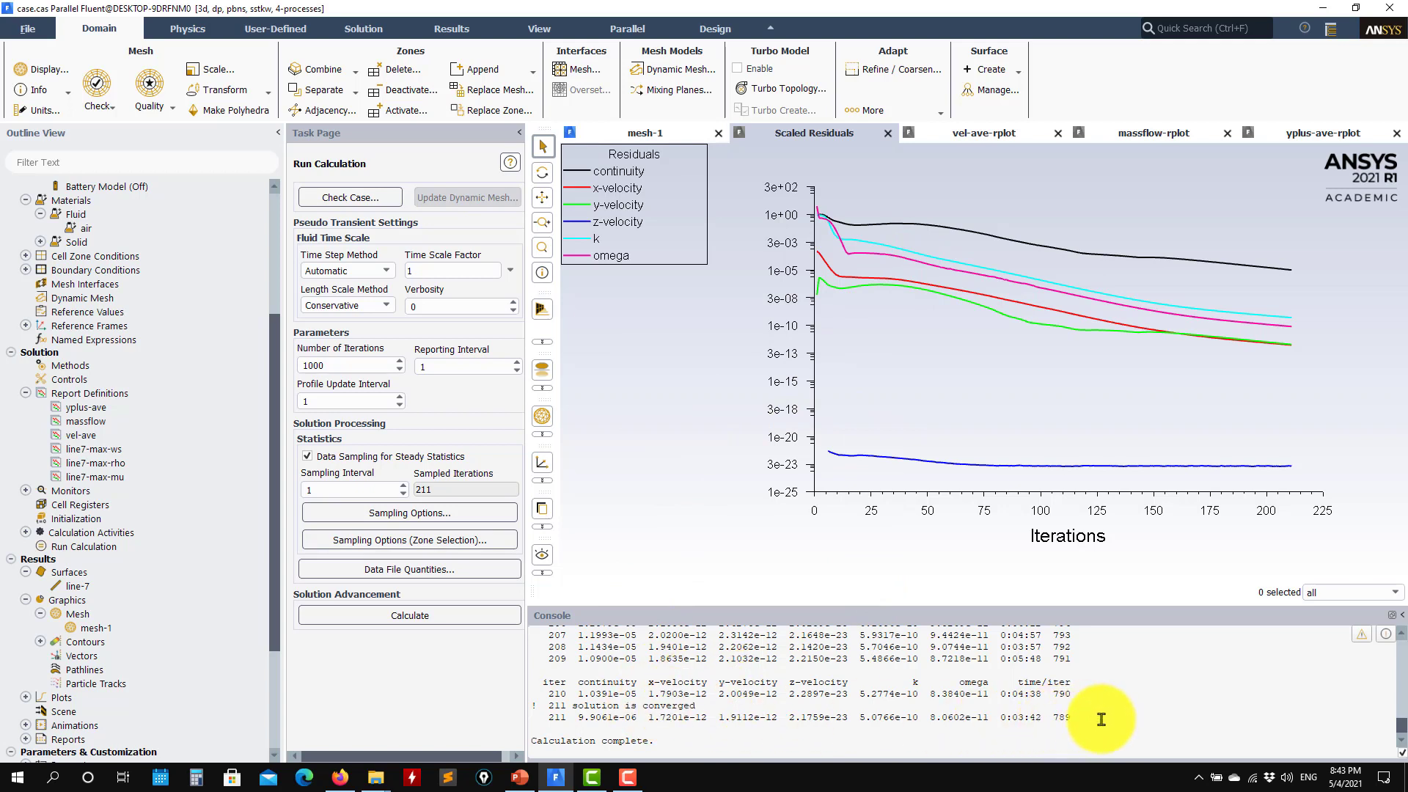
drag(1101, 719, 579, 695)
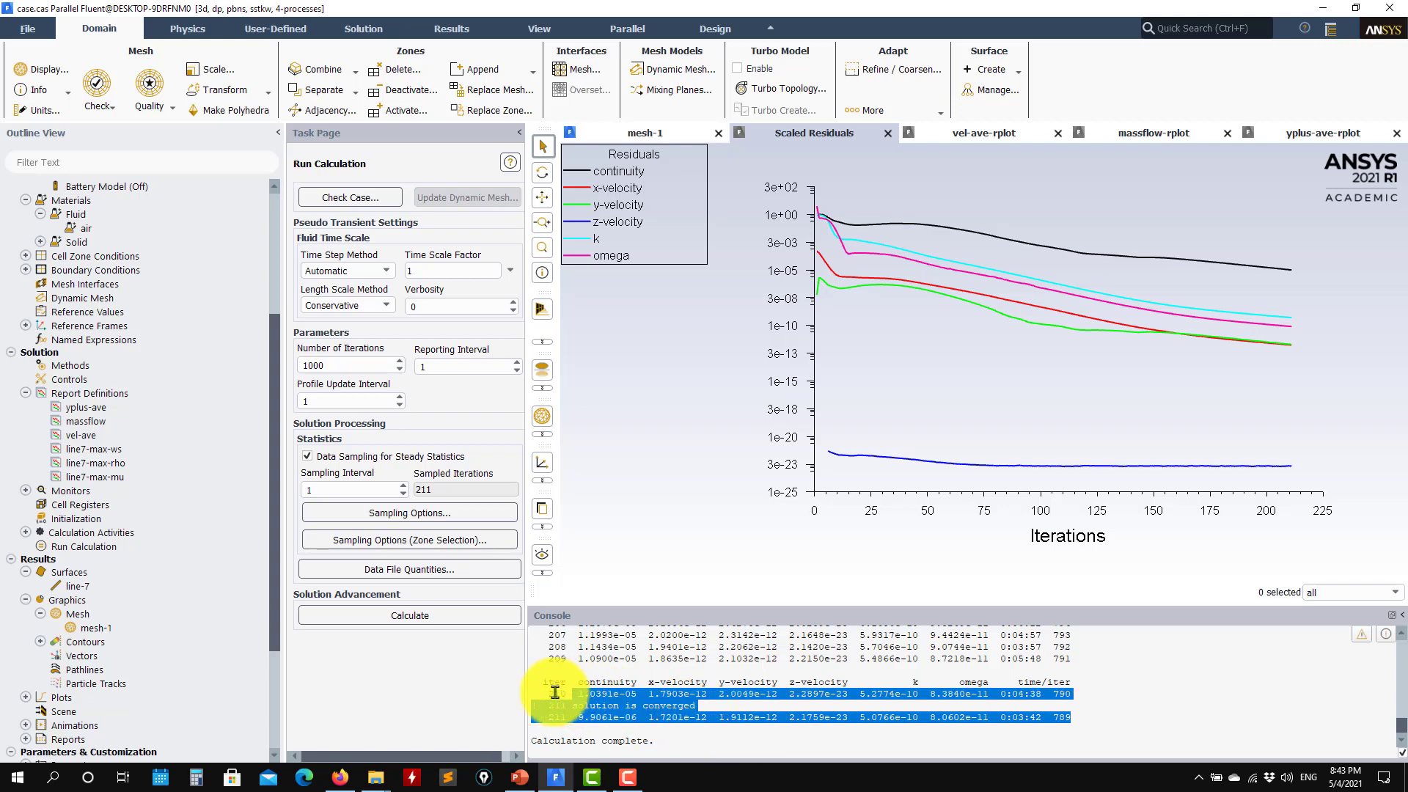
click(600, 719)
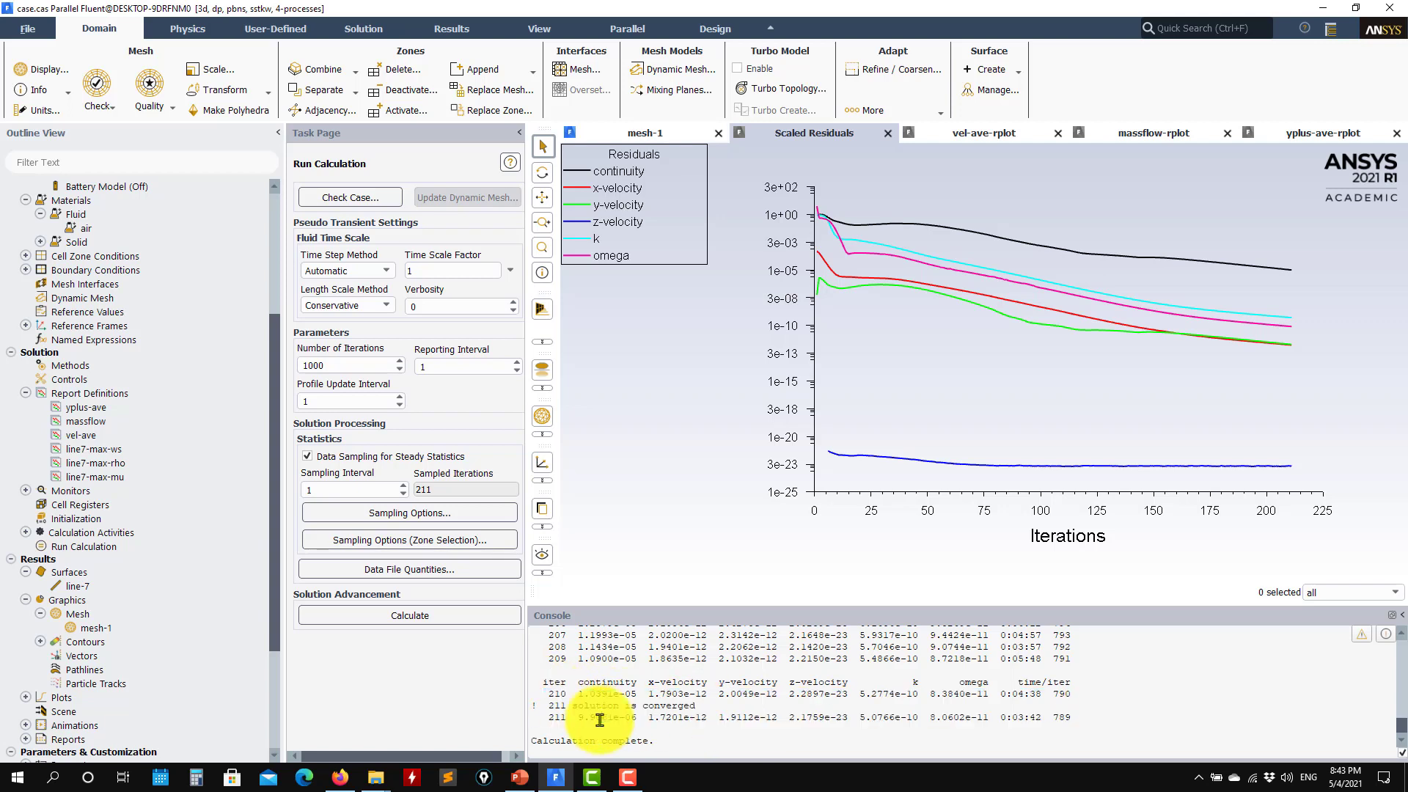
drag(581, 718, 1036, 717)
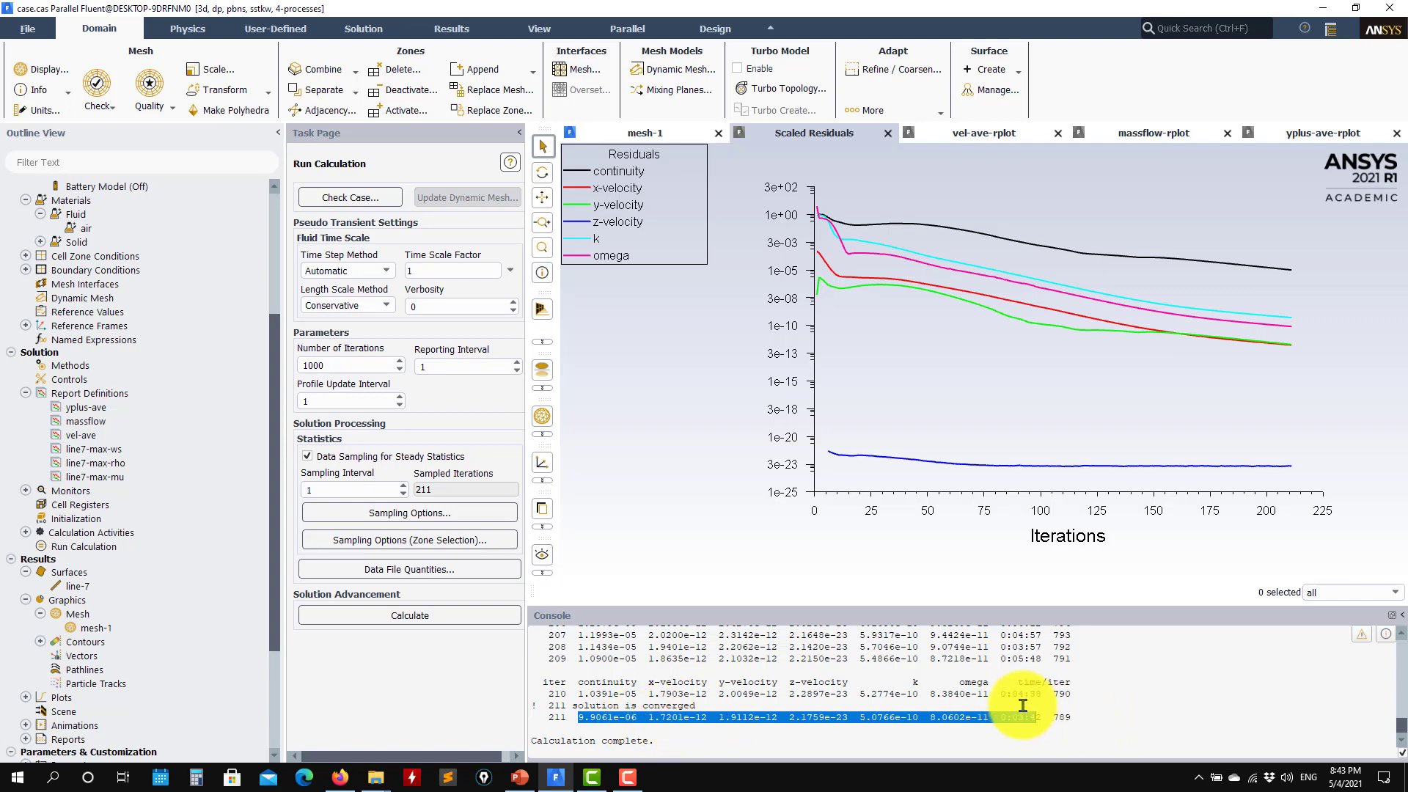
scroll(894, 688, up, 2)
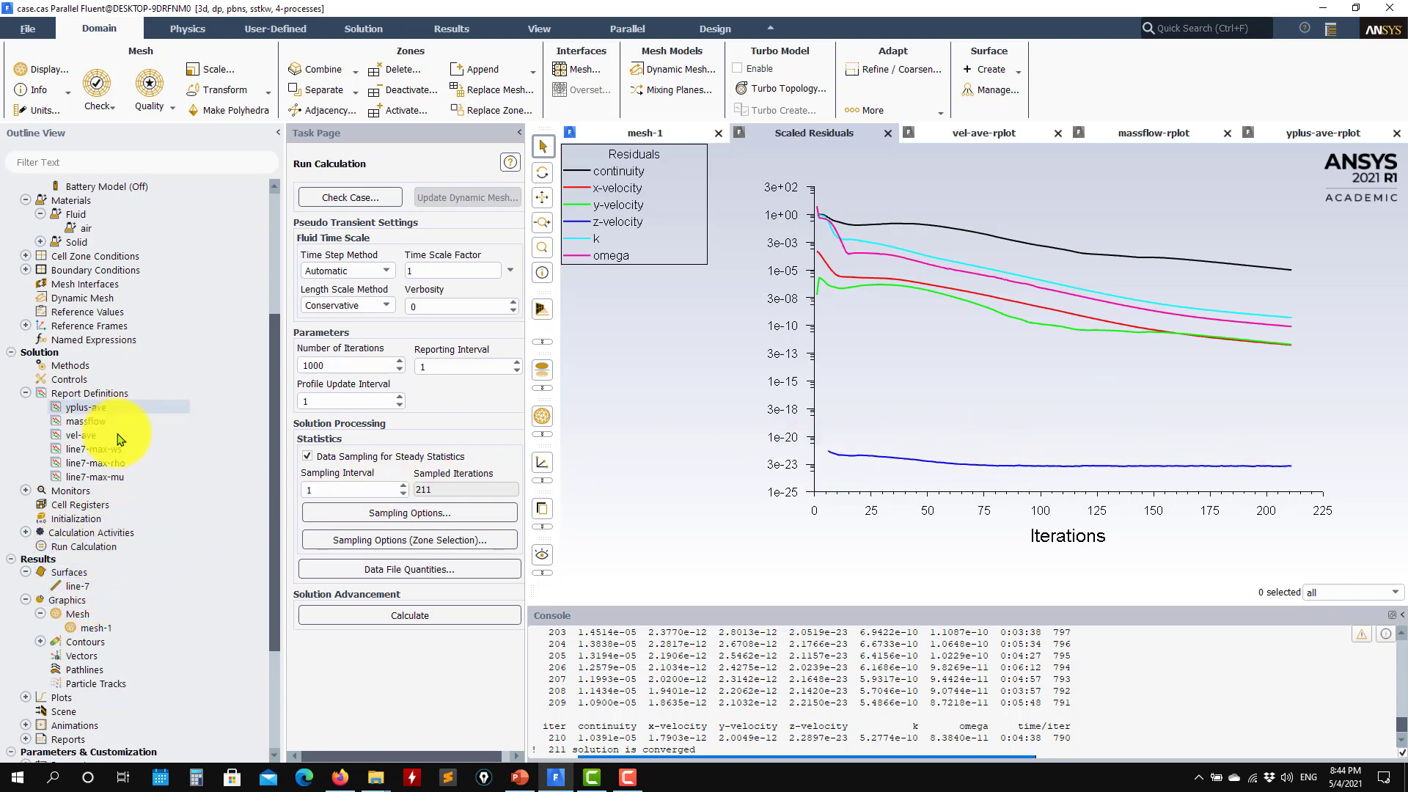
Remove z-velocity from Residual Monitors, redraw with continuity, x/y-velocity, k and omega, and apply
click(26, 490)
double_click(83, 505)
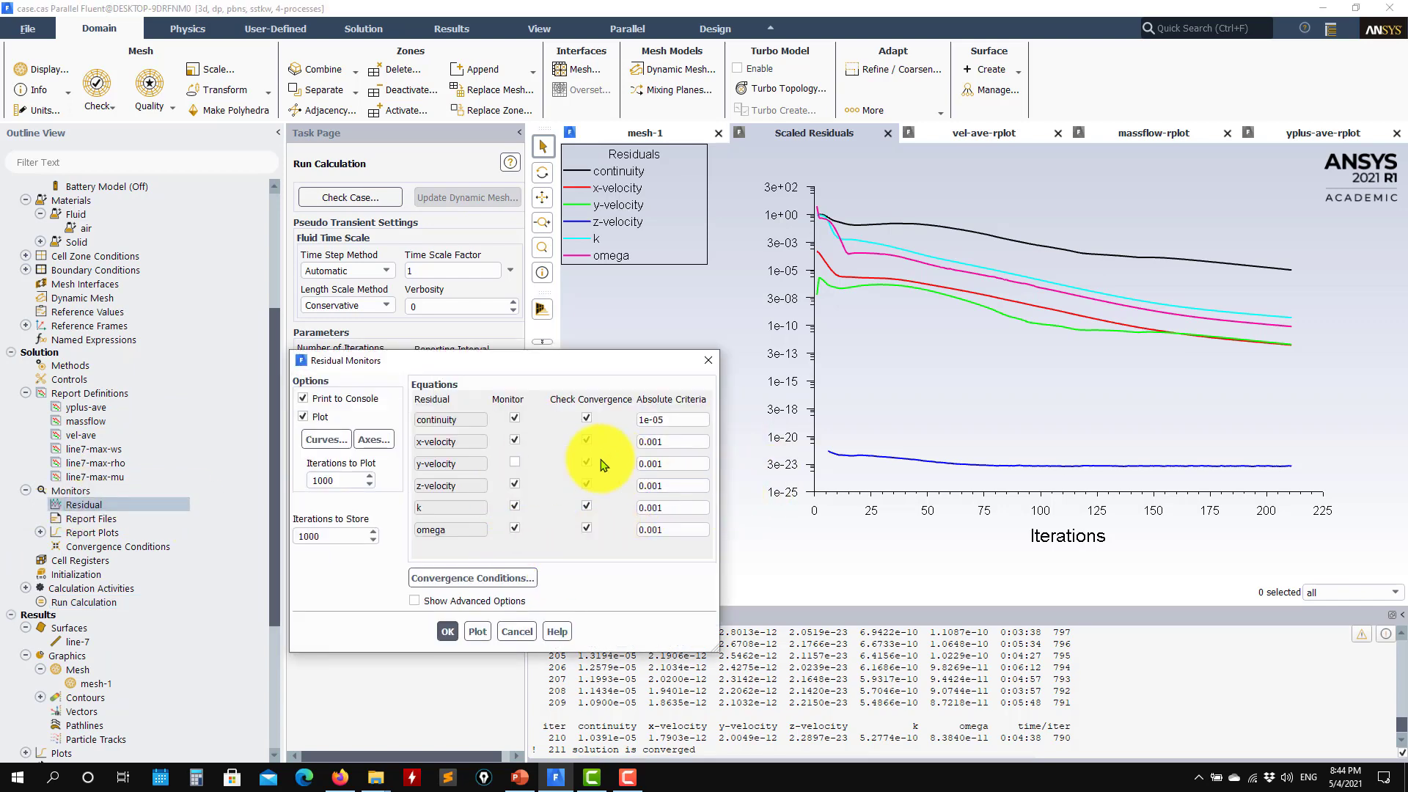
click(478, 631)
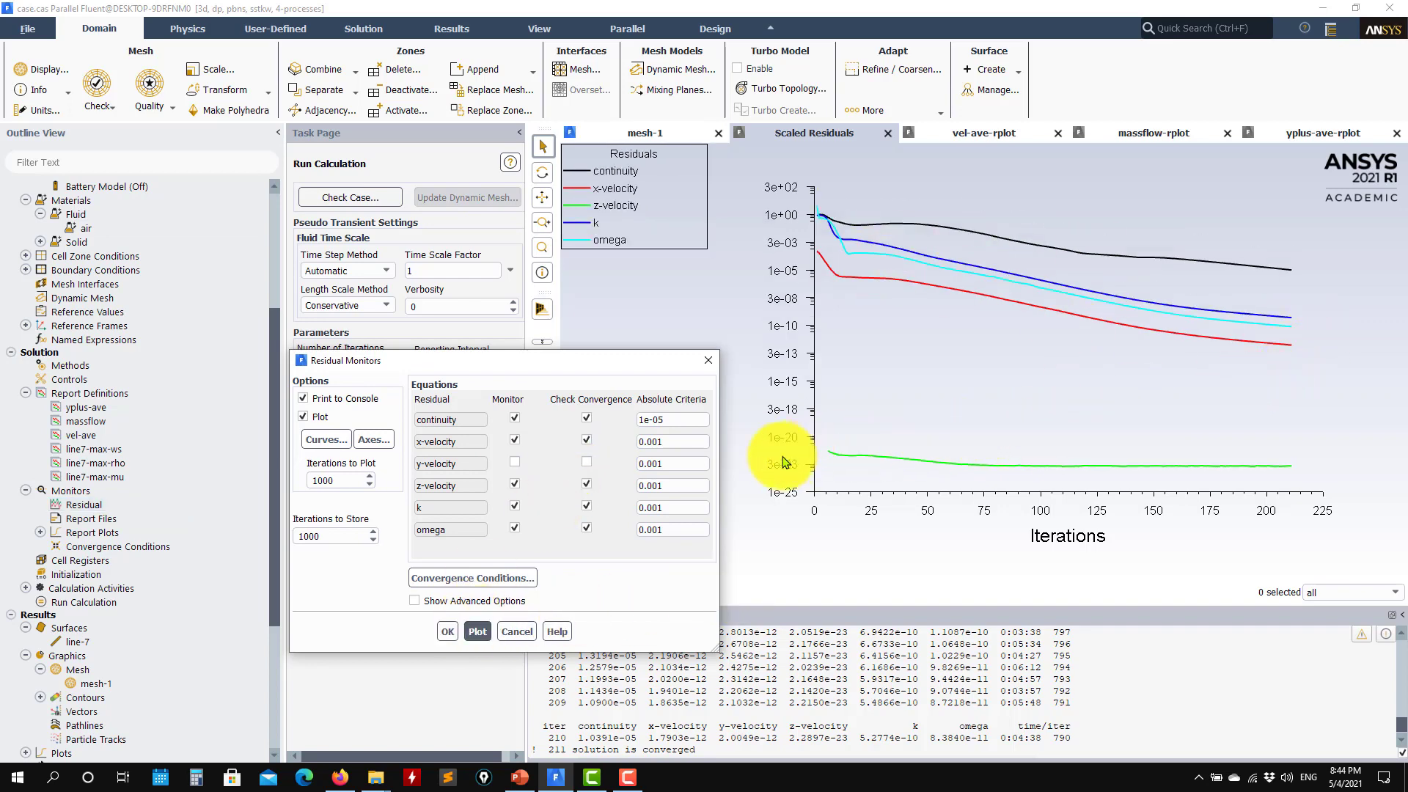
click(514, 483)
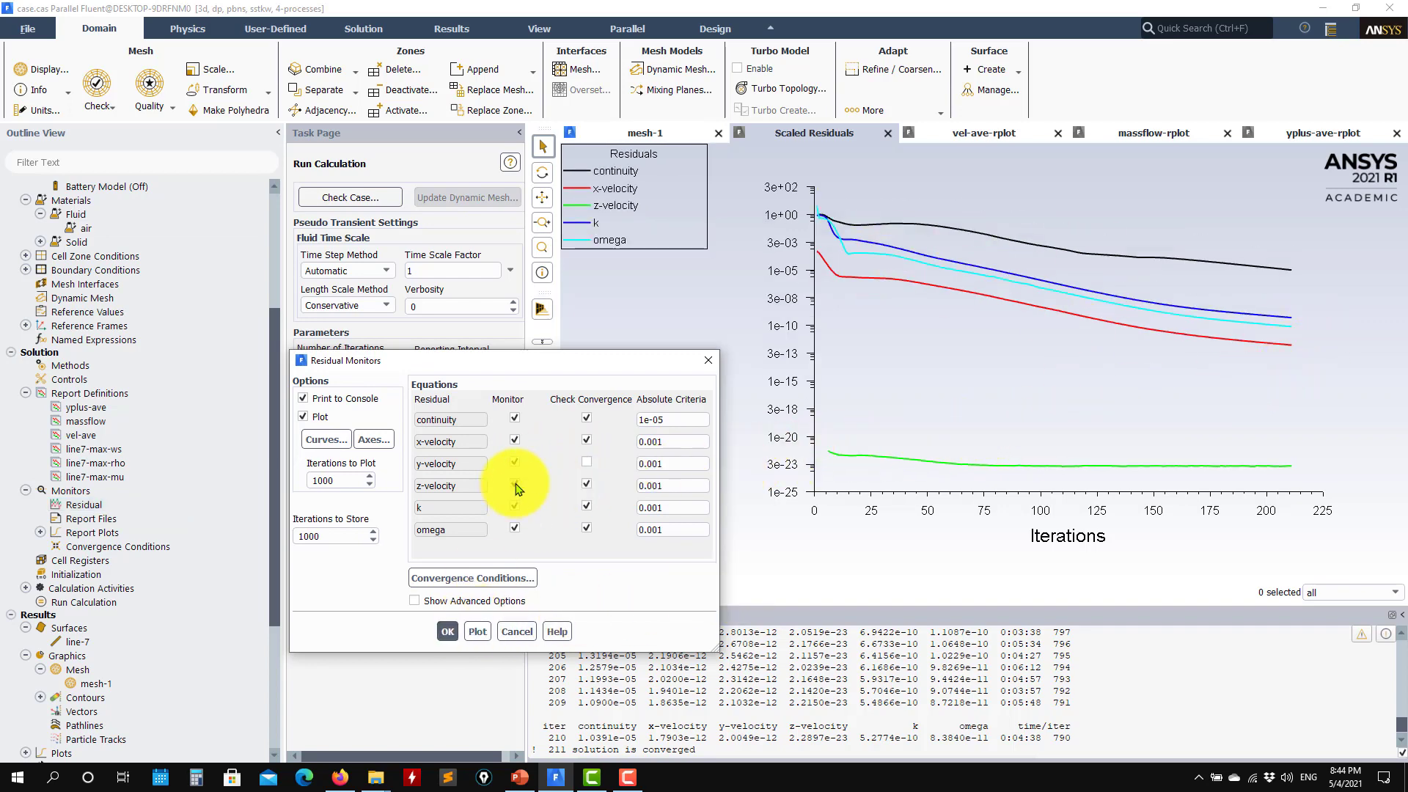
click(473, 634)
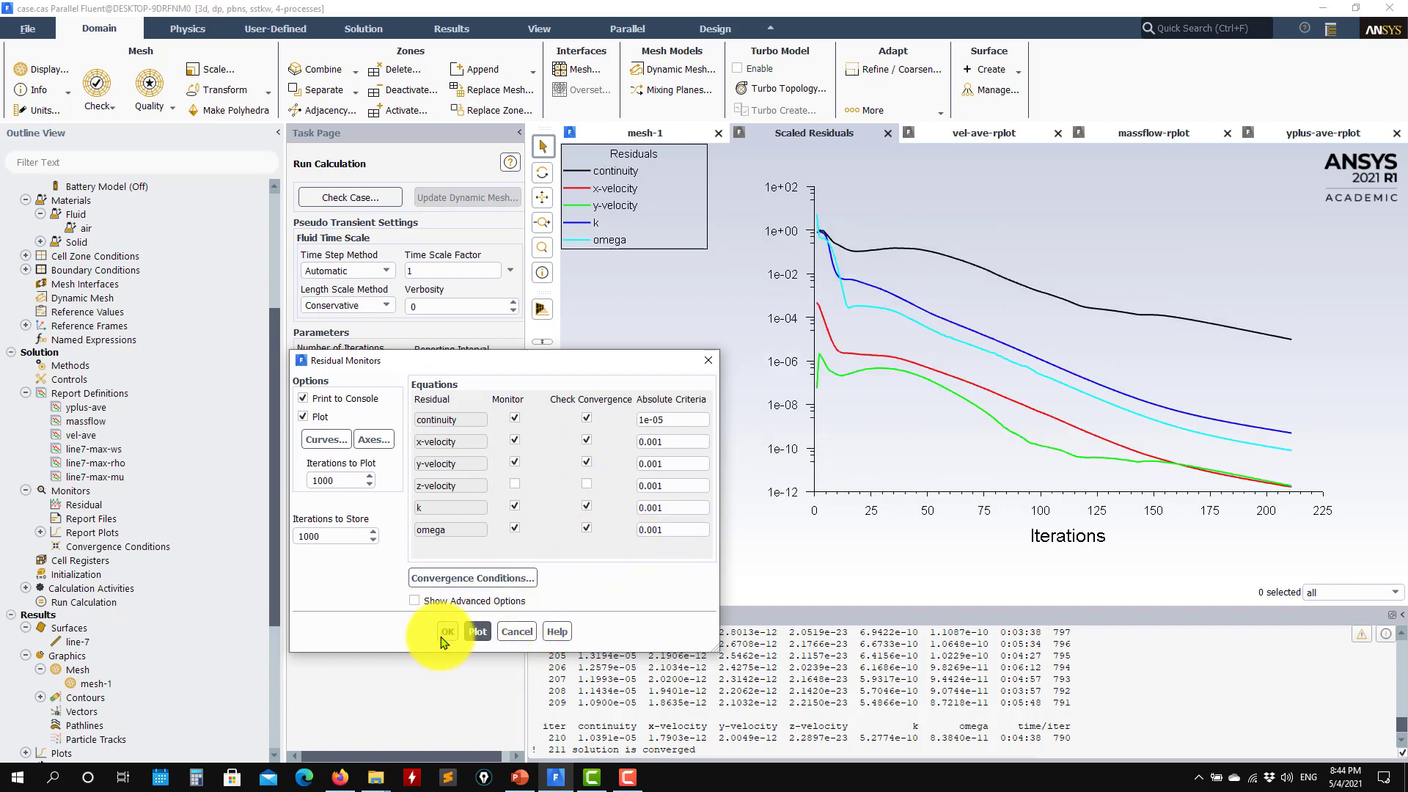
click(449, 631)
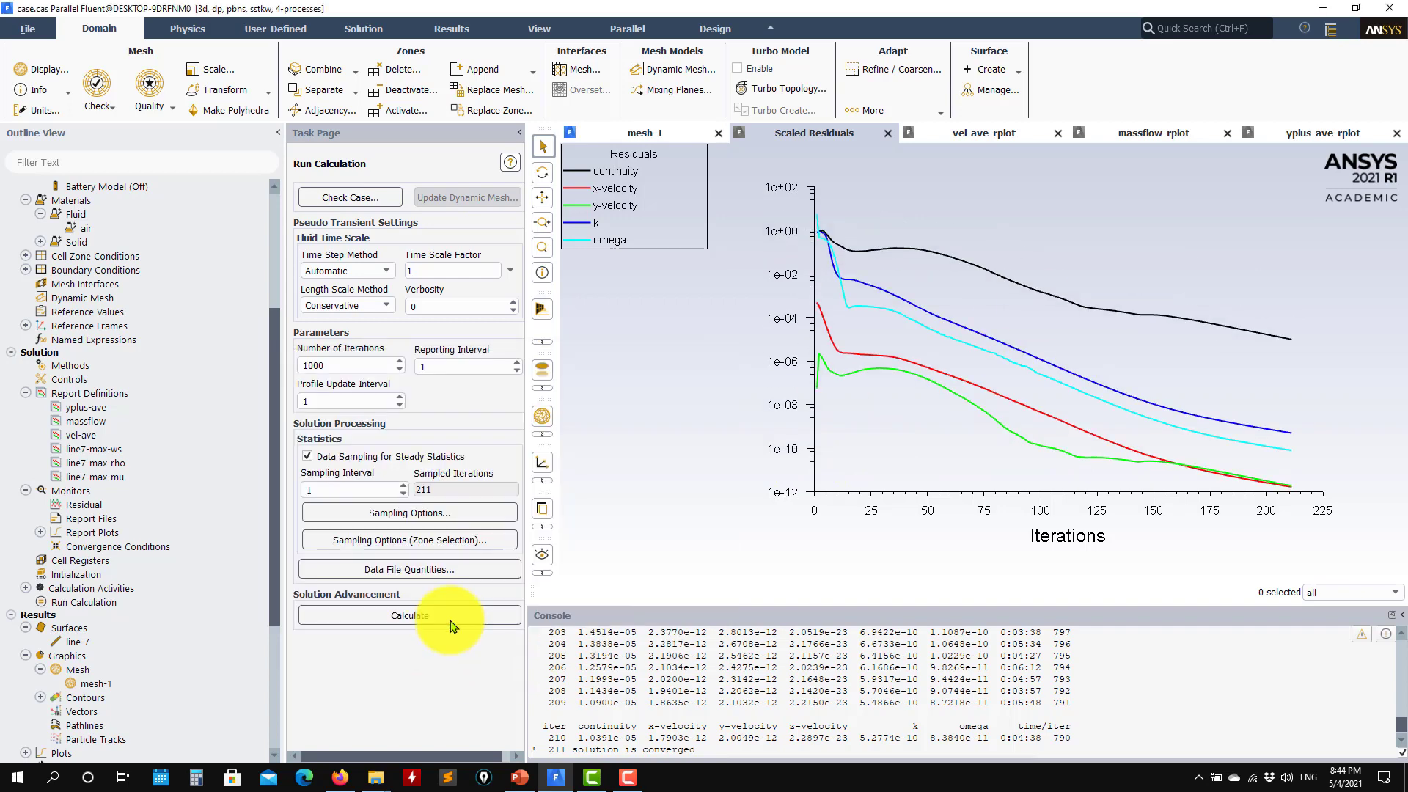
Review the velocity average, mass flow rate and y-plus average monitor histories
click(976, 134)
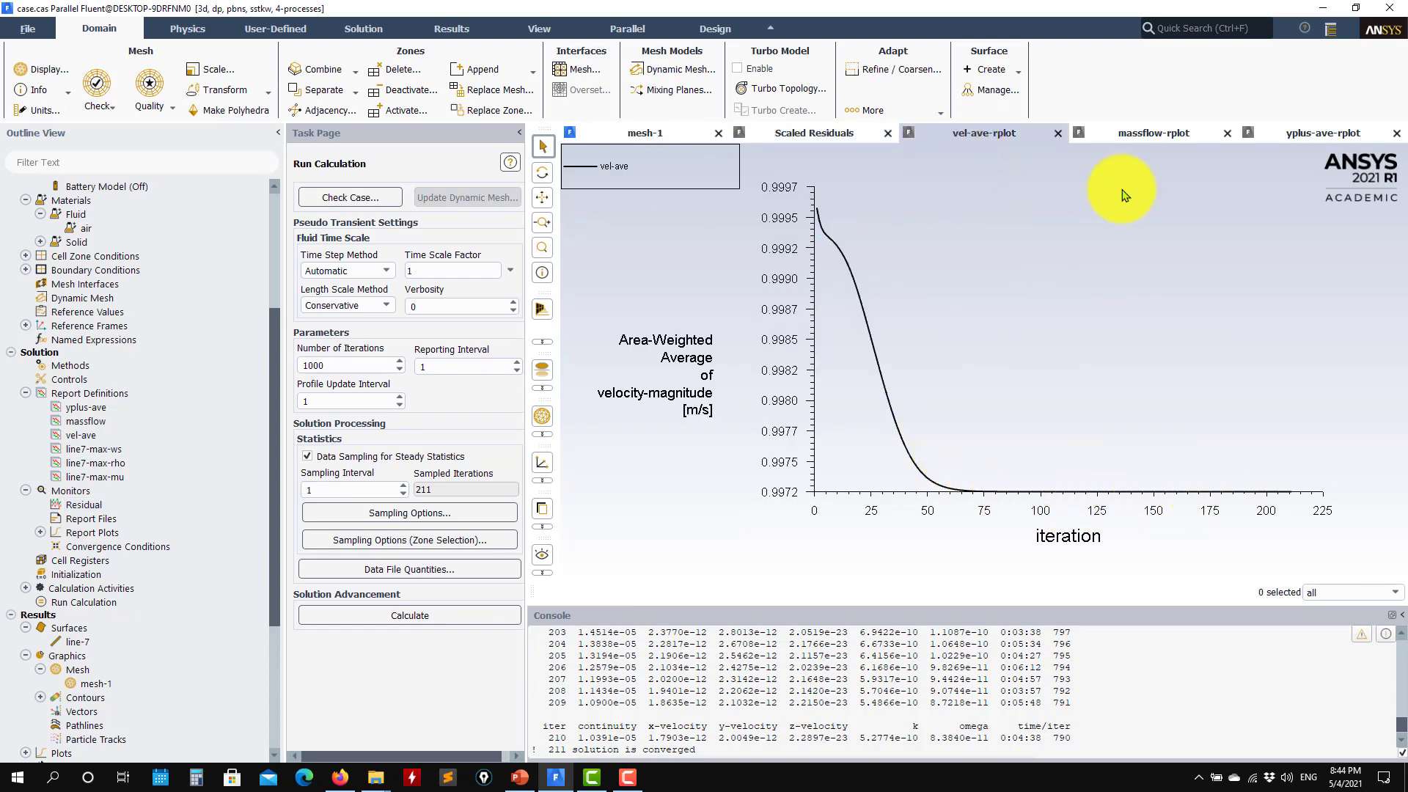
click(1151, 133)
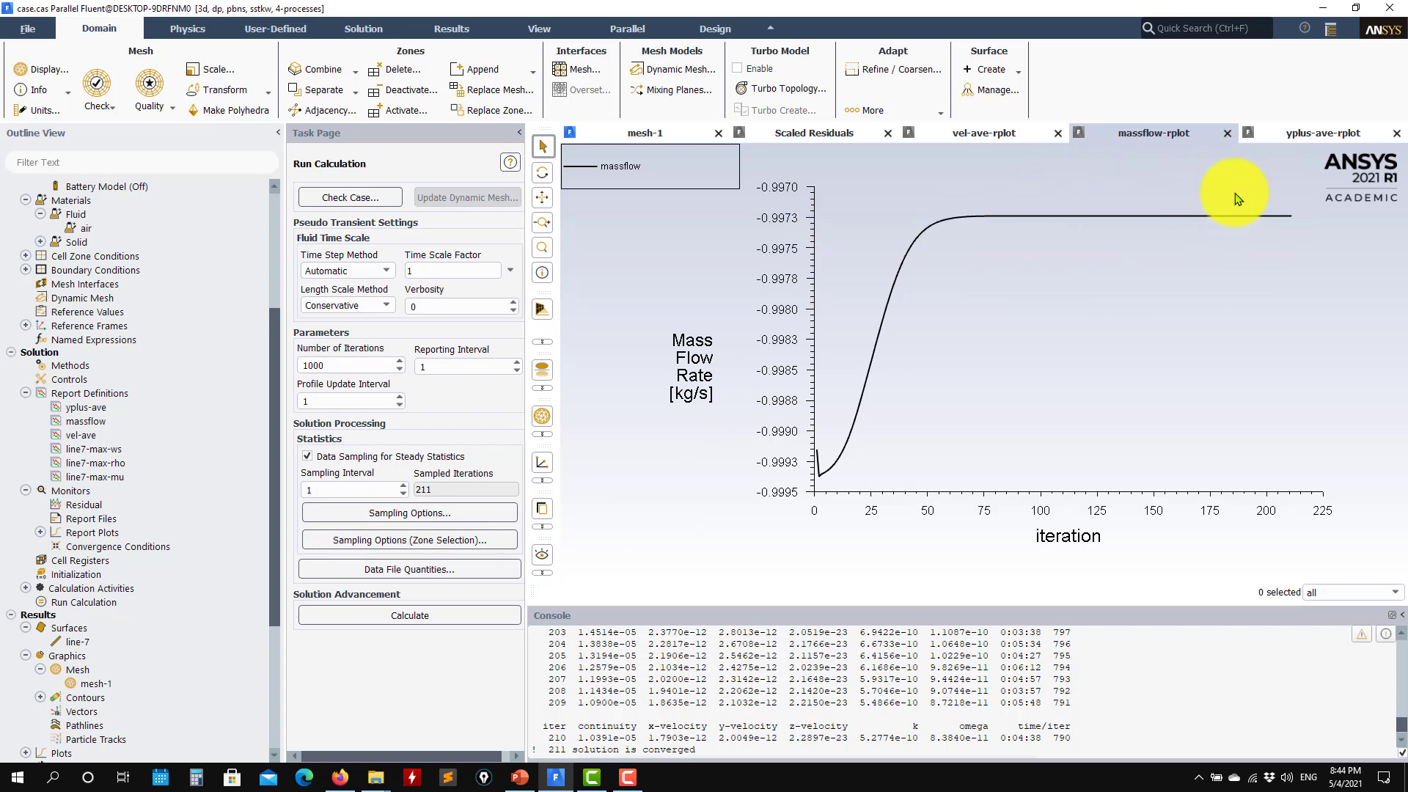
click(1312, 144)
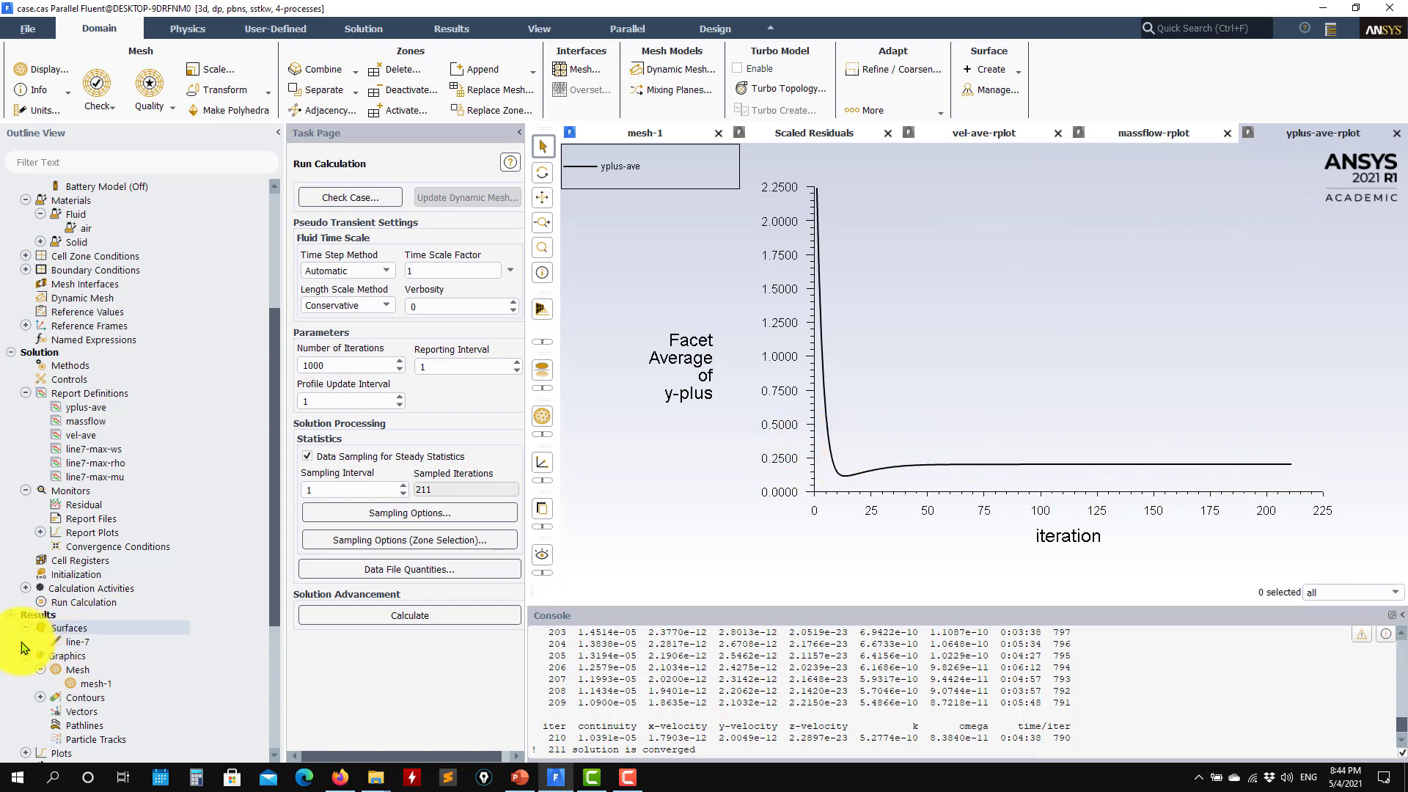
Open the Flux Reports dialog for Mass Flow Rate from Results > Reports
scroll(52, 641, down, 5)
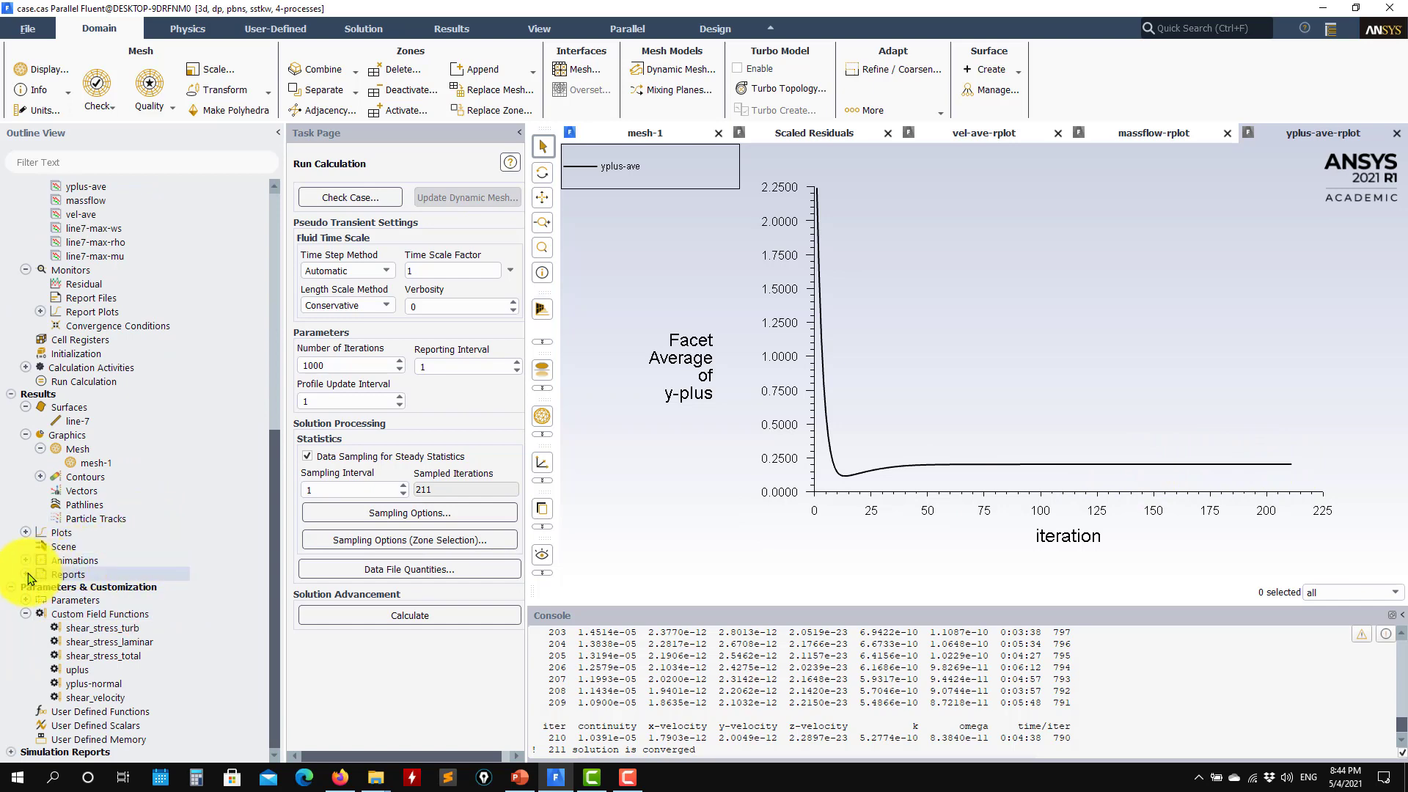
double_click(68, 574)
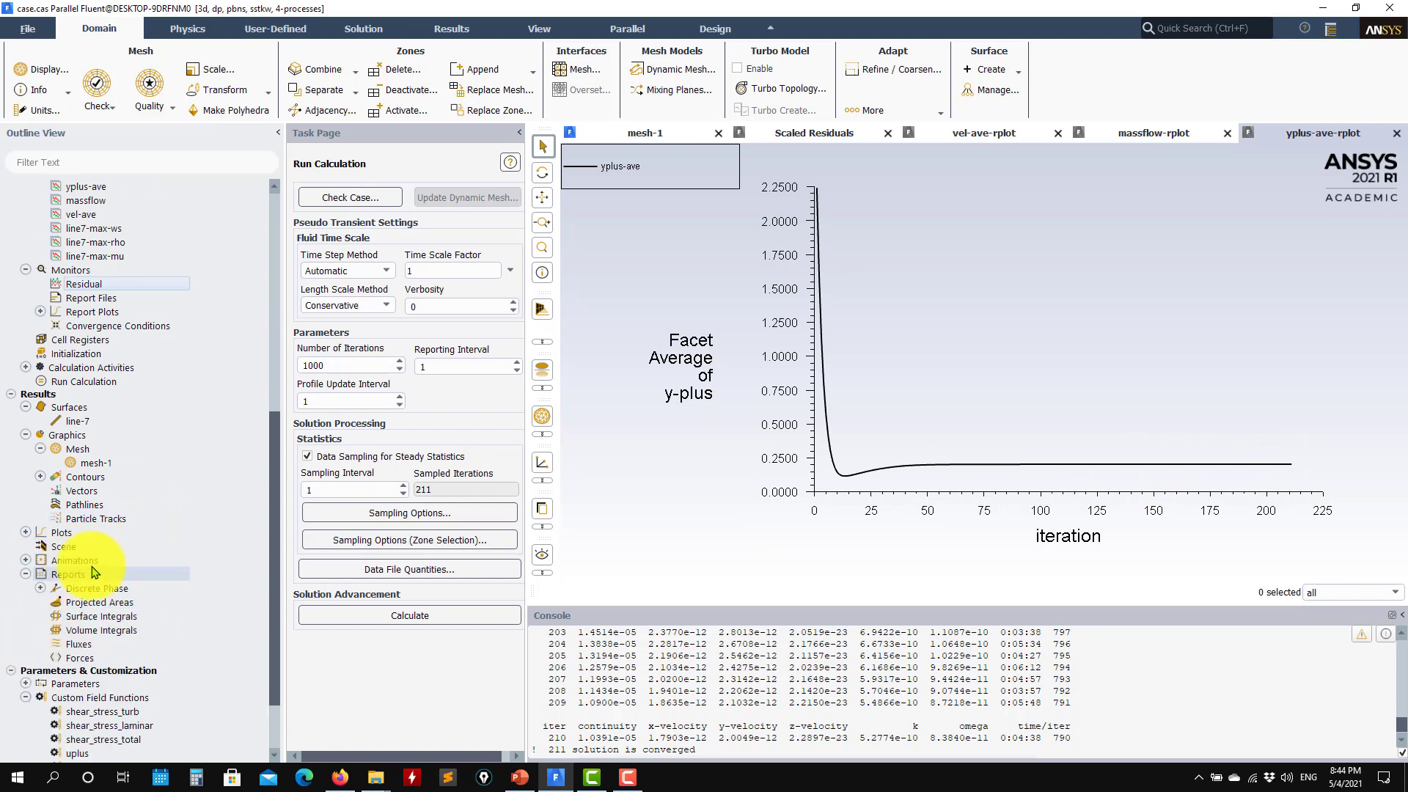
double_click(81, 645)
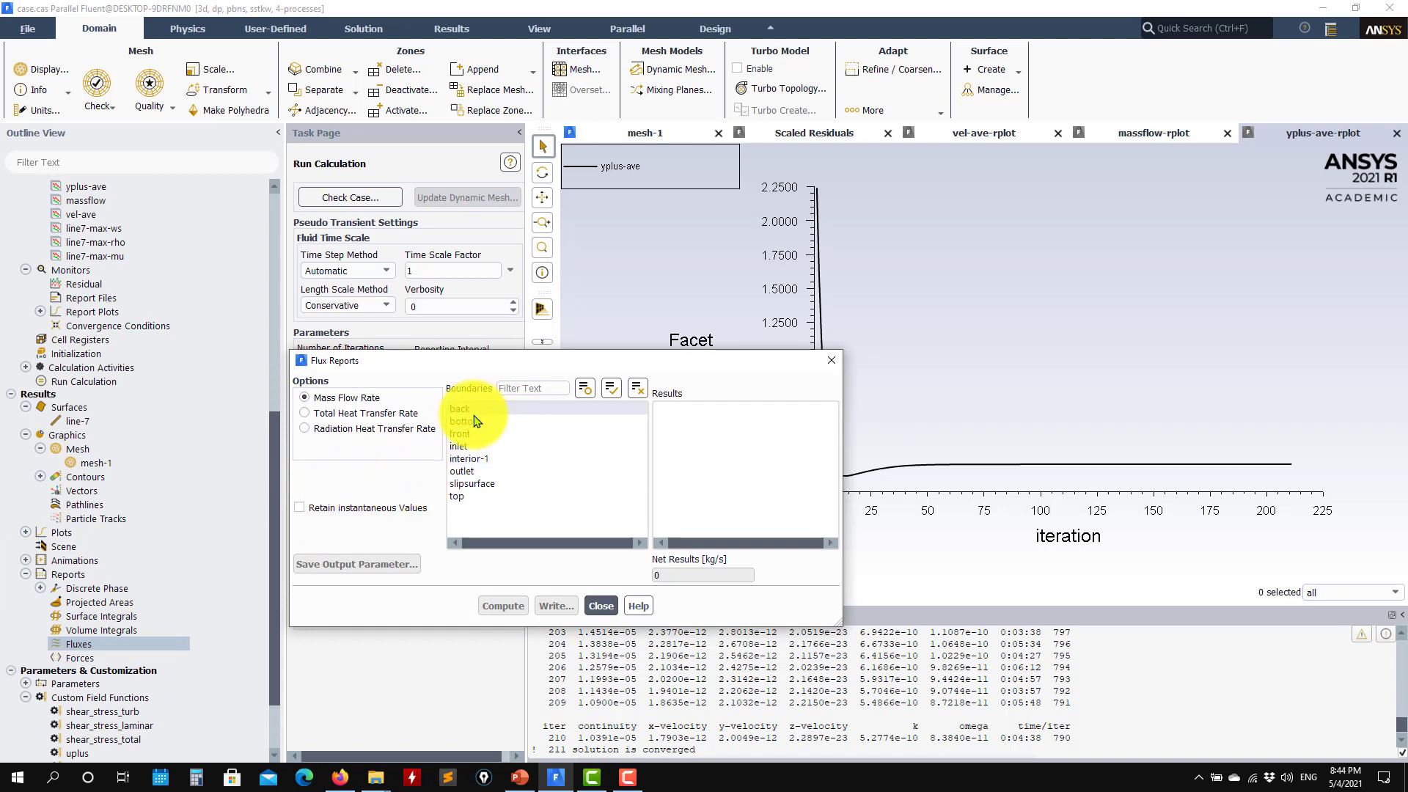
Compute the inlet and outlet mass flux (net 0.00276 kg/s), then expand the saved contour plots
click(475, 445)
click(471, 471)
click(488, 600)
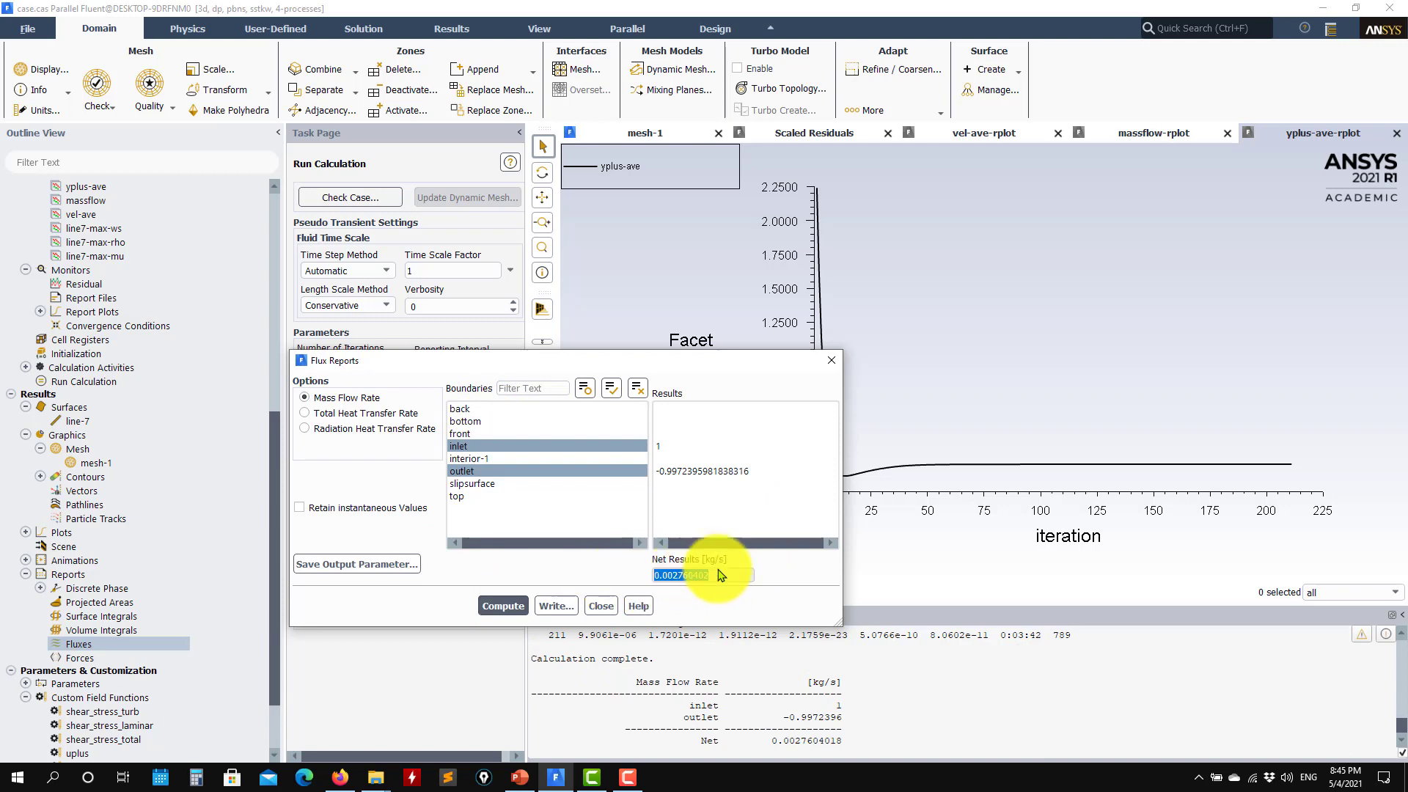
click(600, 607)
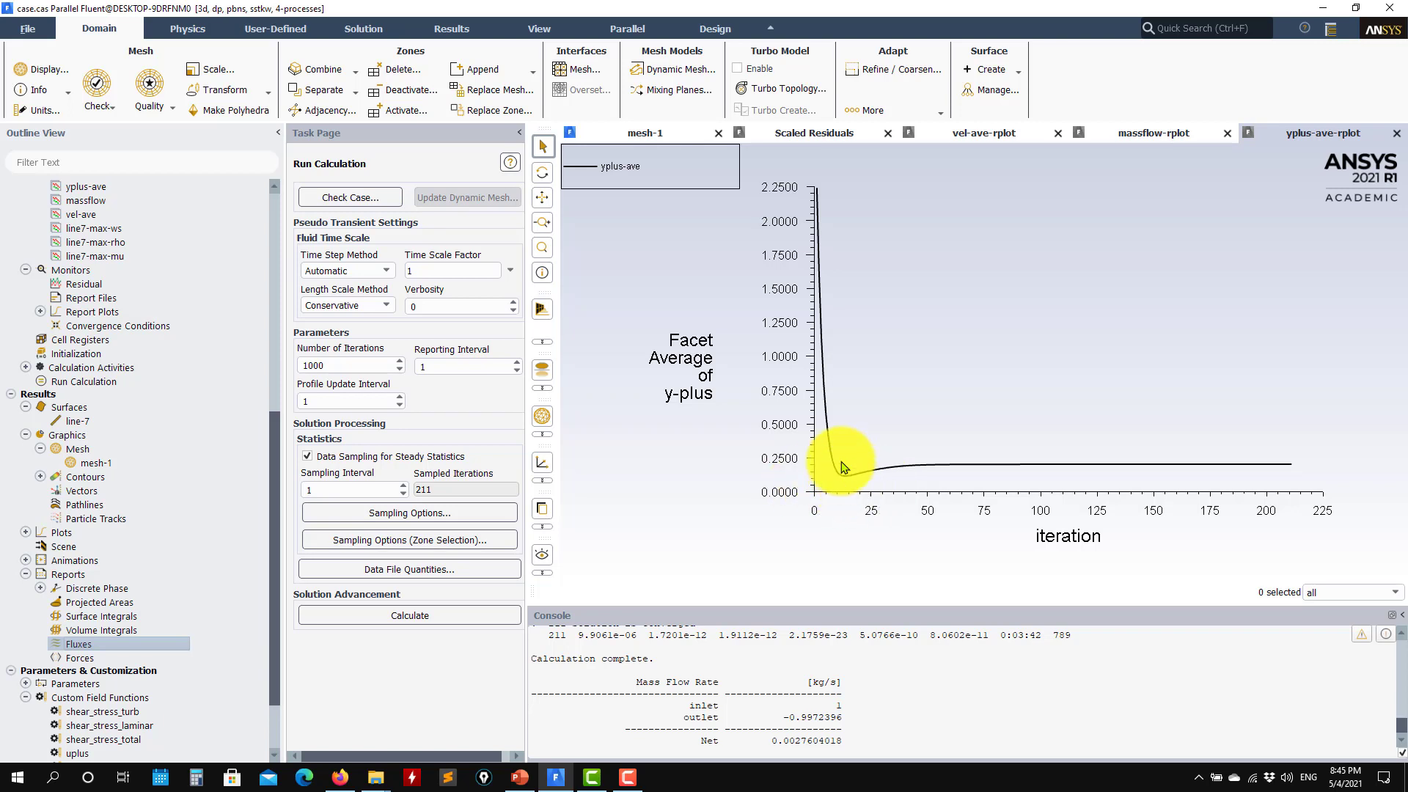
click(40, 477)
Display contour-1 velocity magnitude on the back and bottom walls in an oblique view
double_click(159, 492)
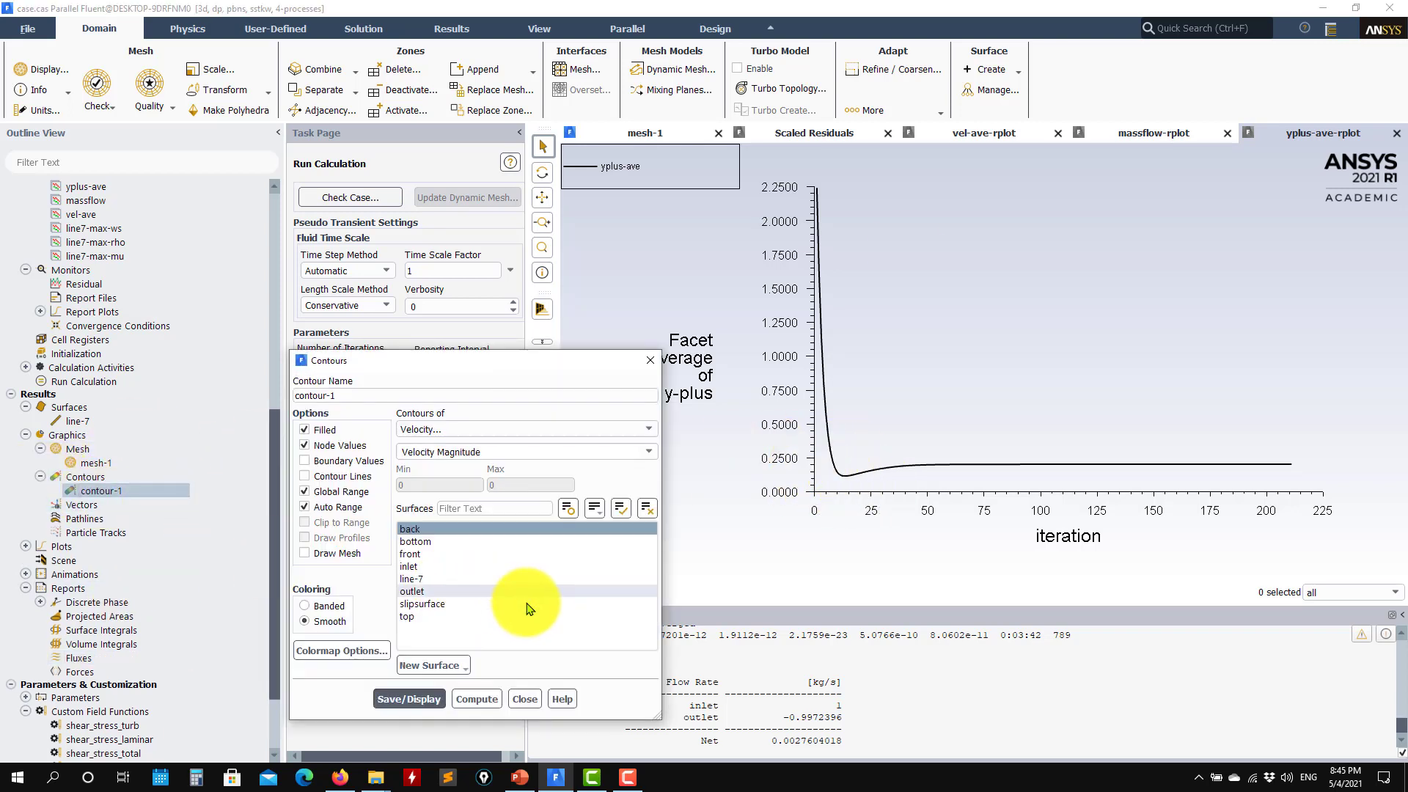
click(415, 541)
click(396, 698)
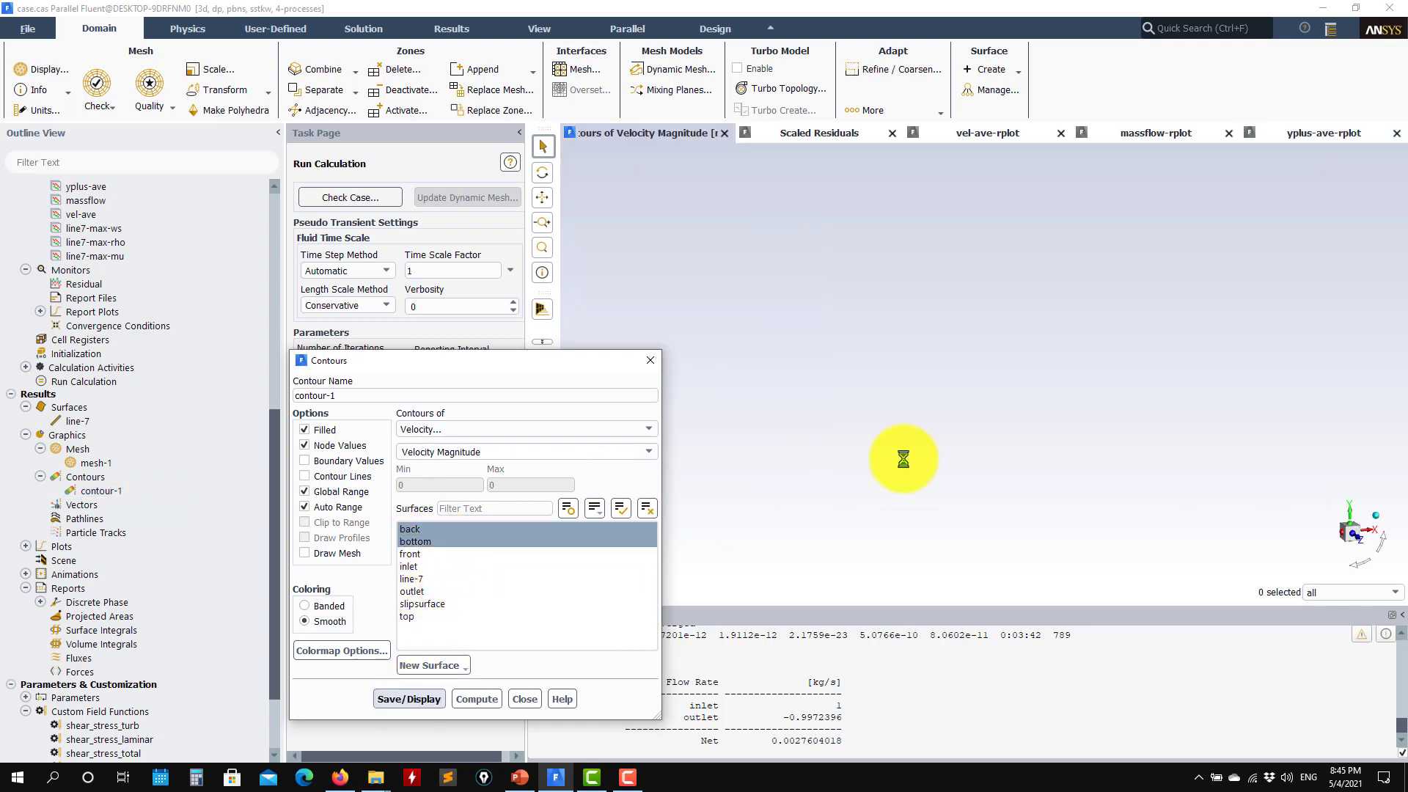
scroll(932, 485, down, 5)
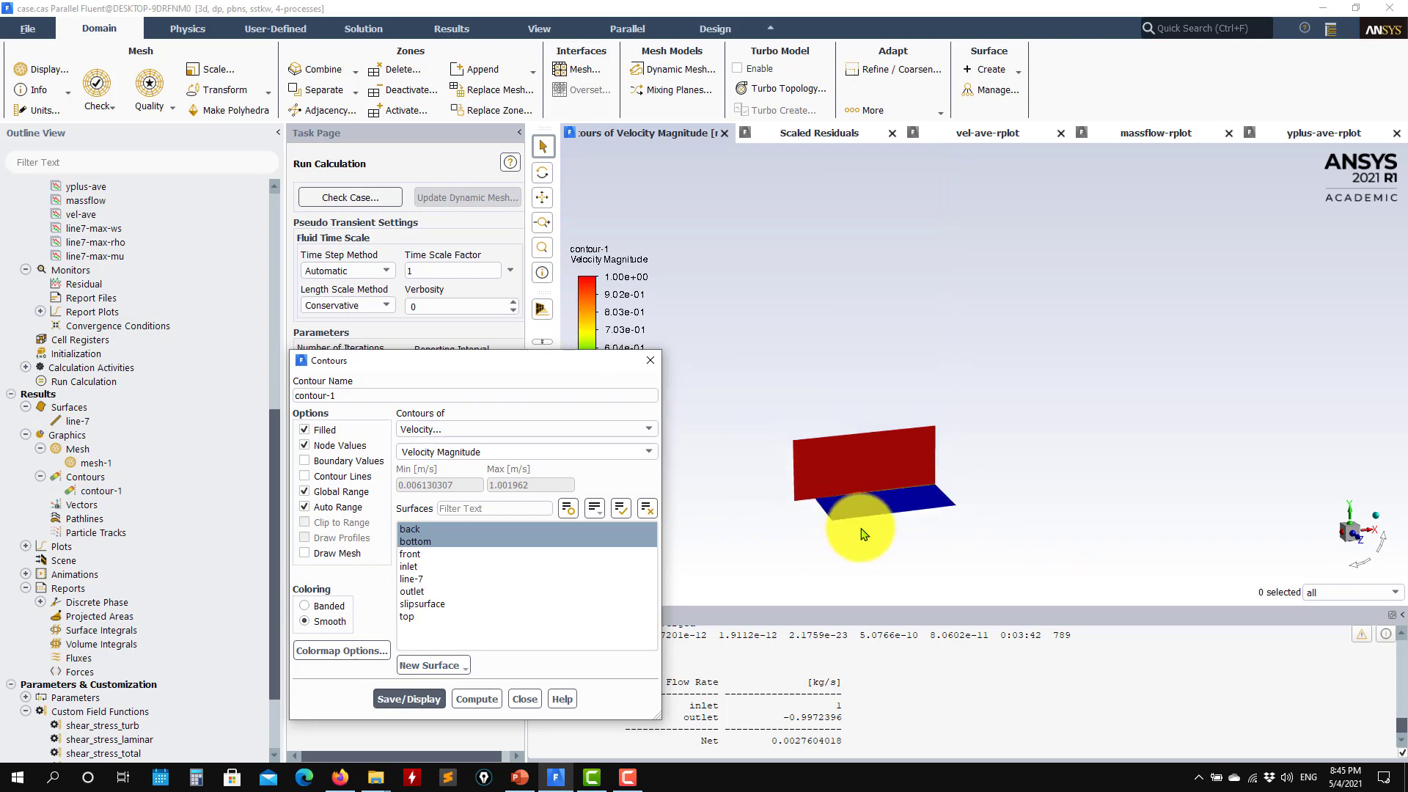
middle_drag(861, 530, 976, 579)
scroll(932, 554, up, 3)
scroll(933, 558, up, 3)
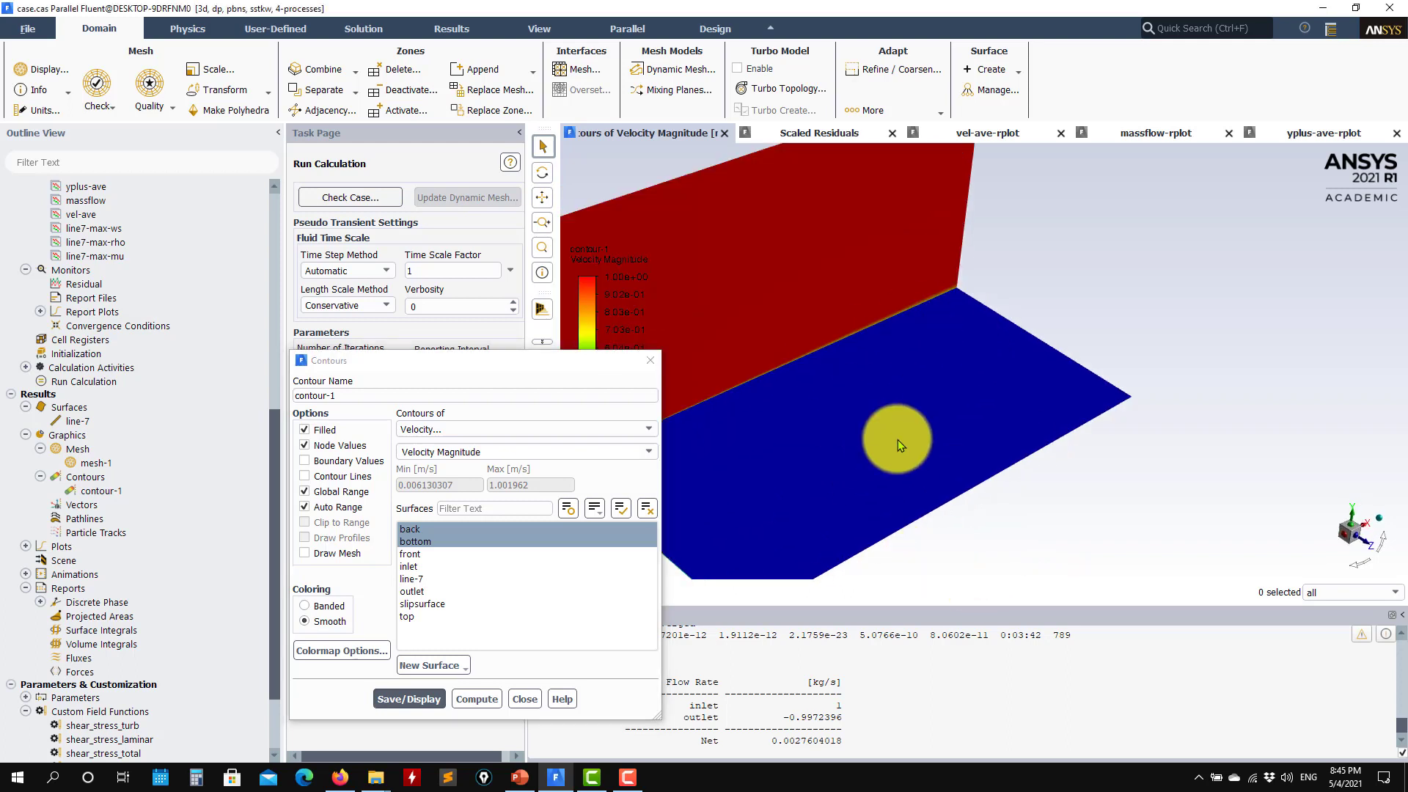
scroll(897, 439, up, 2)
Switch contour-1 to Turbulence > Wall Yplus and display it
click(648, 429)
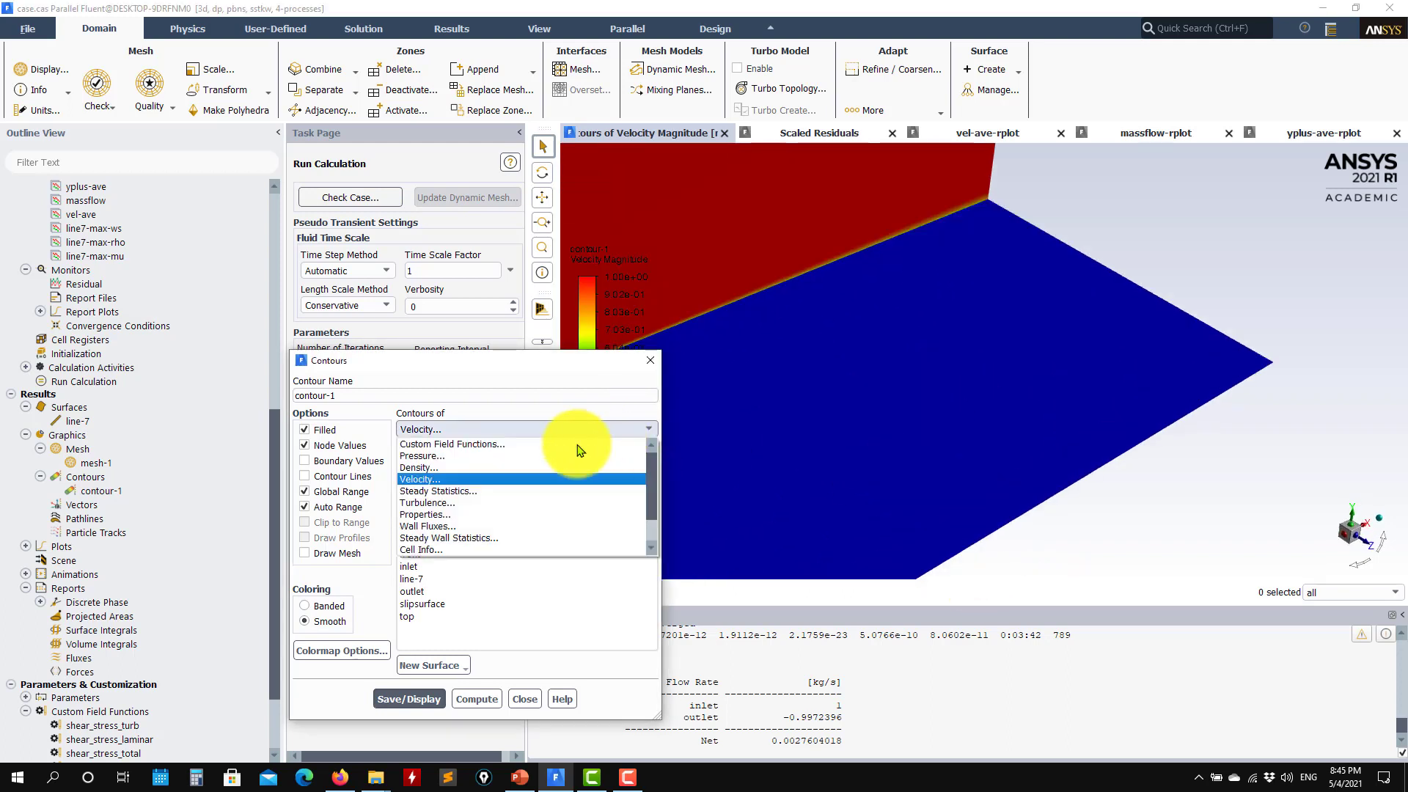
click(426, 502)
click(645, 452)
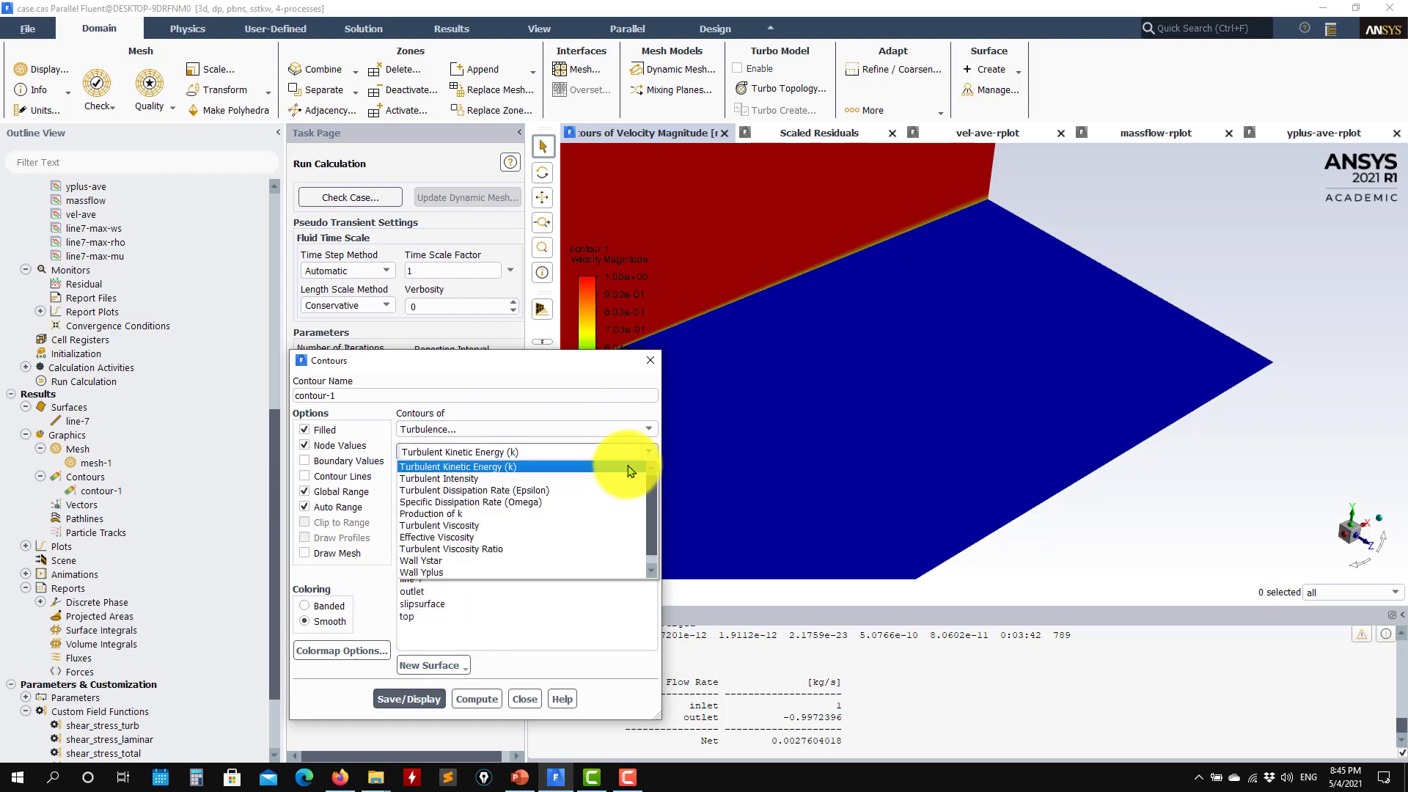
click(429, 572)
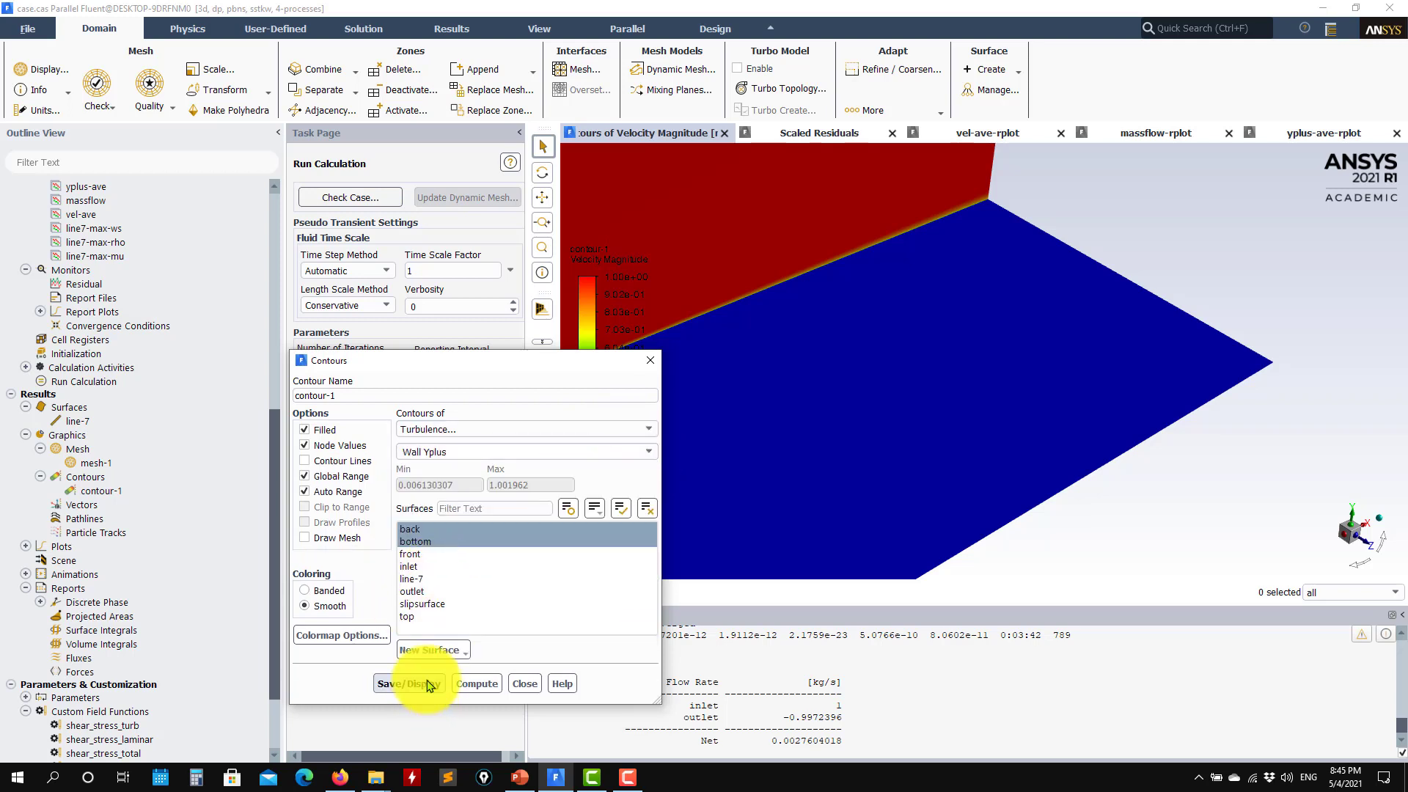
click(430, 684)
scroll(806, 499, down, 3)
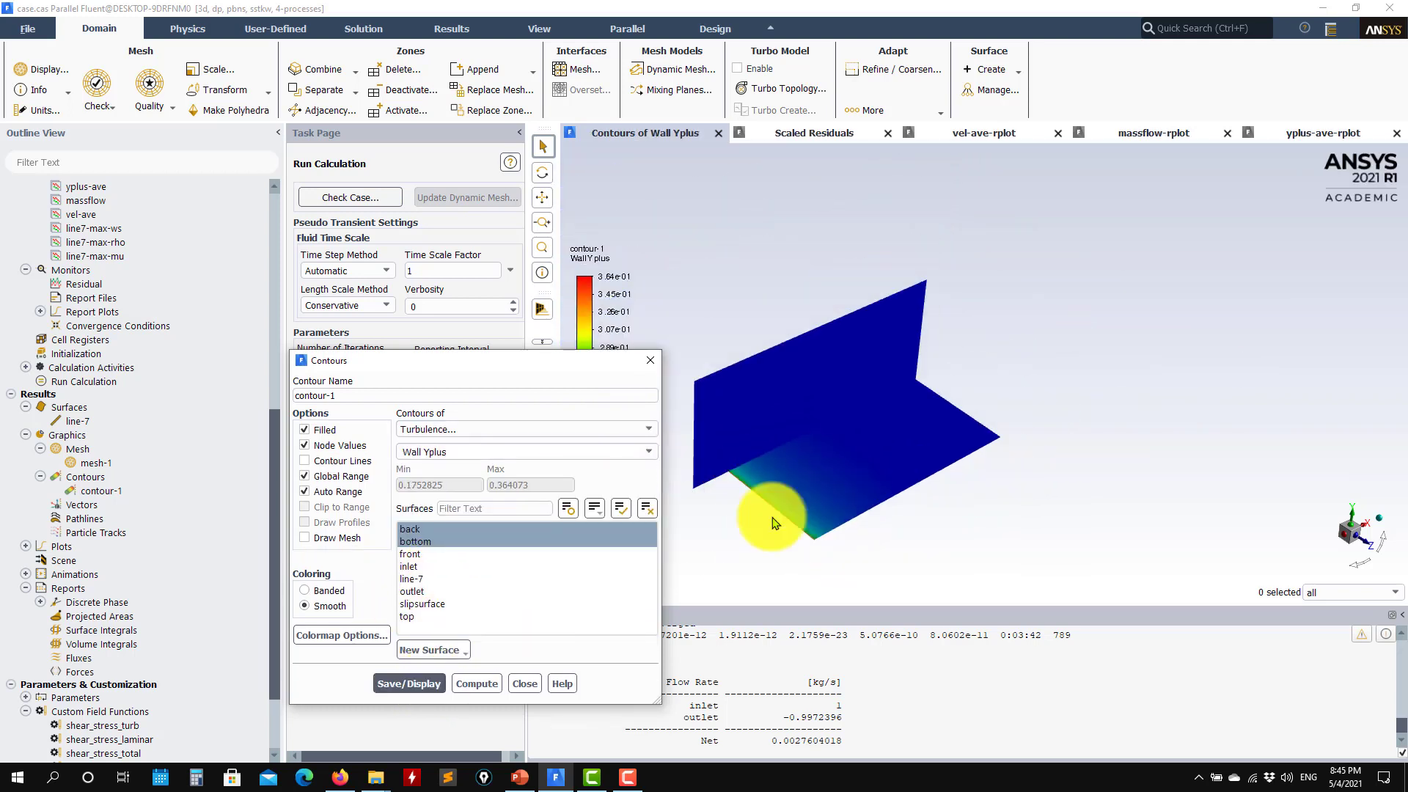
Display the static pressure contour, viewing the walls edge-on
click(648, 429)
click(477, 455)
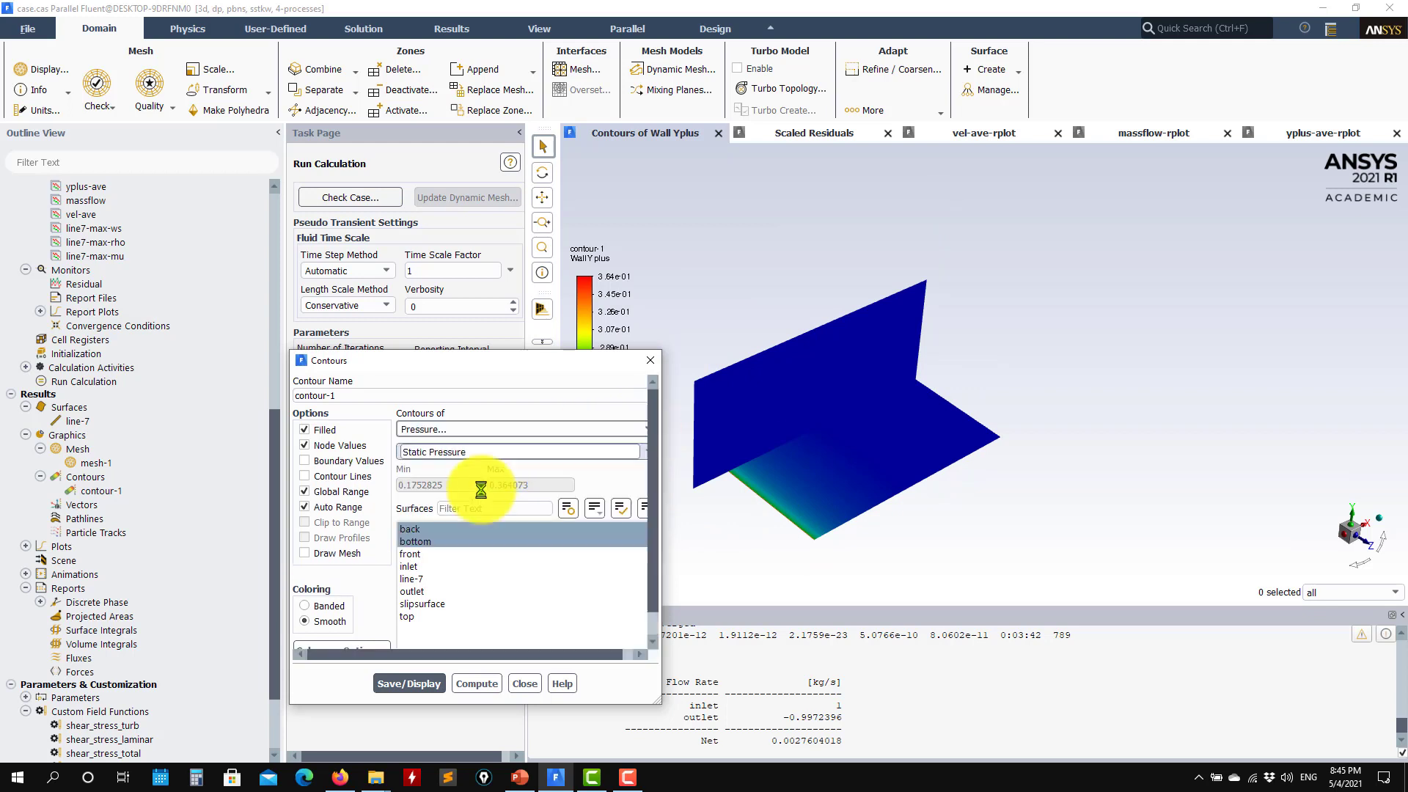
click(424, 699)
scroll(781, 557, up, 3)
drag(779, 558, 953, 432)
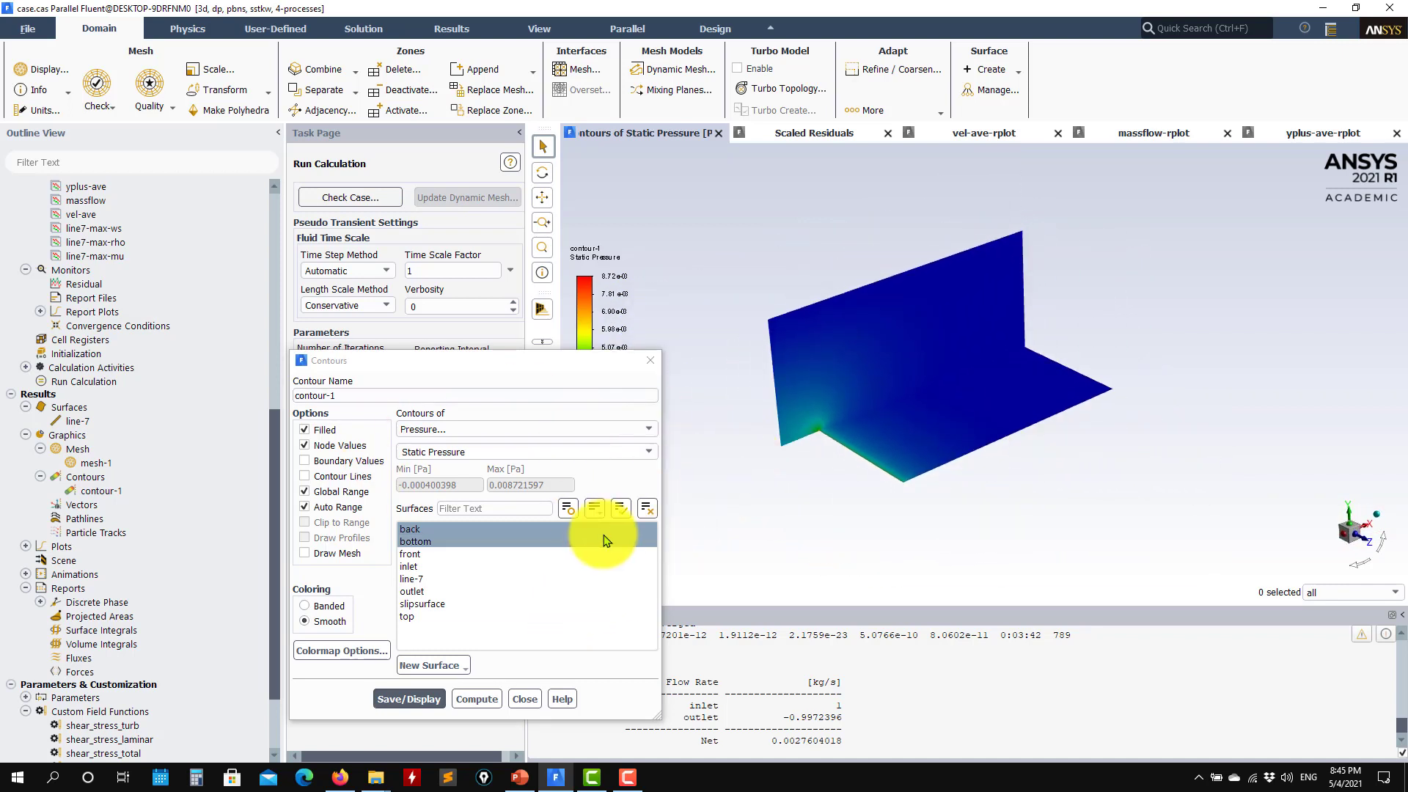
Plot Turbulent Kinetic Energy (peak about 0.0064 m²/s²) in front view, then deselect the bottom wall
click(631, 429)
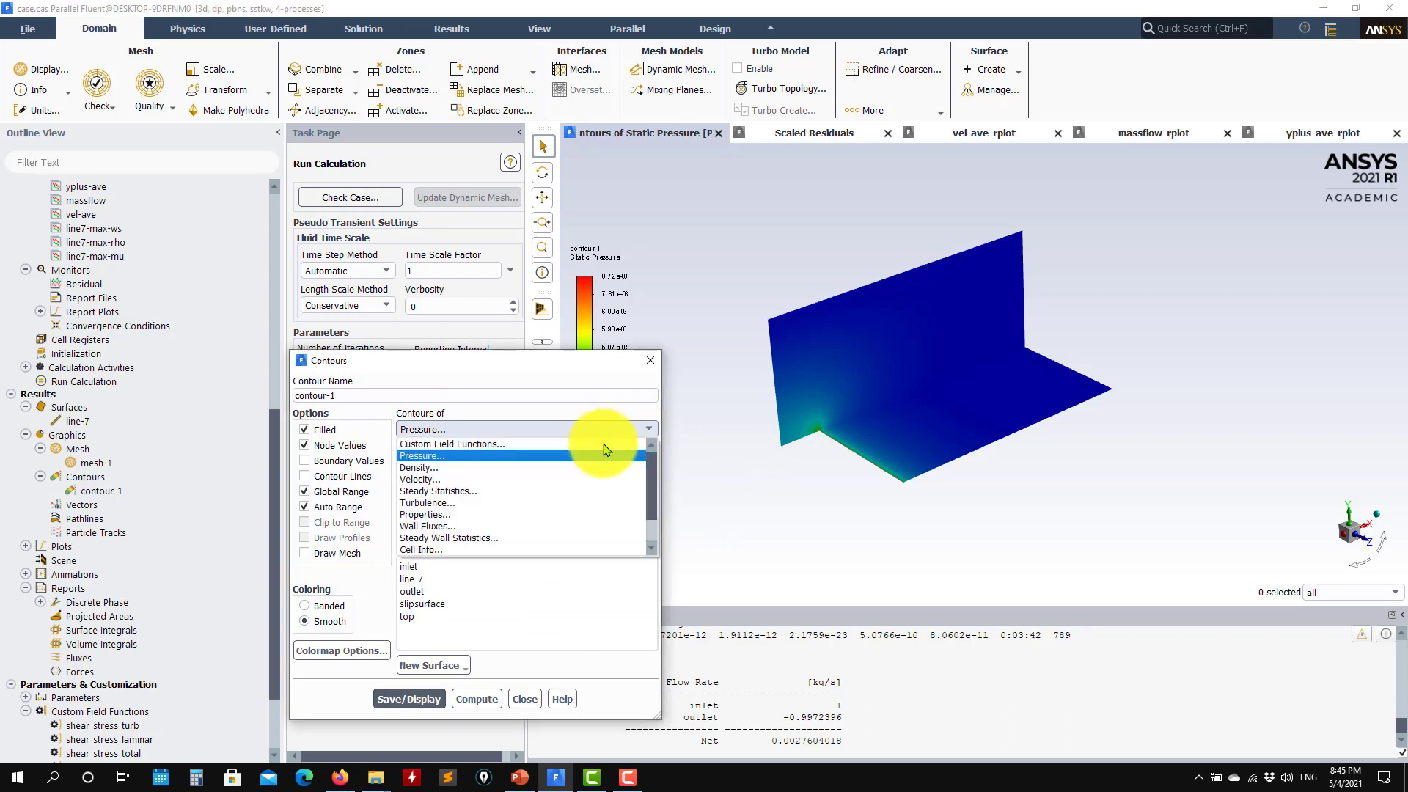
click(486, 502)
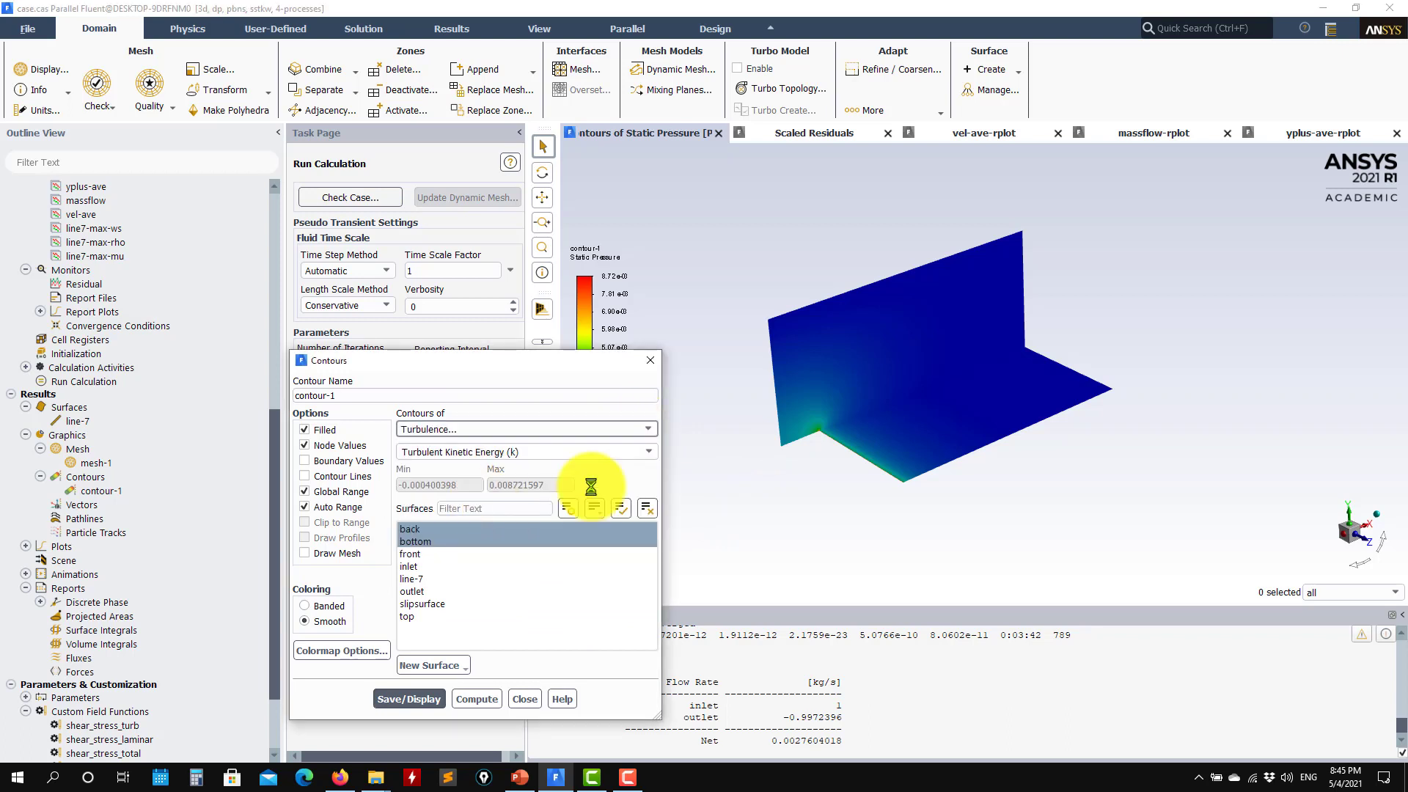
click(408, 698)
drag(1005, 478, 983, 572)
click(1347, 539)
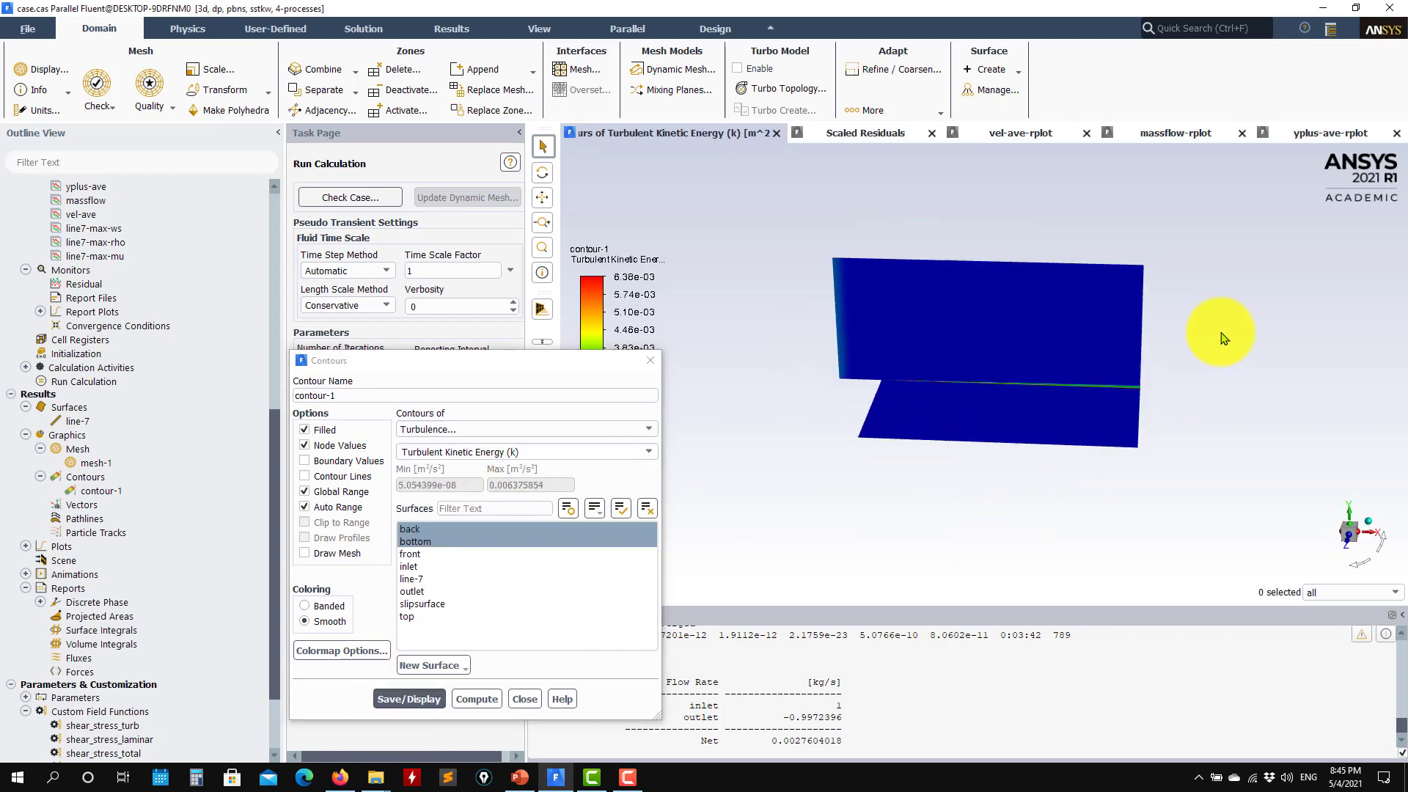
scroll(1163, 440, up, 6)
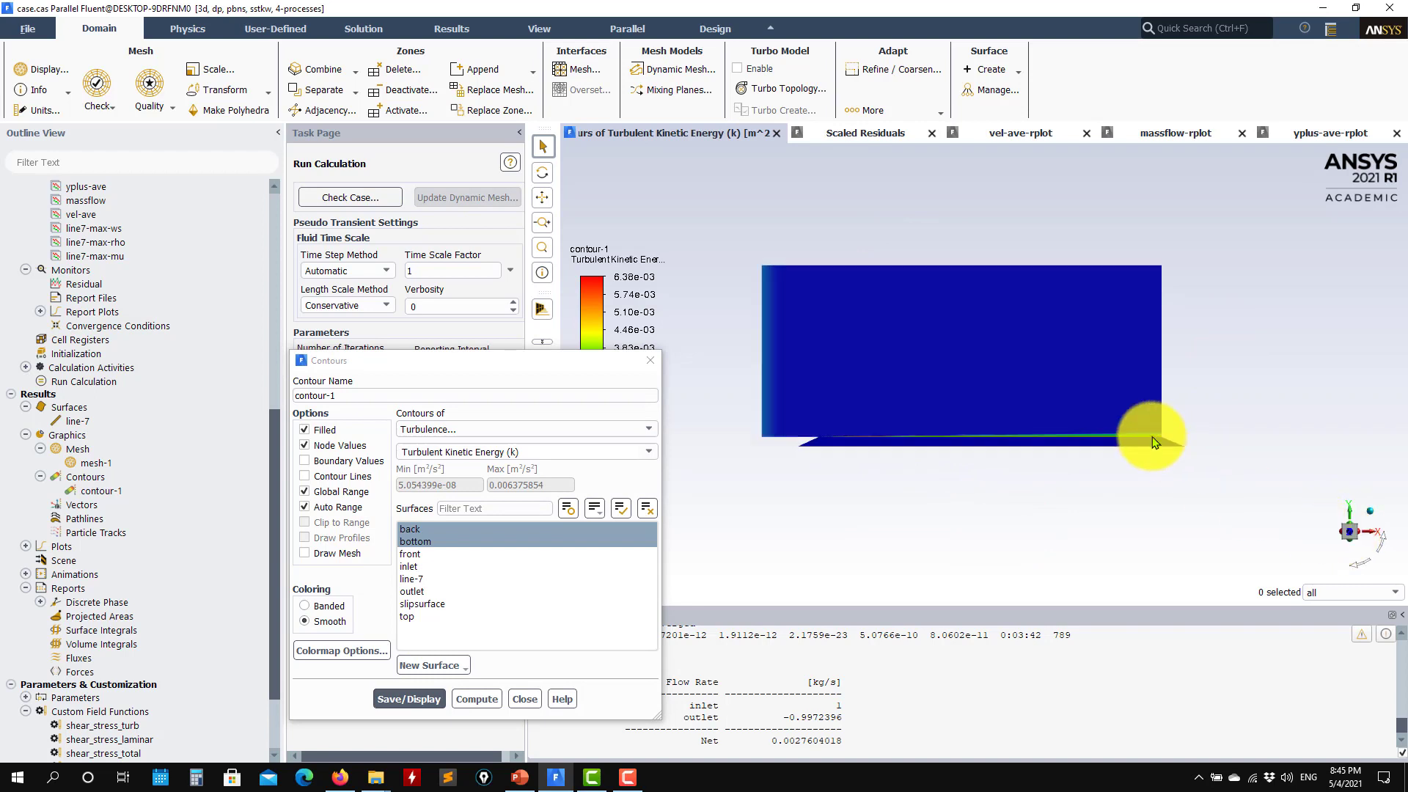
scroll(1133, 476, up, 5)
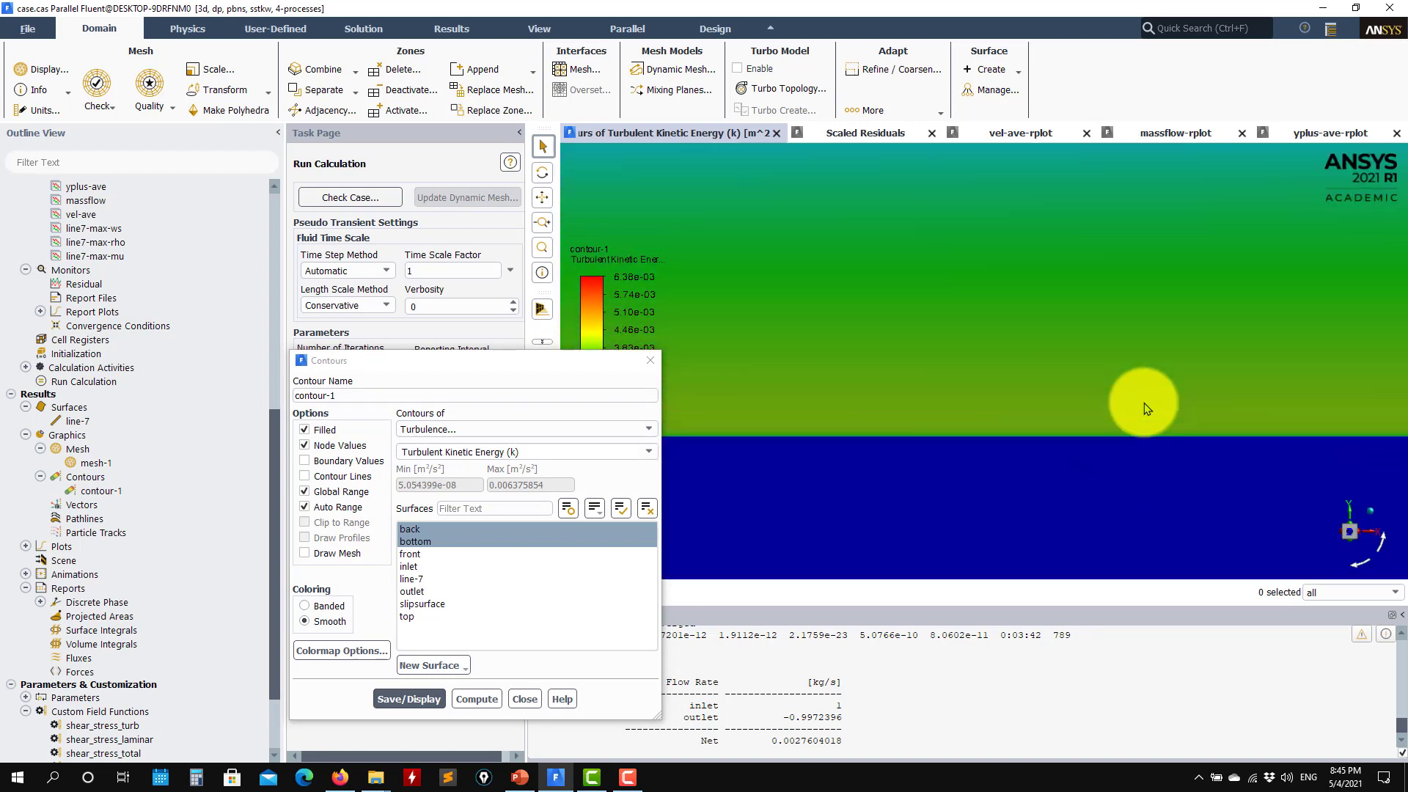
scroll(1085, 429, up, 4)
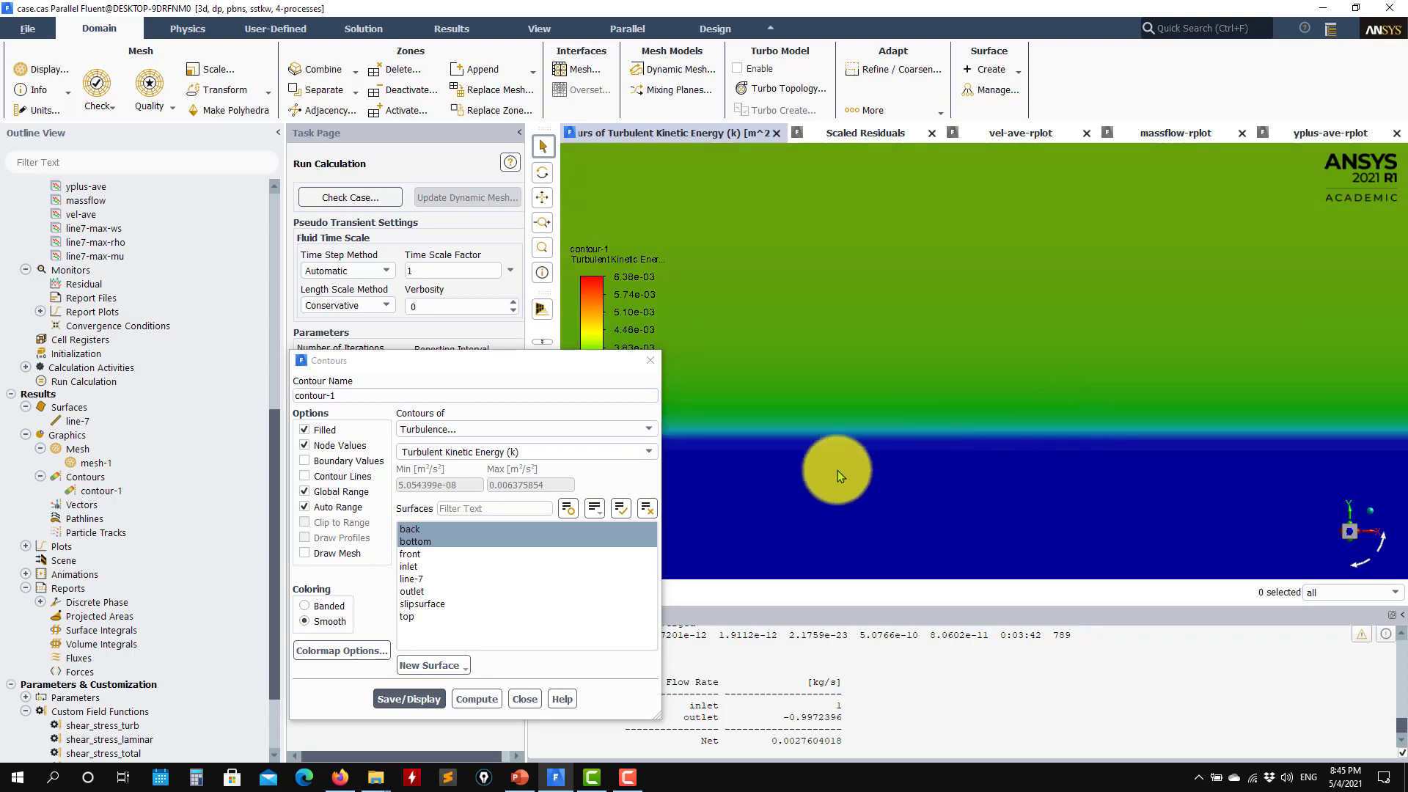
click(430, 542)
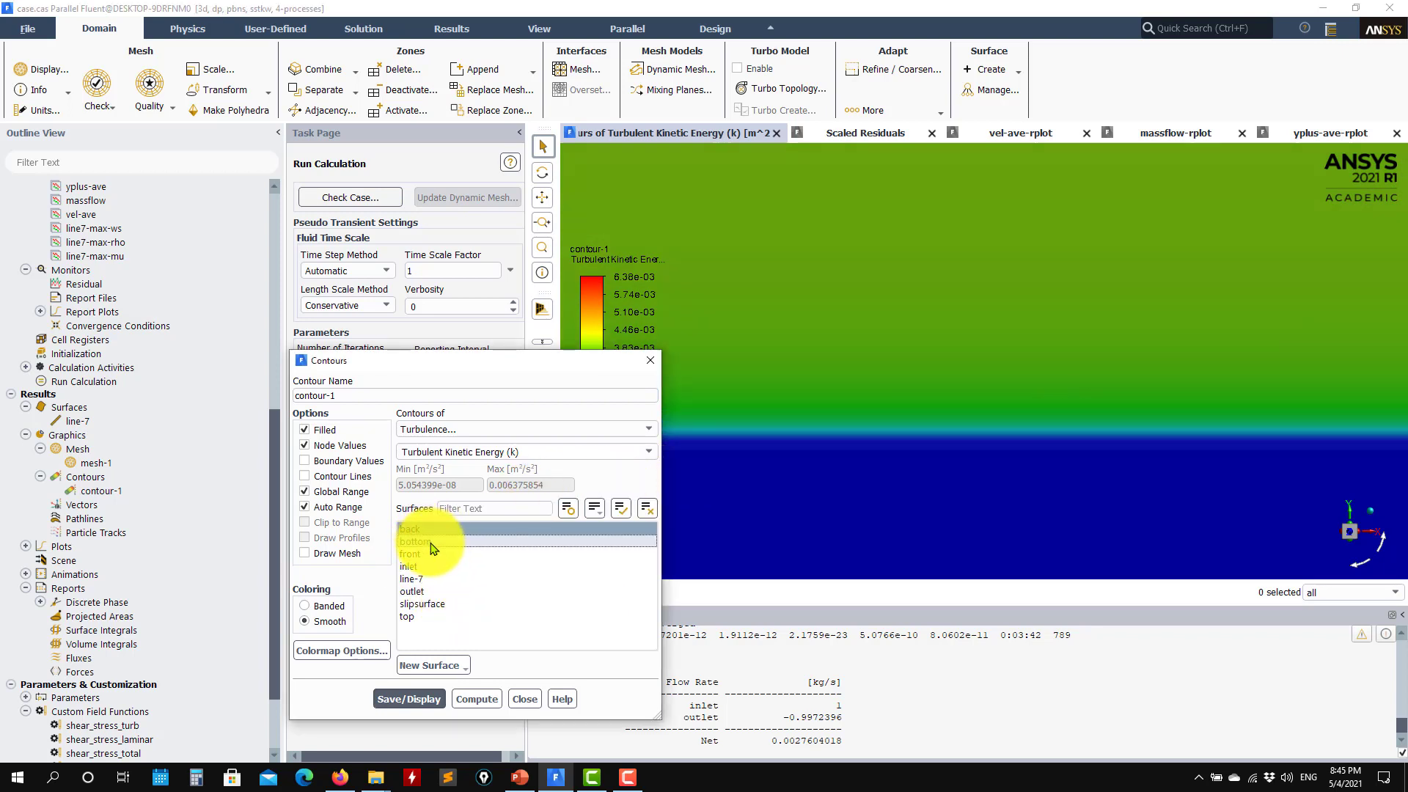
click(408, 699)
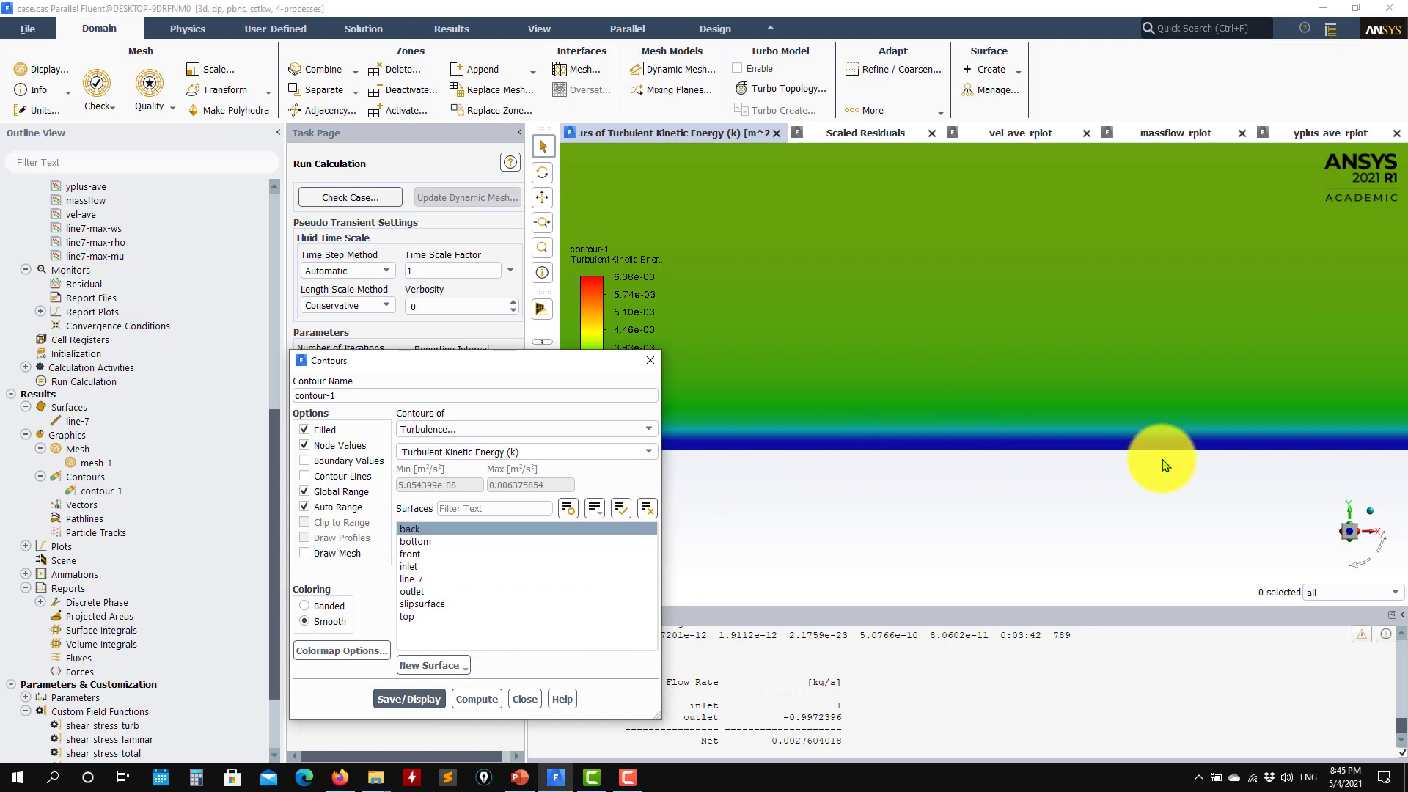
click(332, 553)
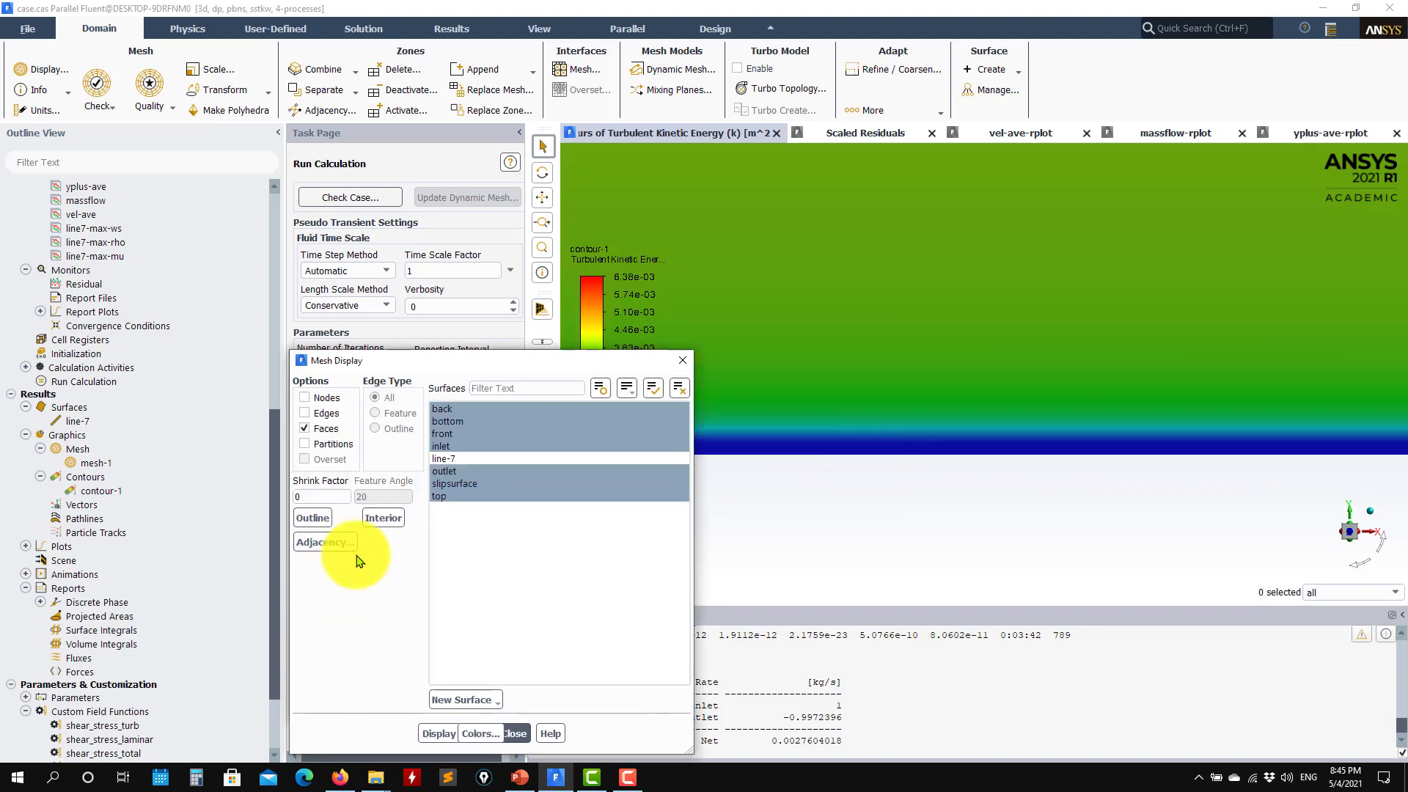
click(427, 733)
click(524, 733)
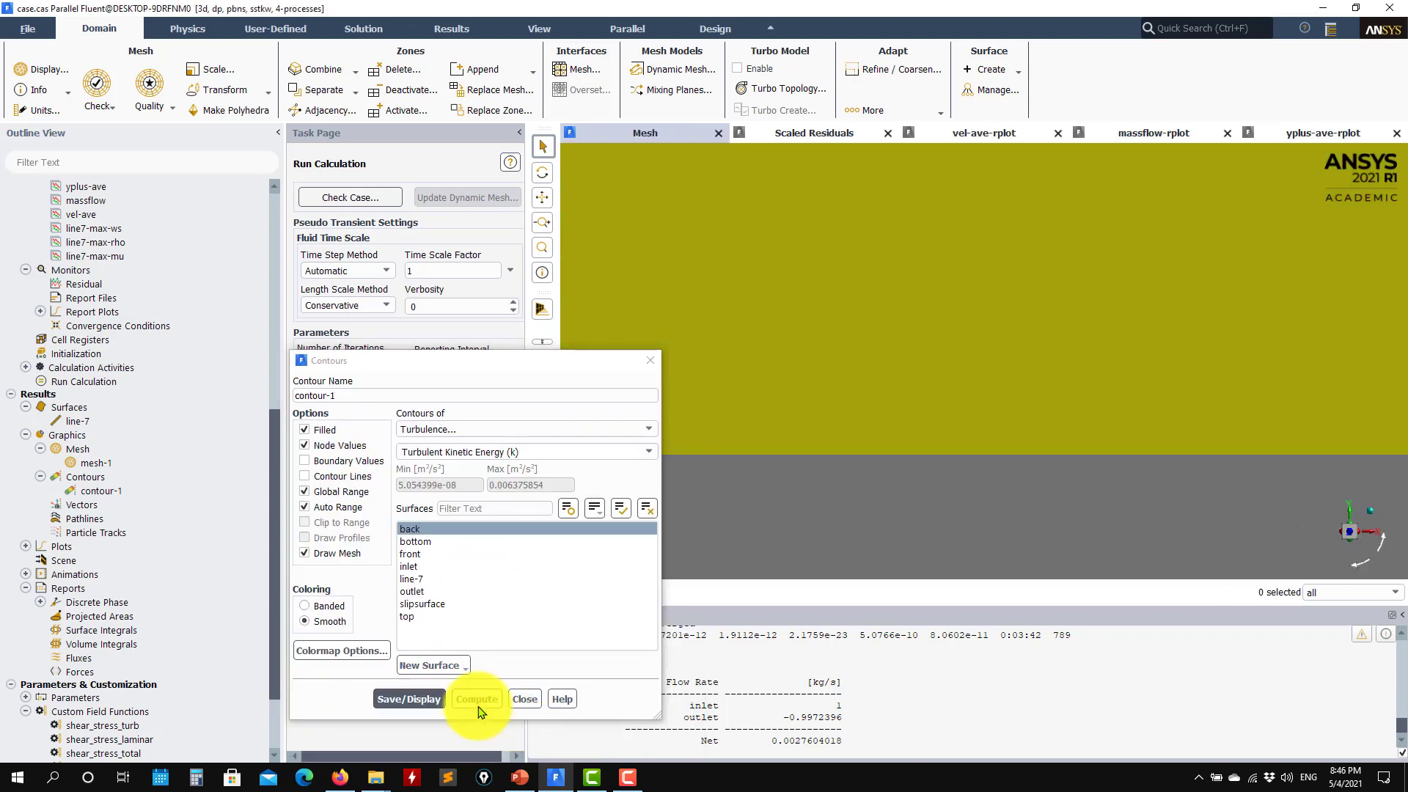
click(408, 698)
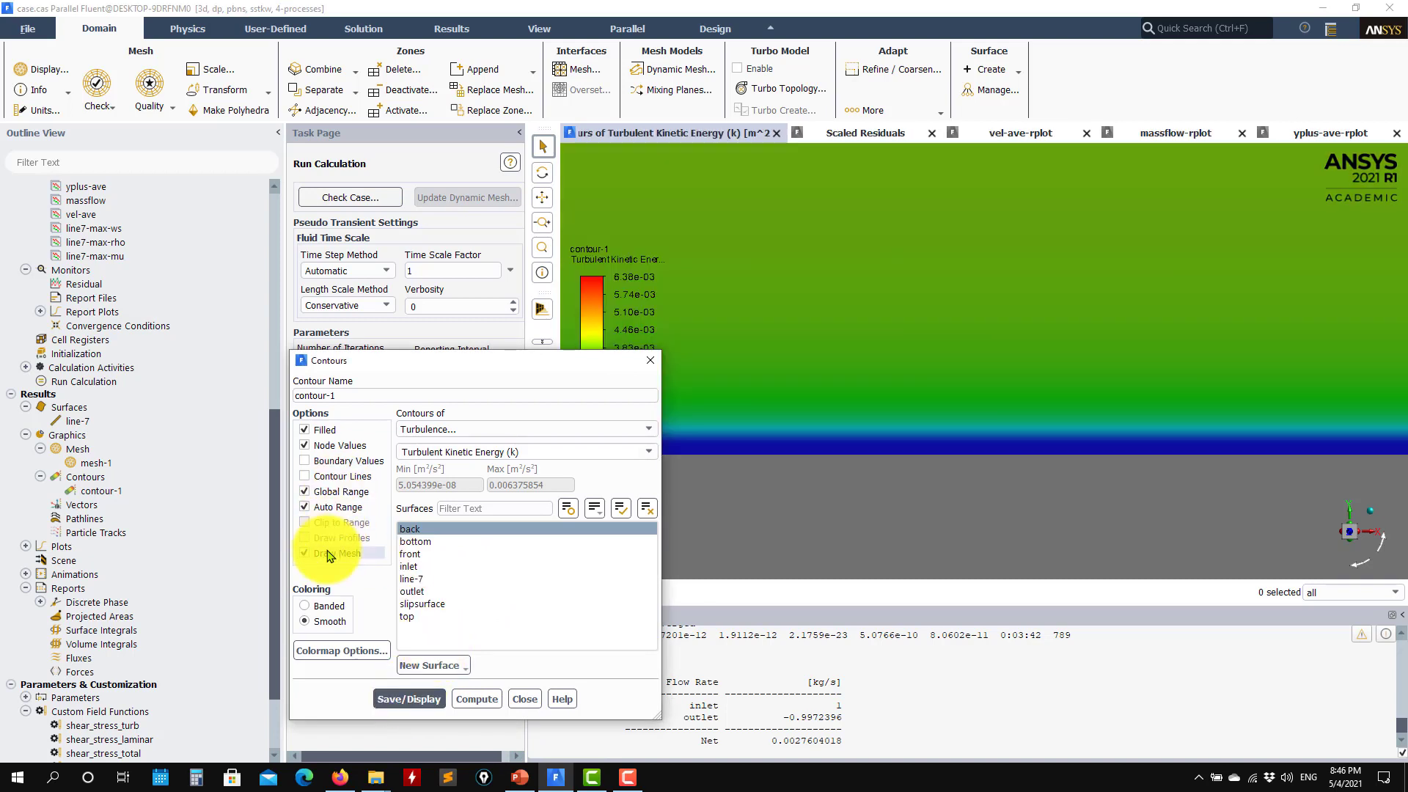
click(328, 553)
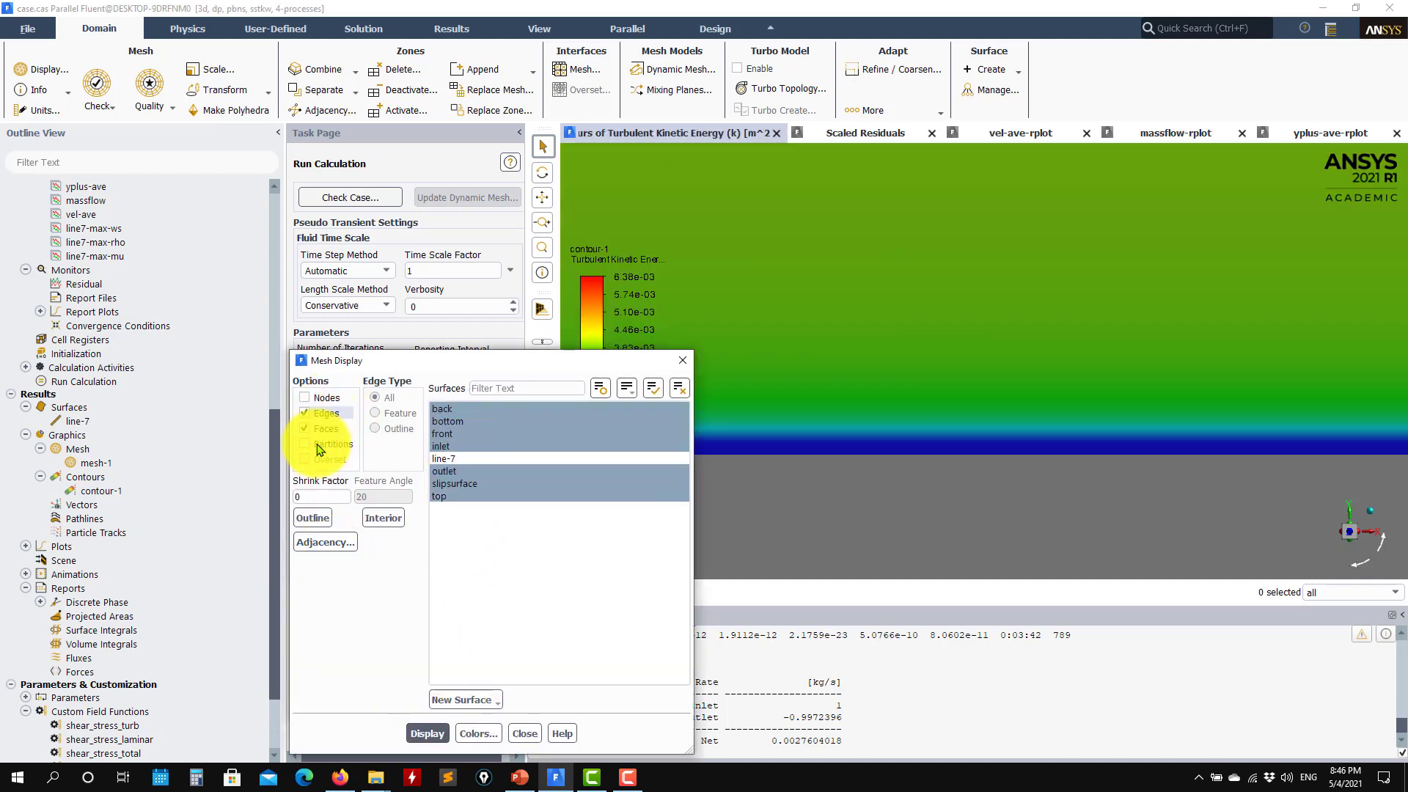
click(423, 734)
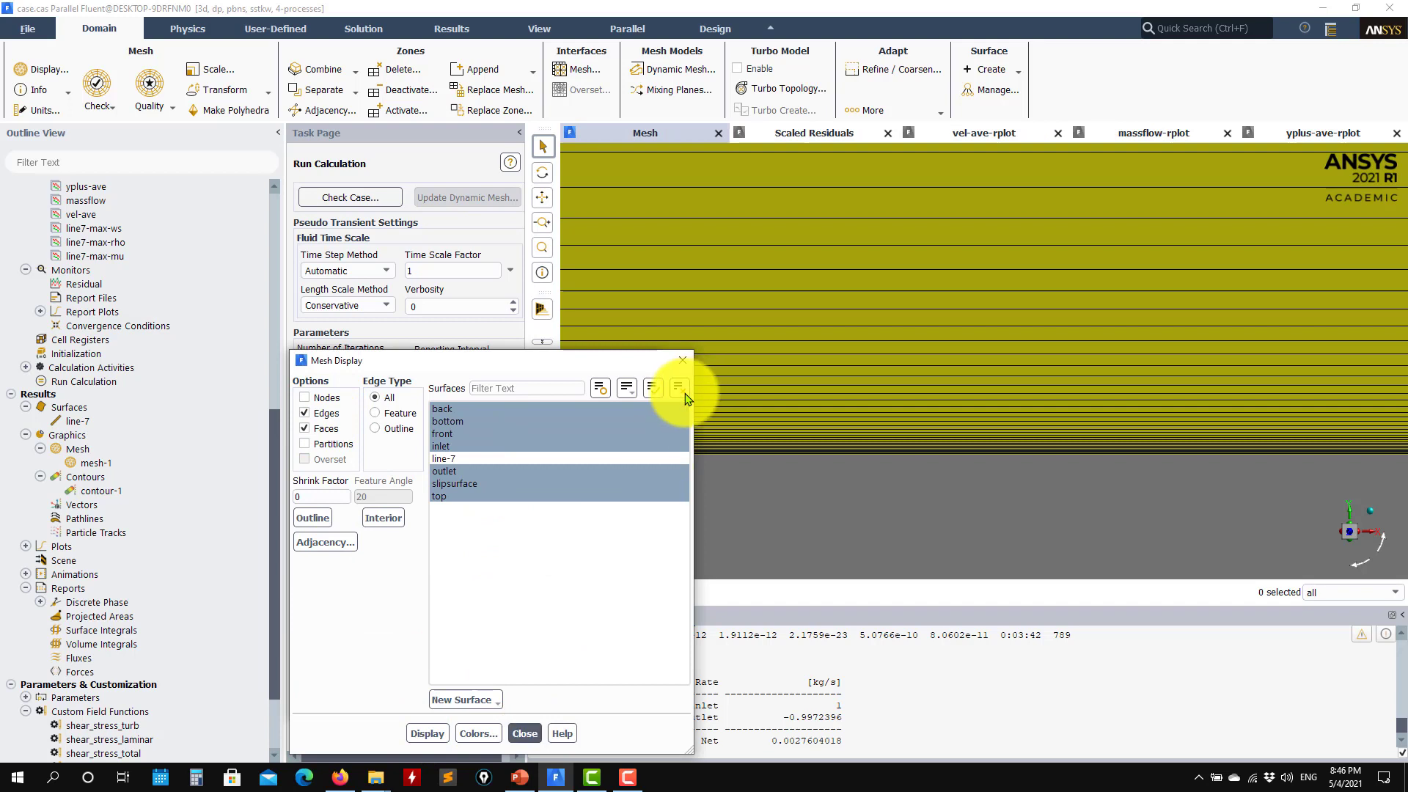
click(679, 387)
click(427, 733)
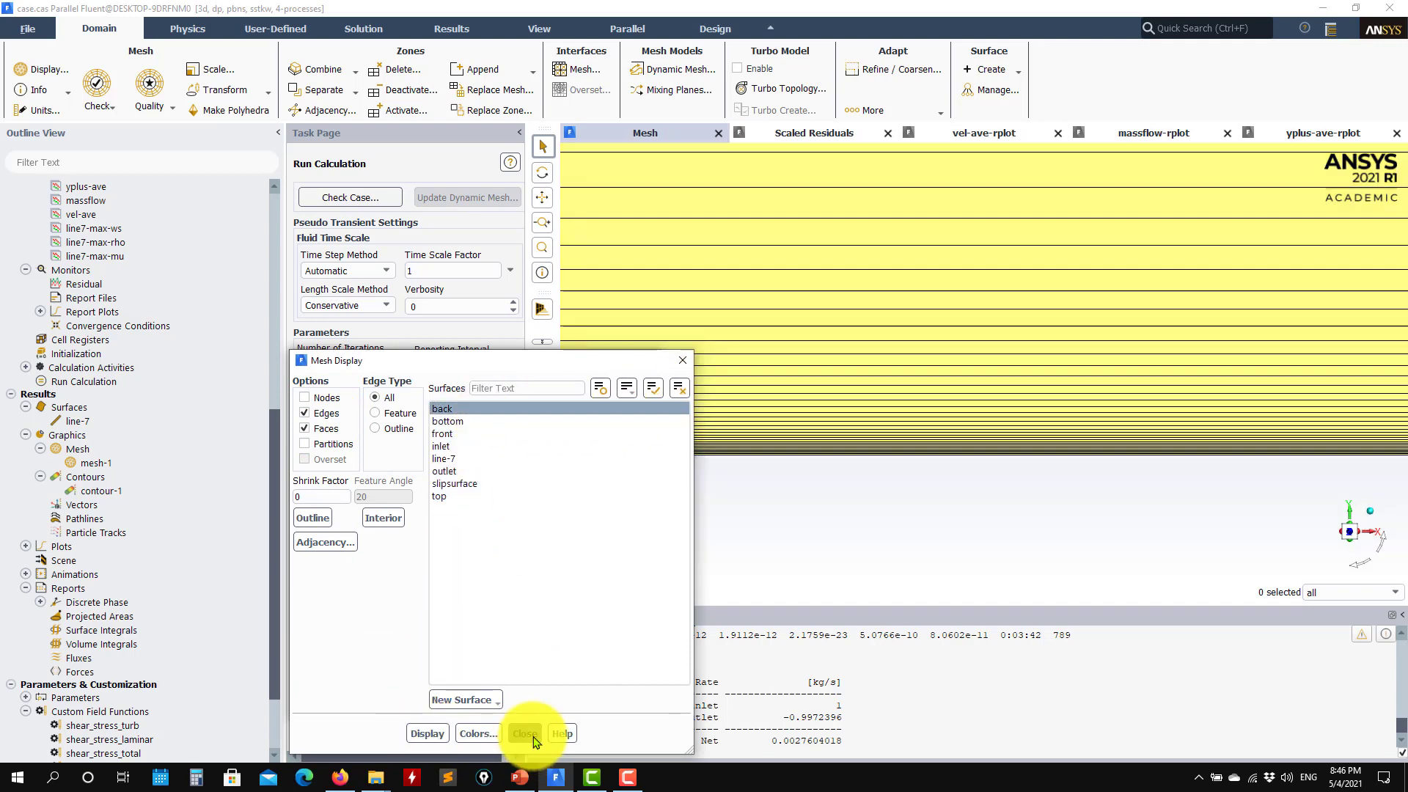
click(525, 733)
click(408, 699)
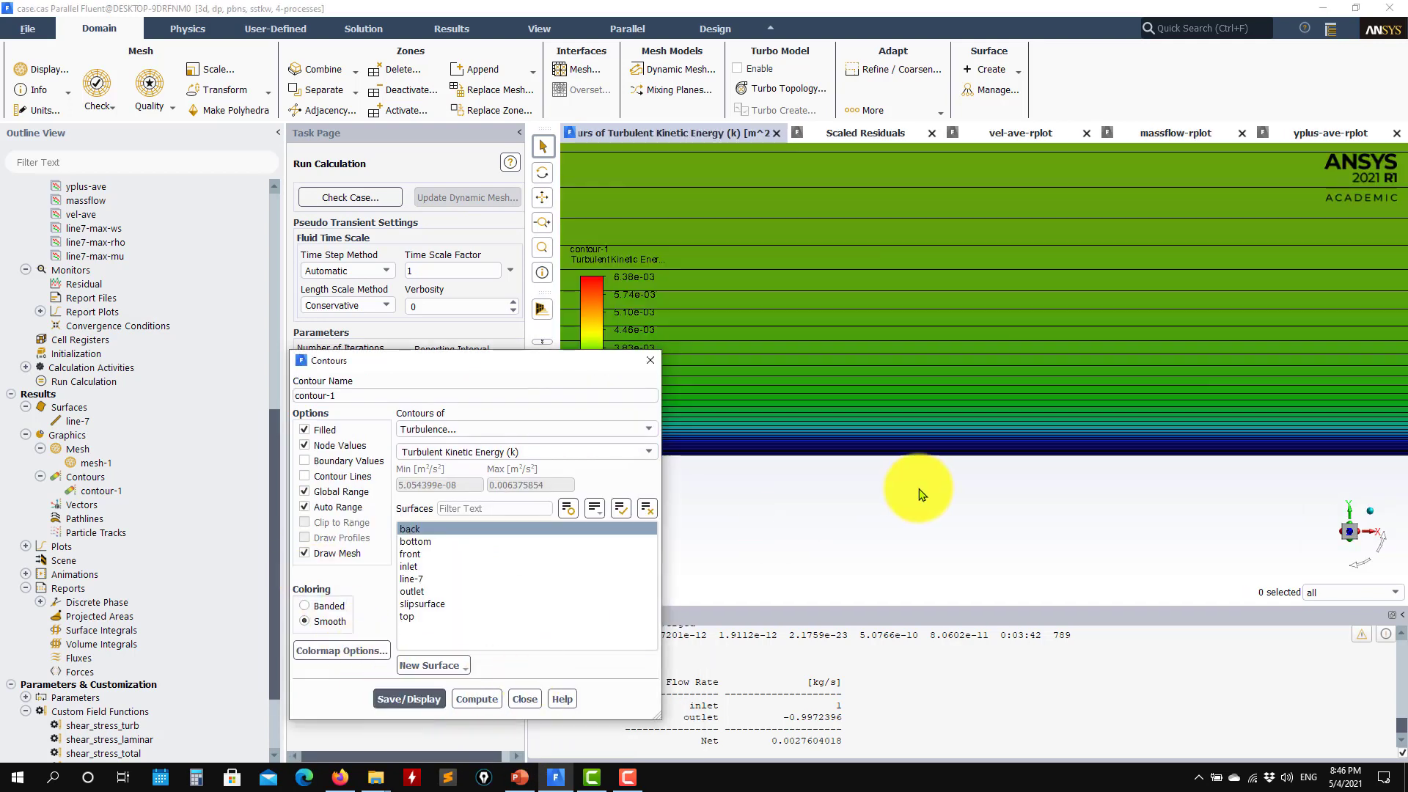
scroll(945, 422, up, 5)
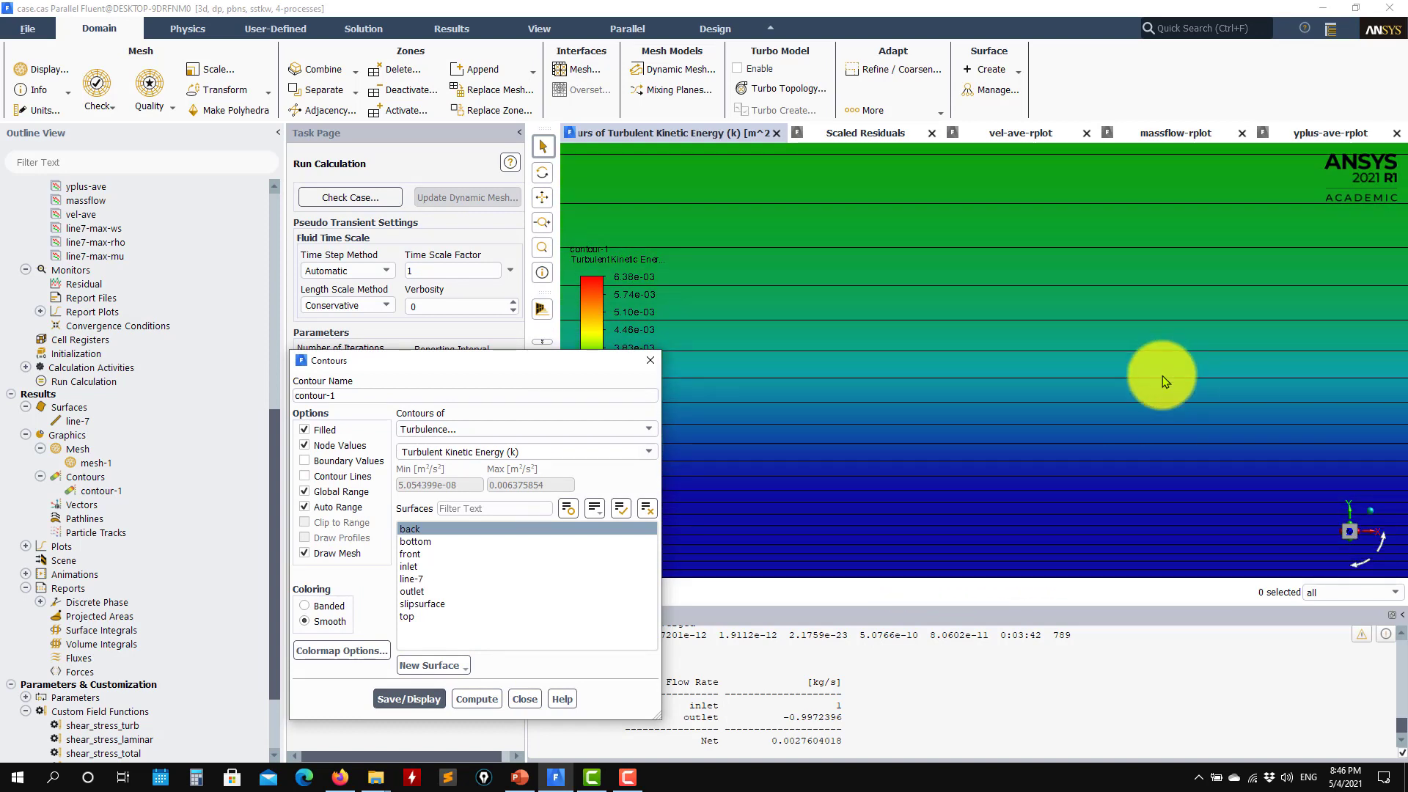
scroll(947, 533, down, 3)
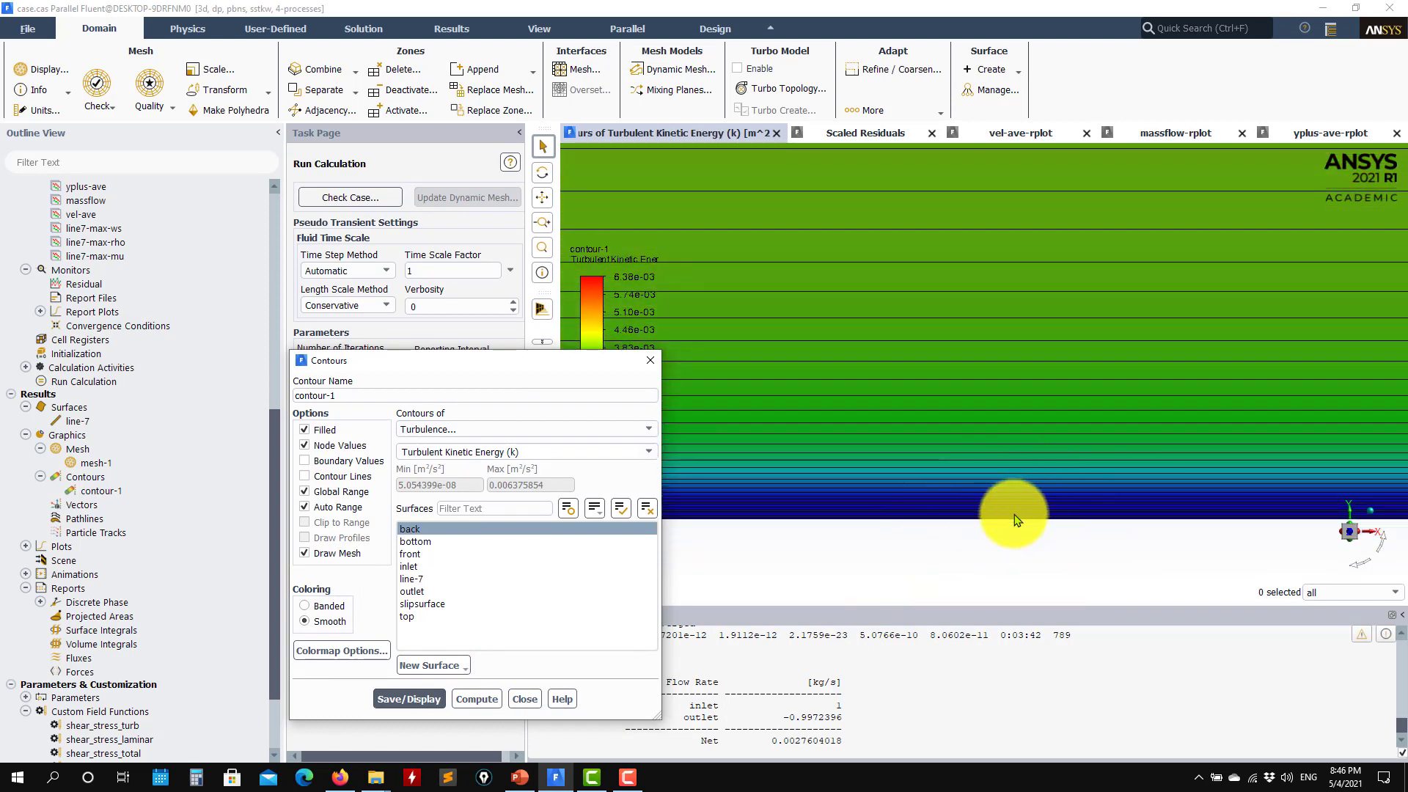
click(304, 553)
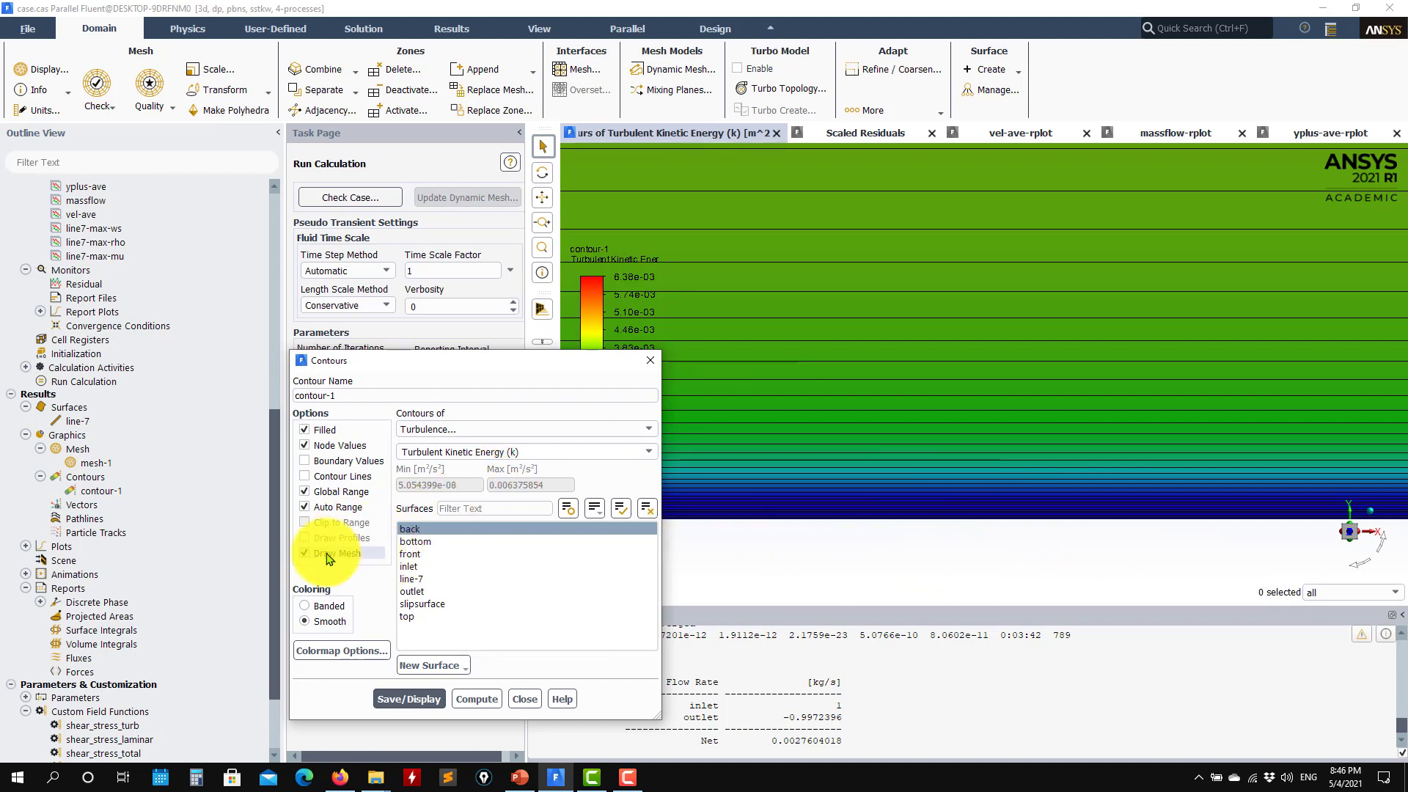
click(409, 698)
click(524, 699)
scroll(912, 497, down, 10)
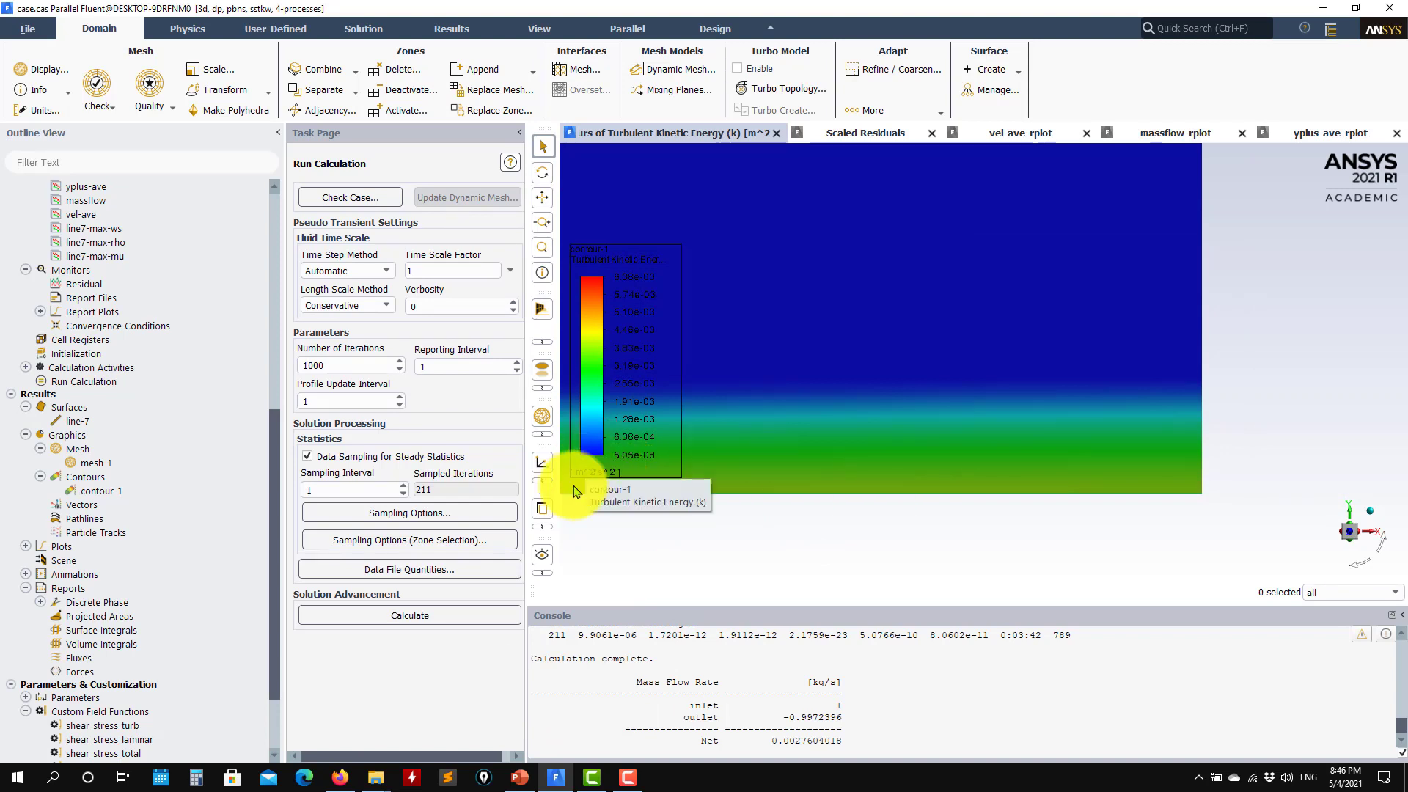
Change contour-1 to Turbulent Viscosity Ratio and display it
double_click(119, 490)
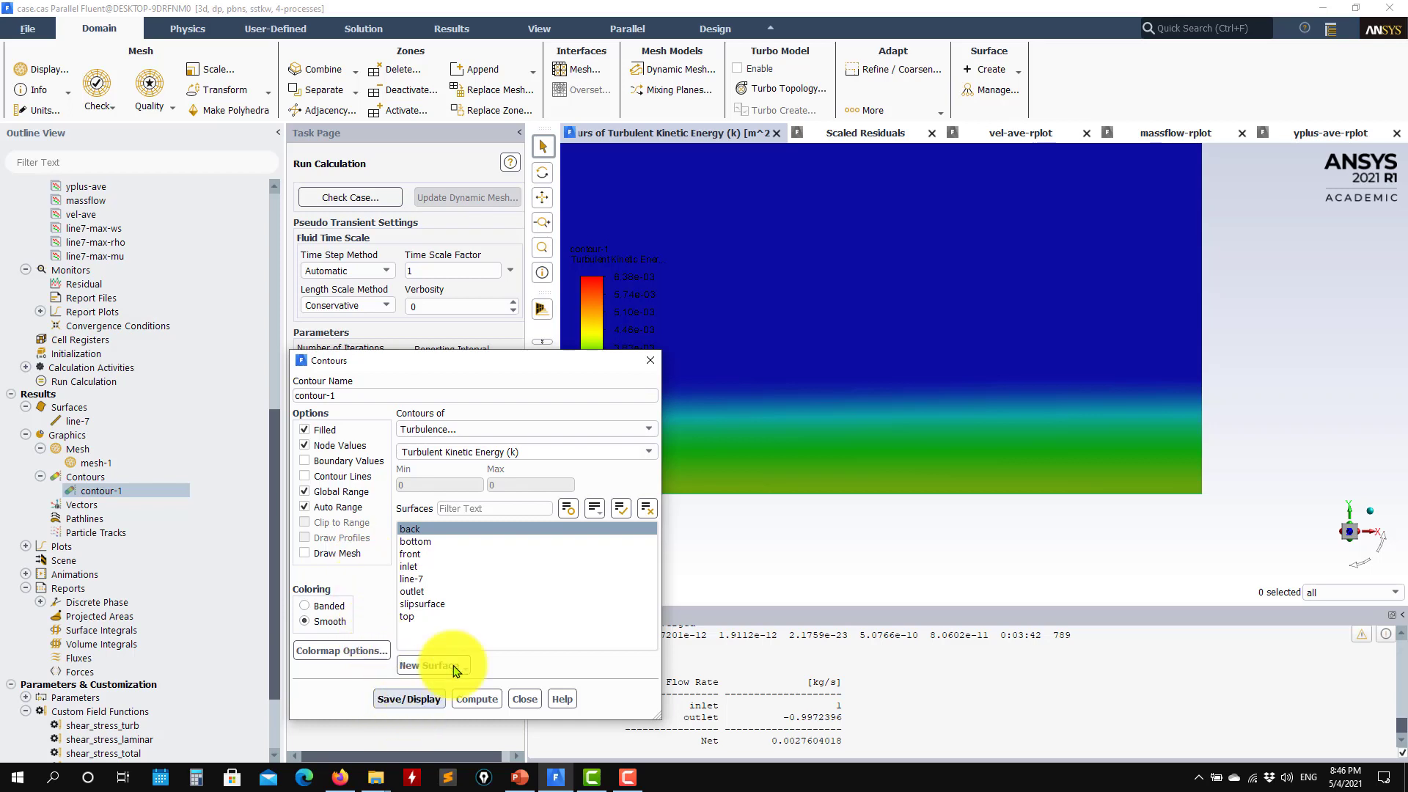
click(650, 463)
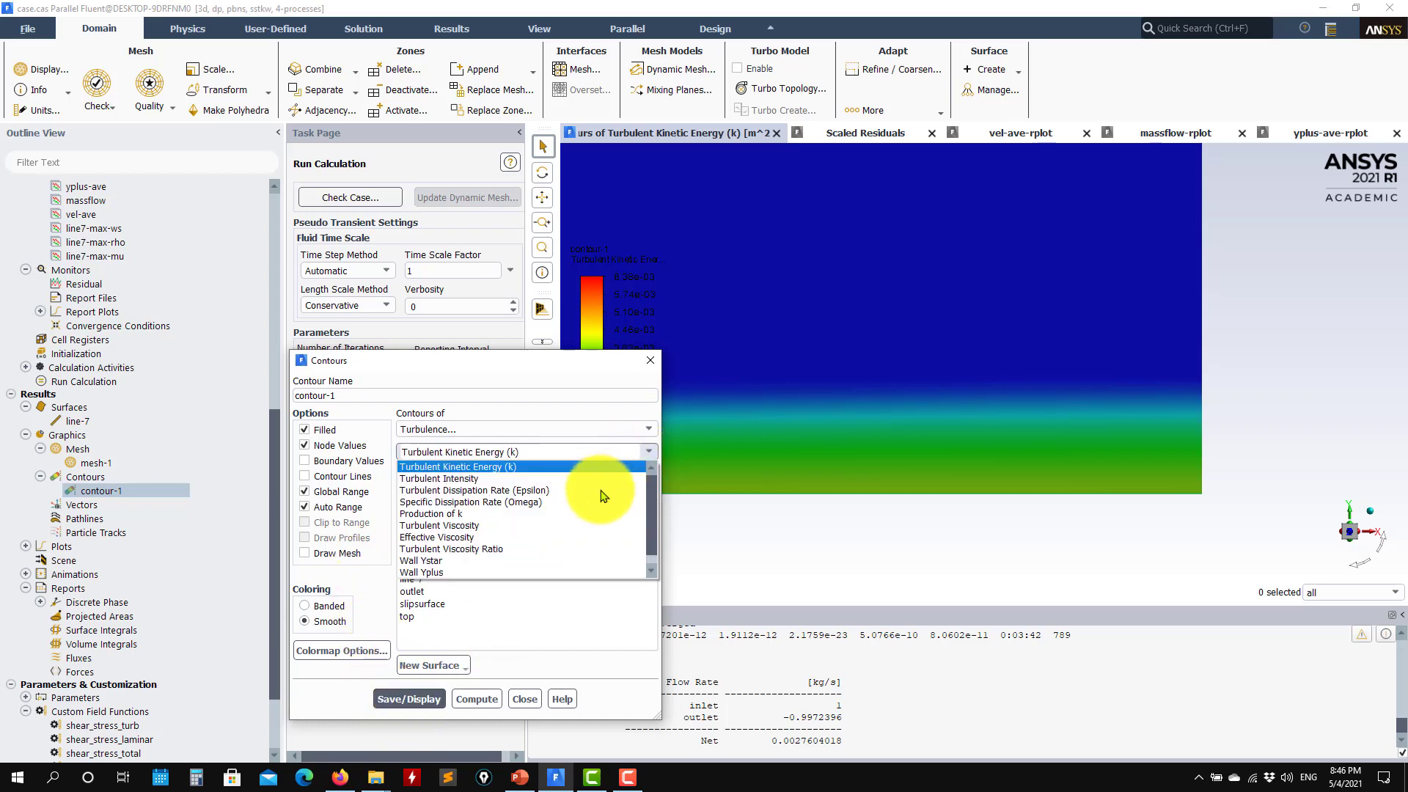
click(511, 549)
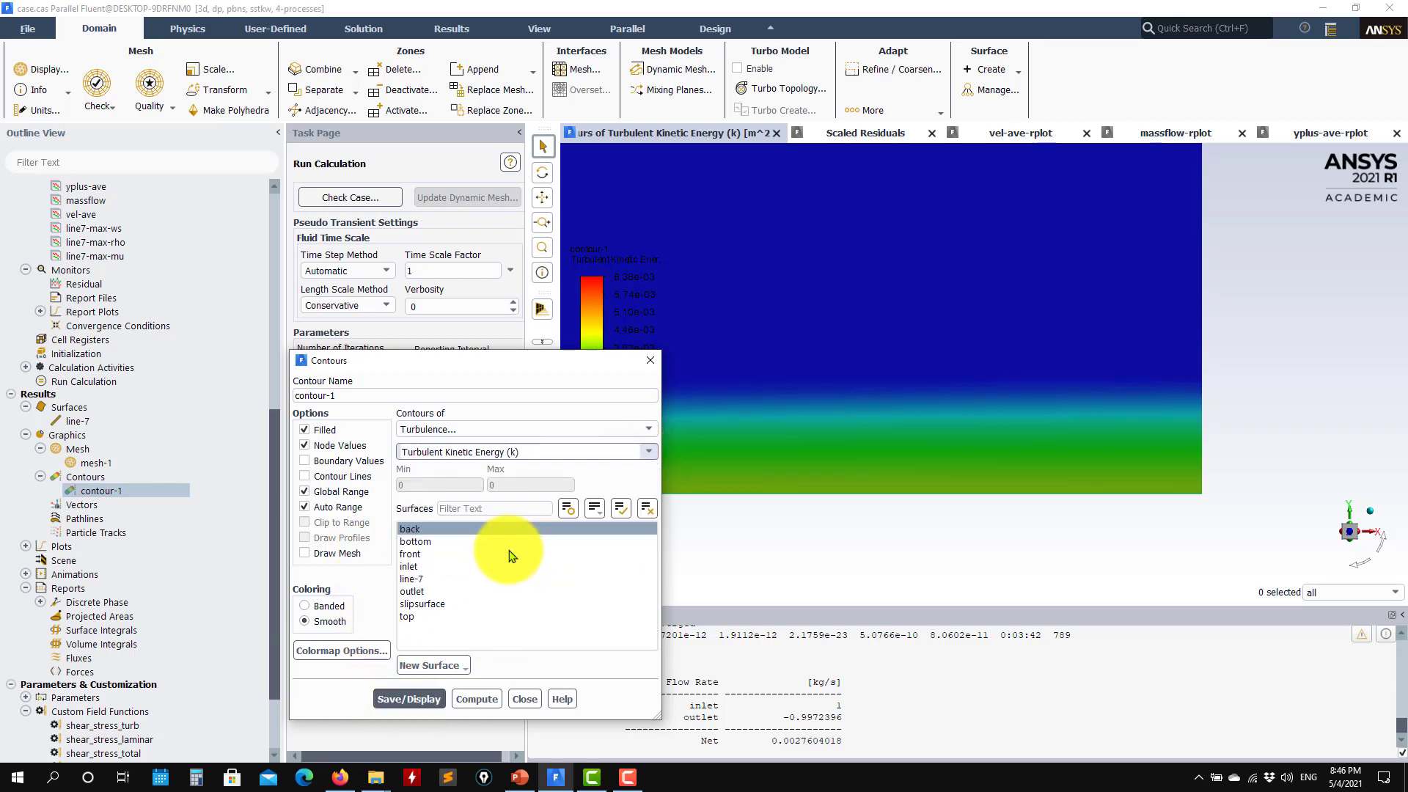
click(408, 683)
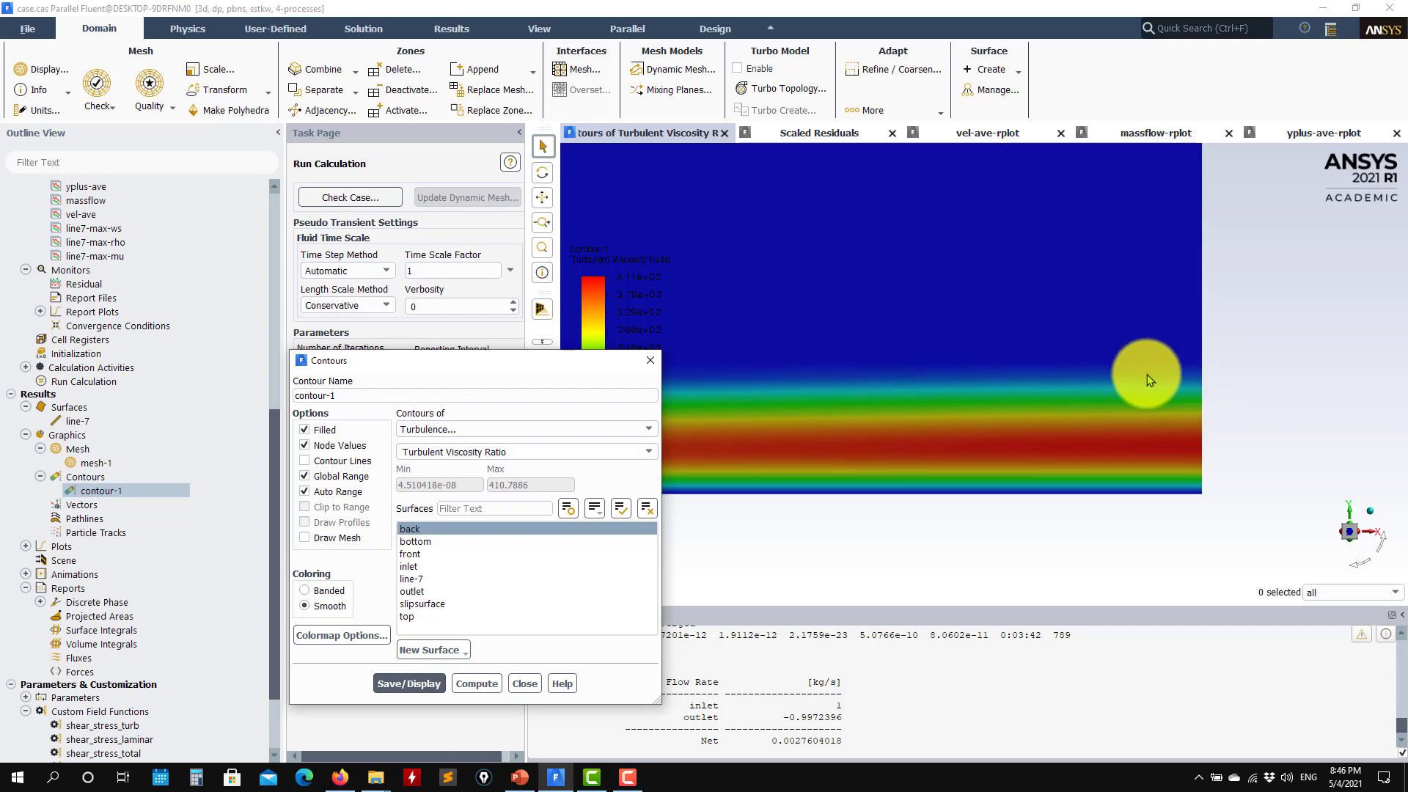
Overlay the mesh lines on the viscosity-ratio contour (range 4.51e-08 to 410.8)
scroll(1157, 470, up, 2)
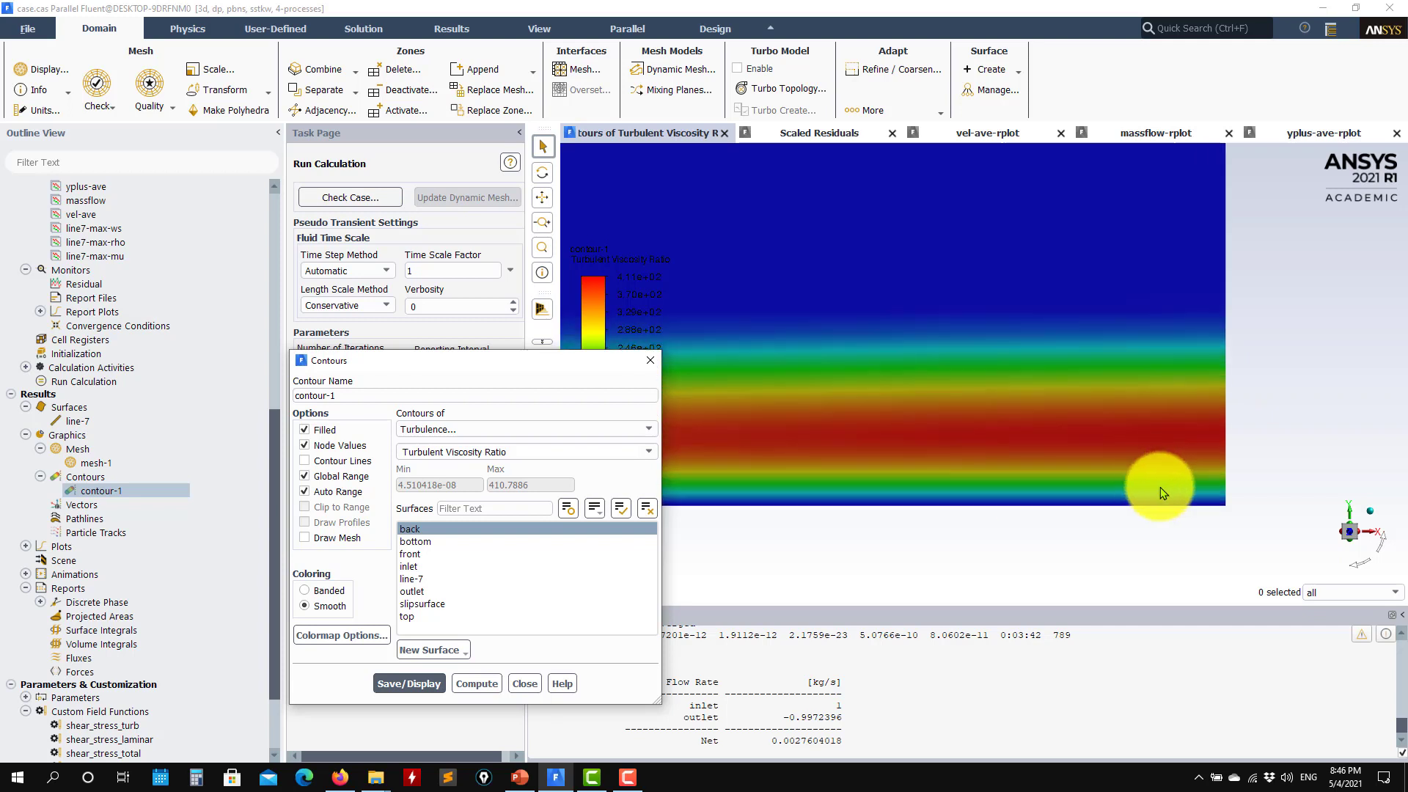
click(305, 538)
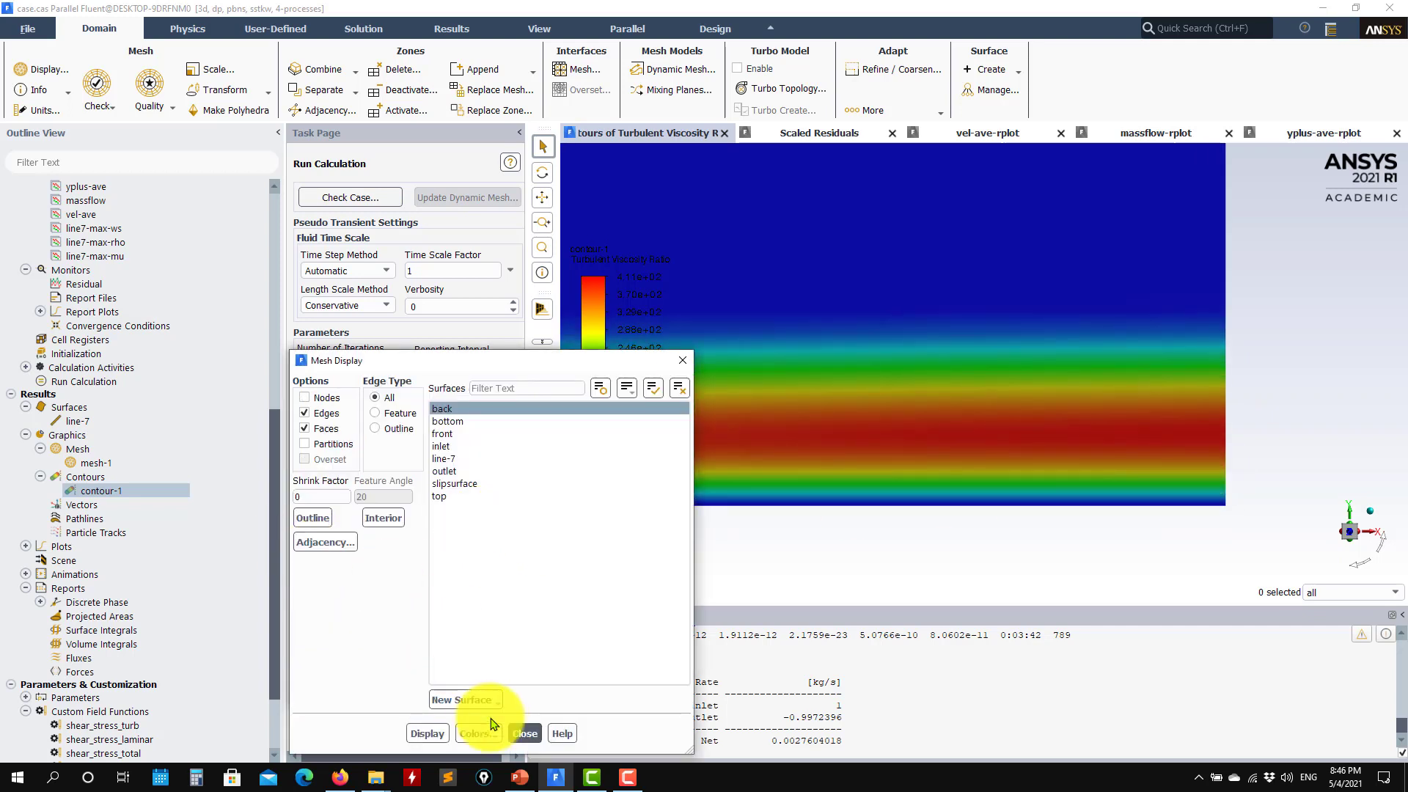
click(426, 733)
click(525, 733)
click(409, 684)
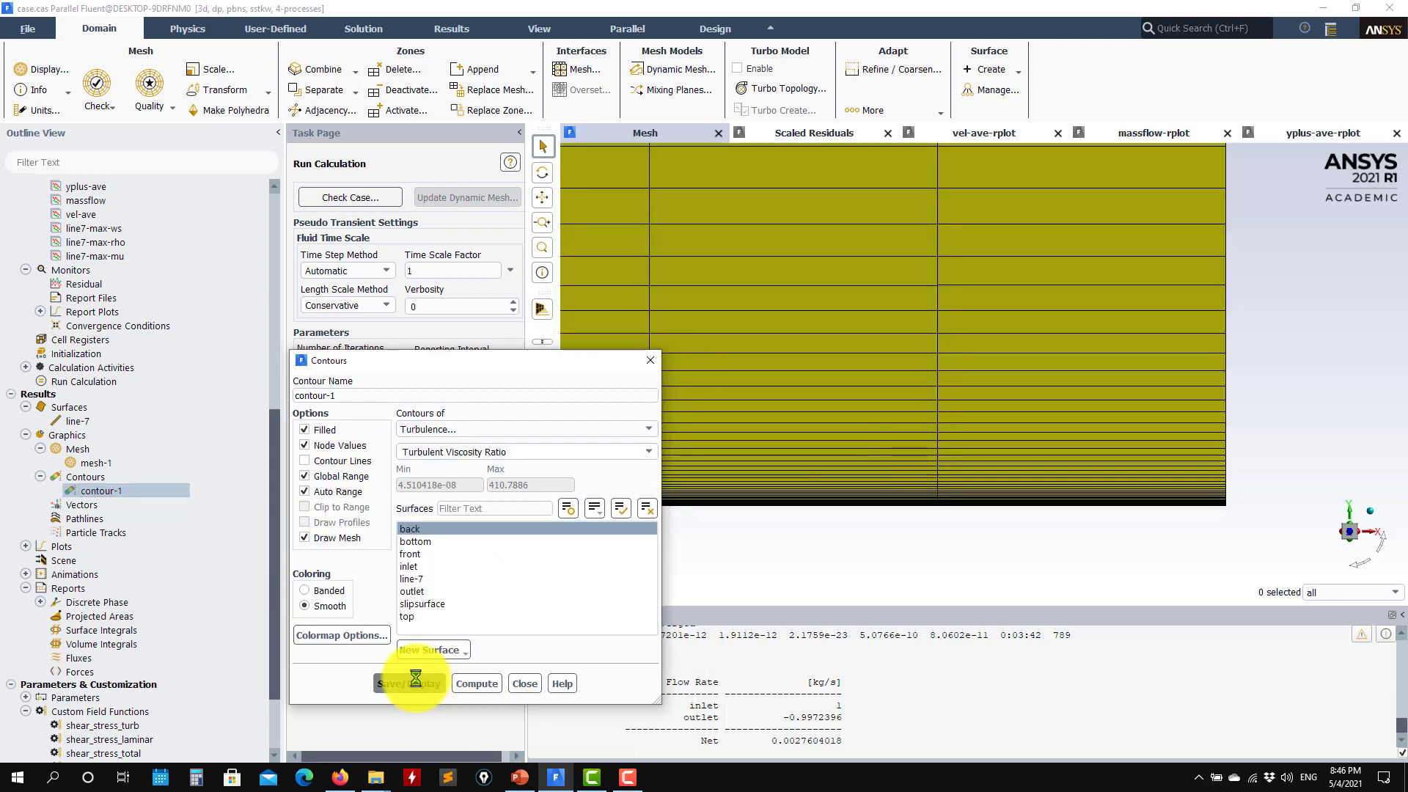
scroll(1094, 420, up, 2)
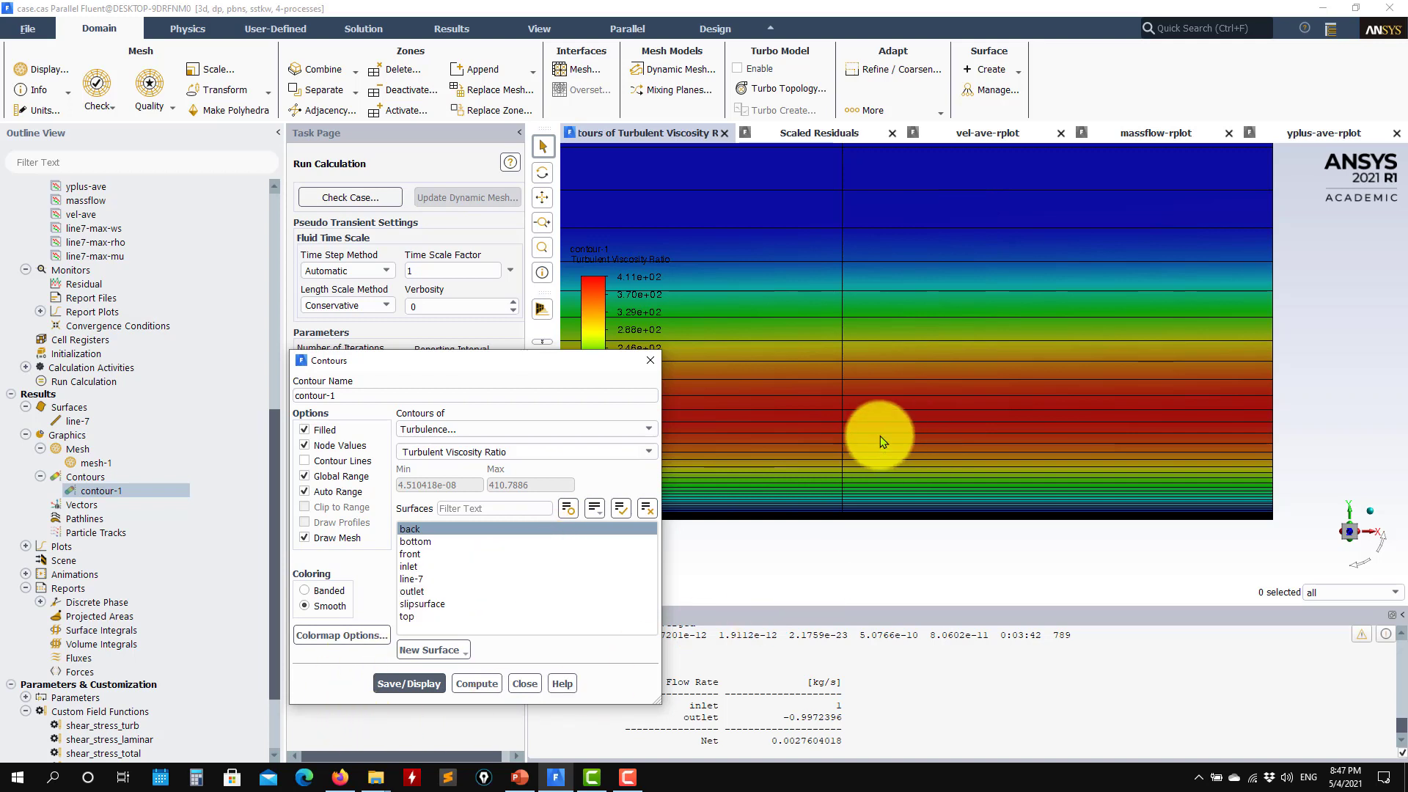
click(483, 776)
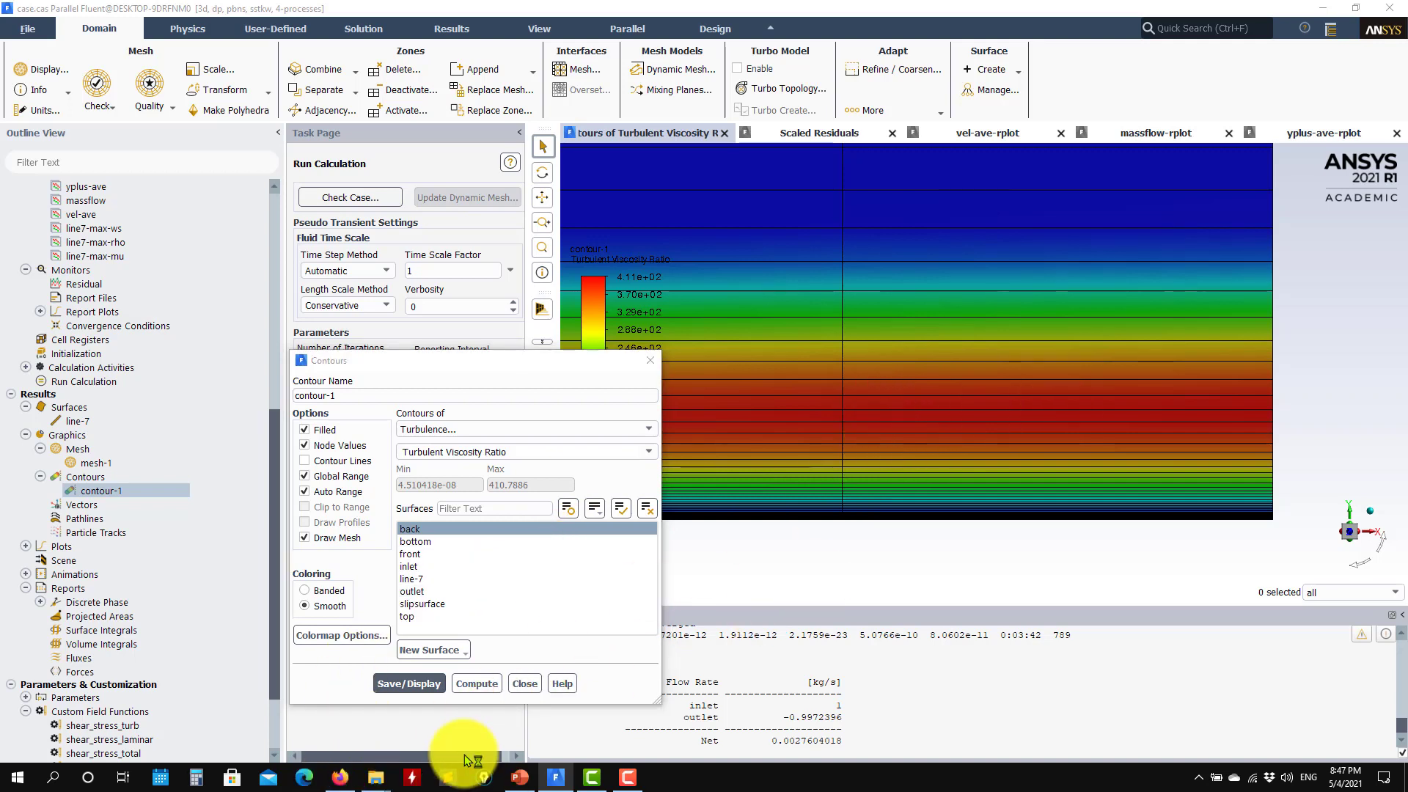
click(78, 216)
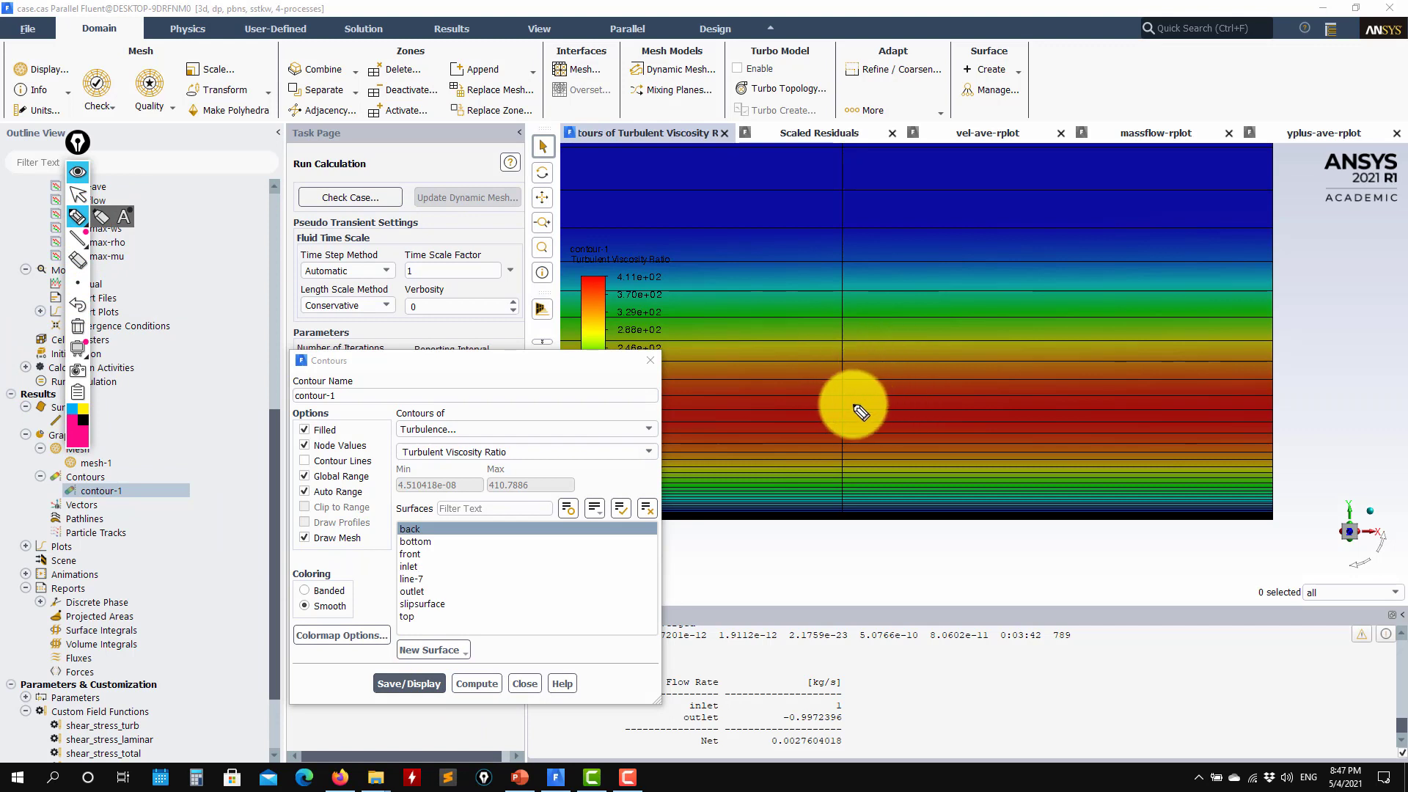
mouse_move(840, 391)
mouse_down()
mouse_move(858, 359)
mouse_move(1006, 302)
mouse_move(1089, 391)
mouse_up()
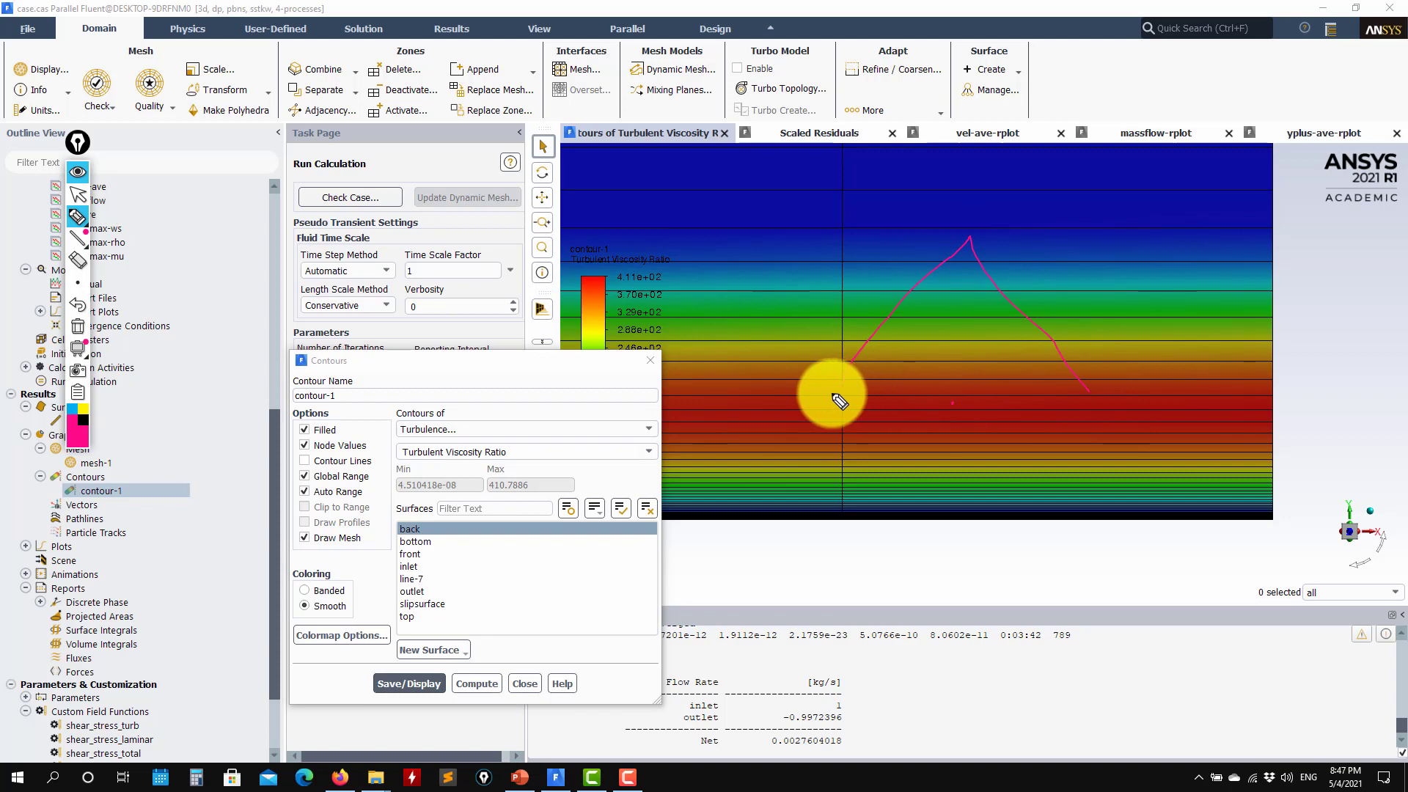
drag(833, 397, 1084, 399)
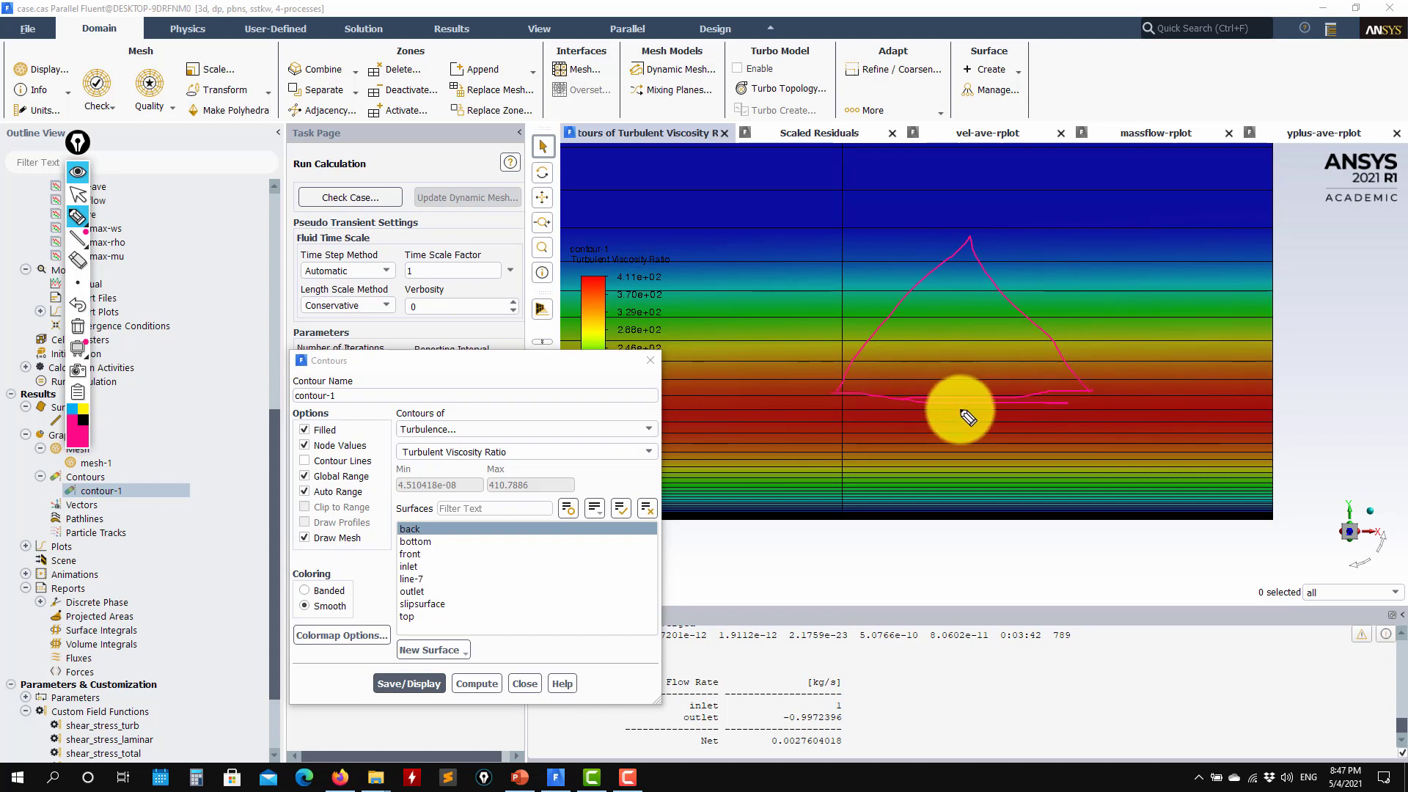
drag(957, 407, 959, 409)
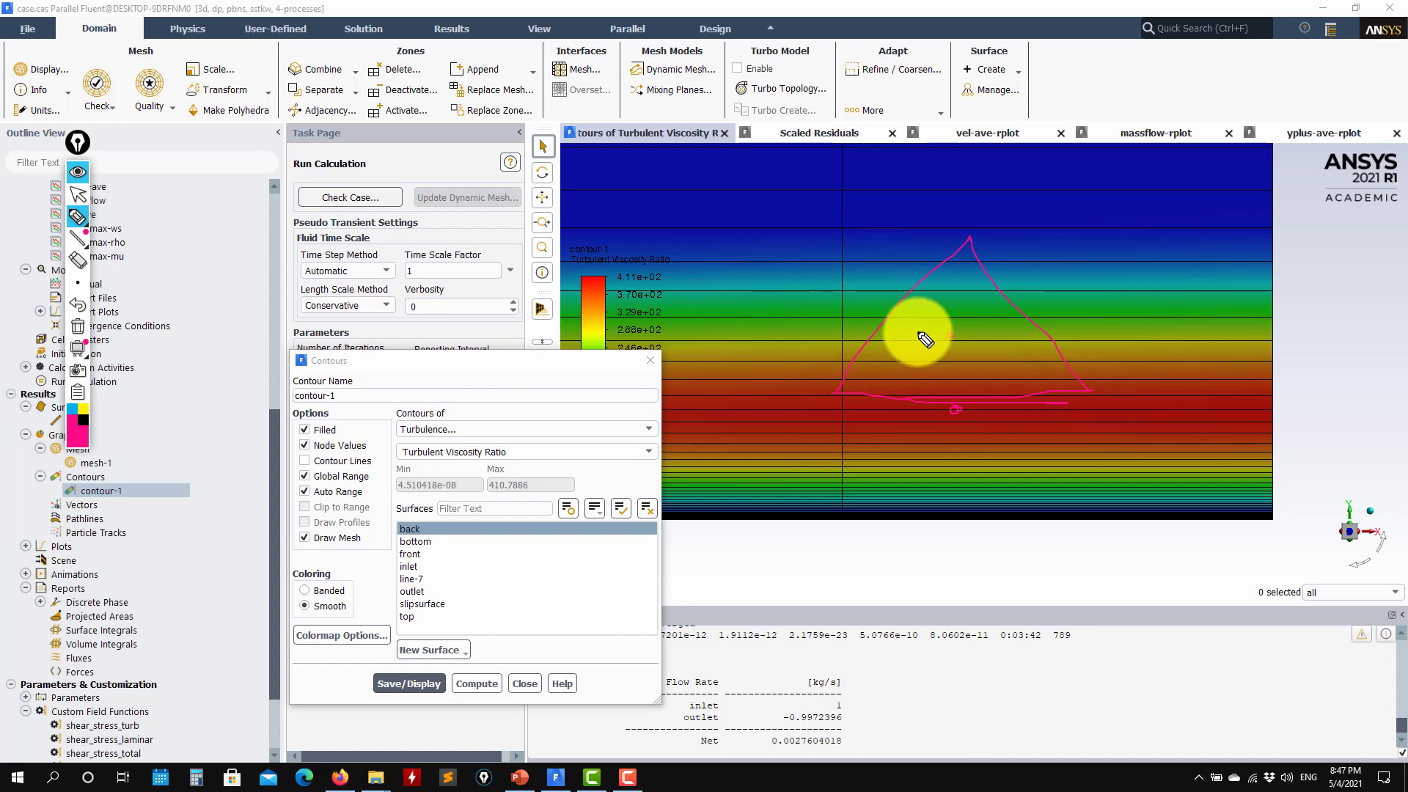
mouse_move(918, 334)
mouse_down()
mouse_move(915, 410)
mouse_move(938, 332)
mouse_up()
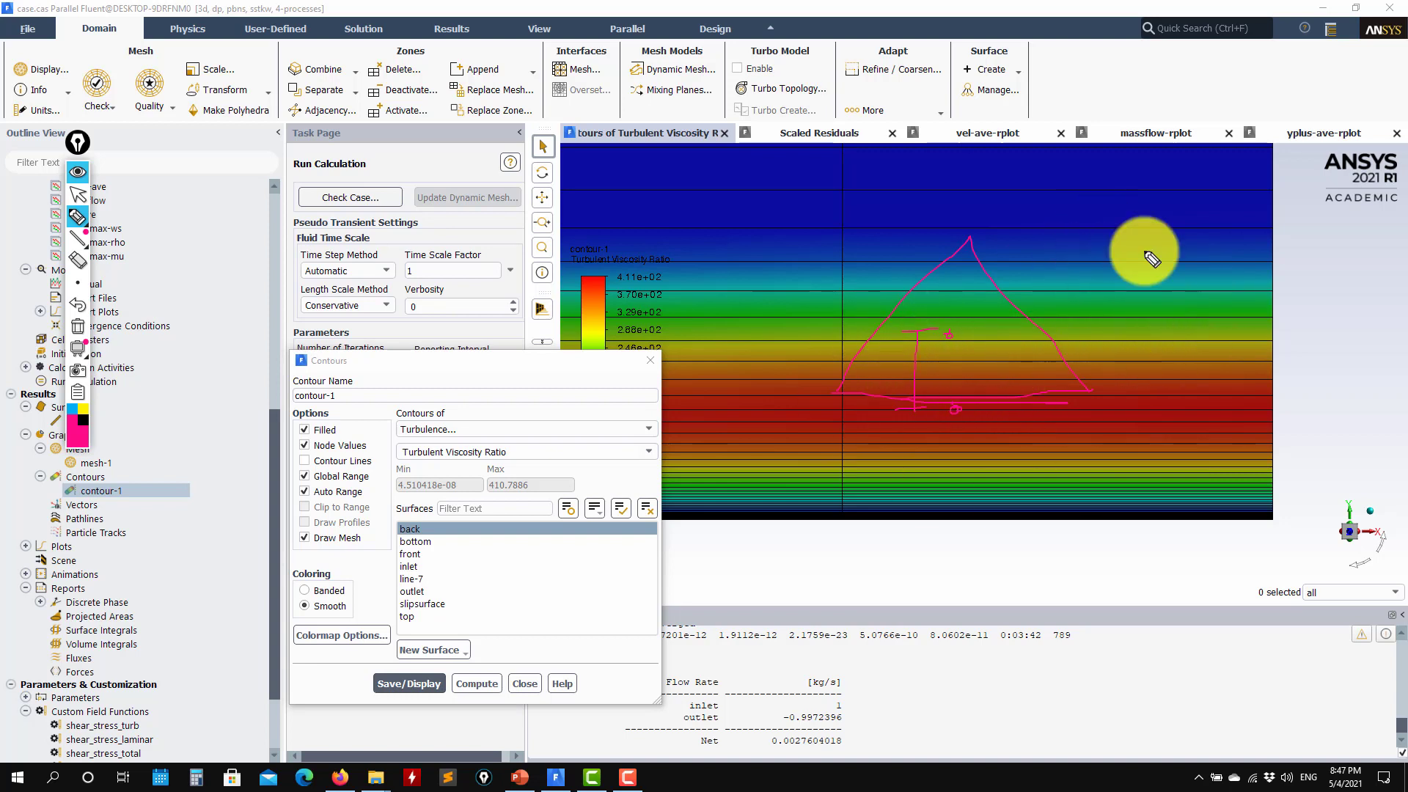
mouse_move(1065, 210)
mouse_down()
mouse_move(795, 389)
mouse_move(981, 174)
mouse_move(866, 351)
mouse_up()
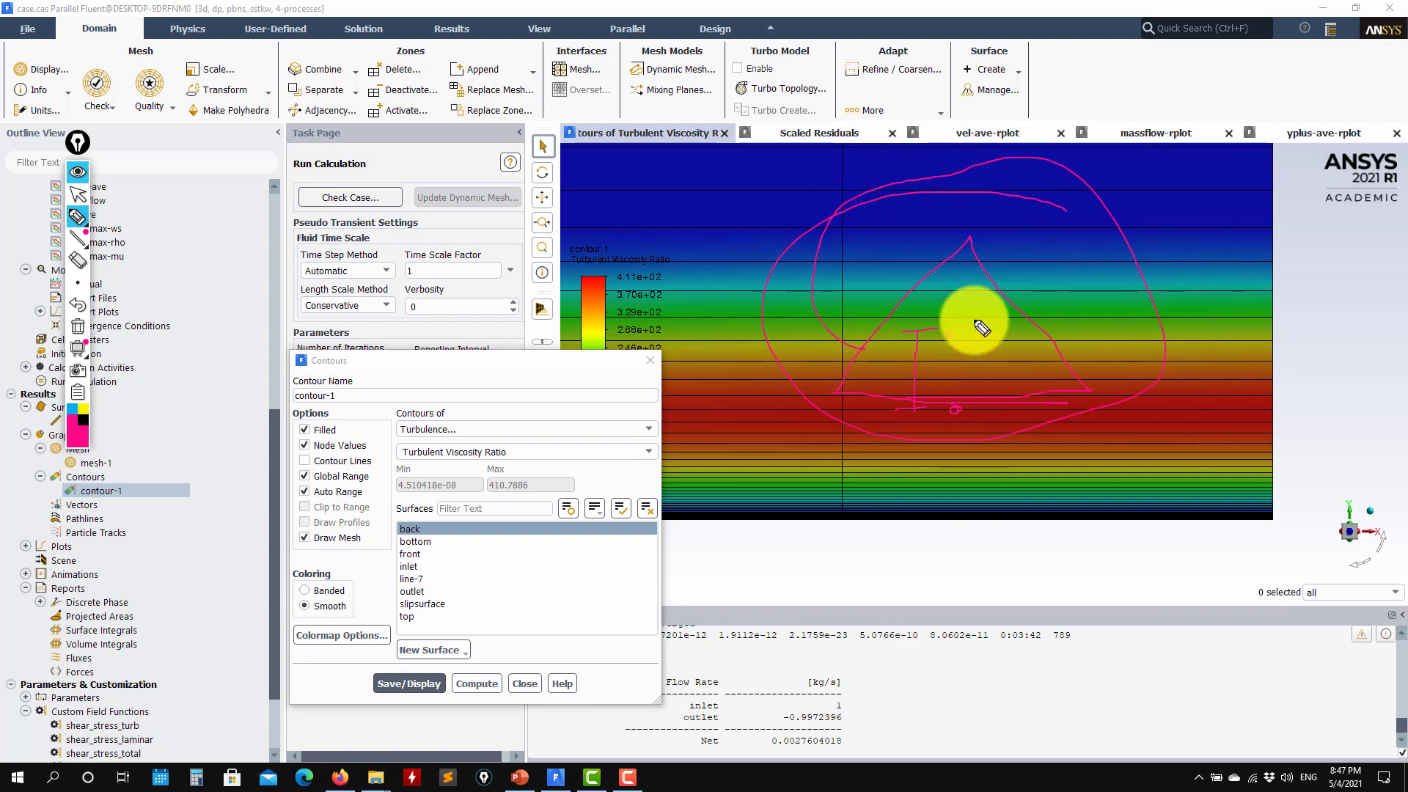
drag(946, 331, 951, 336)
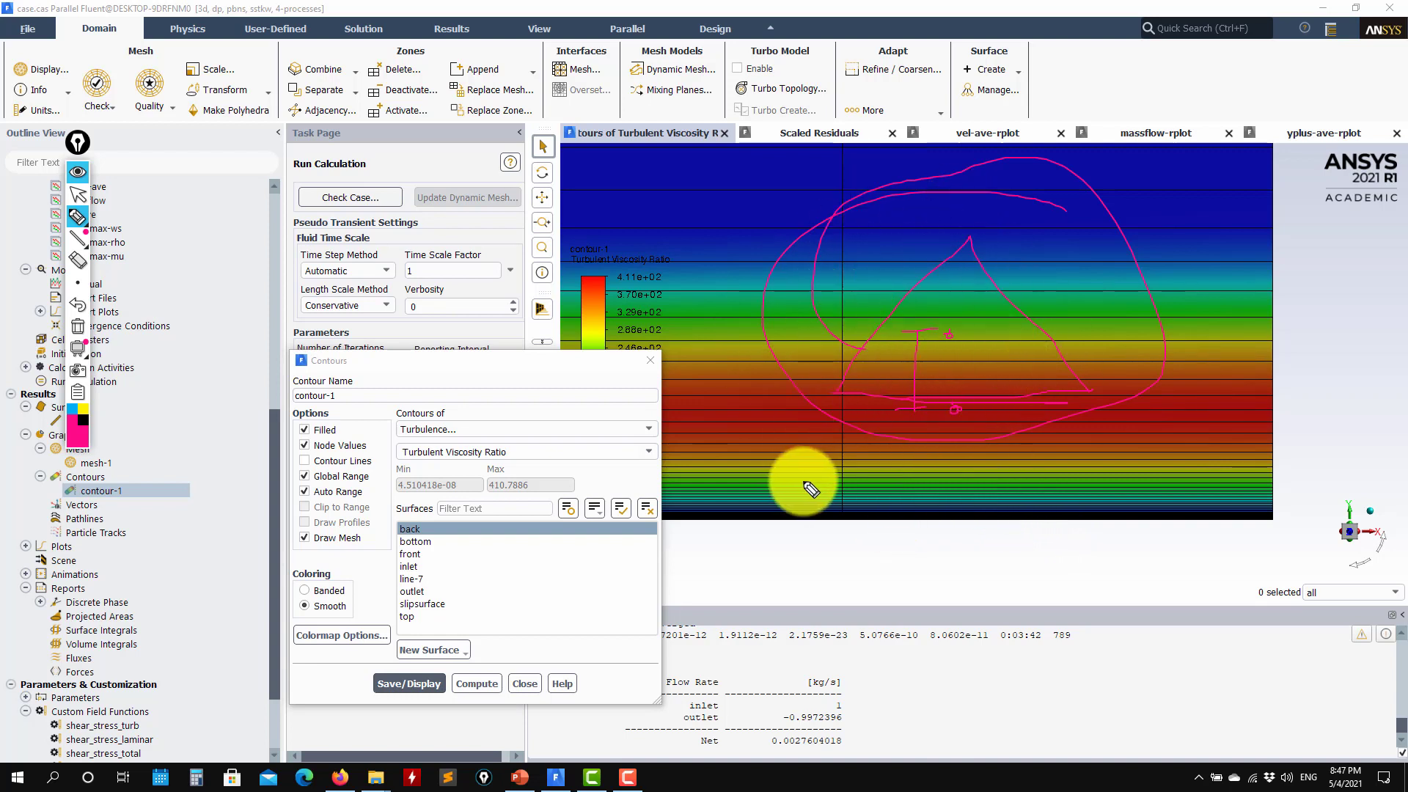
click(78, 326)
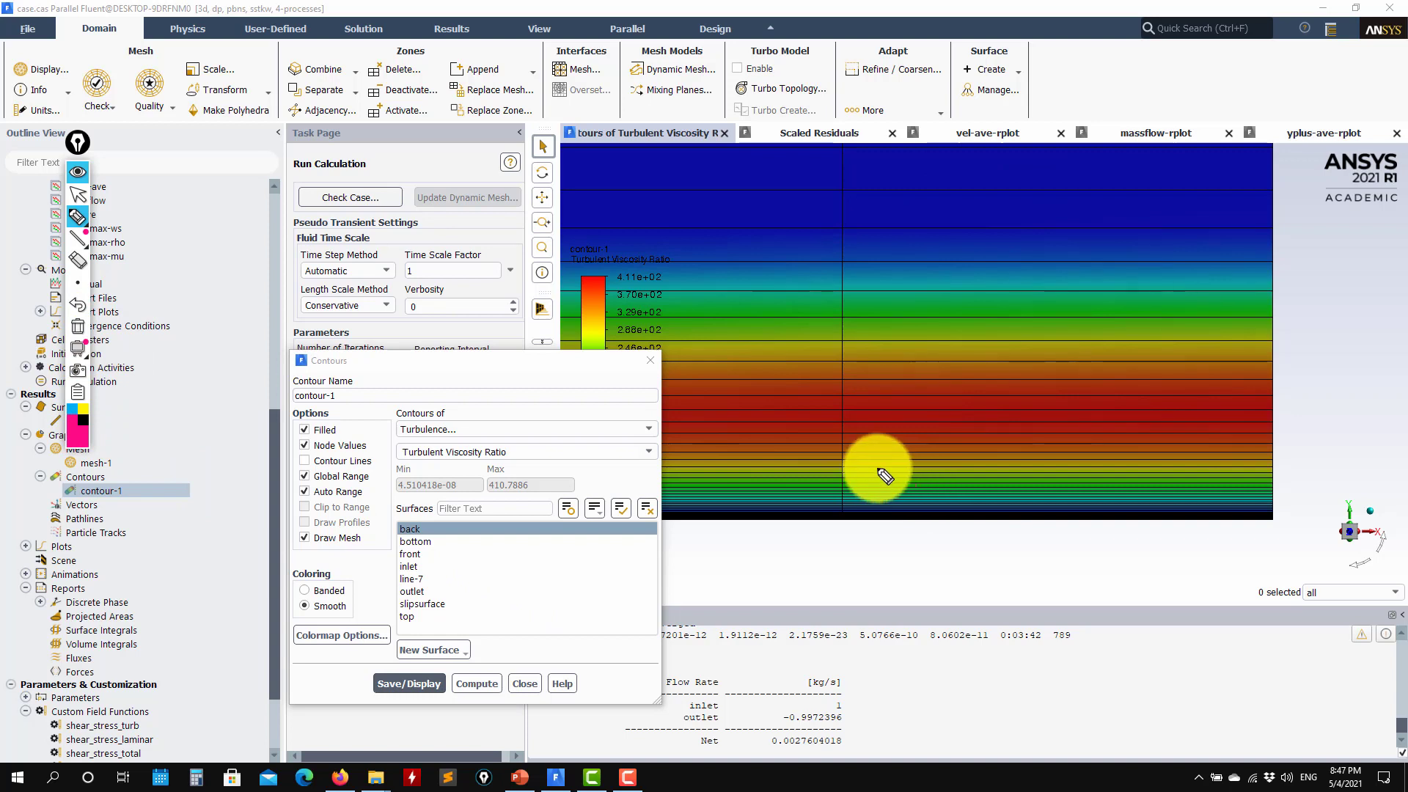
mouse_move(879, 463)
mouse_down()
mouse_move(929, 333)
mouse_move(981, 454)
mouse_move(878, 457)
mouse_move(919, 415)
mouse_up()
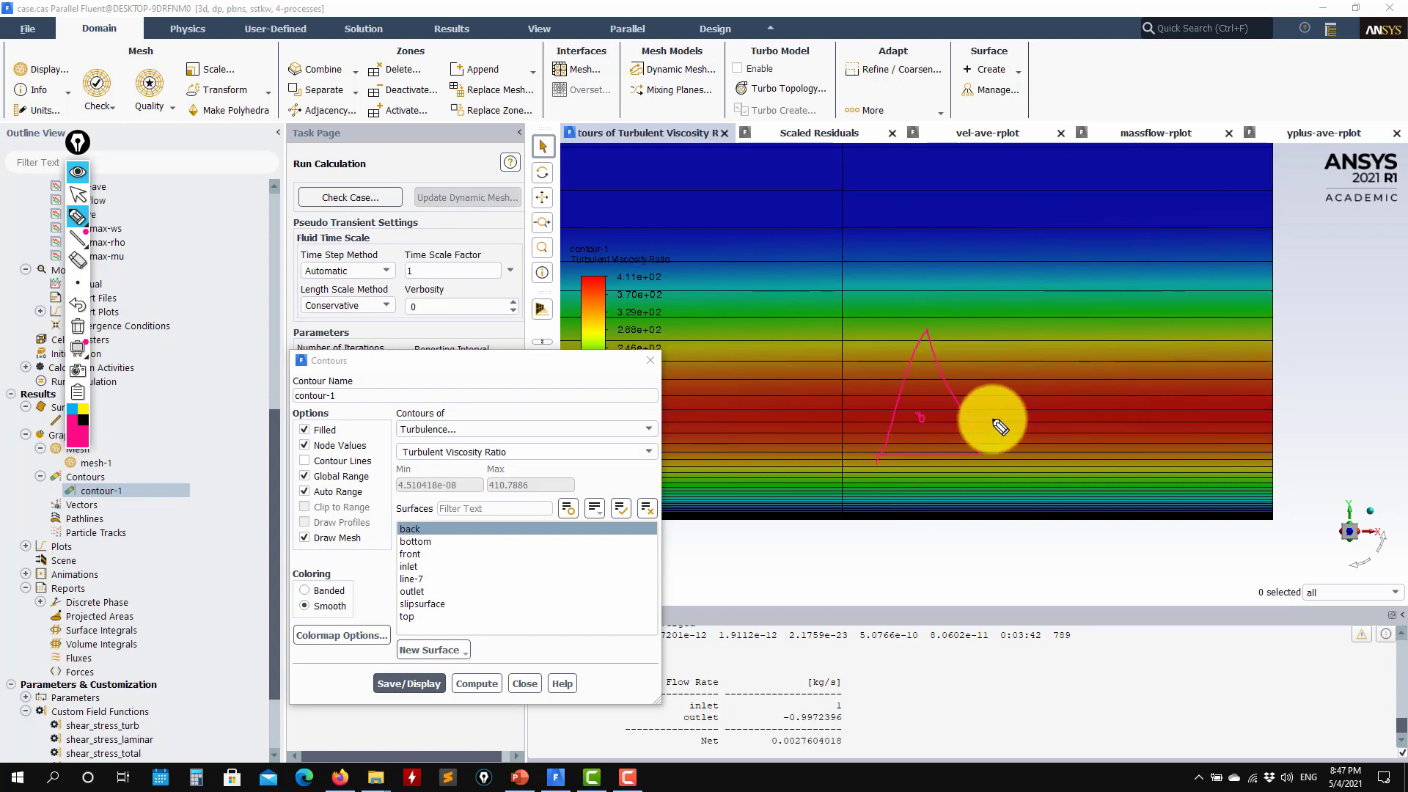
click(992, 418)
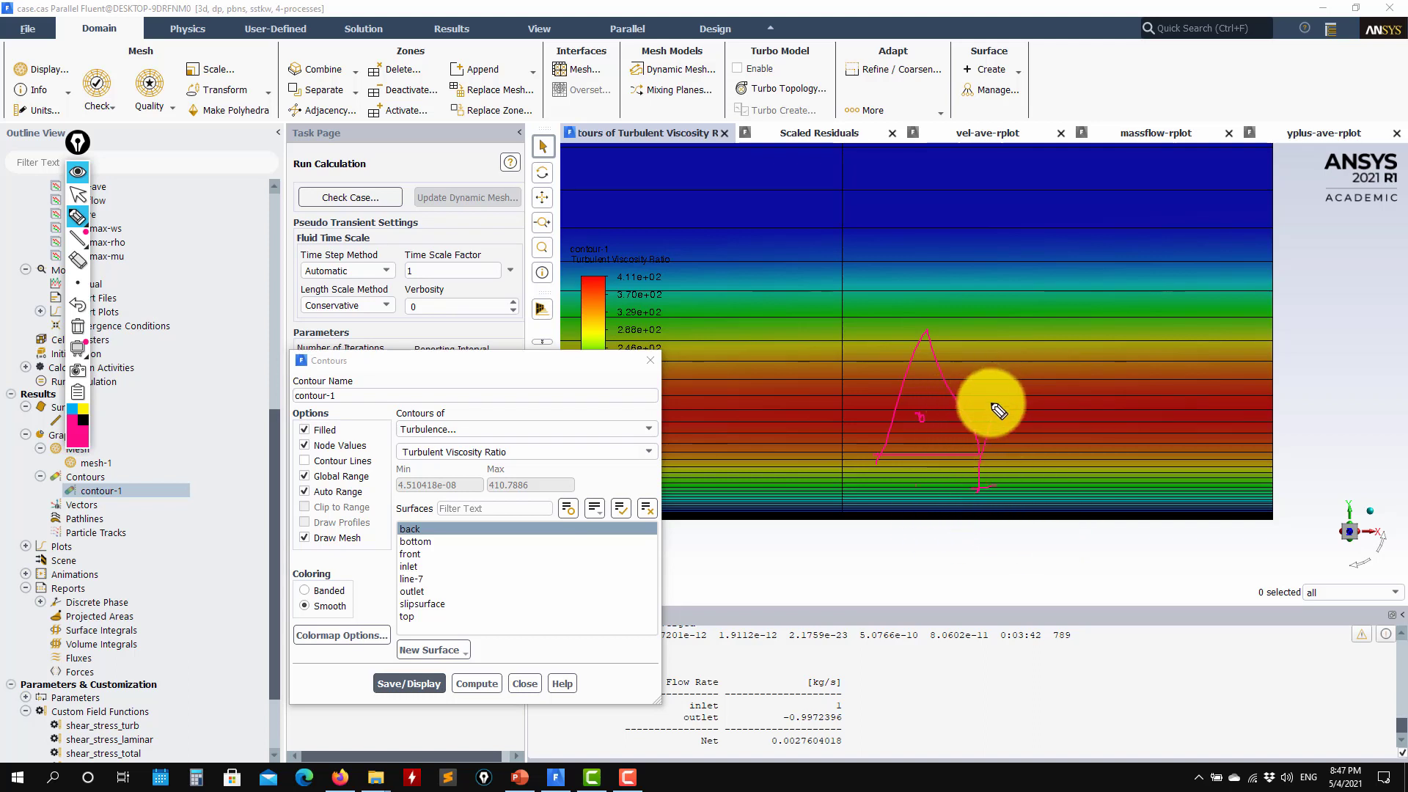
drag(1026, 394, 1035, 503)
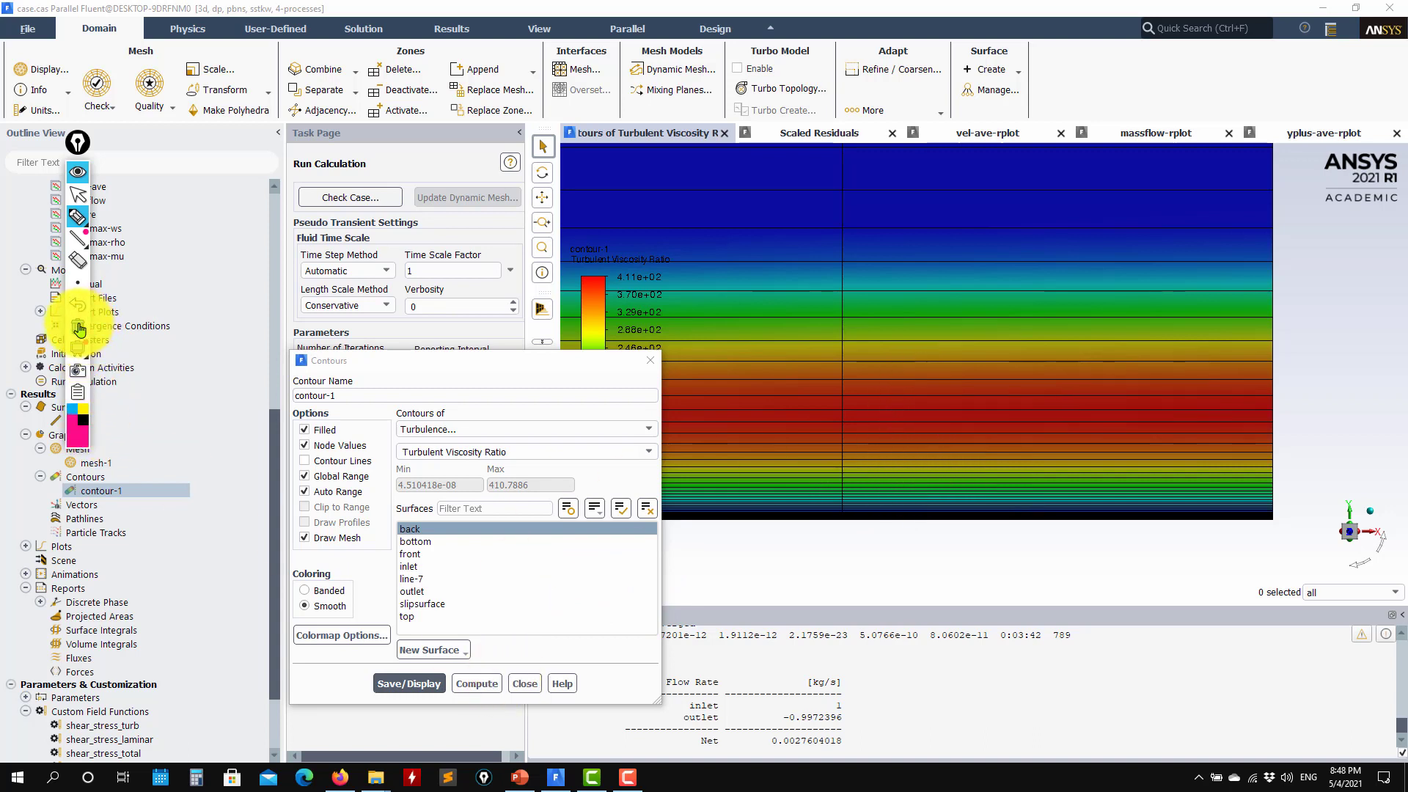
click(79, 394)
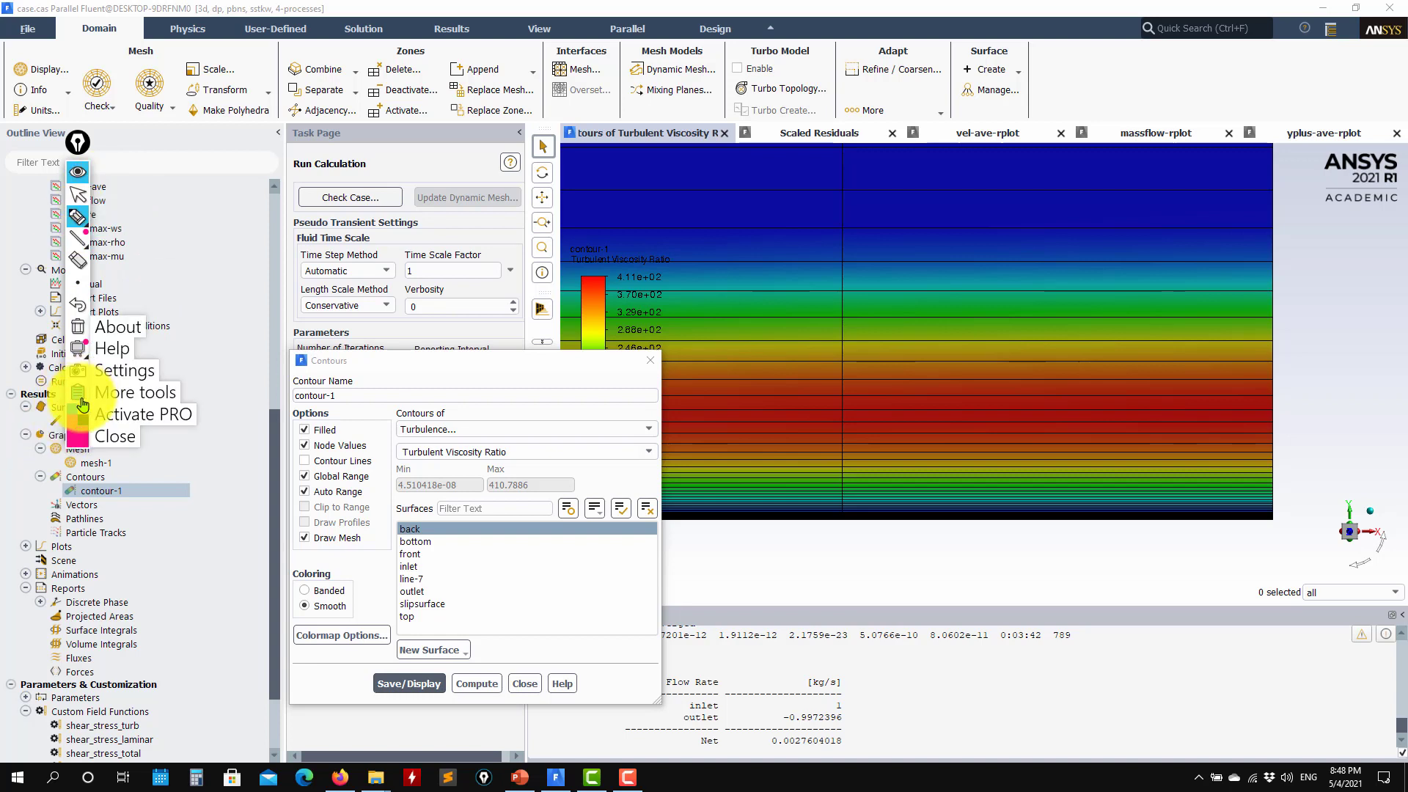
Close the contour tools and plot Production of k against yplus-normal on line-7
click(114, 436)
click(525, 683)
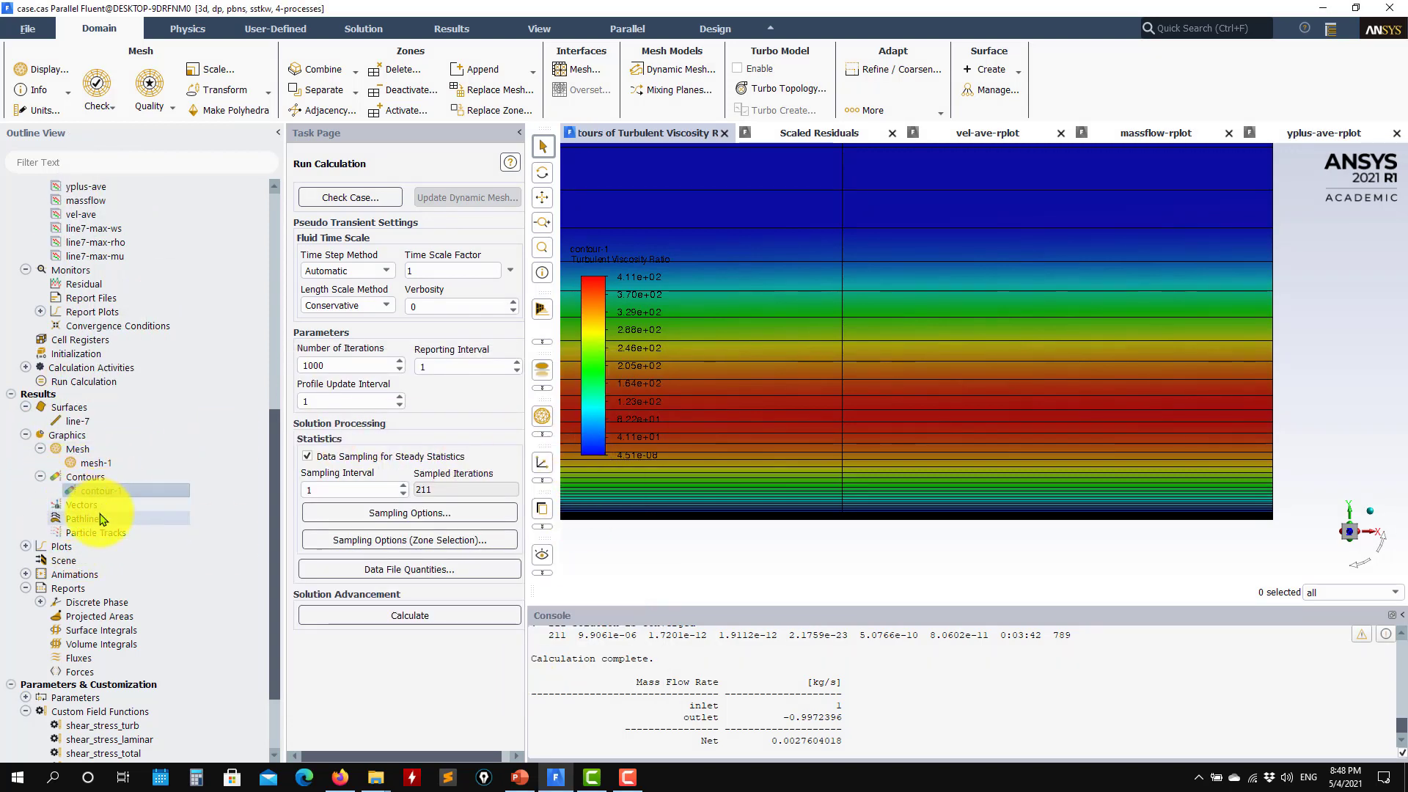
click(27, 547)
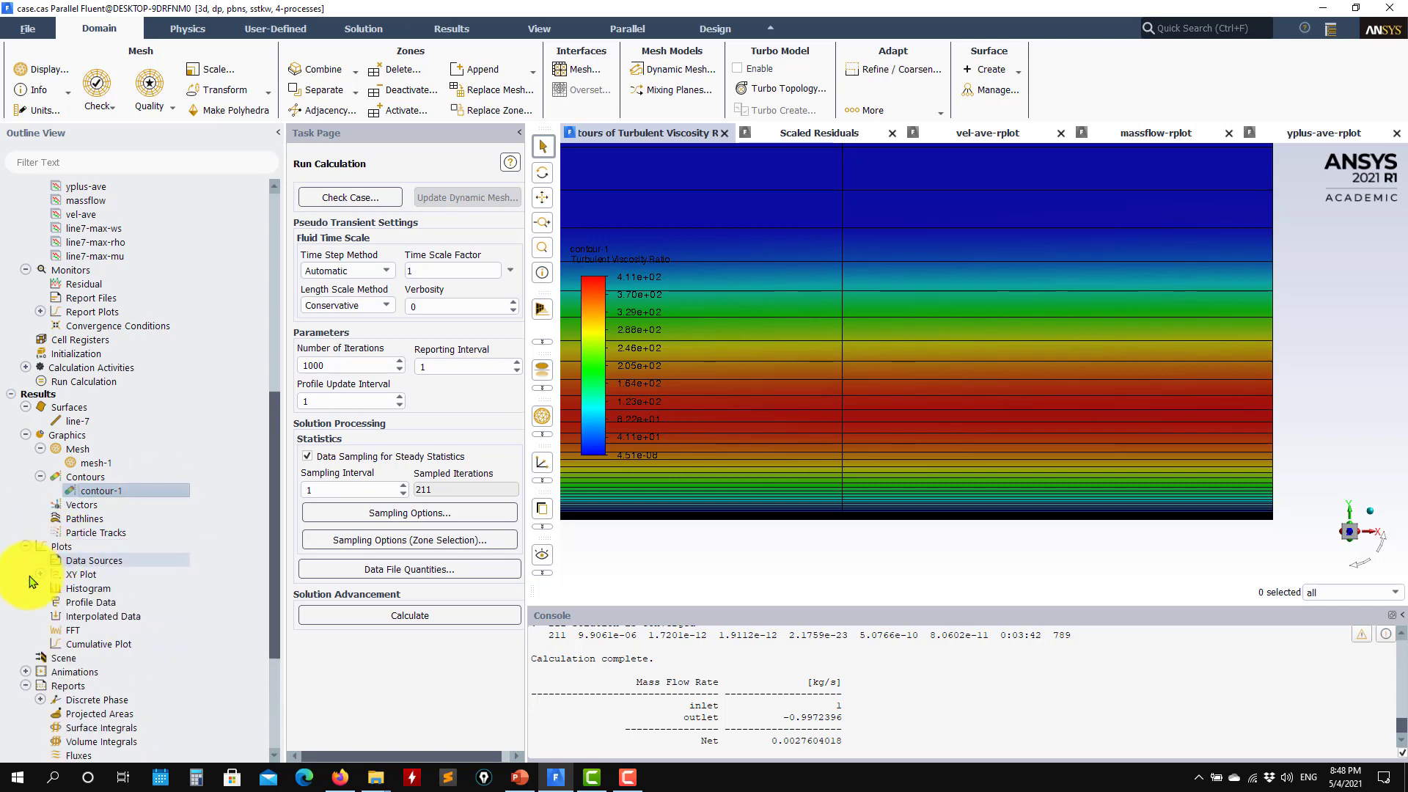
click(40, 575)
scroll(150, 564, down, 4)
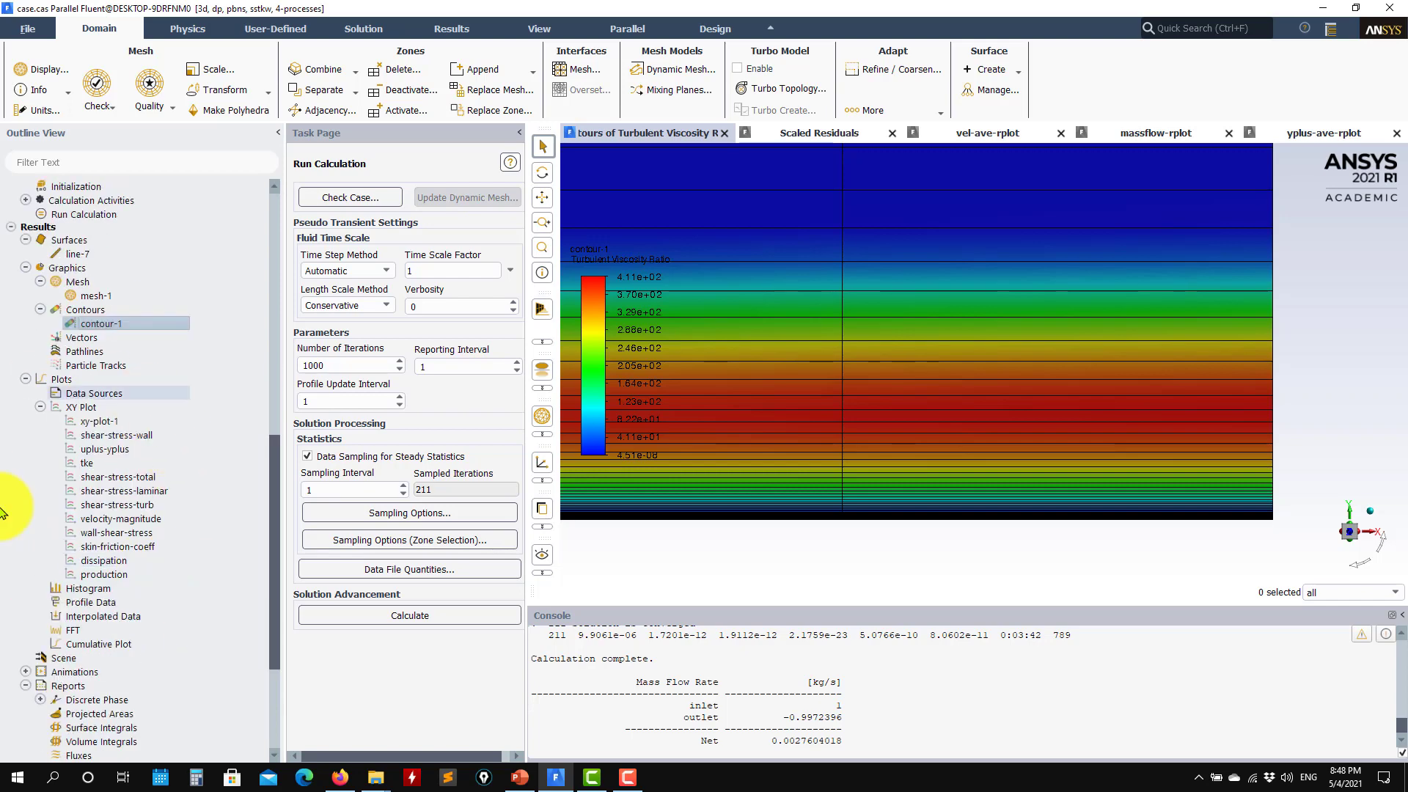
double_click(113, 574)
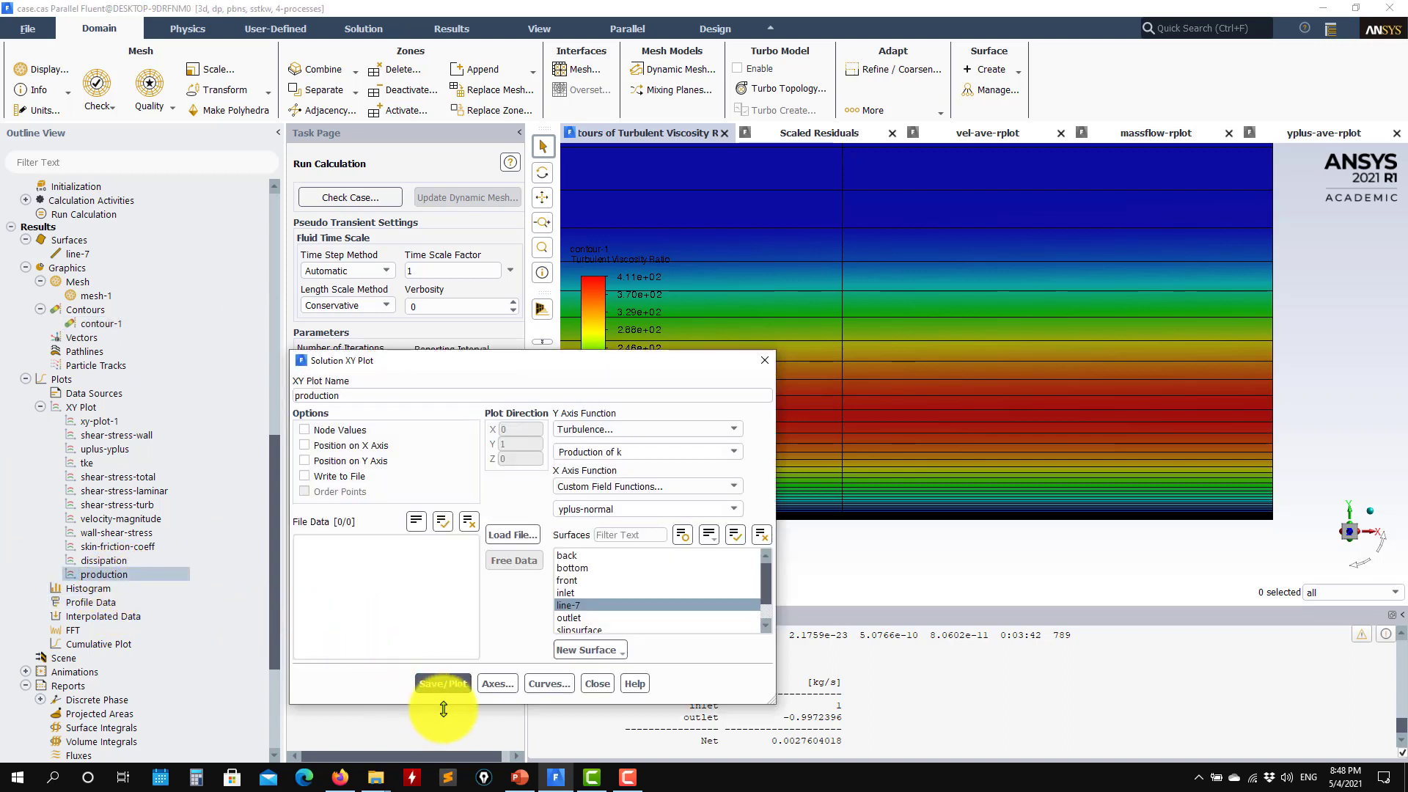
click(462, 685)
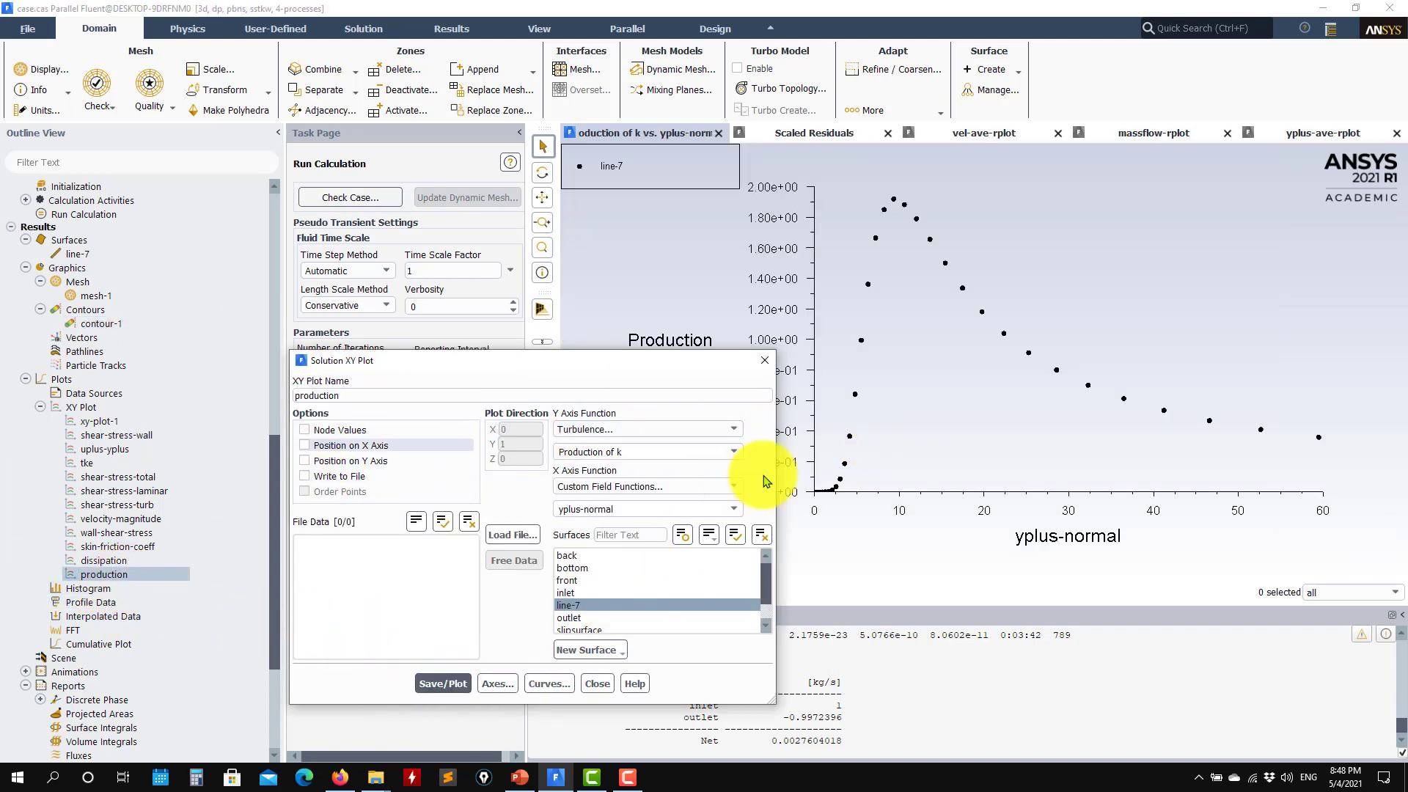
Browse the y-axis turbulence quantities, then close the production plot unchanged
click(735, 452)
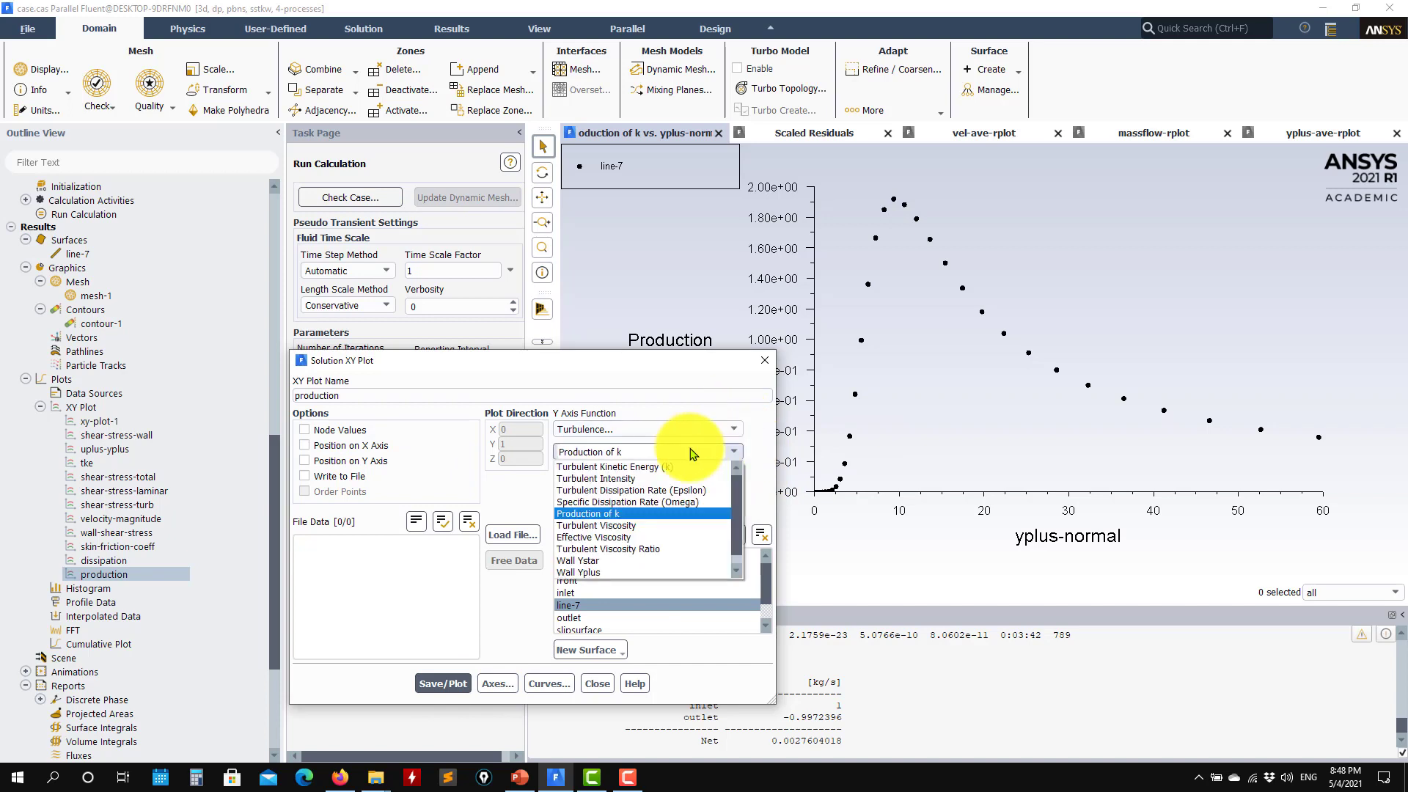
click(737, 571)
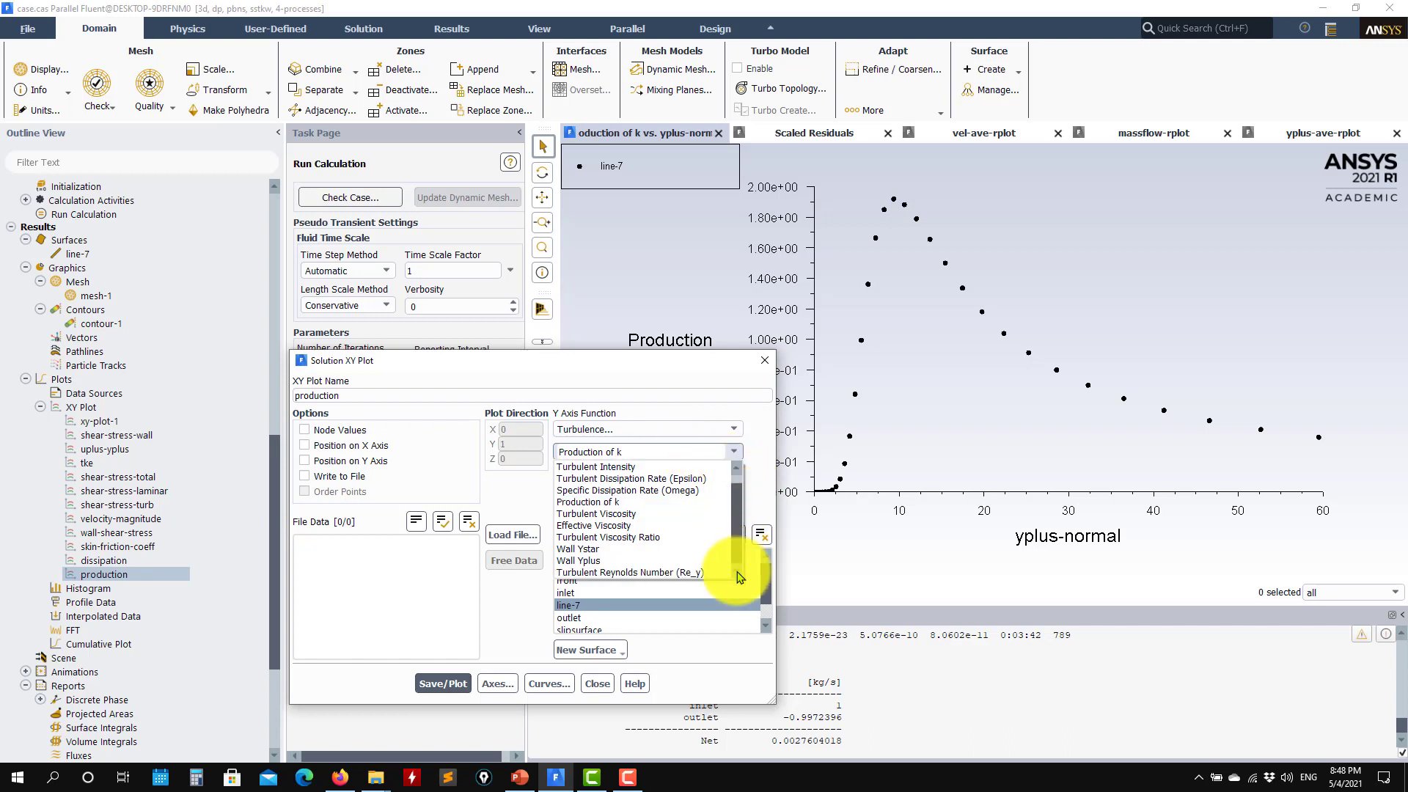
click(737, 467)
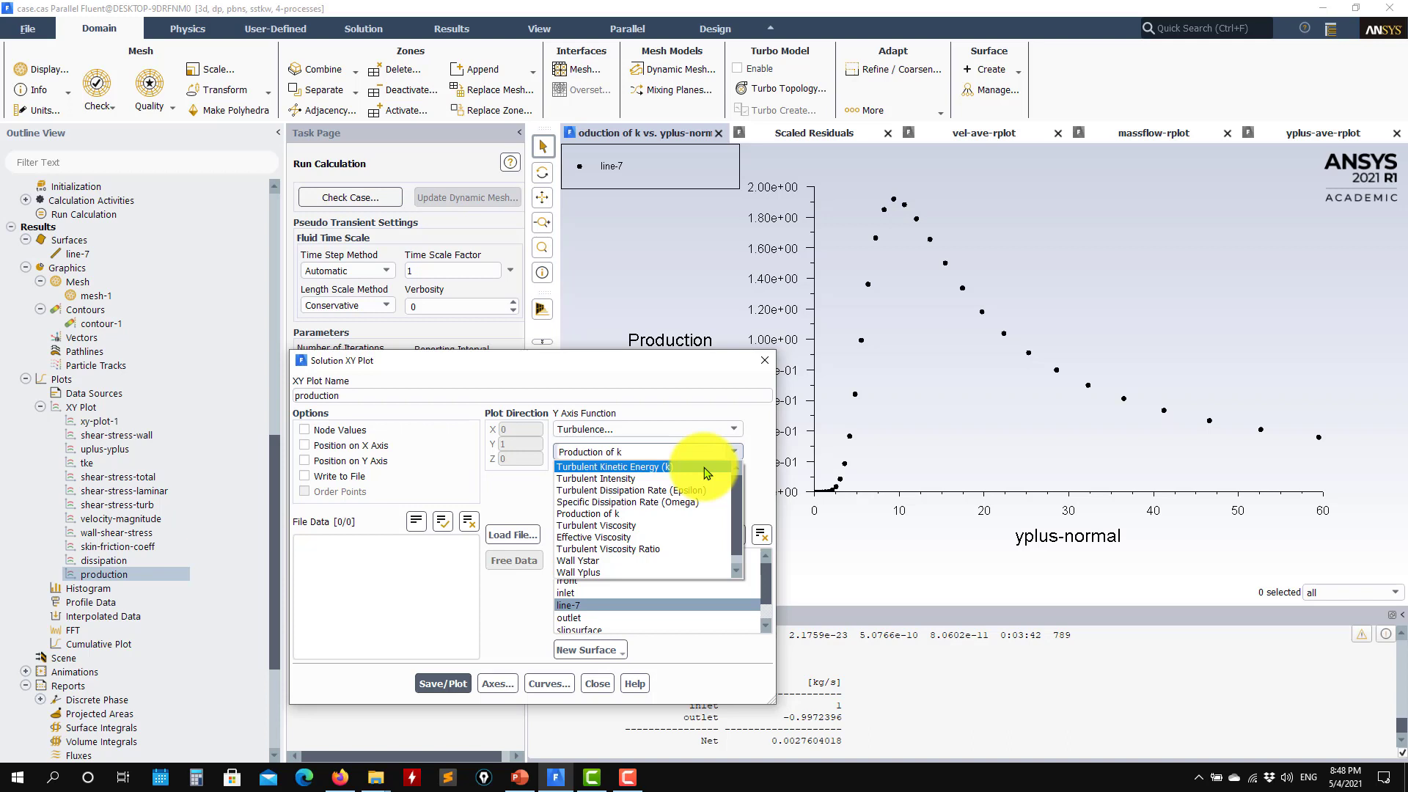
click(599, 689)
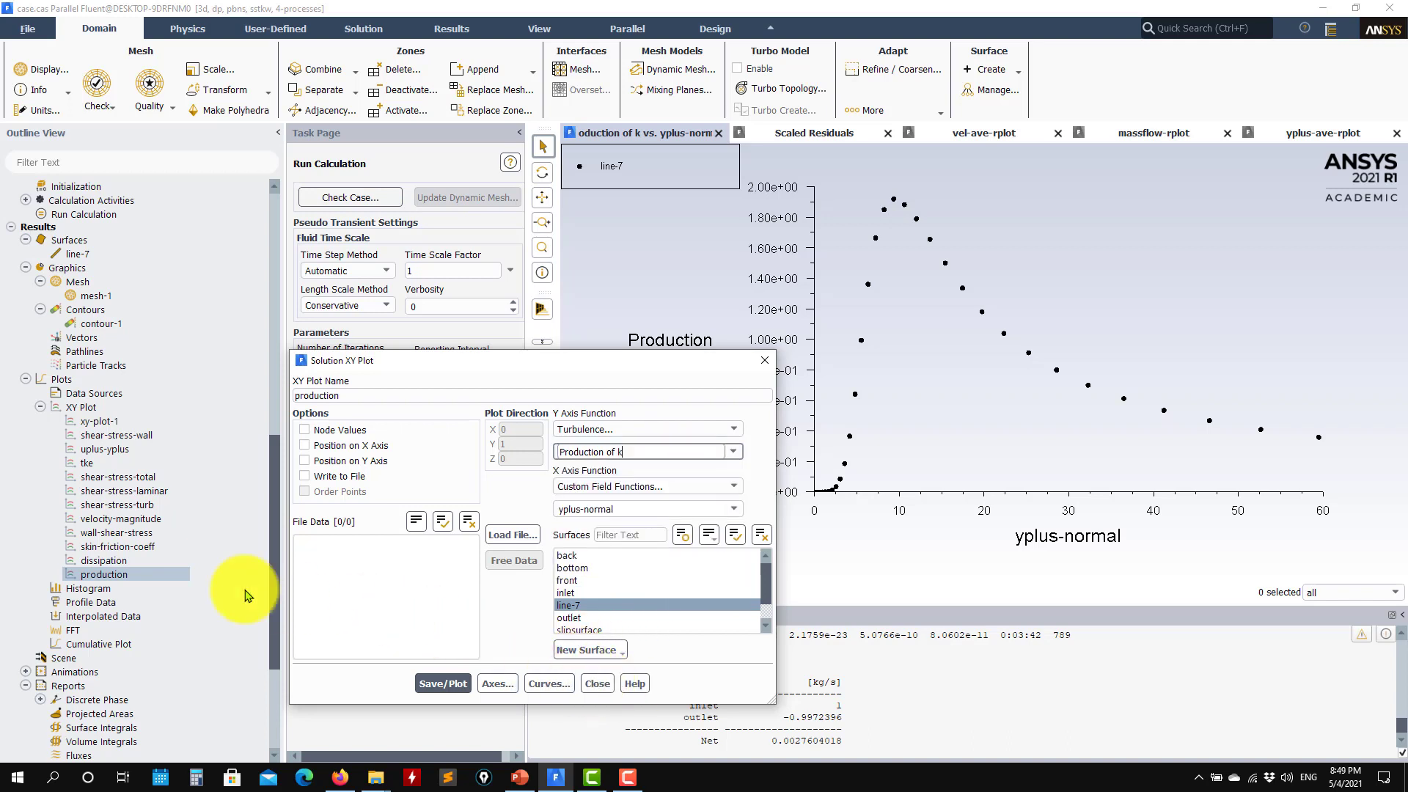
click(598, 684)
Open the dissipation plot and compare it with the notebook's reference TKE plot in Firefox
double_click(129, 561)
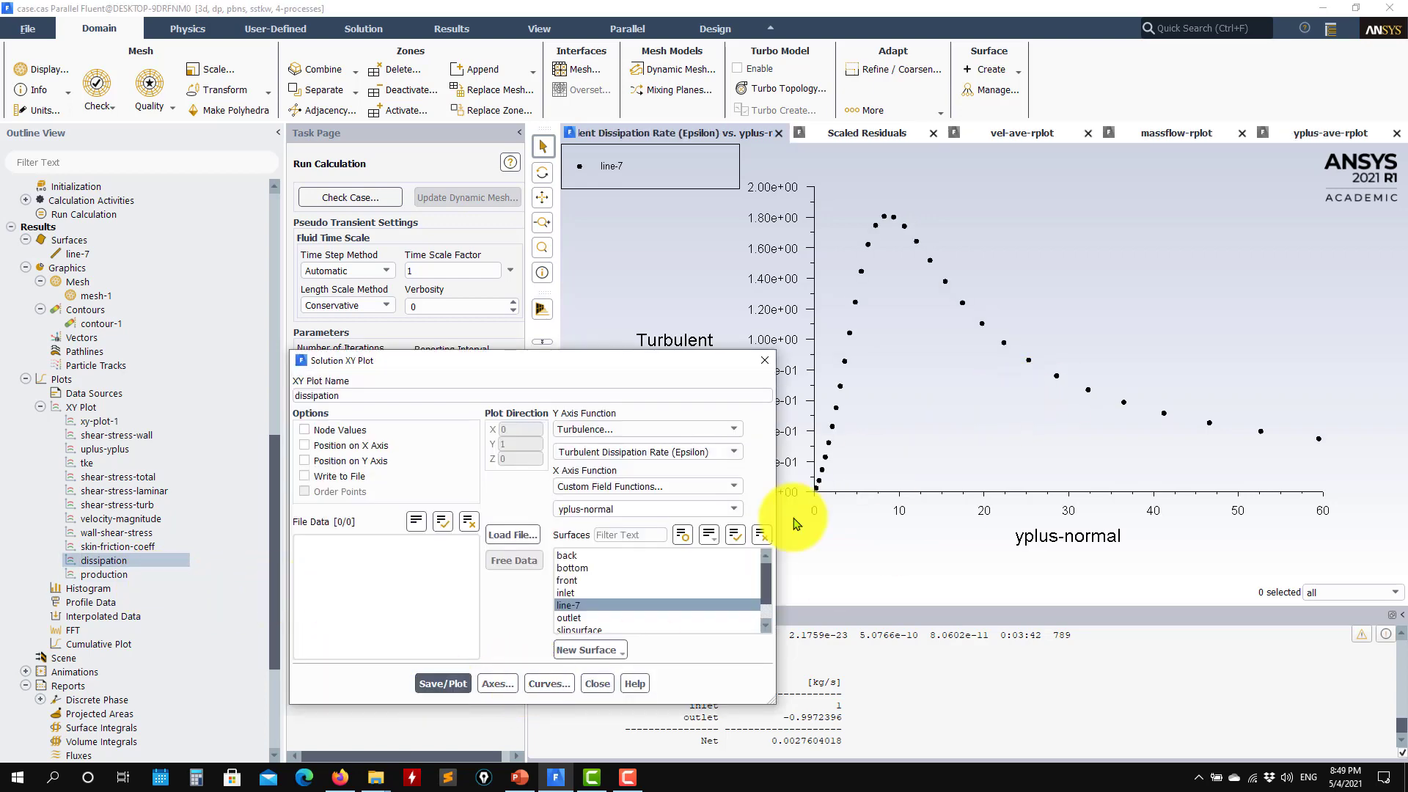
click(339, 777)
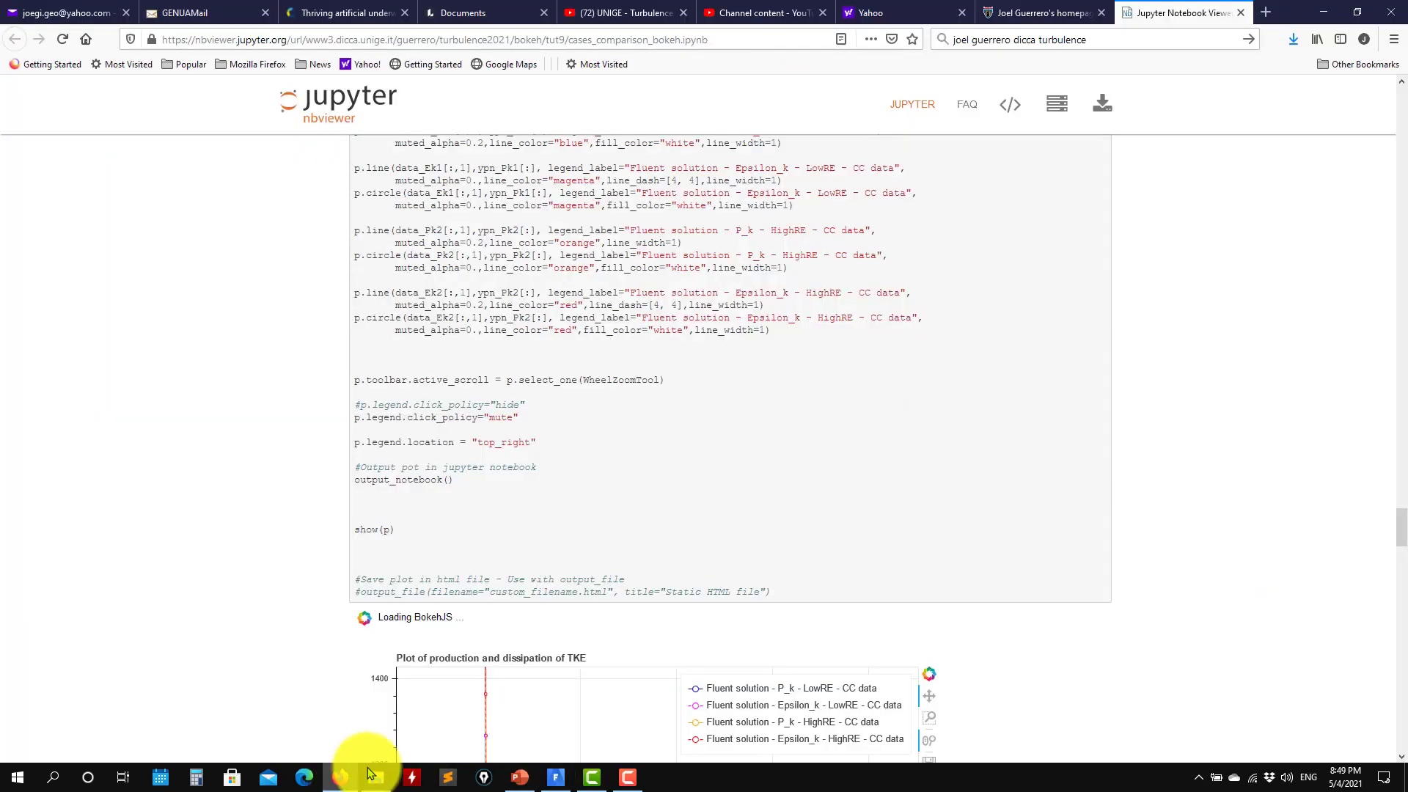
scroll(1162, 613, down, 5)
scroll(1158, 610, down, 6)
scroll(1122, 594, up, 5)
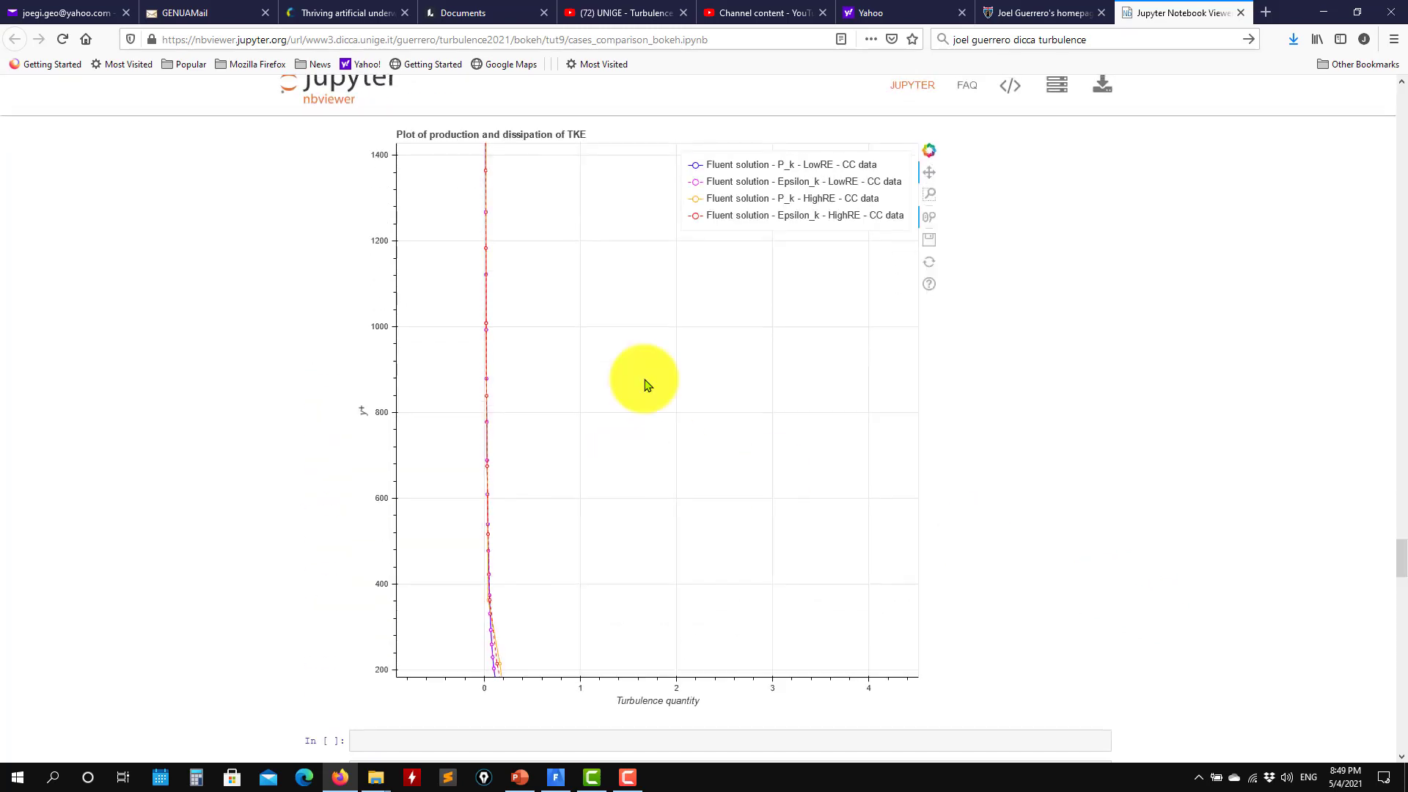
drag(595, 602, 666, 515)
scroll(666, 519, up, 5)
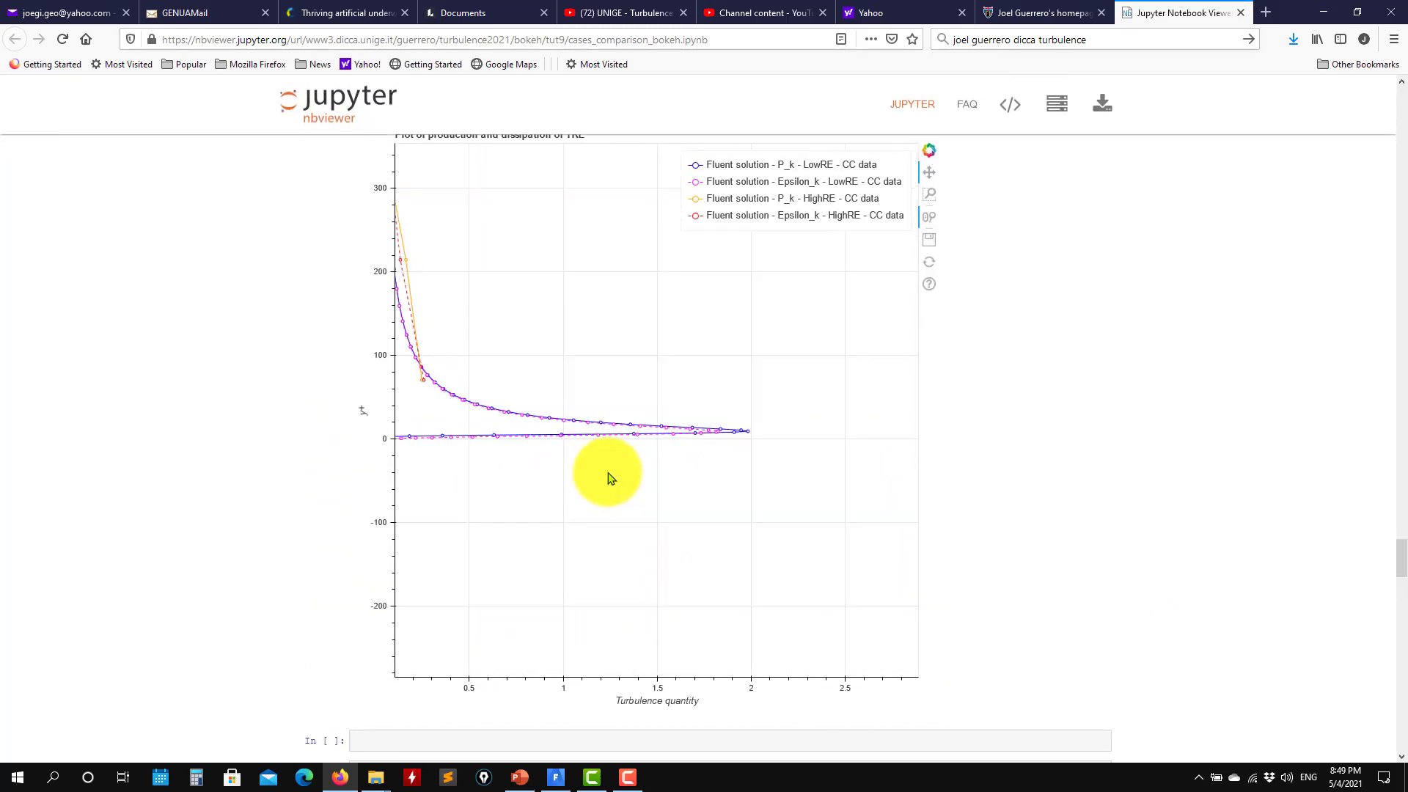
click(1319, 13)
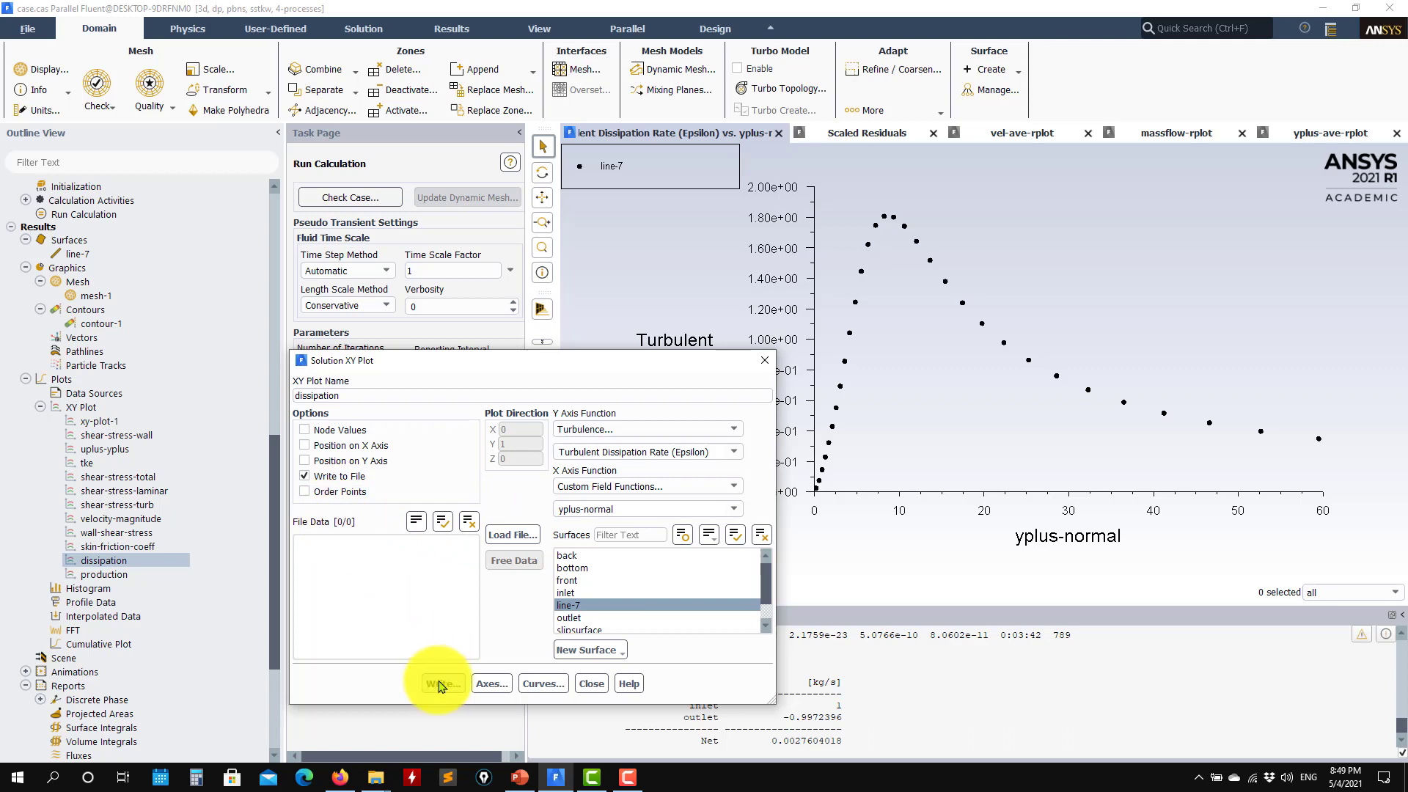
Write the line-7 dissipation versus yplus-normal data to an XY file named 'test'
click(443, 683)
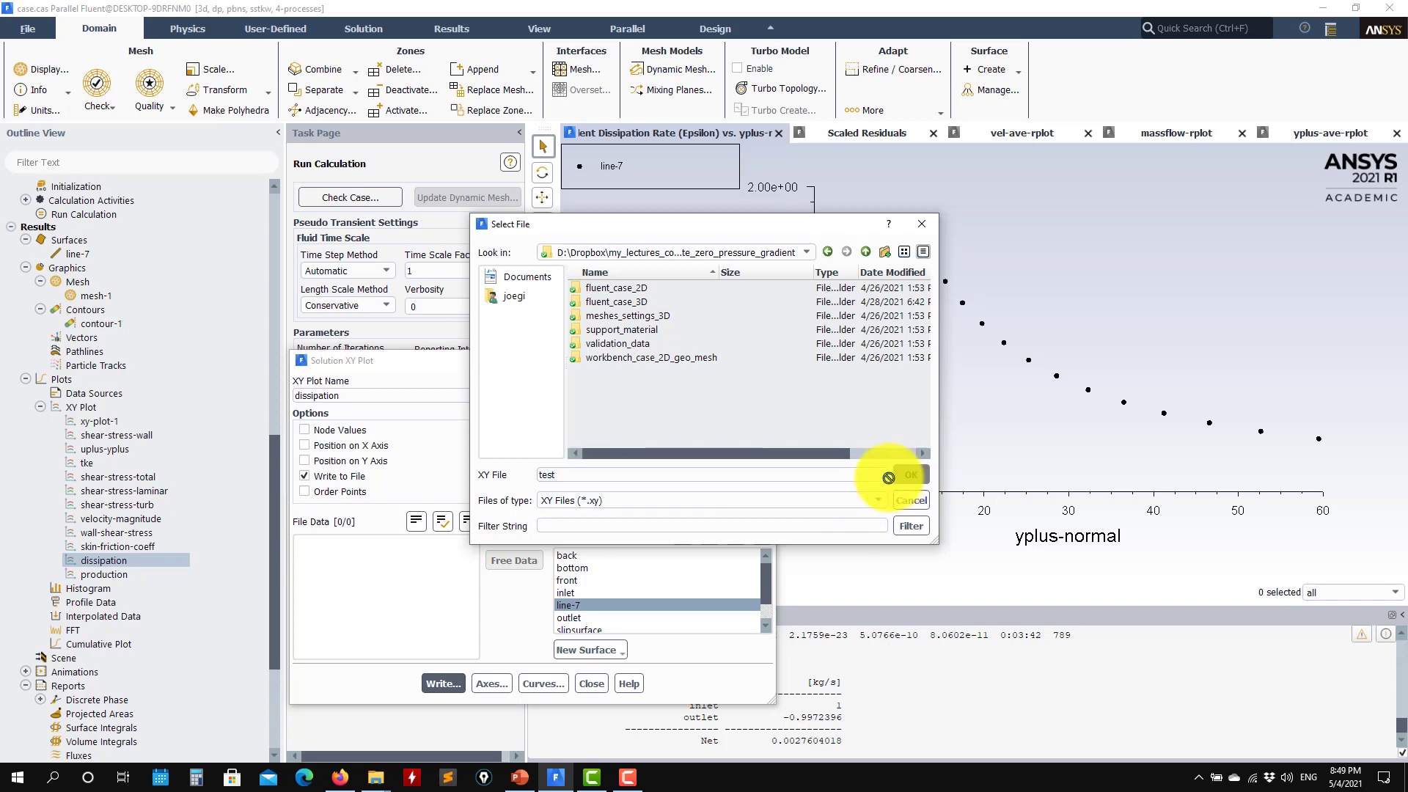
click(911, 474)
mouse_move(377, 778)
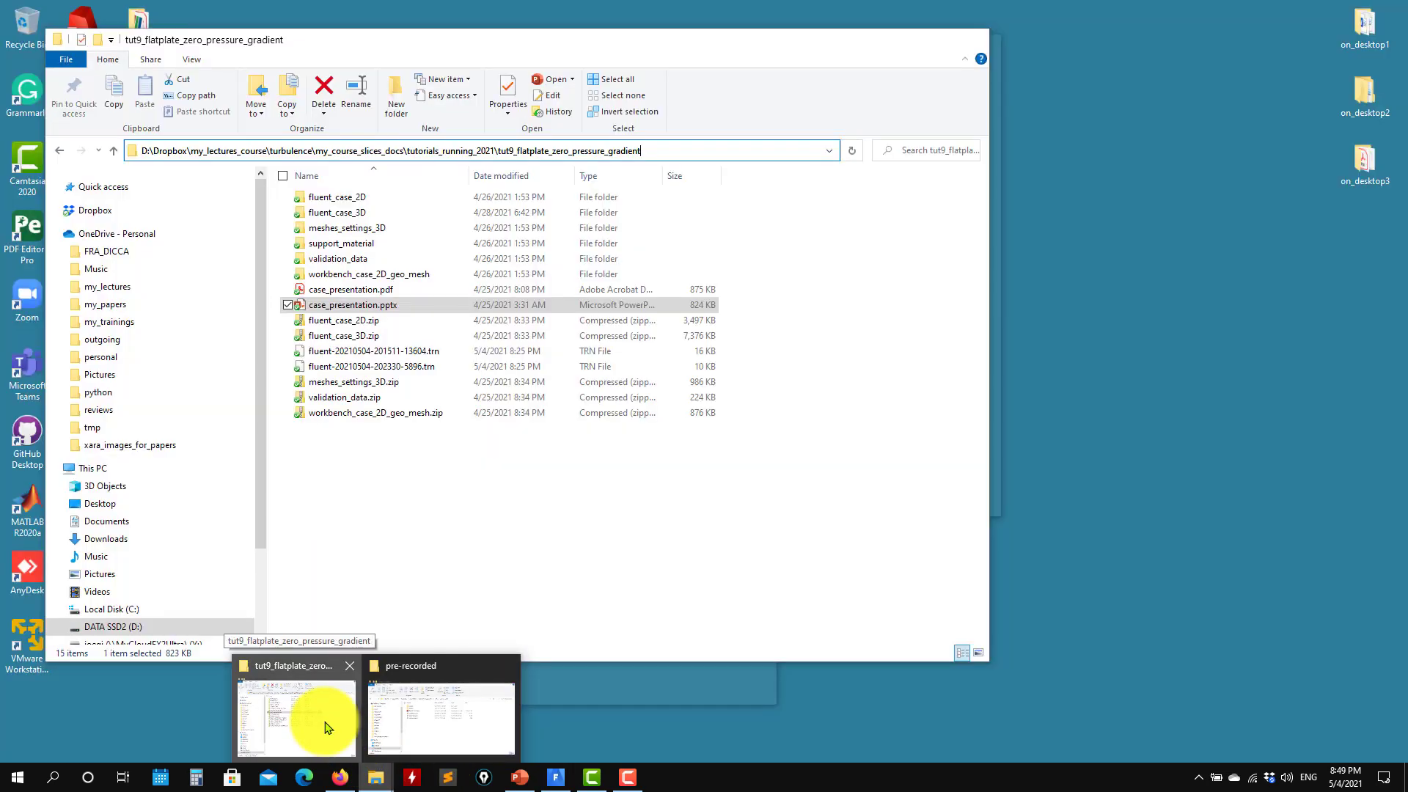
Open the exported test file from the tutorial folder in Sublime Text
click(328, 728)
click(317, 430)
right_click(316, 435)
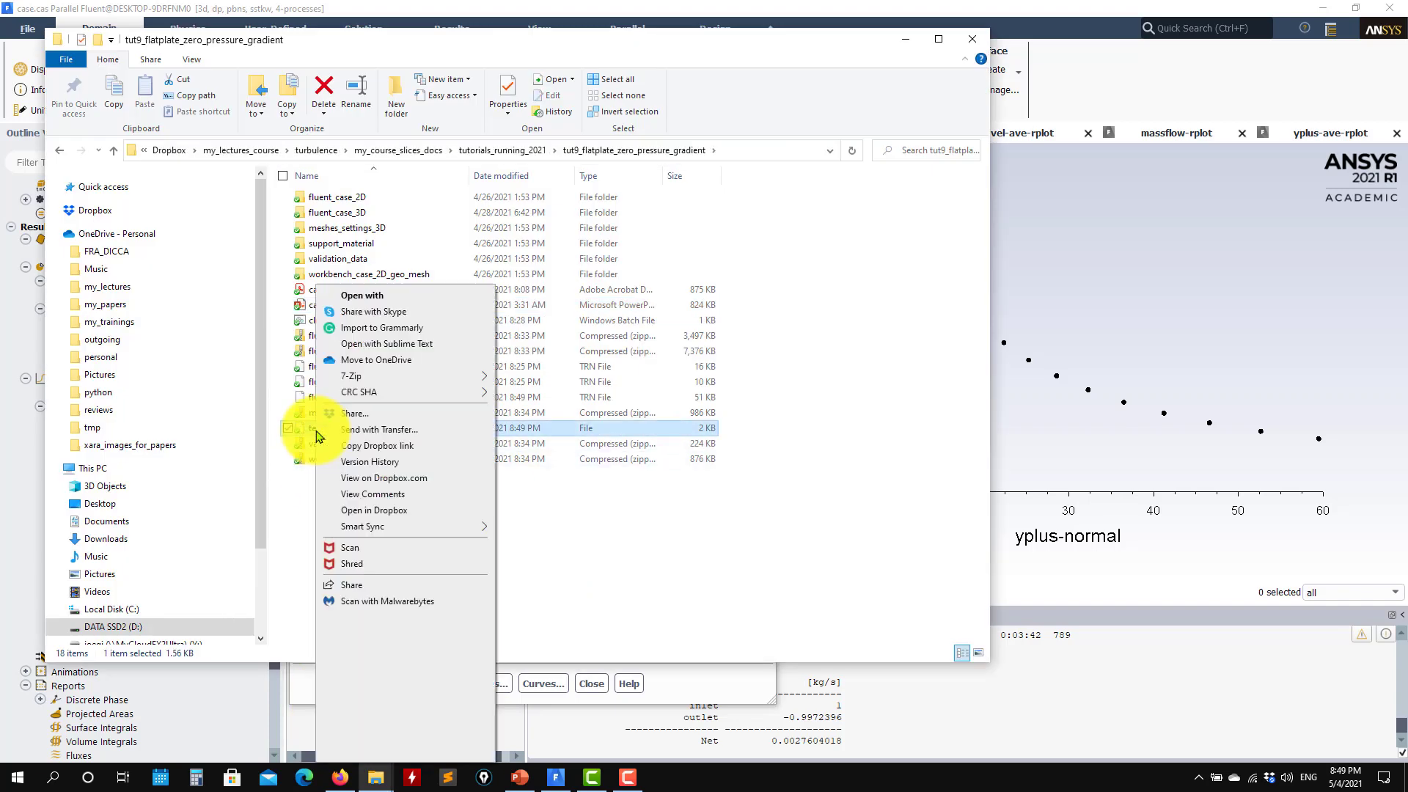
click(440, 356)
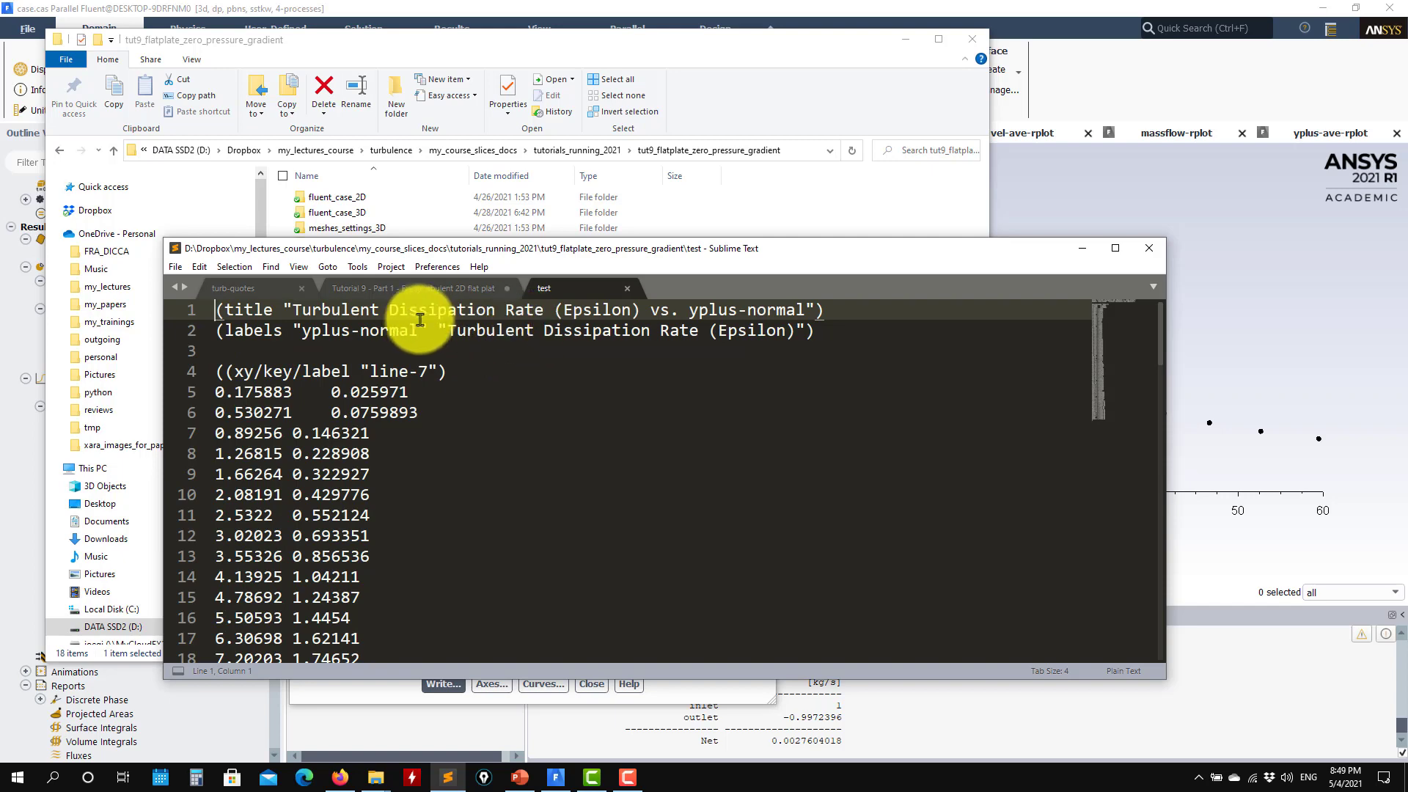
Review the yplus-normal and epsilon columns, close the file, and return to Fluent
drag(283, 330, 428, 330)
drag(796, 331, 439, 331)
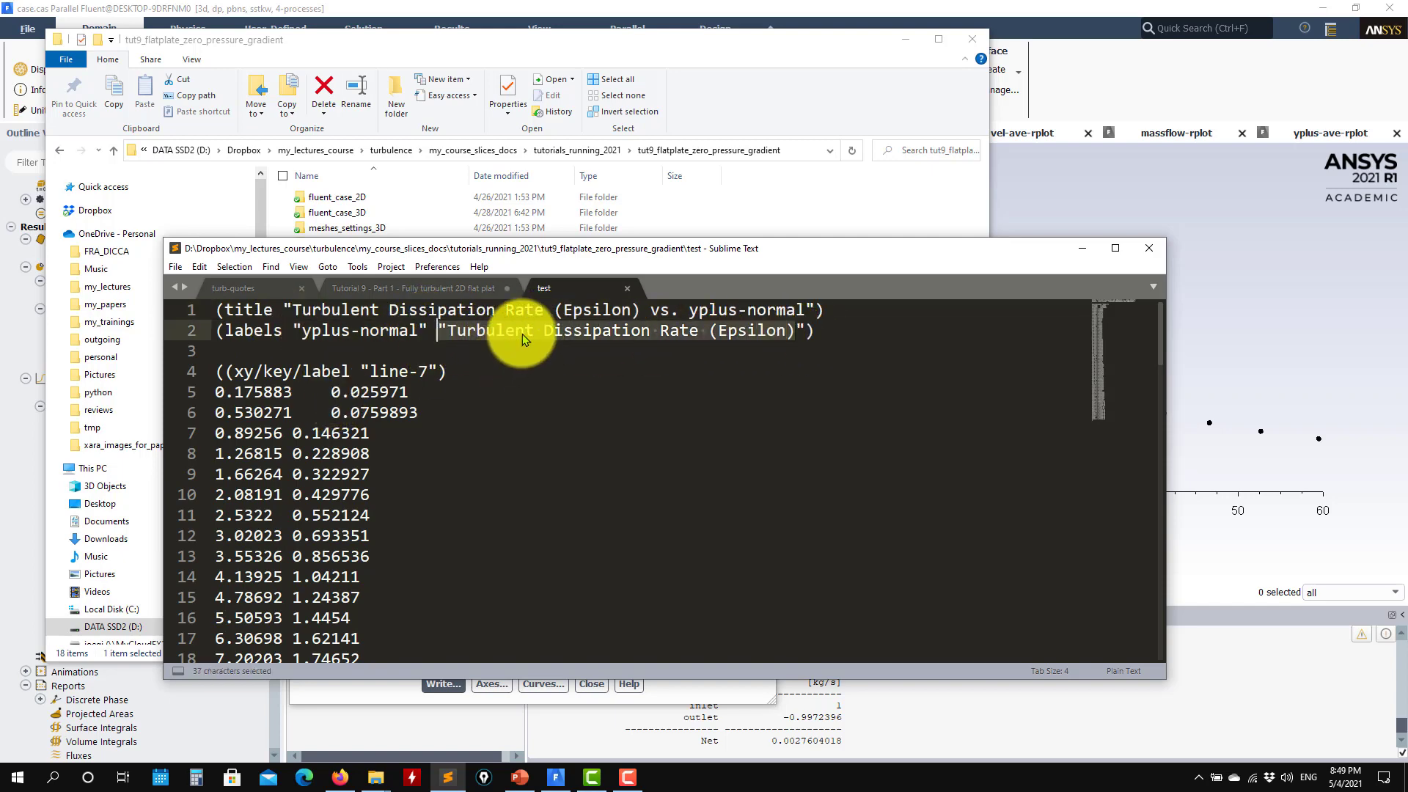
scroll(337, 408, down, 16)
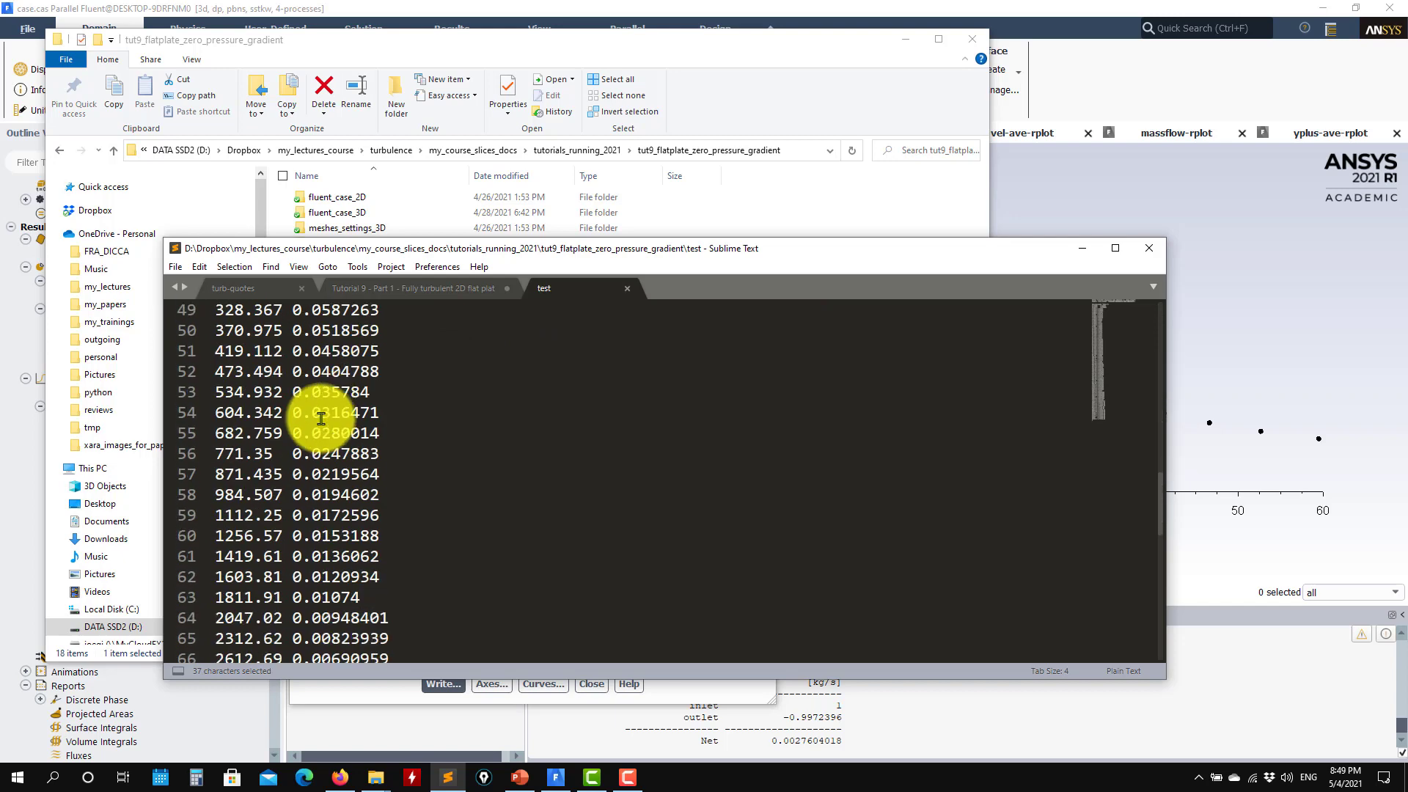
scroll(320, 418, down, 9)
scroll(337, 424, up, 17)
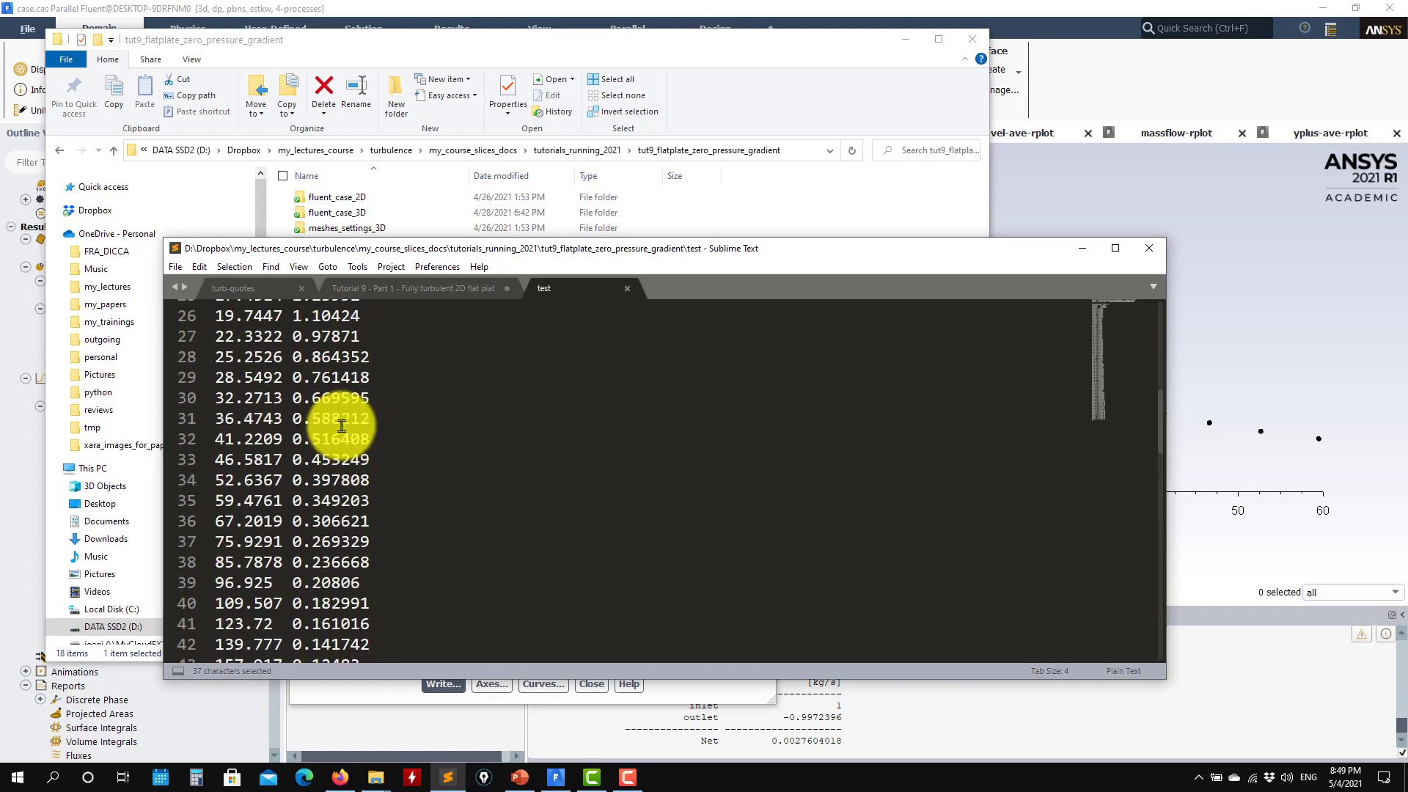
scroll(341, 422, up, 9)
click(627, 288)
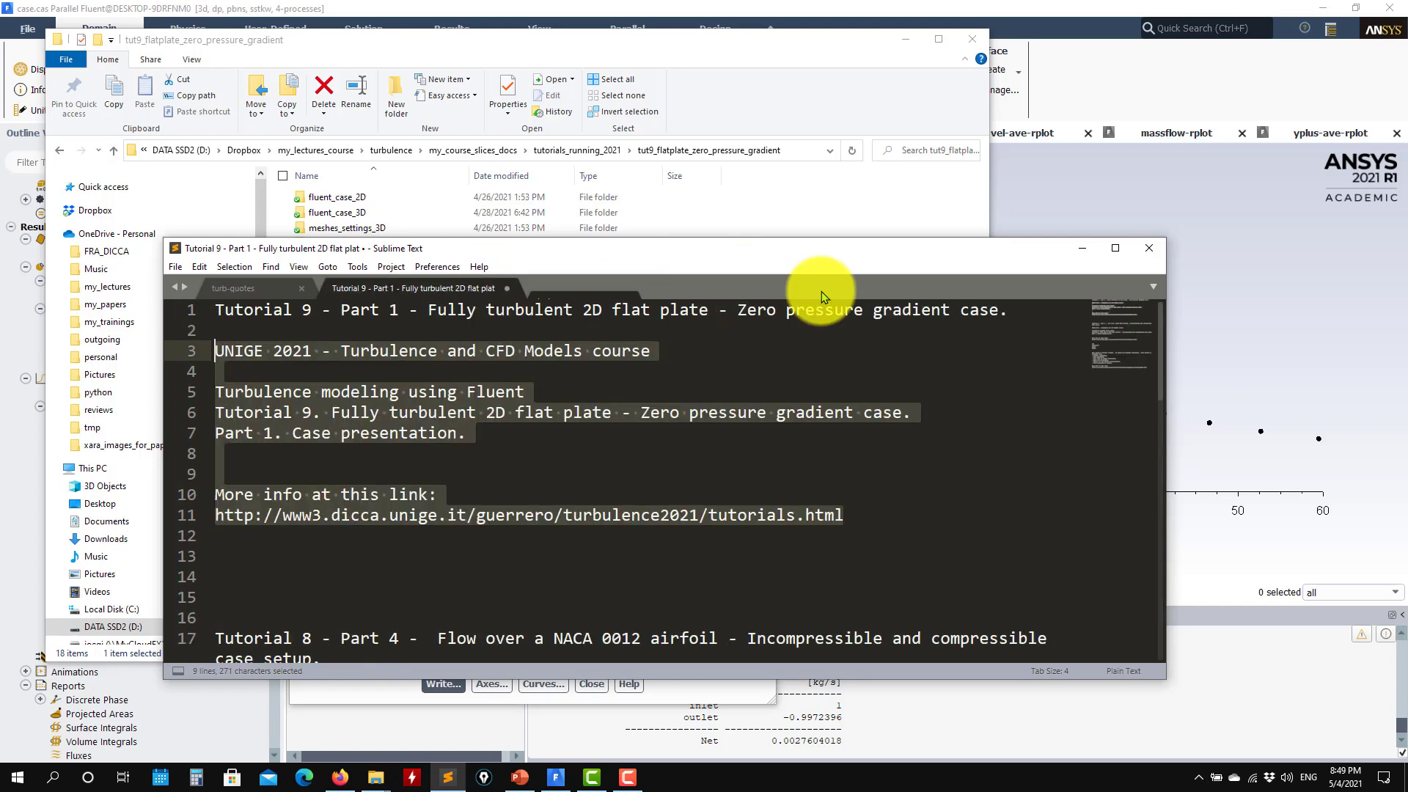
click(1083, 250)
click(906, 39)
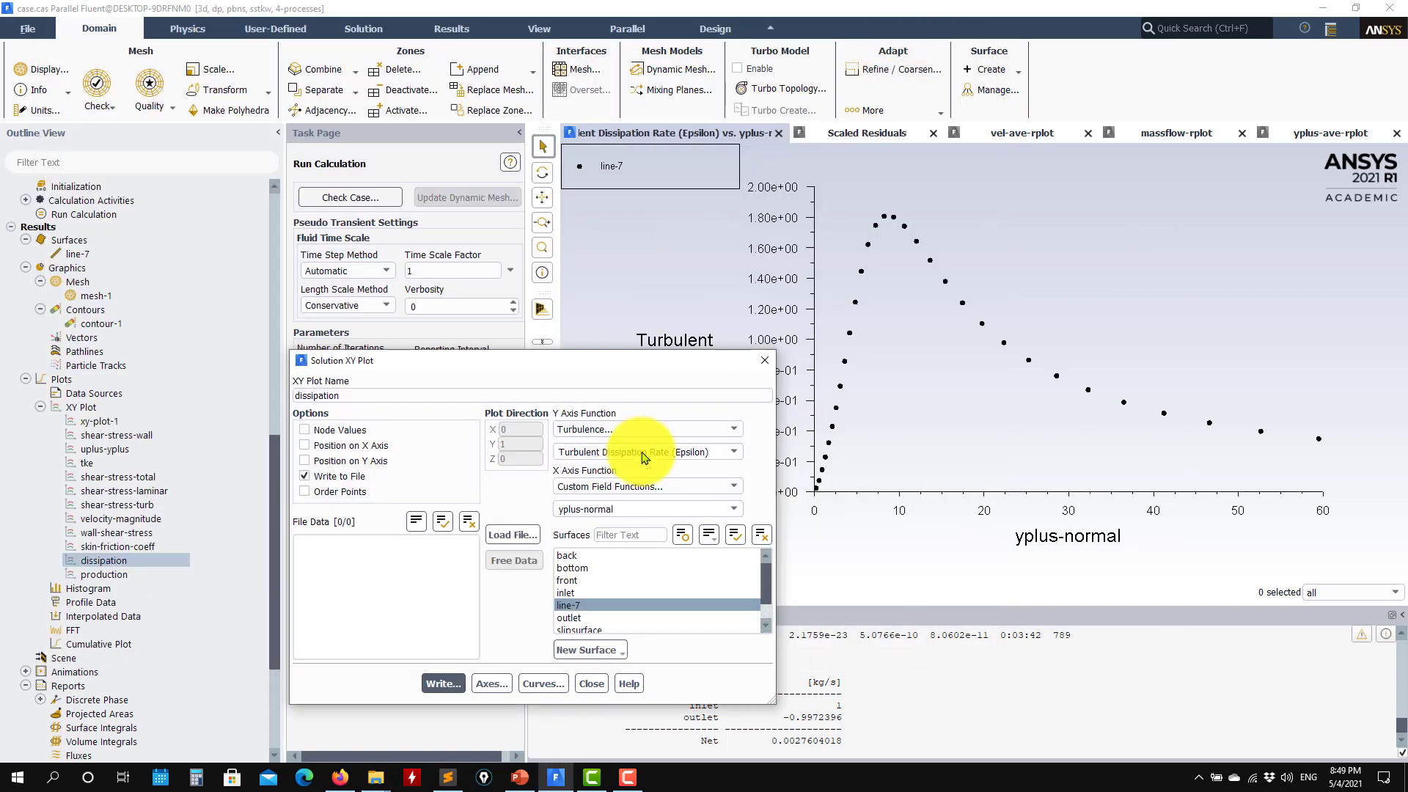
Plot uplus-yplus and browse to validation_data/ascii_data_law_of_the_wall showing all file types
click(591, 684)
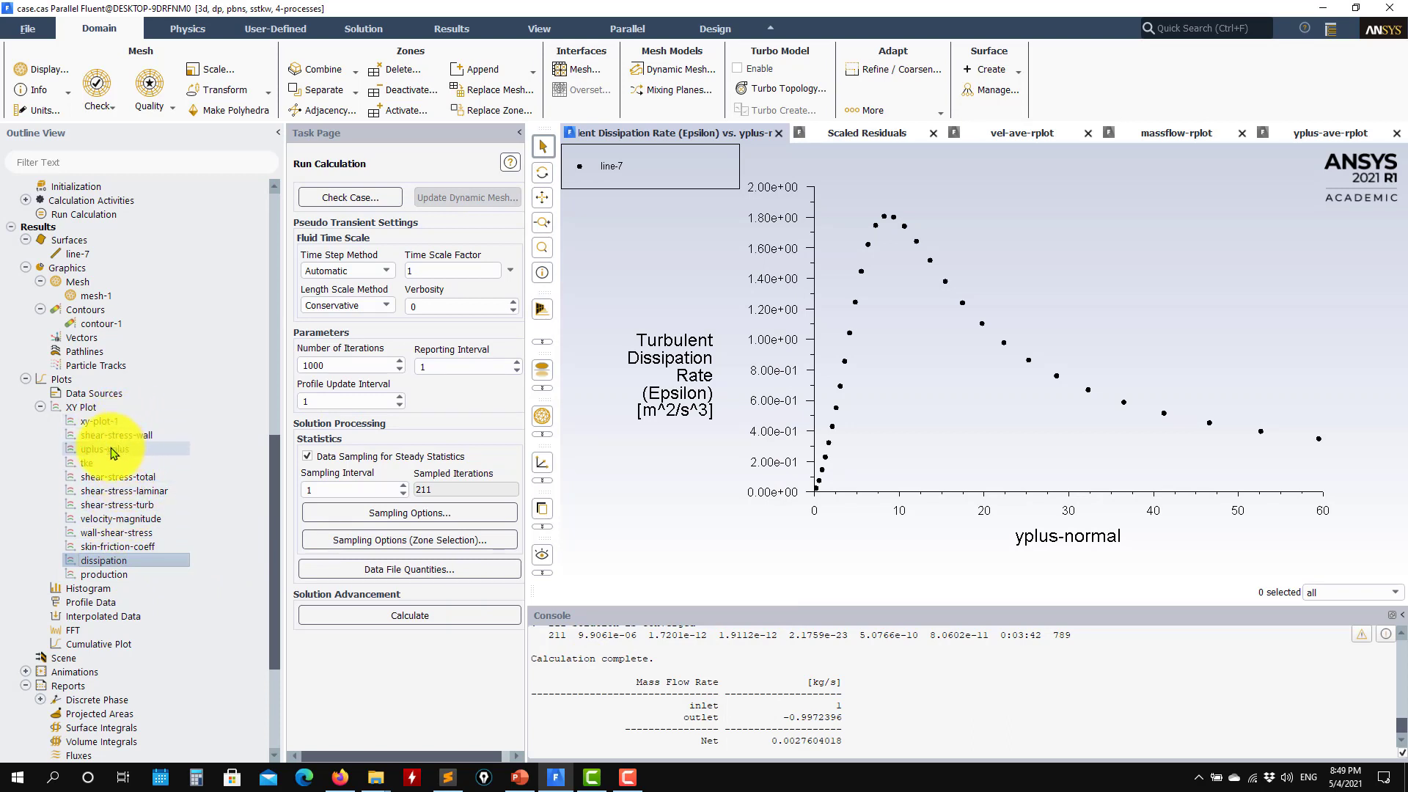
click(443, 684)
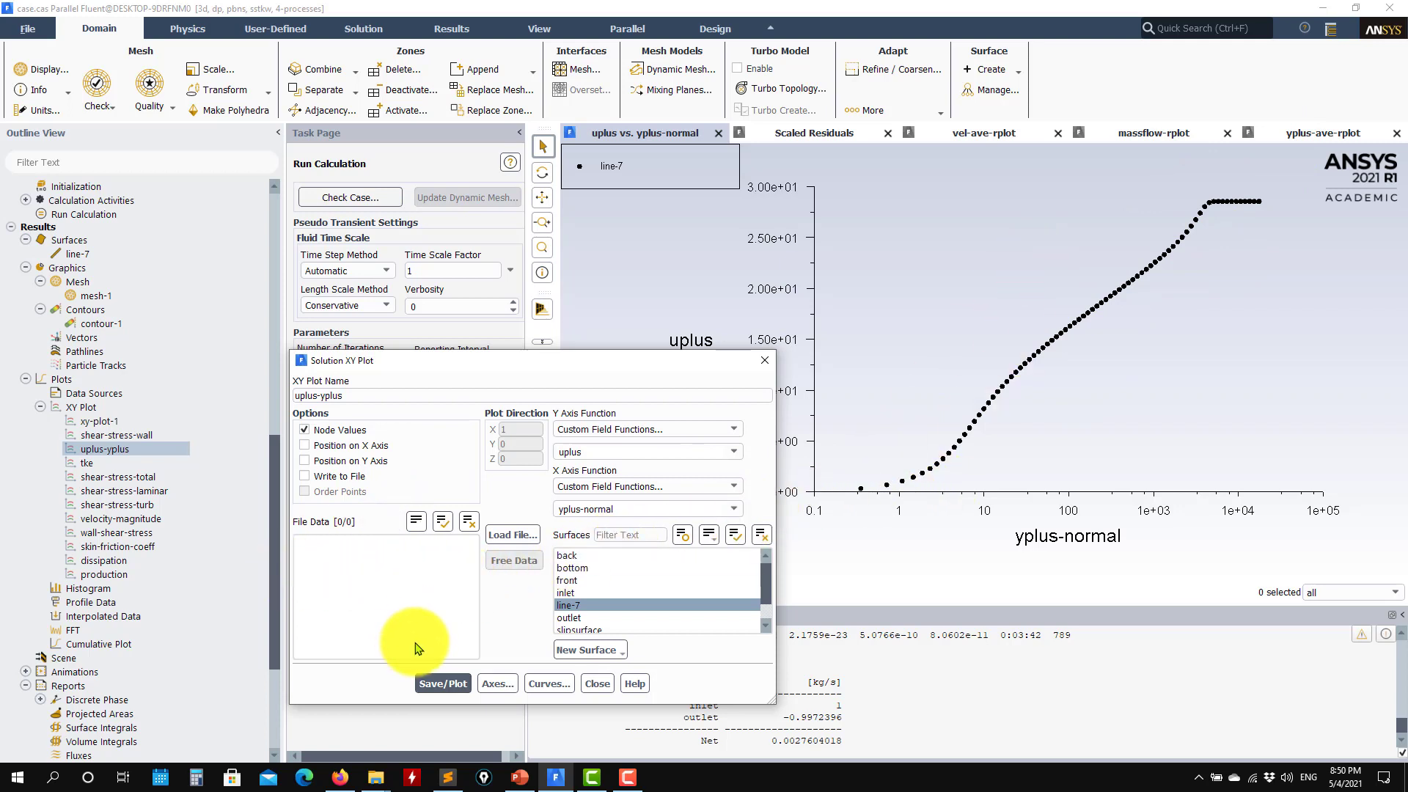
click(519, 538)
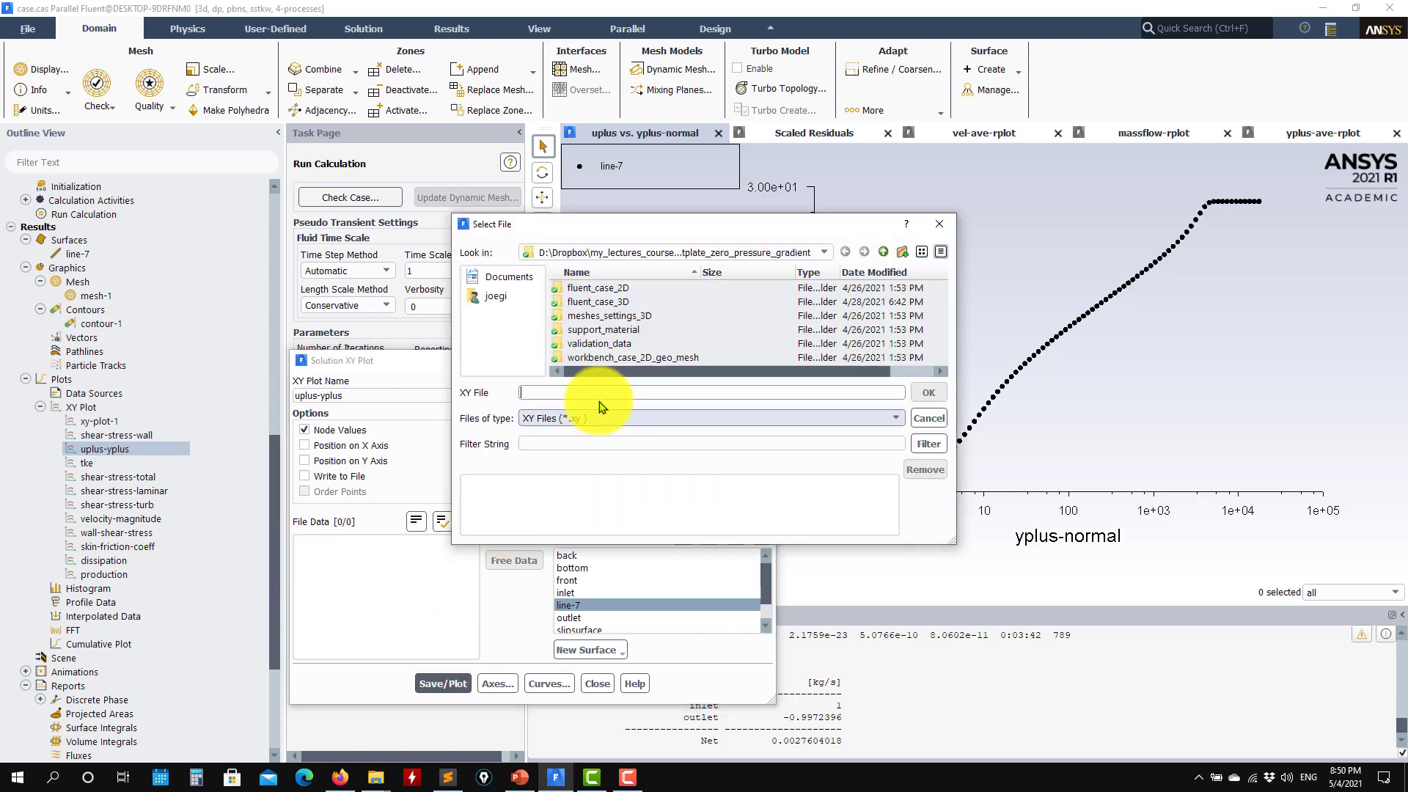
double_click(613, 345)
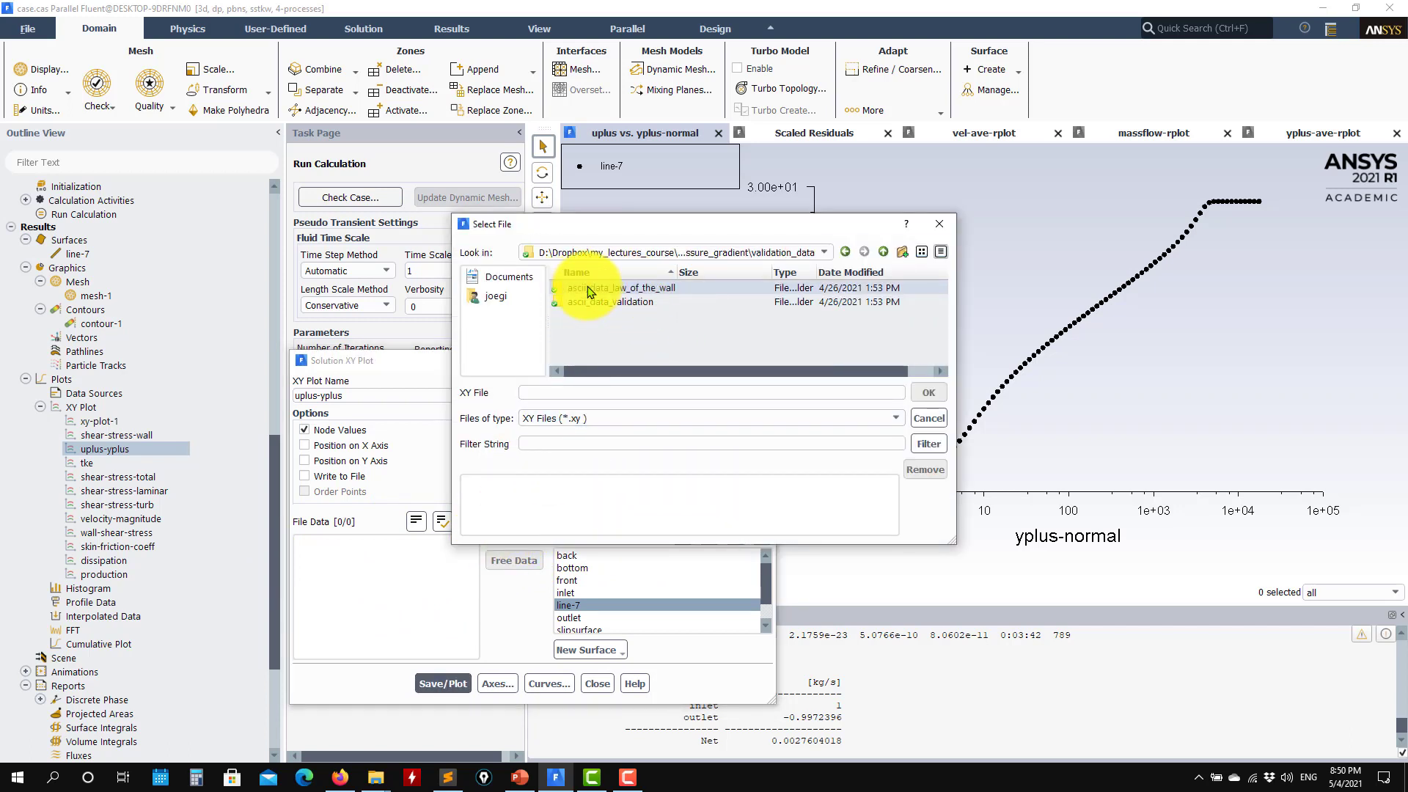
double_click(623, 291)
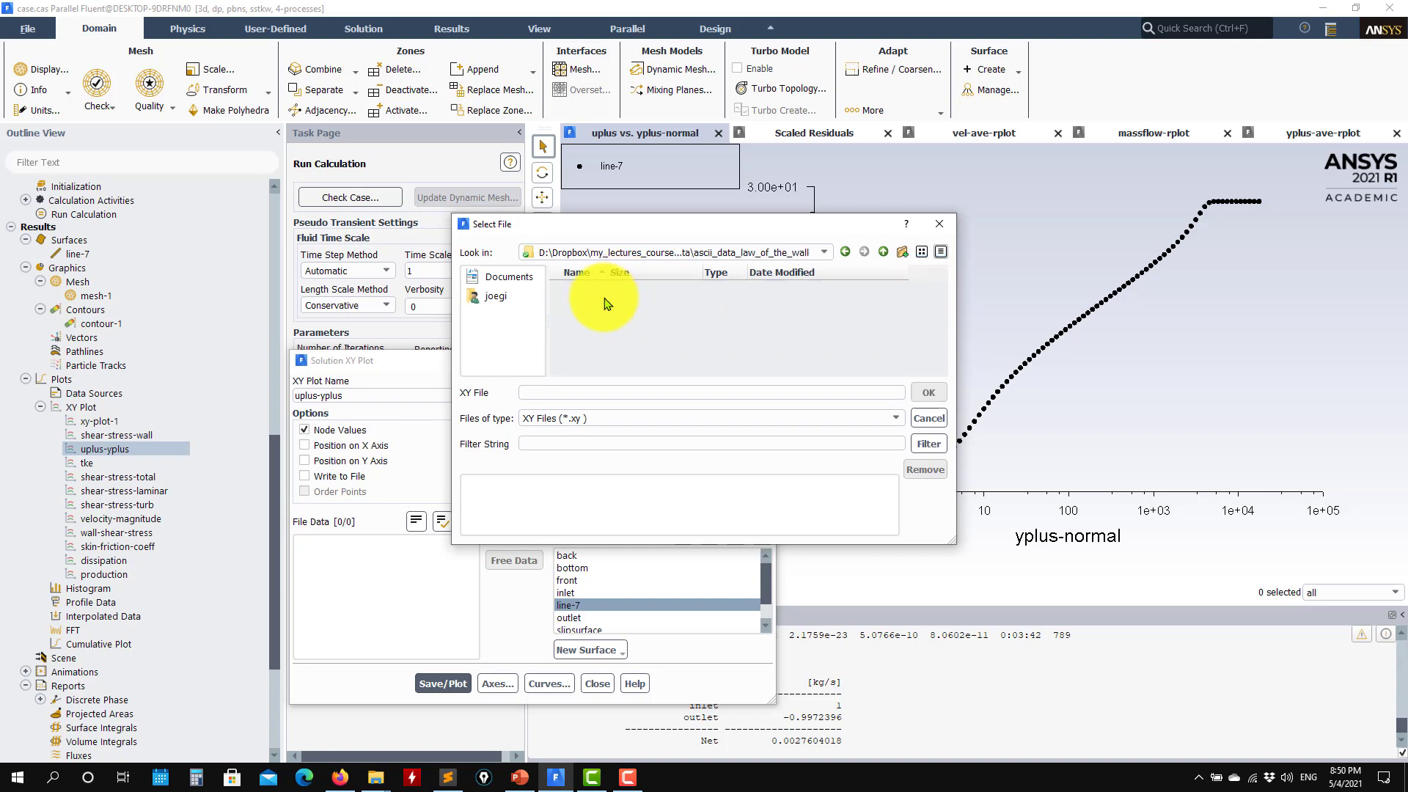
click(763, 417)
click(578, 445)
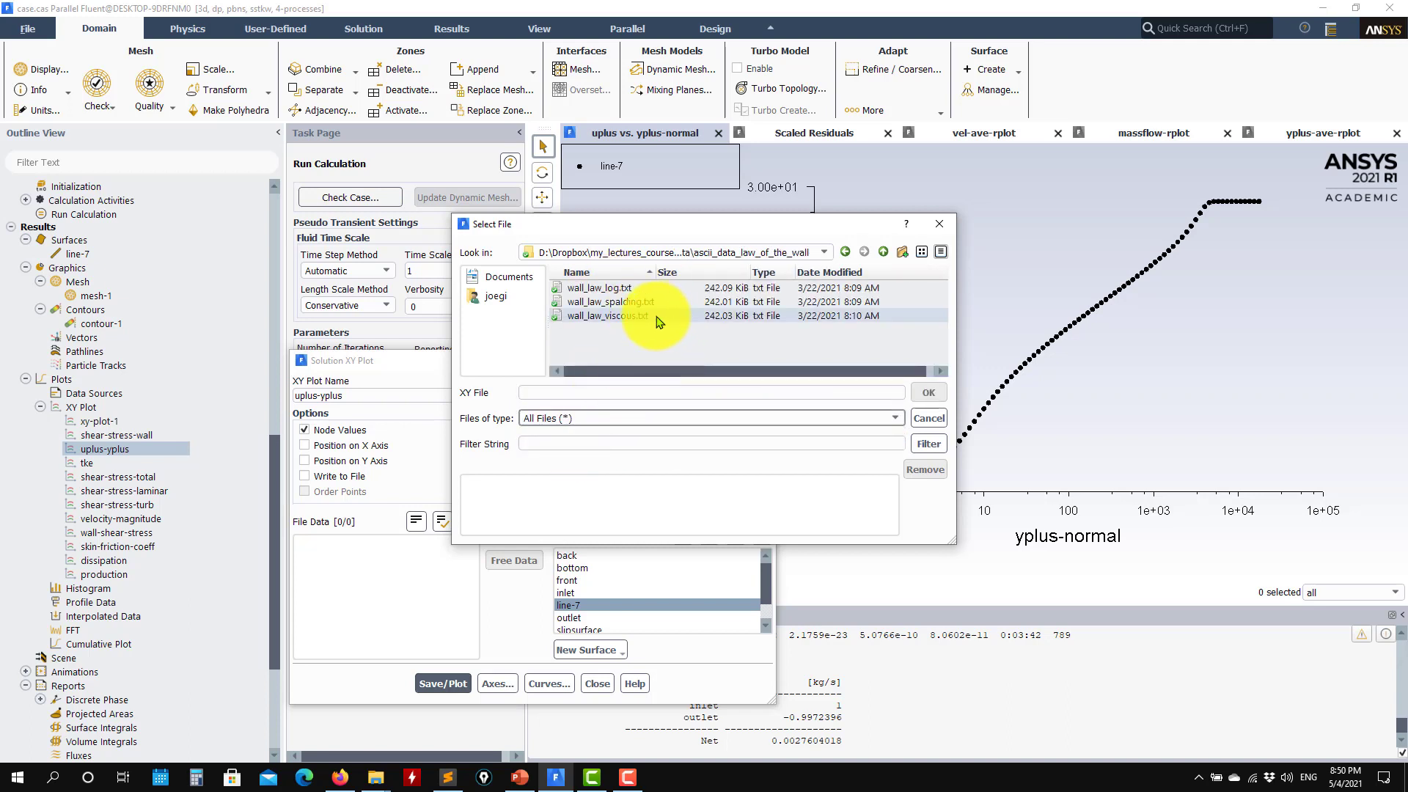
Load wall_law_log.txt and wall_law_viscous.txt, replot with the wall-law curves, and close
double_click(610, 290)
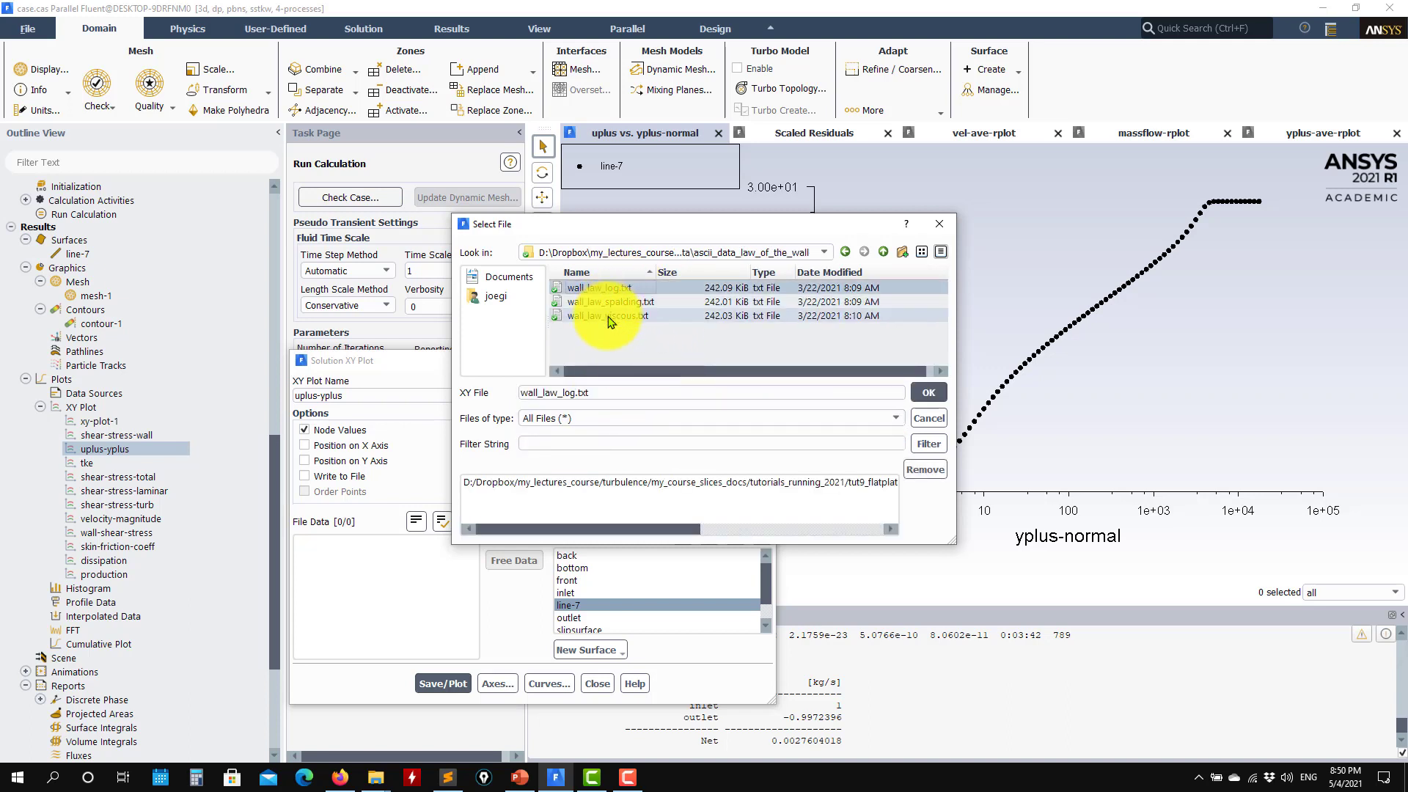
double_click(610, 315)
click(932, 390)
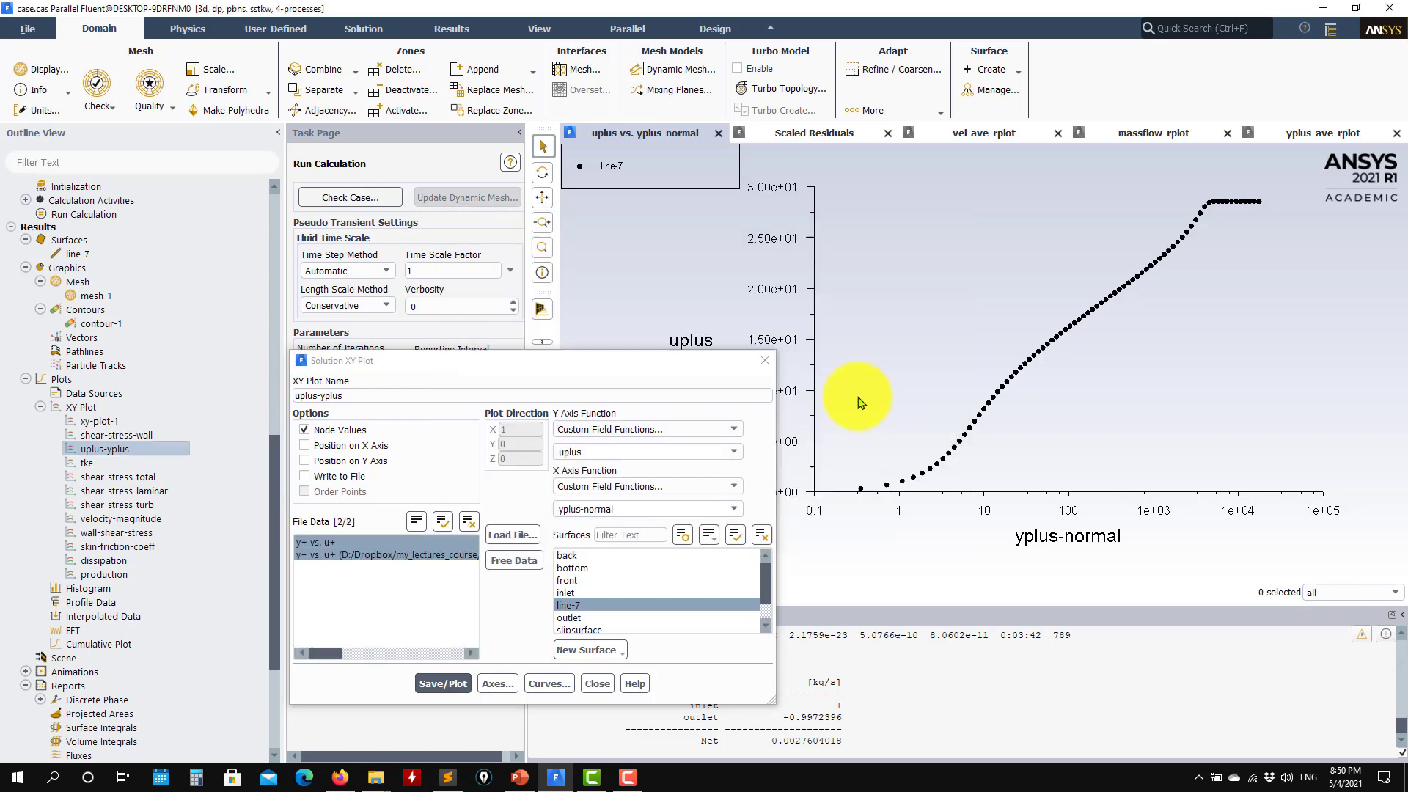
click(443, 683)
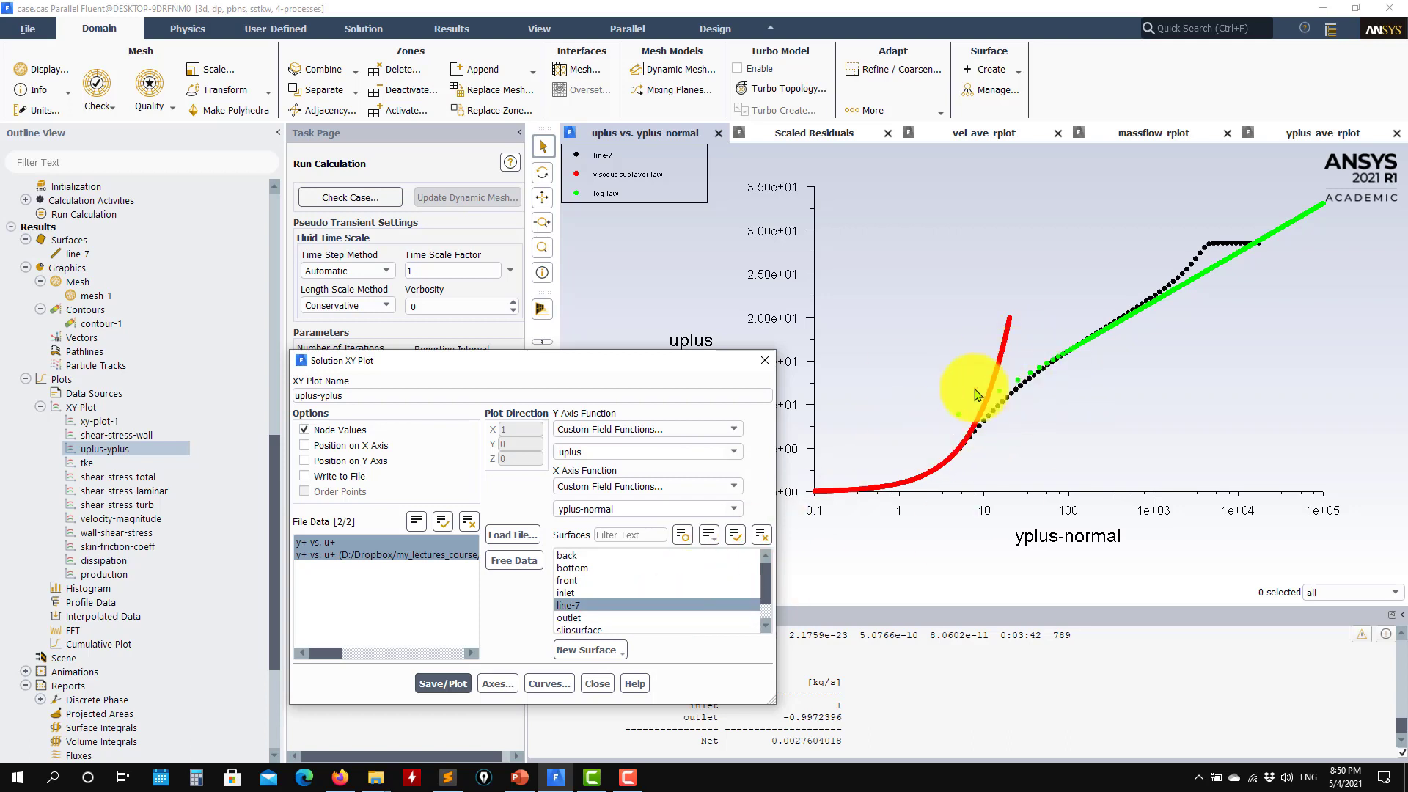
click(597, 683)
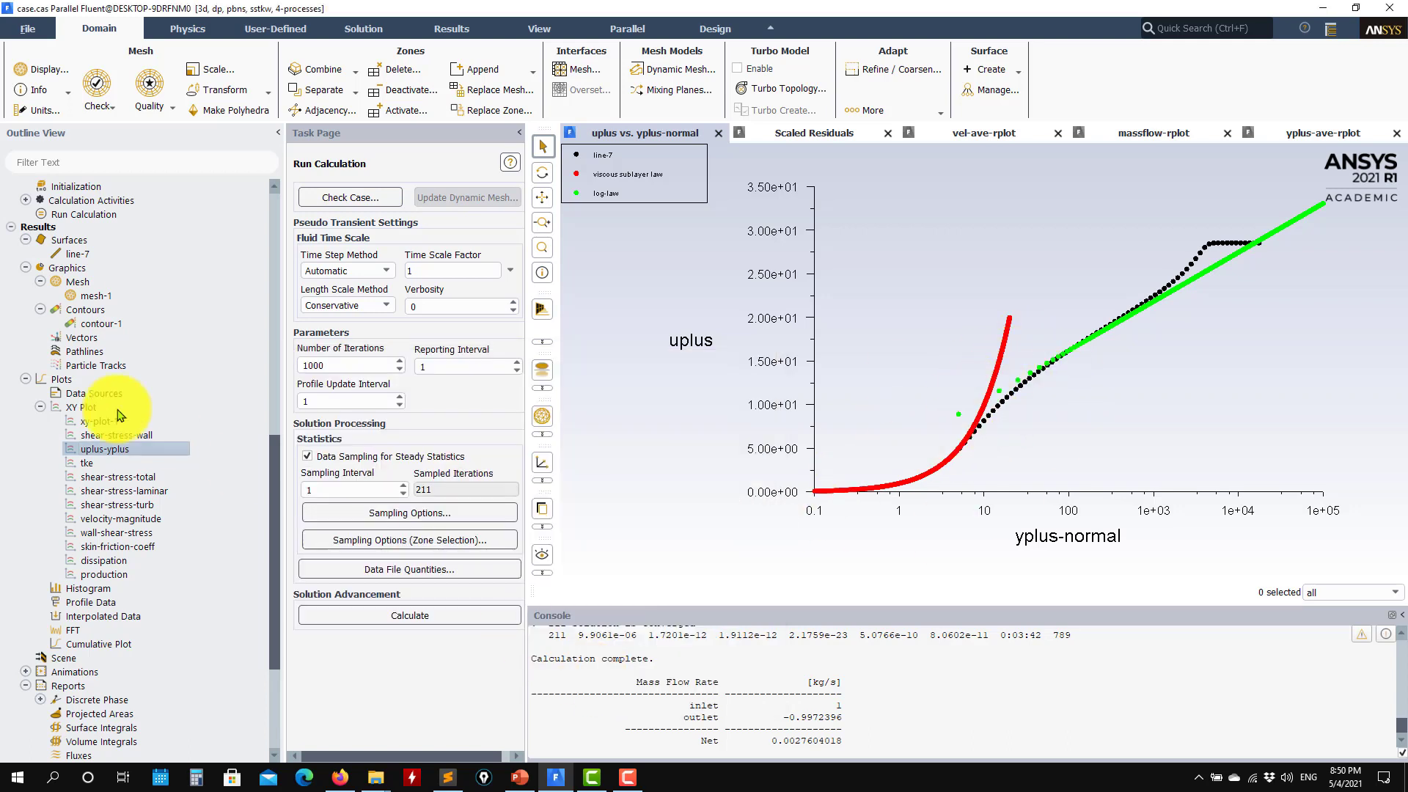
Plot turbulent kinetic energy against yplus-normal from the tke plot
double_click(87, 462)
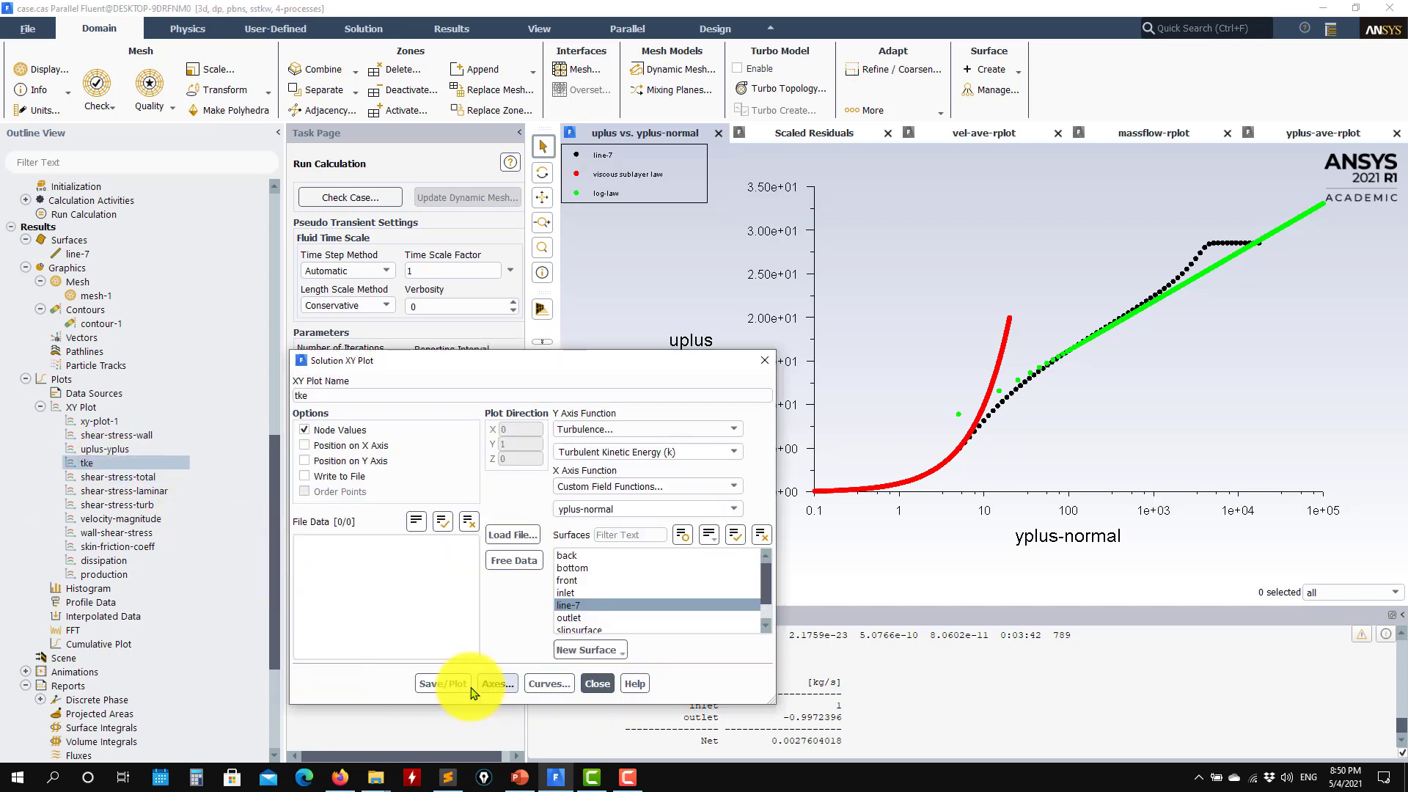
click(455, 682)
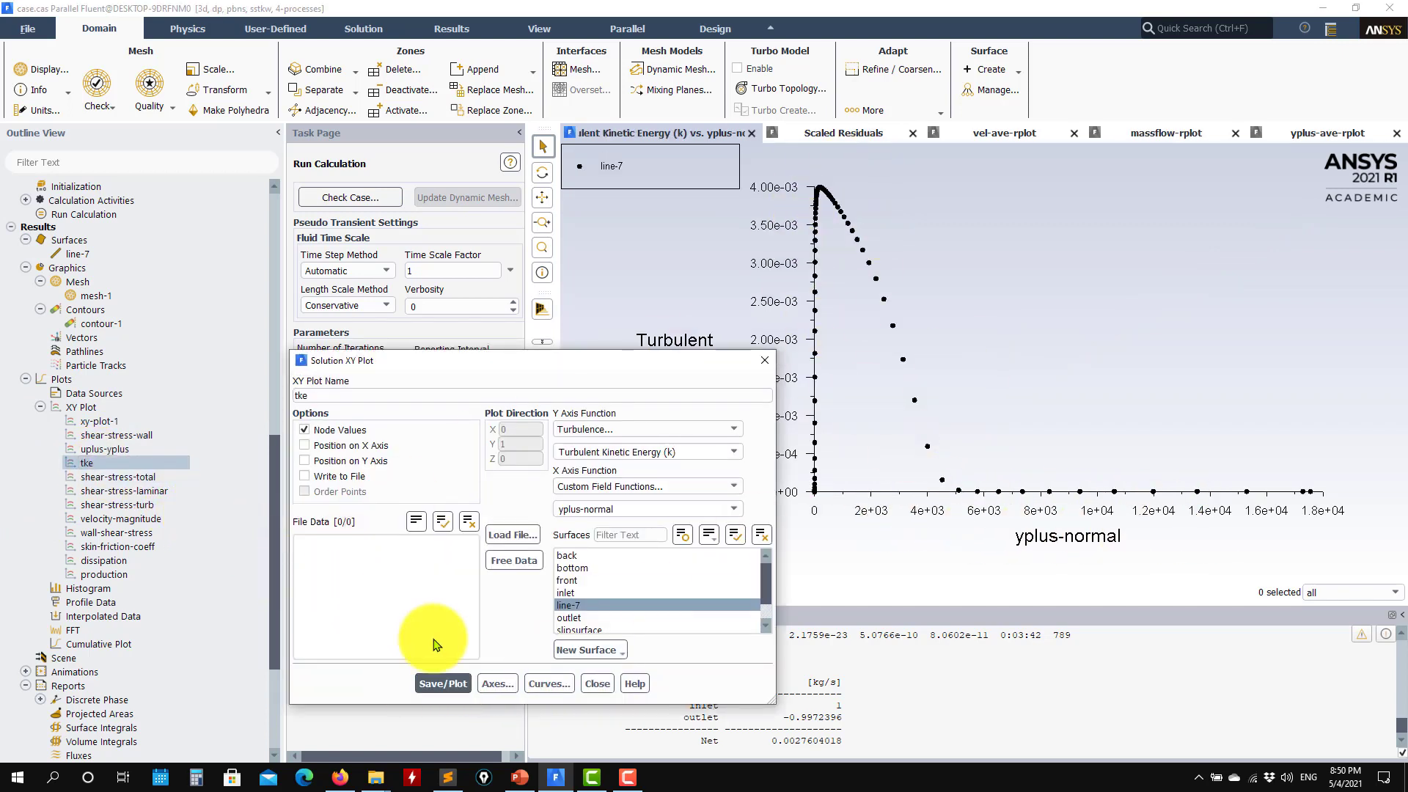
click(597, 683)
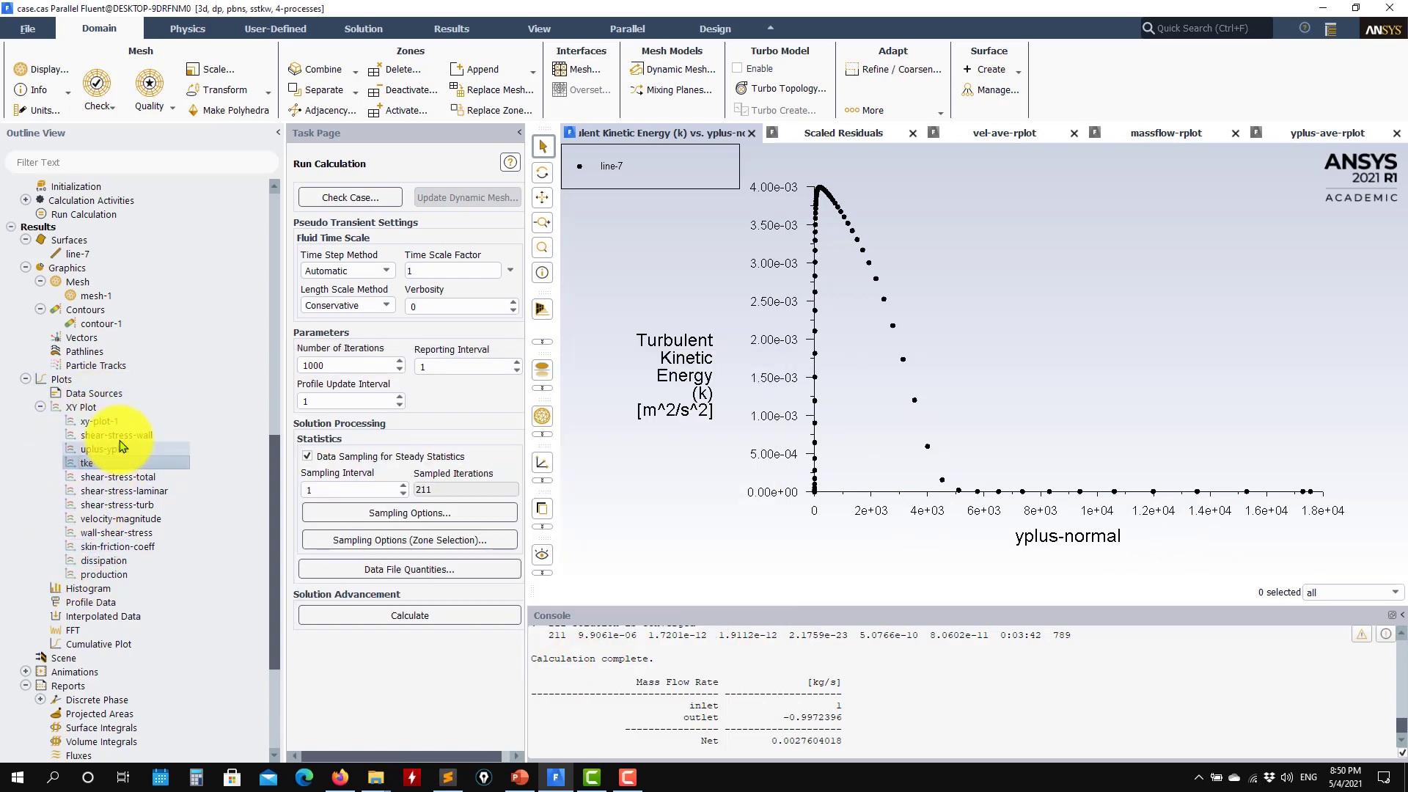
Plot bottom-wall total shear stress and browse to ascii_data_validation showing all files
double_click(117, 435)
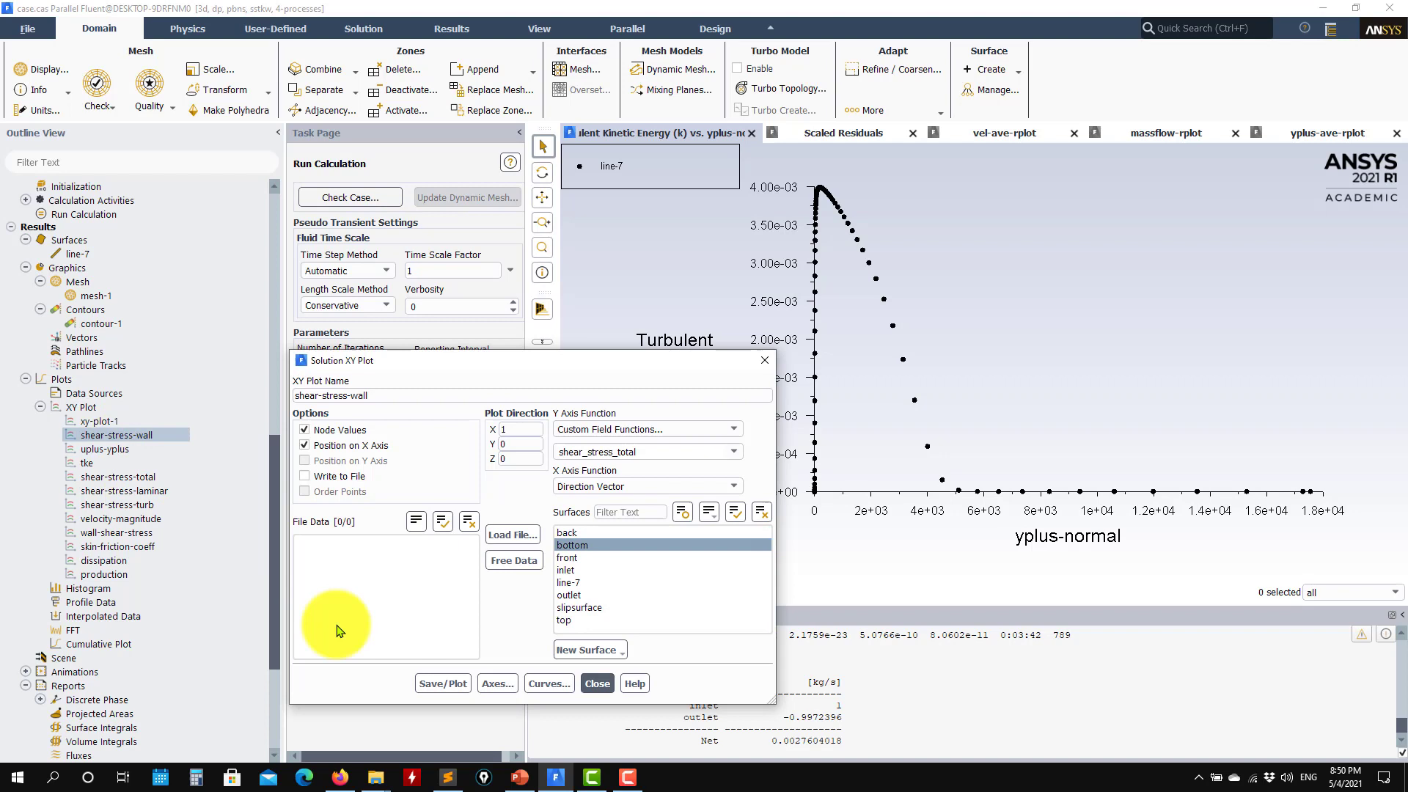
click(443, 683)
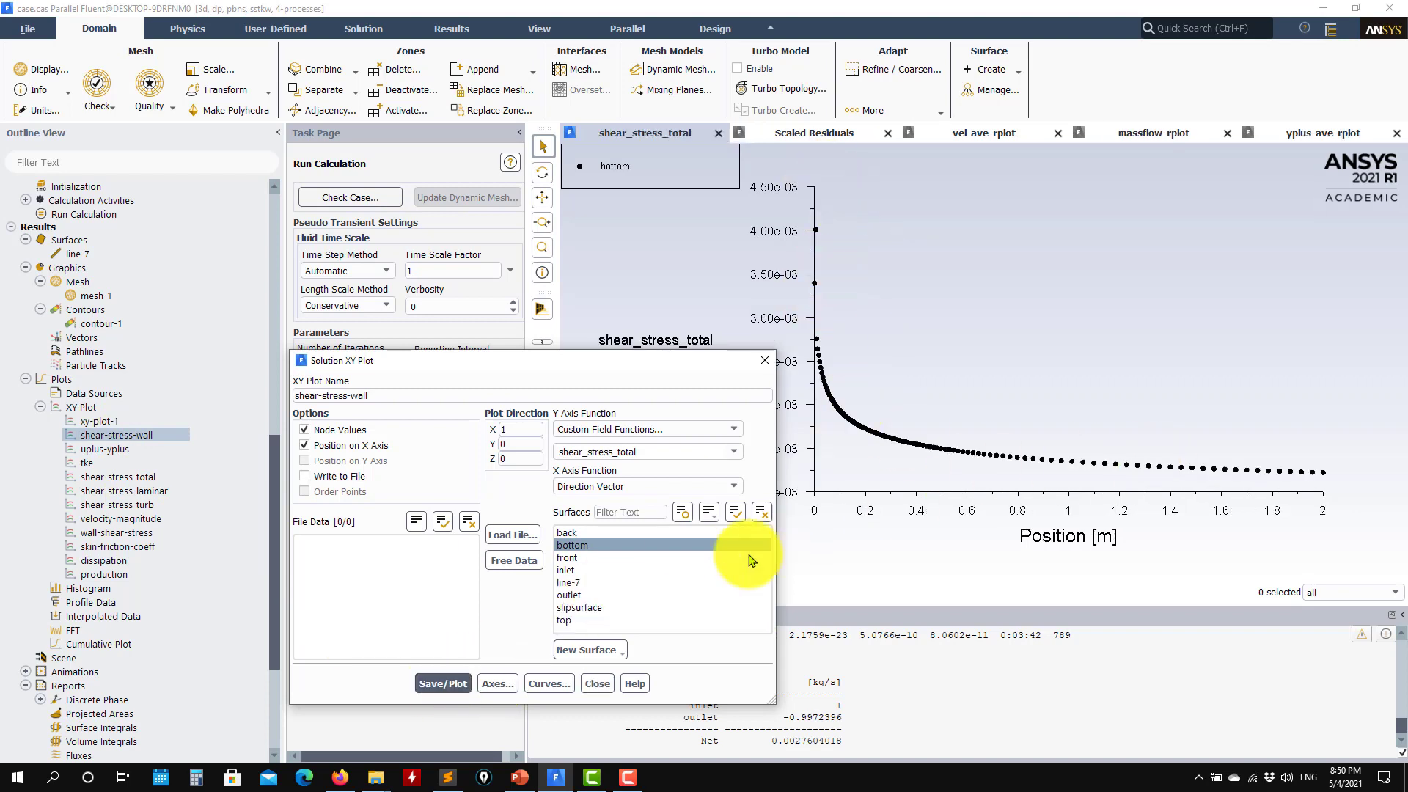
click(513, 535)
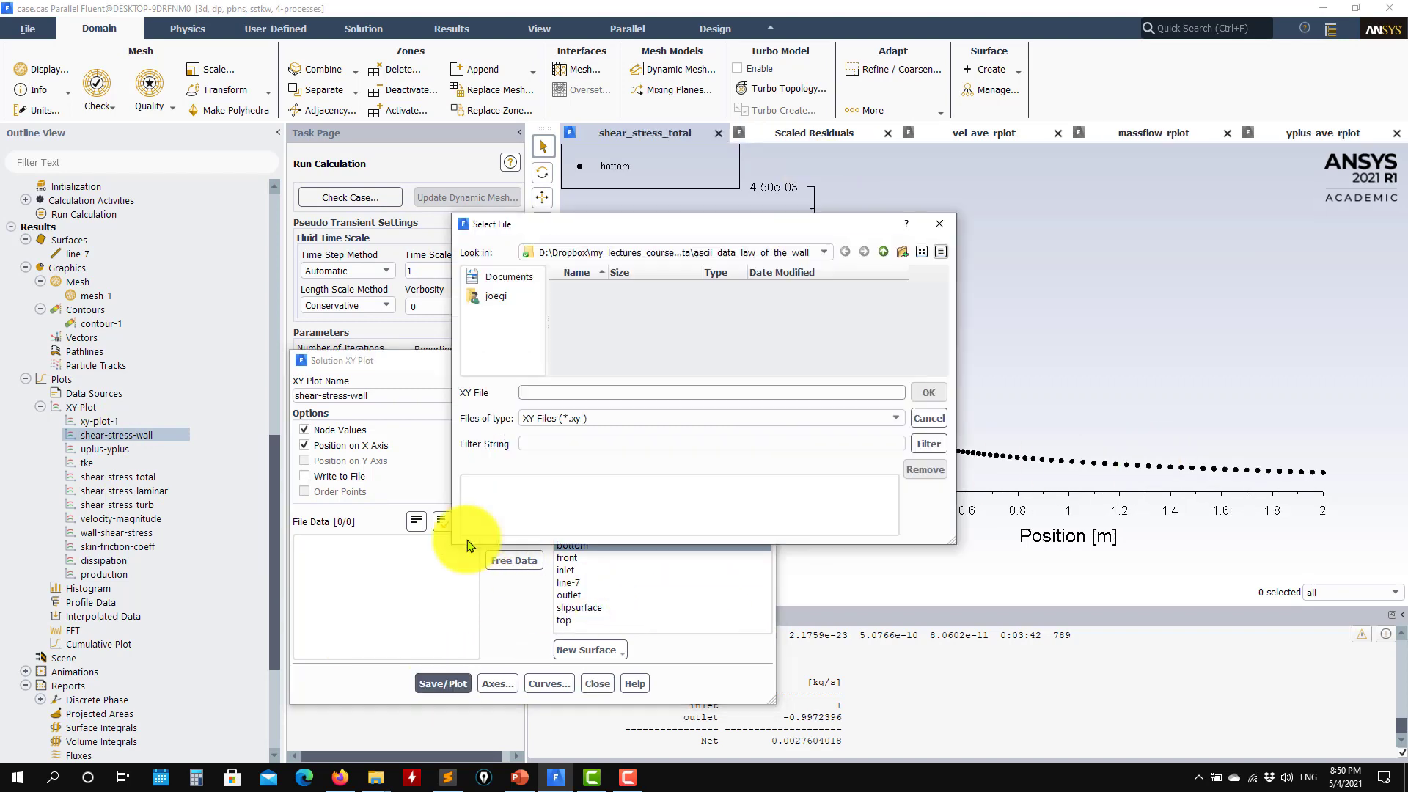
click(858, 418)
click(528, 443)
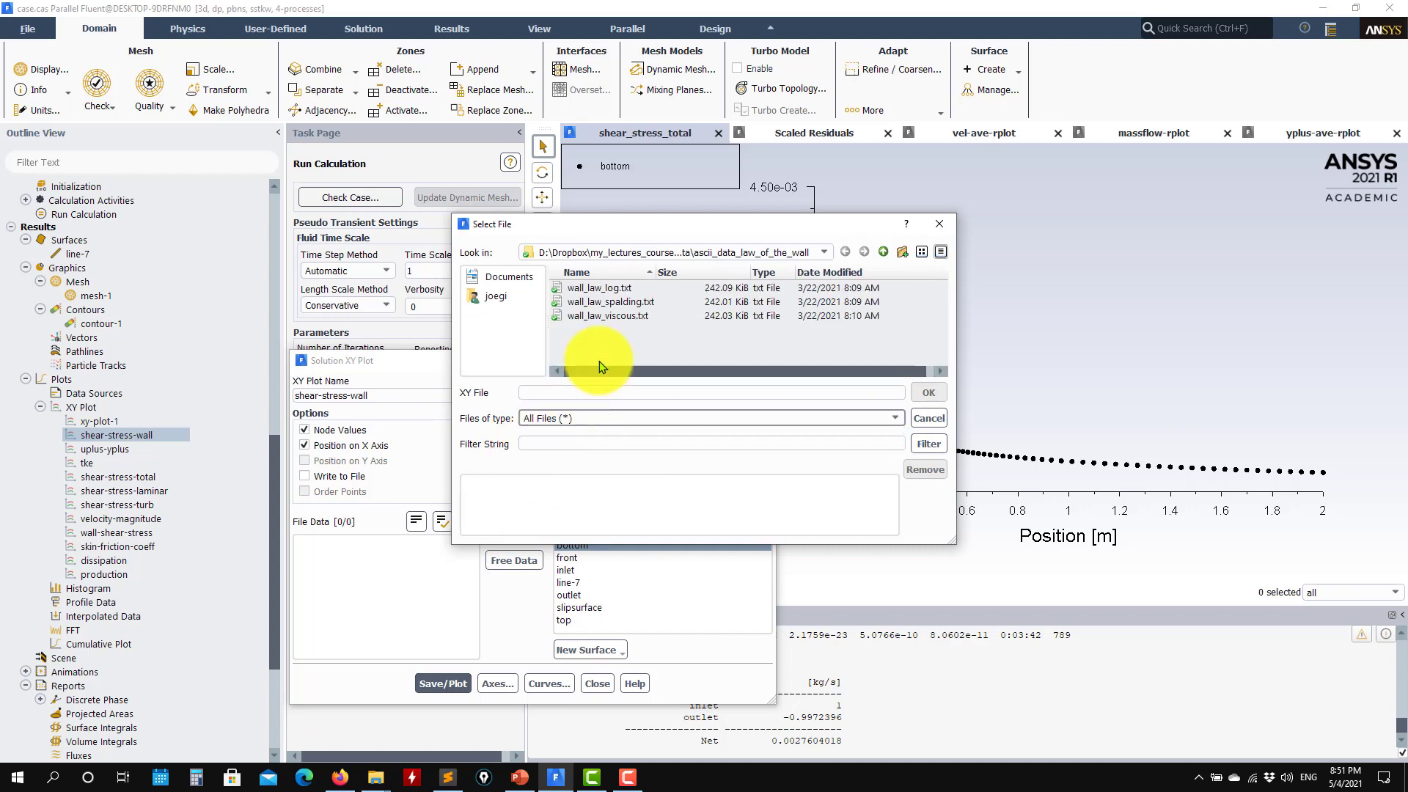
click(884, 252)
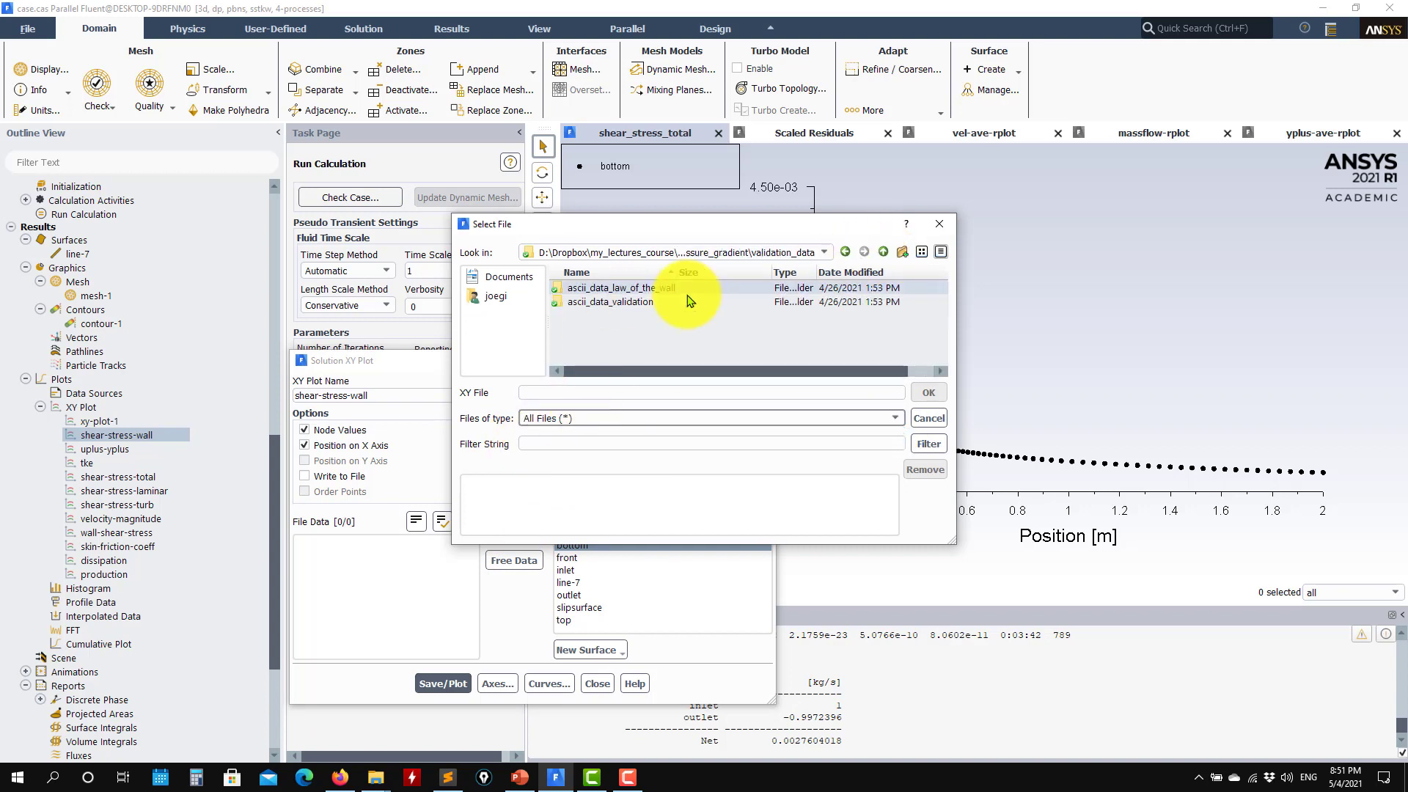
double_click(609, 302)
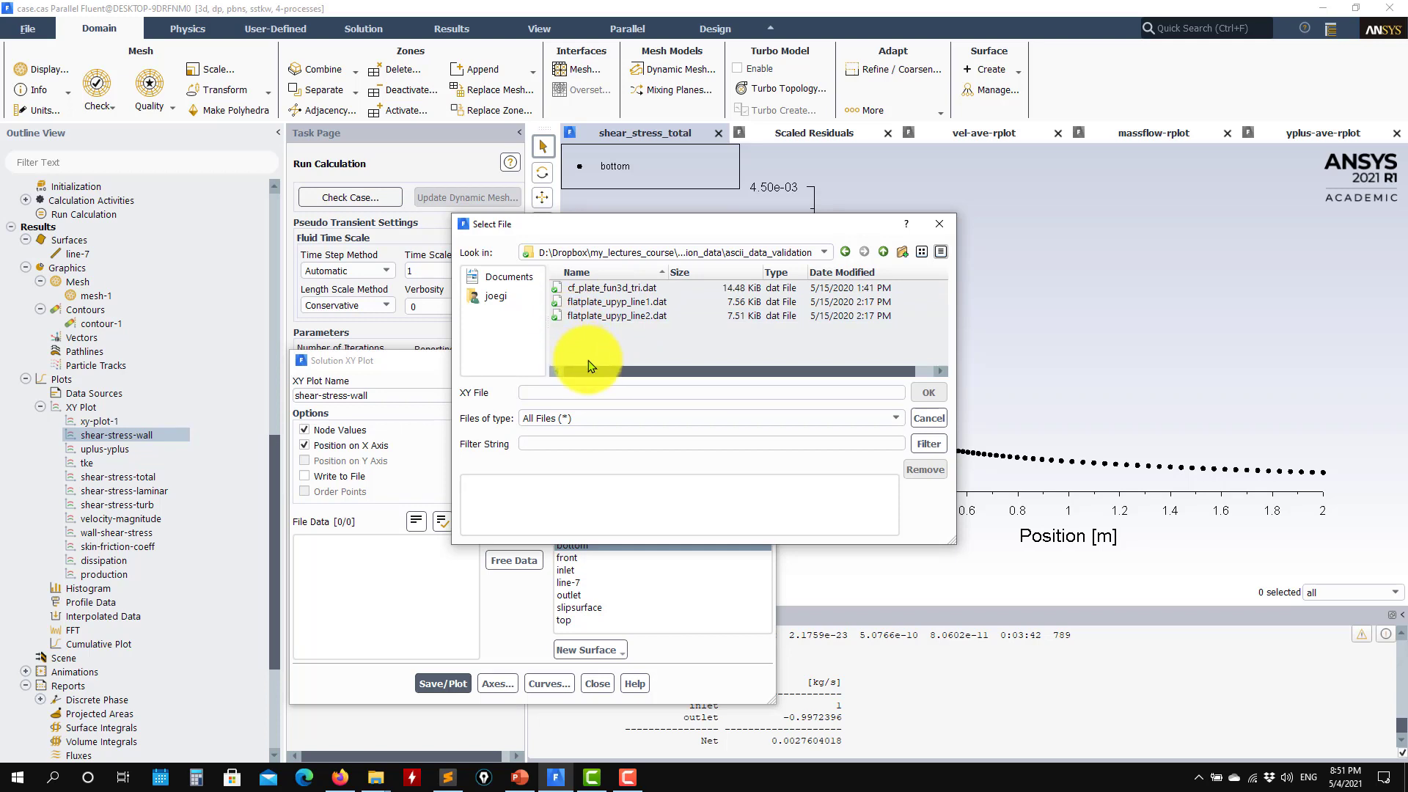
Load cf_plate_fun3d_tri.dat, replot it over the shear stress curve, and close
click(581, 290)
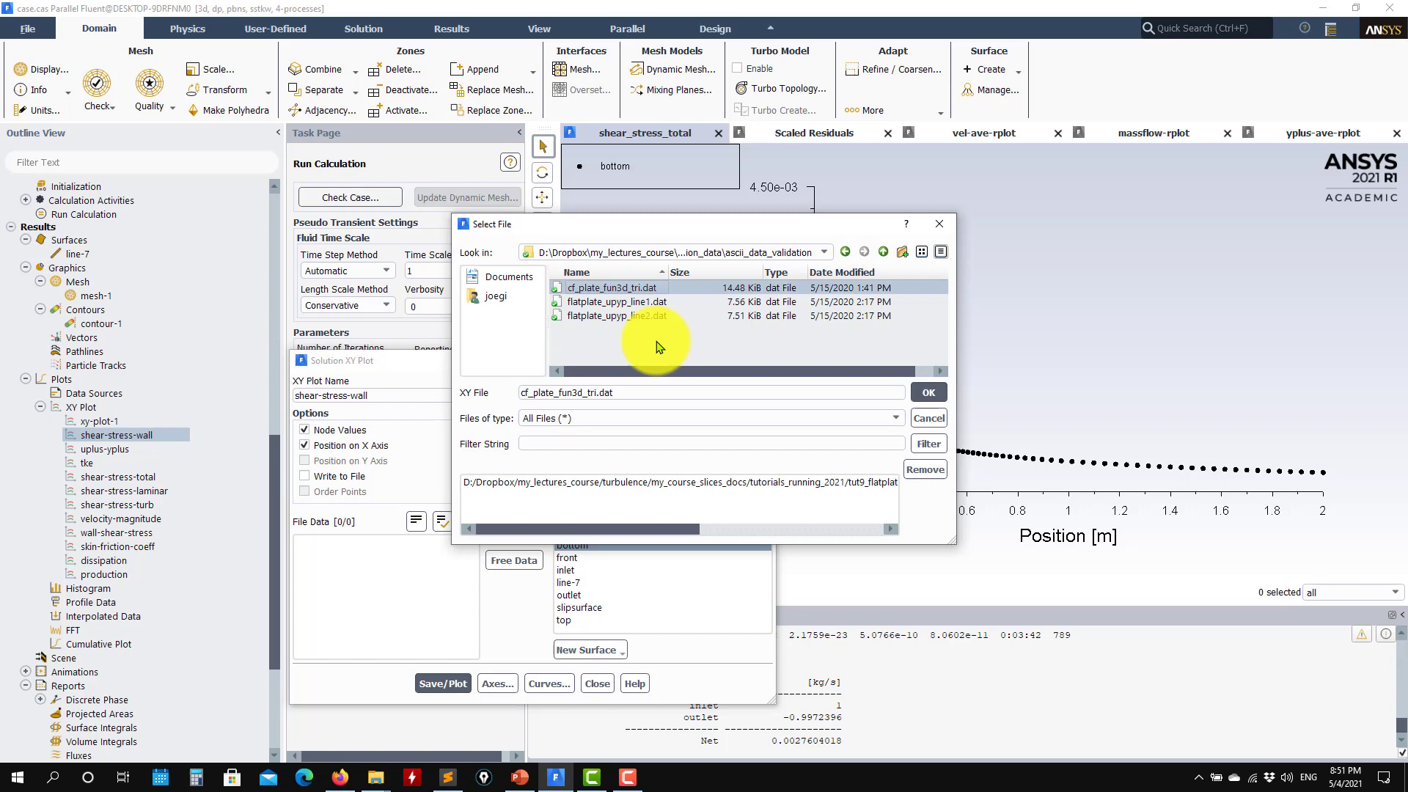
click(927, 393)
click(449, 689)
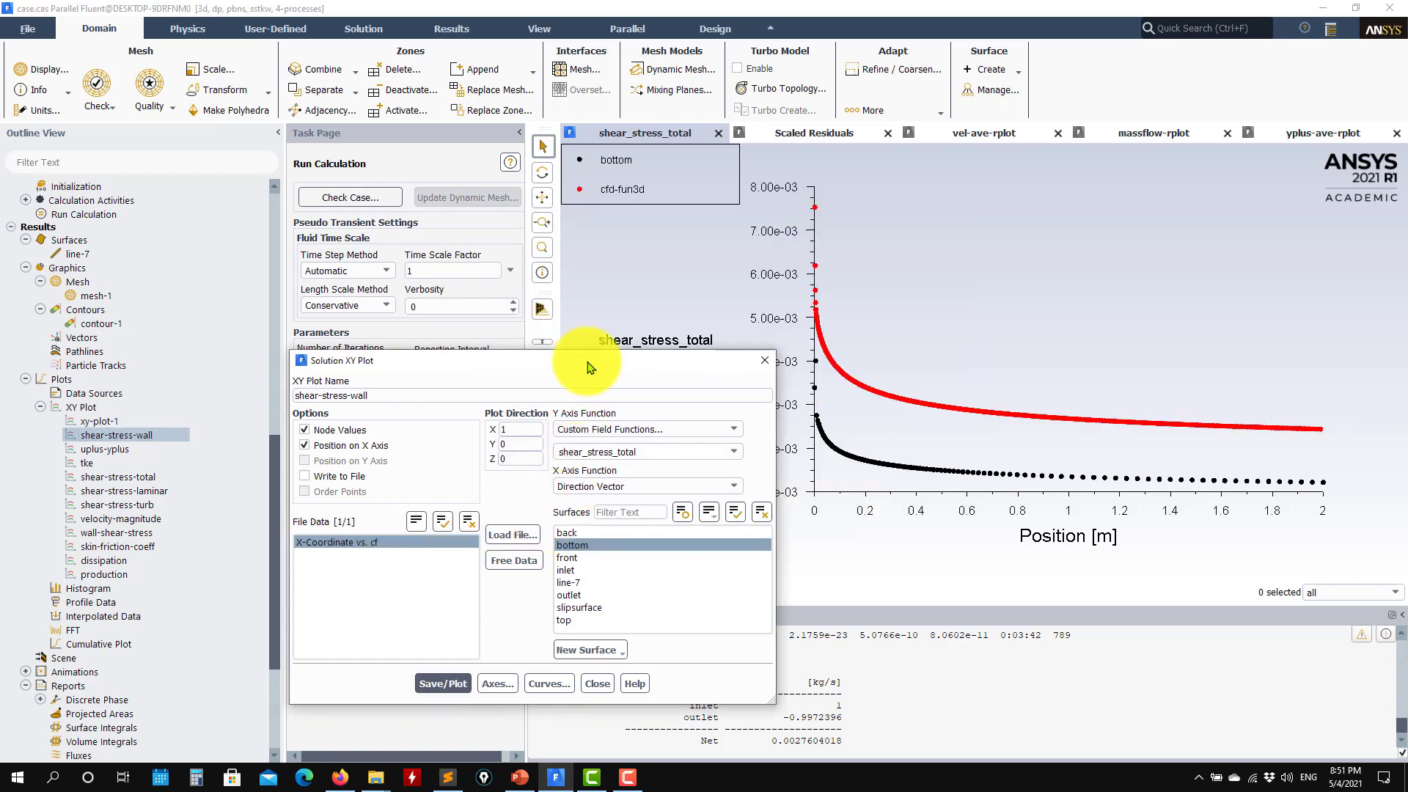
drag(590, 364, 555, 130)
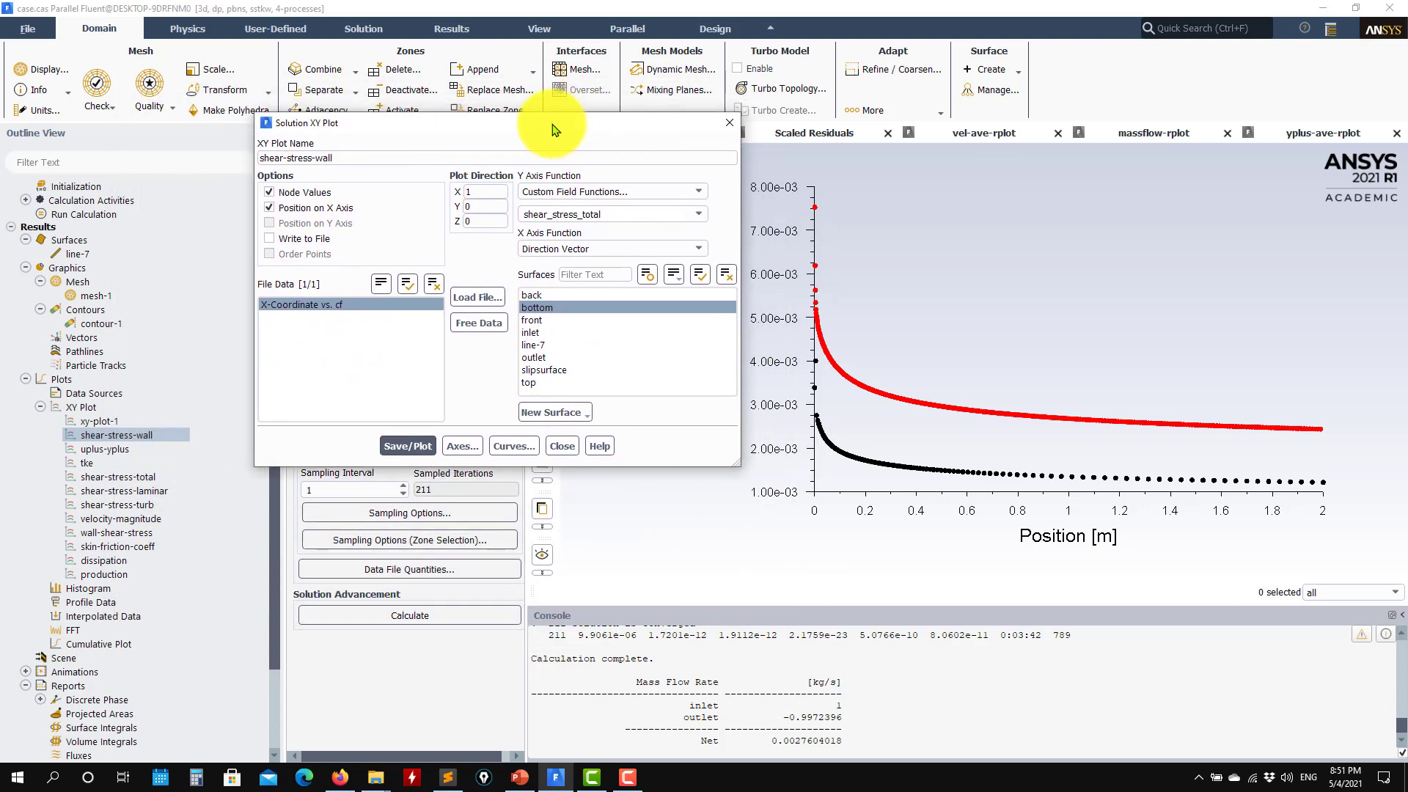
click(562, 447)
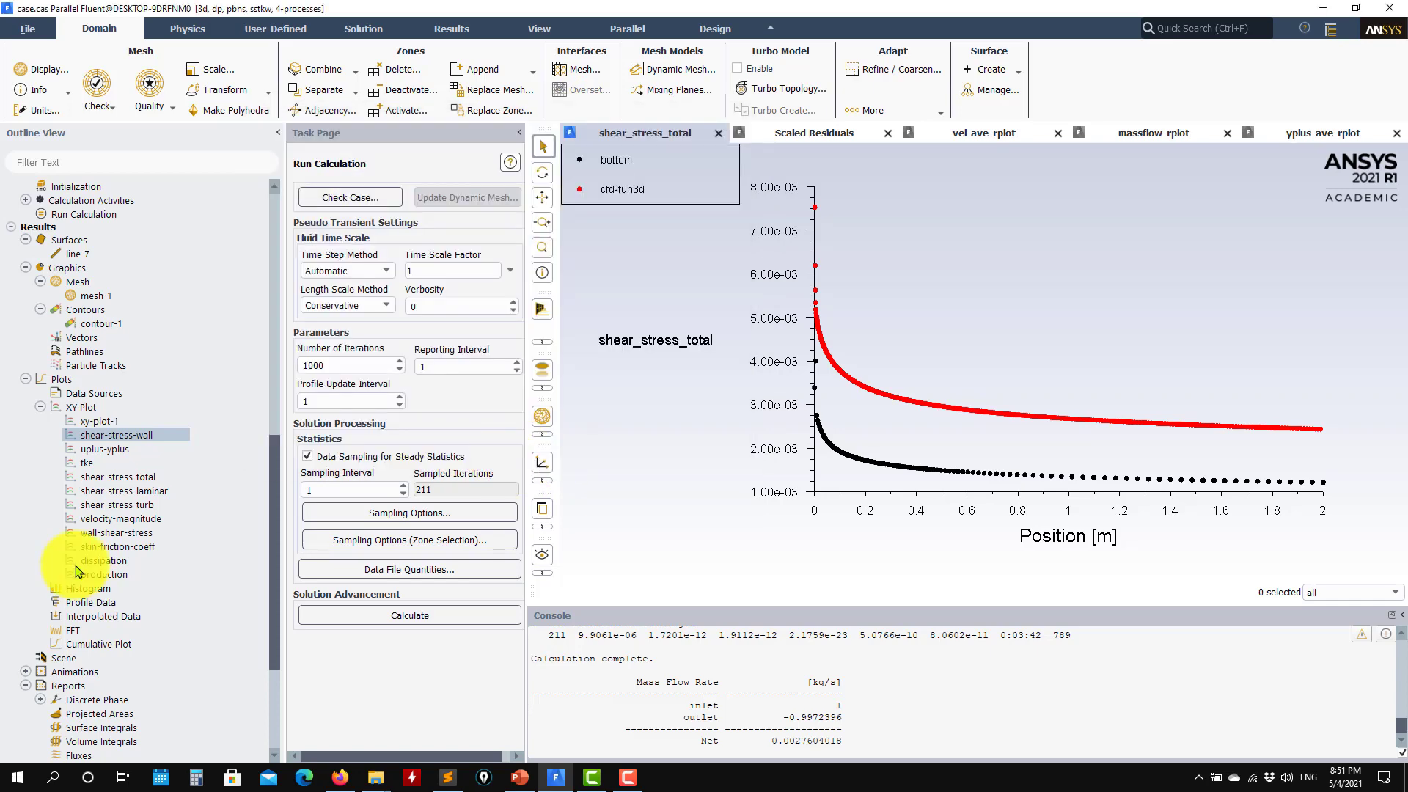
Plot bottom-wall skin-friction-coeff overlaid with cf_plate_fun3d_tri.dat validation data, then close the settings
double_click(137, 548)
click(408, 446)
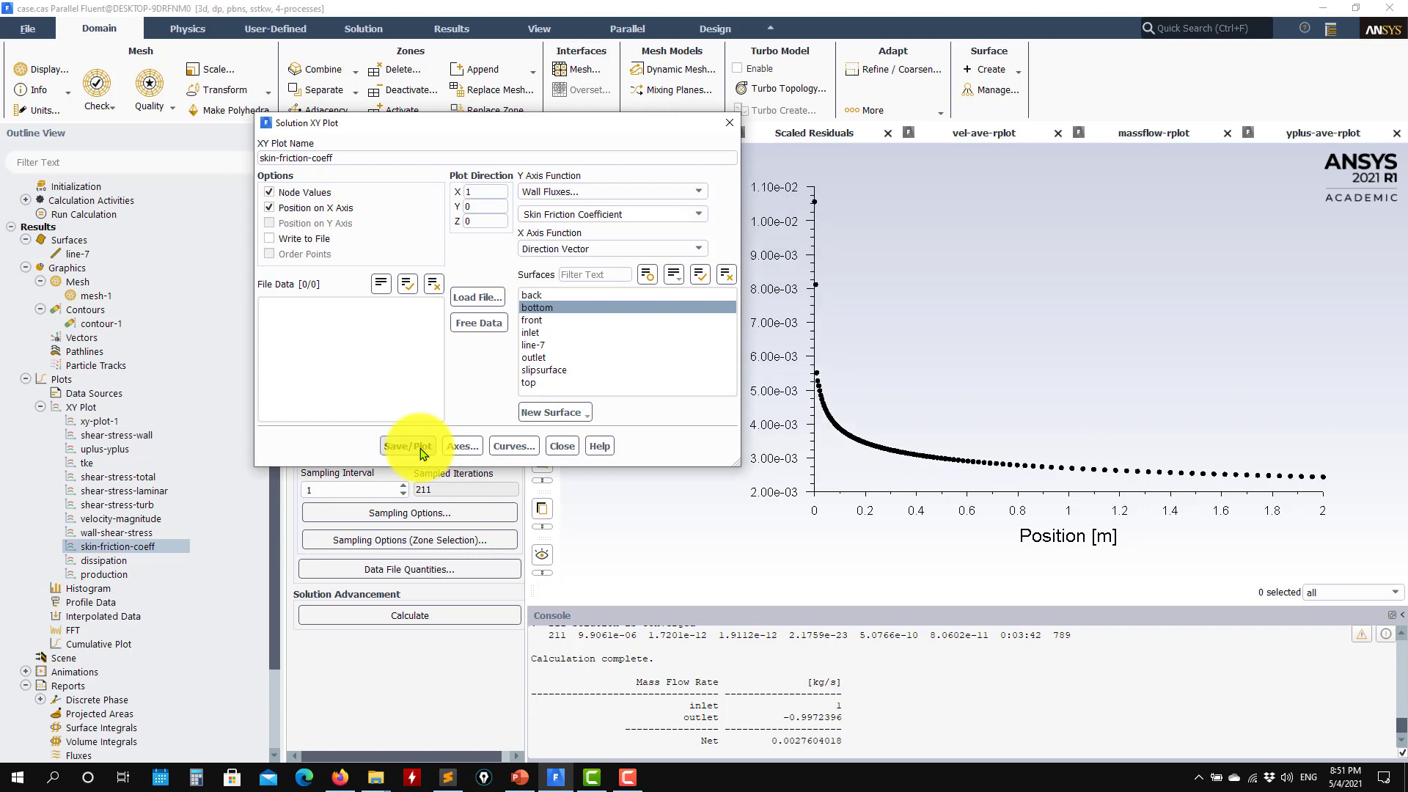
click(477, 297)
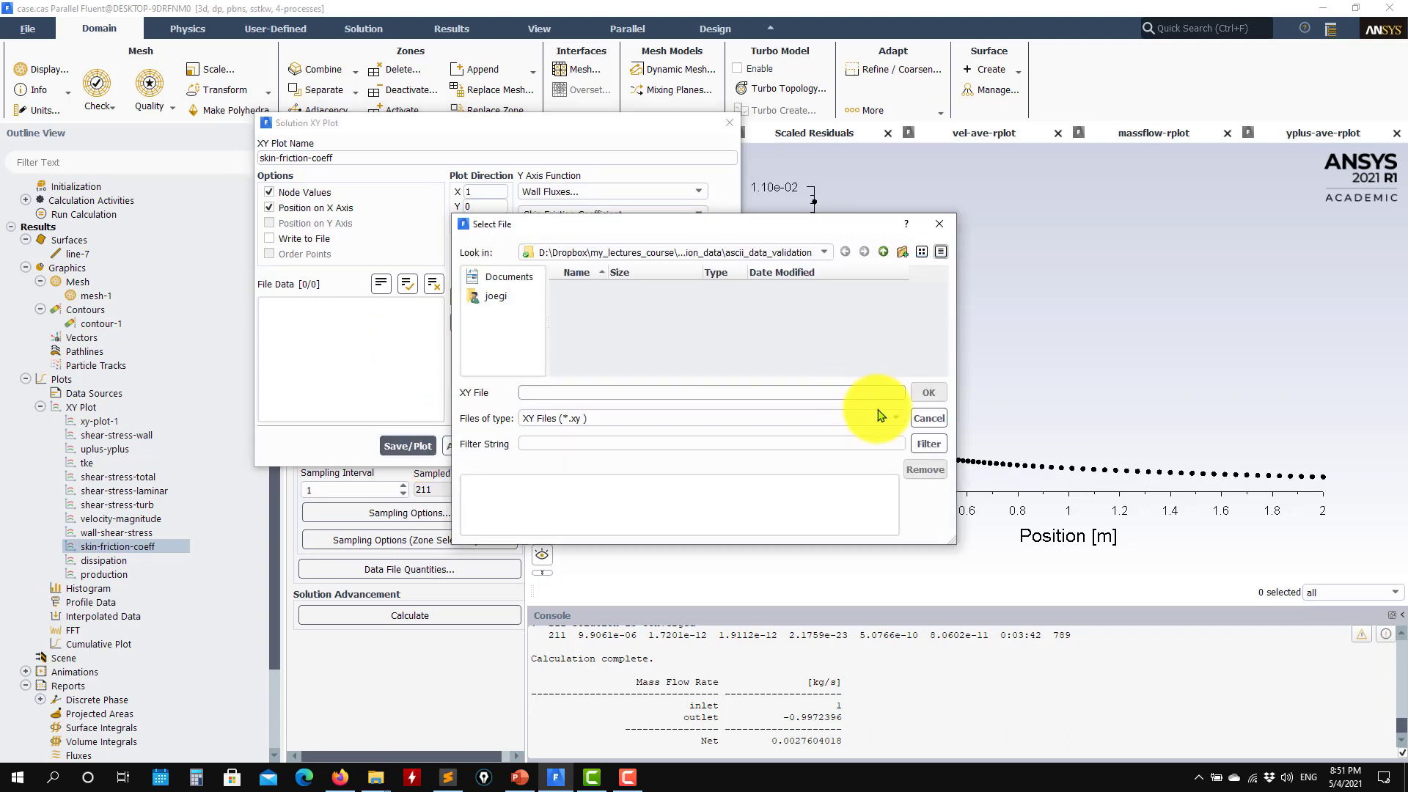
click(577, 419)
click(565, 444)
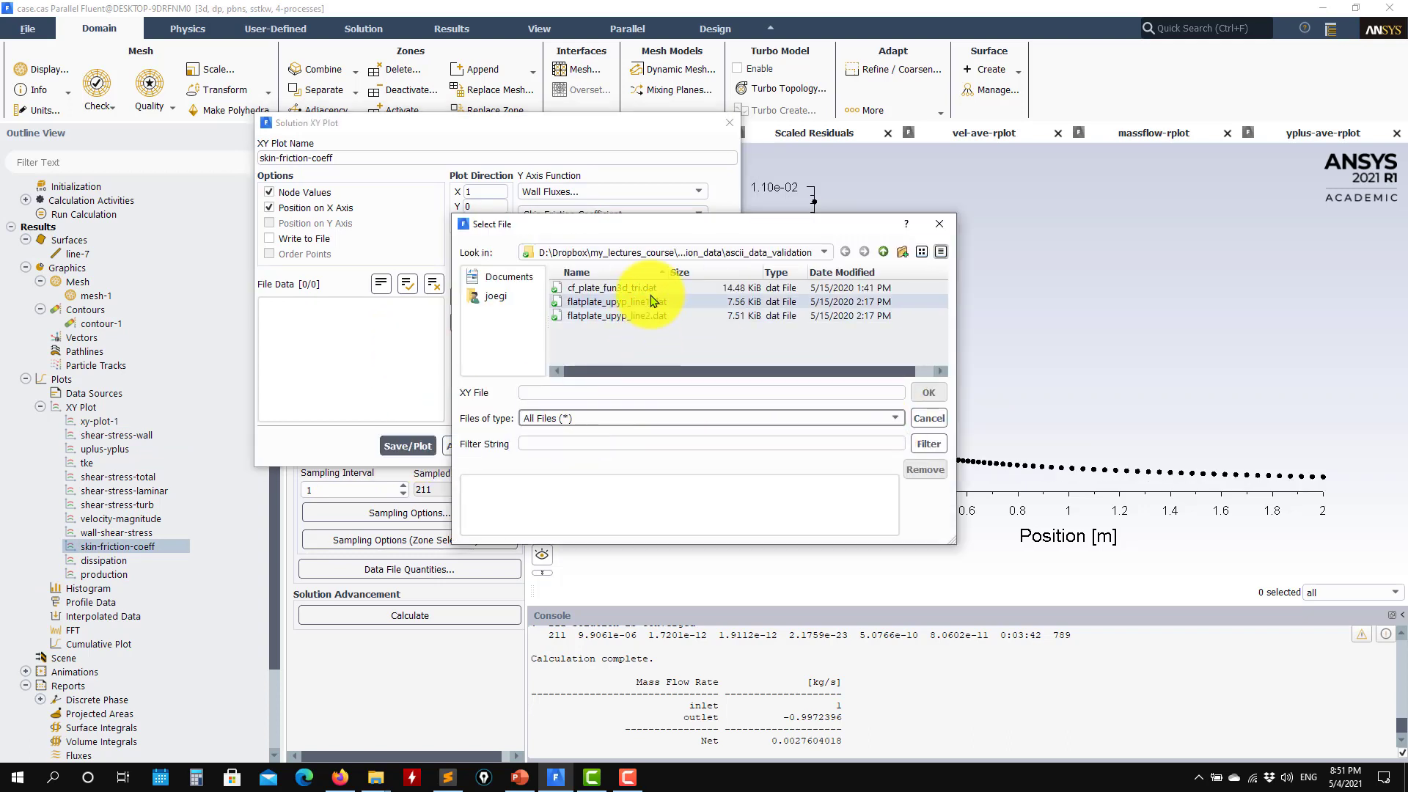
click(612, 287)
click(928, 392)
click(408, 445)
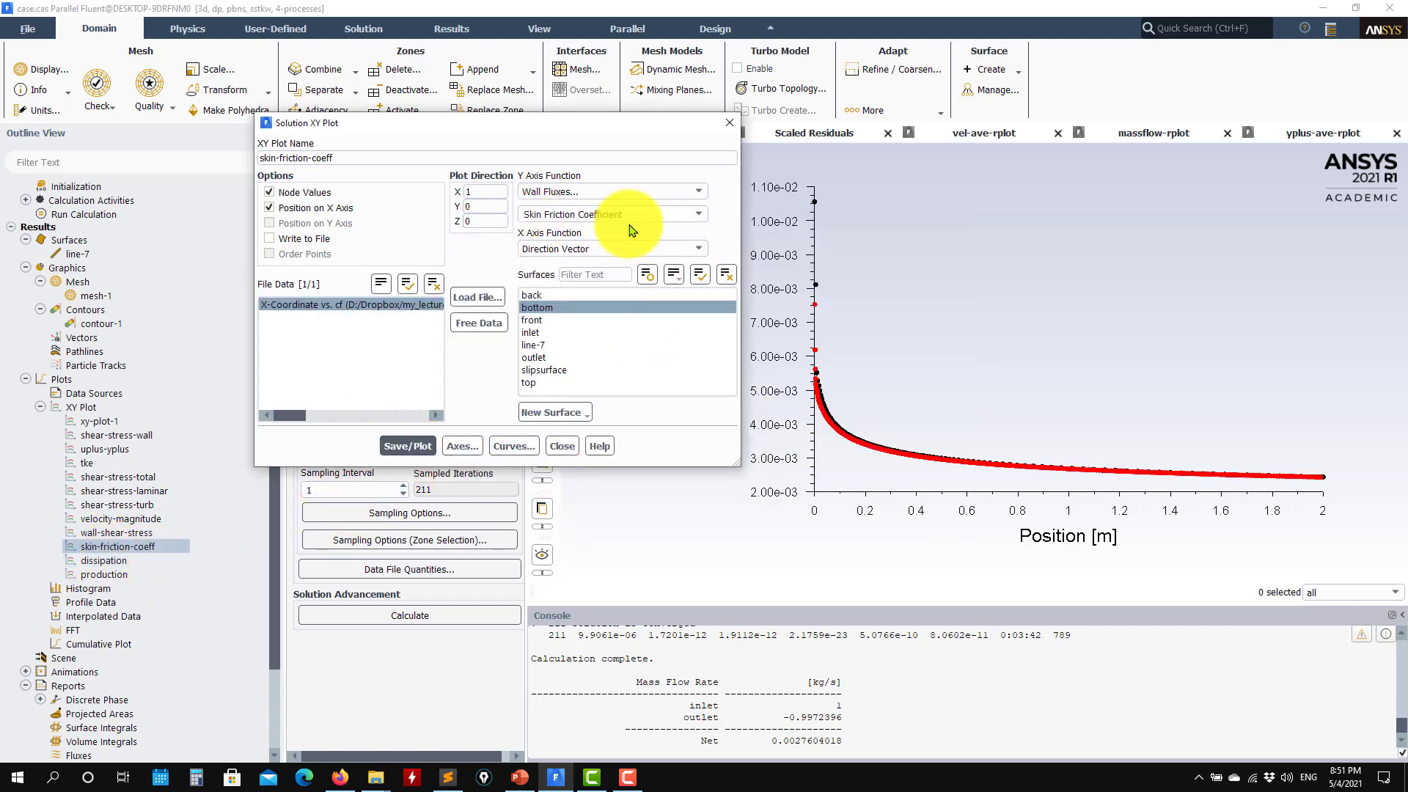
click(105, 424)
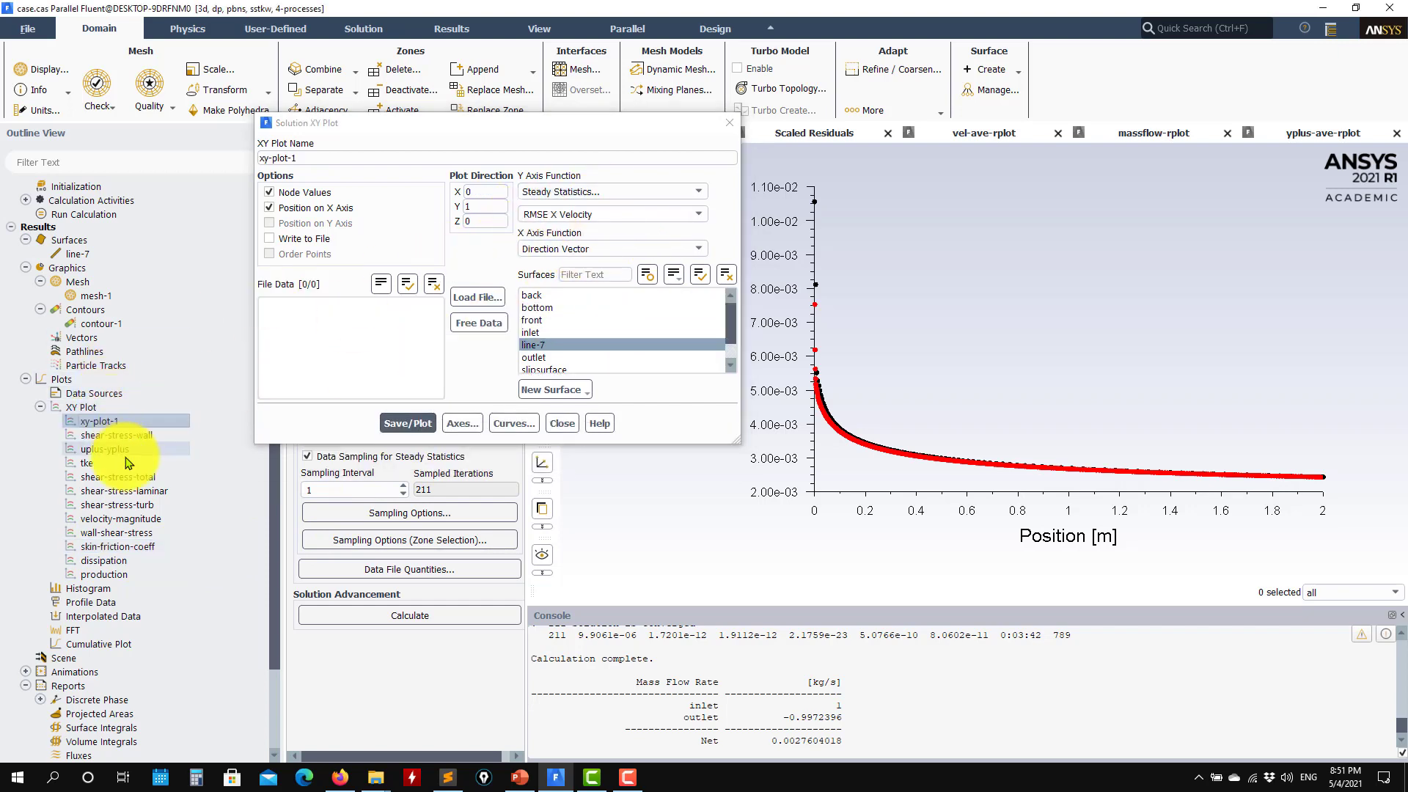
click(114, 546)
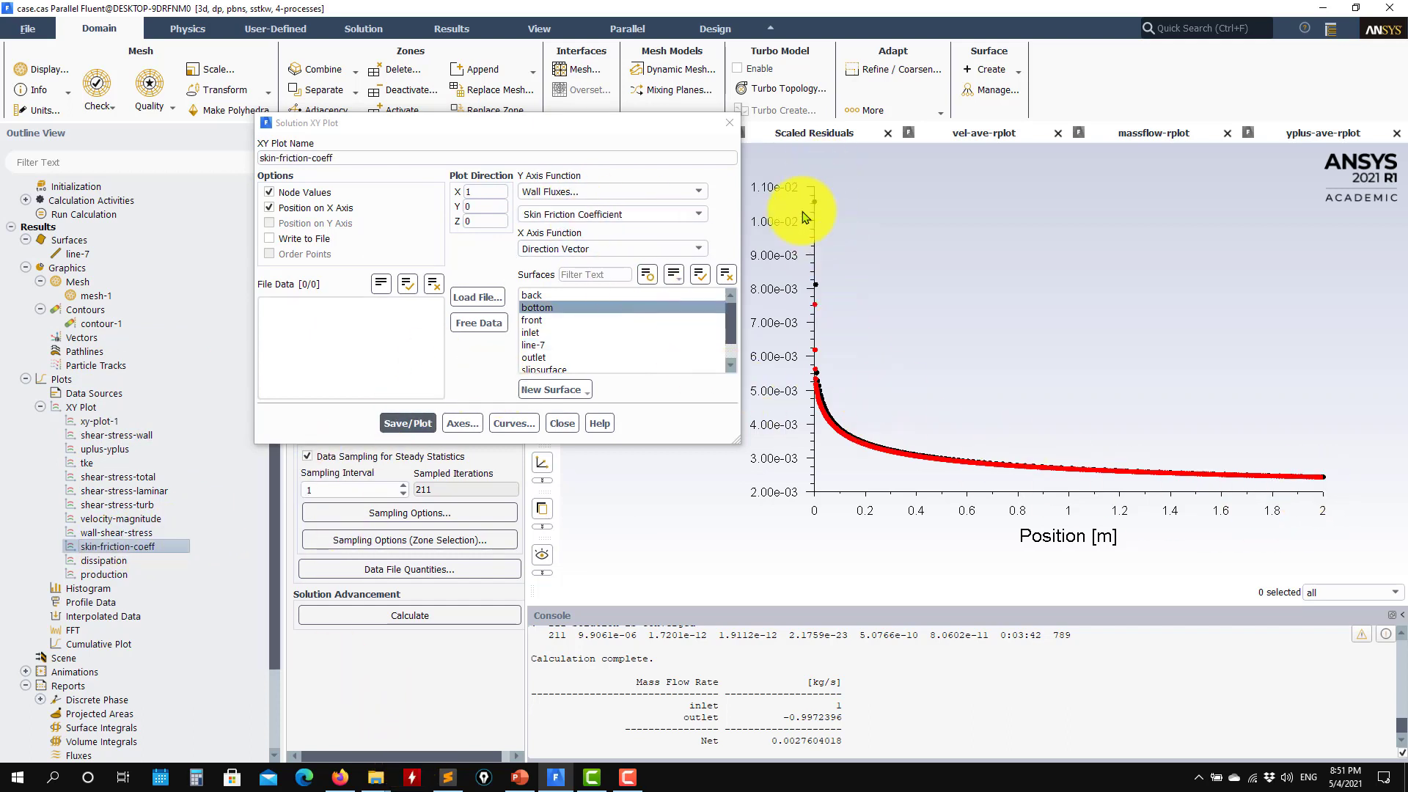
click(565, 424)
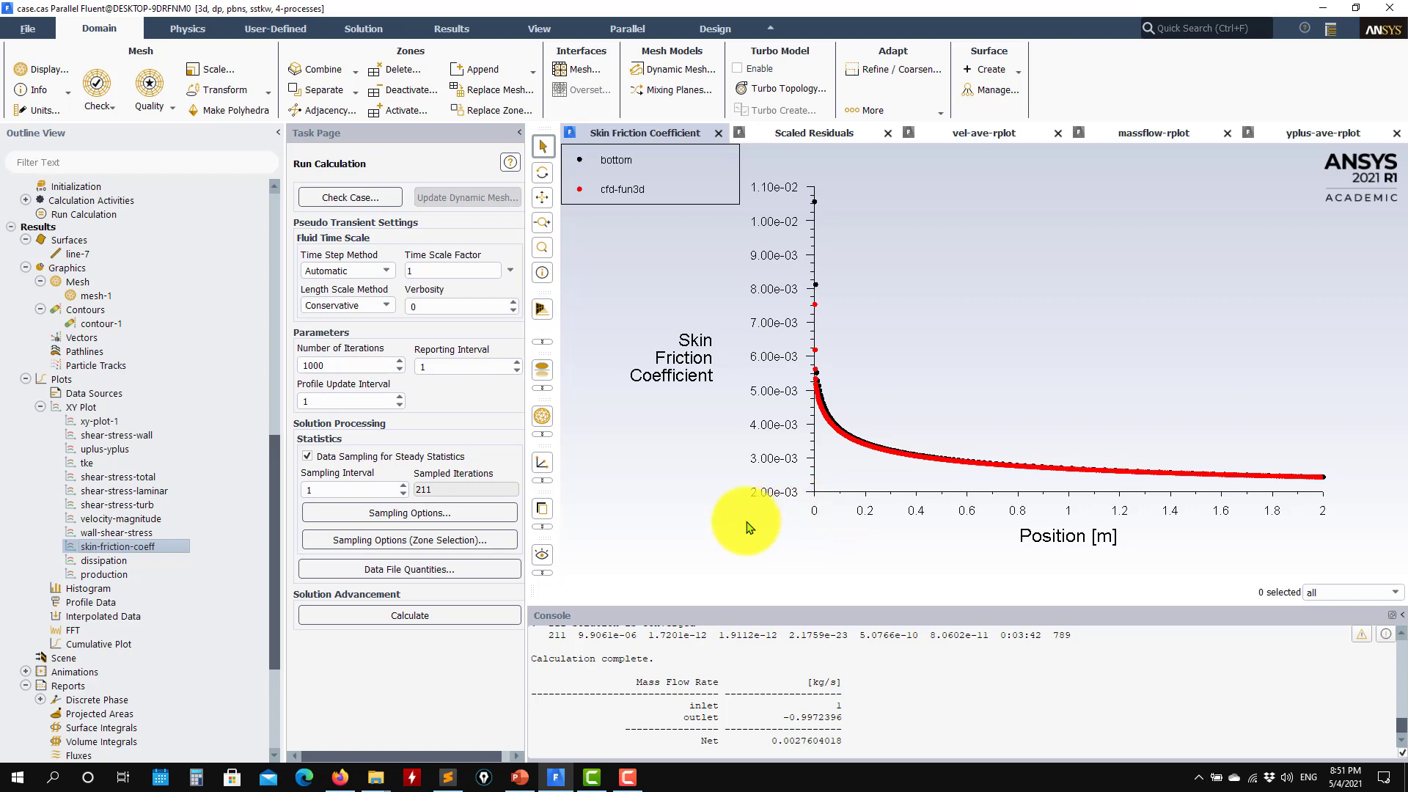
drag(276, 451, 345, 119)
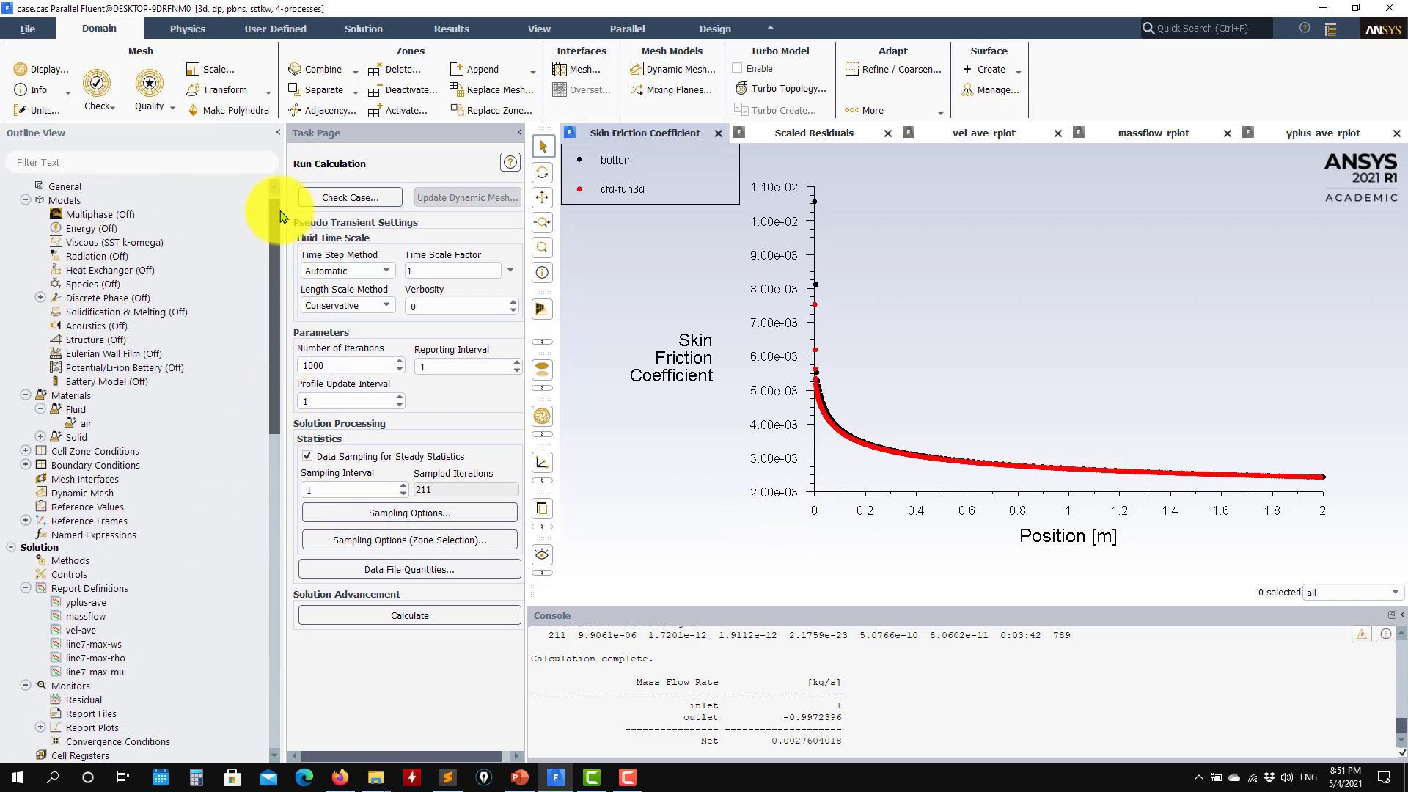
Switch the viscous model to Spalart-Allmaras
double_click(146, 246)
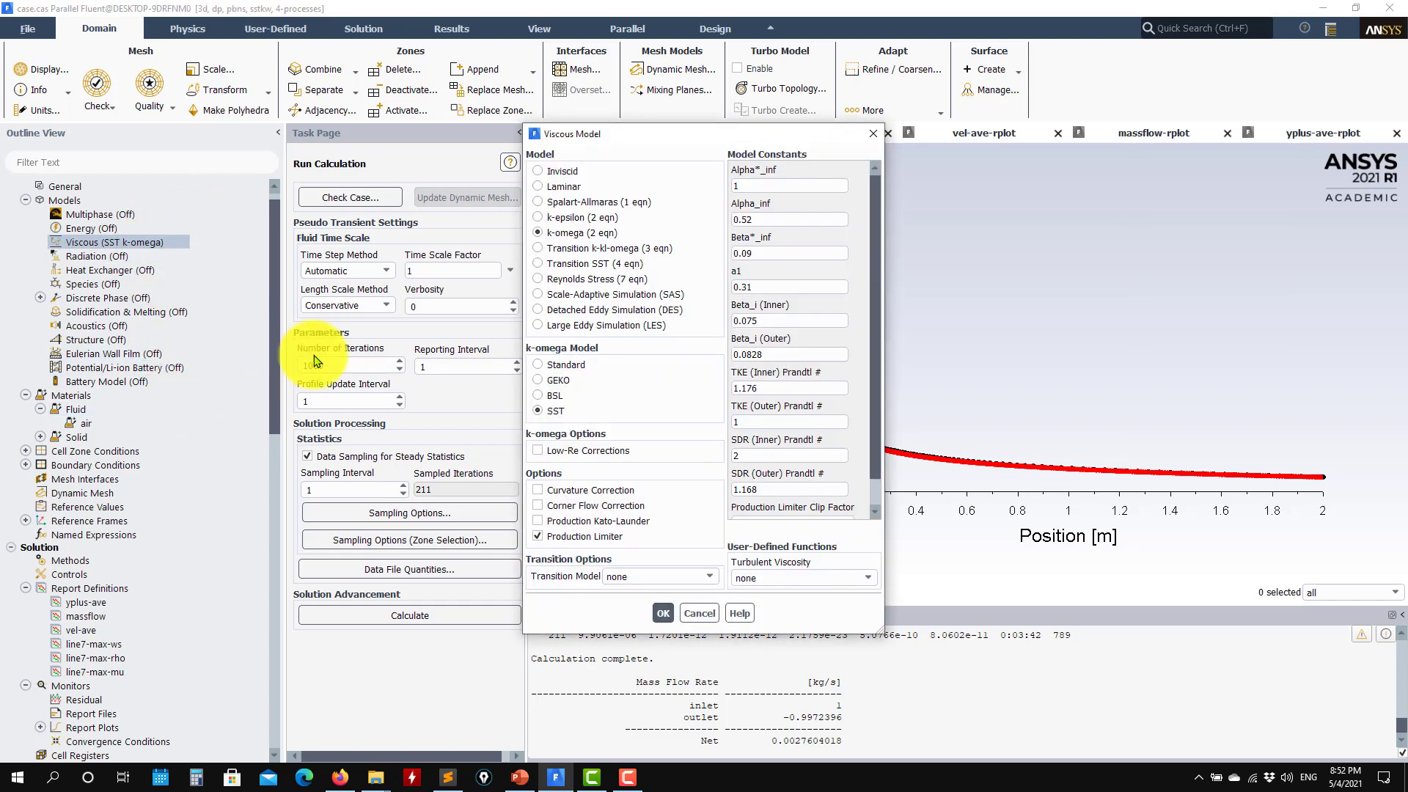
click(586, 202)
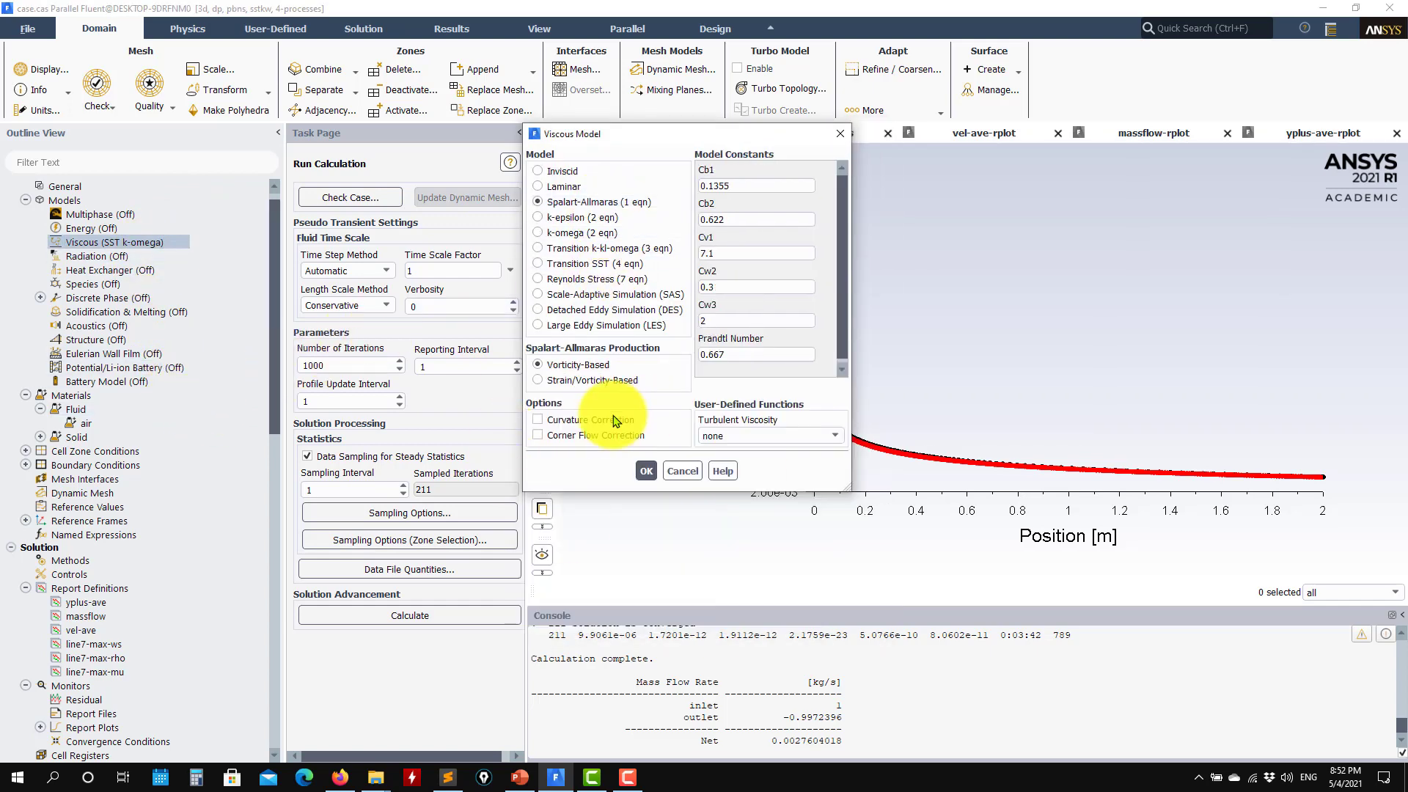
click(643, 469)
scroll(178, 545, down, 10)
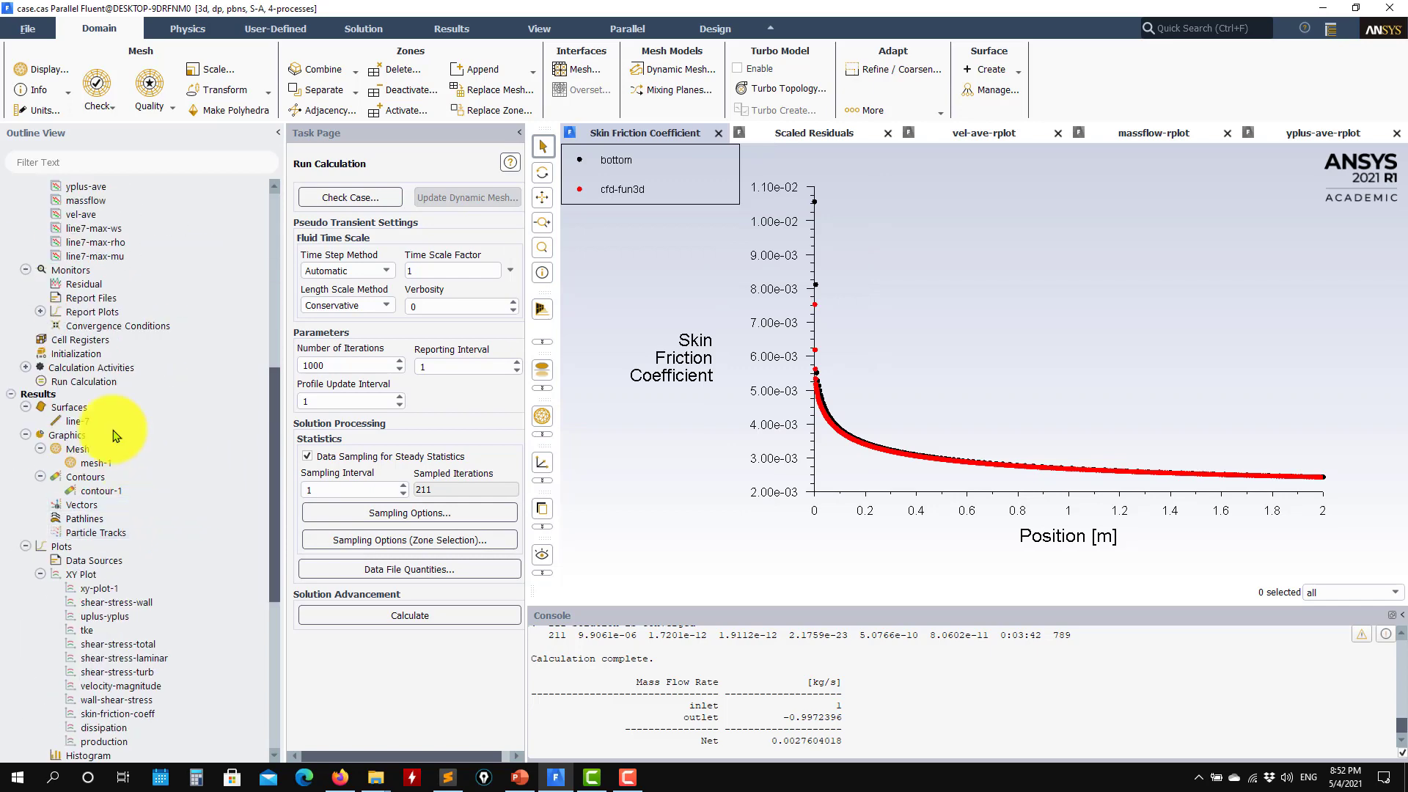
Re-initialize and run the solution to convergence at iteration 69, watching the scaled residuals
click(94, 354)
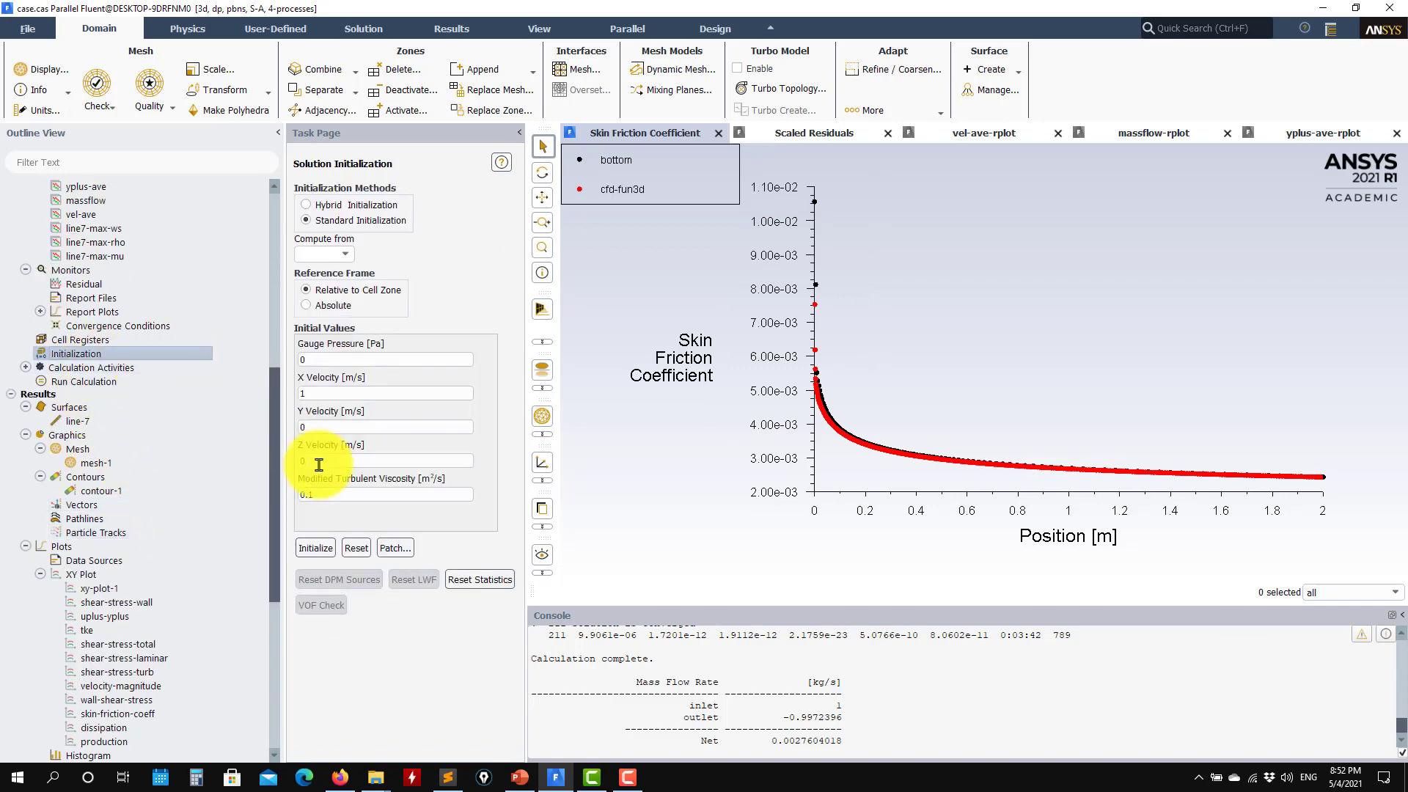
click(315, 548)
click(763, 417)
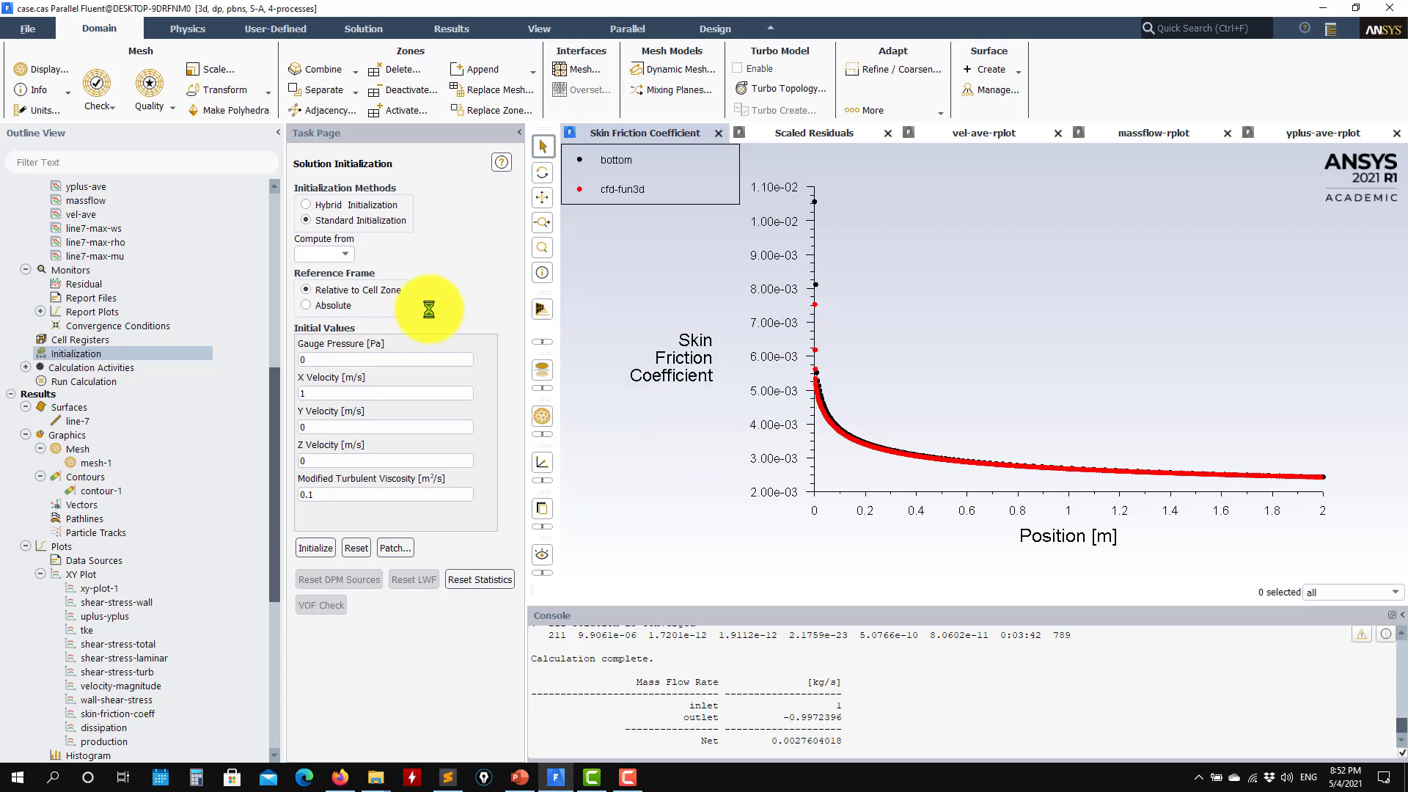
click(98, 382)
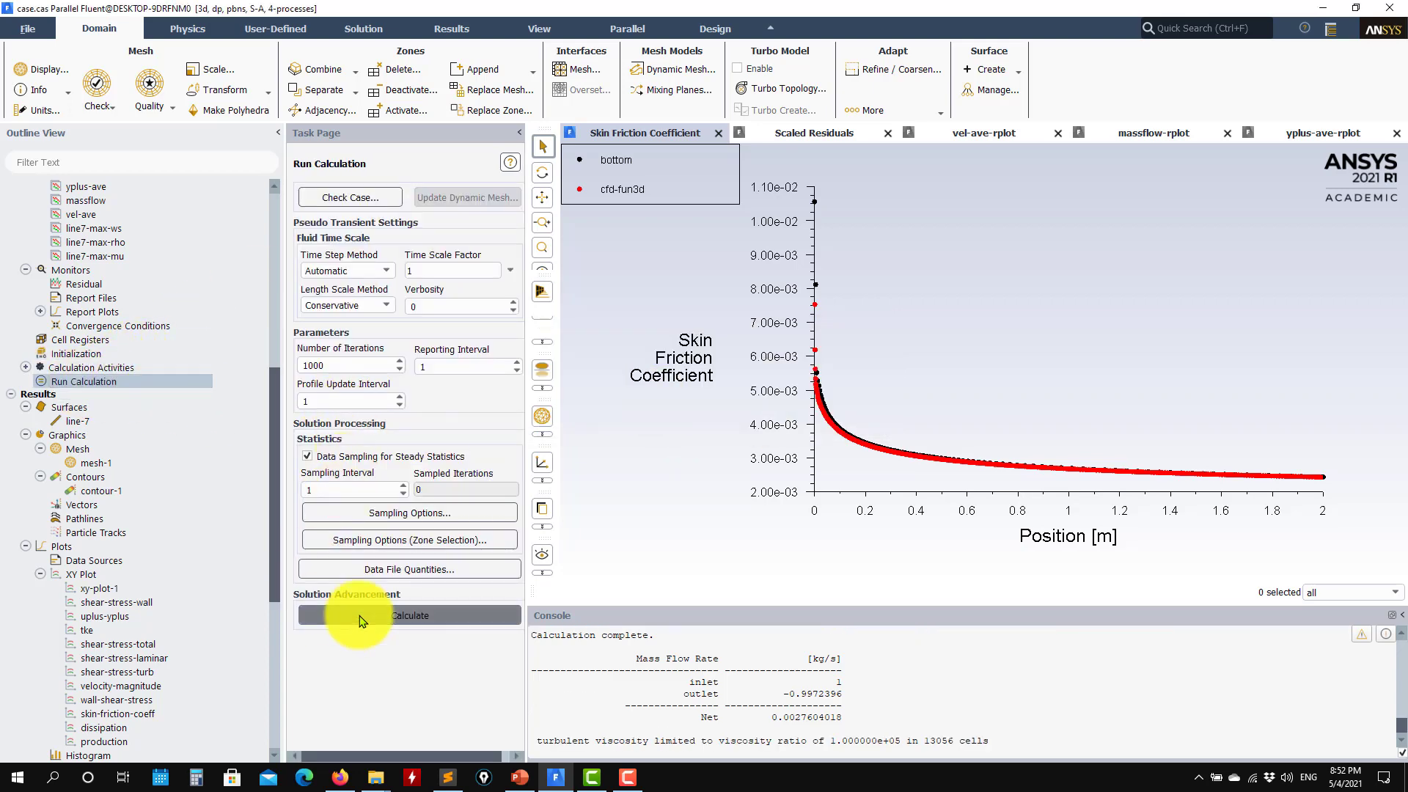
click(360, 621)
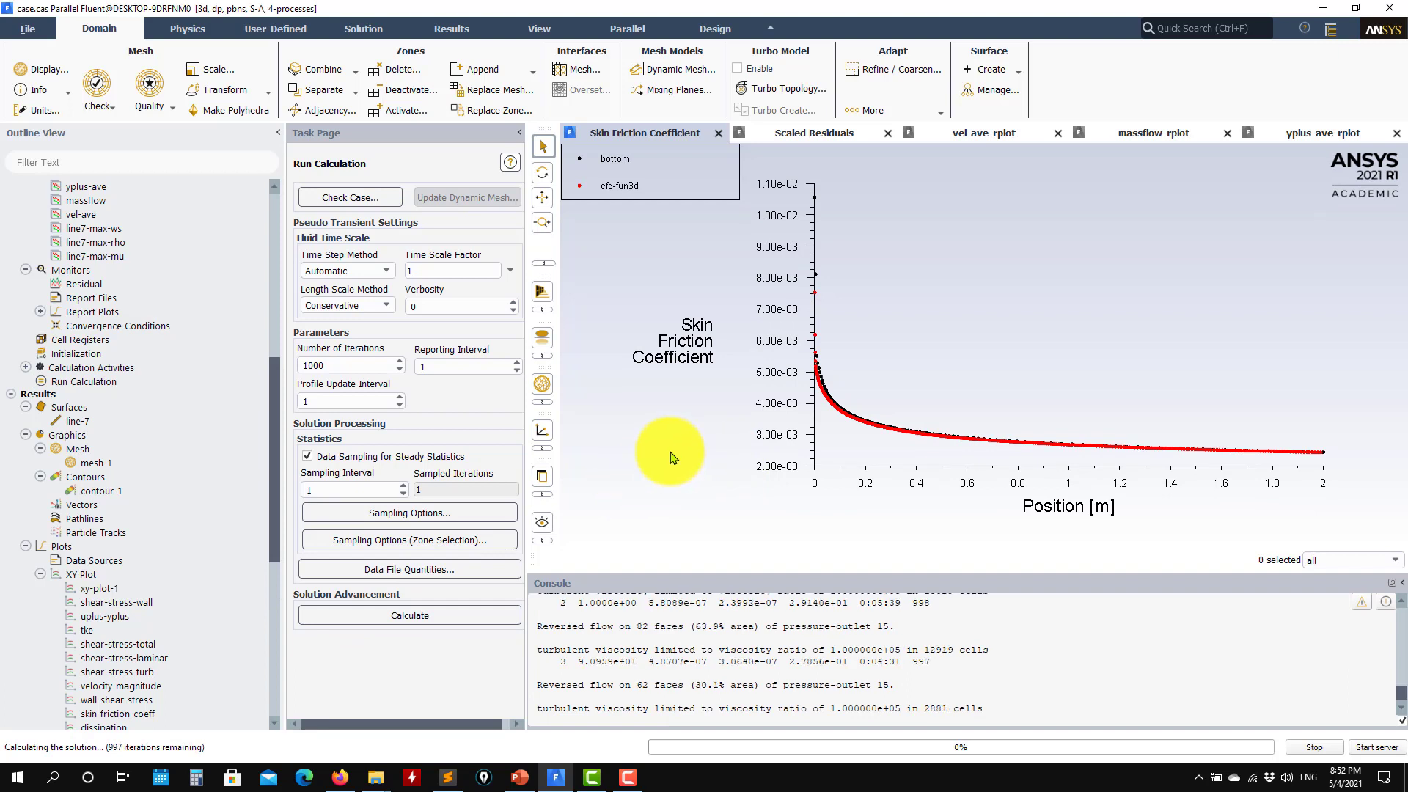
click(802, 132)
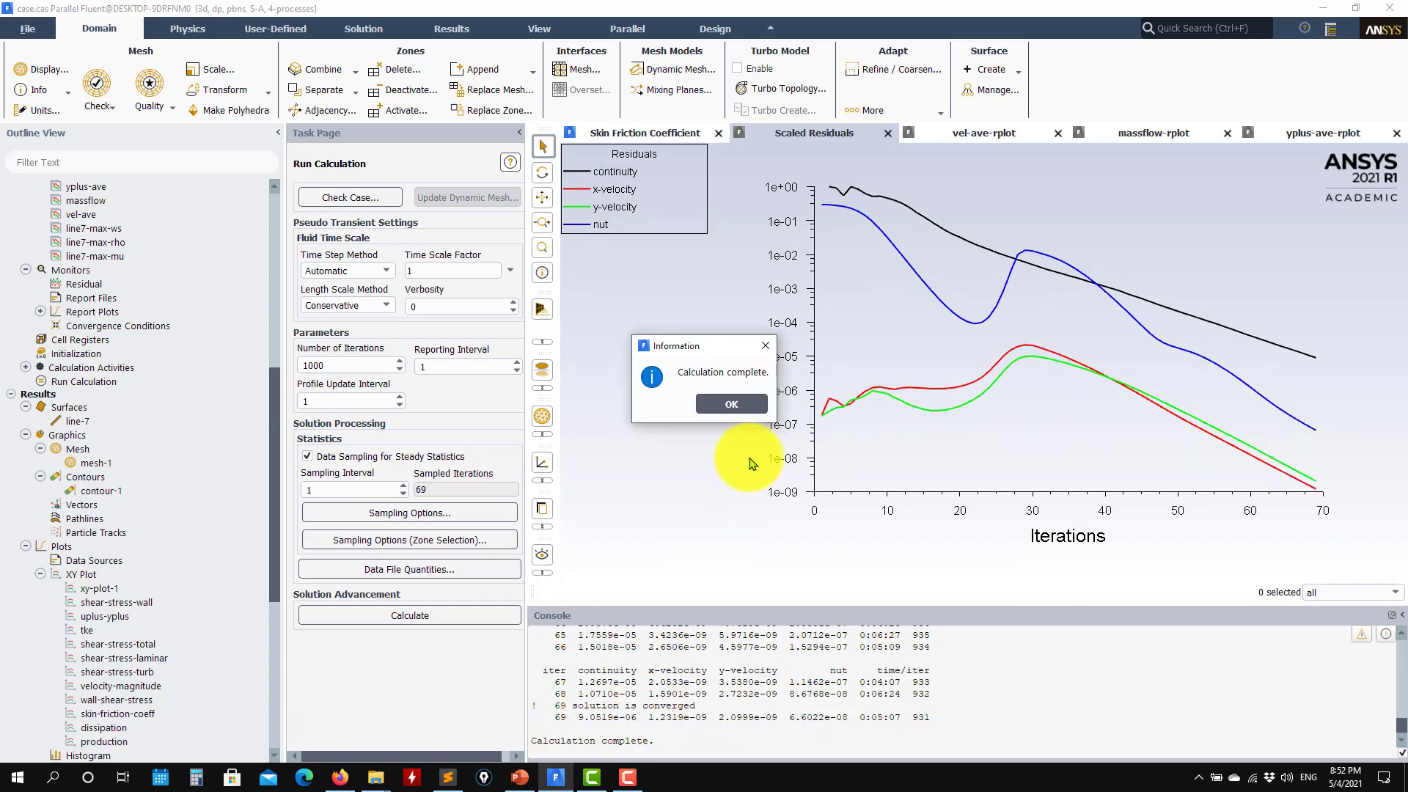
Plot the Spalart-Allmaras bottom-wall skin friction coefficient with the skin-friction-coeff plot
click(731, 405)
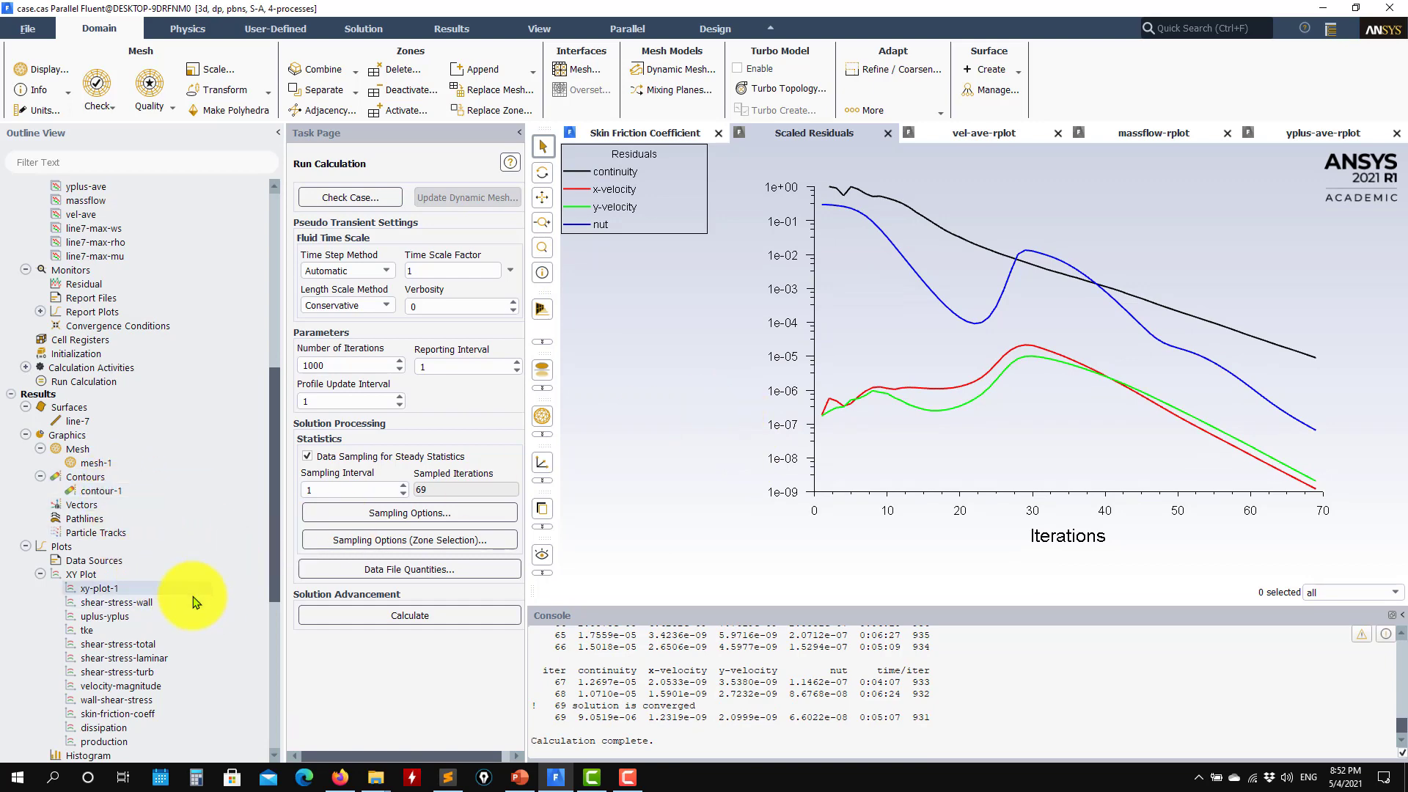
scroll(192, 602, down, 4)
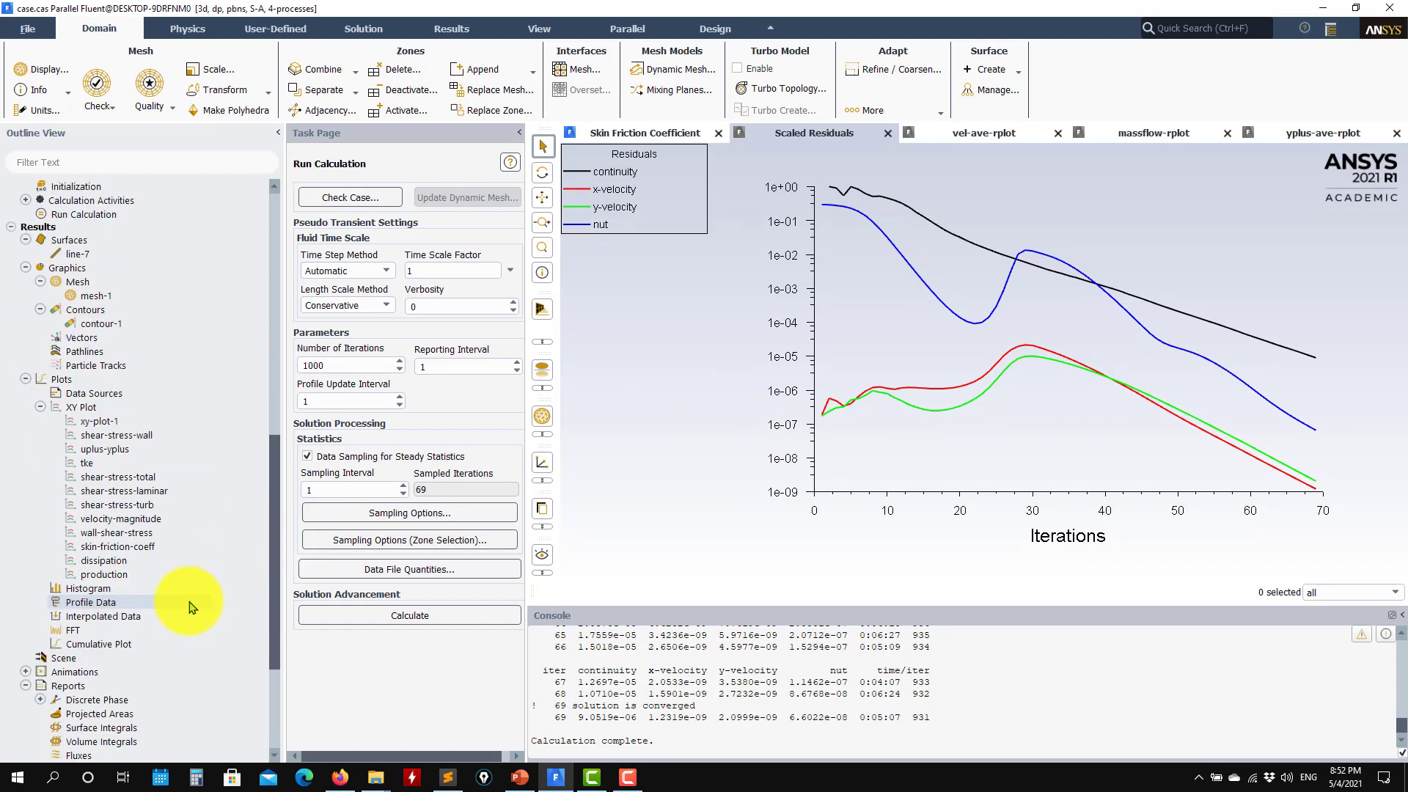
double_click(135, 553)
click(408, 423)
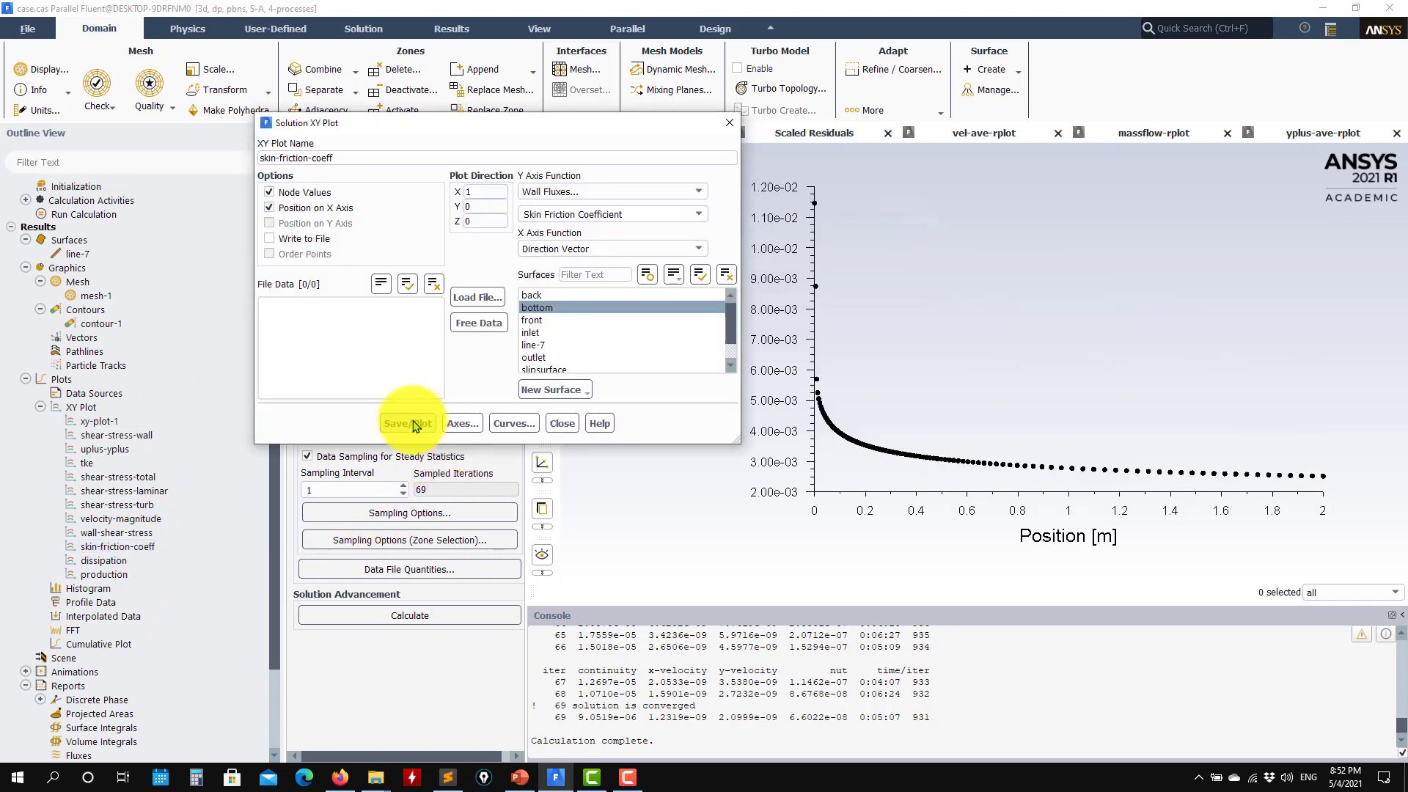
Overlay the cf_plate_fun3d_tri.dat validation data on the plot and close the XY plot settings
click(477, 297)
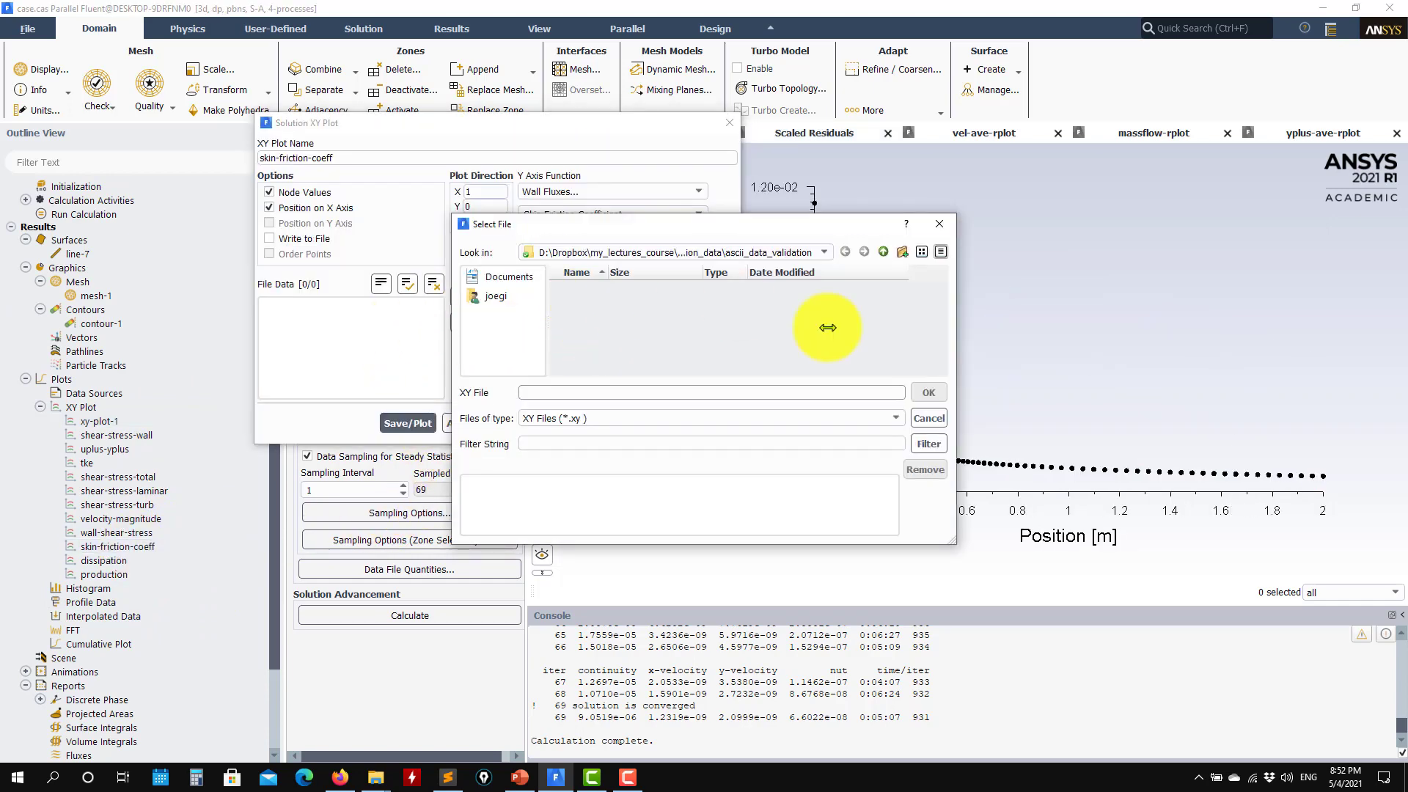
click(894, 423)
click(587, 444)
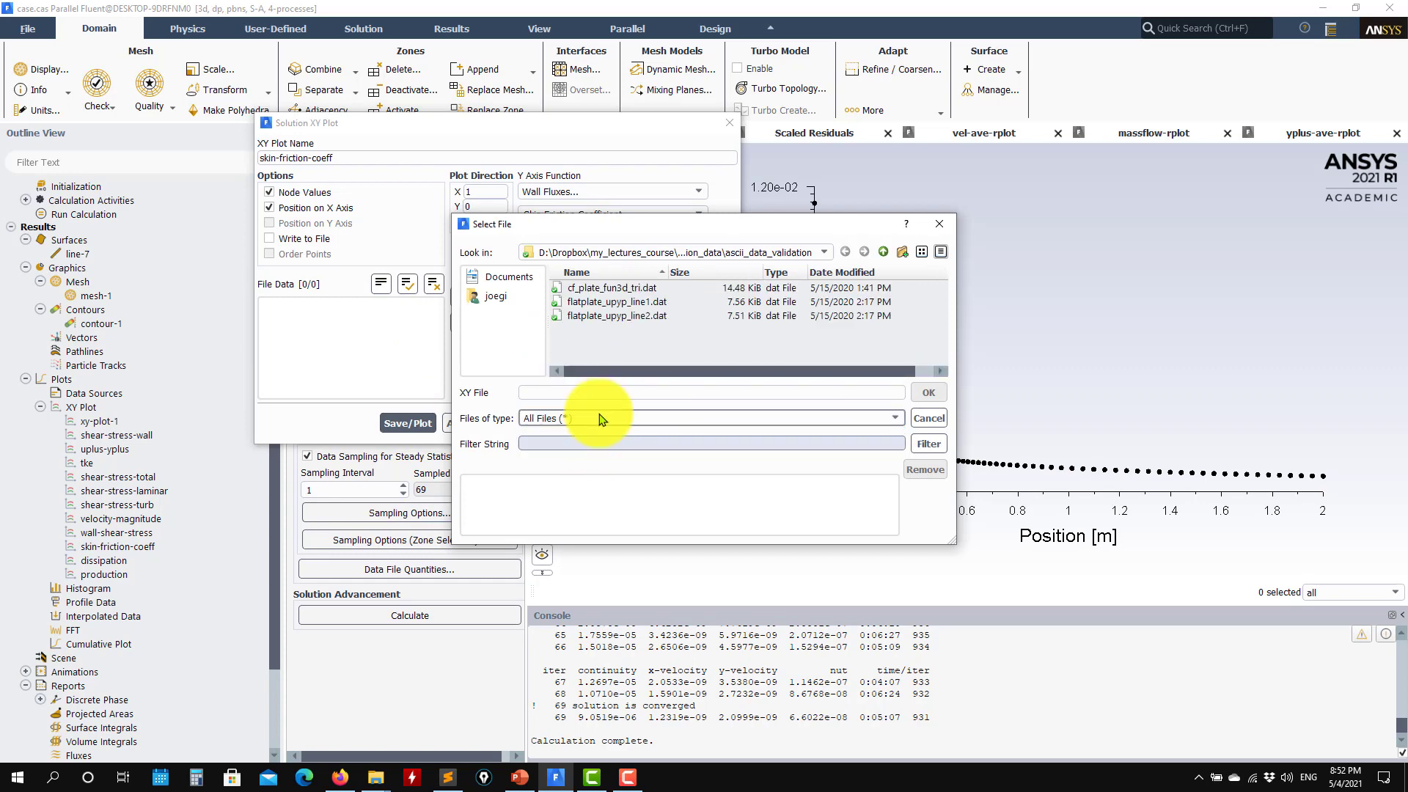
click(631, 289)
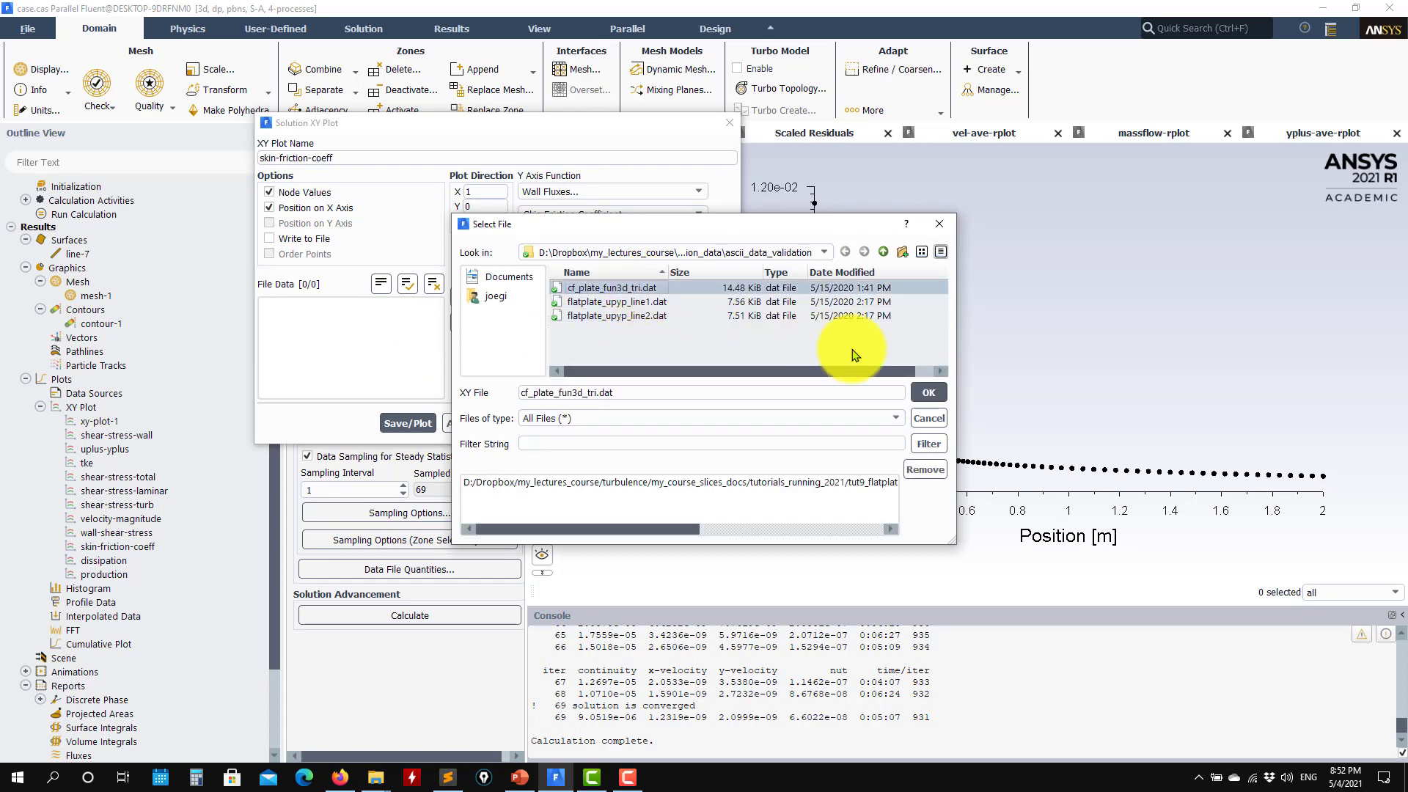
click(925, 393)
click(408, 423)
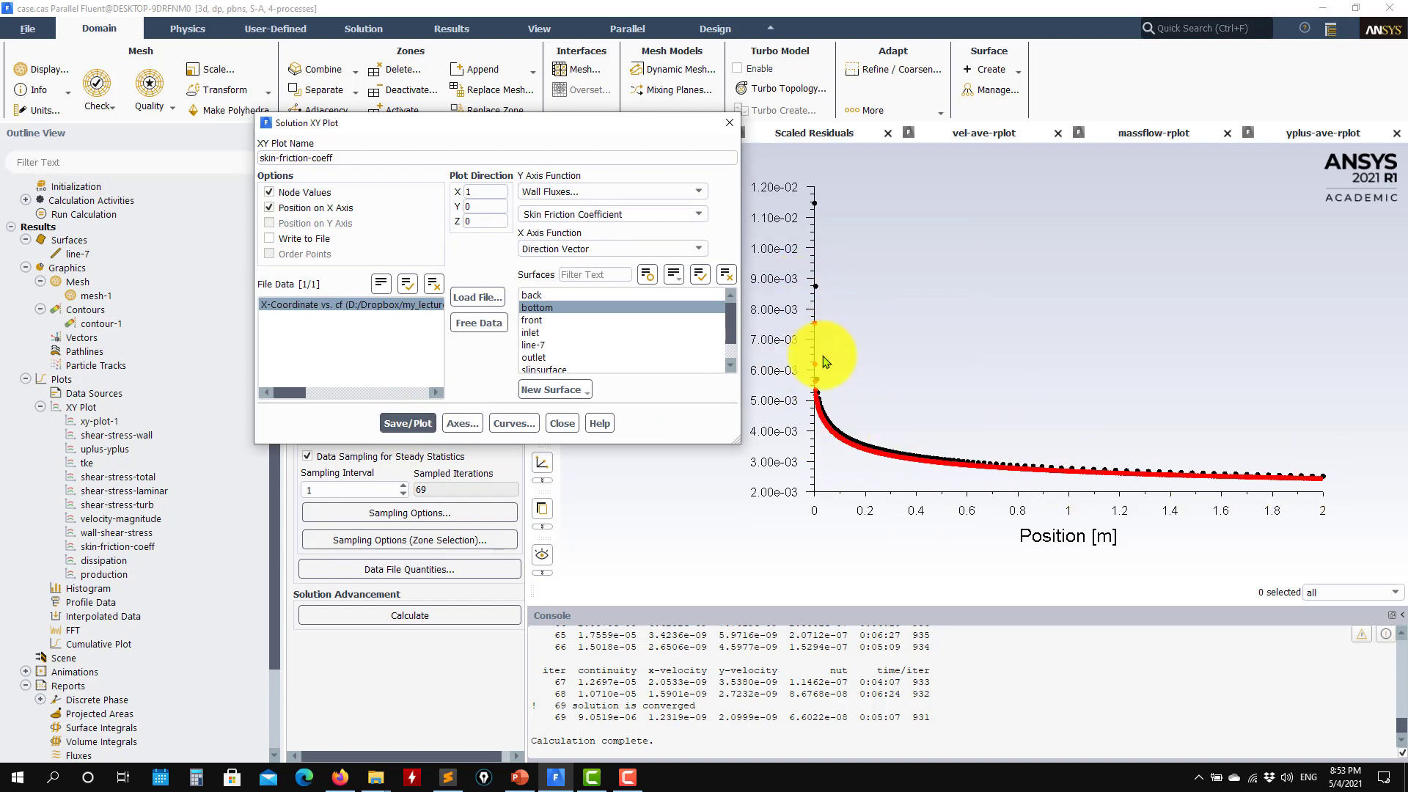
click(562, 424)
scroll(198, 399, up, 10)
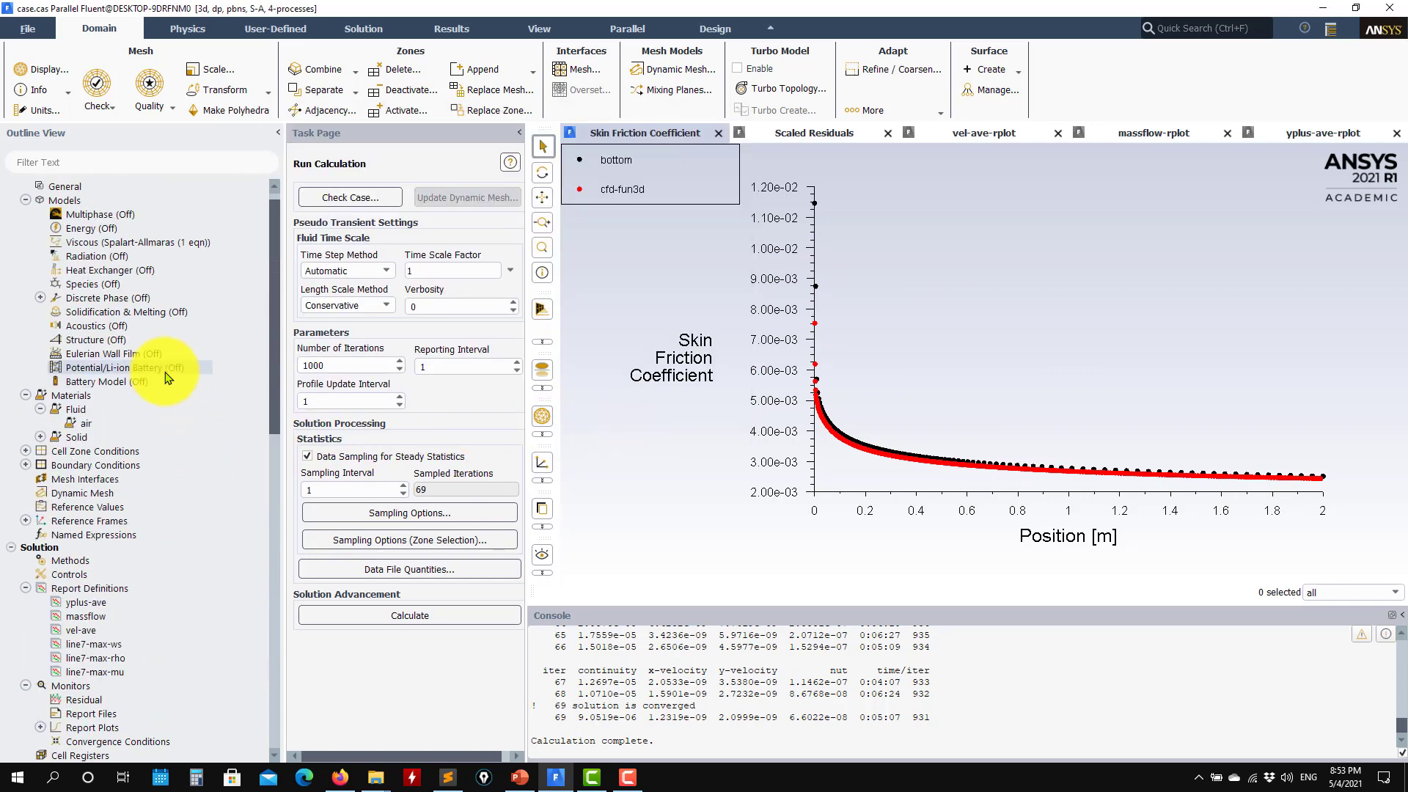
Switch the viscous model to Laminar
scroll(167, 376, up, 1)
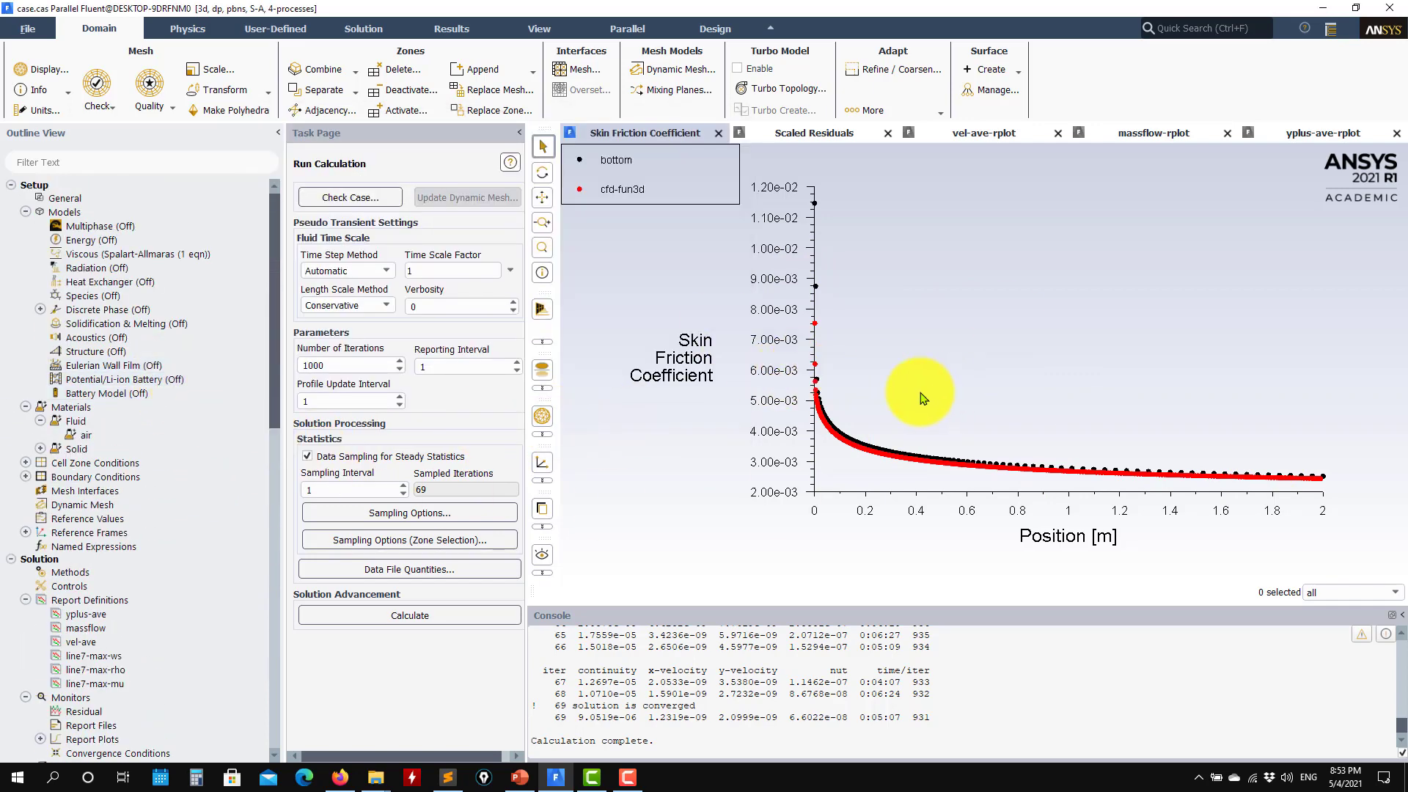
double_click(123, 255)
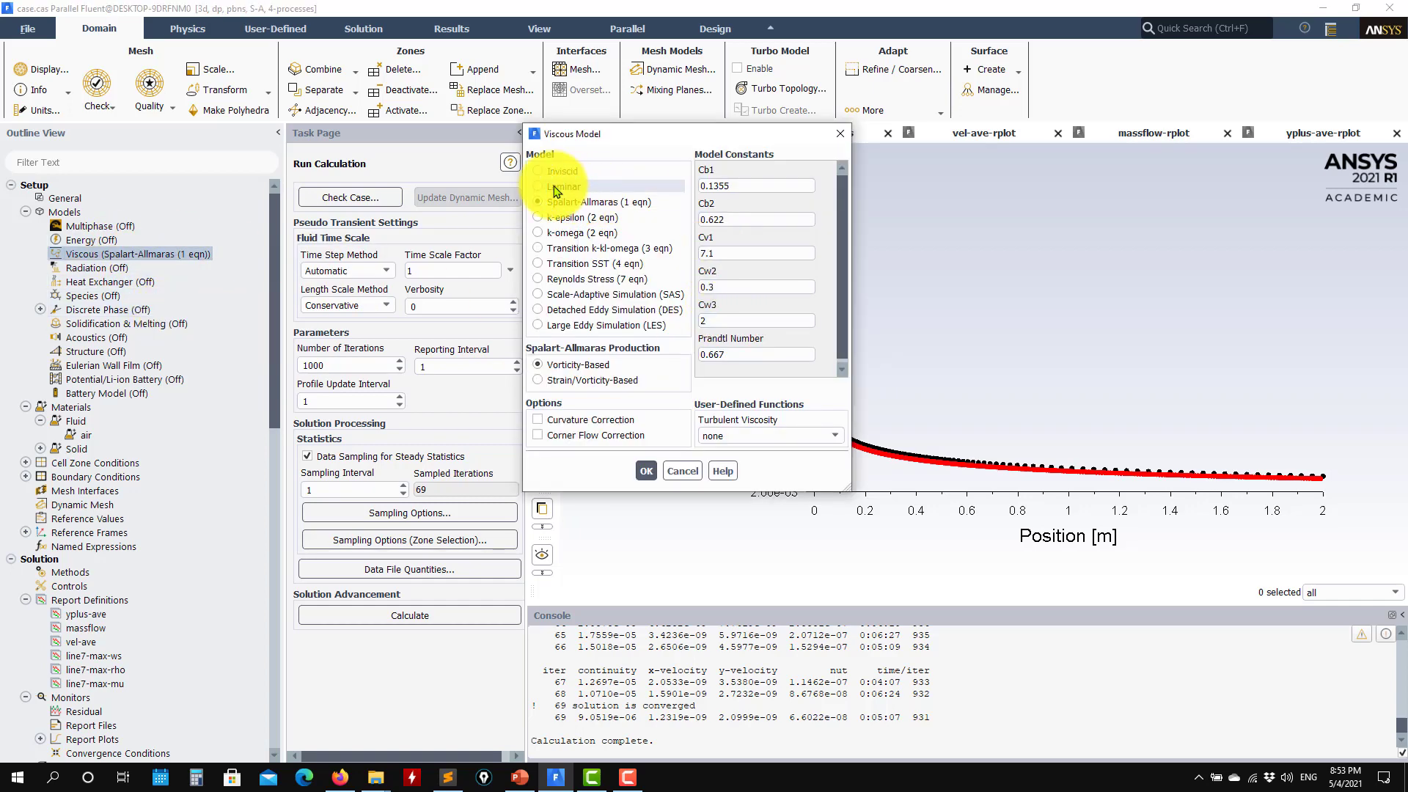
click(556, 188)
click(573, 354)
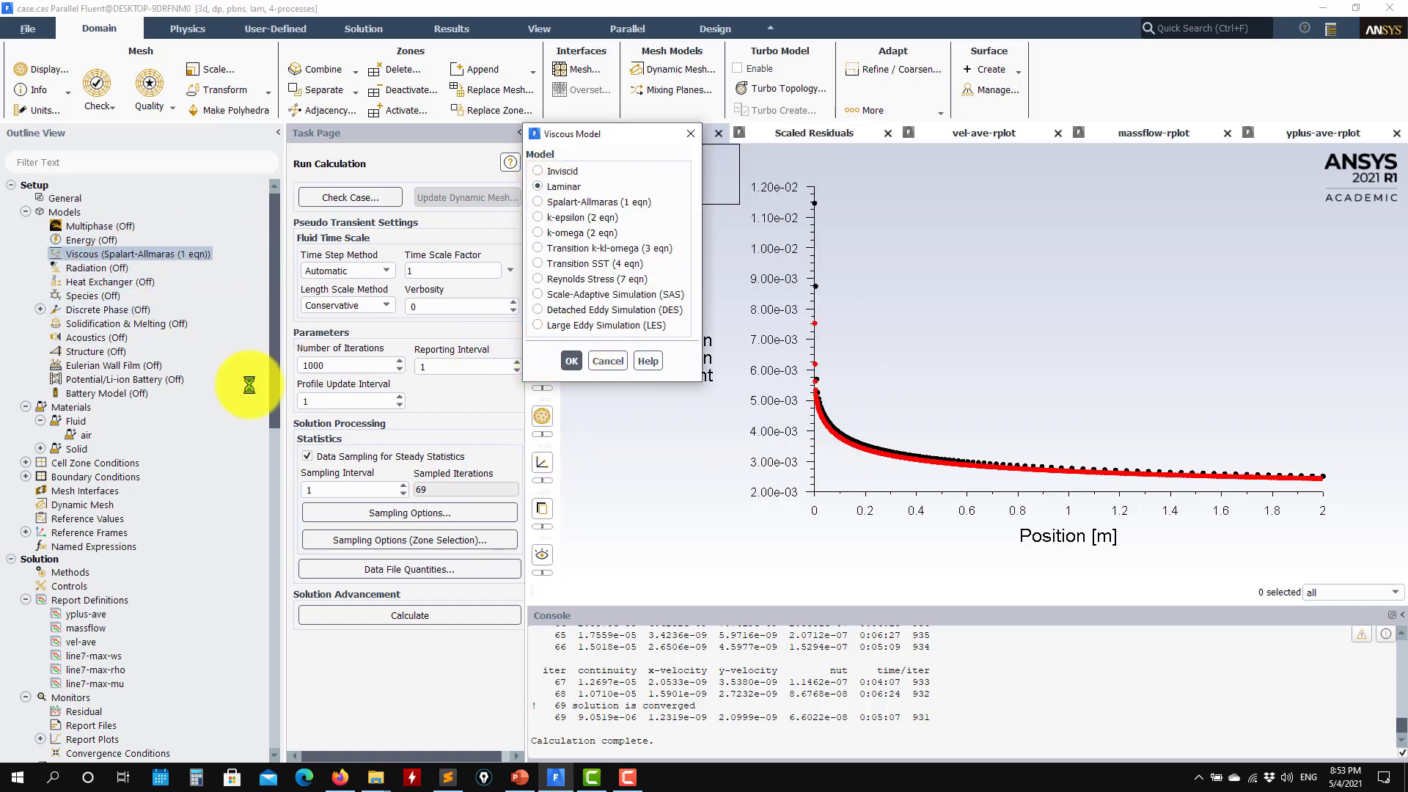
Re-initialize the flow field and start the calculation, which fails on the invalid yplus-ave report plot
scroll(103, 518, down, 6)
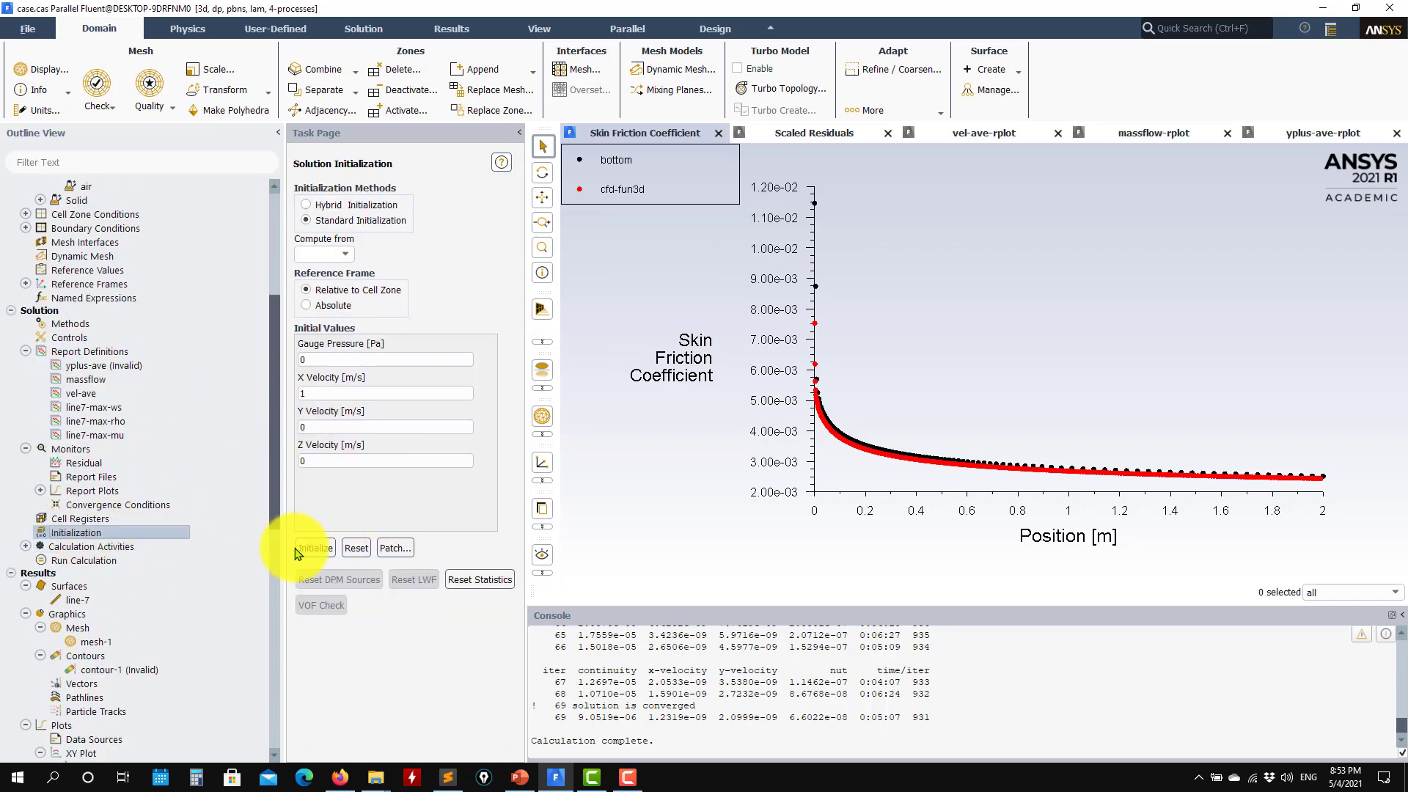
click(763, 411)
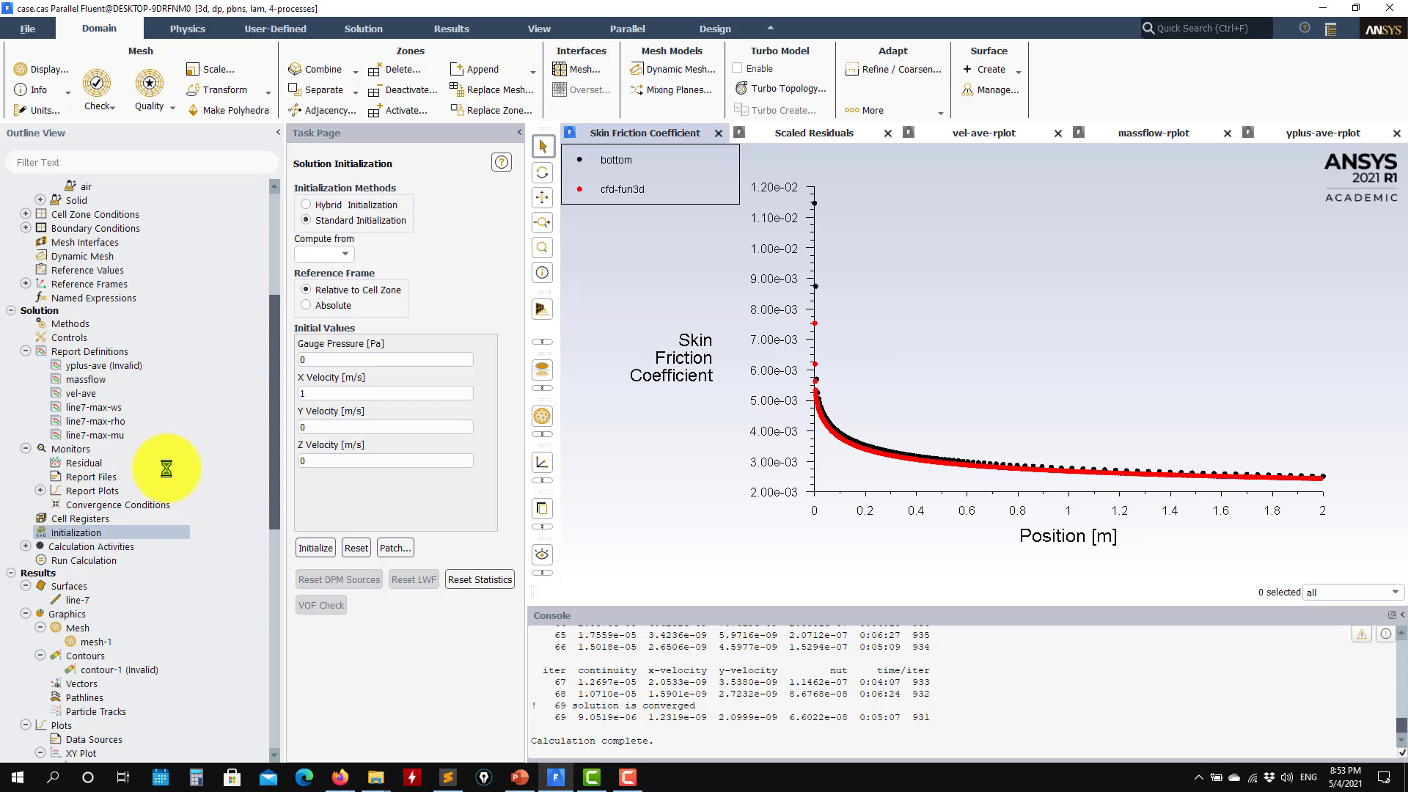
click(105, 561)
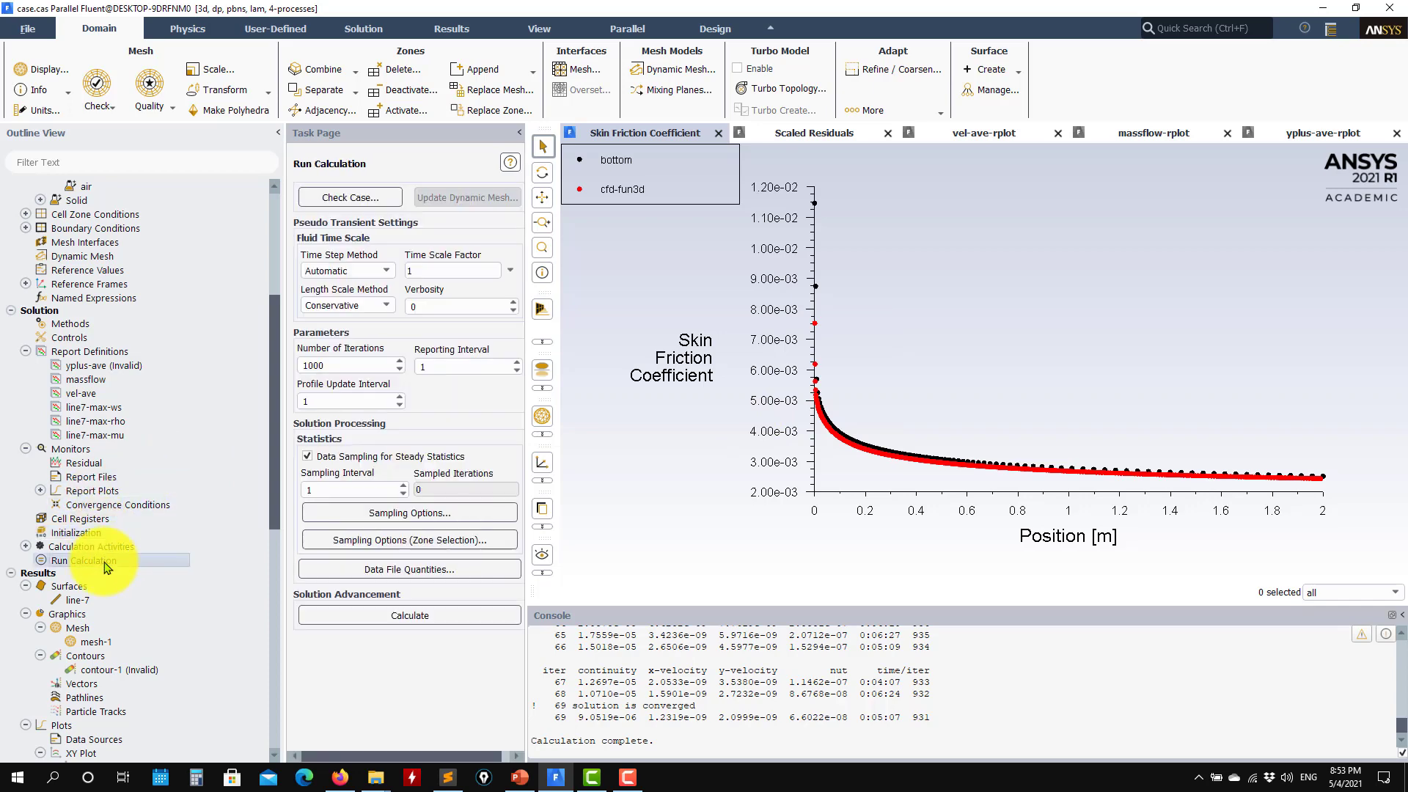
click(430, 617)
click(808, 401)
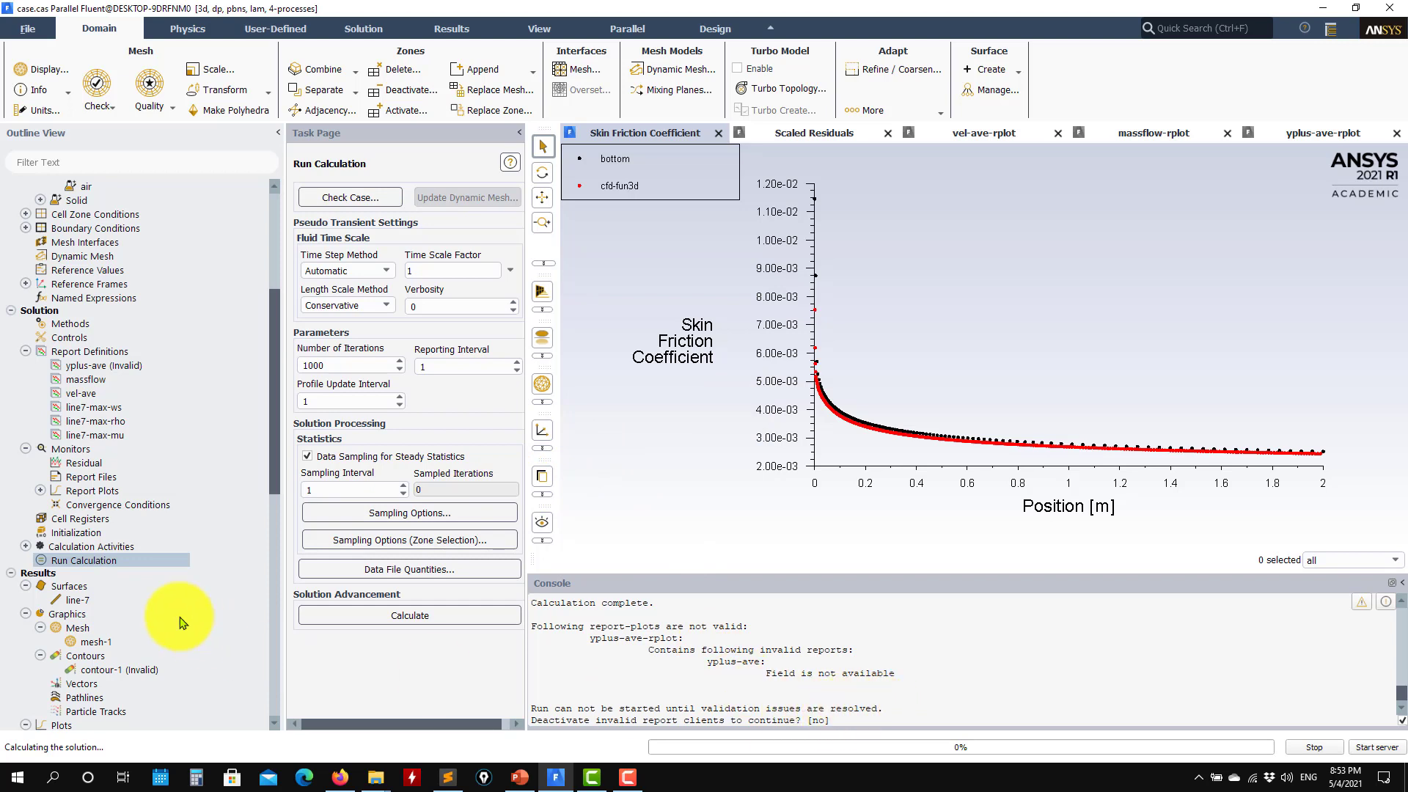
Deactivate the yplus-ave-rplot report plot and dismiss the viscosity-turb error
right_click(101, 365)
click(48, 397)
click(41, 491)
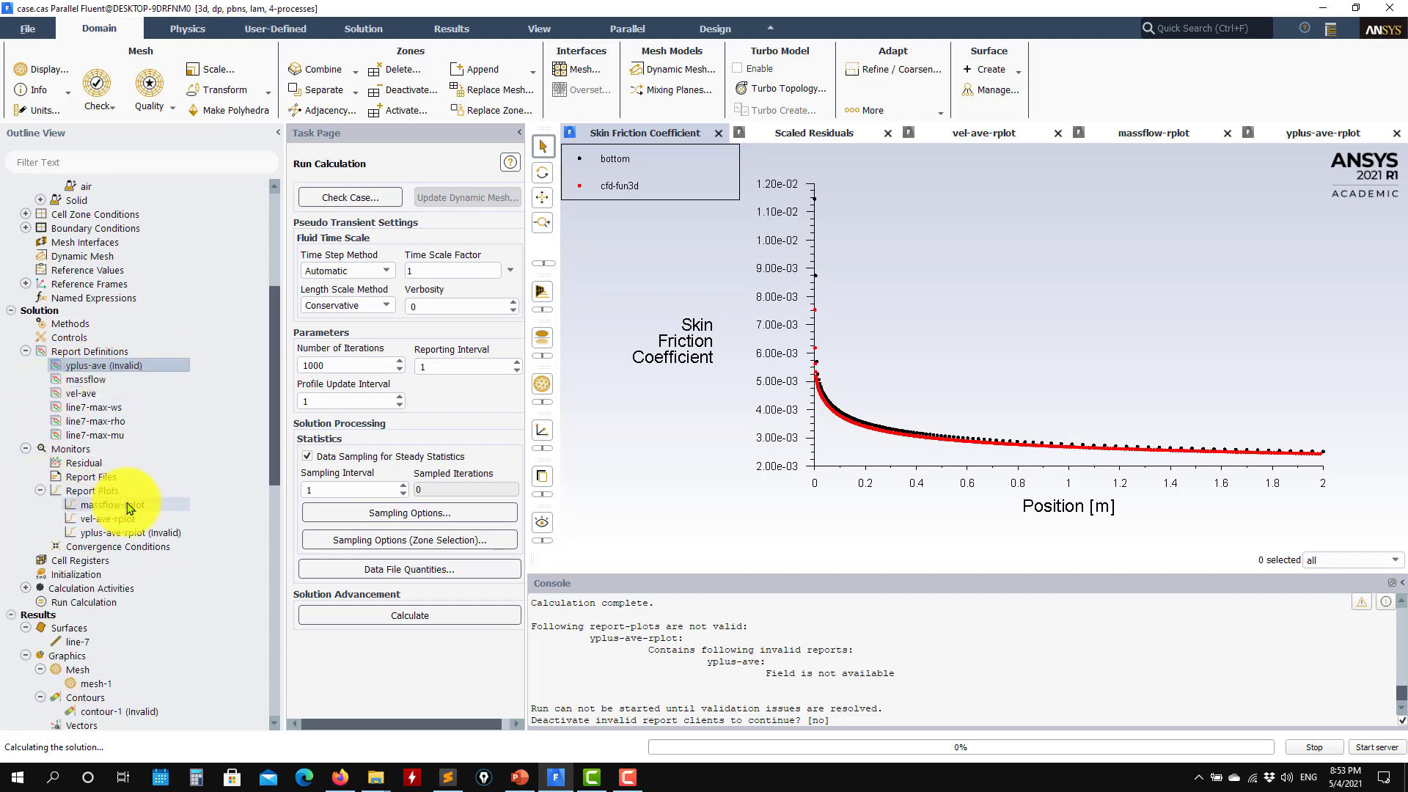
right_click(153, 535)
click(194, 579)
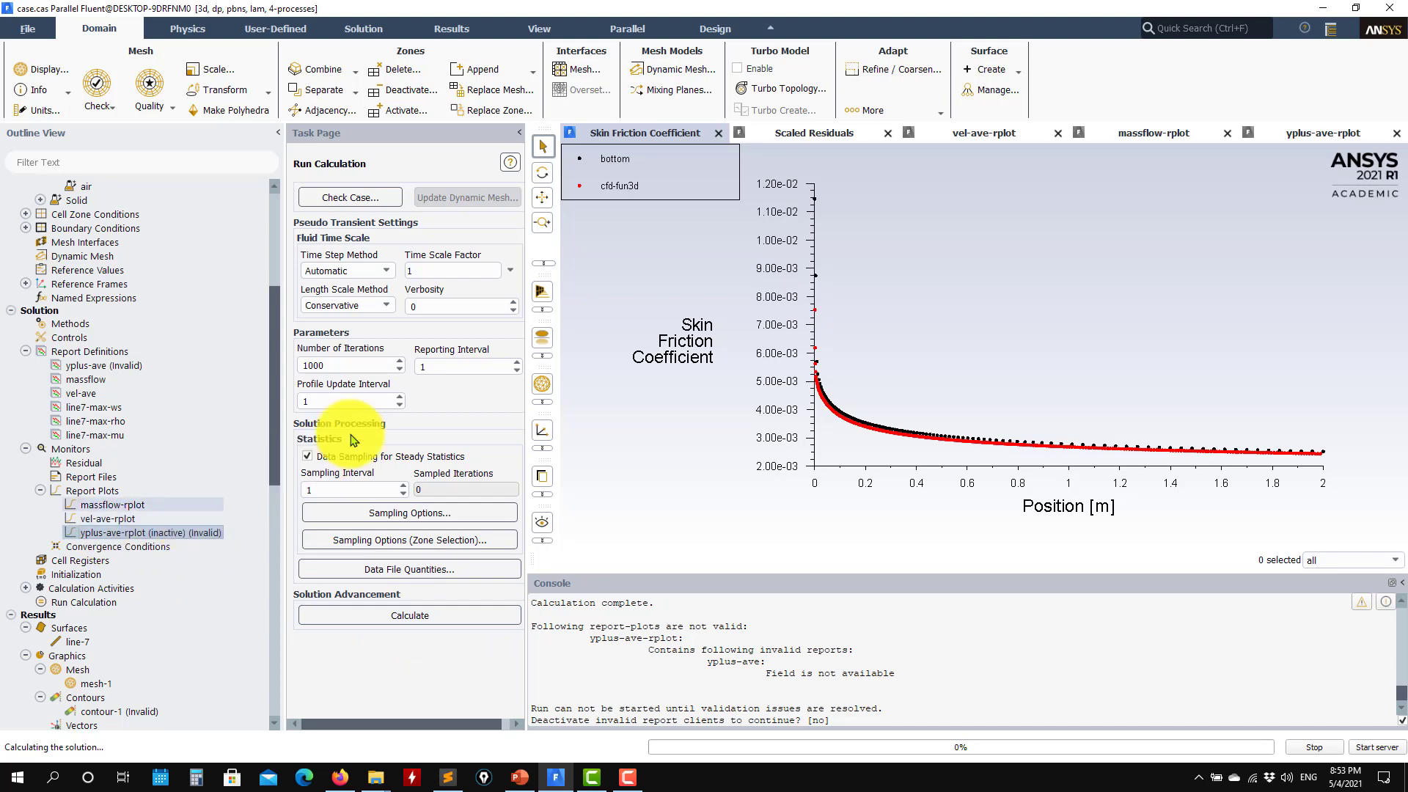
scroll(161, 535, up, 2)
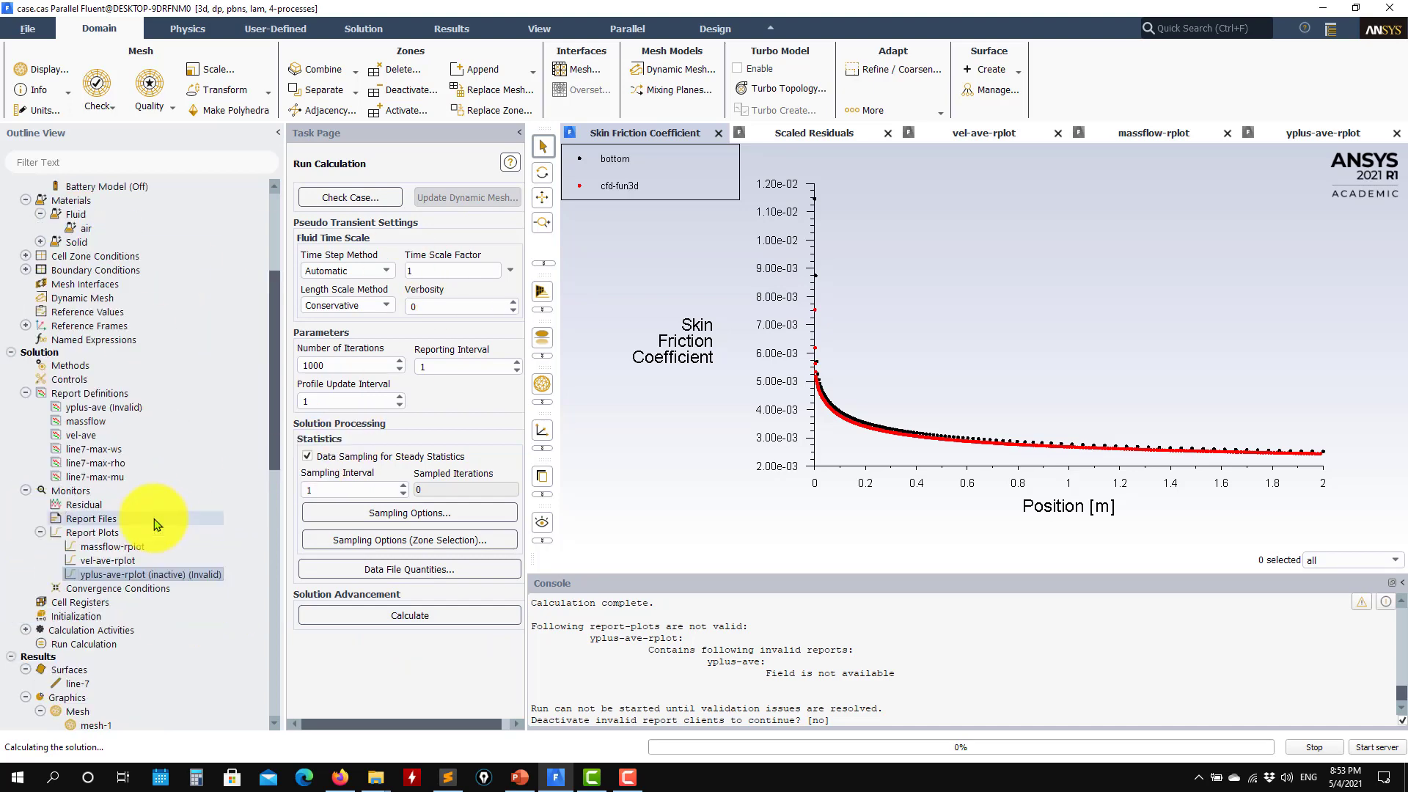
scroll(147, 536, up, 2)
scroll(125, 279, down, 6)
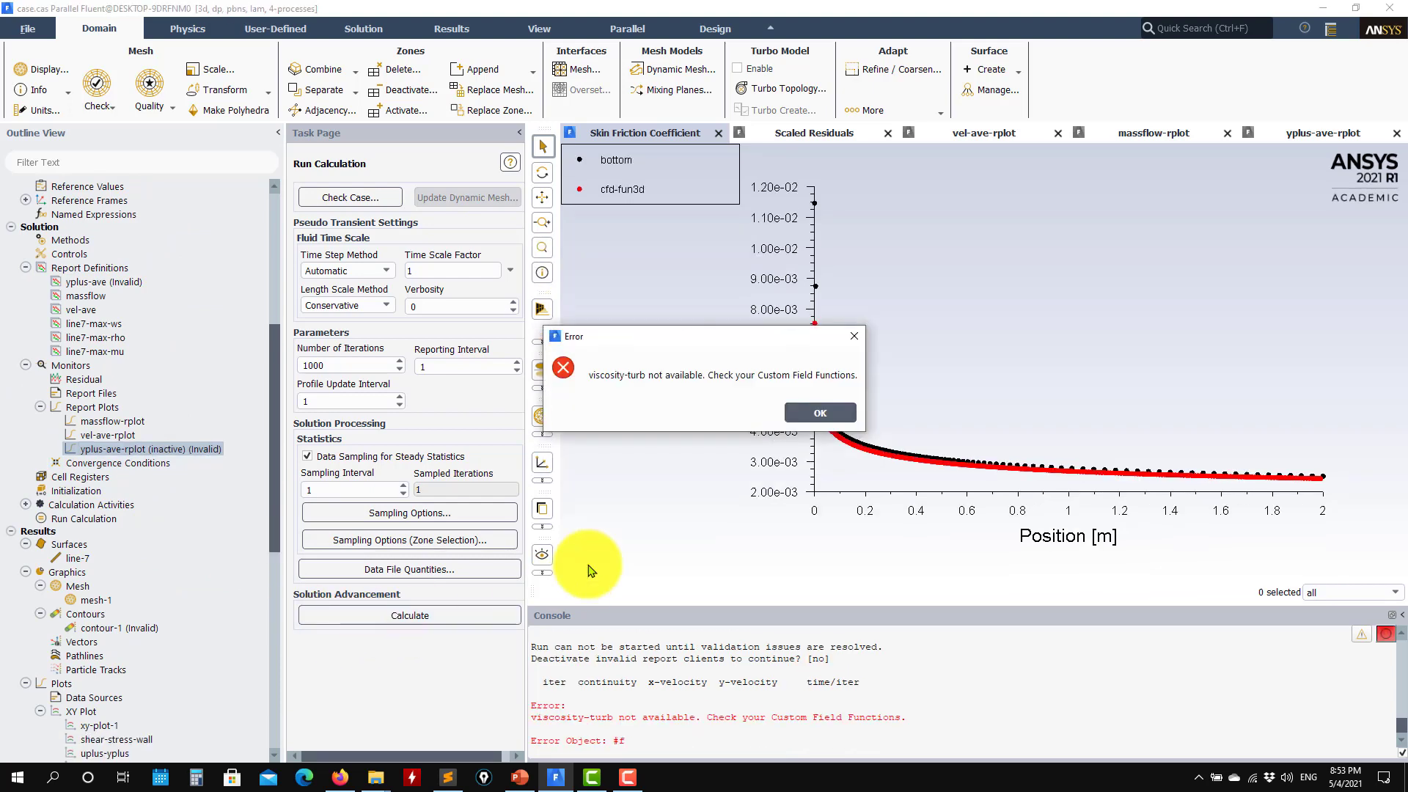
click(809, 423)
Delete the shear_stress_total, shear_stress_laminar and shear_stress_turb field functions, then start the laminar calculation
scroll(94, 569, down, 12)
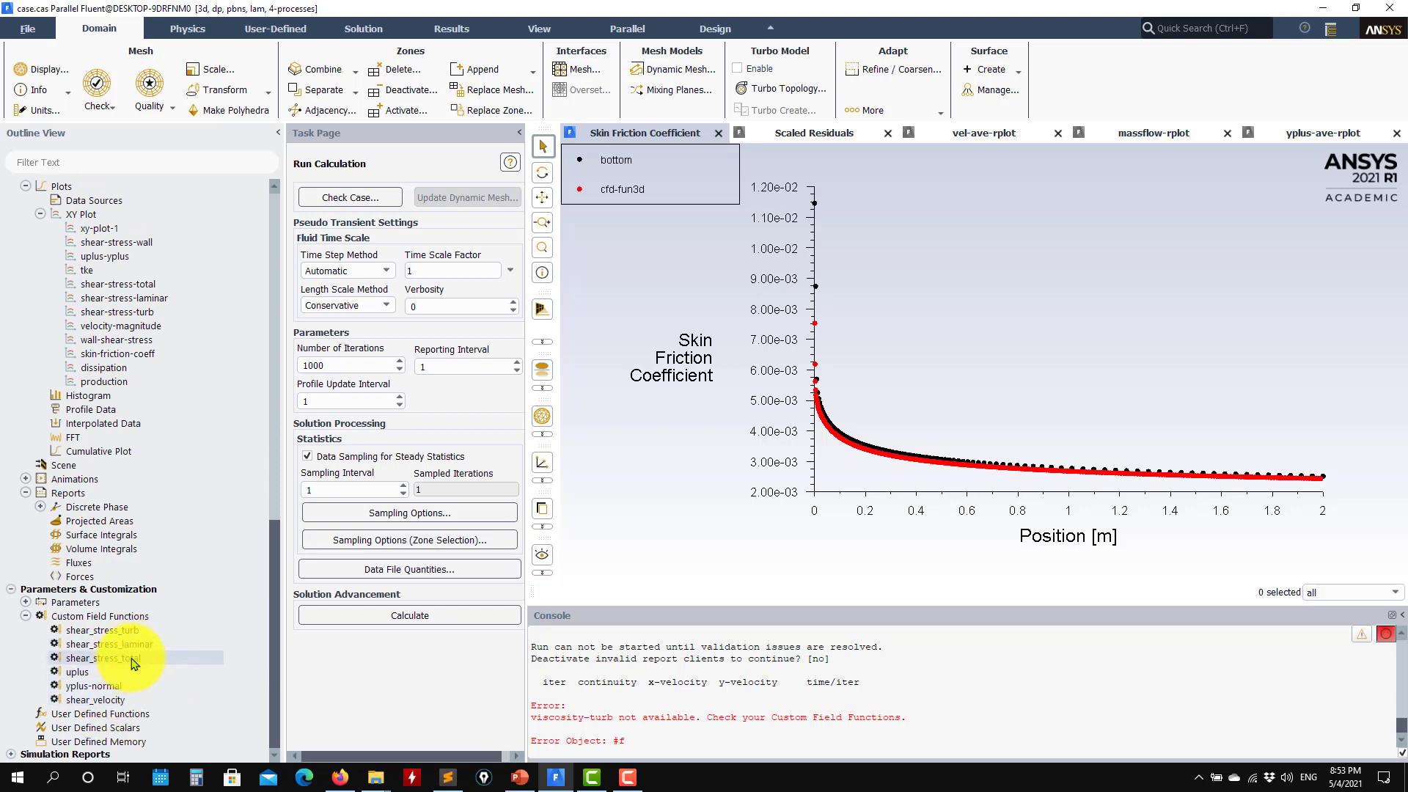
click(162, 669)
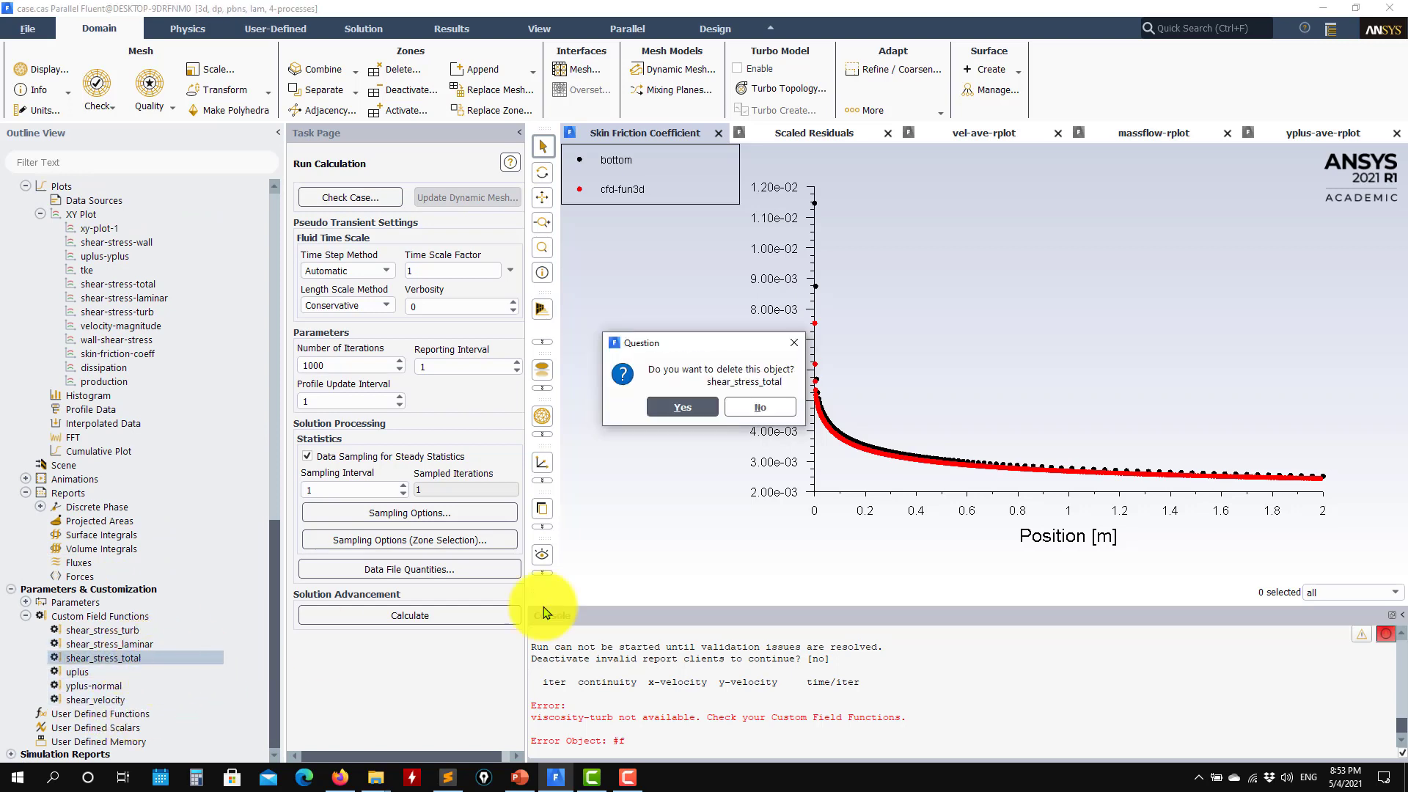
click(679, 403)
right_click(121, 666)
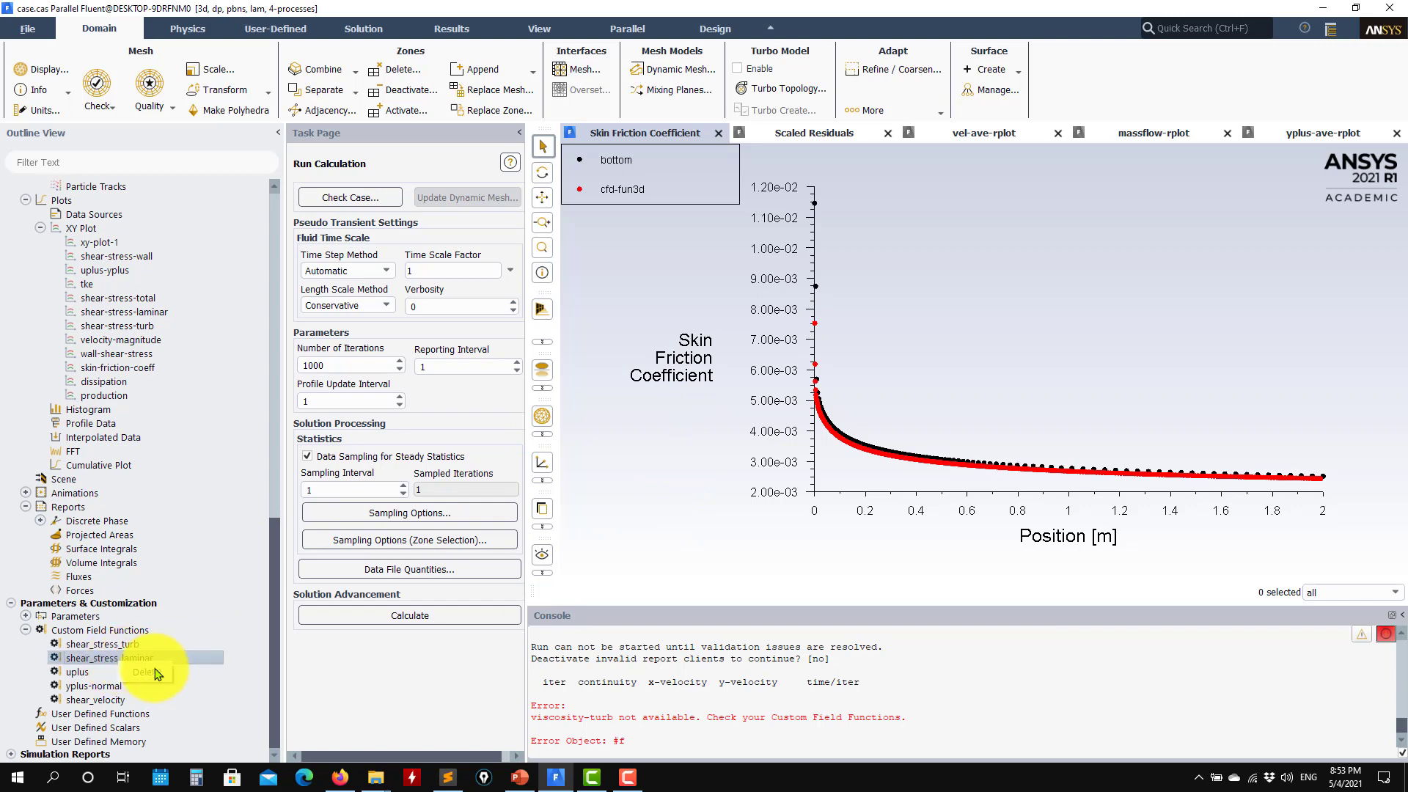
click(741, 408)
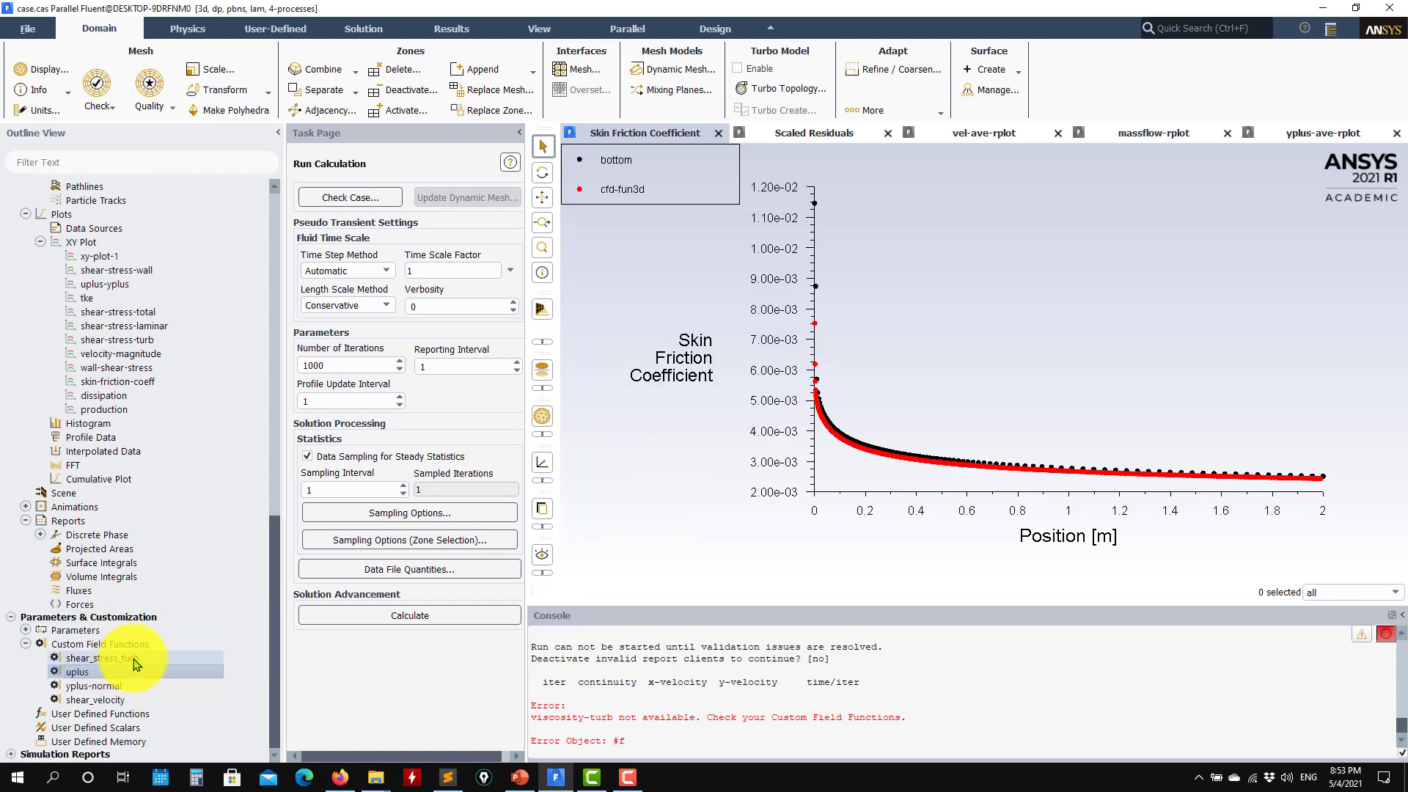
right_click(135, 664)
click(160, 669)
click(671, 408)
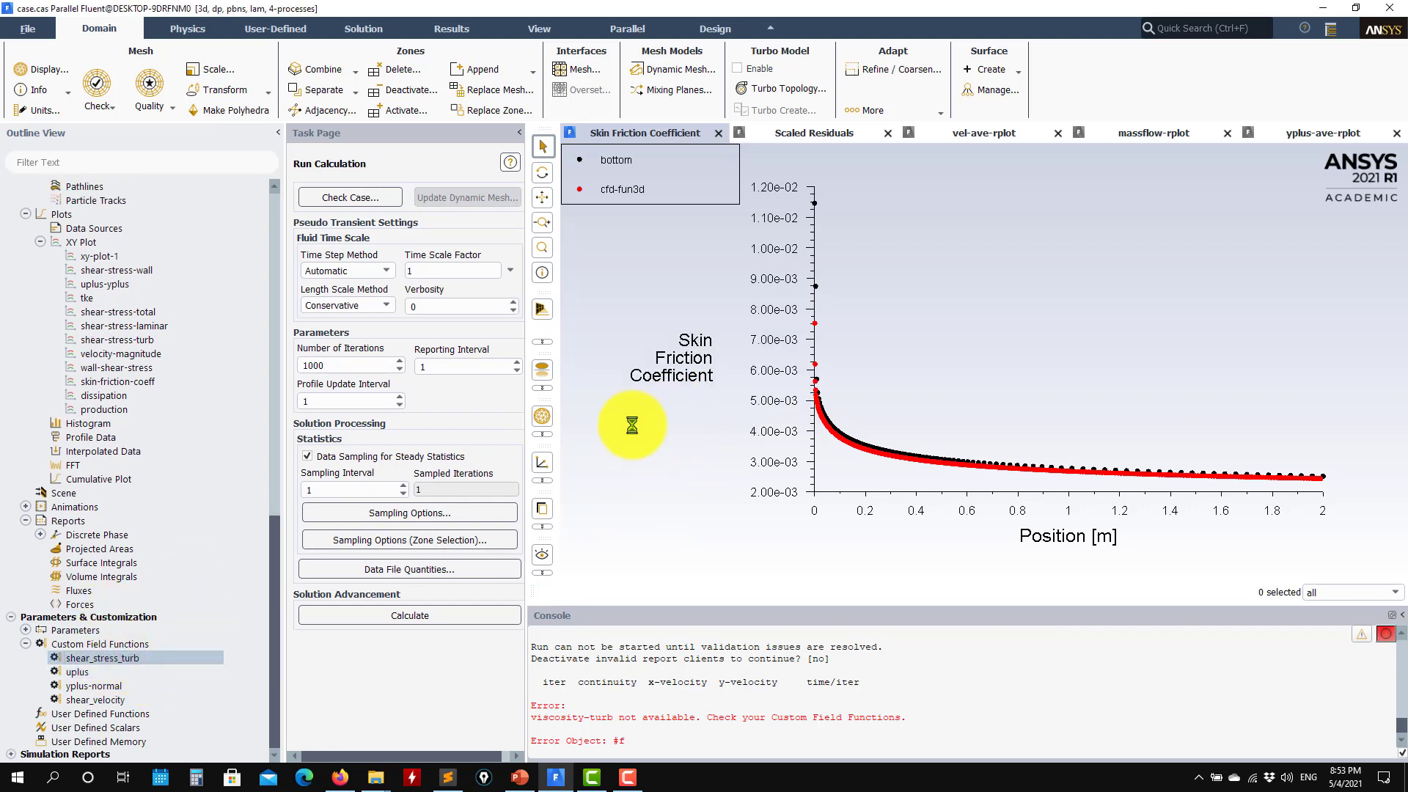
click(440, 620)
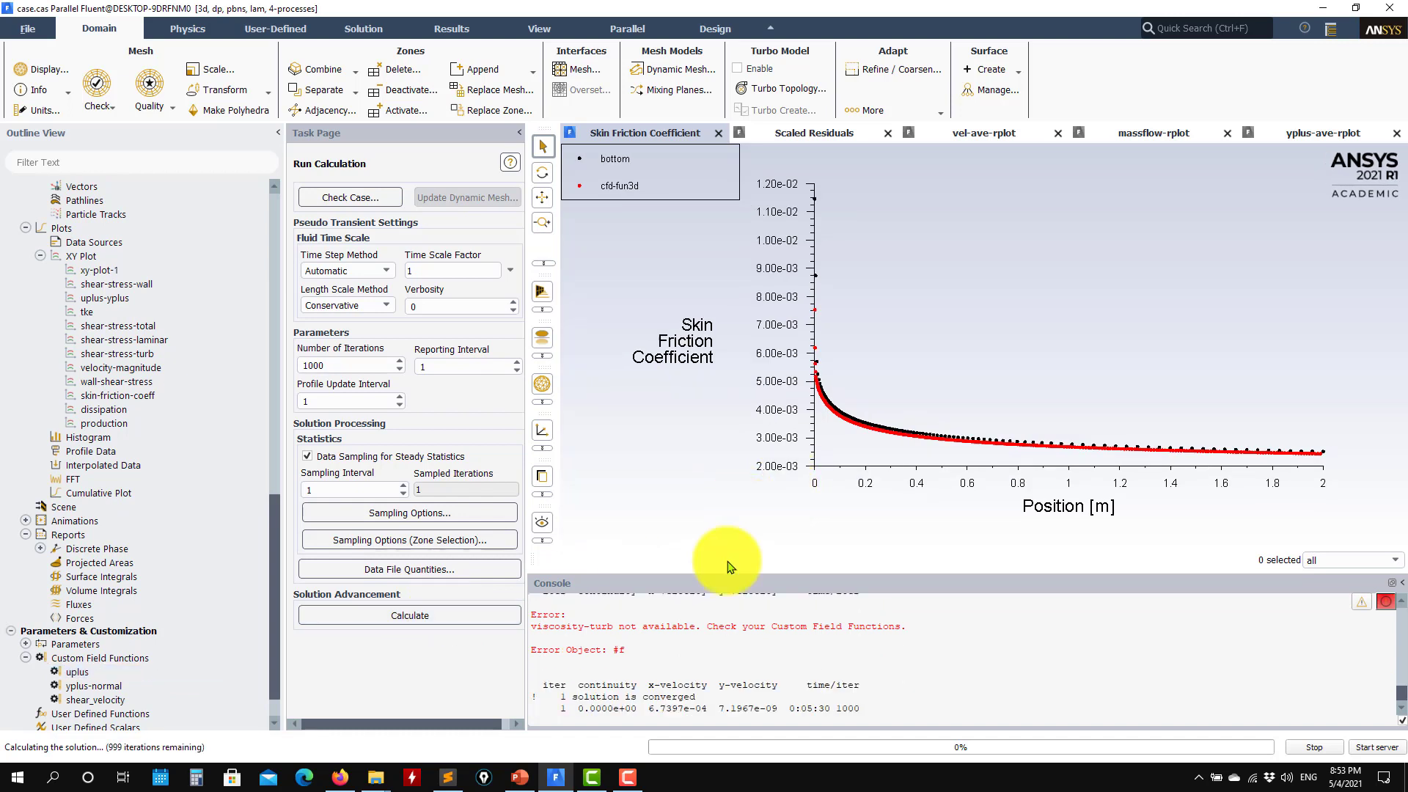
Check the vel-ave, massflow and yplus-ave report plots, ending back on the scaled residuals
click(811, 132)
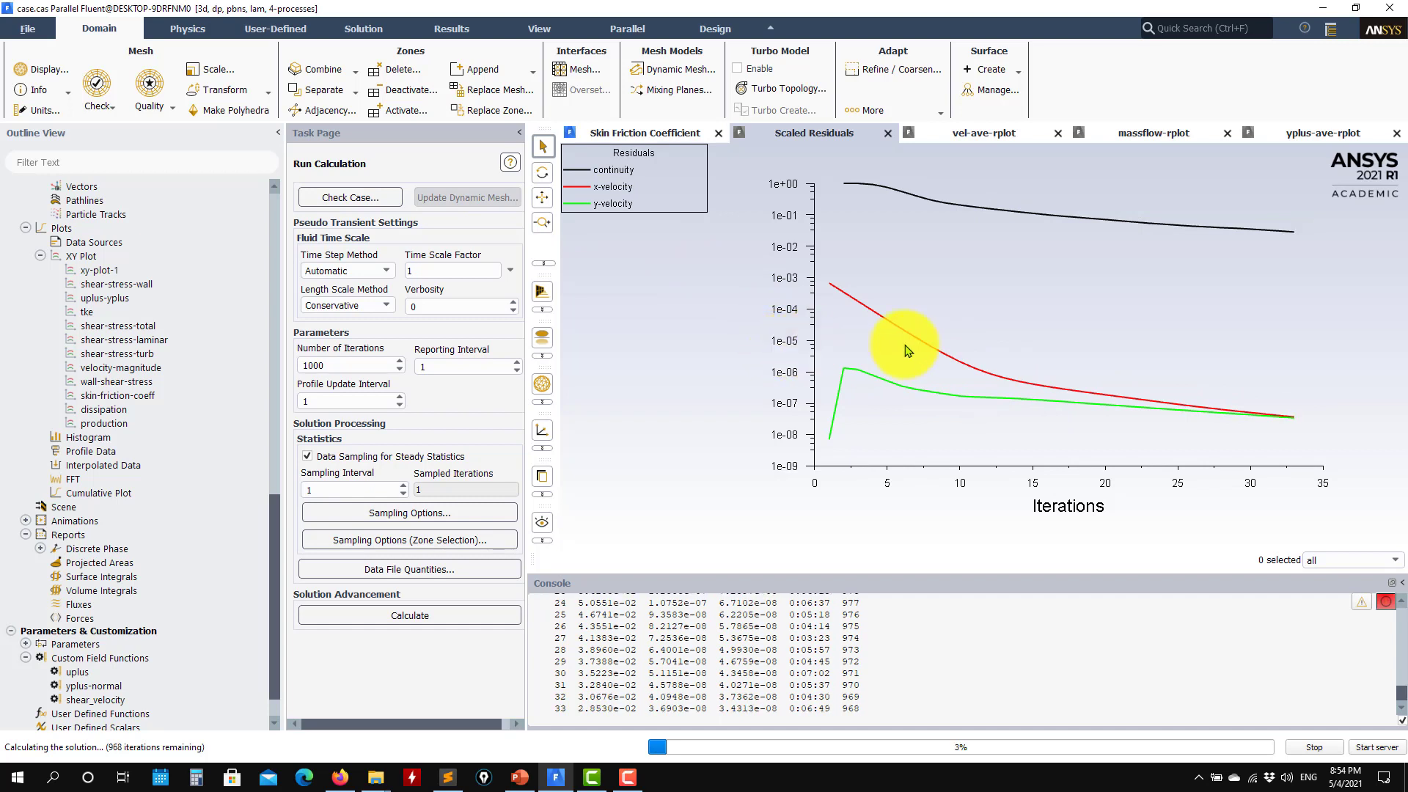
click(962, 135)
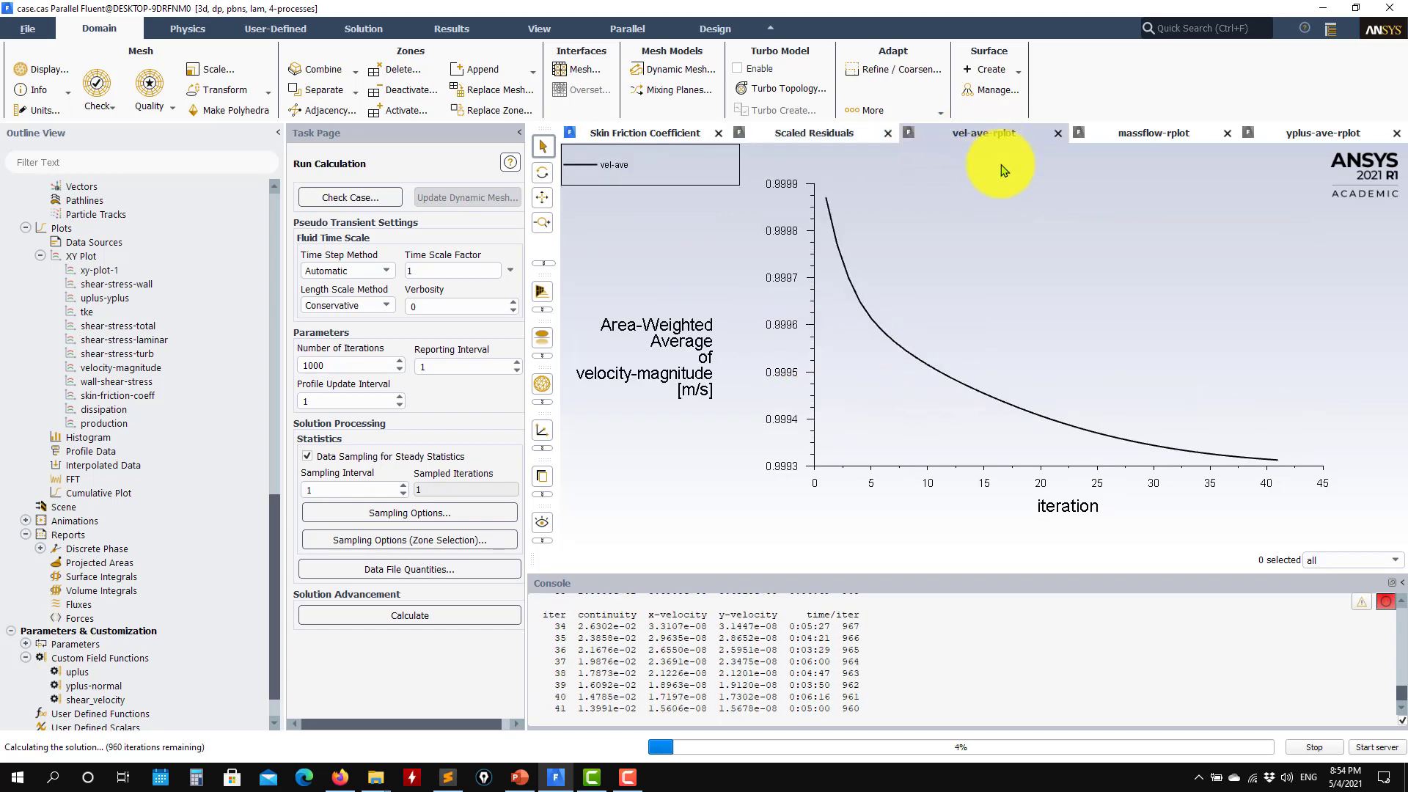
click(1153, 133)
click(1322, 132)
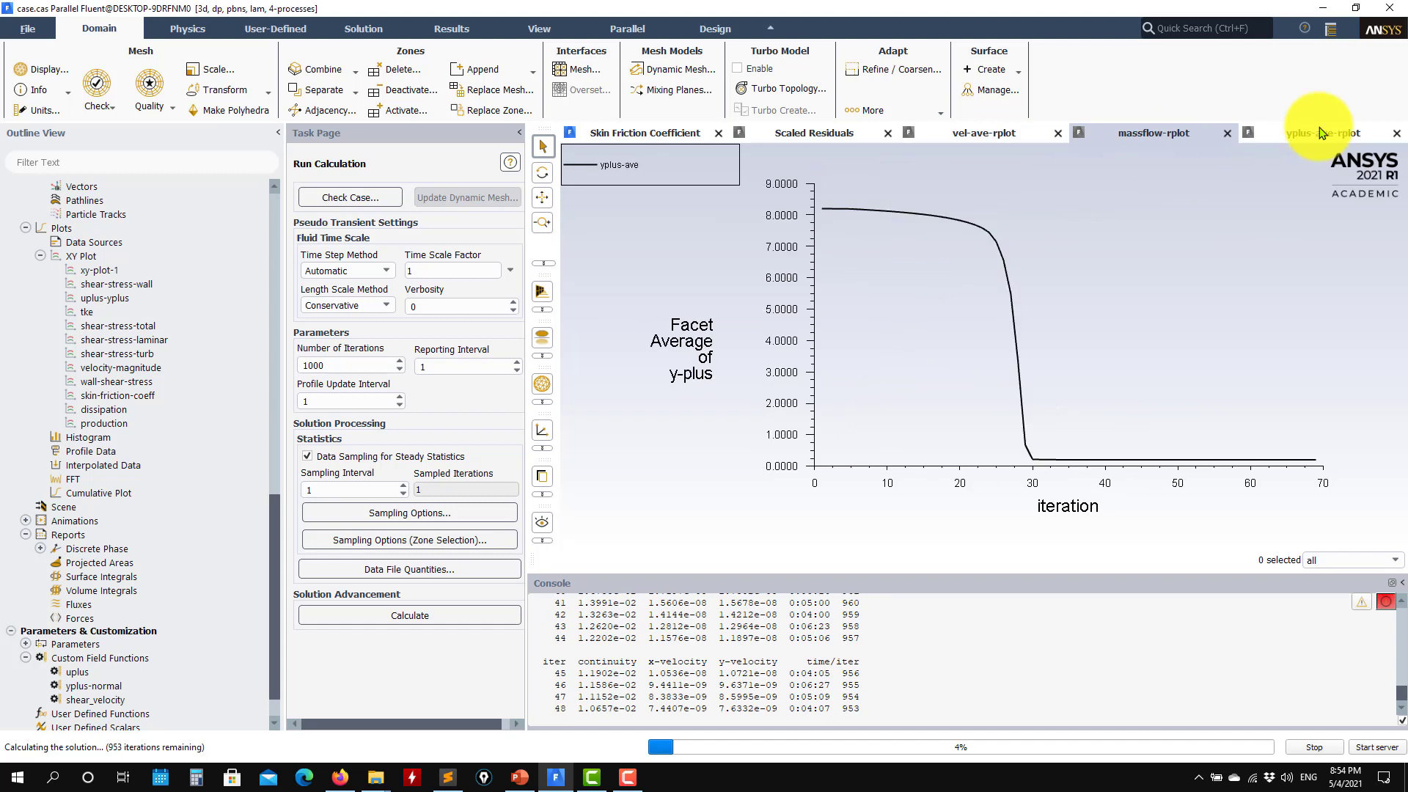
click(1157, 137)
click(926, 137)
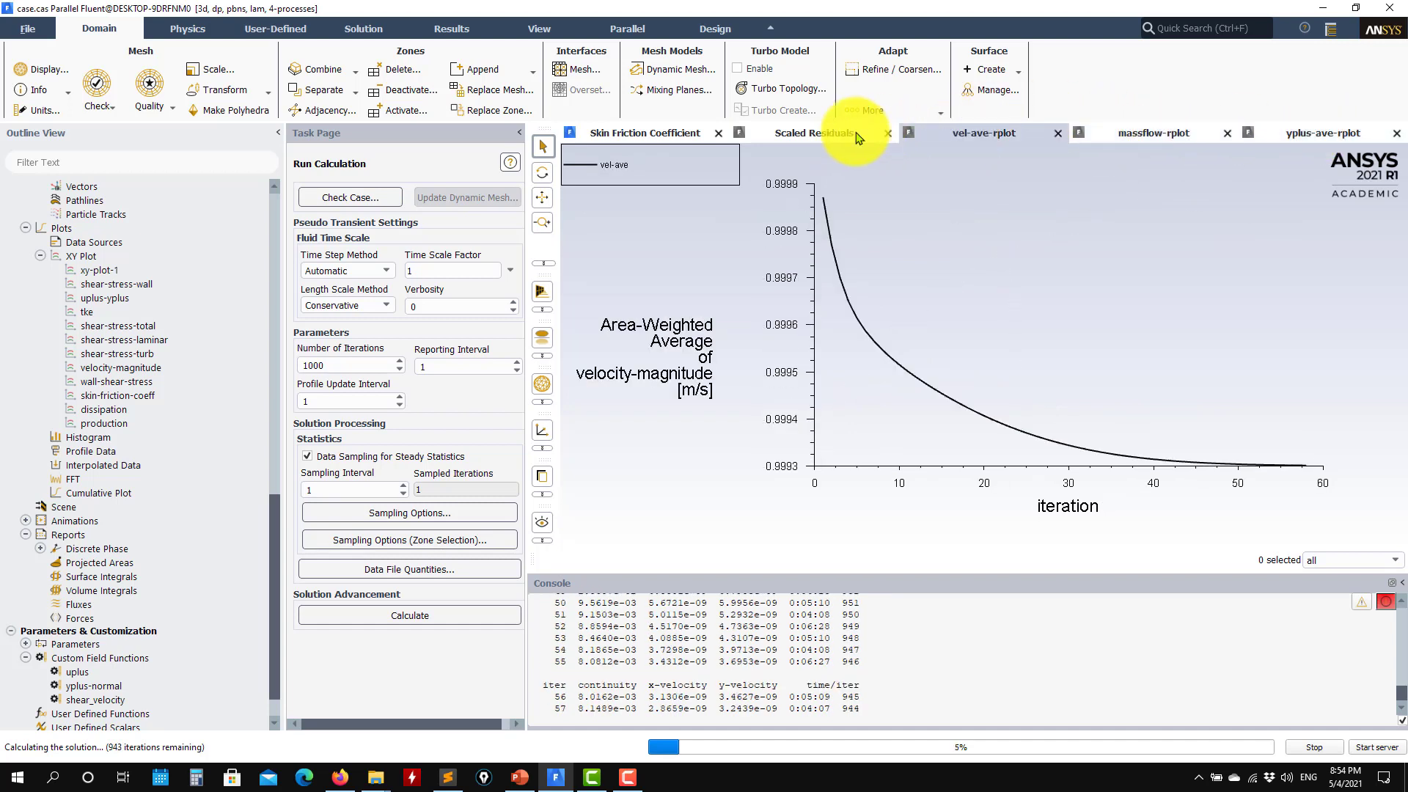
click(810, 136)
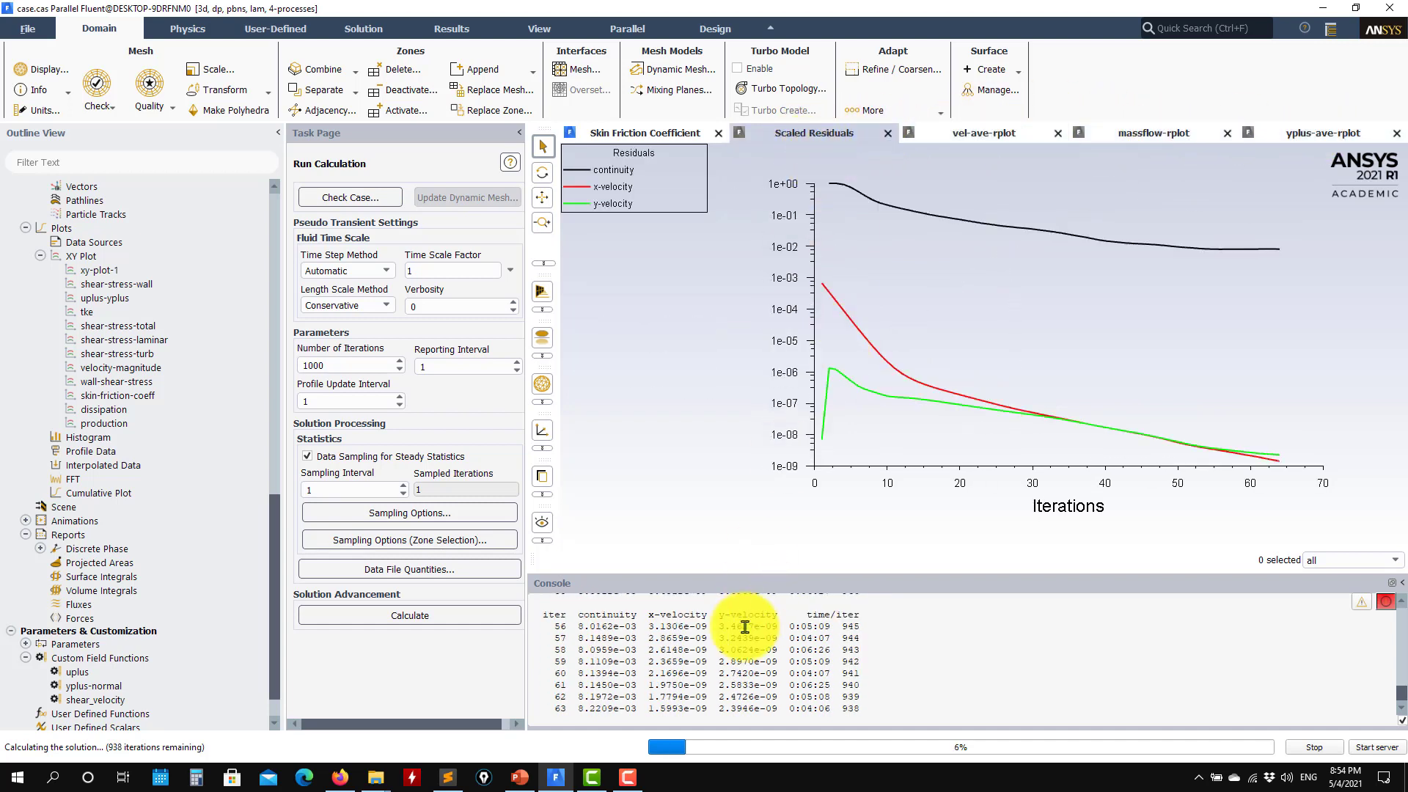
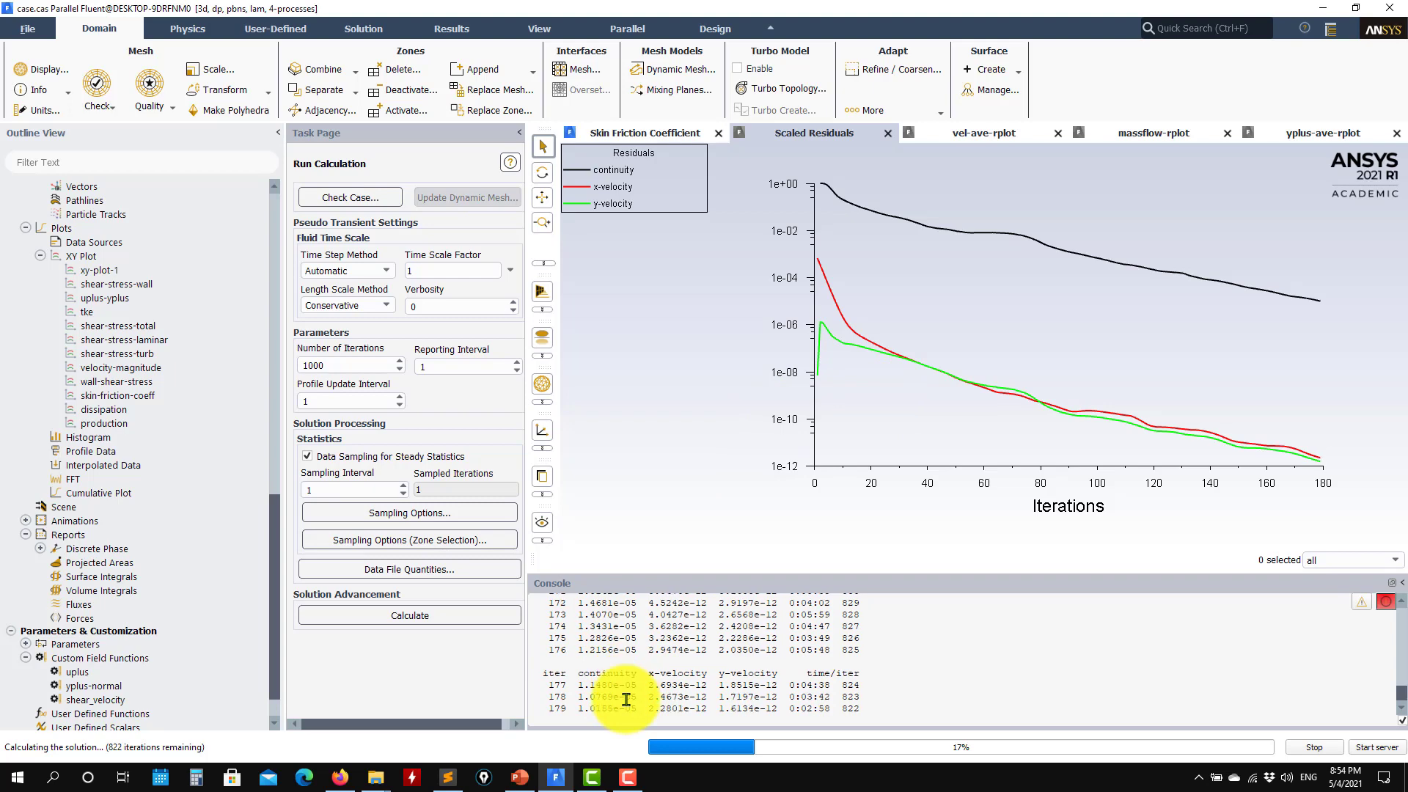
Dismiss the calculation-complete notice and open contour-1 for editing
click(728, 401)
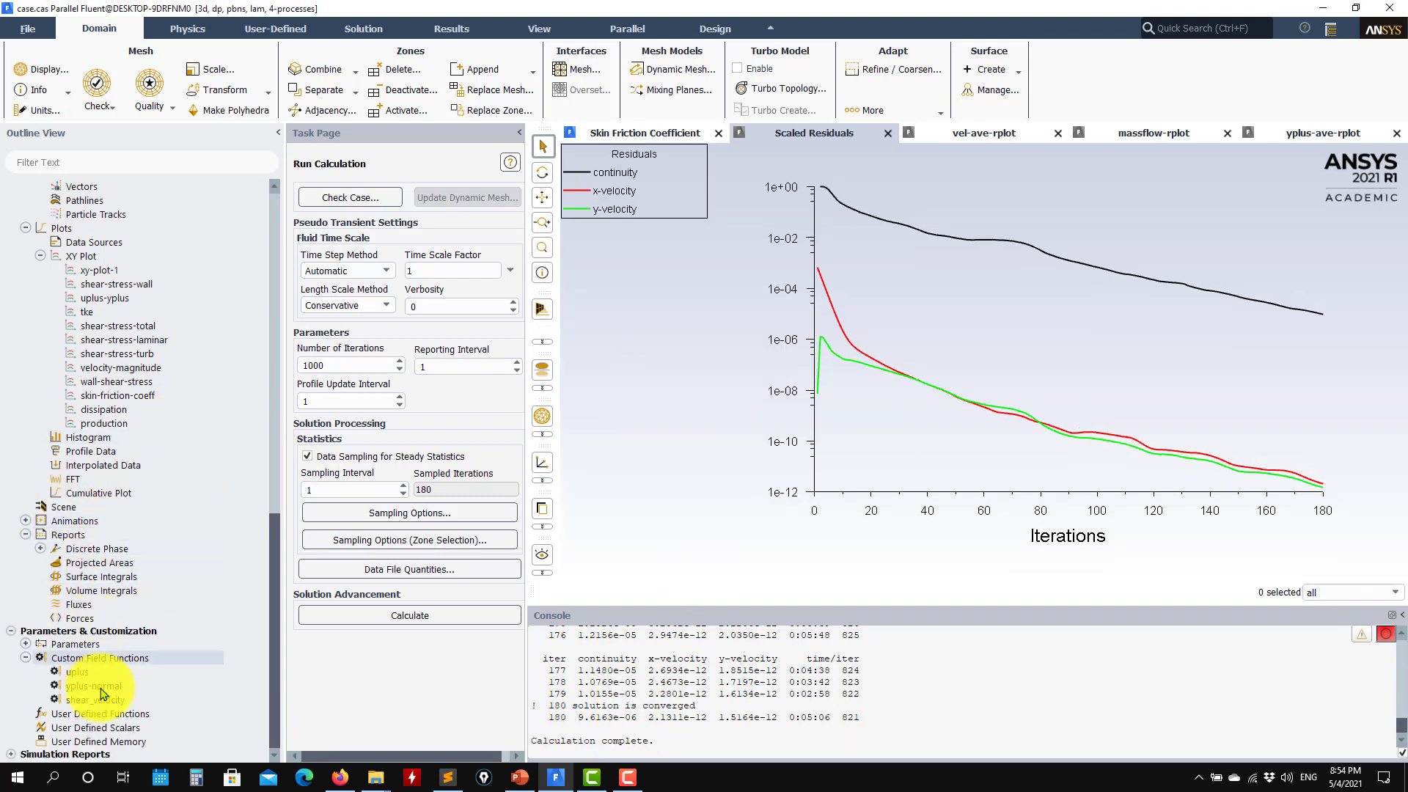
scroll(109, 678, up, 5)
scroll(109, 678, up, 3)
double_click(99, 504)
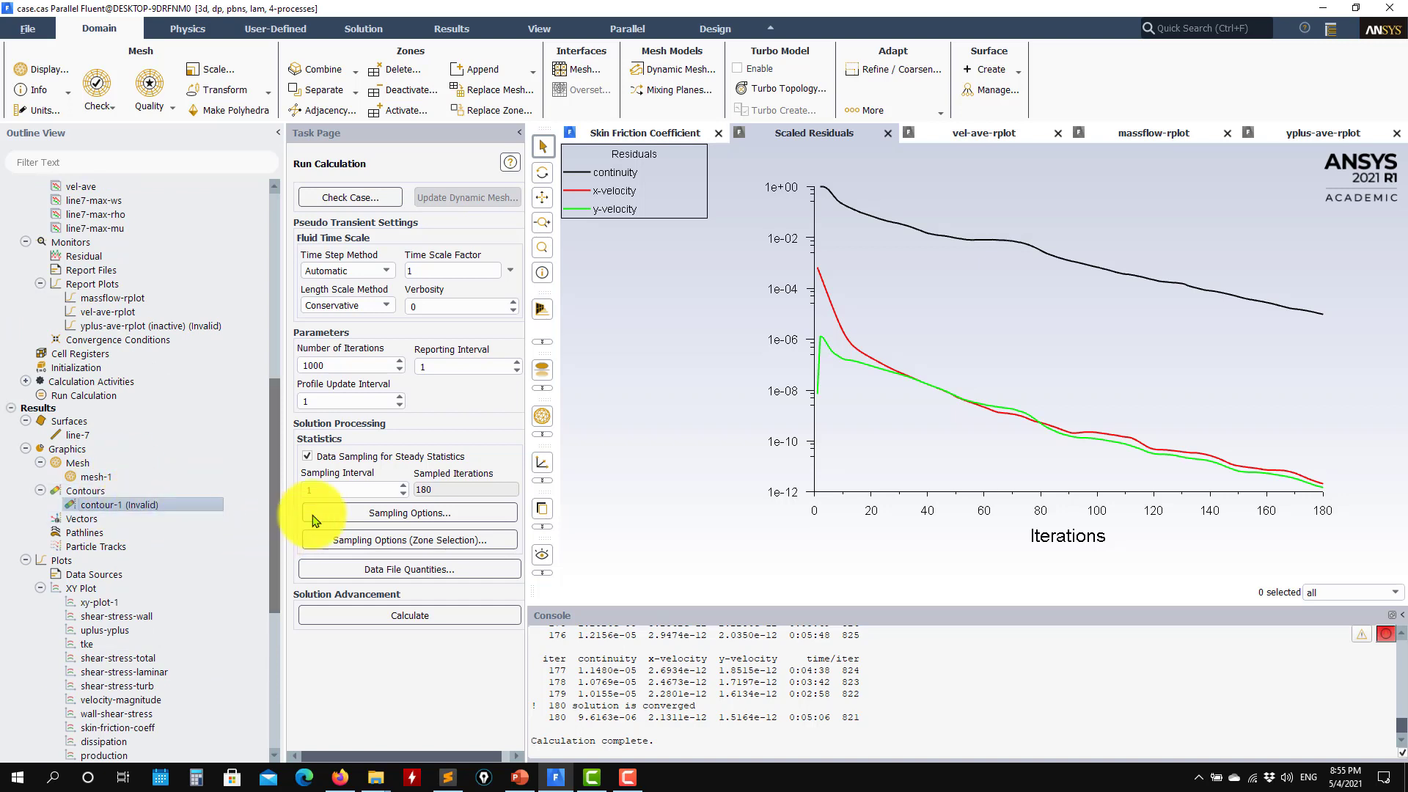
Display contour-1 as a Velocity Magnitude contour and close the Contours dialog
click(627, 430)
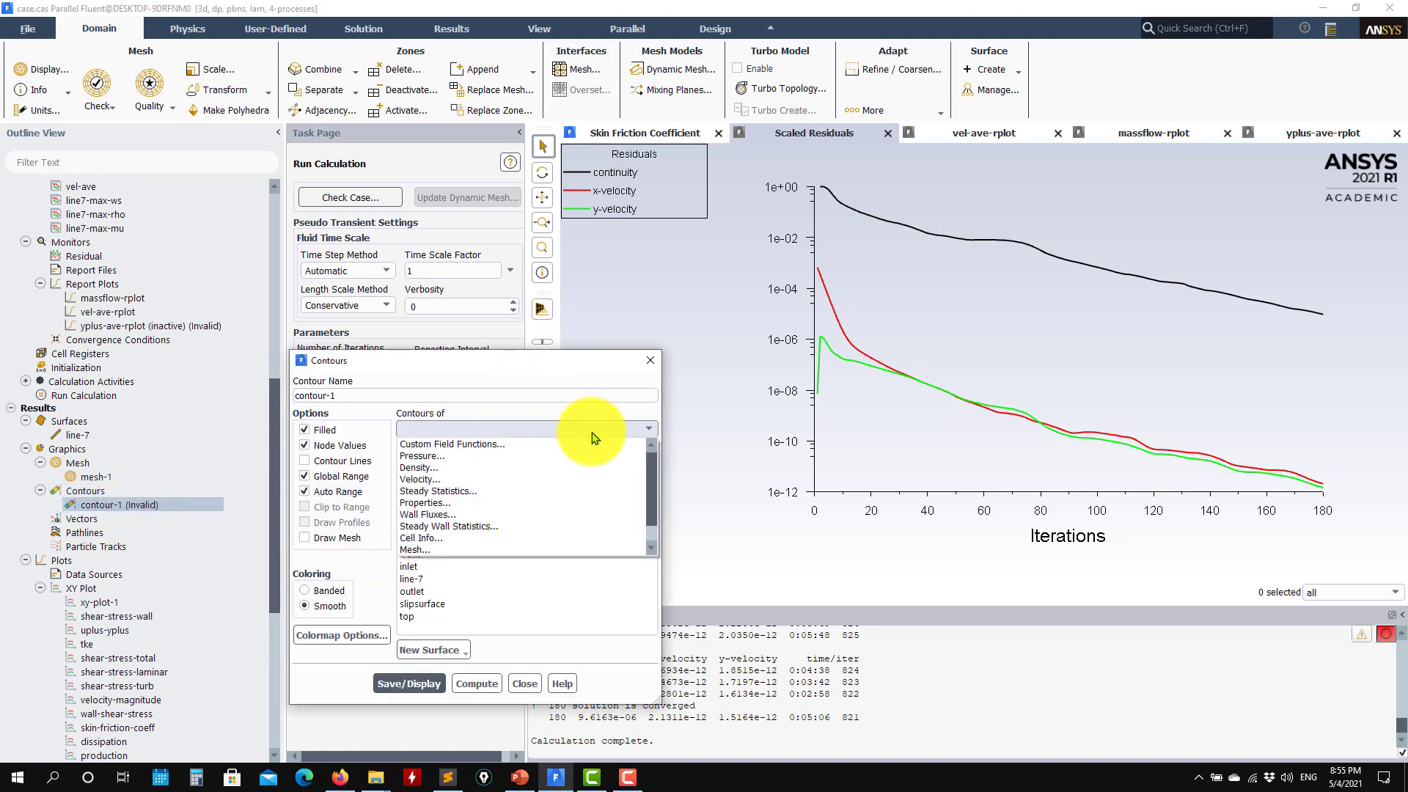
click(442, 482)
click(427, 699)
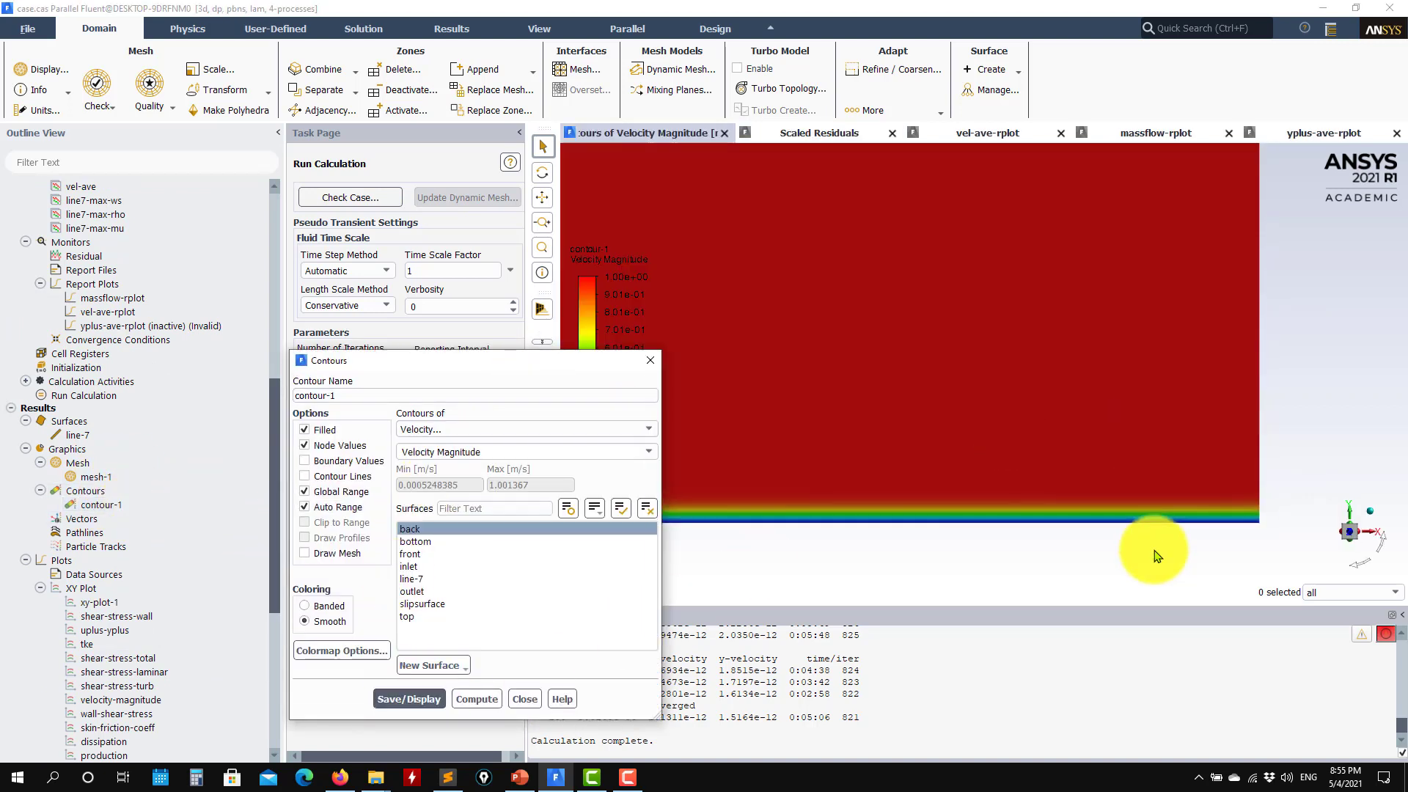
scroll(1130, 564, up, 3)
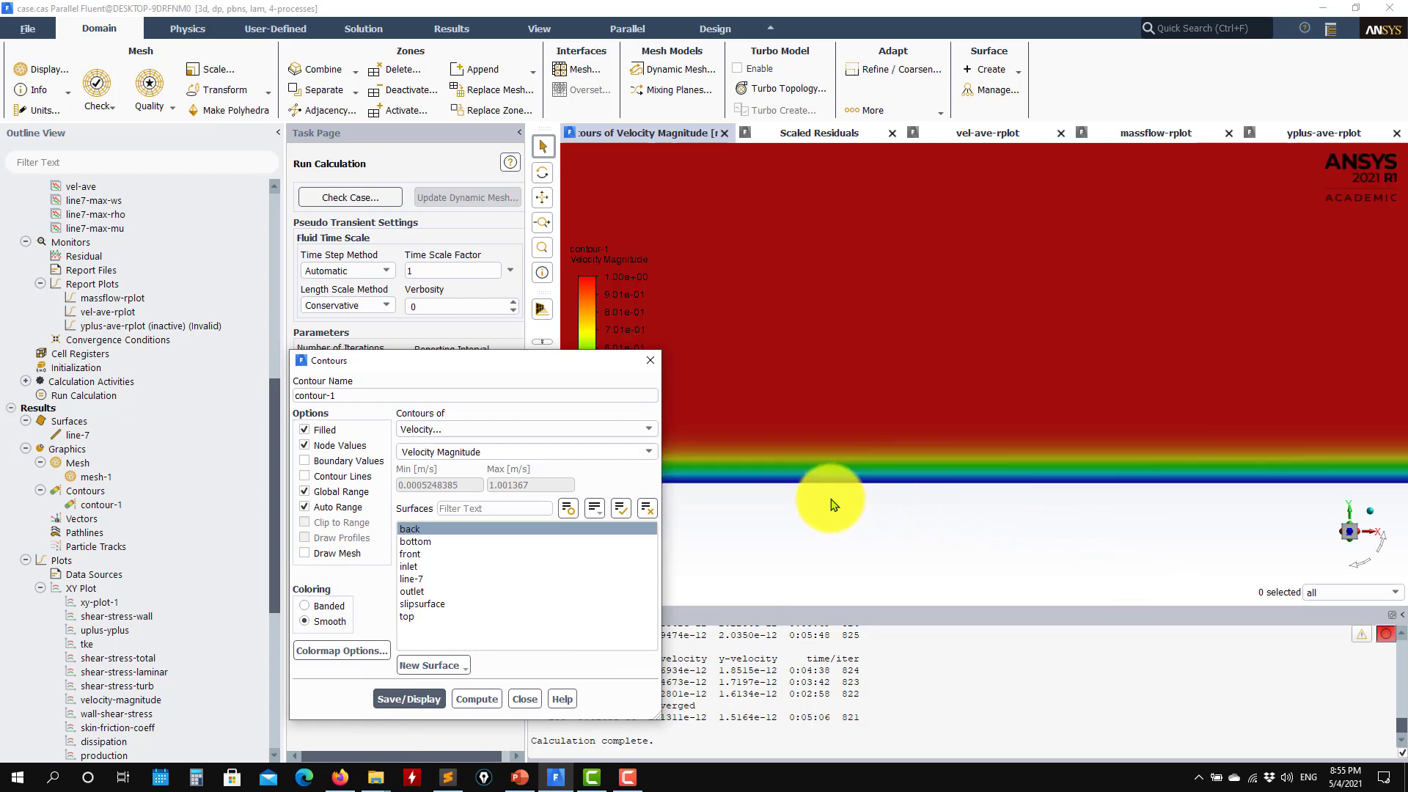
click(524, 699)
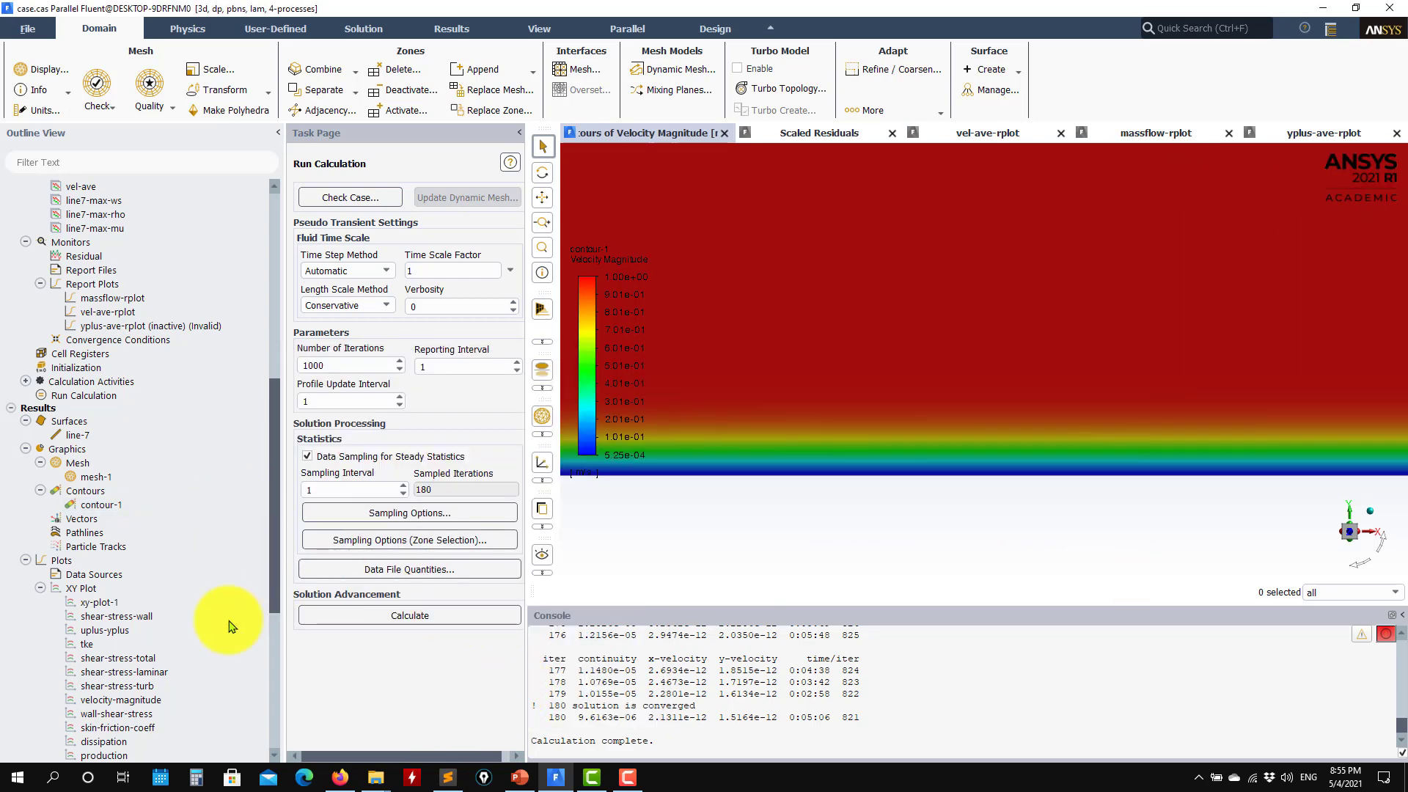
scroll(128, 622, down, 4)
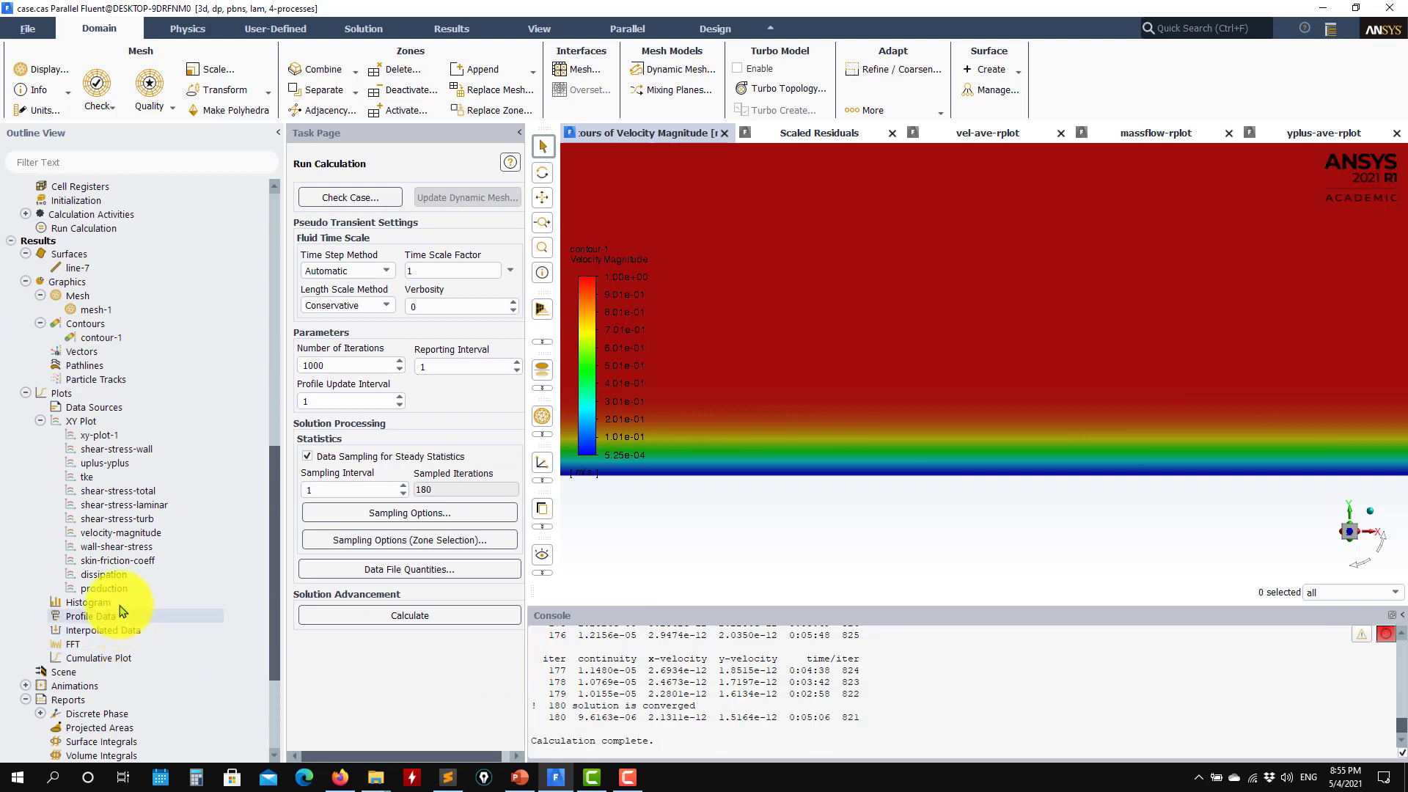
Overlay wall_law_viscous.txt and wall_law_log.txt reference curves on the uplus-yplus plot for line-7
double_click(132, 464)
click(409, 446)
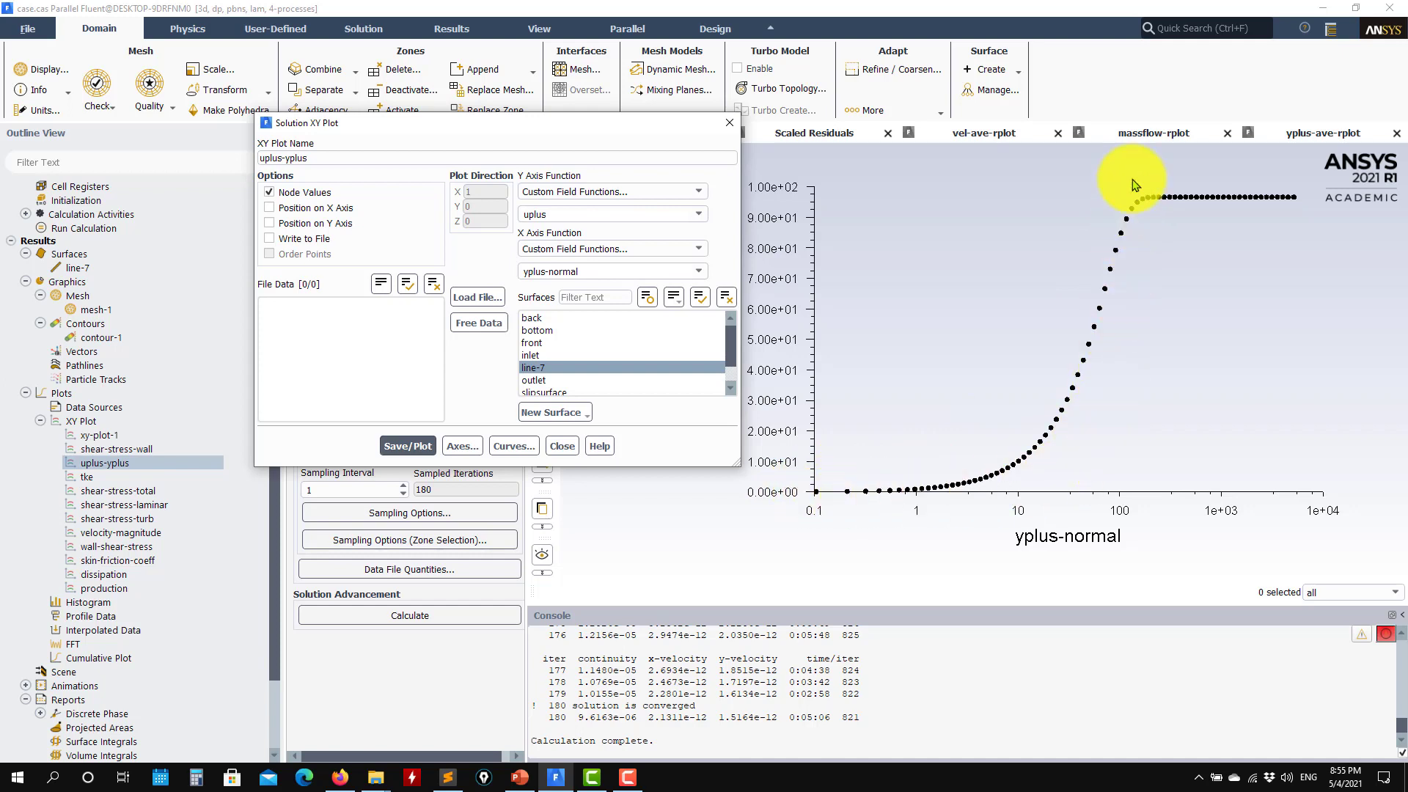
click(478, 297)
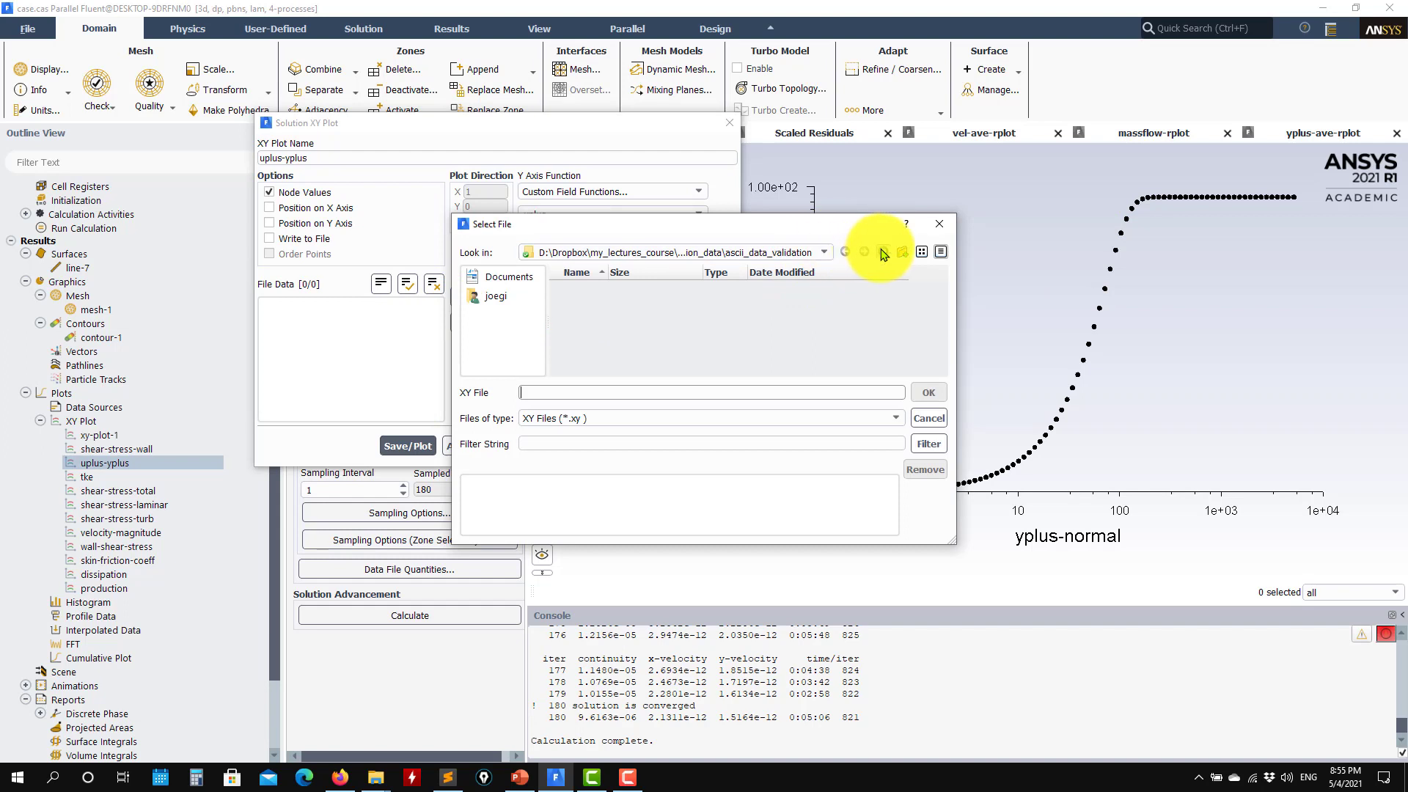
double_click(640, 291)
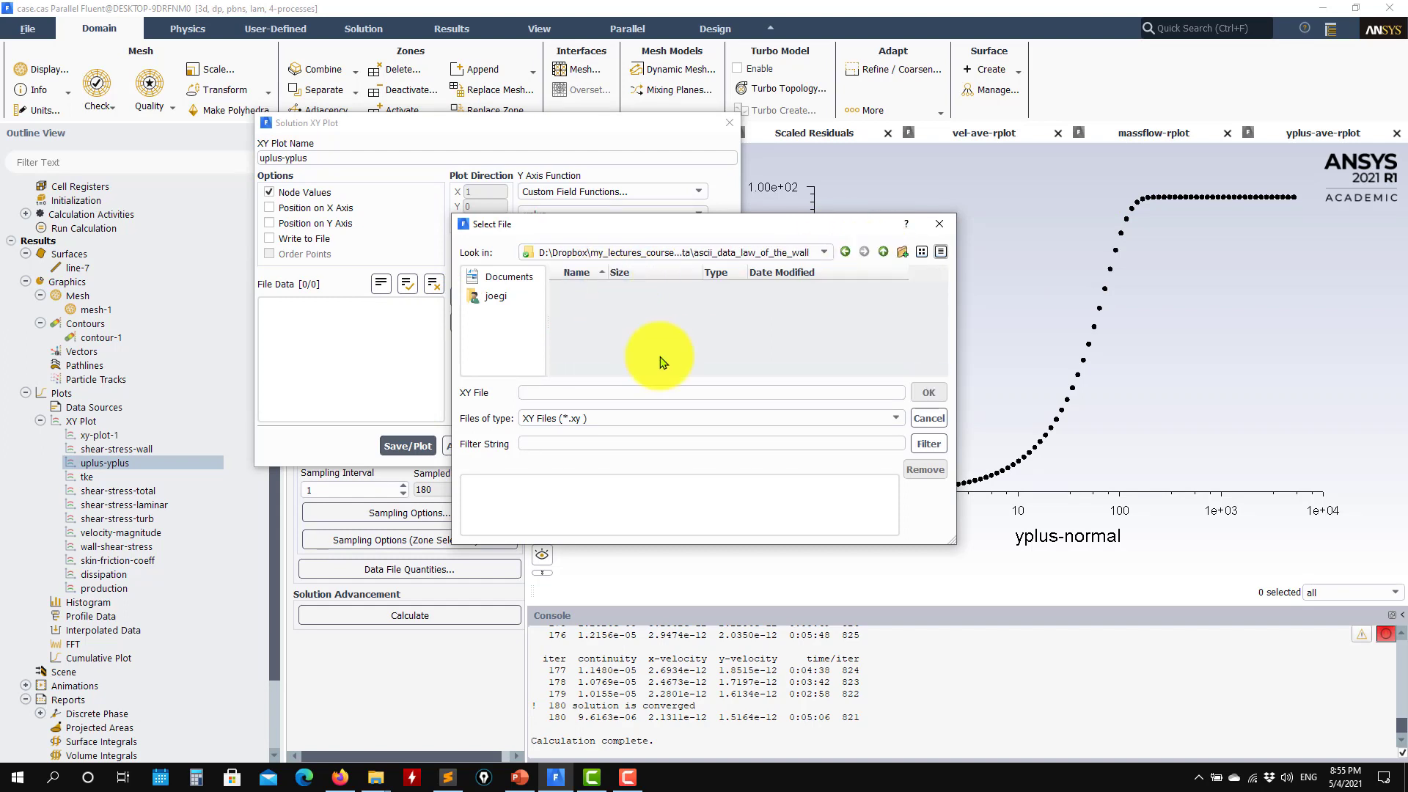
click(898, 419)
click(560, 443)
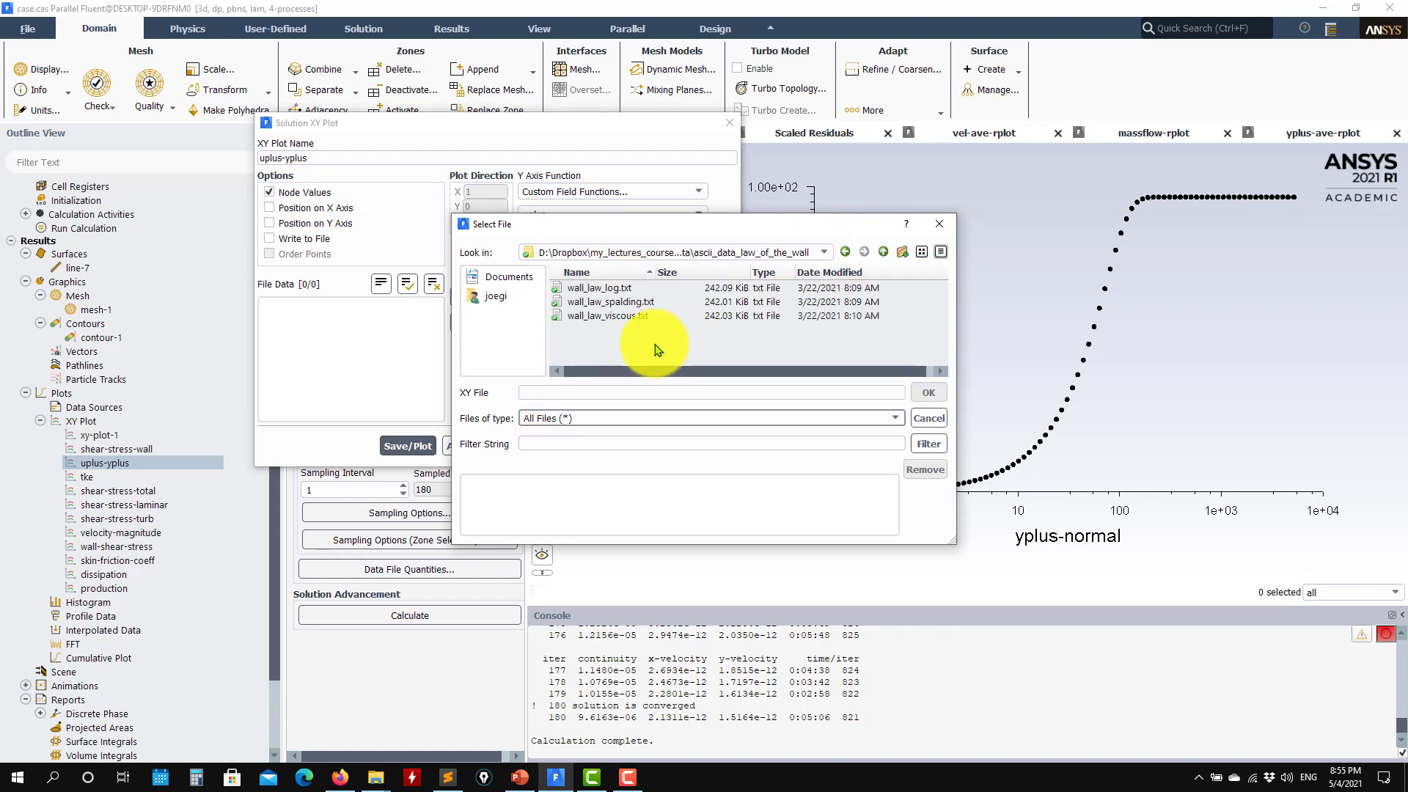
double_click(624, 316)
double_click(608, 288)
click(929, 393)
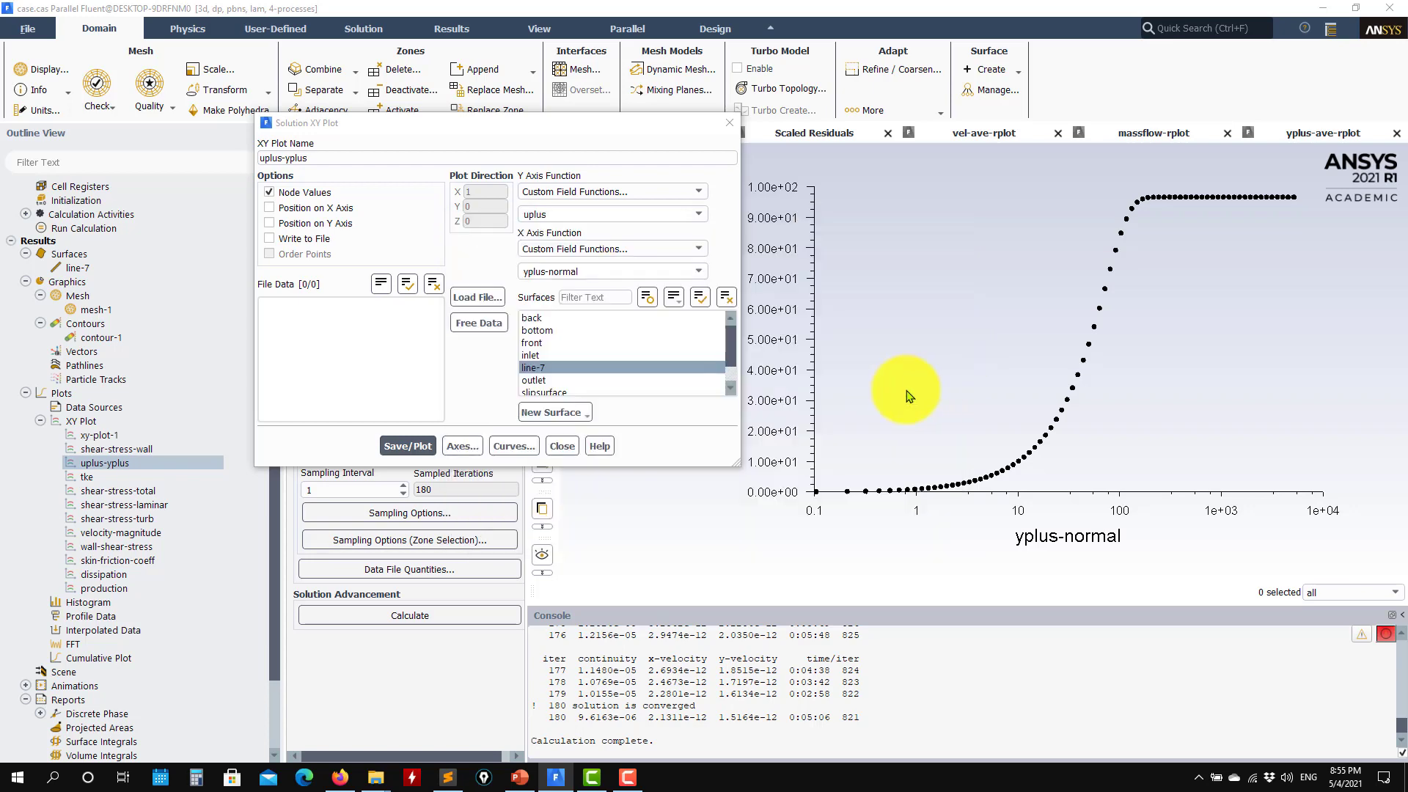
click(408, 446)
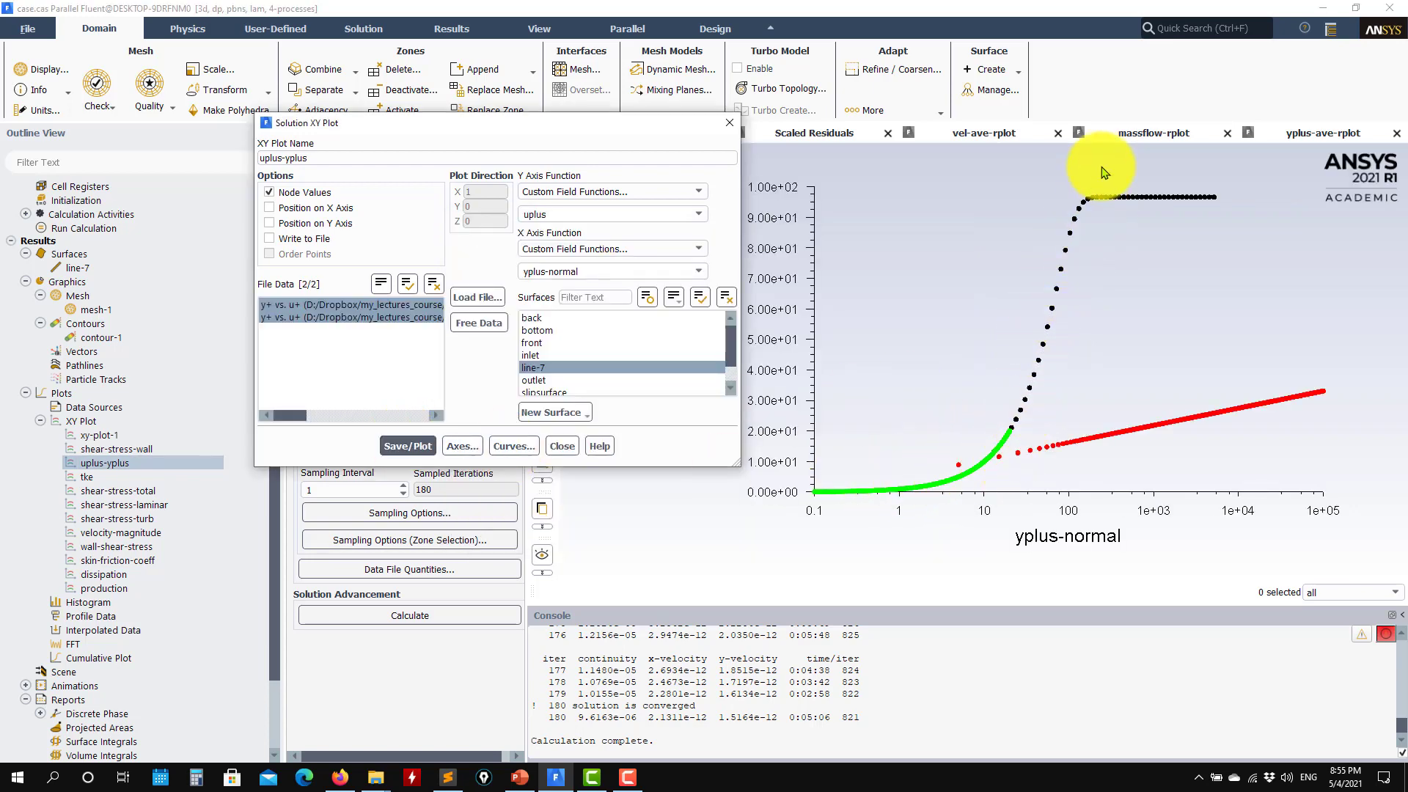
click(571, 450)
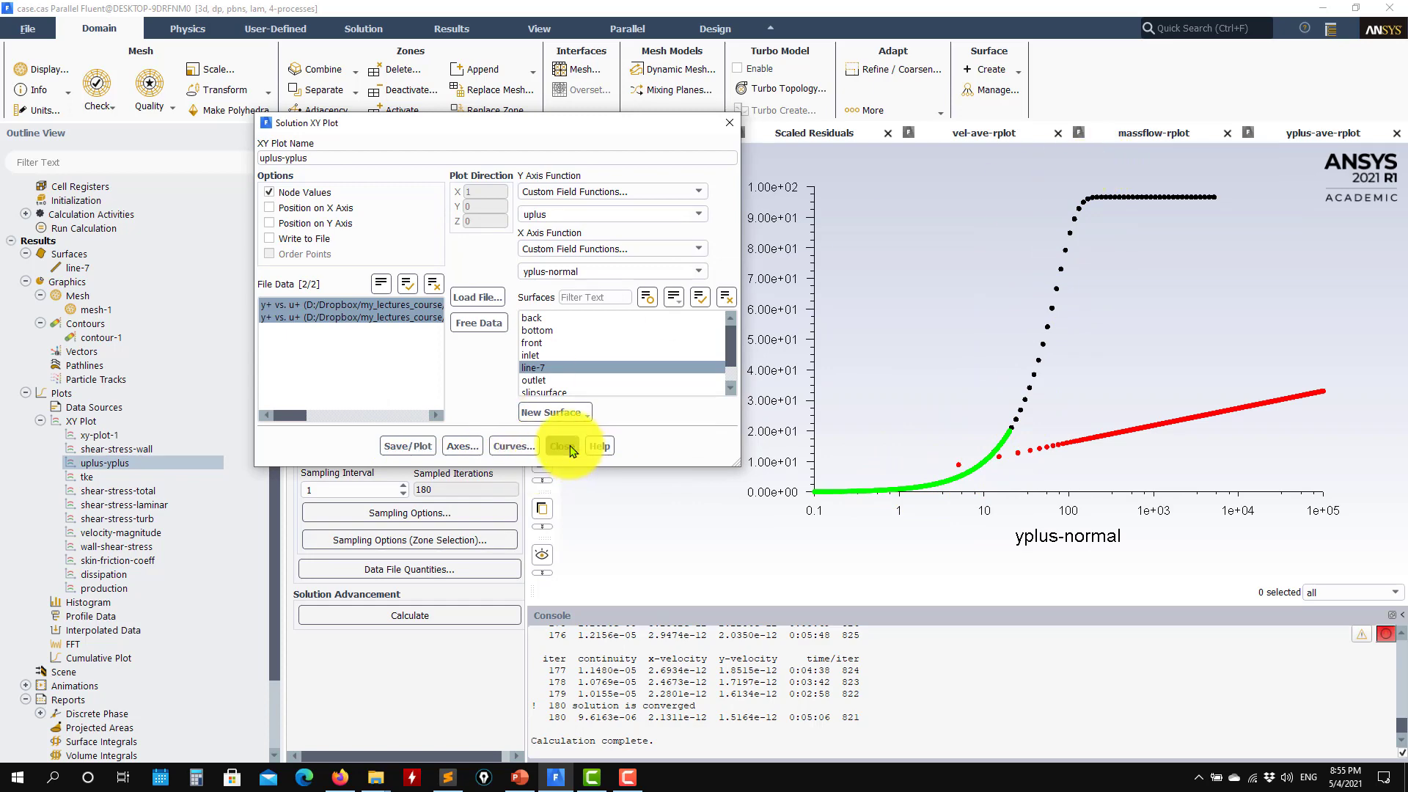
Plot bottom-wall skin friction coefficient overlaid with cf_plate_fun3d_tri.dat reference data from ascii_data_validation
double_click(121, 562)
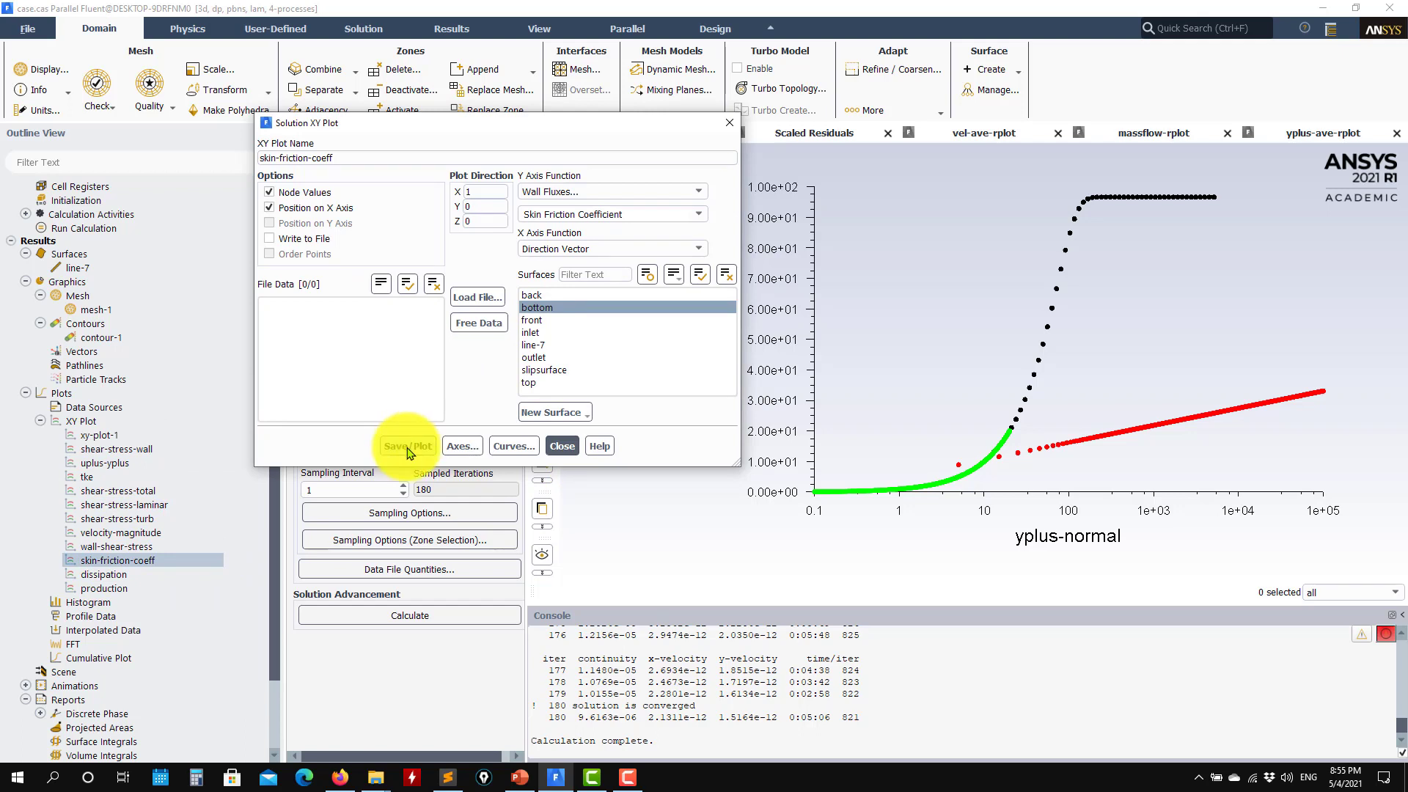
click(406, 447)
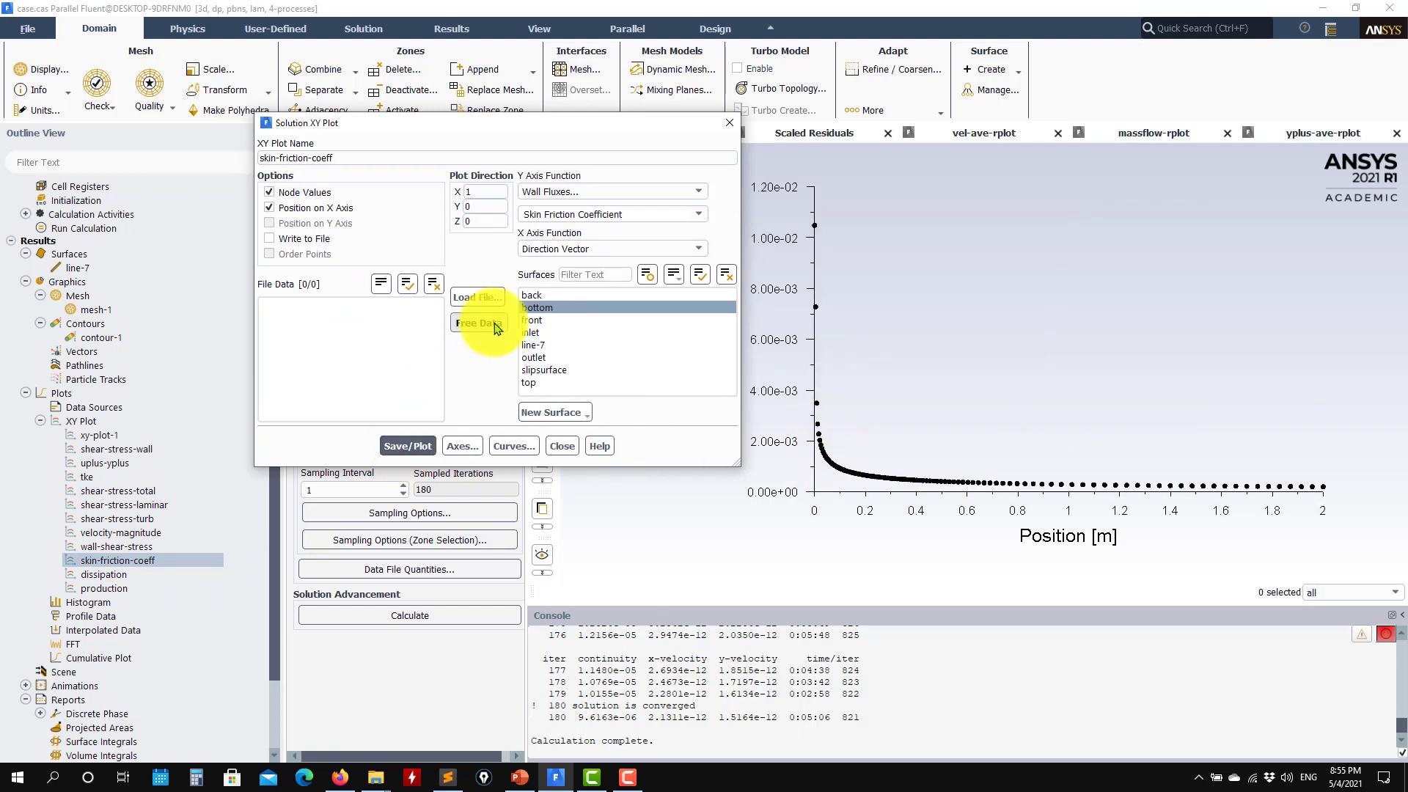
click(477, 298)
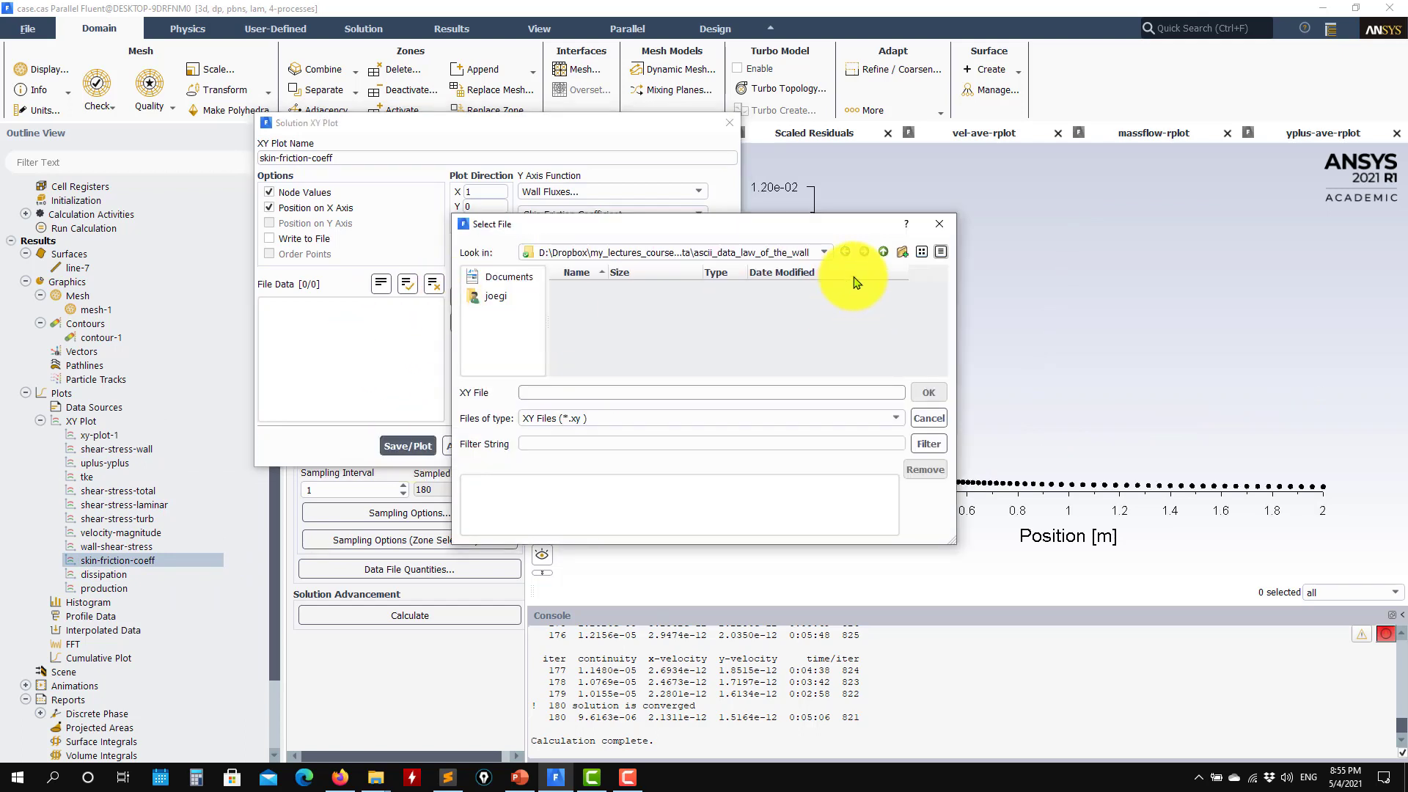
click(885, 253)
double_click(614, 300)
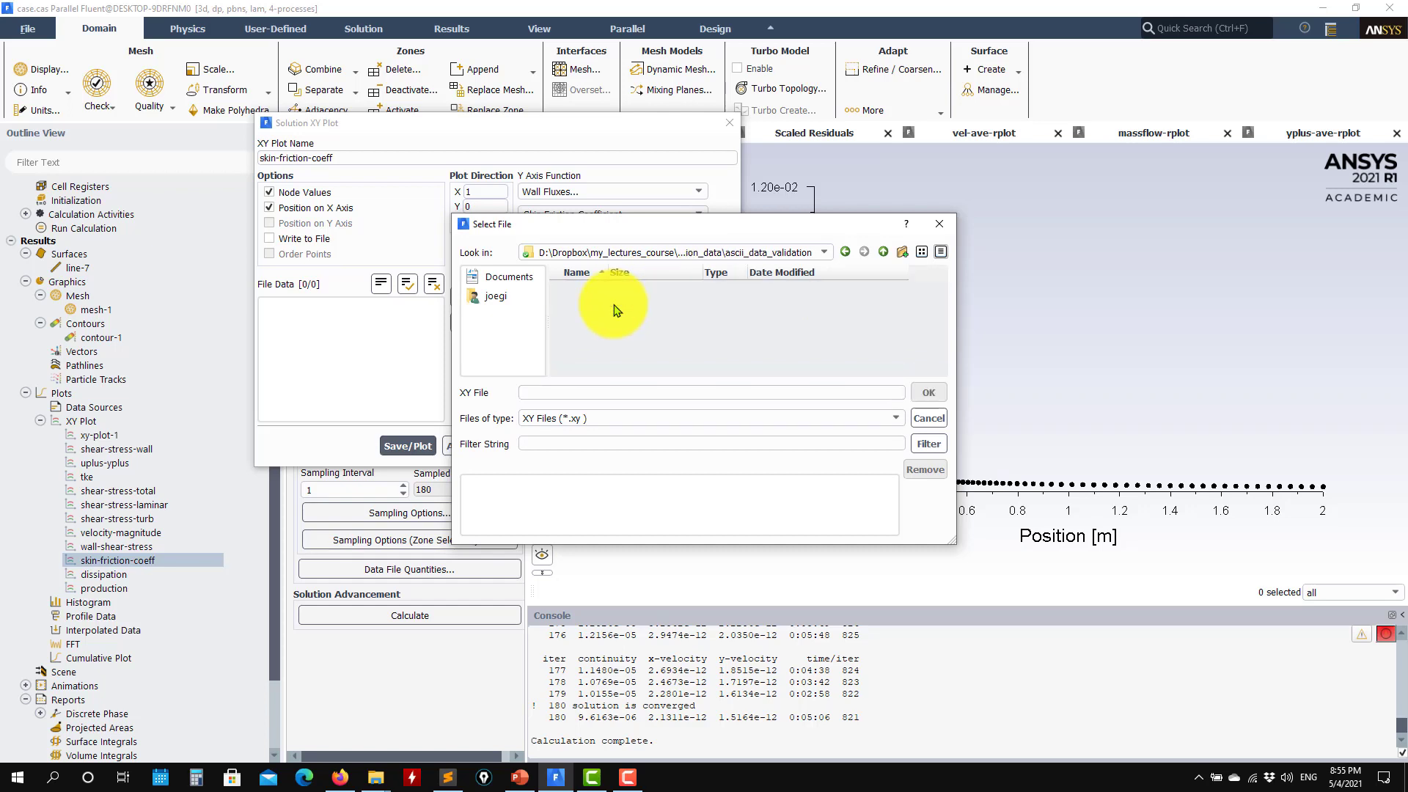
click(874, 422)
click(582, 442)
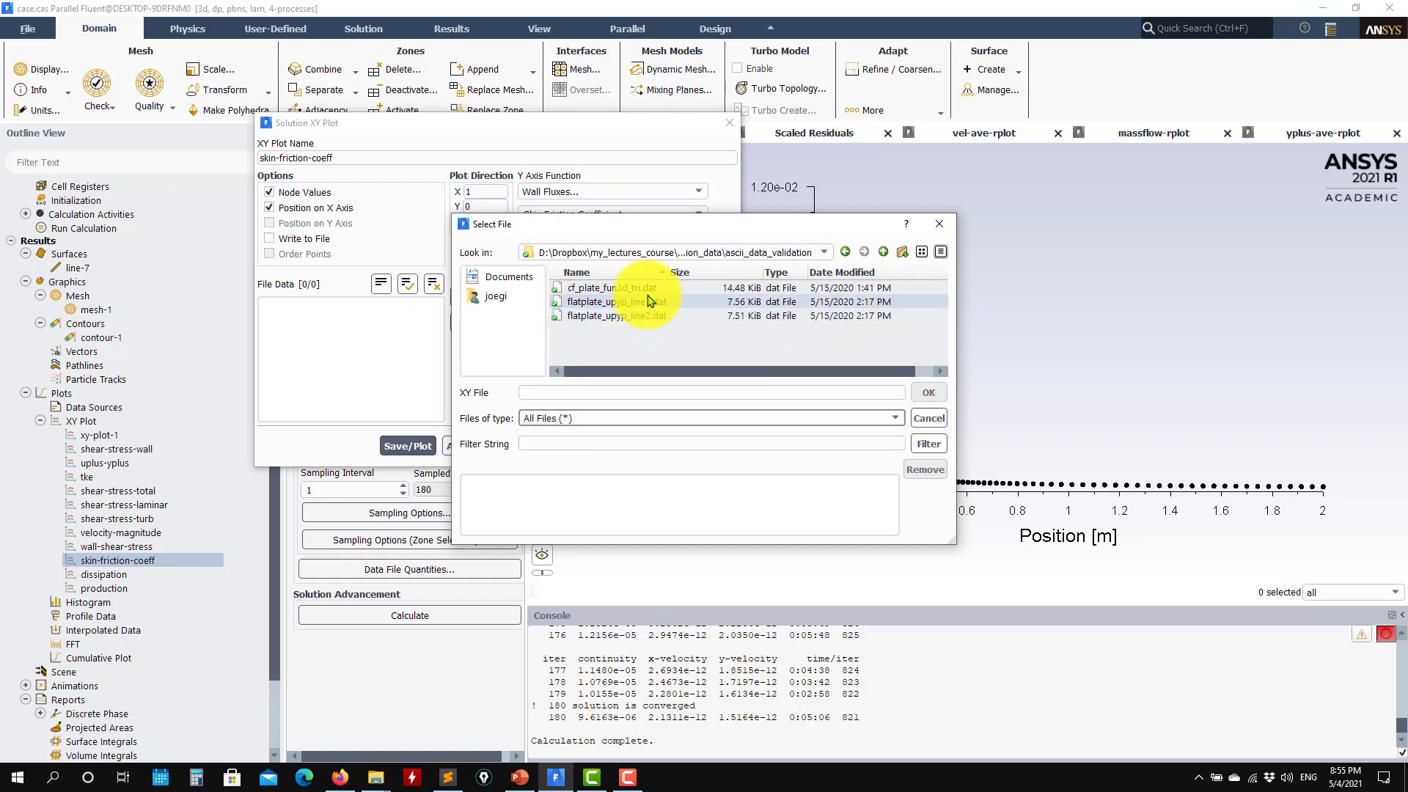
double_click(628, 288)
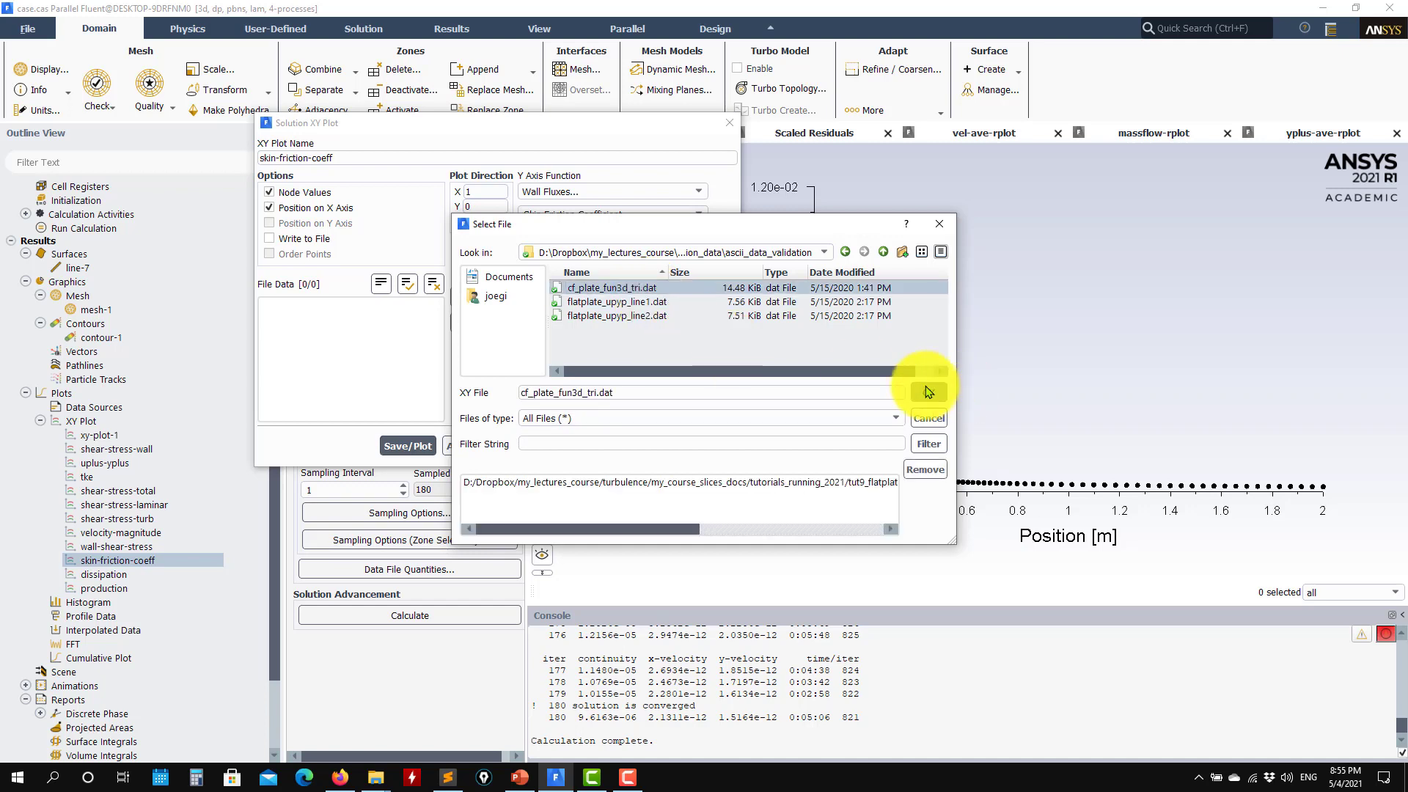
click(928, 393)
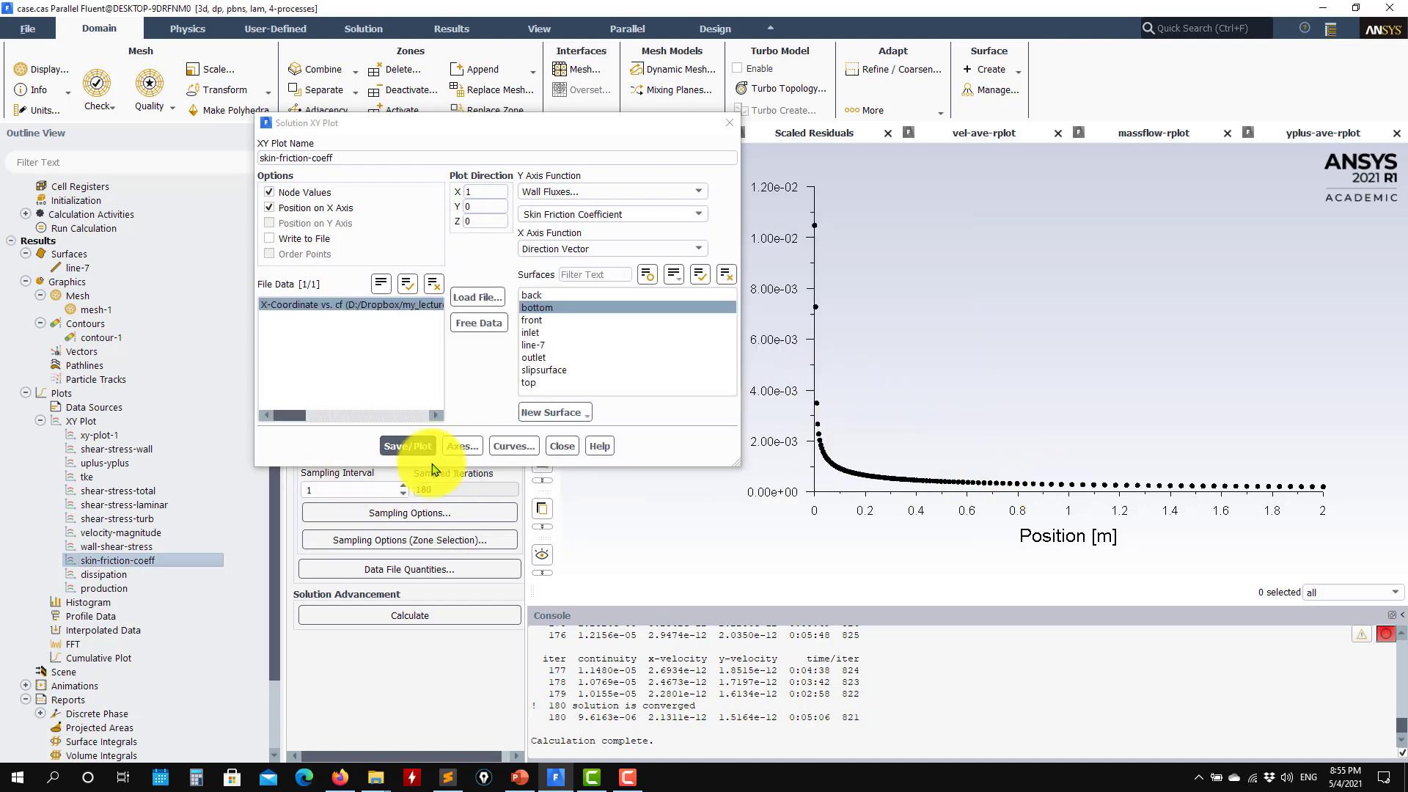
click(415, 446)
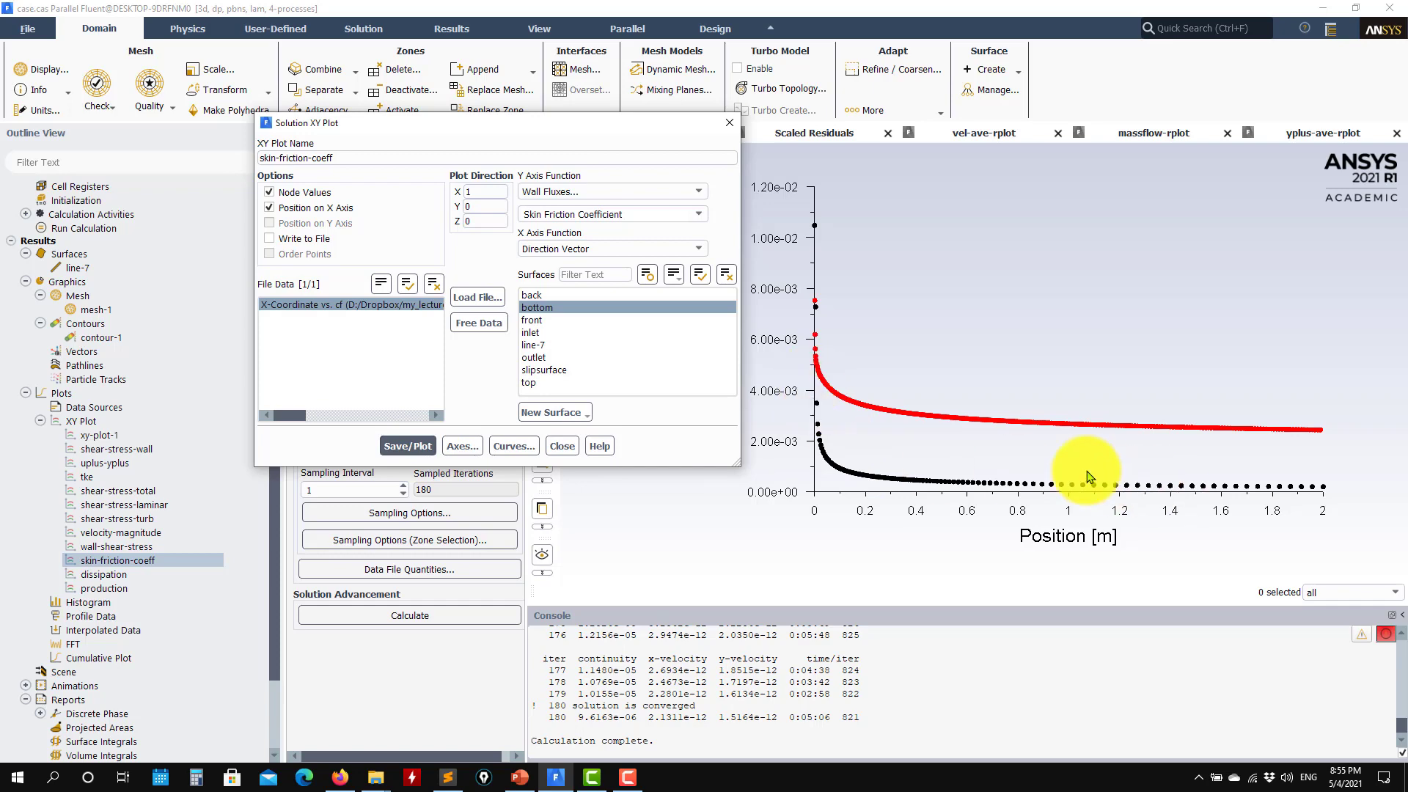
click(561, 446)
scroll(168, 395, up, 10)
scroll(168, 396, up, 3)
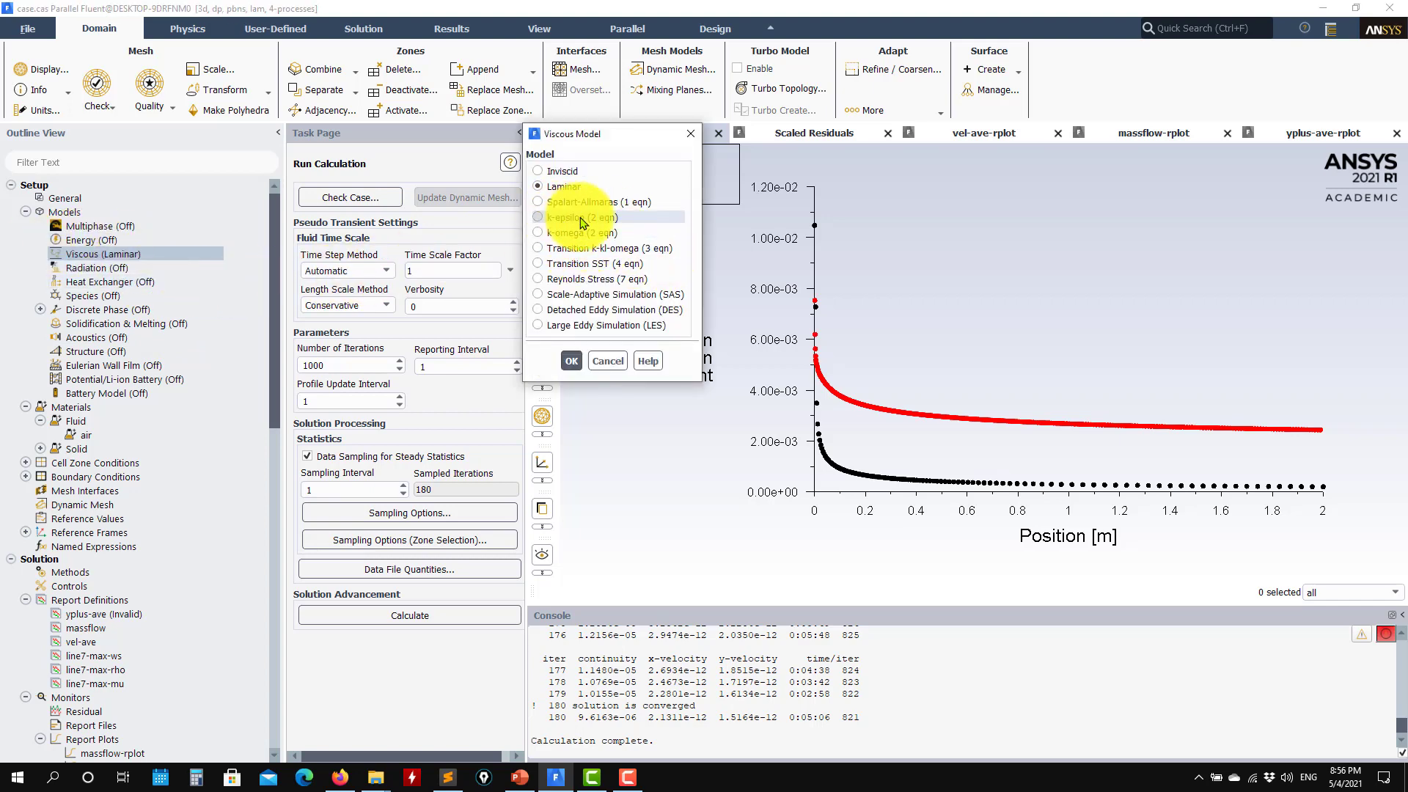
Set the viscous model to Standard k-epsilon with Standard Wall Functions
click(539, 218)
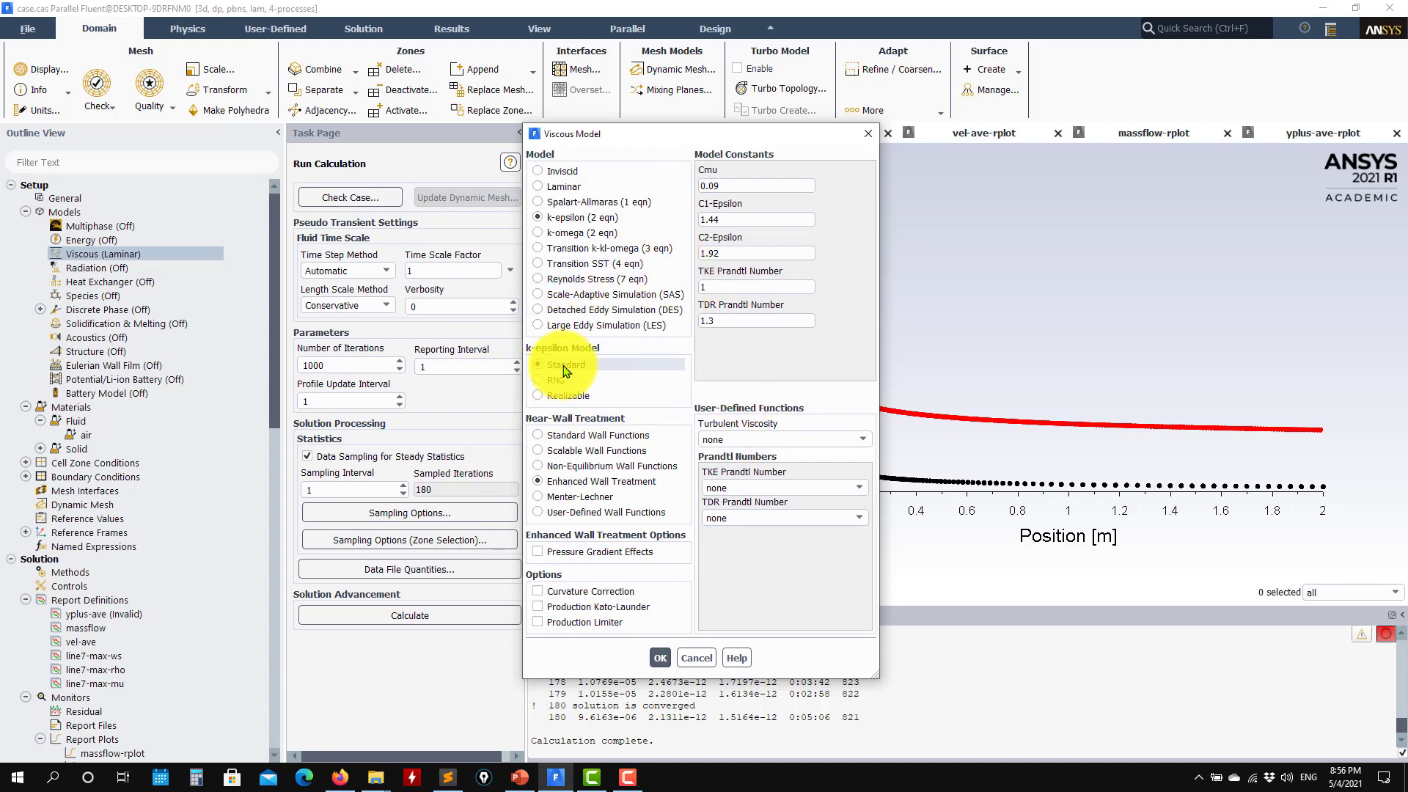
click(579, 435)
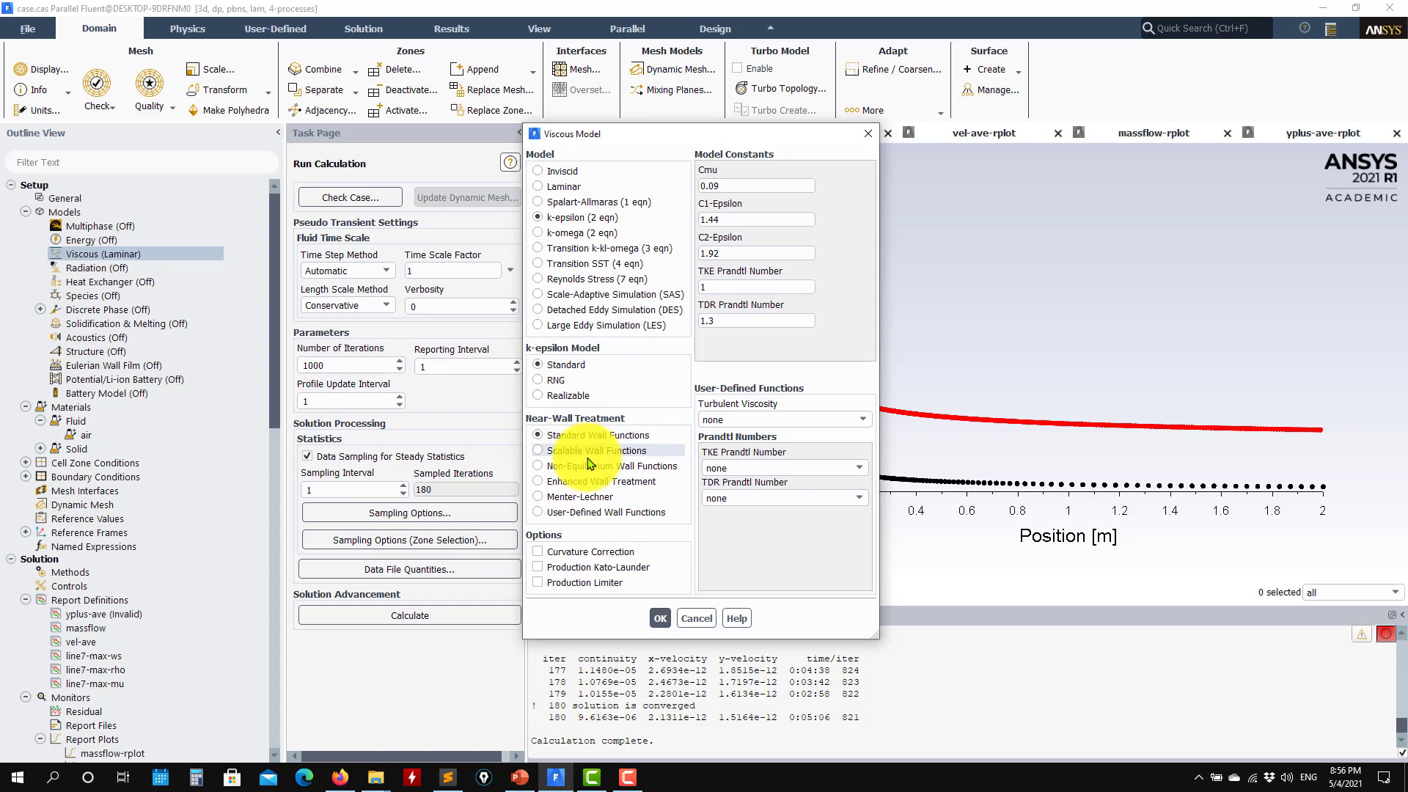
click(660, 618)
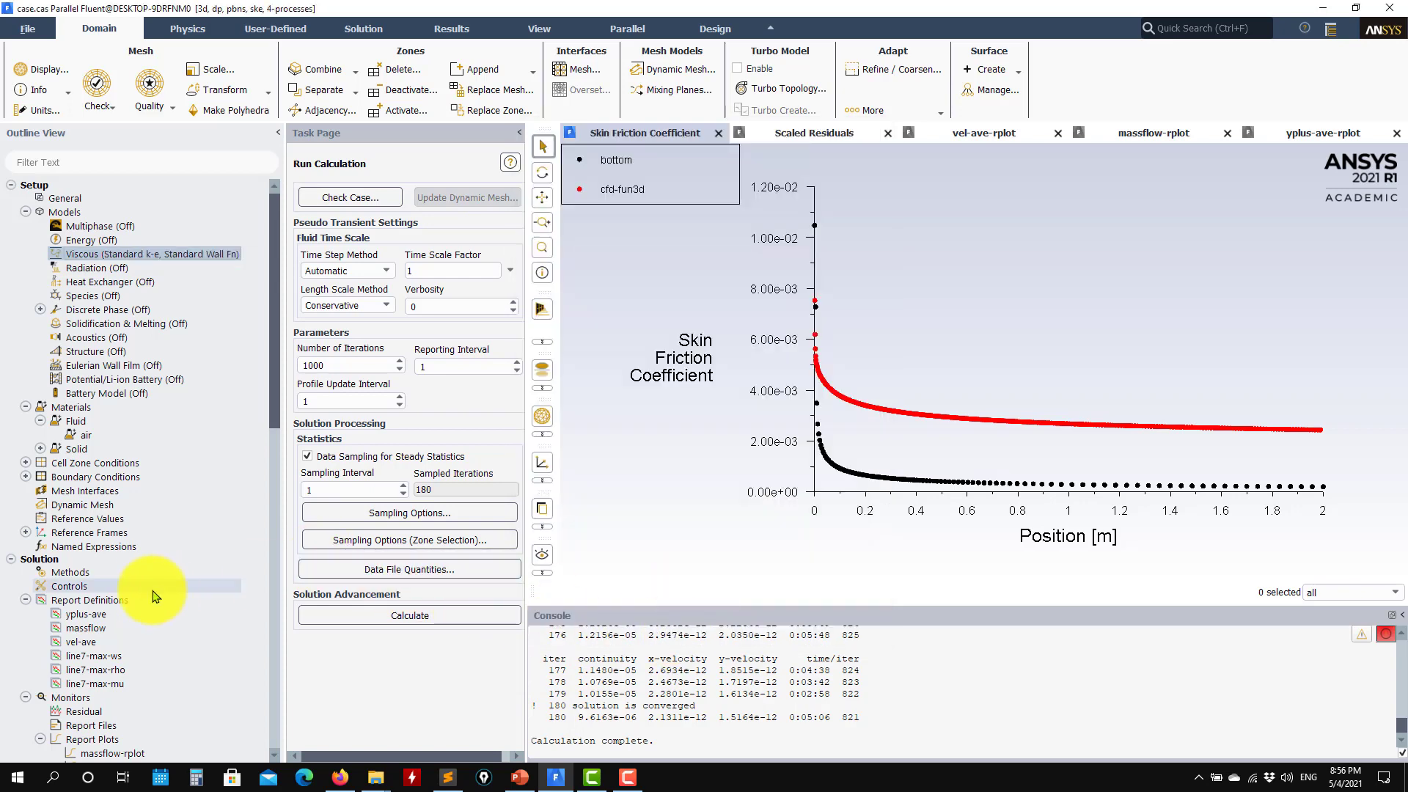
Reactivate the yplus-ave-rplot report plot monitor
scroll(154, 594, down, 4)
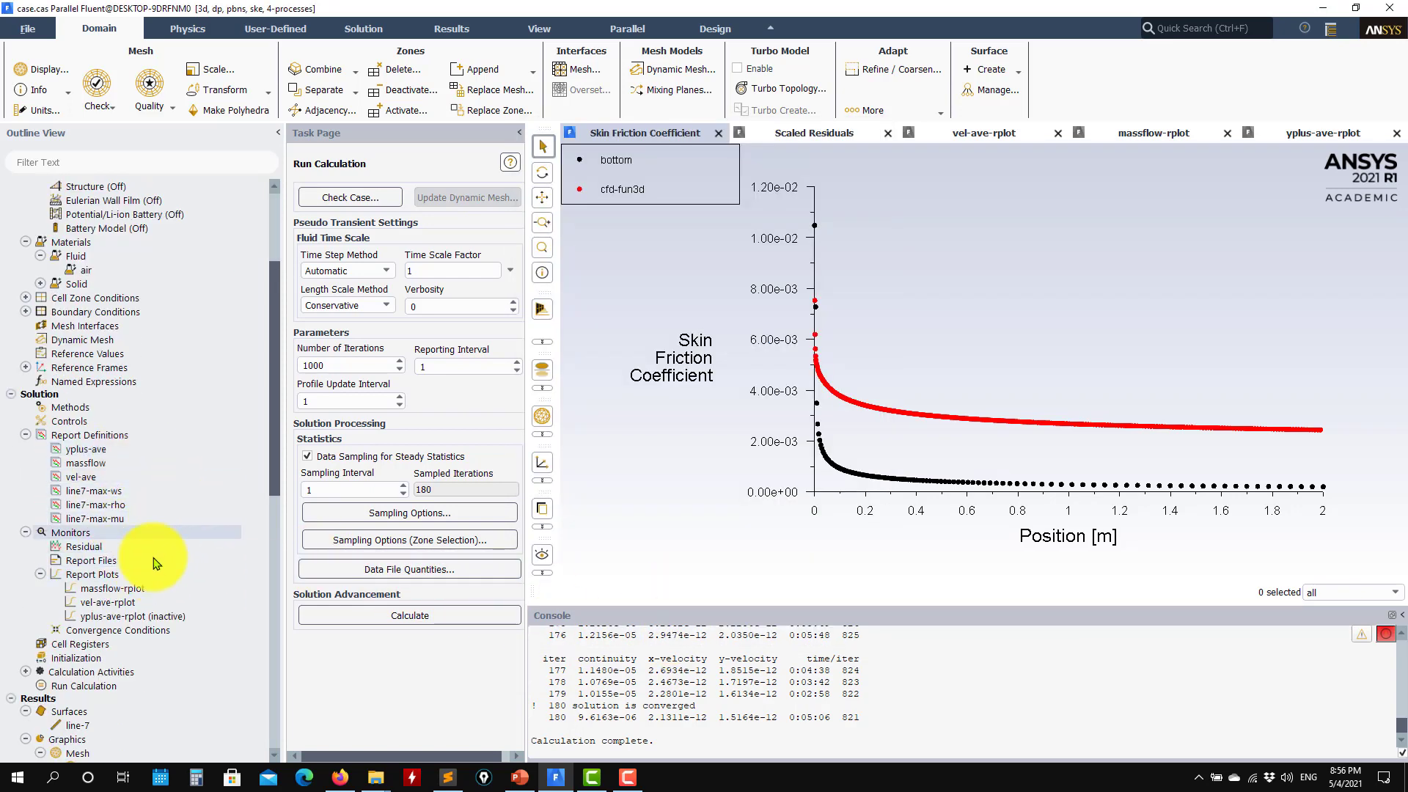
right_click(164, 622)
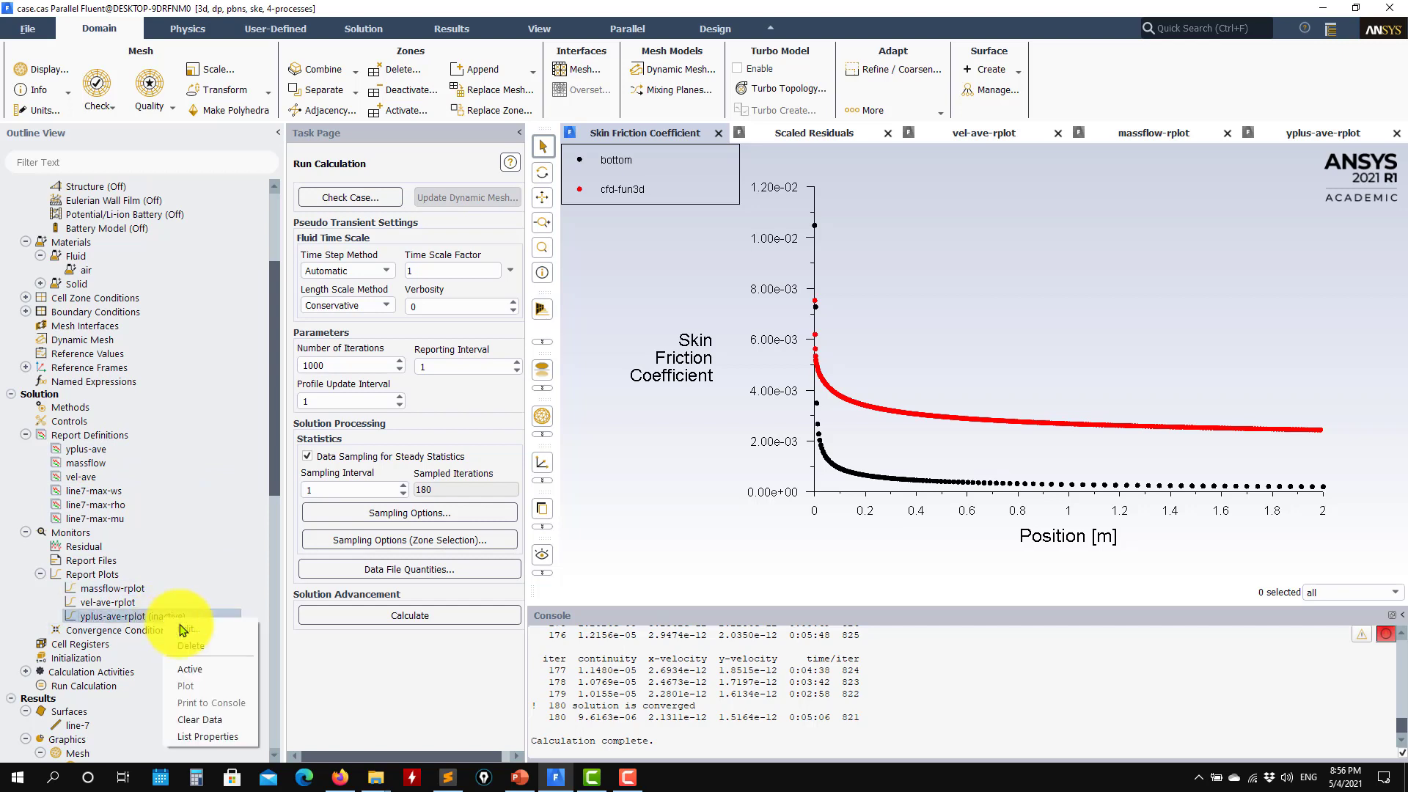
click(224, 669)
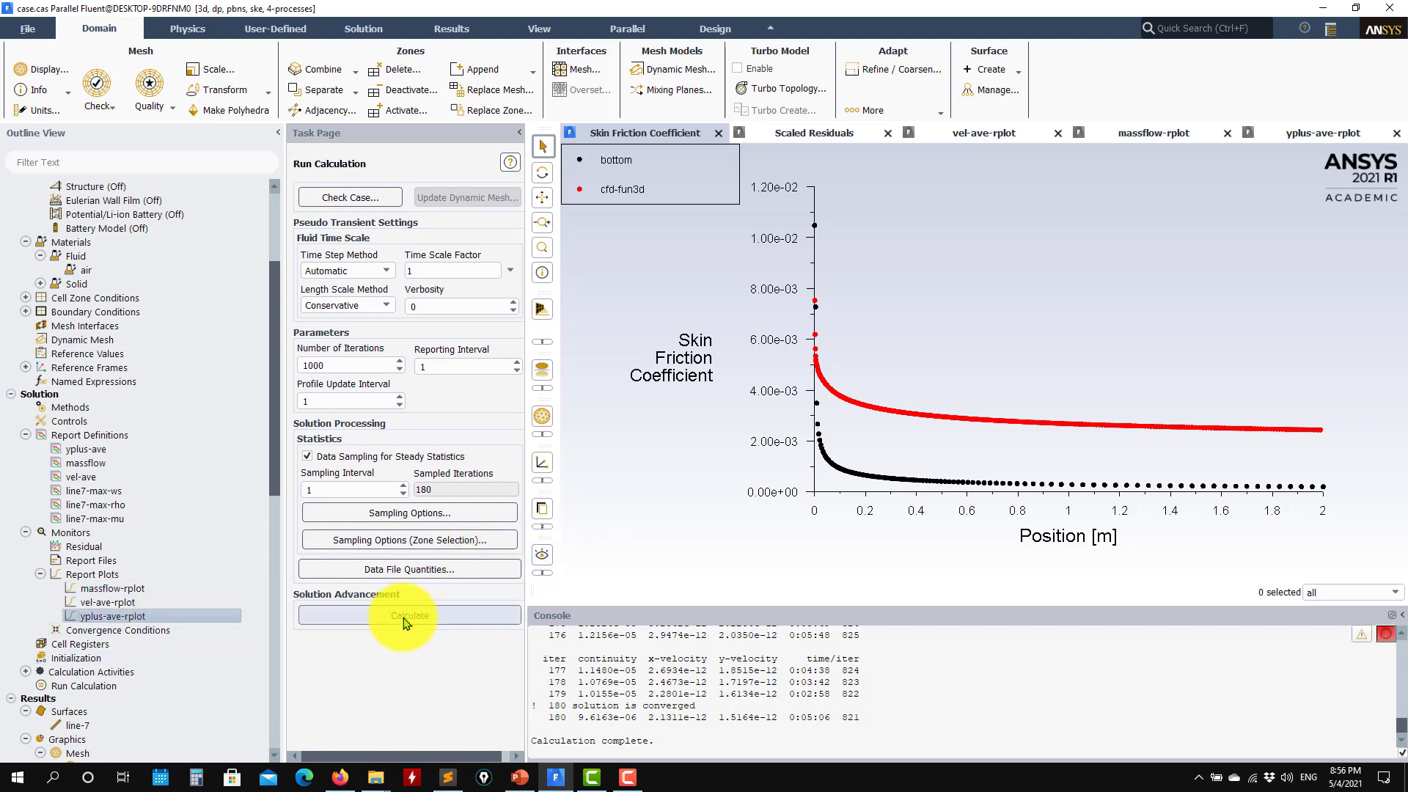
Resume the k-epsilon calculation, watch the scaled residuals, and stop it at iteration 252
click(372, 616)
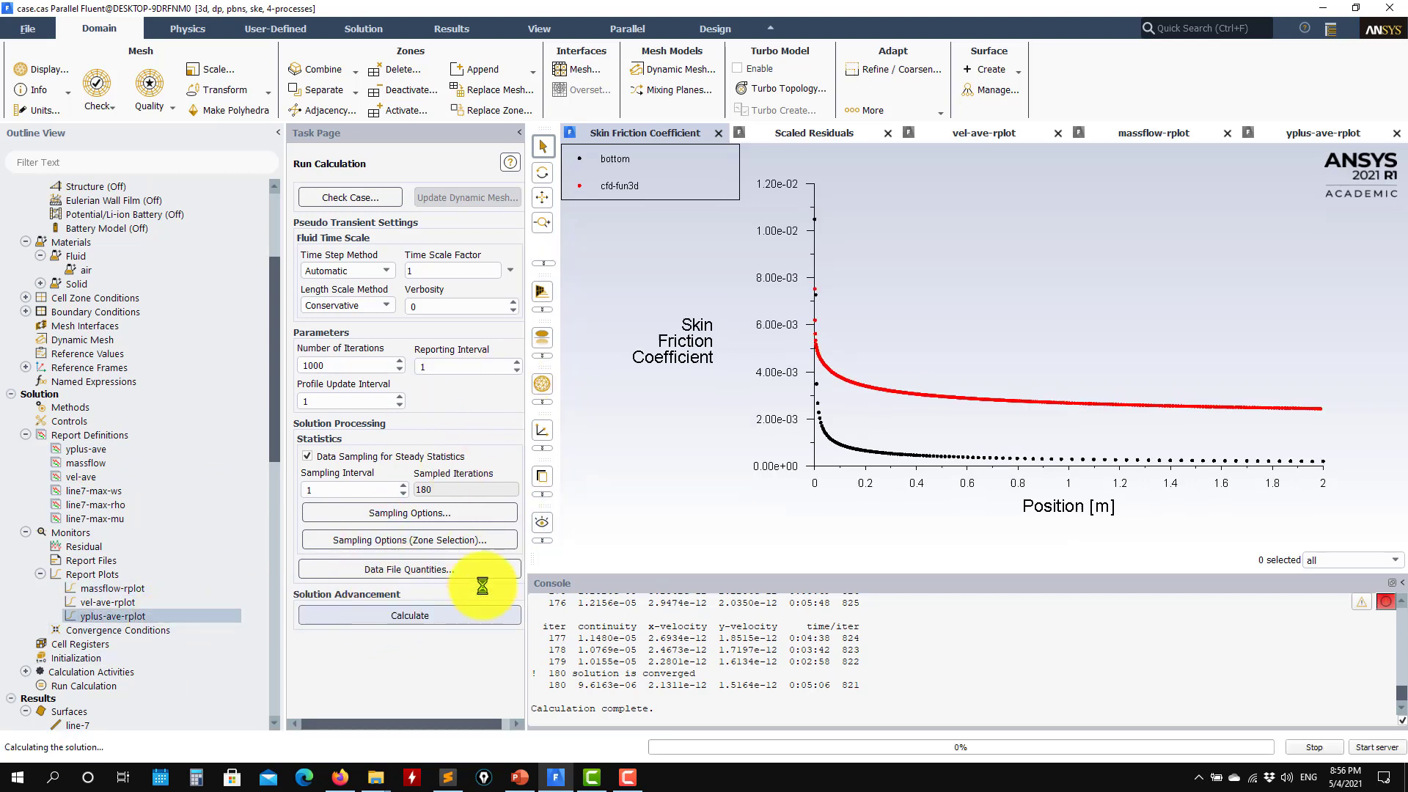
click(806, 133)
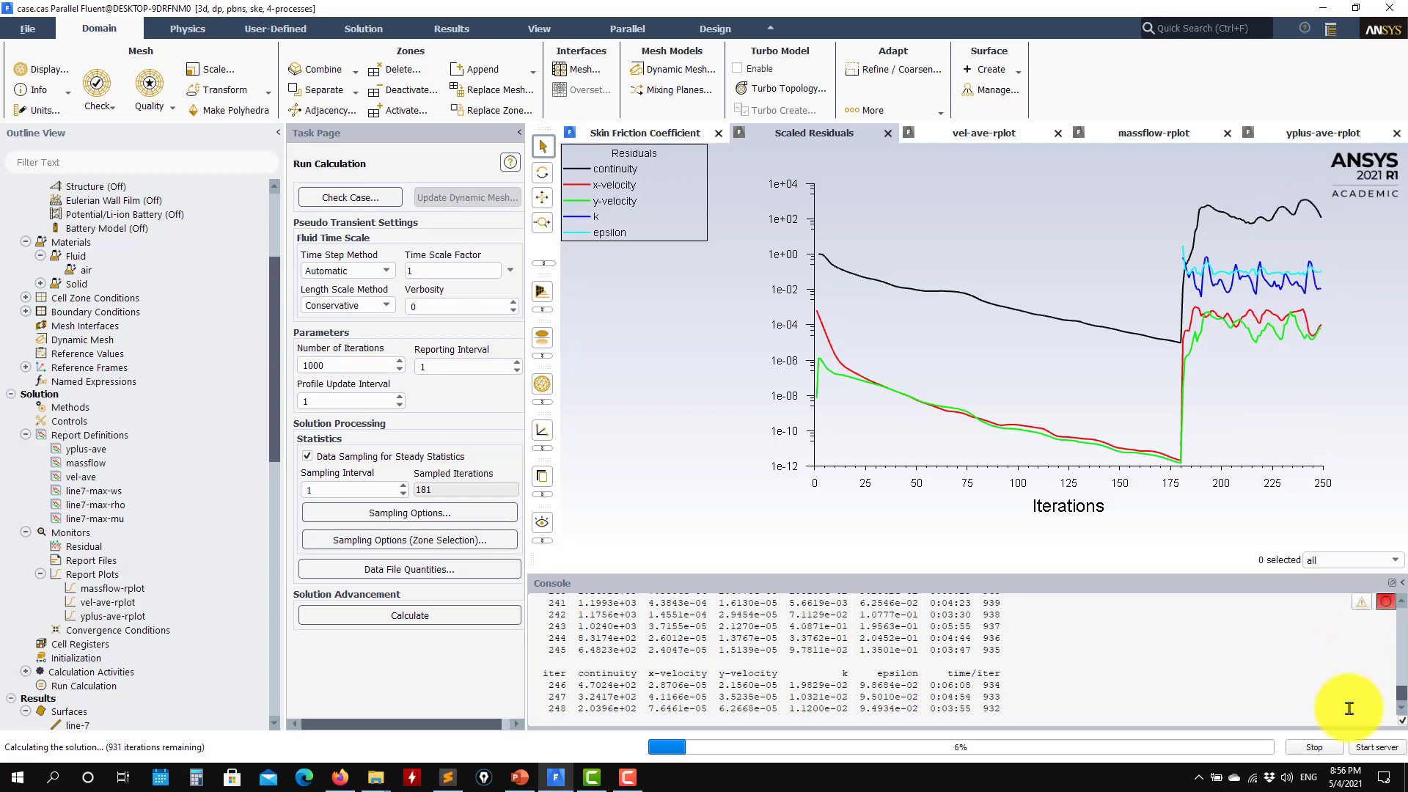
click(1313, 747)
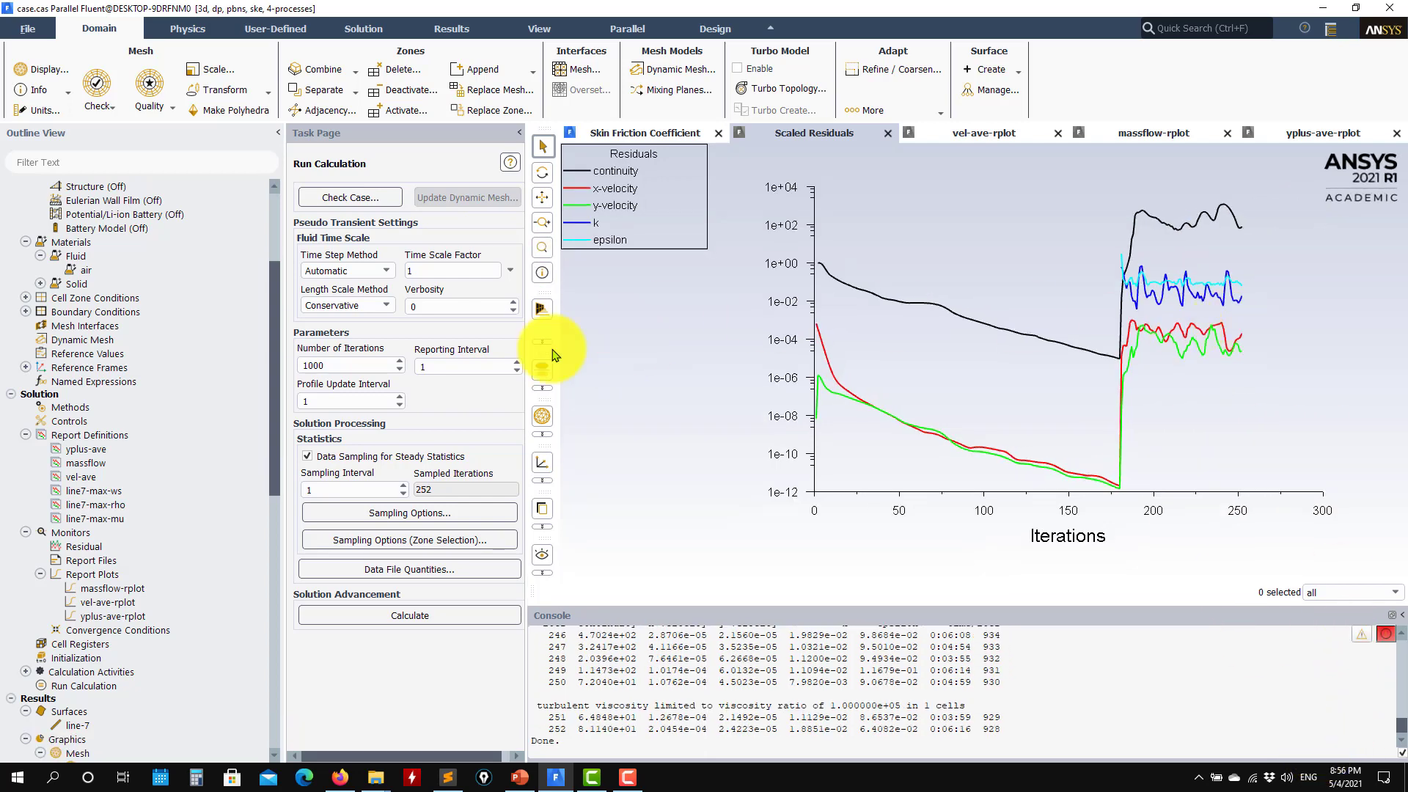
scroll(99, 587, down, 2)
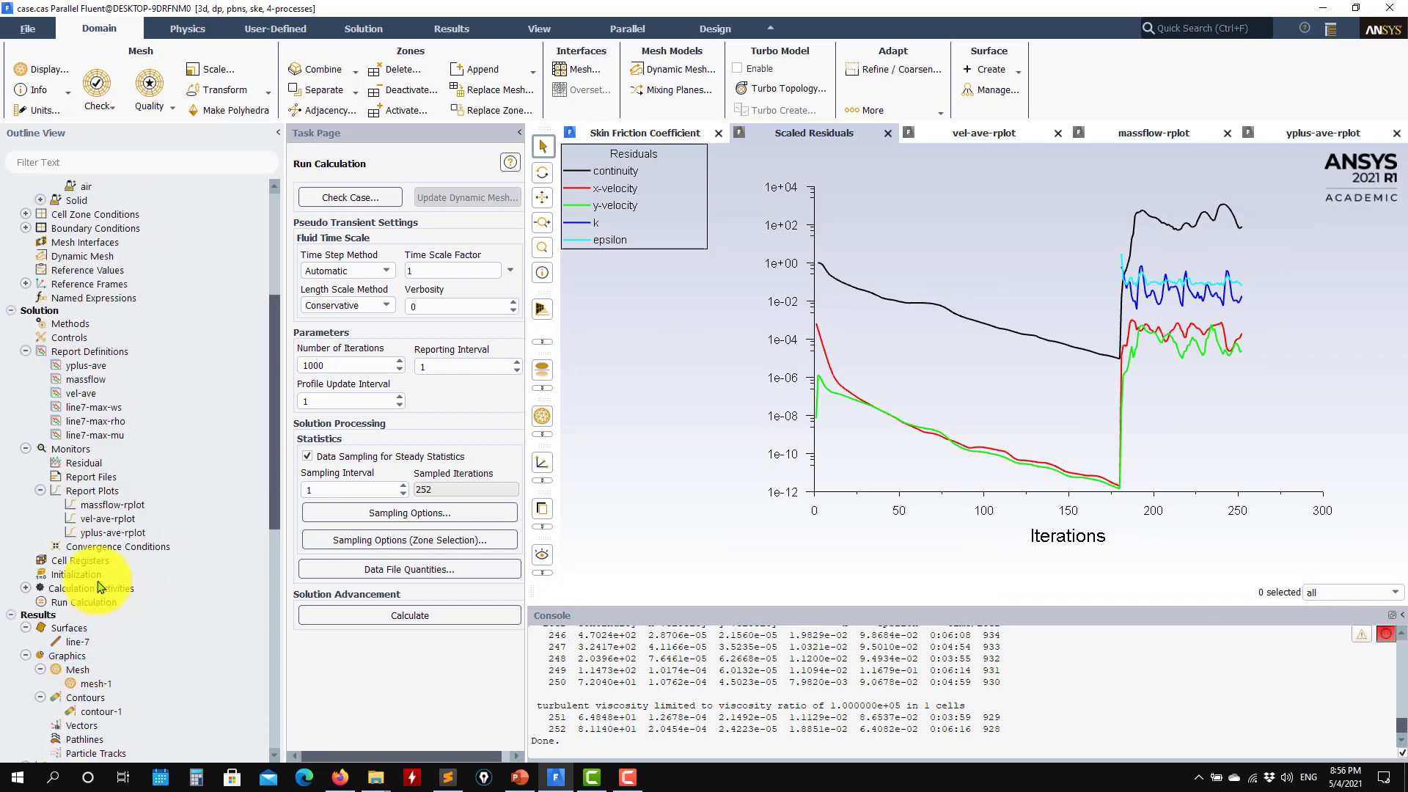
Reinitialize the solution, rerun it, and stop the calculation at iteration 75
click(80, 574)
click(315, 548)
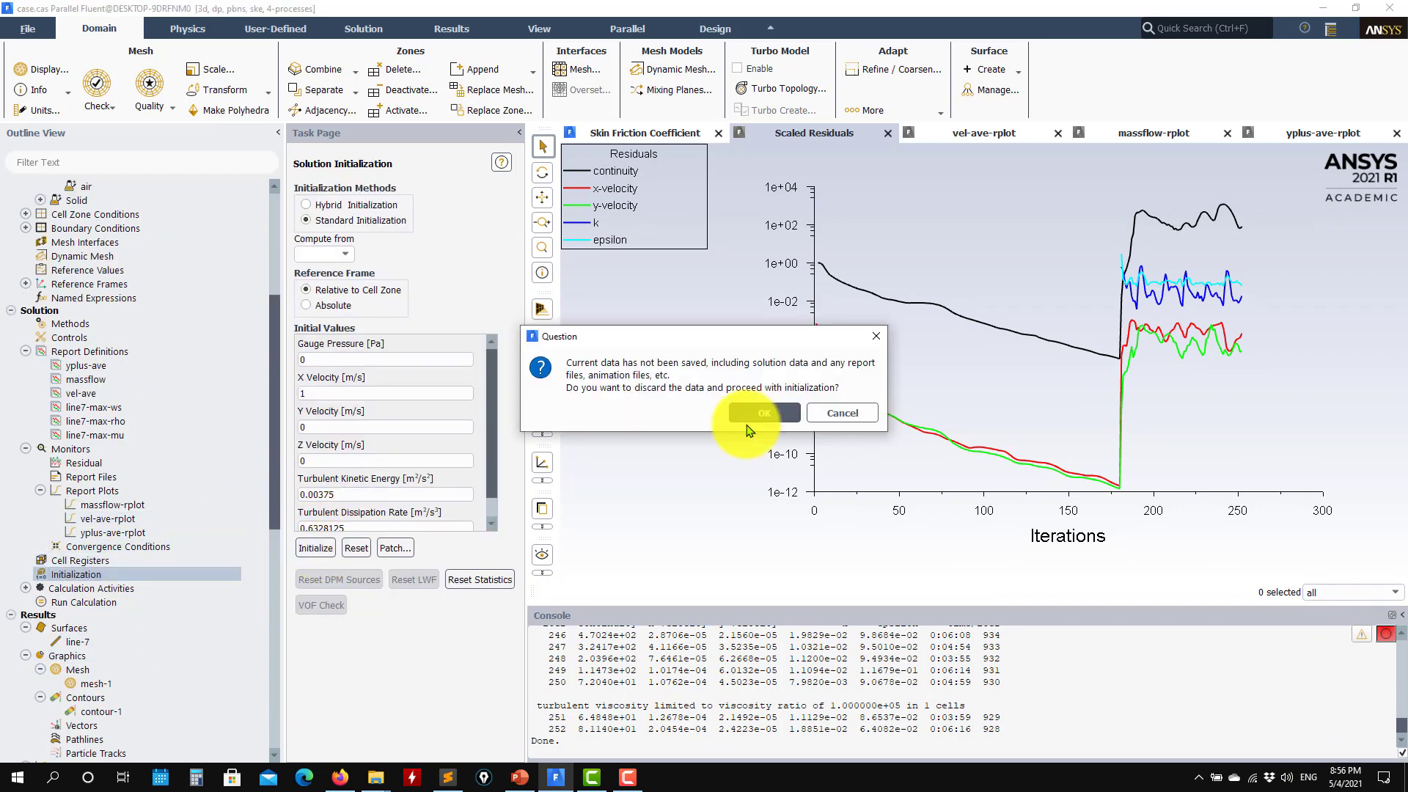
click(756, 414)
click(110, 601)
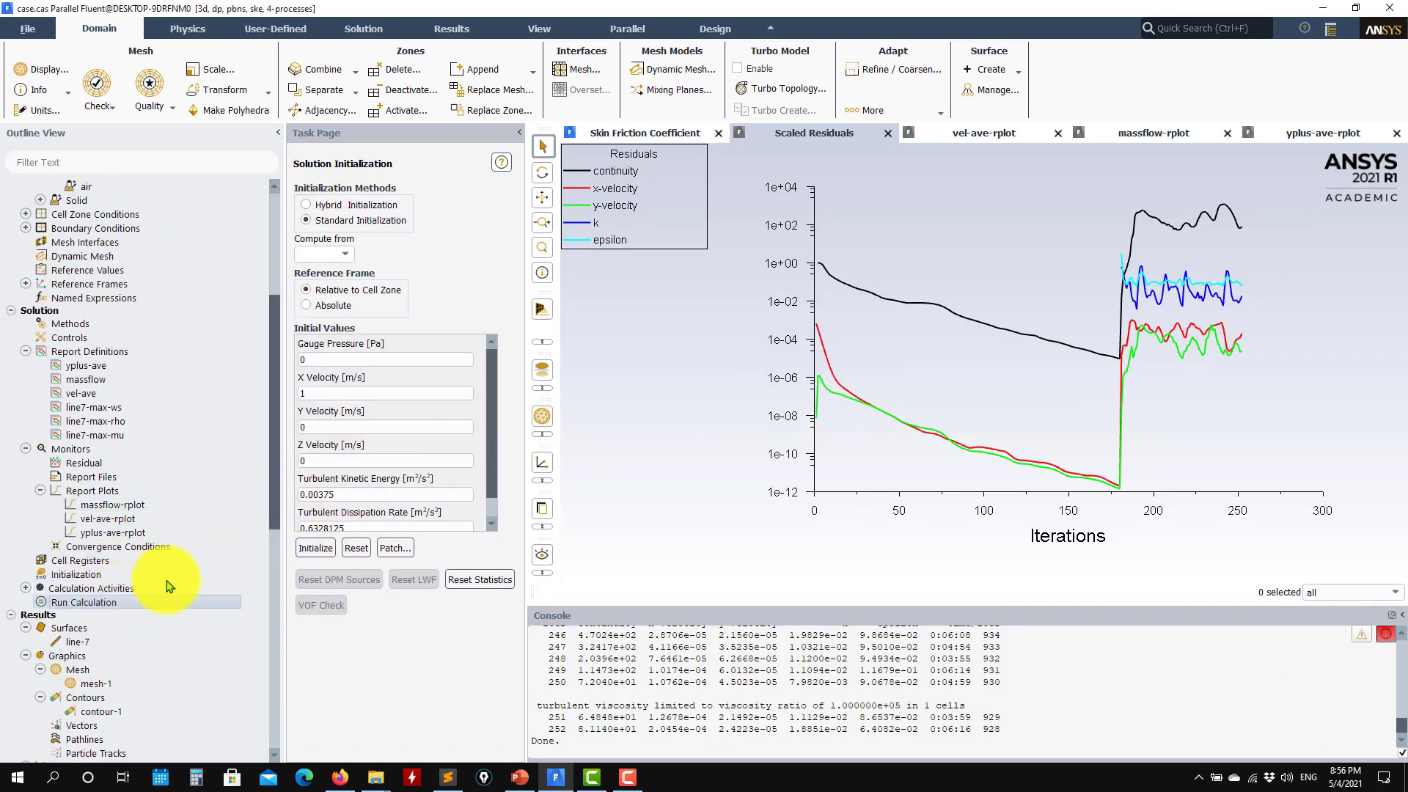
click(404, 614)
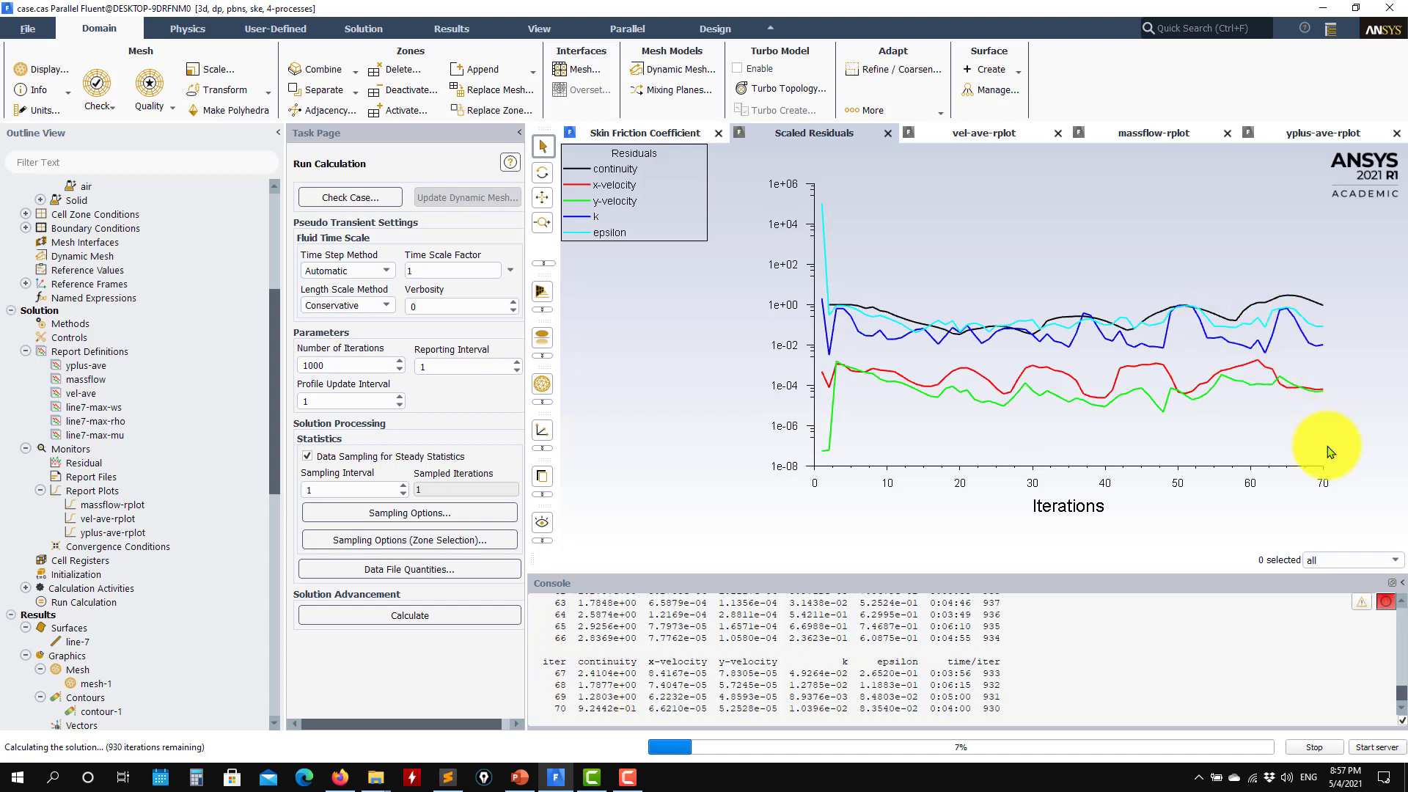
click(1320, 746)
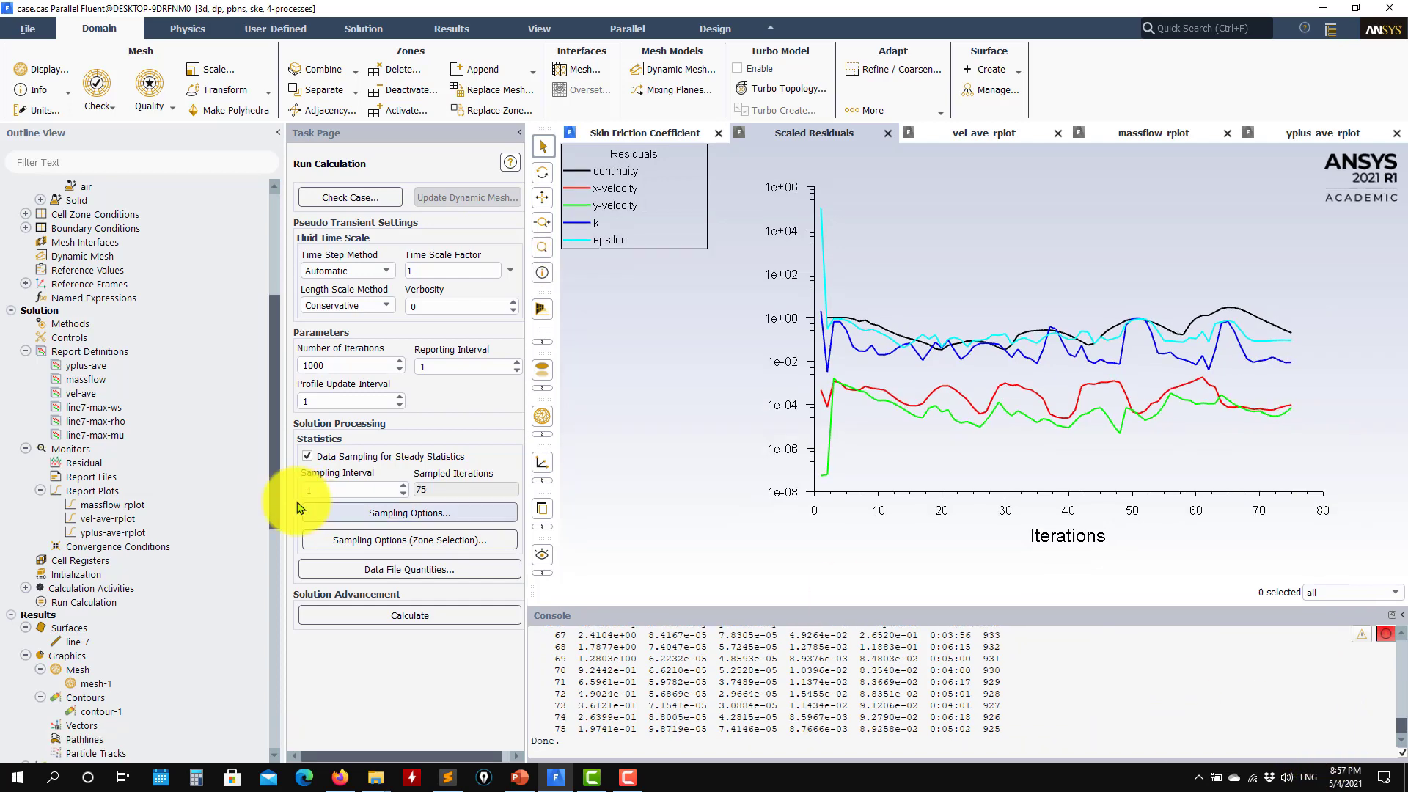
Redraw the uplus vs yplus-normal plot along line-7, then return to the residuals graph
scroll(148, 575, down, 6)
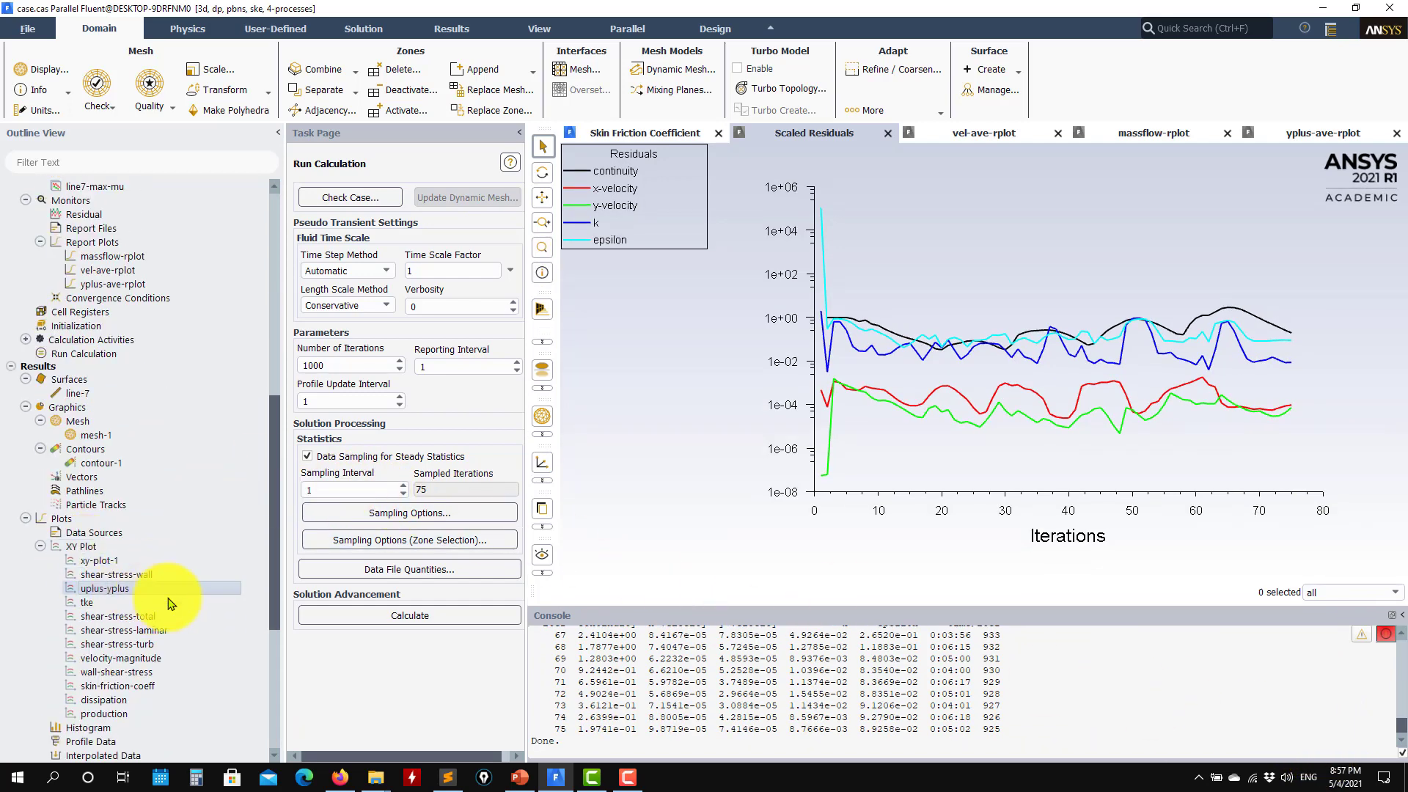
double_click(146, 589)
click(408, 446)
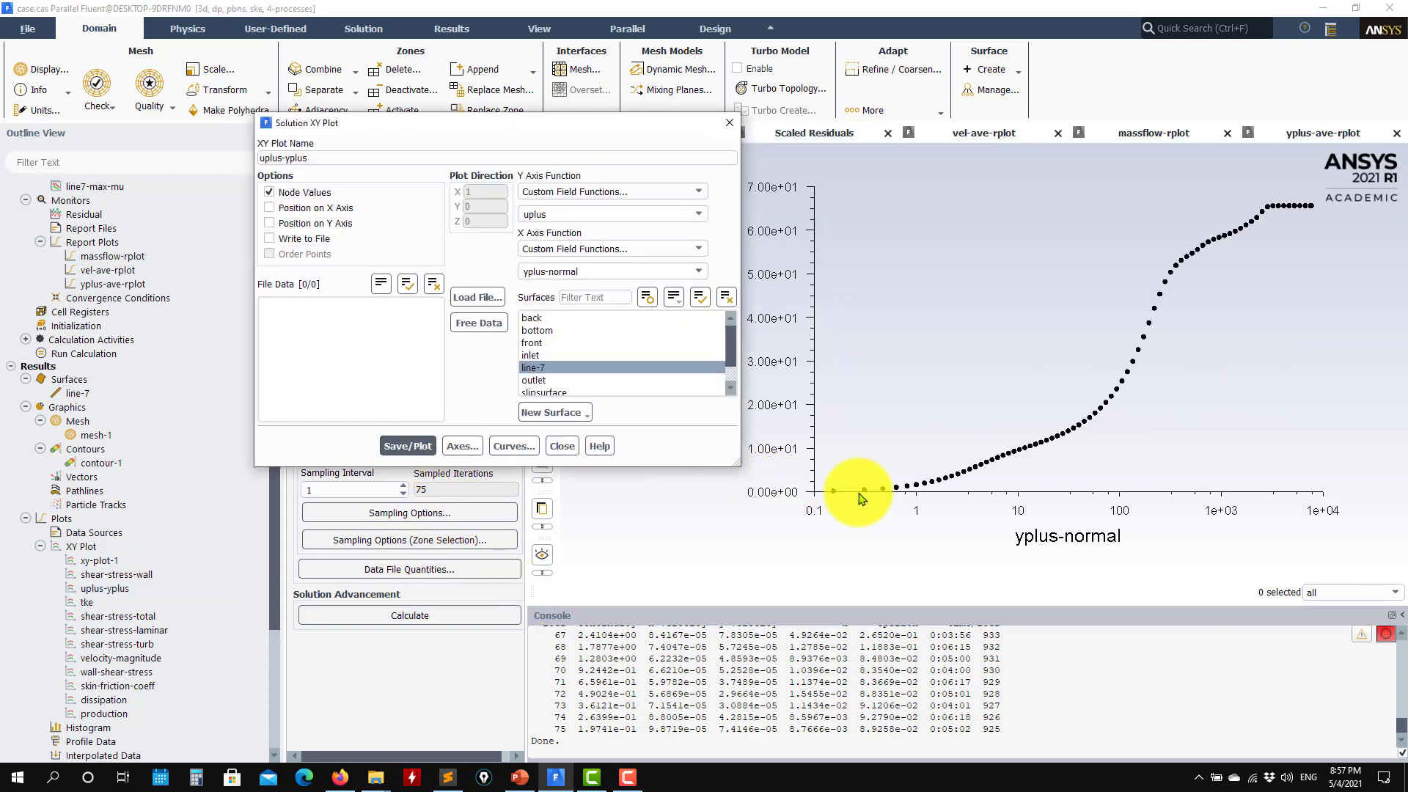
click(572, 447)
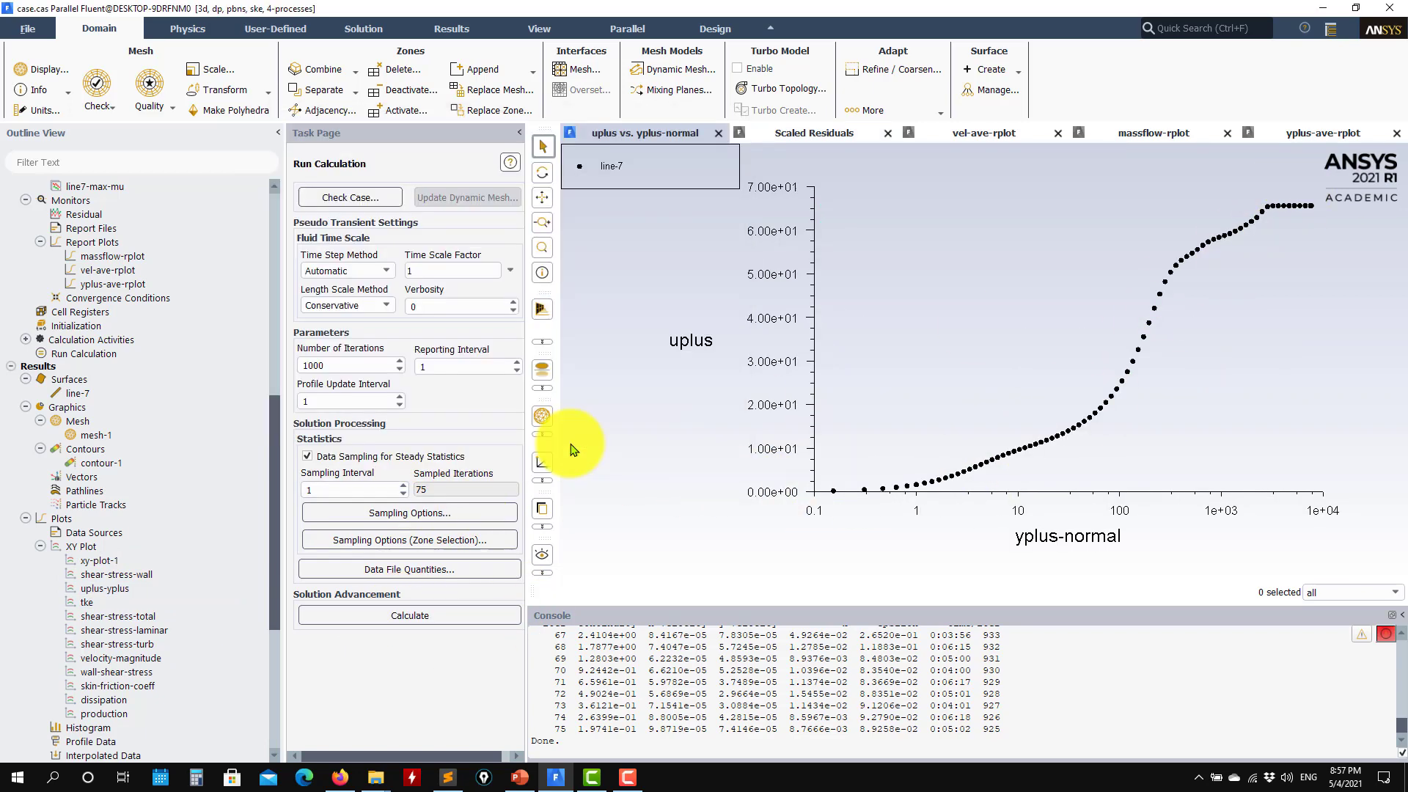
click(799, 132)
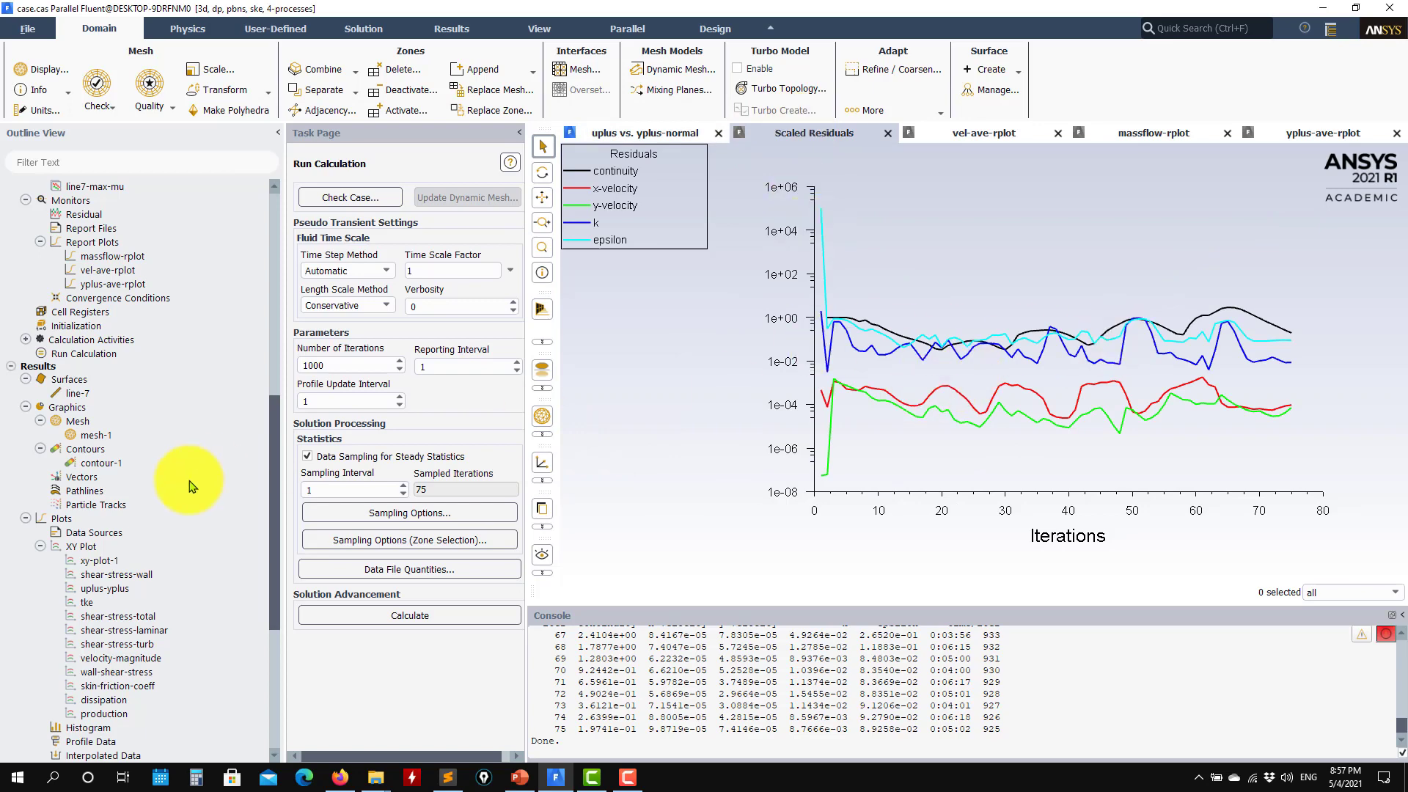
scroll(190, 486, up, 12)
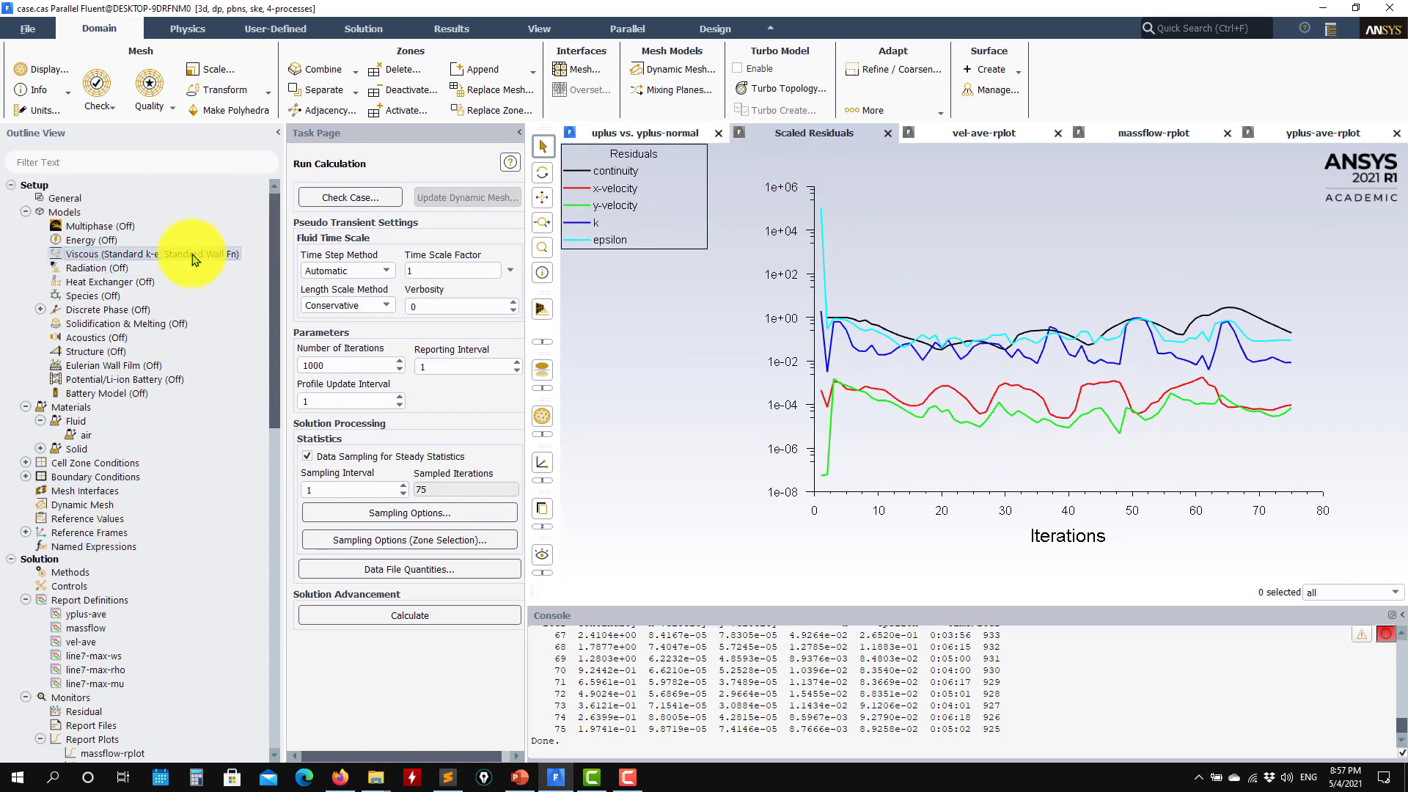
Switch the k-epsilon near-wall treatment to Scalable Wall Functions and rerun the calculation
double_click(195, 259)
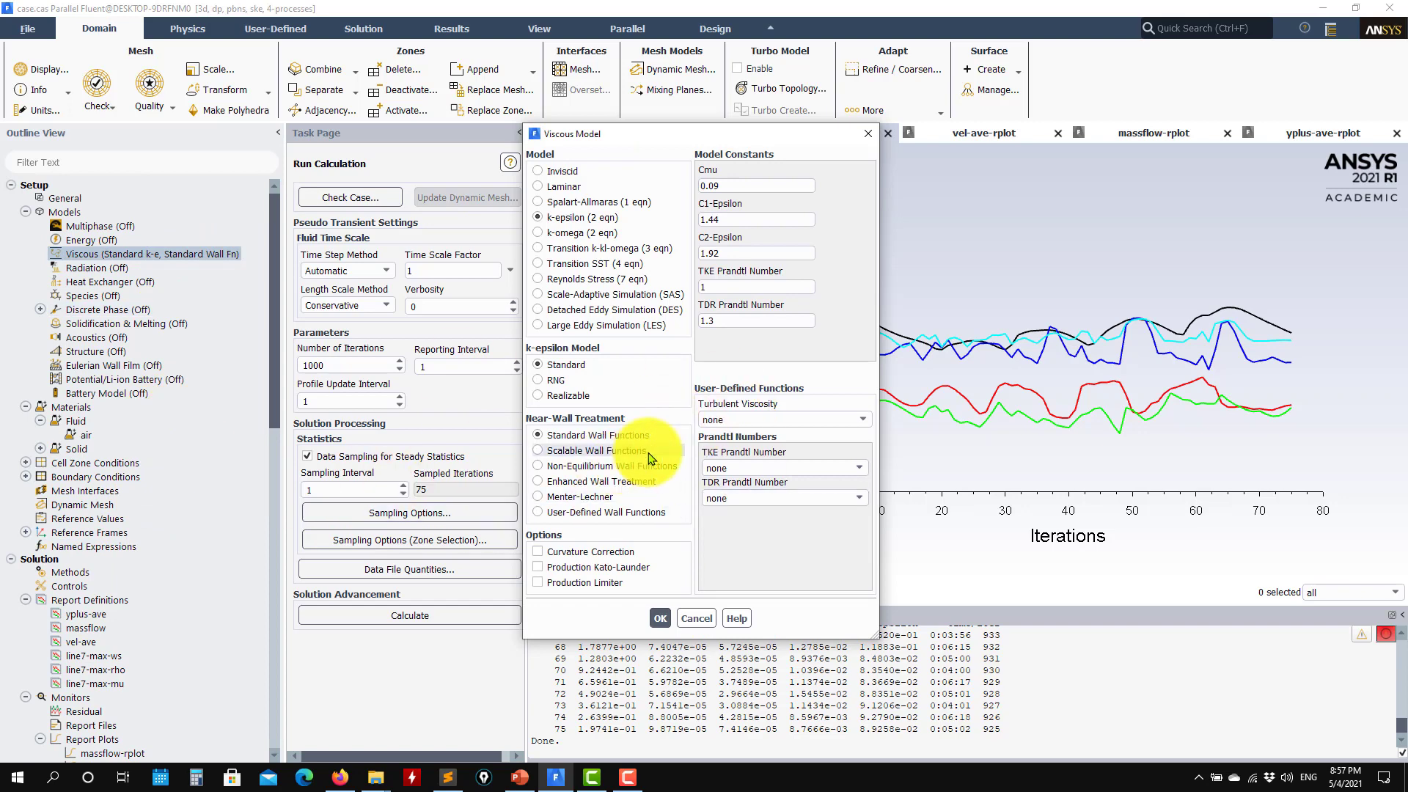
click(631, 451)
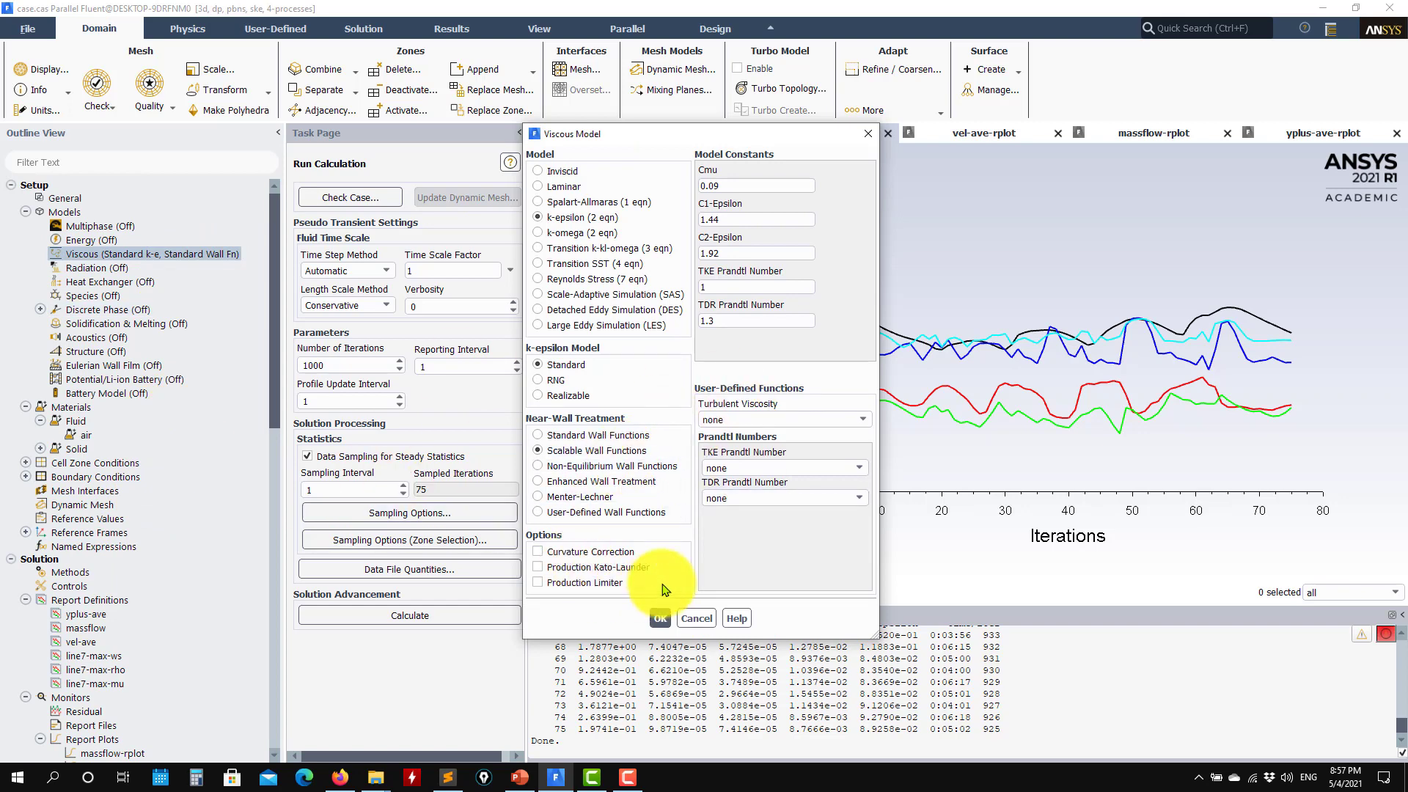
click(649, 618)
click(465, 618)
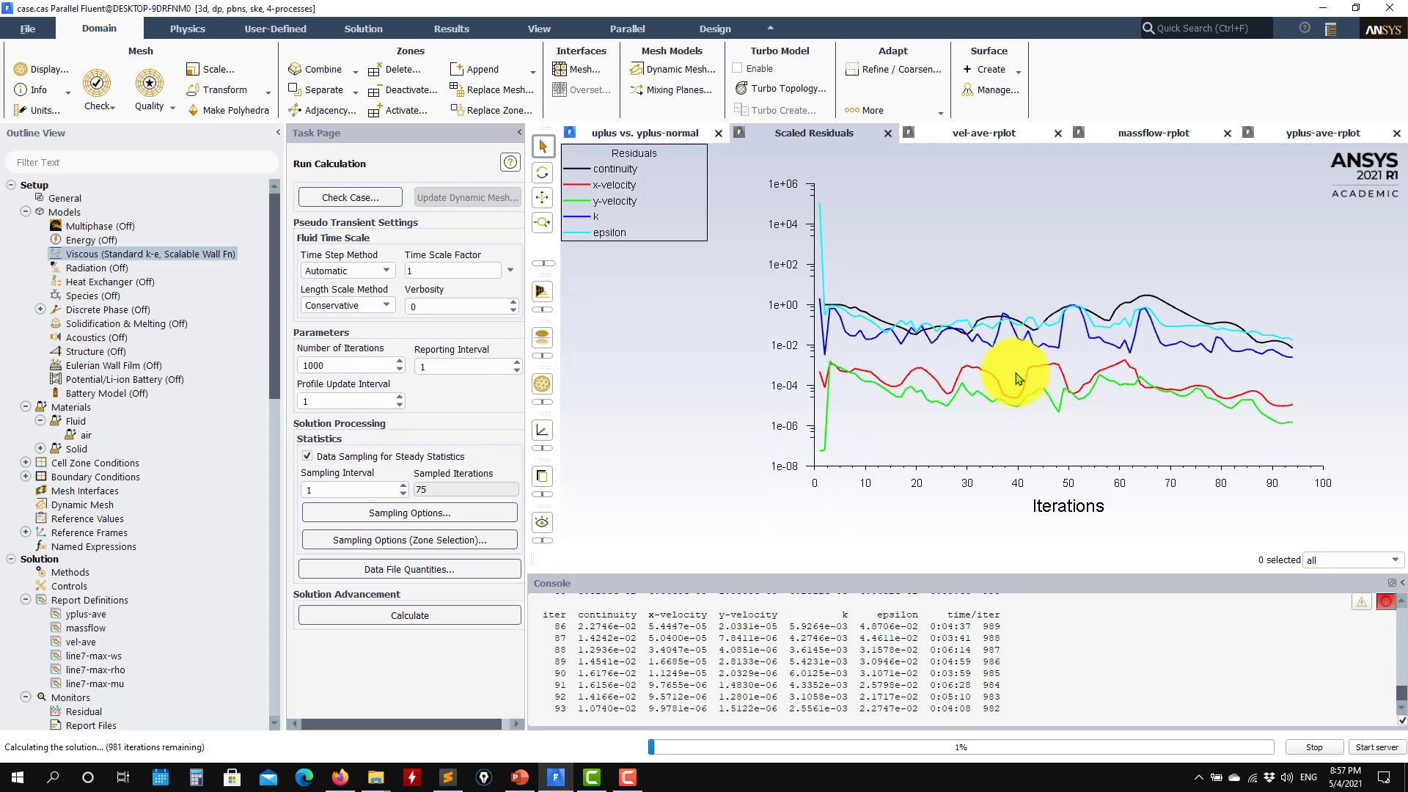
Check the y-plus average, mass flow, velocity average and residual monitors until convergence at 135
click(1305, 134)
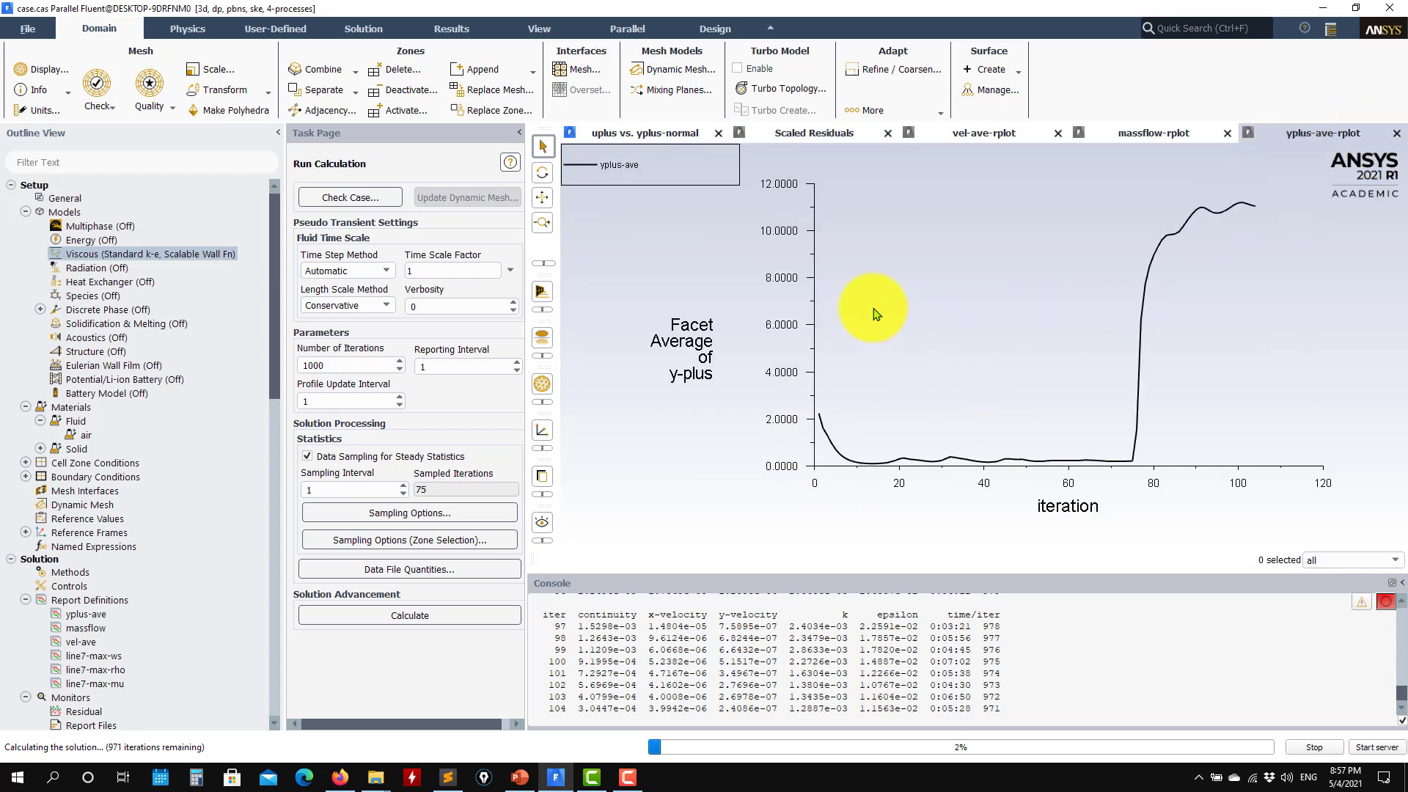
click(1180, 134)
click(981, 133)
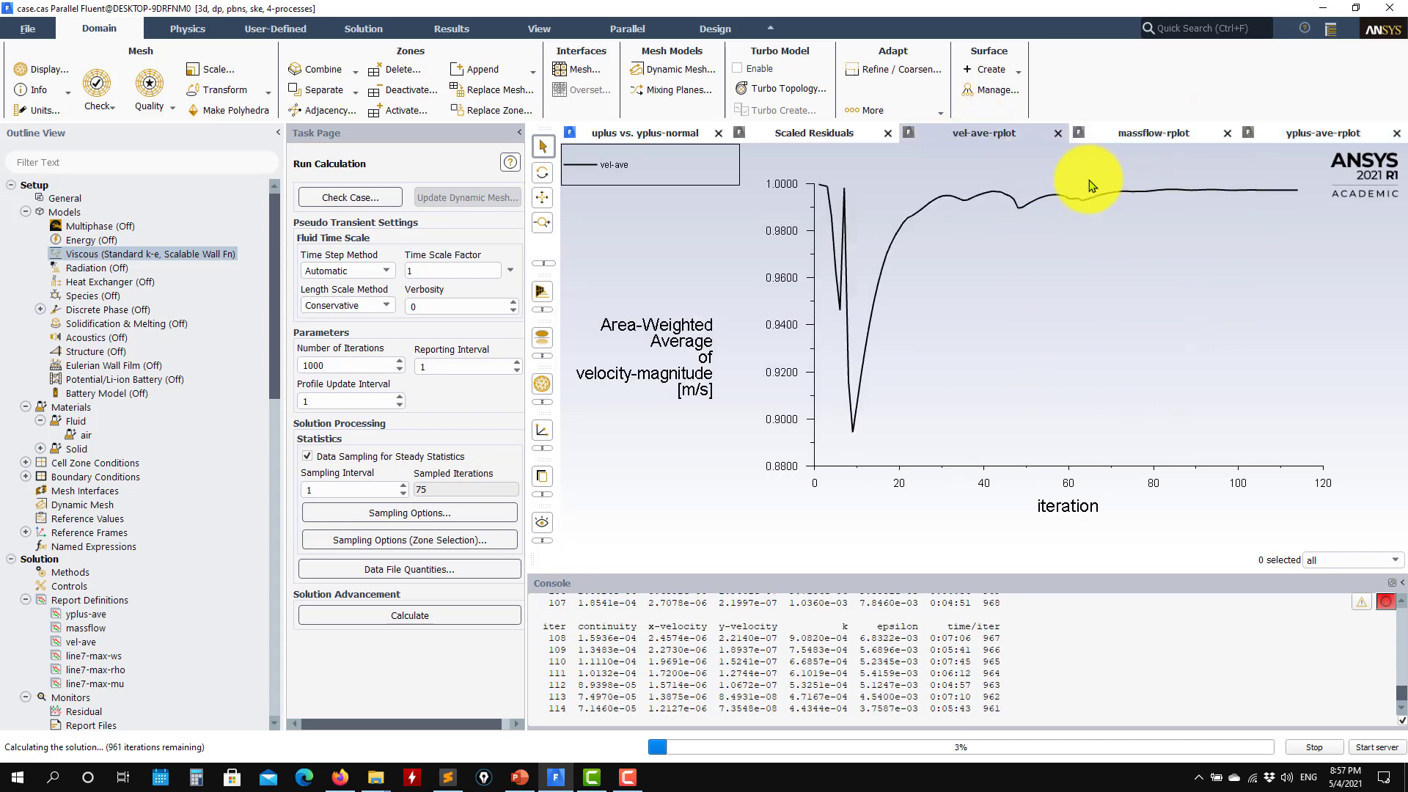
click(863, 139)
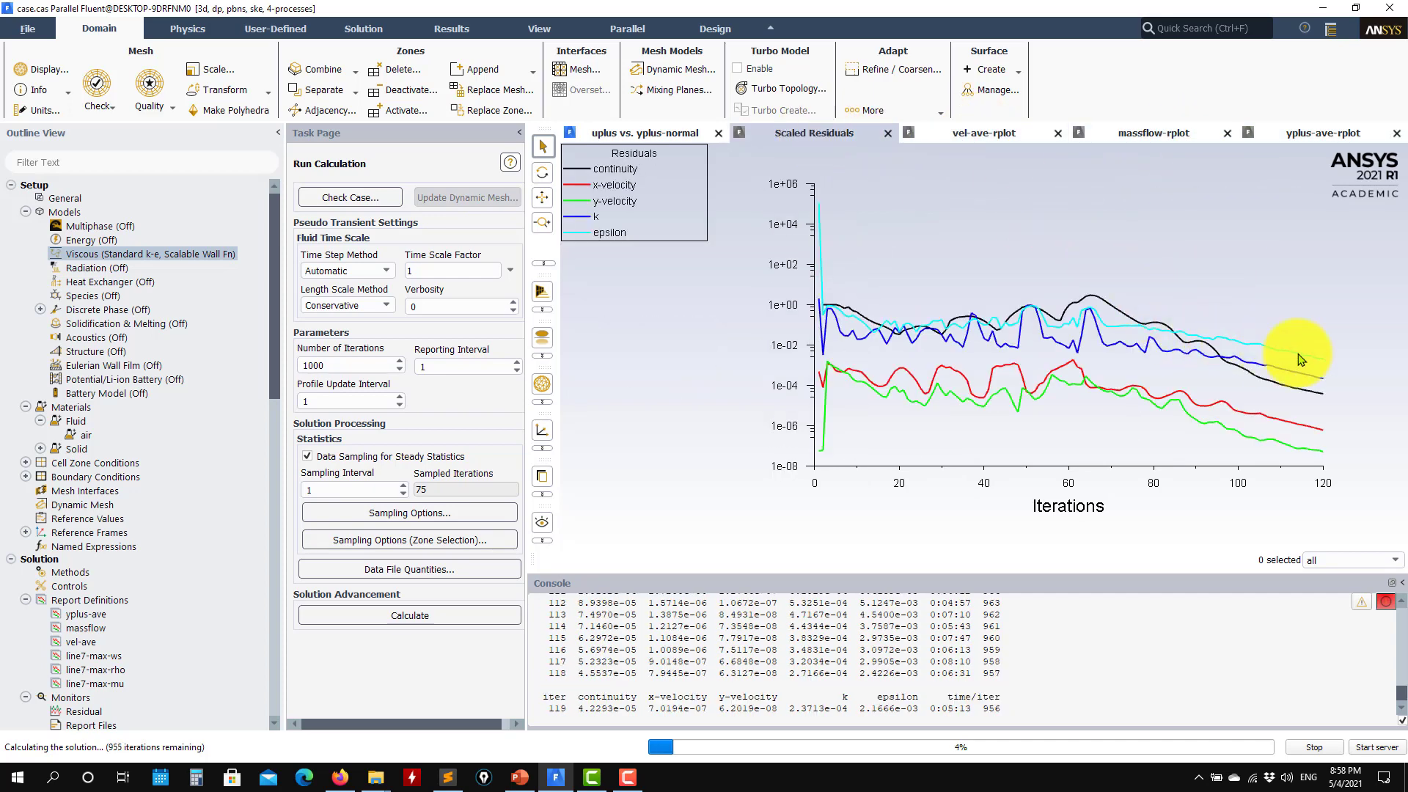
click(1323, 134)
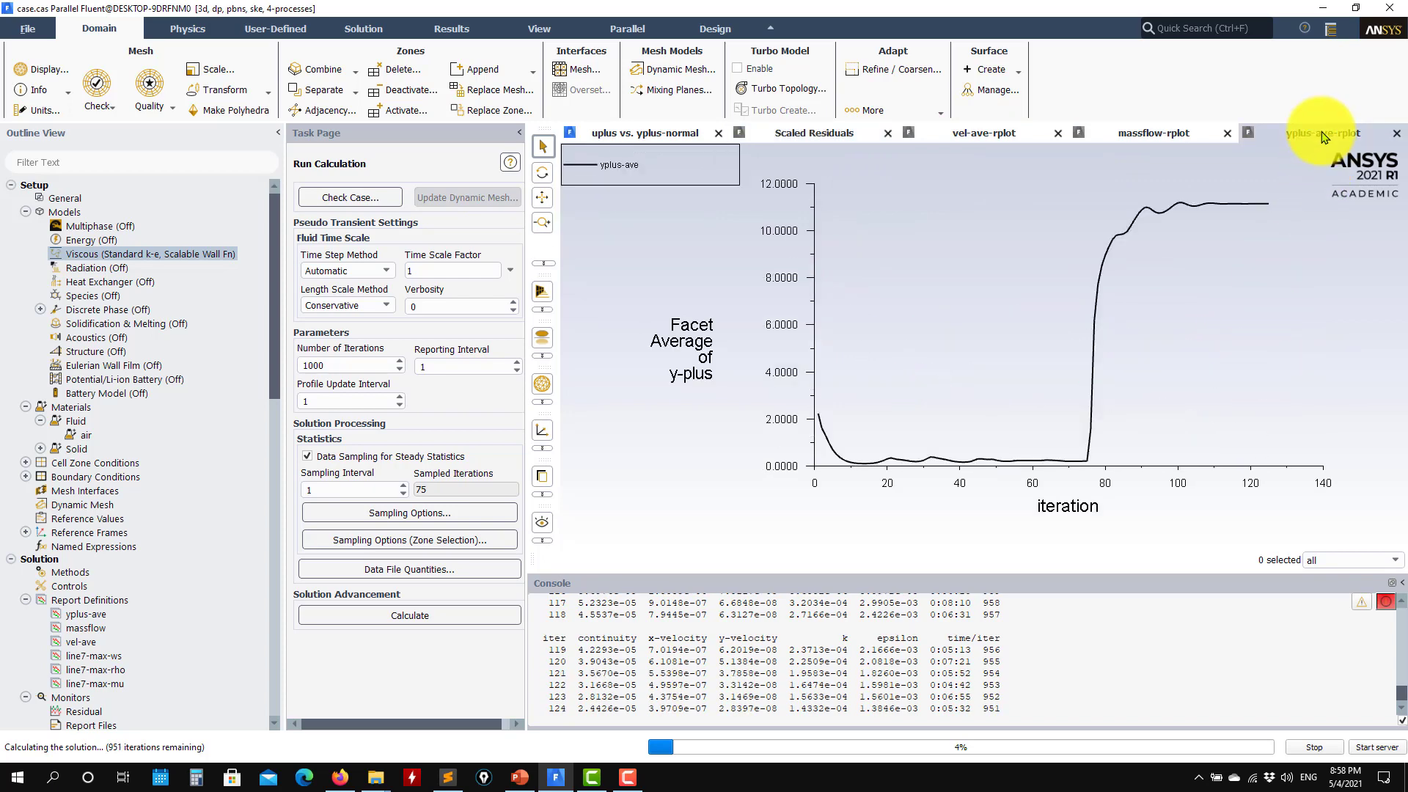
click(782, 133)
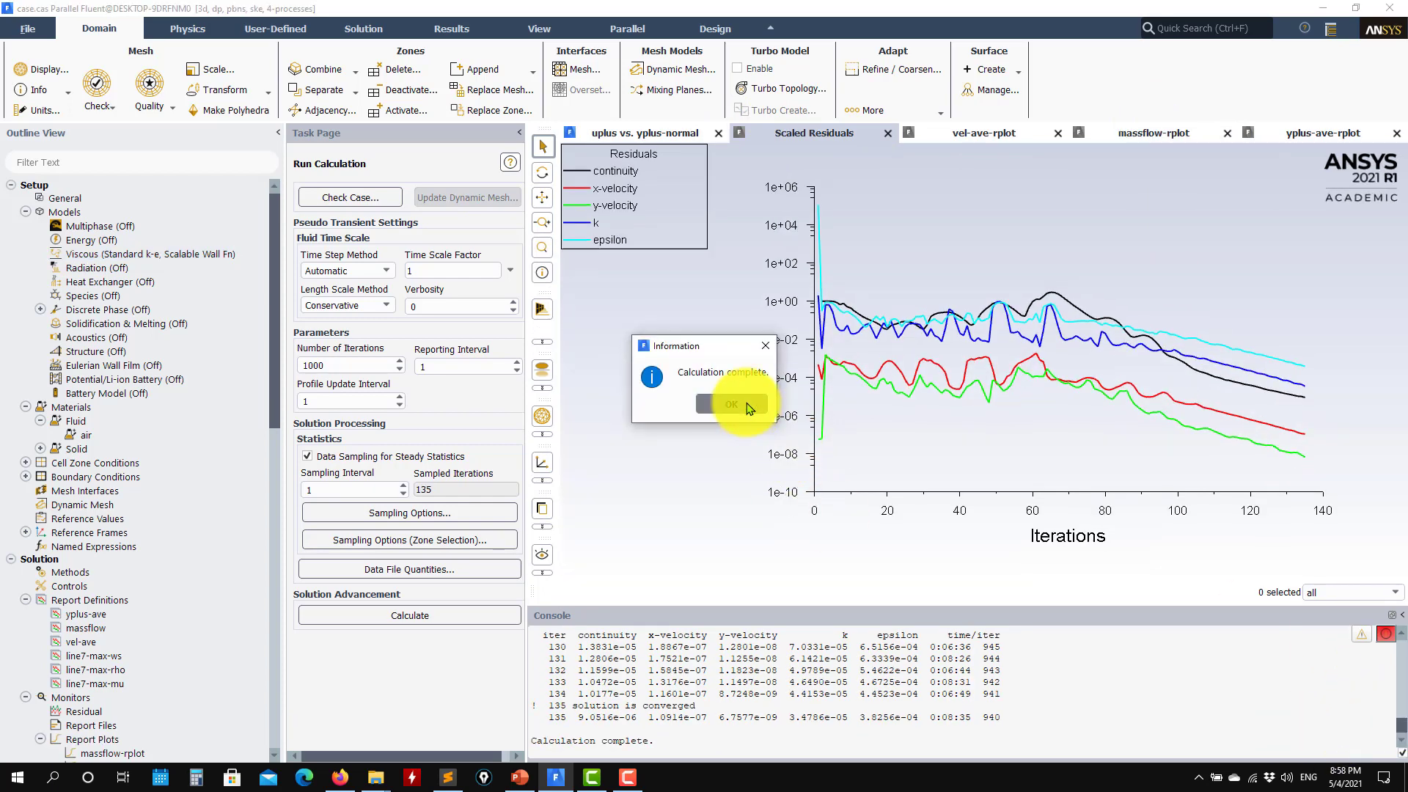
Dismiss the completion notice and replot uplus vs yplus-normal for the scalable-wall-function run
click(726, 402)
scroll(135, 606, down, 4)
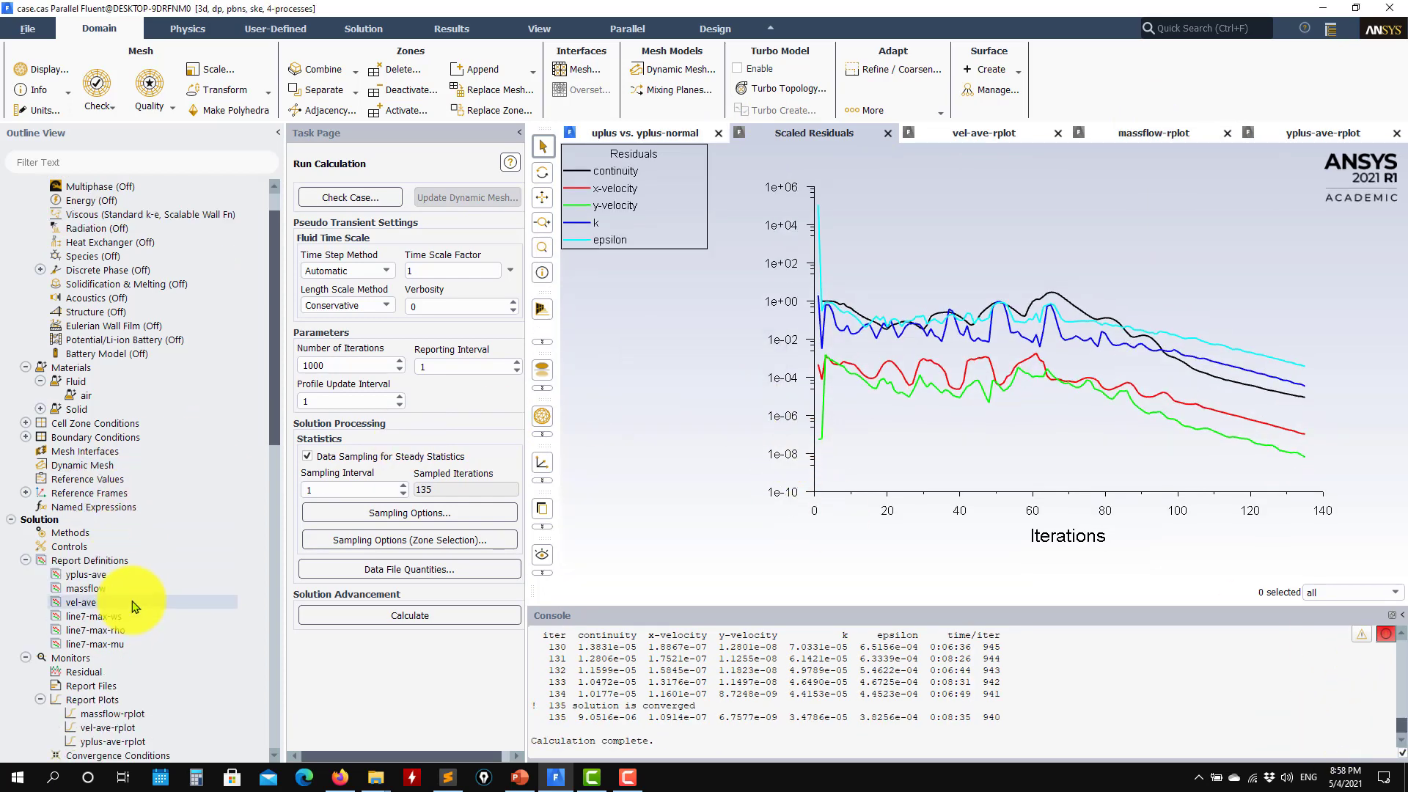
scroll(147, 626, down, 3)
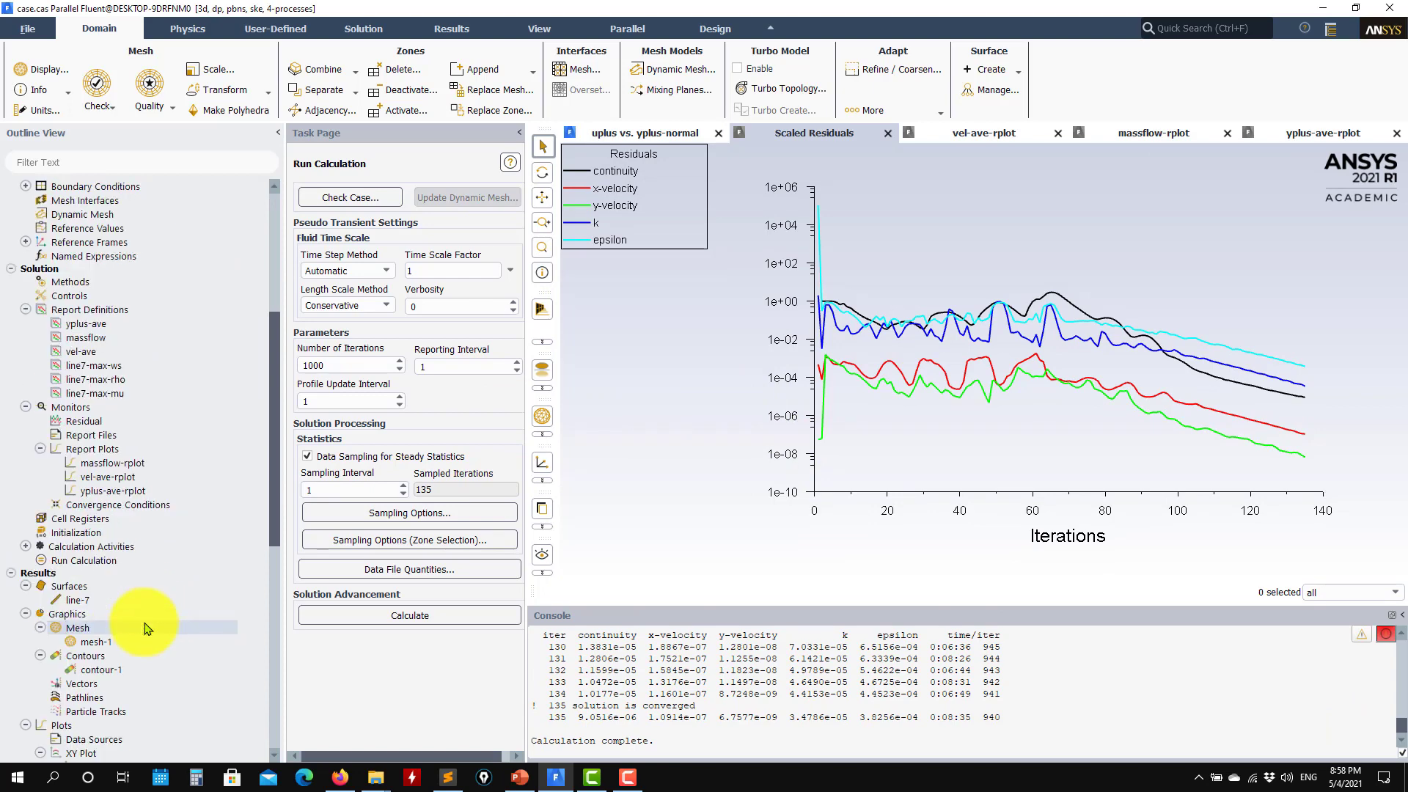
scroll(143, 619, up, 4)
scroll(161, 620, down, 7)
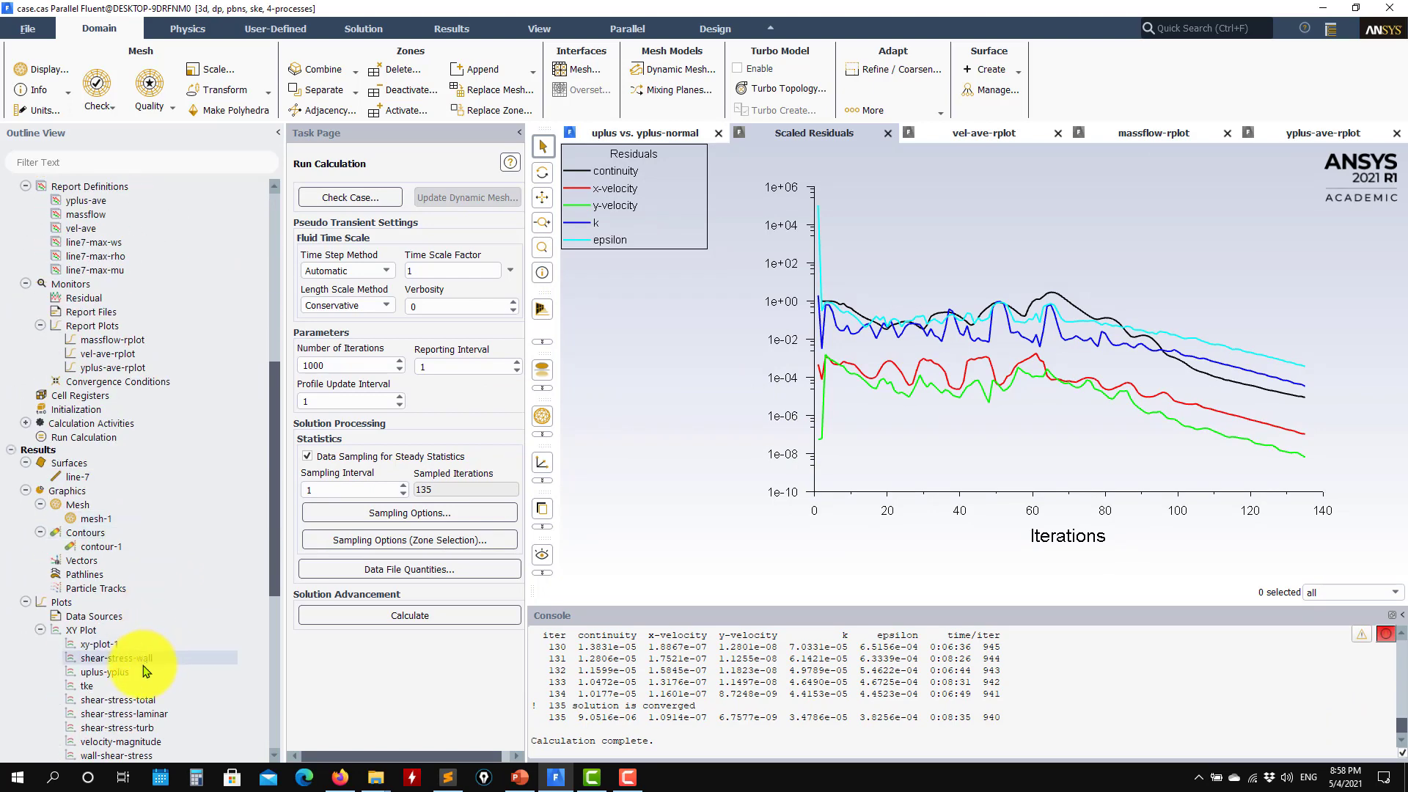
double_click(132, 675)
click(408, 446)
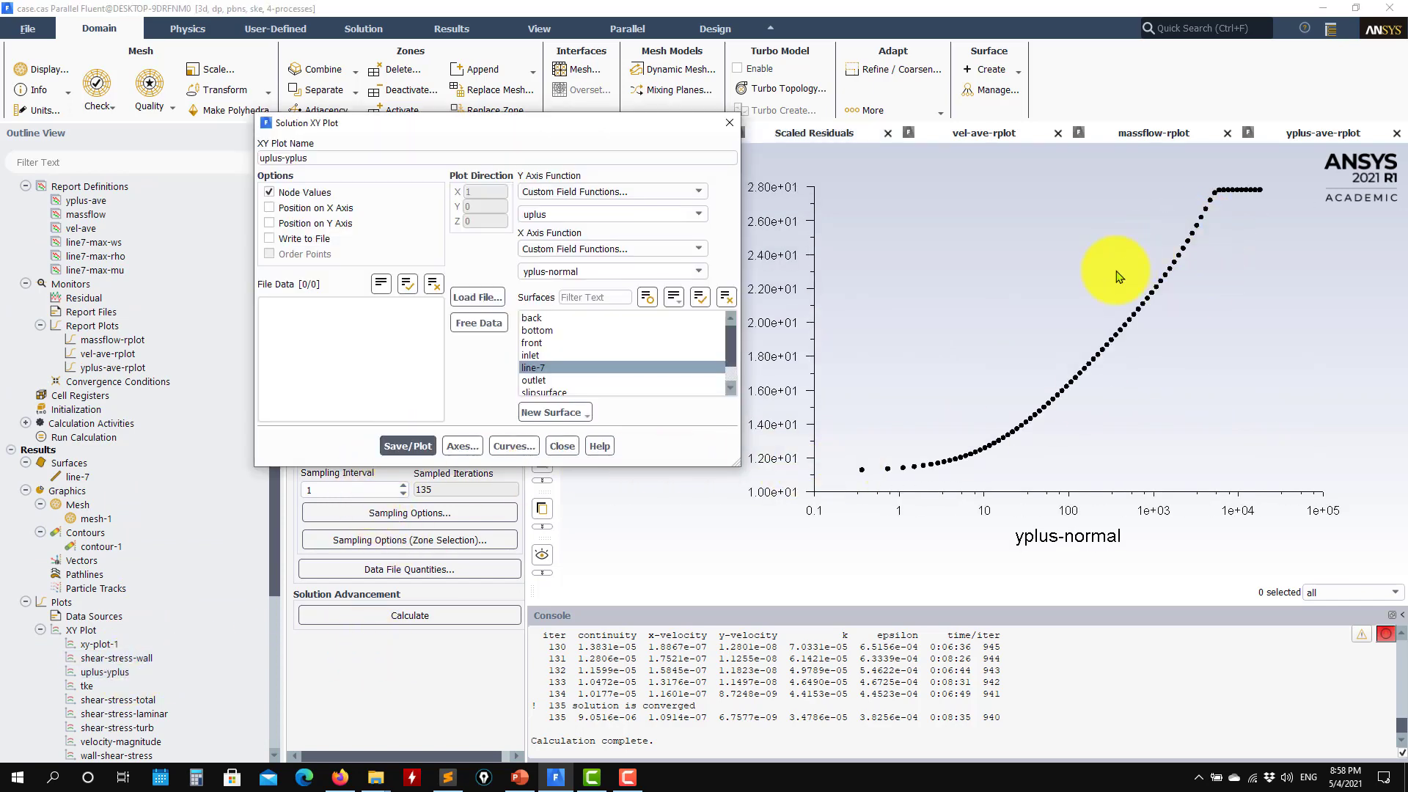
Load wall_law_spalding.txt and overlay the Spalding law curve on the u+ vs y+ plot
click(481, 300)
click(870, 418)
click(606, 435)
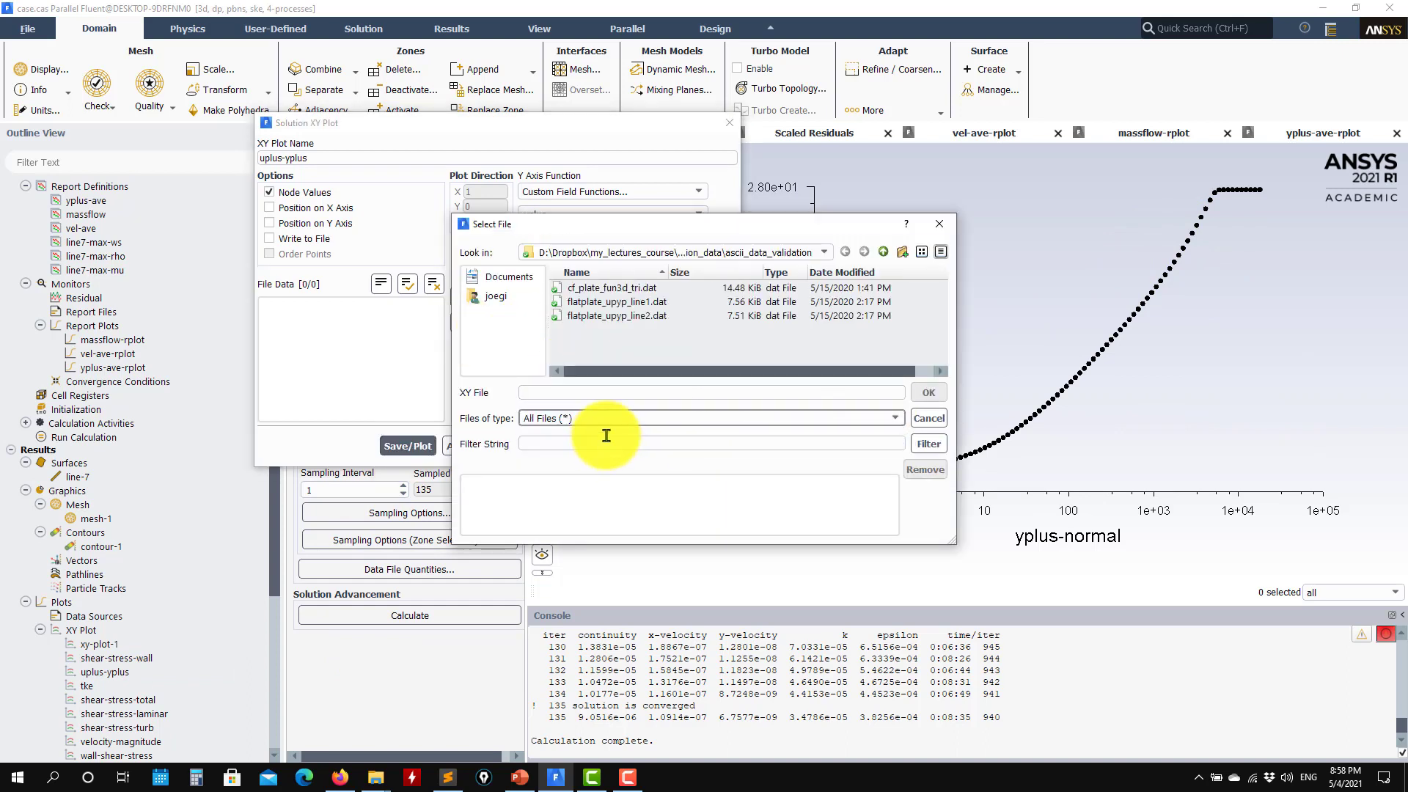
click(883, 252)
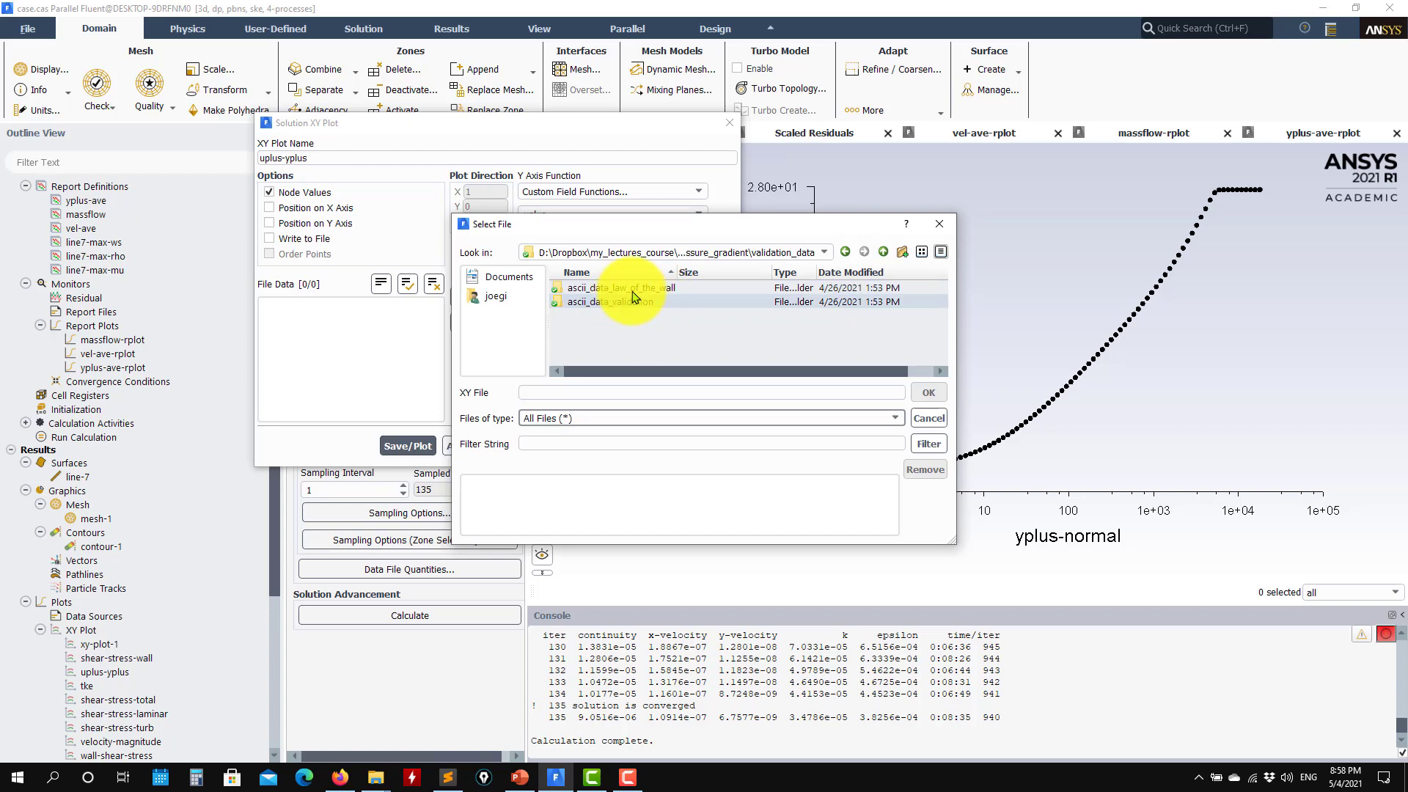
double_click(632, 292)
double_click(628, 301)
click(928, 398)
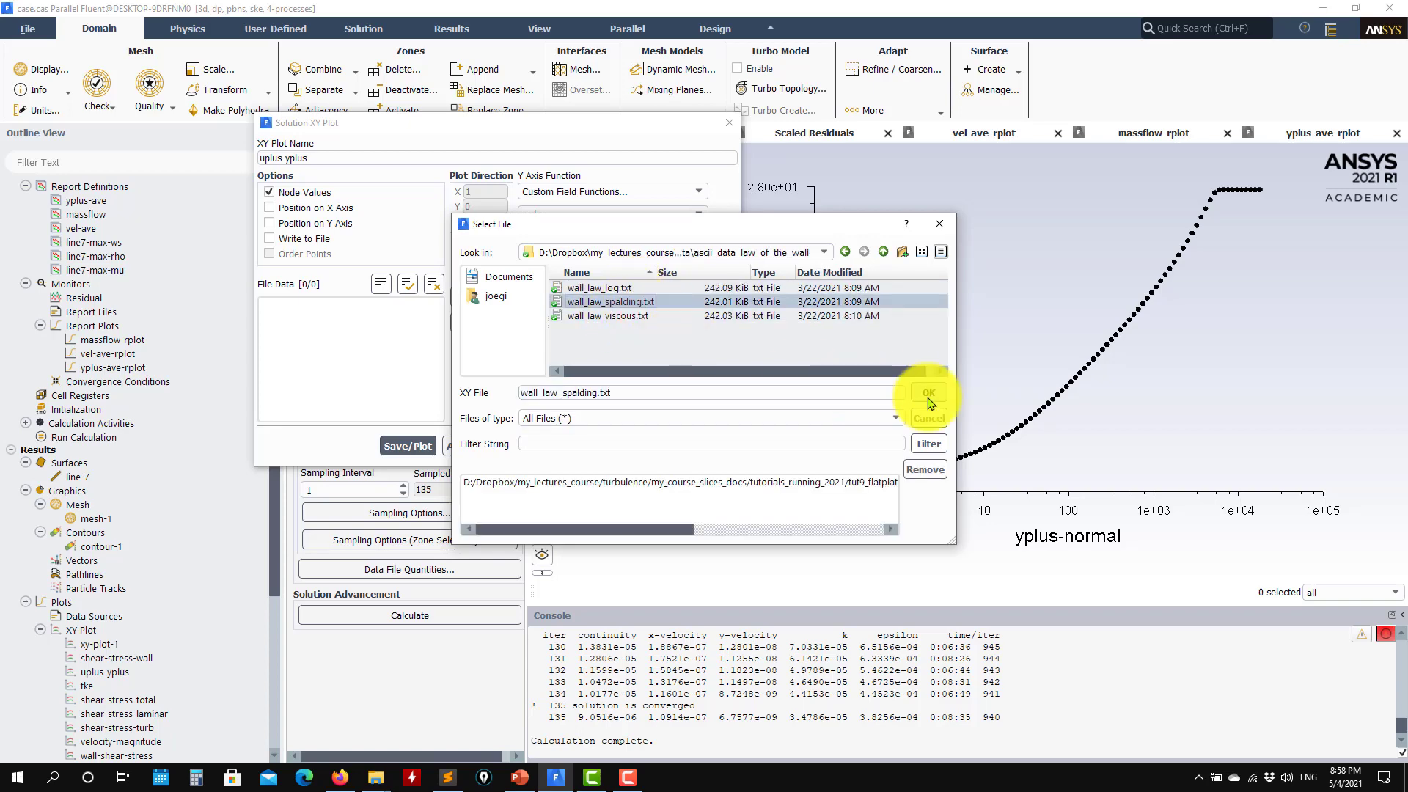
click(425, 445)
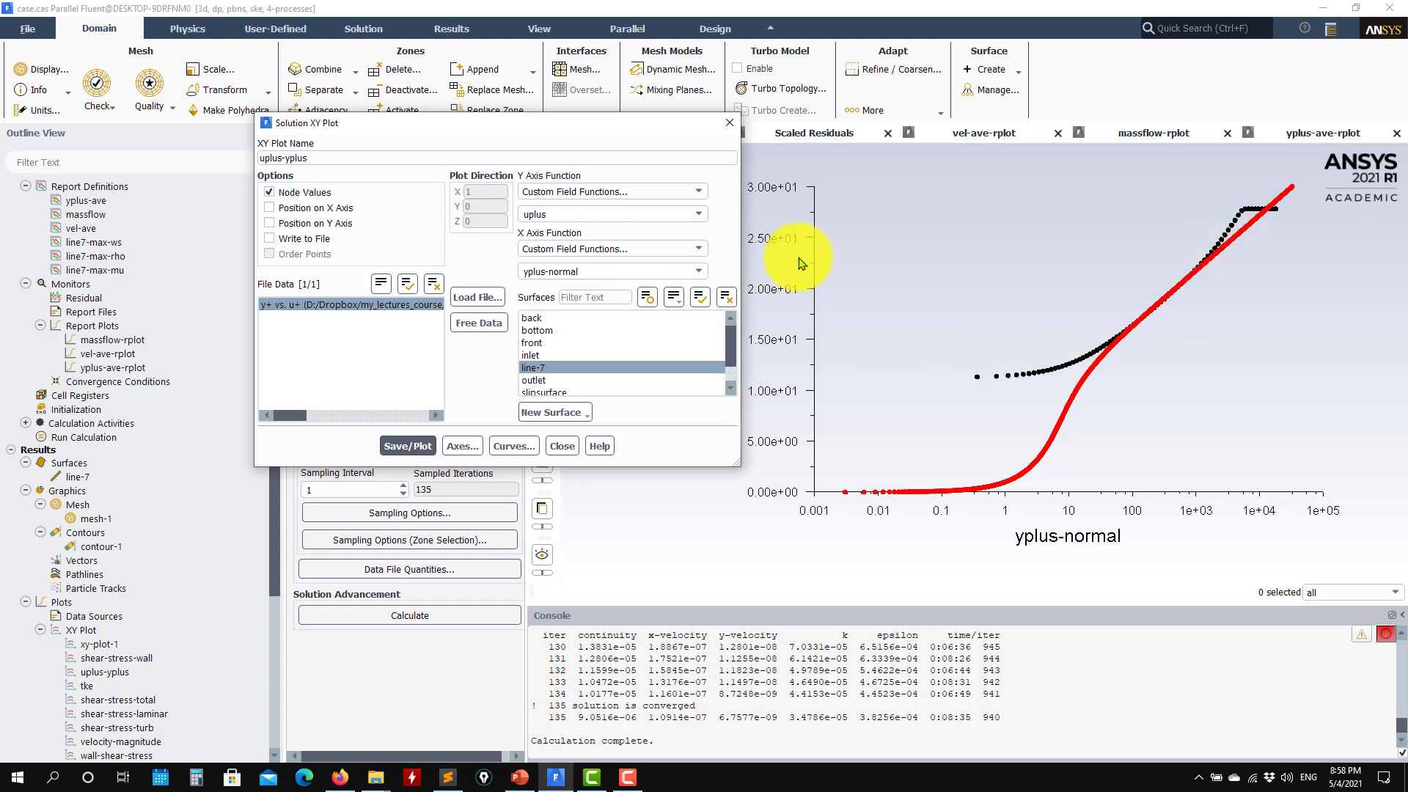
Close the XY plot and review the velocity average, mass flow and y+ average monitors
click(563, 447)
click(981, 133)
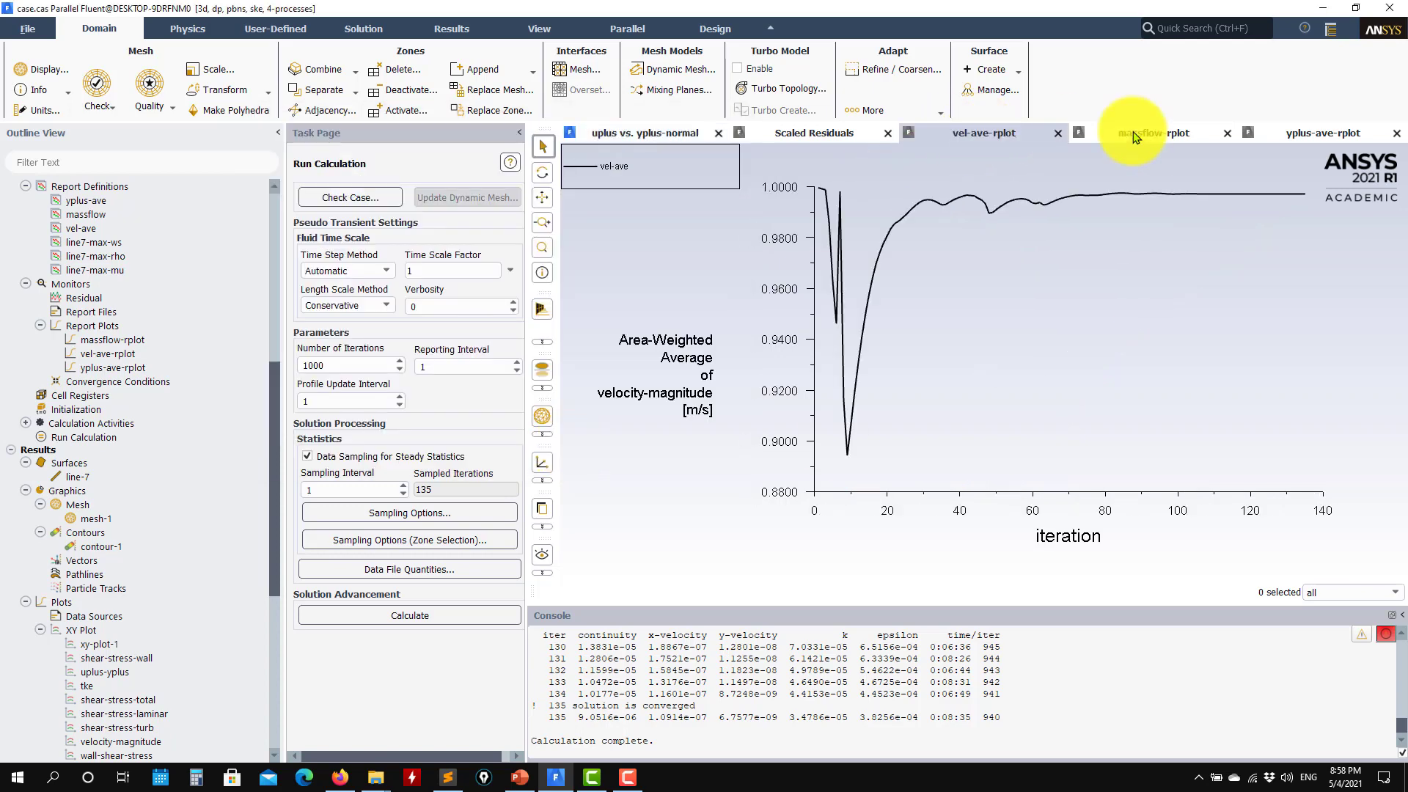
click(1154, 132)
click(1312, 134)
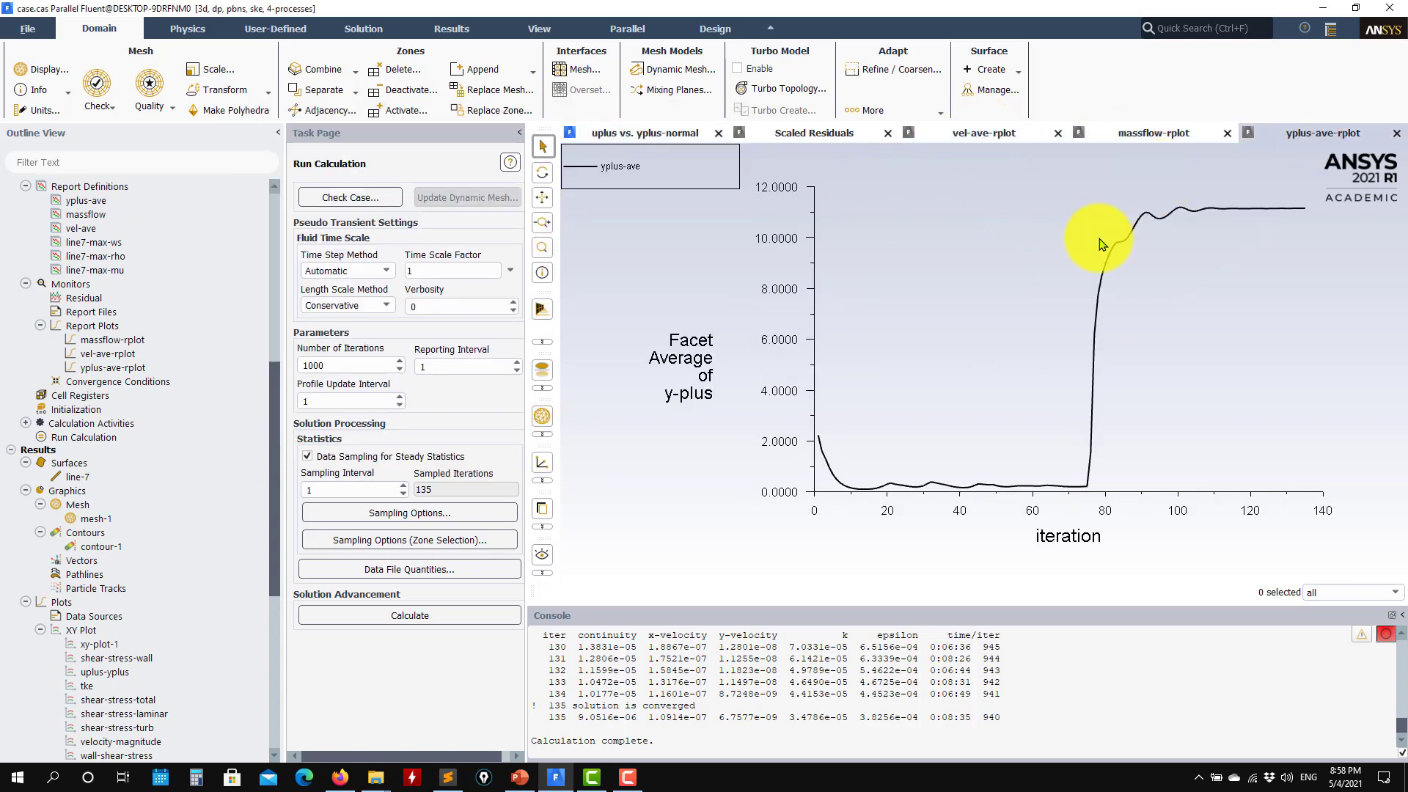
drag(278, 405, 276, 206)
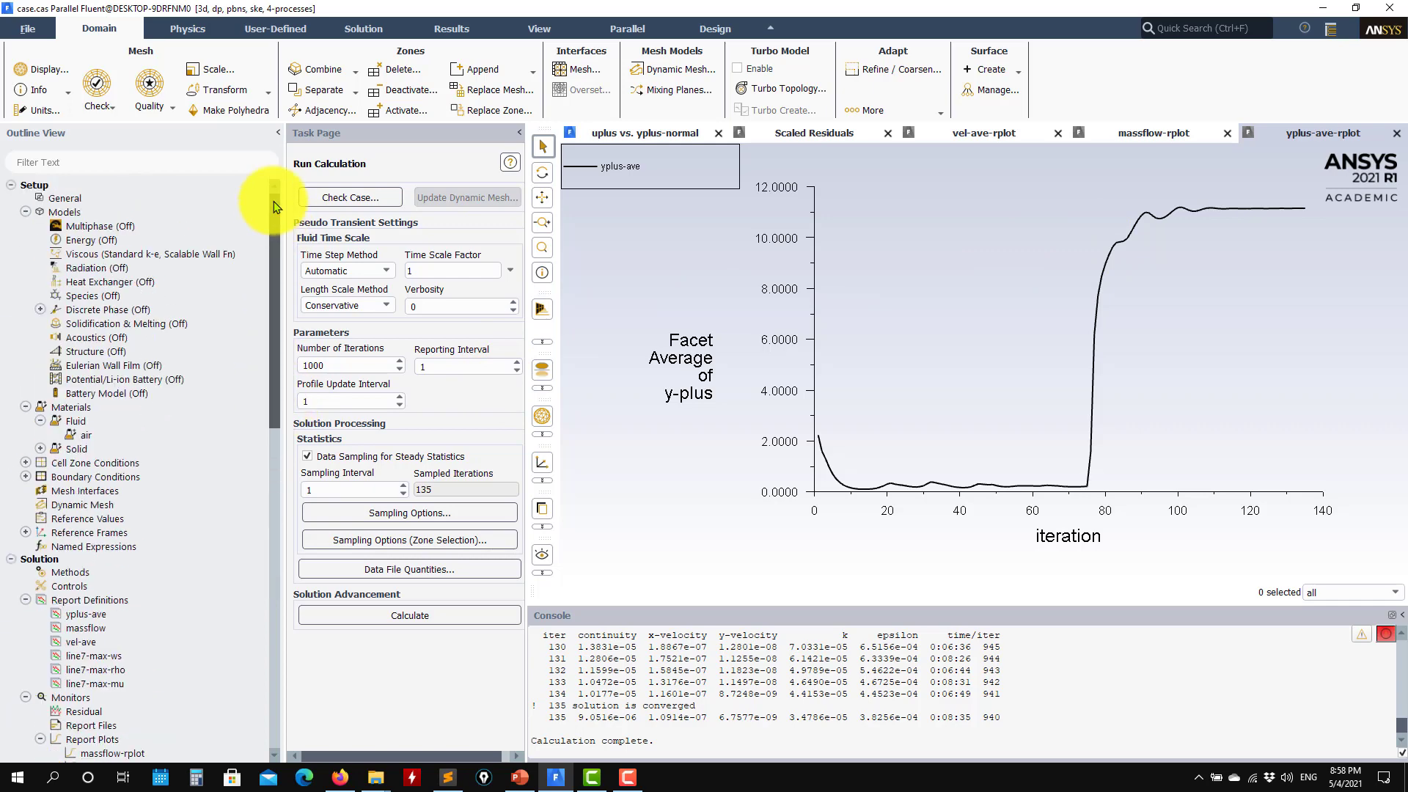
Switch k-epsilon to Enhanced Wall Treatment, rerun, and watch the monitors as average y+ drops
double_click(170, 256)
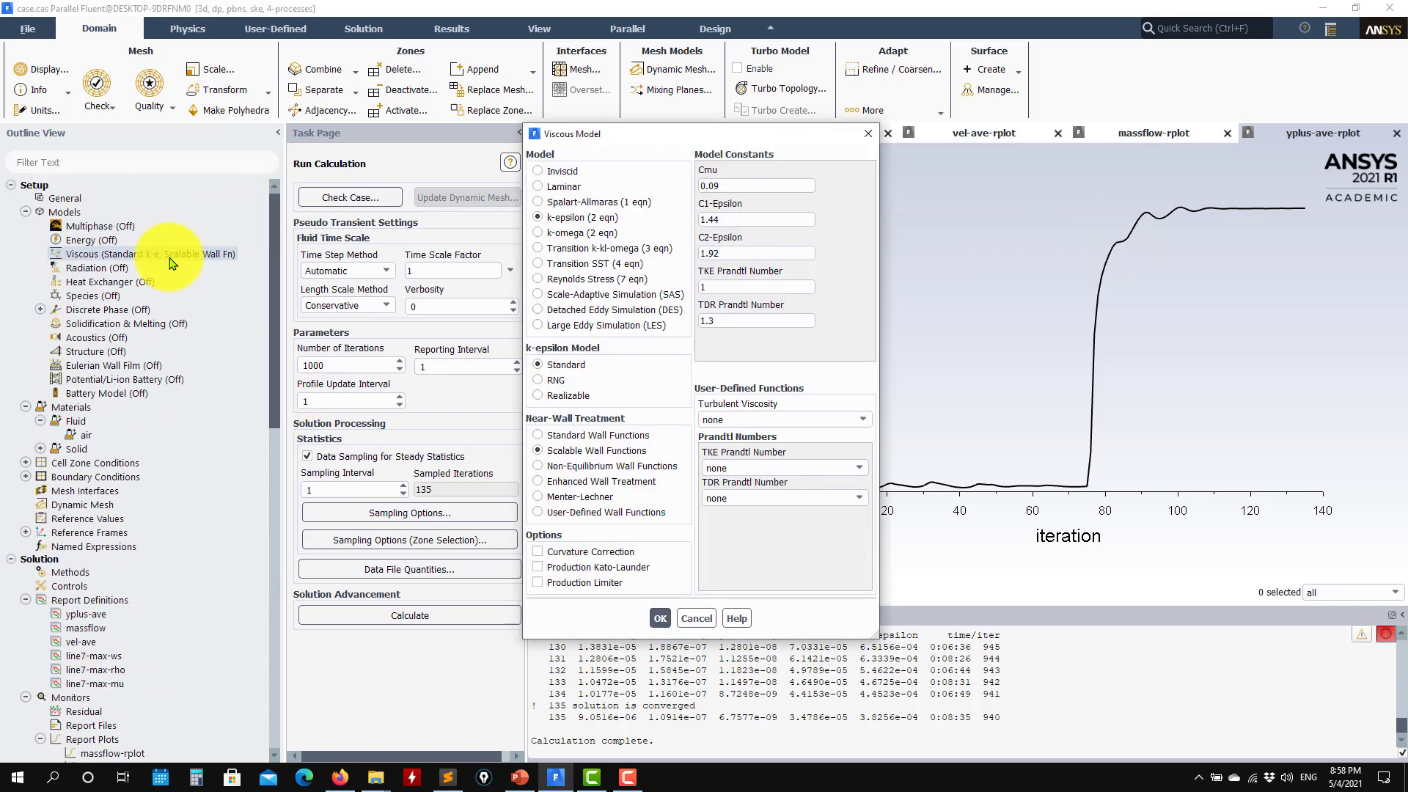
click(561, 486)
click(649, 741)
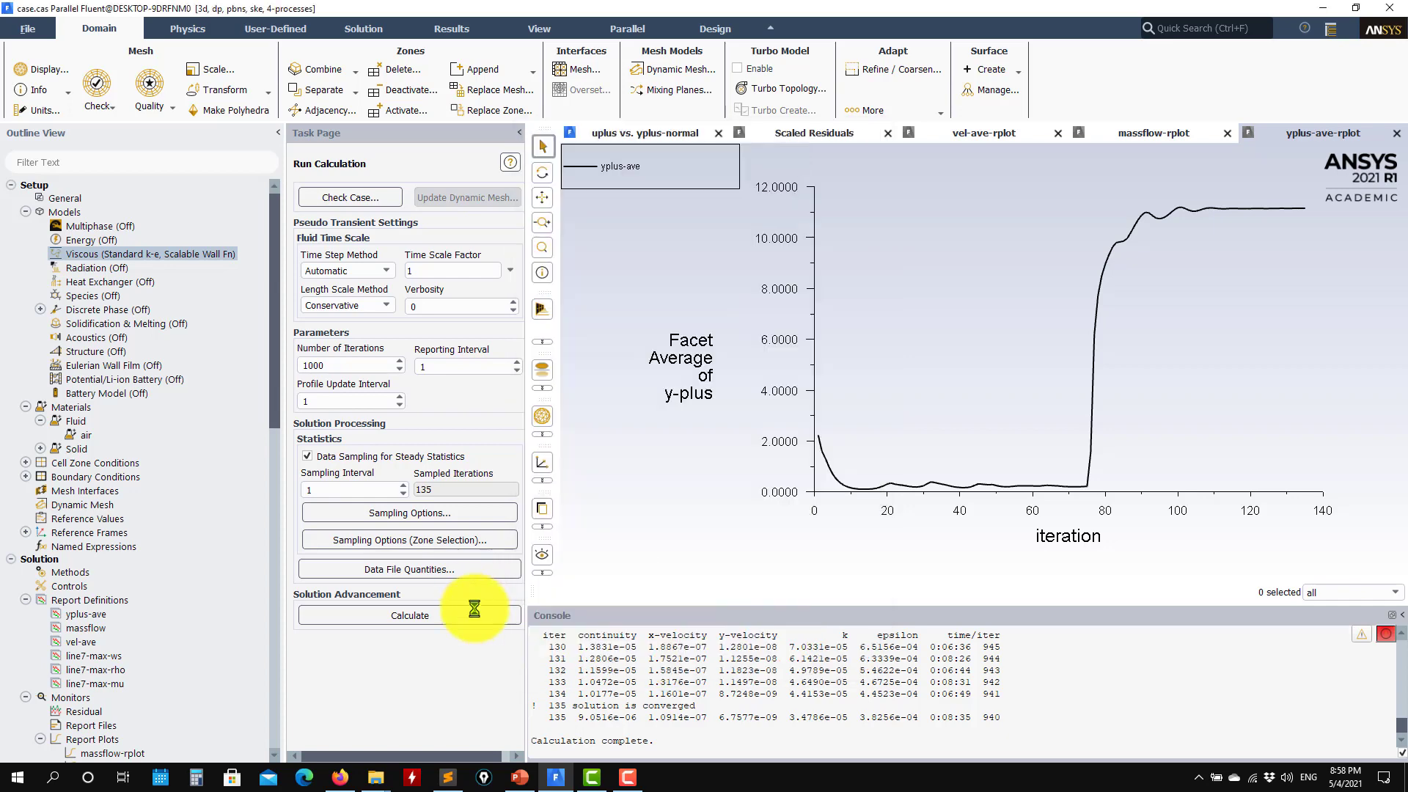
click(462, 620)
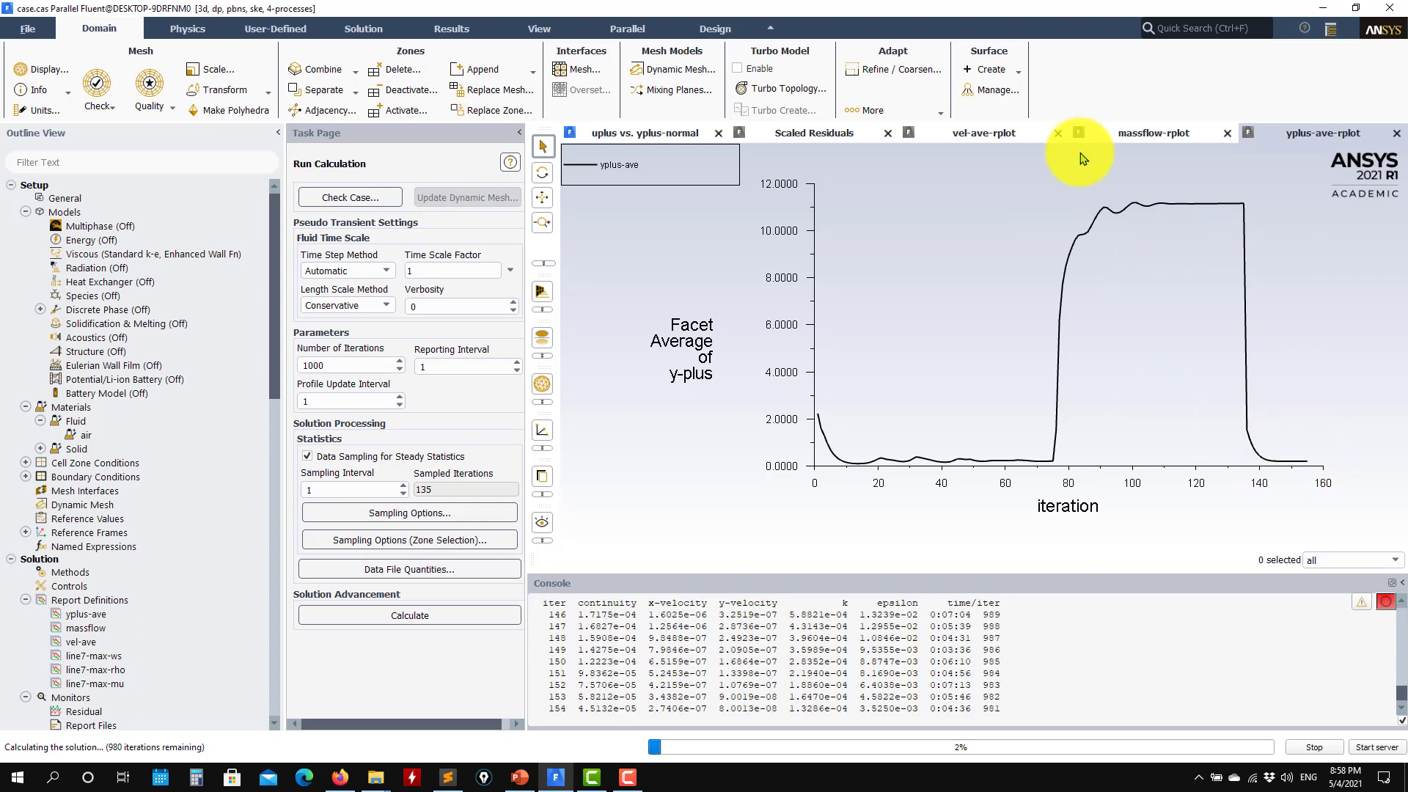
click(1149, 134)
click(1012, 133)
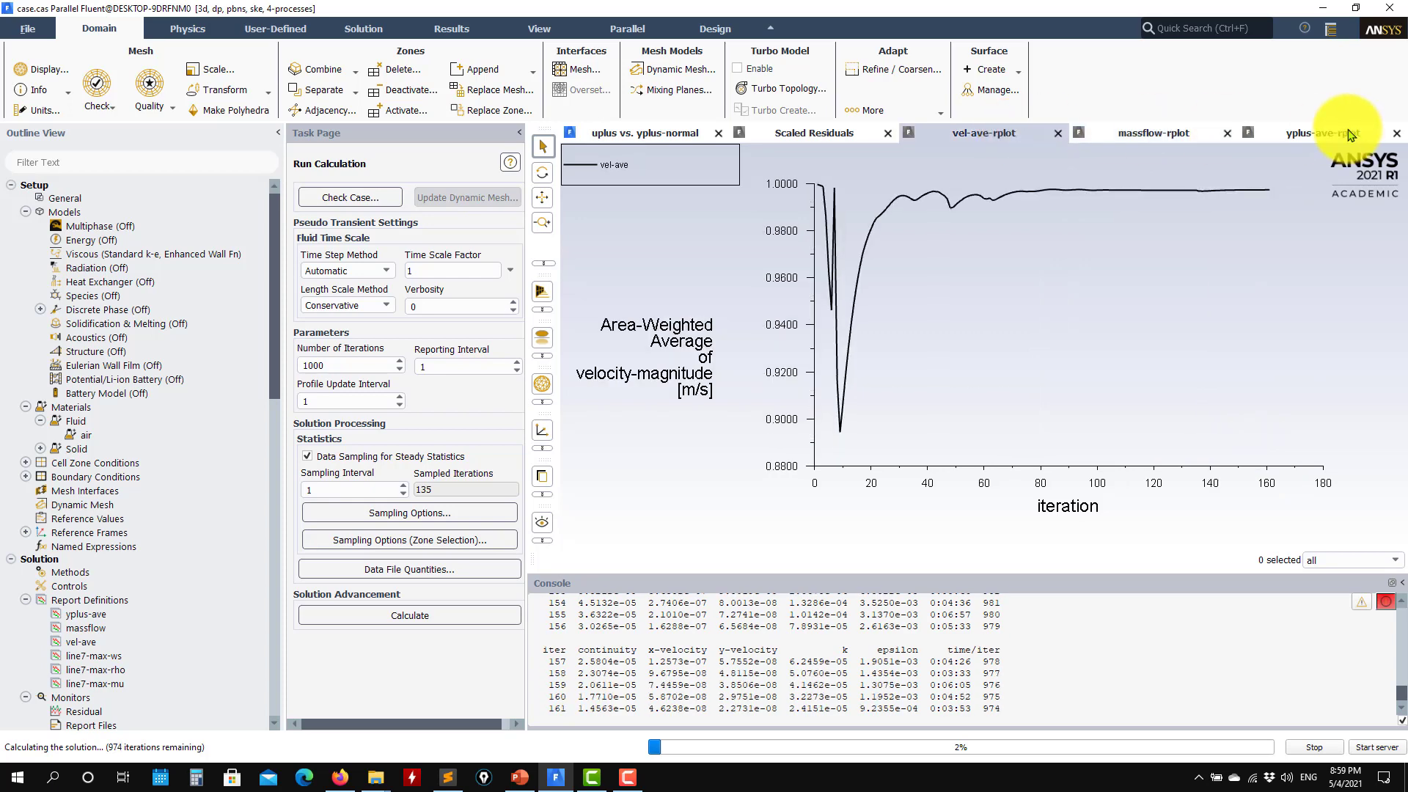
click(1324, 134)
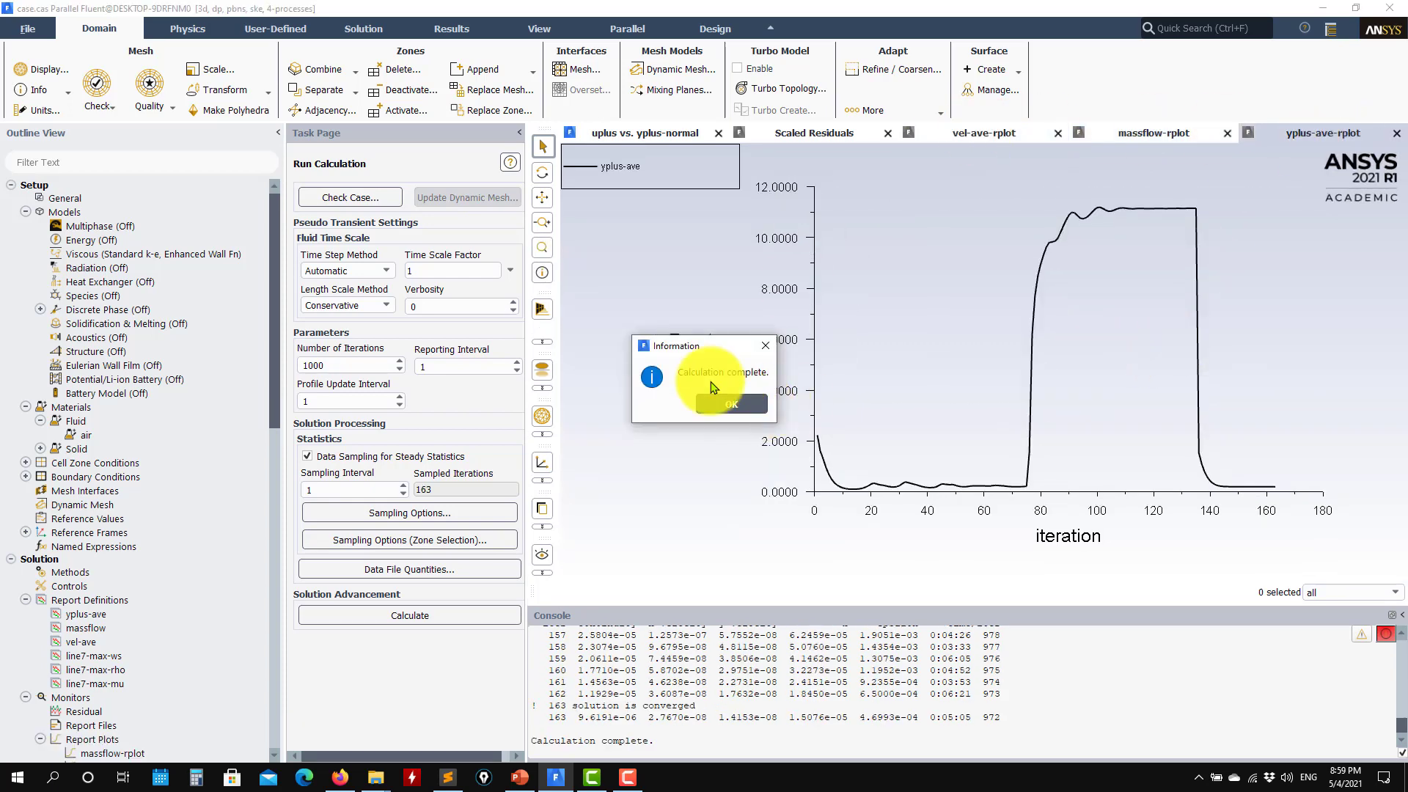
Dismiss the calculation-complete notice and replot the uplus-yplus plot for the new line-7 results
click(726, 405)
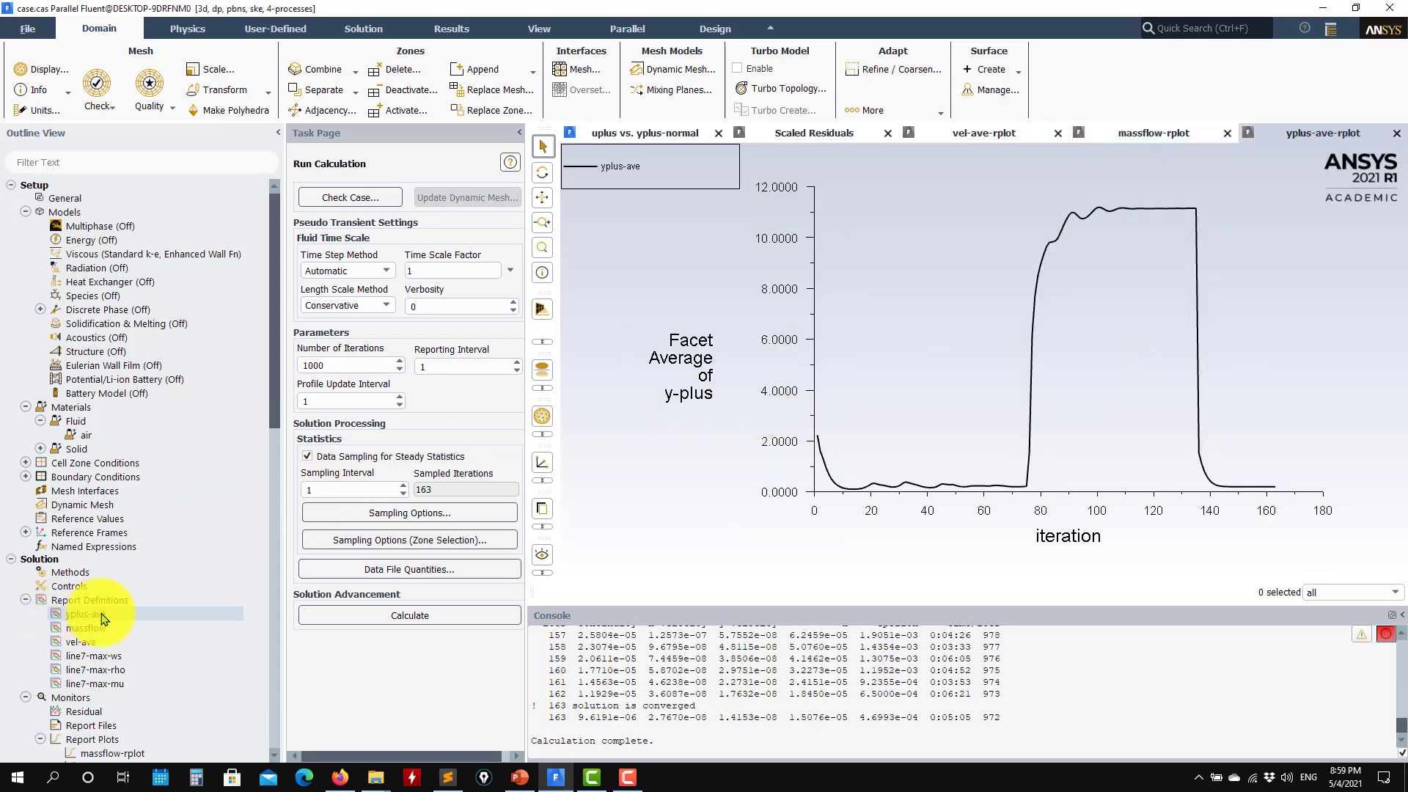
scroll(111, 531, down, 4)
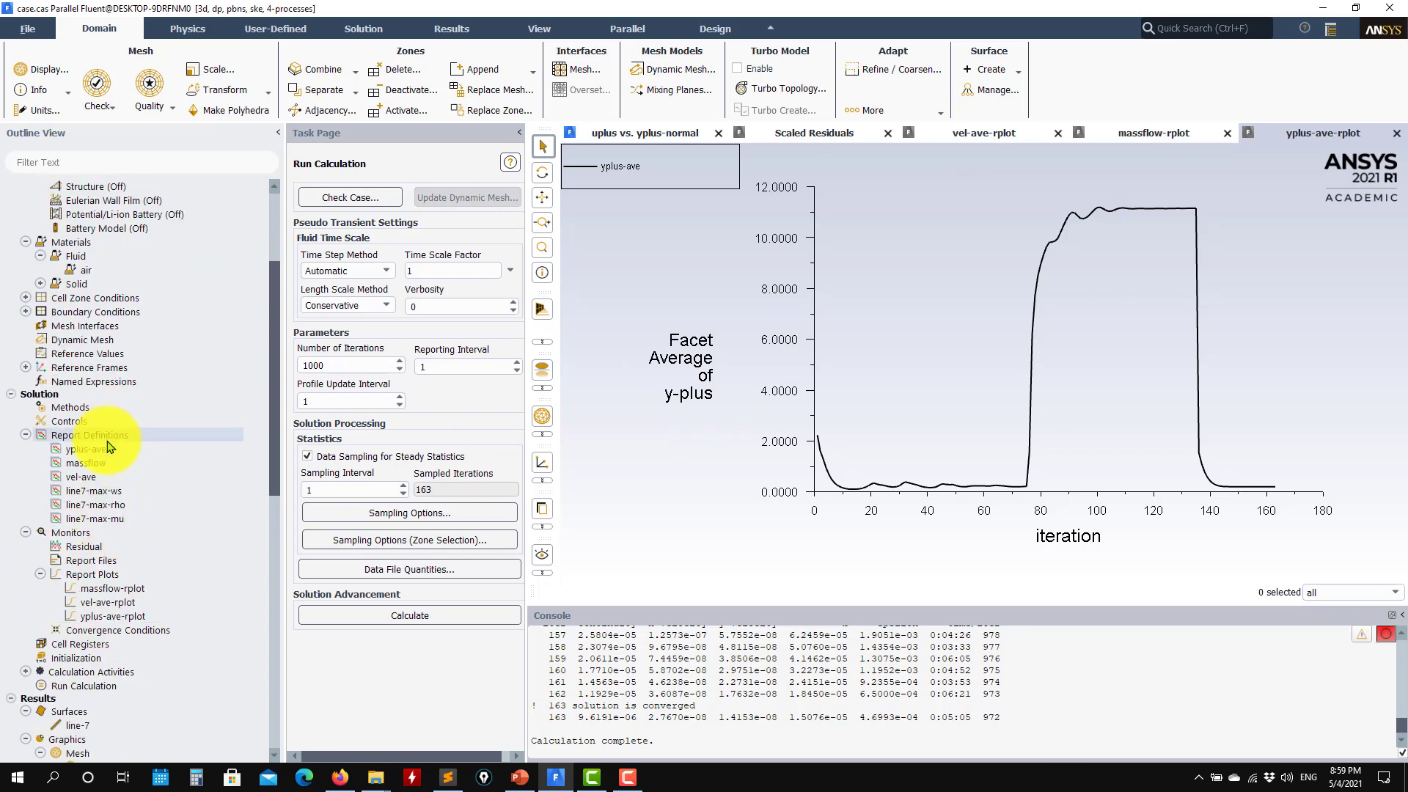
scroll(108, 523, down, 5)
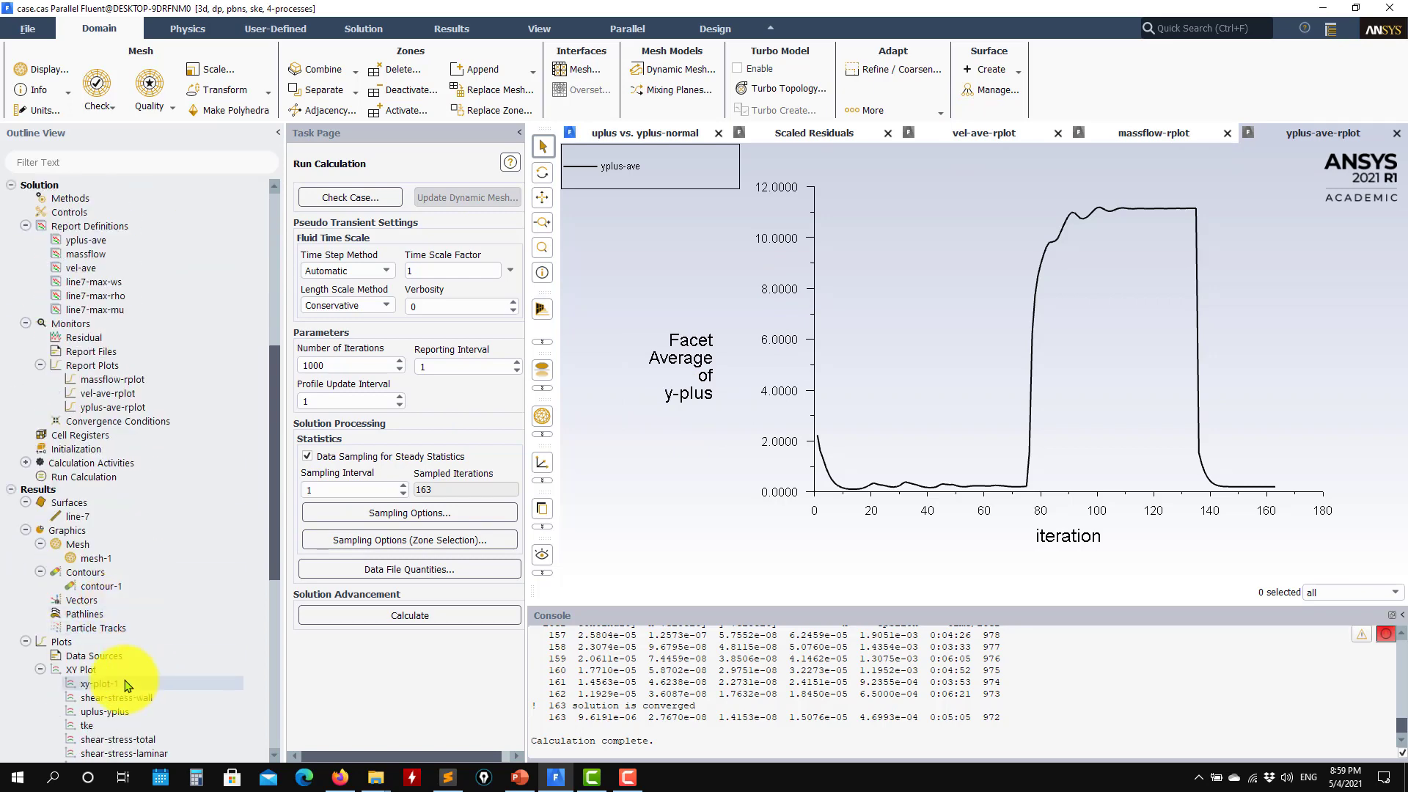
scroll(128, 678, down, 2)
double_click(134, 635)
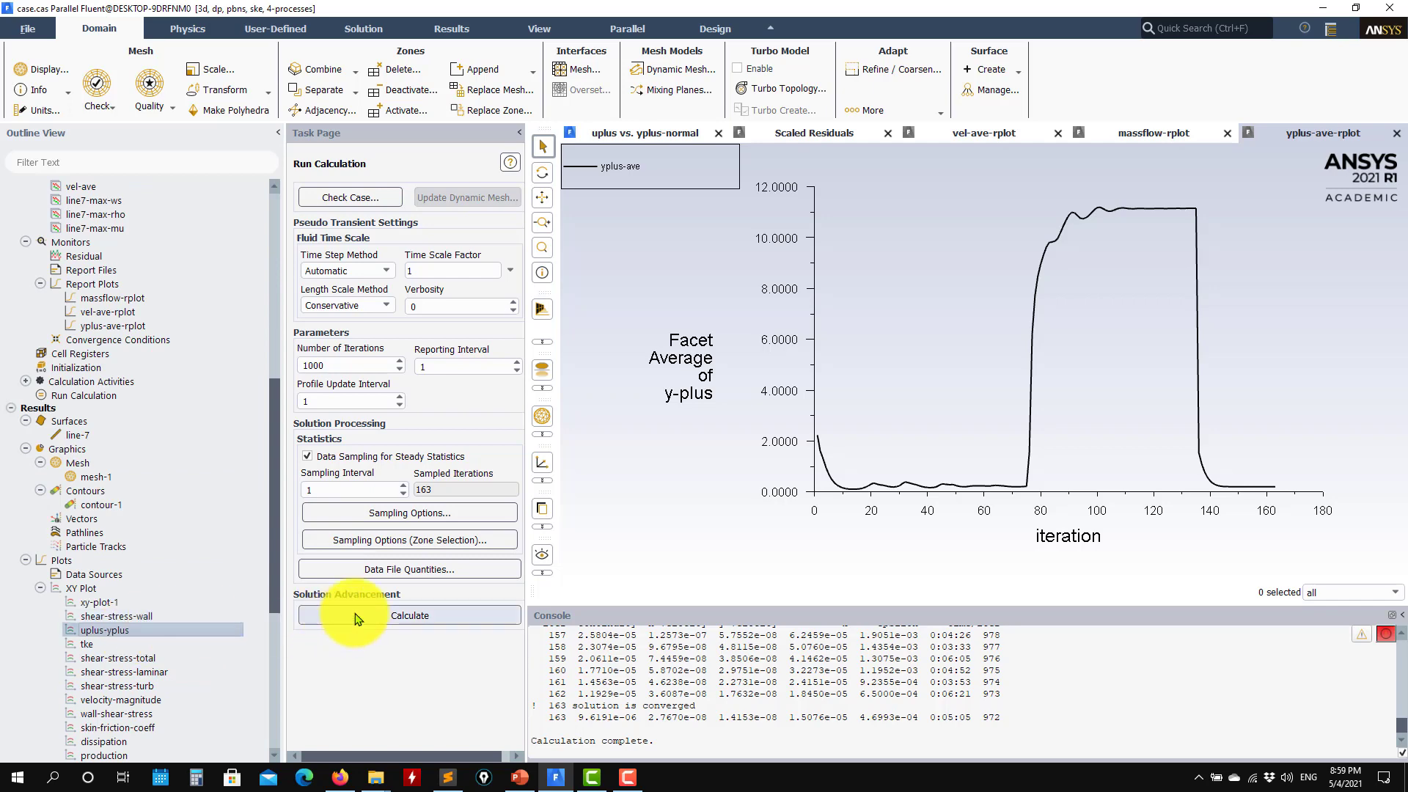
click(407, 446)
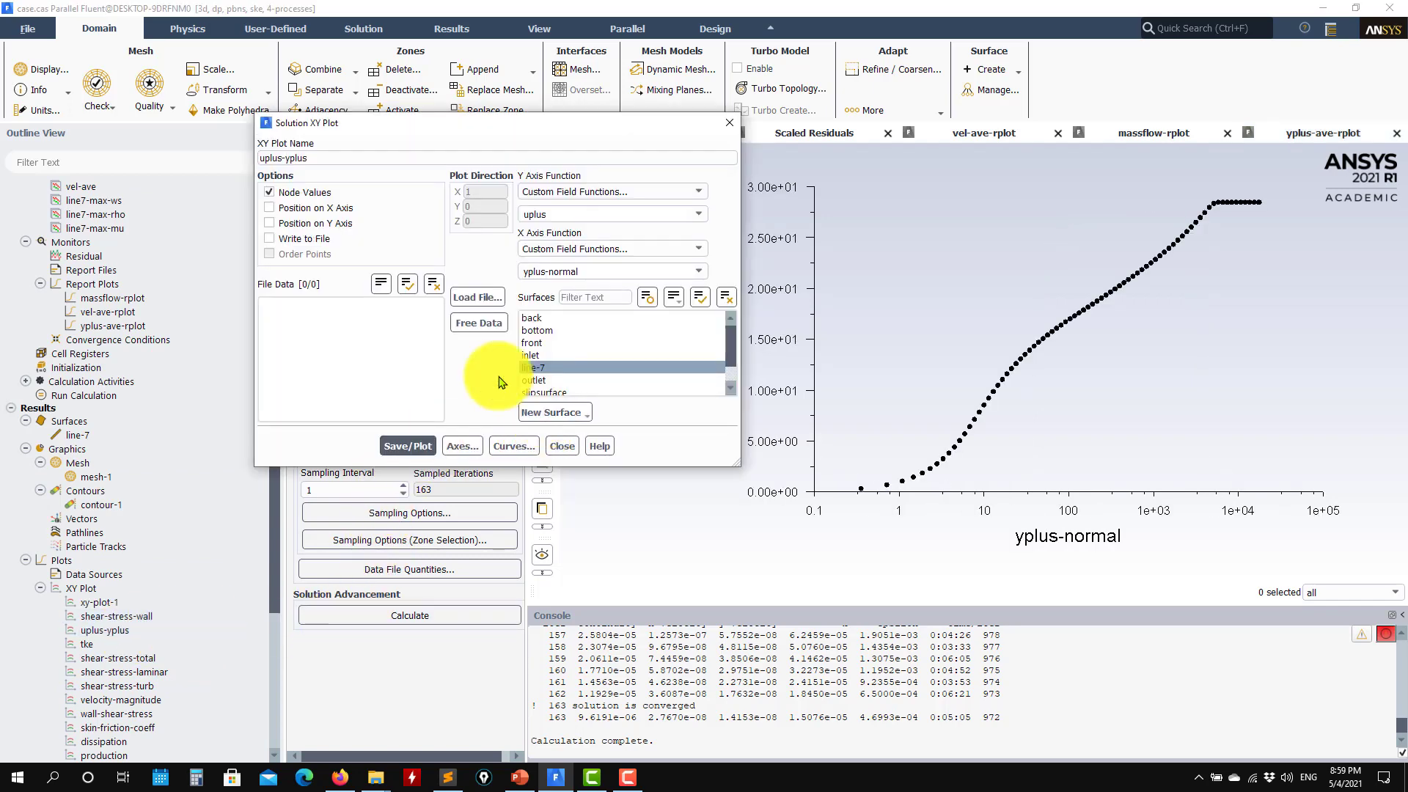
Load wall_law_spalding.txt using the All Files filter and replot it against the line-7 u+ data
click(478, 297)
click(869, 420)
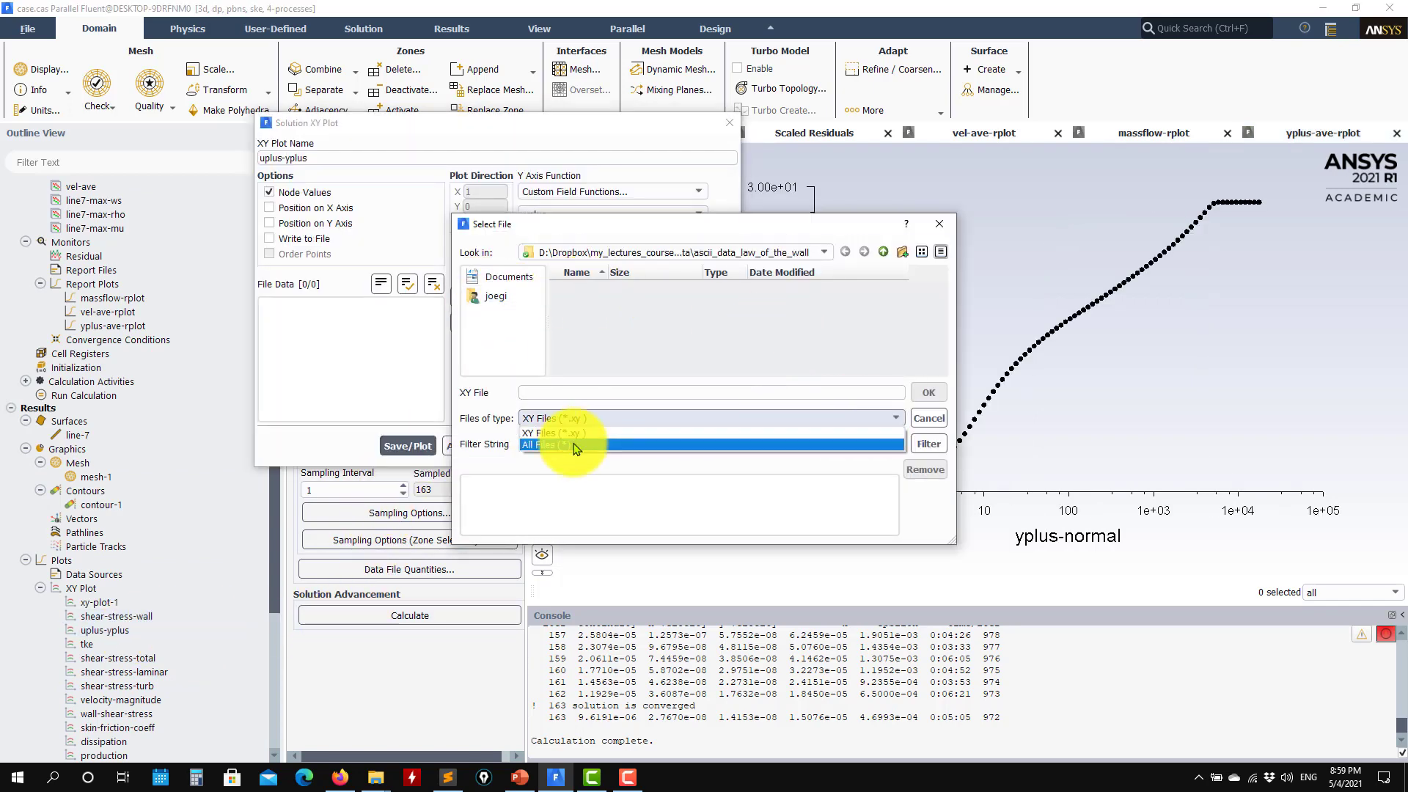
click(575, 440)
click(641, 302)
click(927, 393)
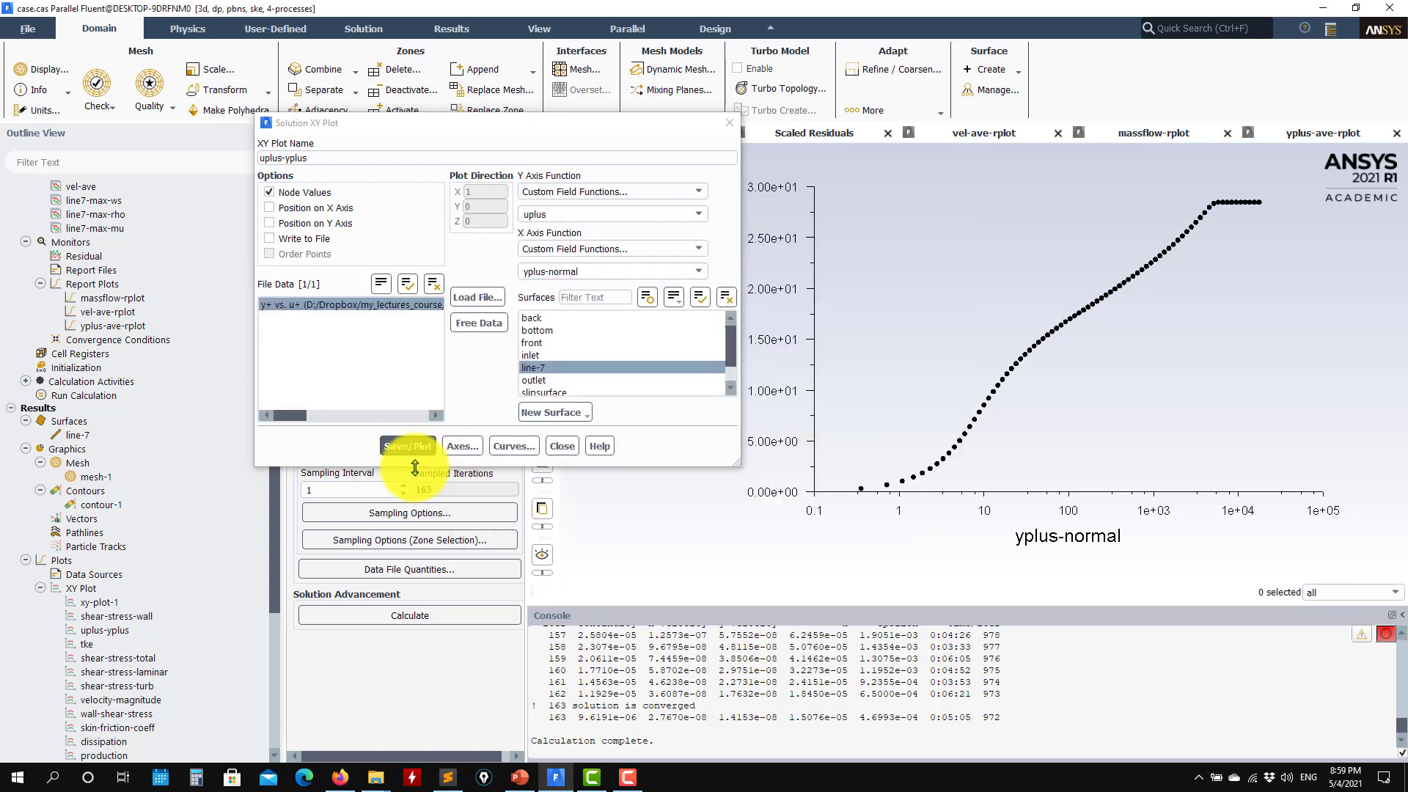
click(408, 446)
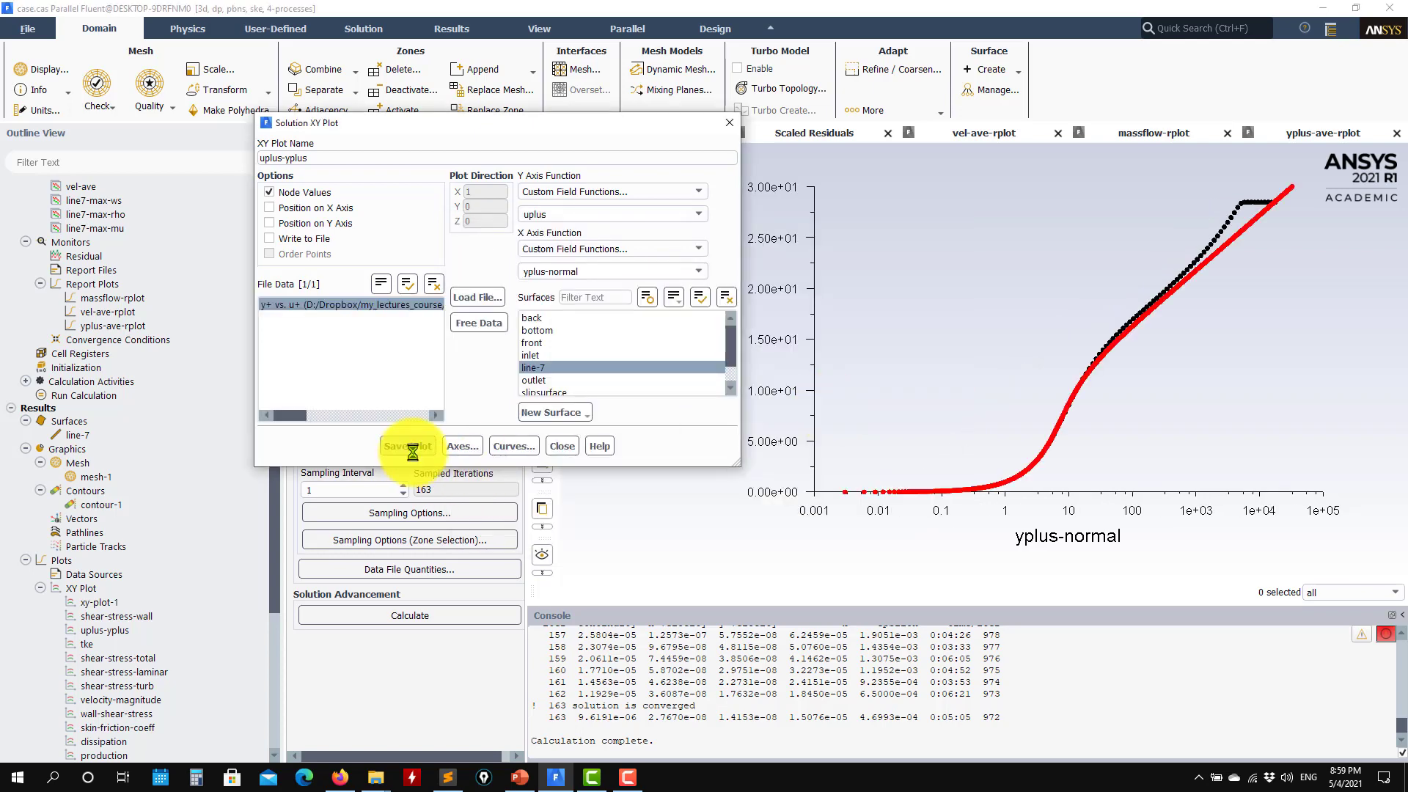
click(571, 447)
scroll(275, 433, up, 10)
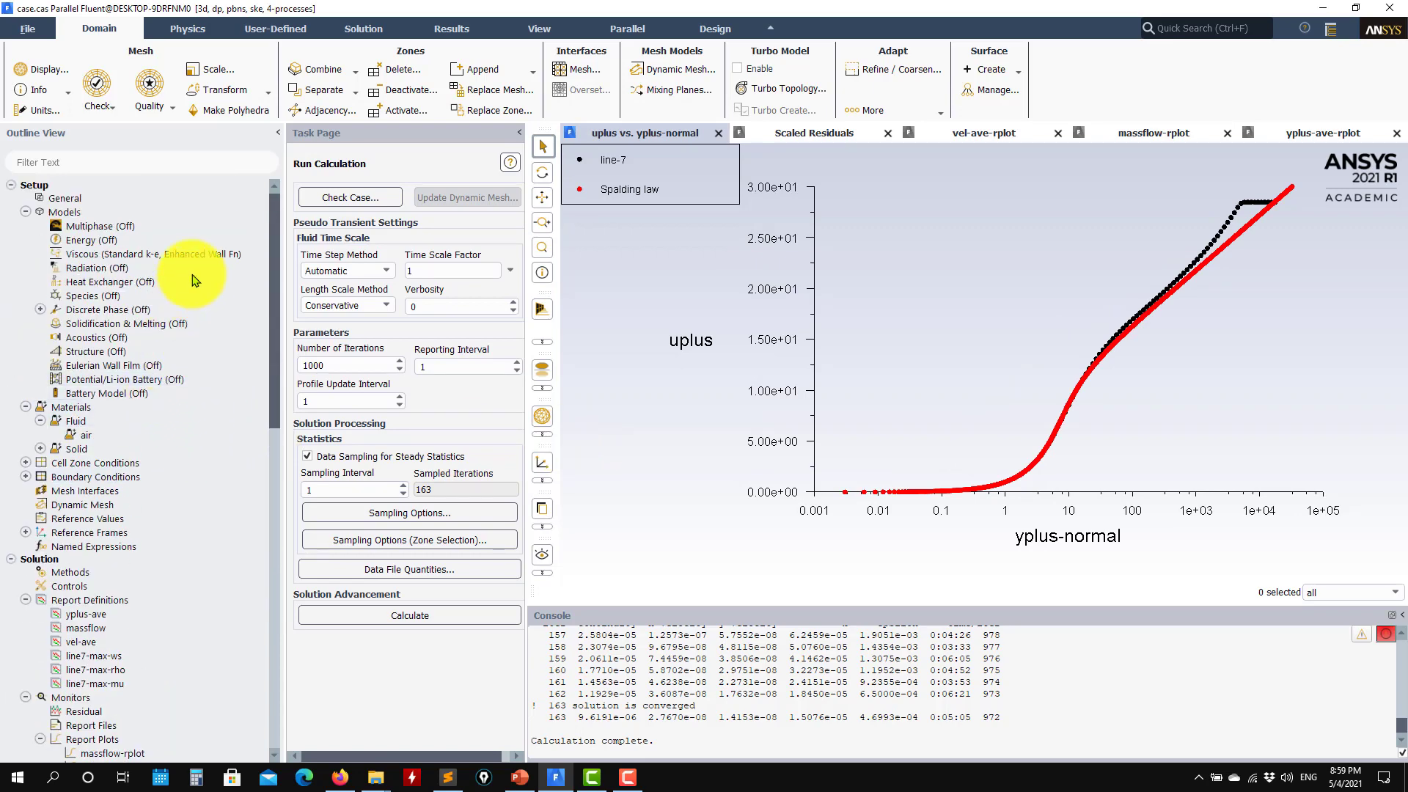
In the Viscous Model settings, choose k-omega (2 eqn) with the SST variant
double_click(198, 254)
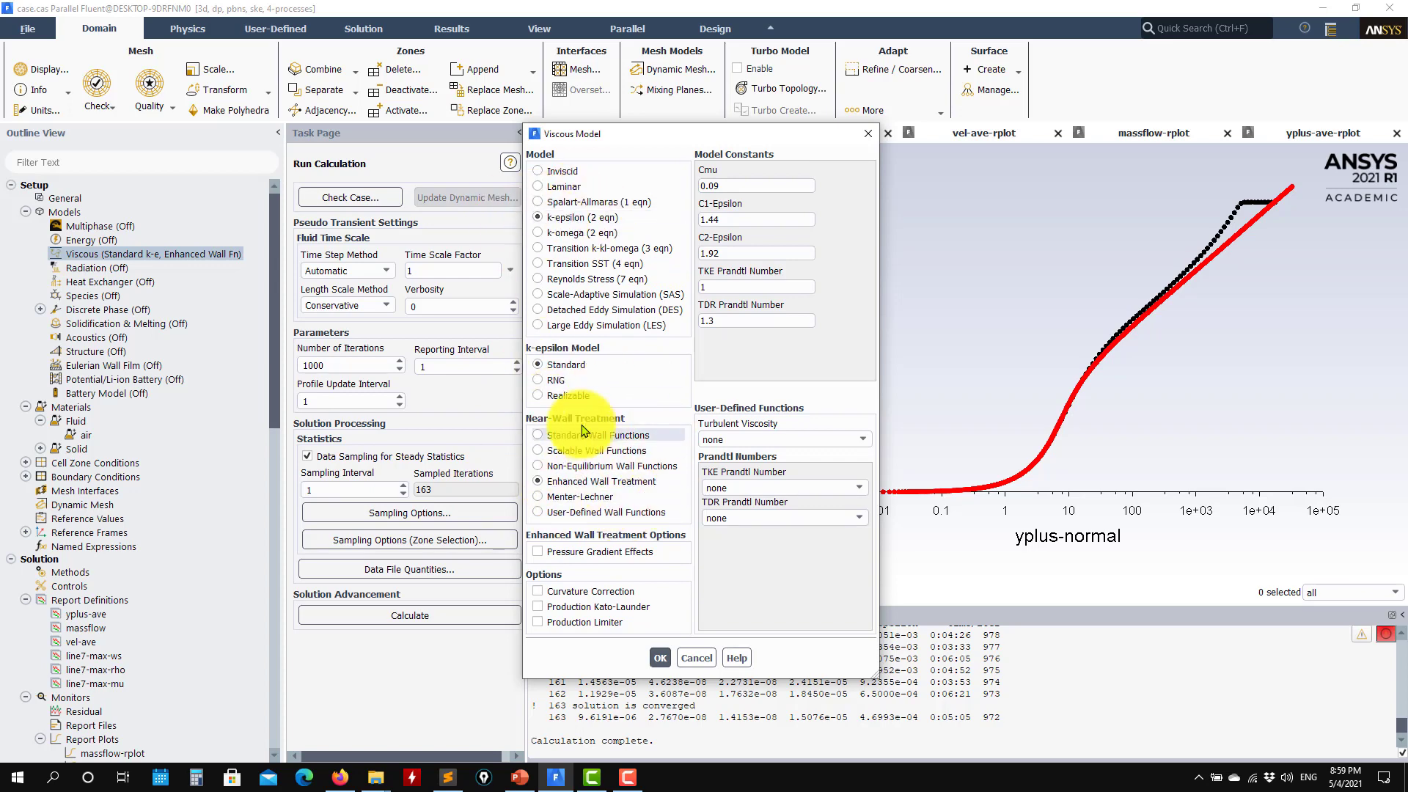
click(570, 236)
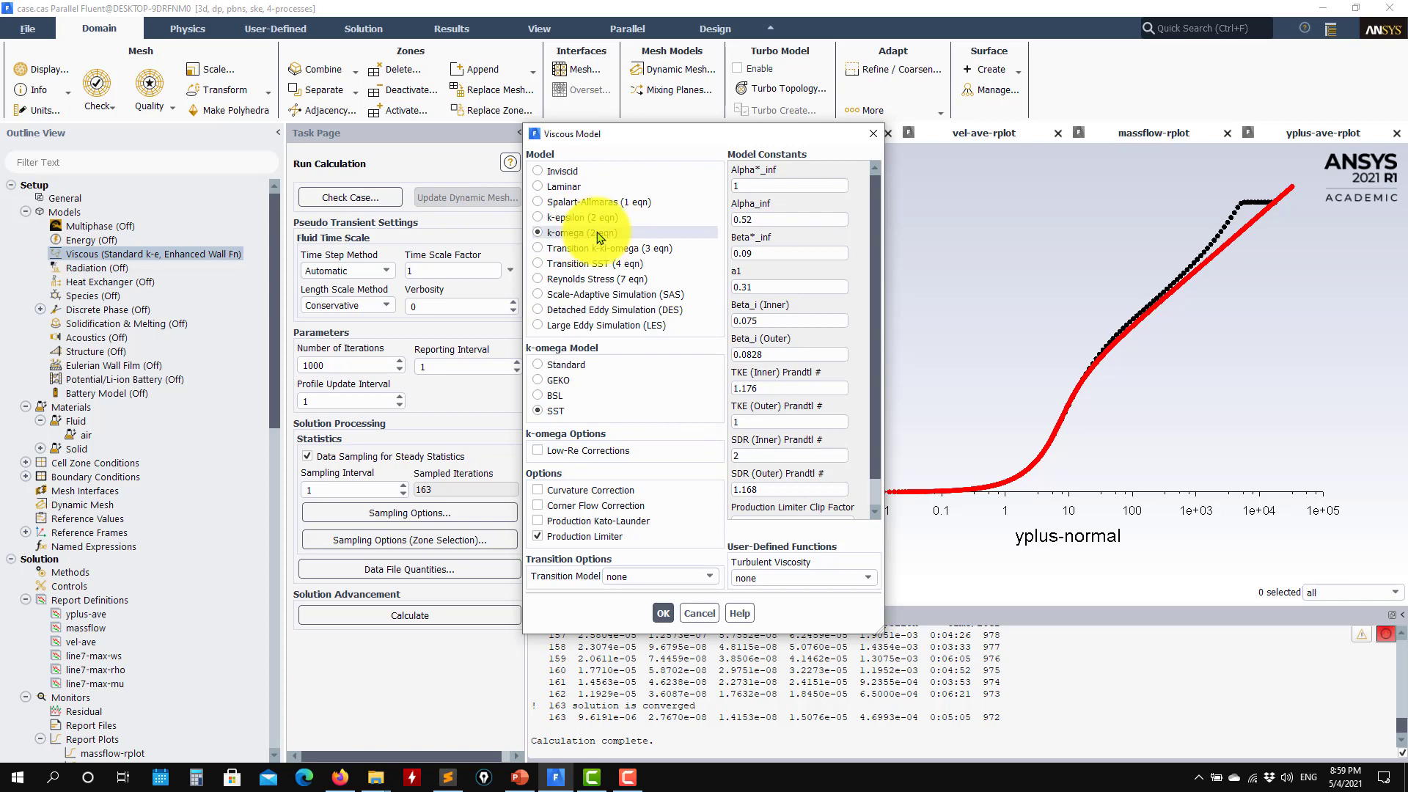
Discard the k-omega change and set the pressure-velocity coupling scheme to SIMPLE
click(704, 623)
scroll(88, 528, down, 3)
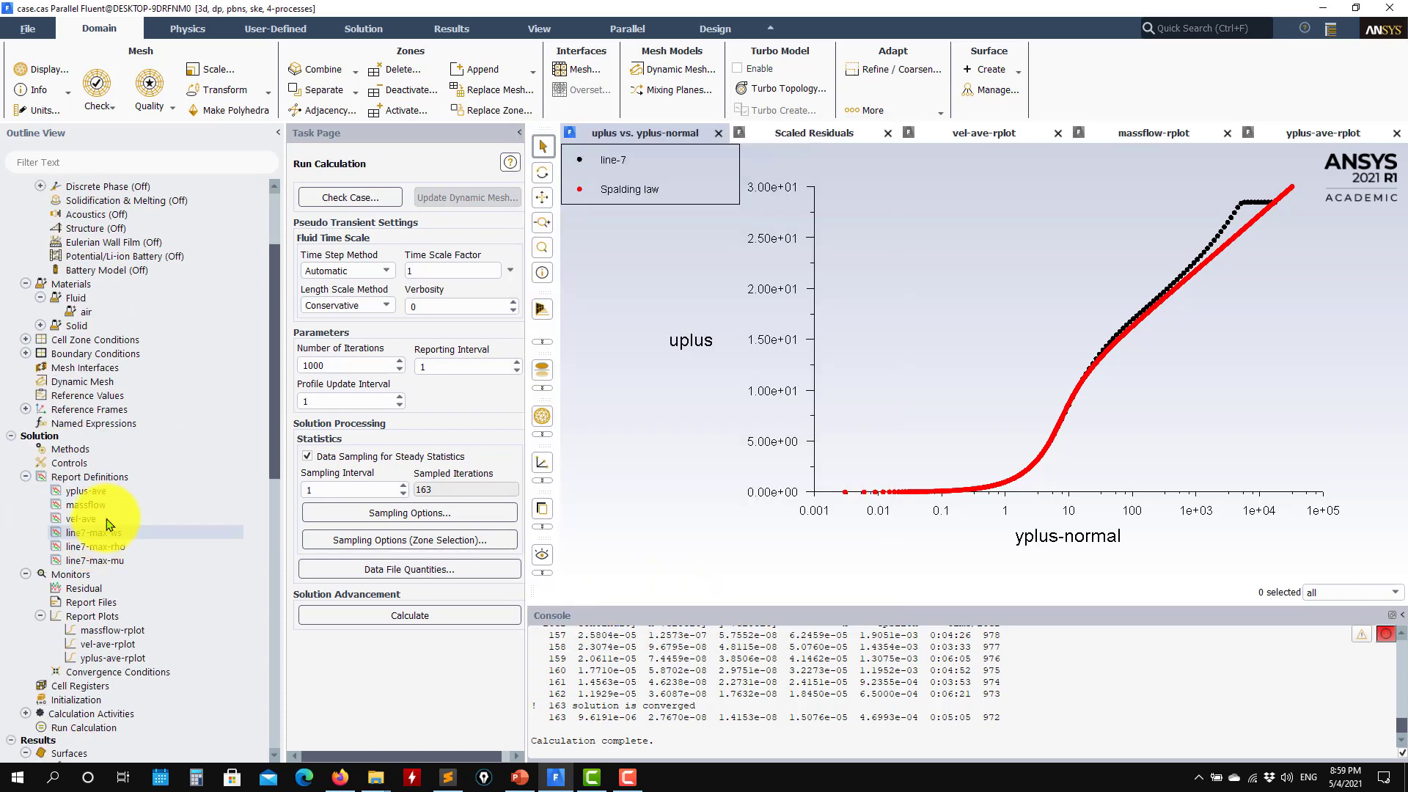
click(95, 452)
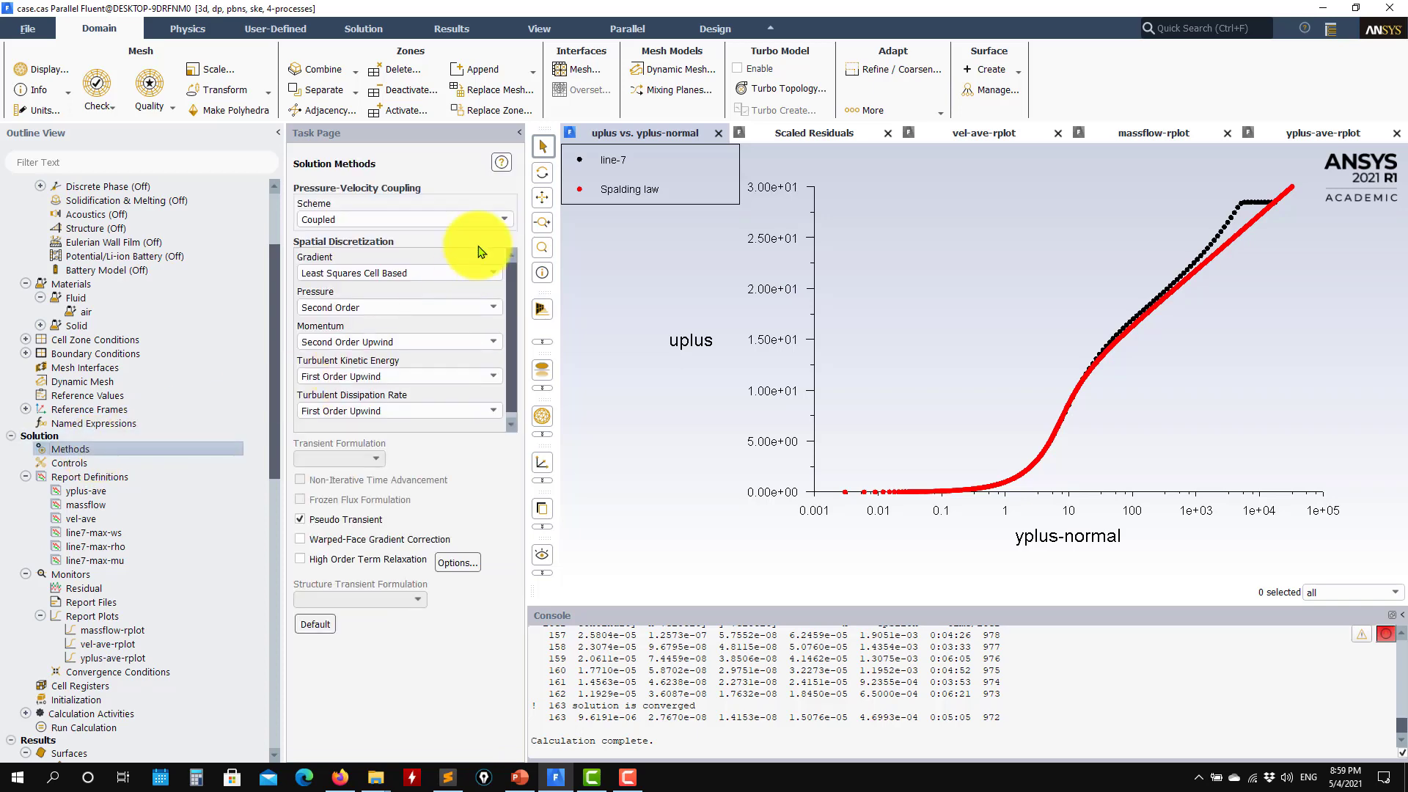
click(489, 221)
click(424, 234)
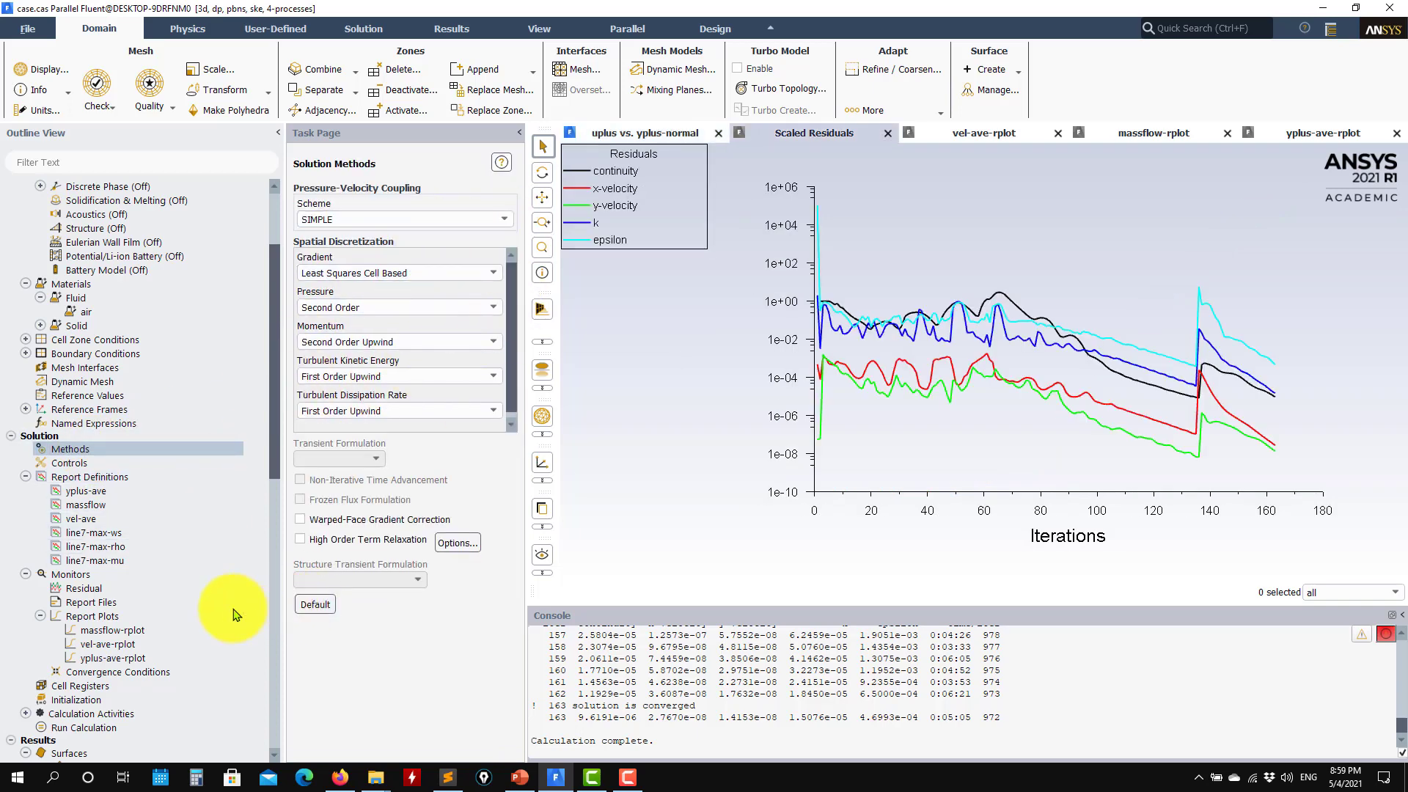
Re-initialize the solution, confirming the reset of the current data
click(81, 700)
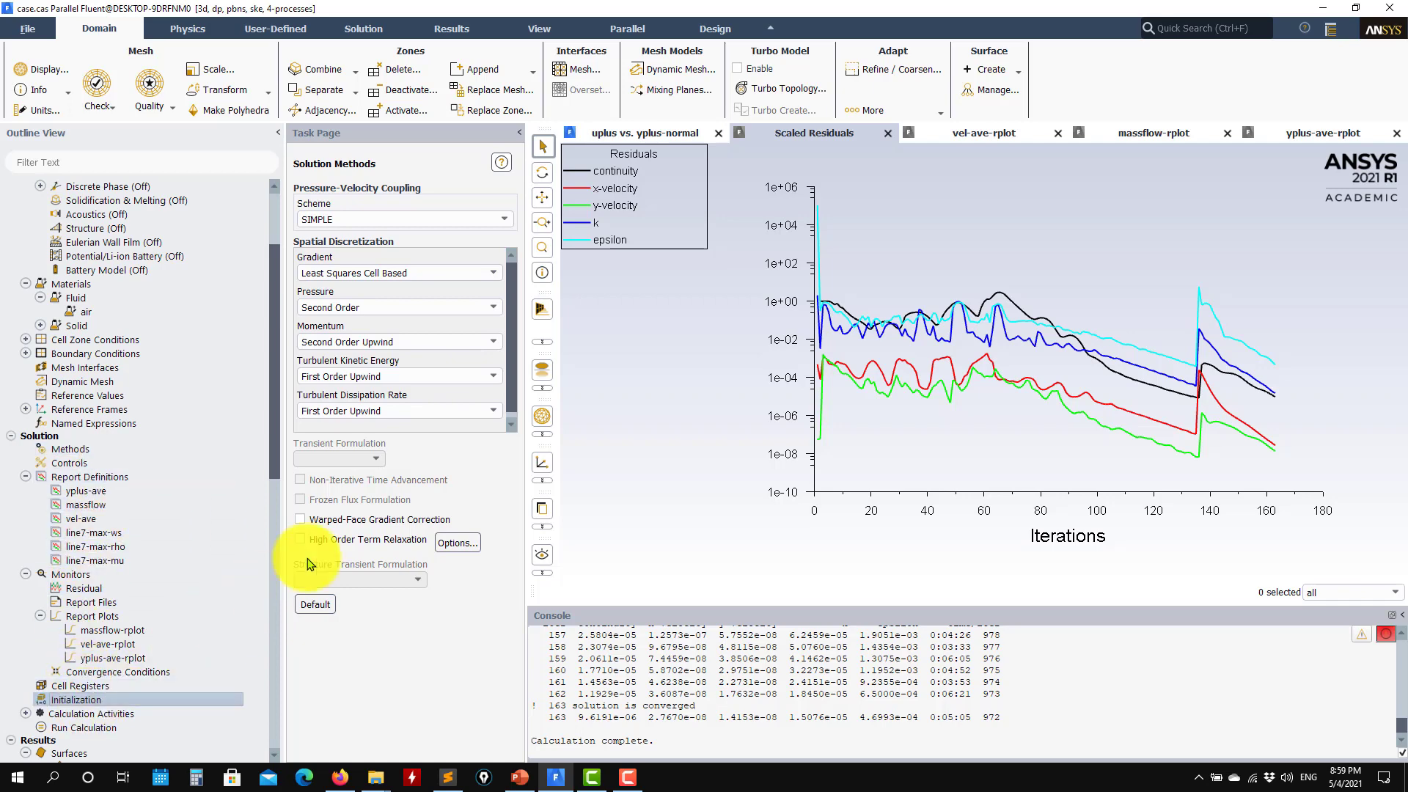
click(315, 549)
click(759, 401)
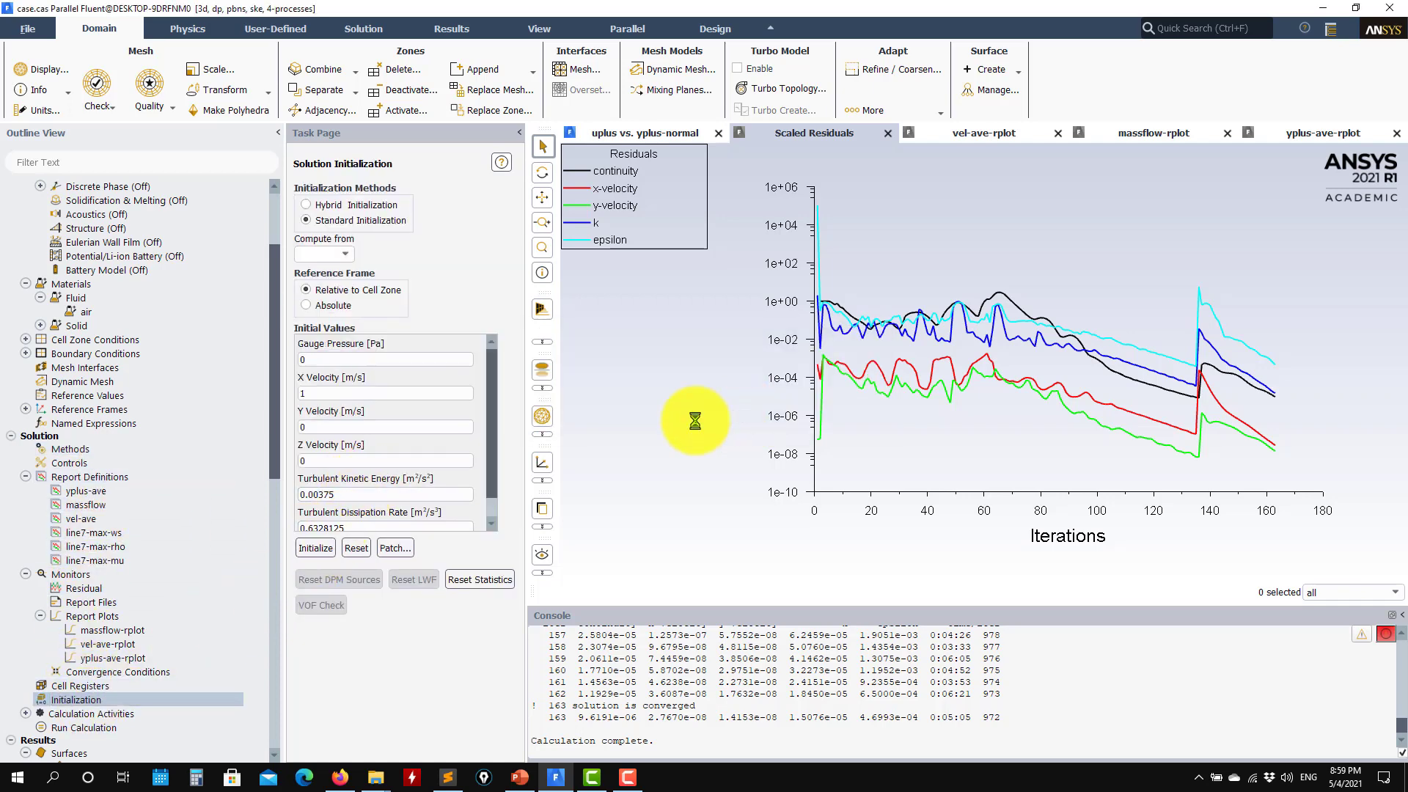
scroll(110, 674, down, 1)
click(88, 686)
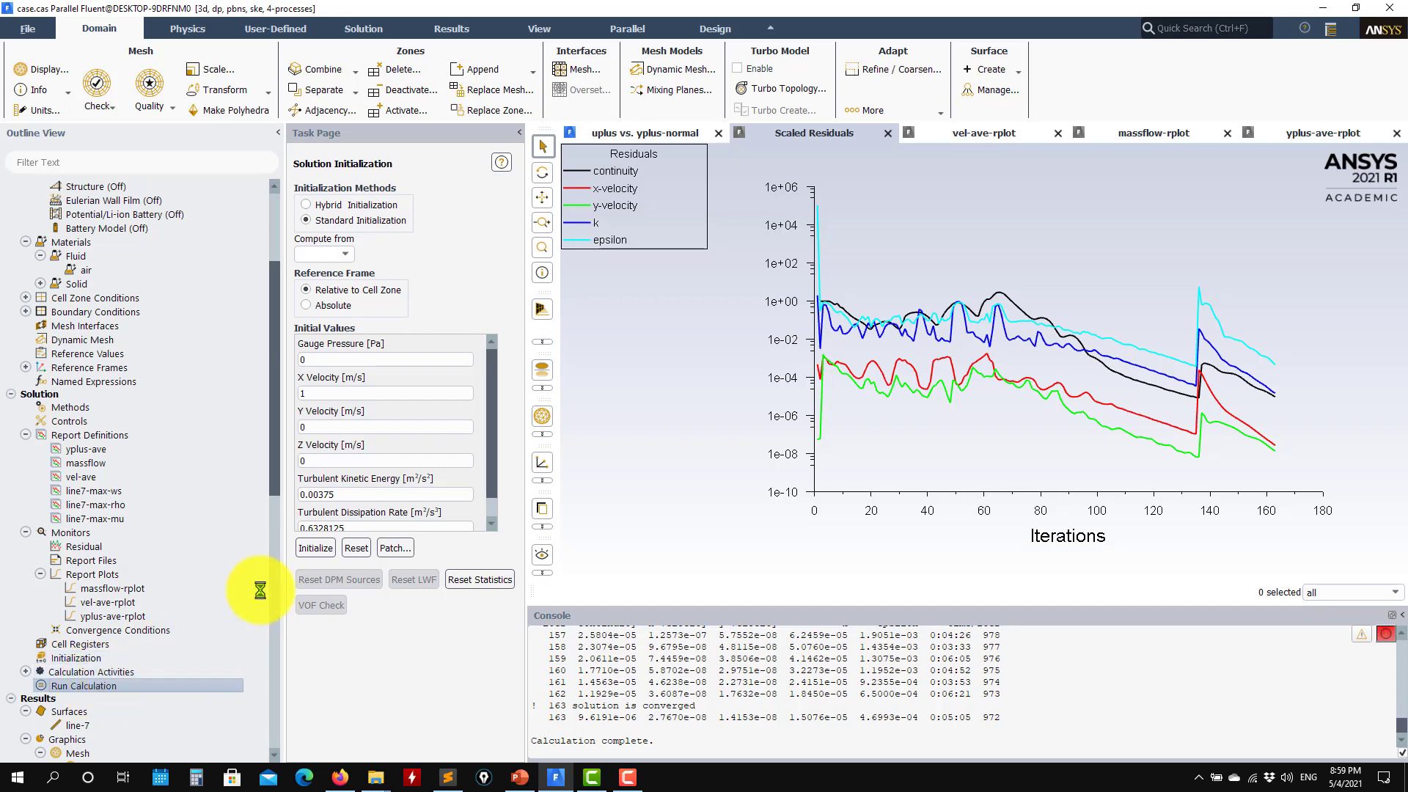
Run the SIMPLE case, check the y+, mass flow and velocity monitors, then stop near iteration 171
click(381, 506)
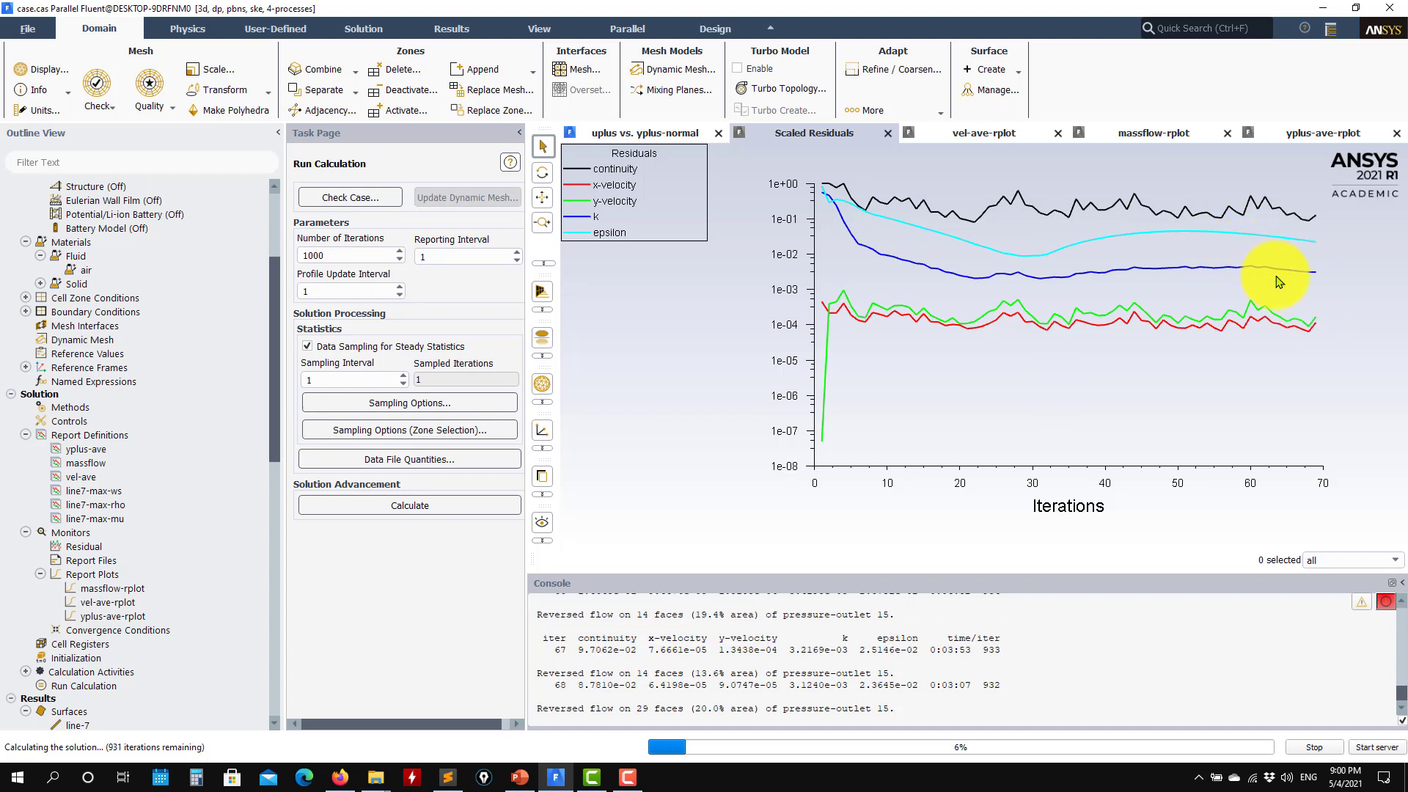
click(1325, 135)
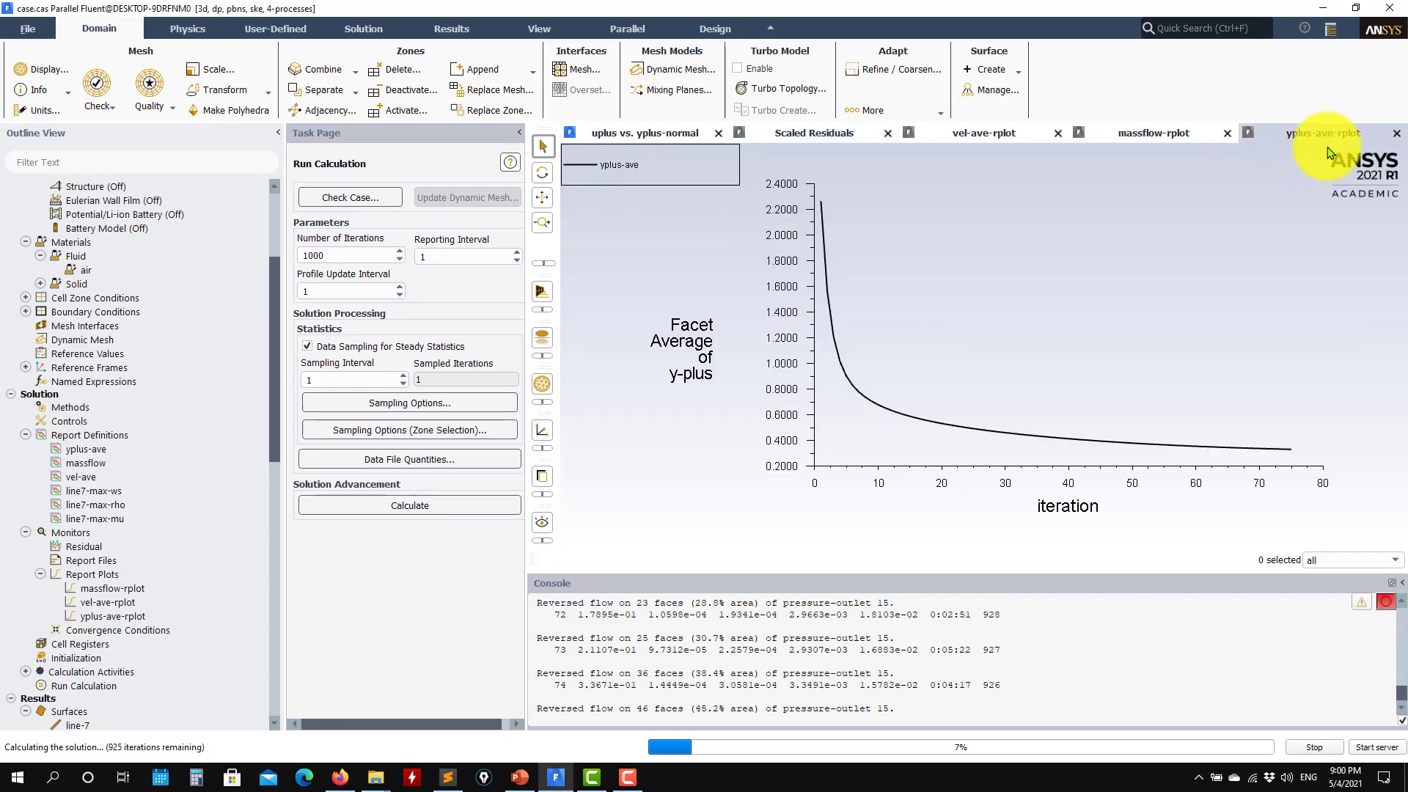
click(1157, 135)
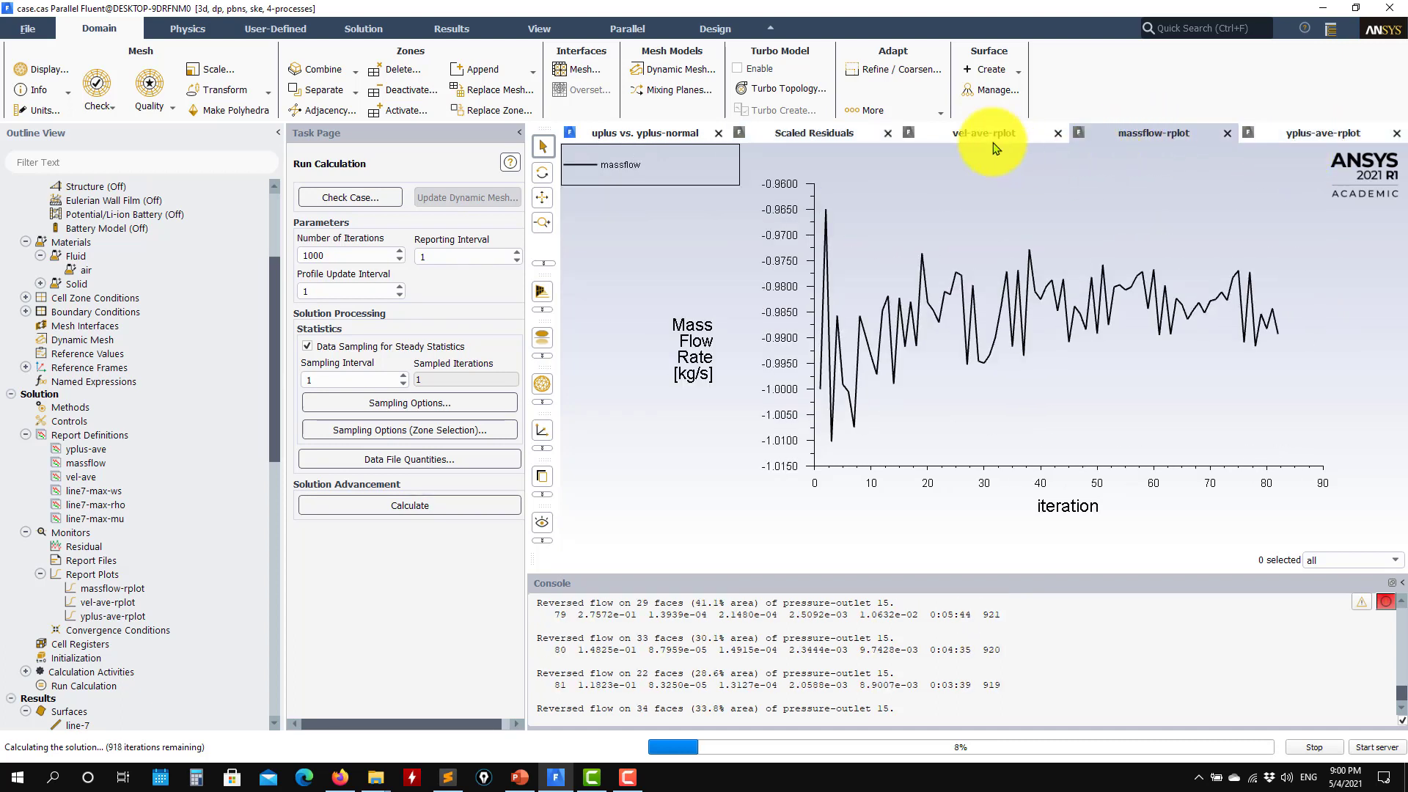
click(951, 129)
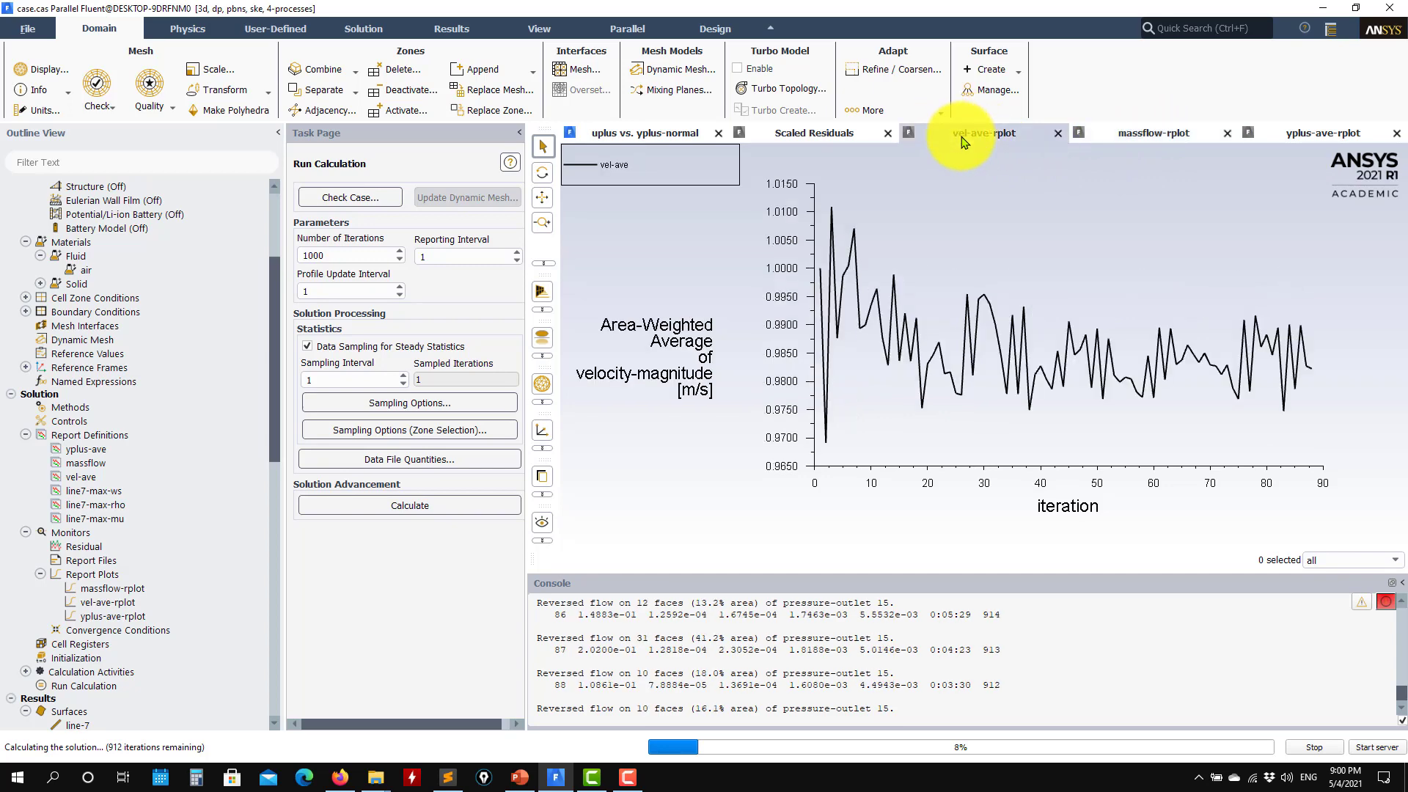
click(1316, 139)
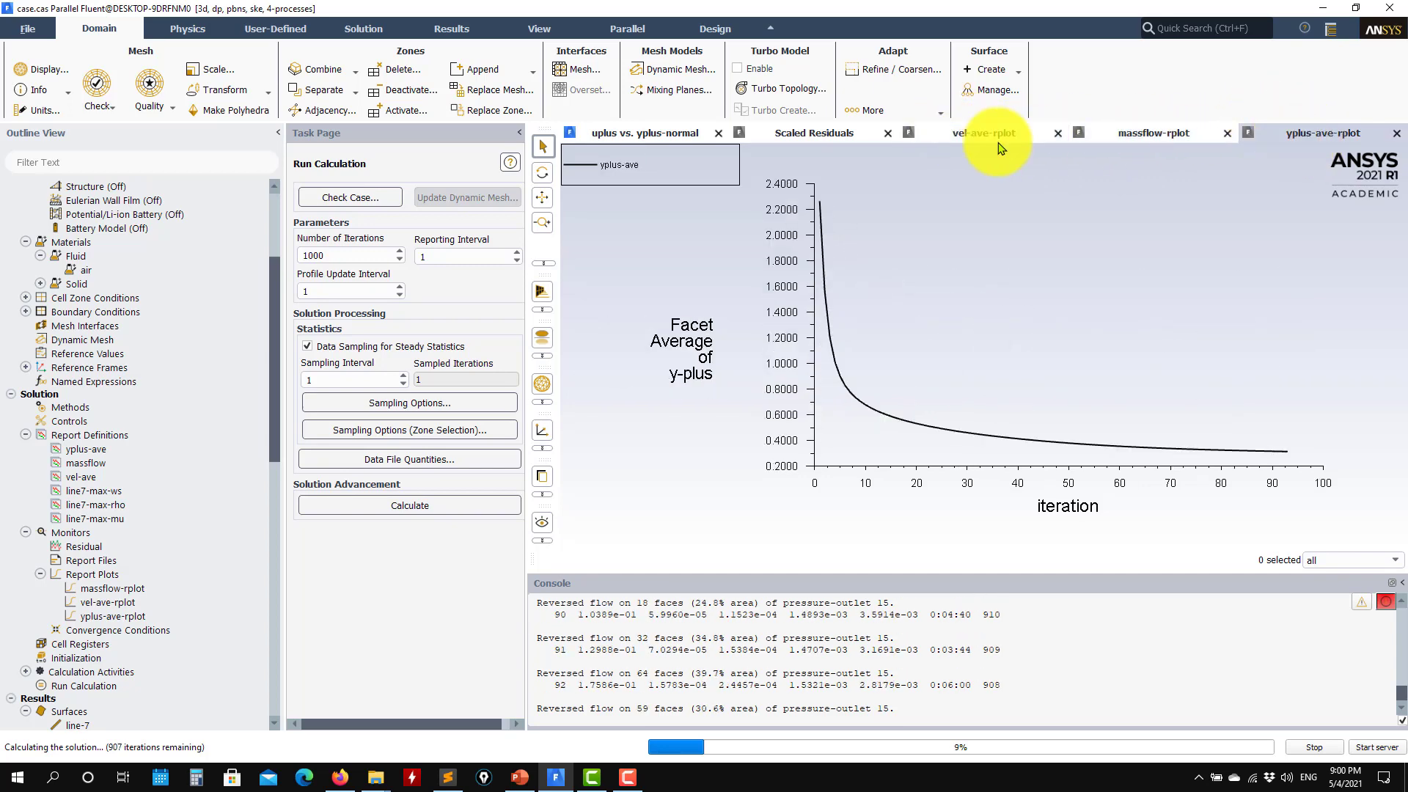
click(812, 133)
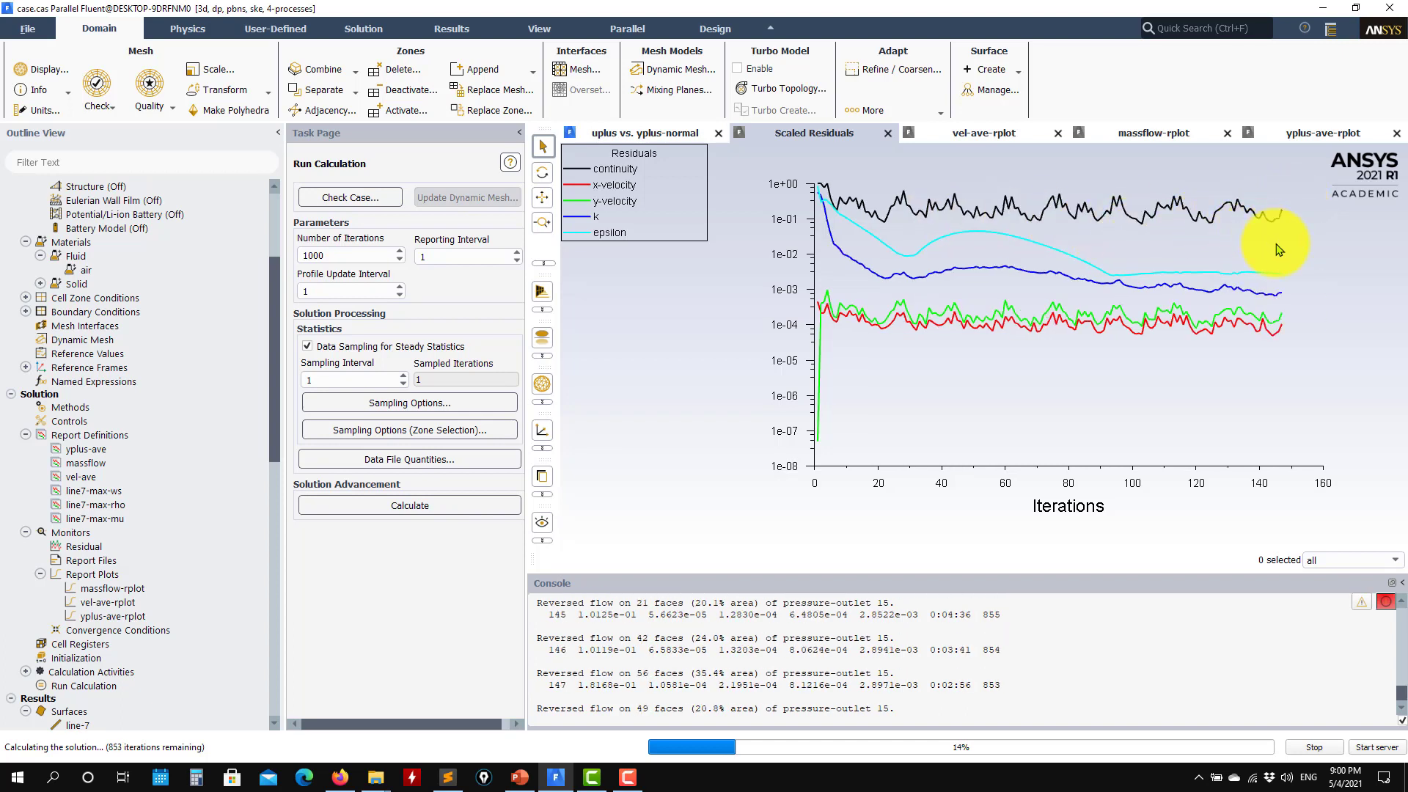
click(1335, 139)
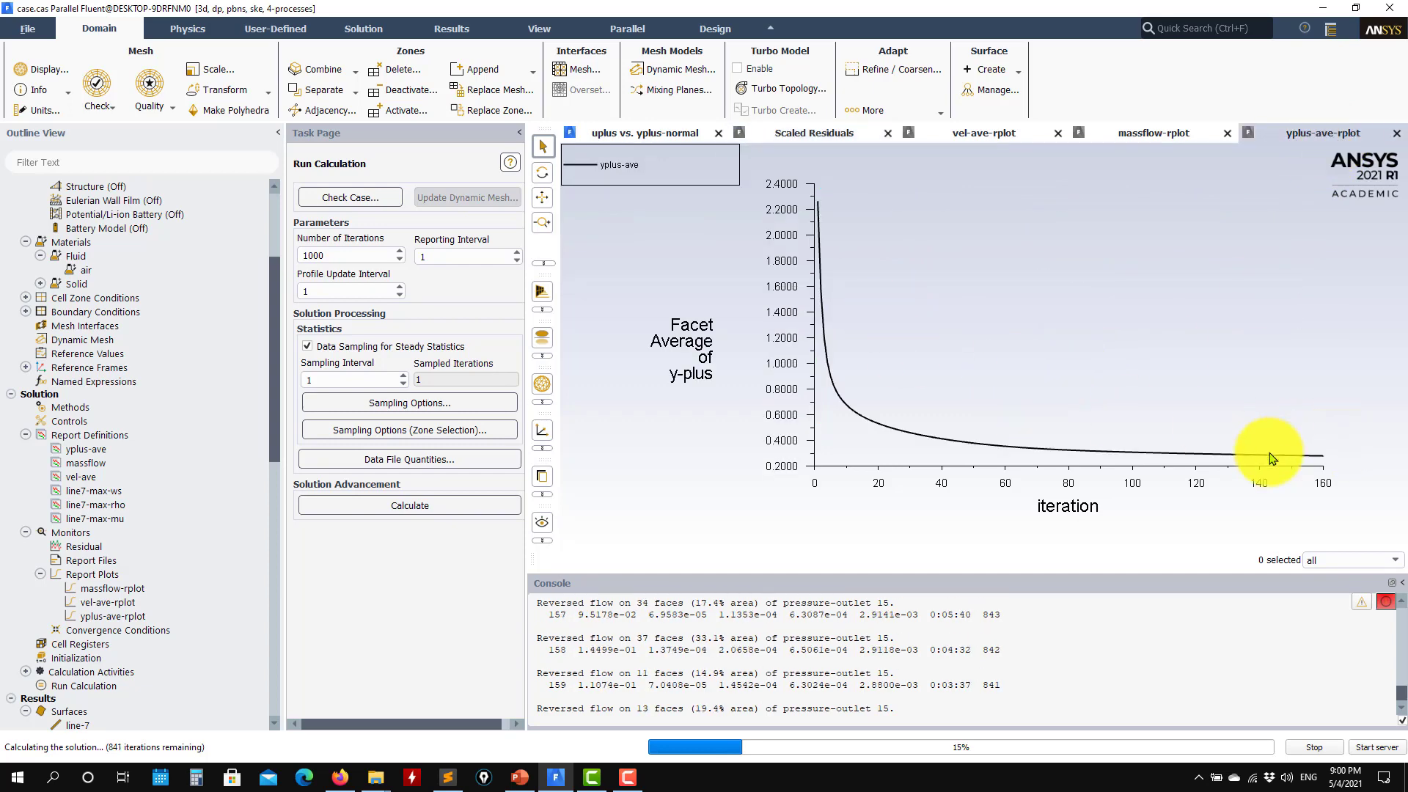
click(1155, 132)
click(982, 133)
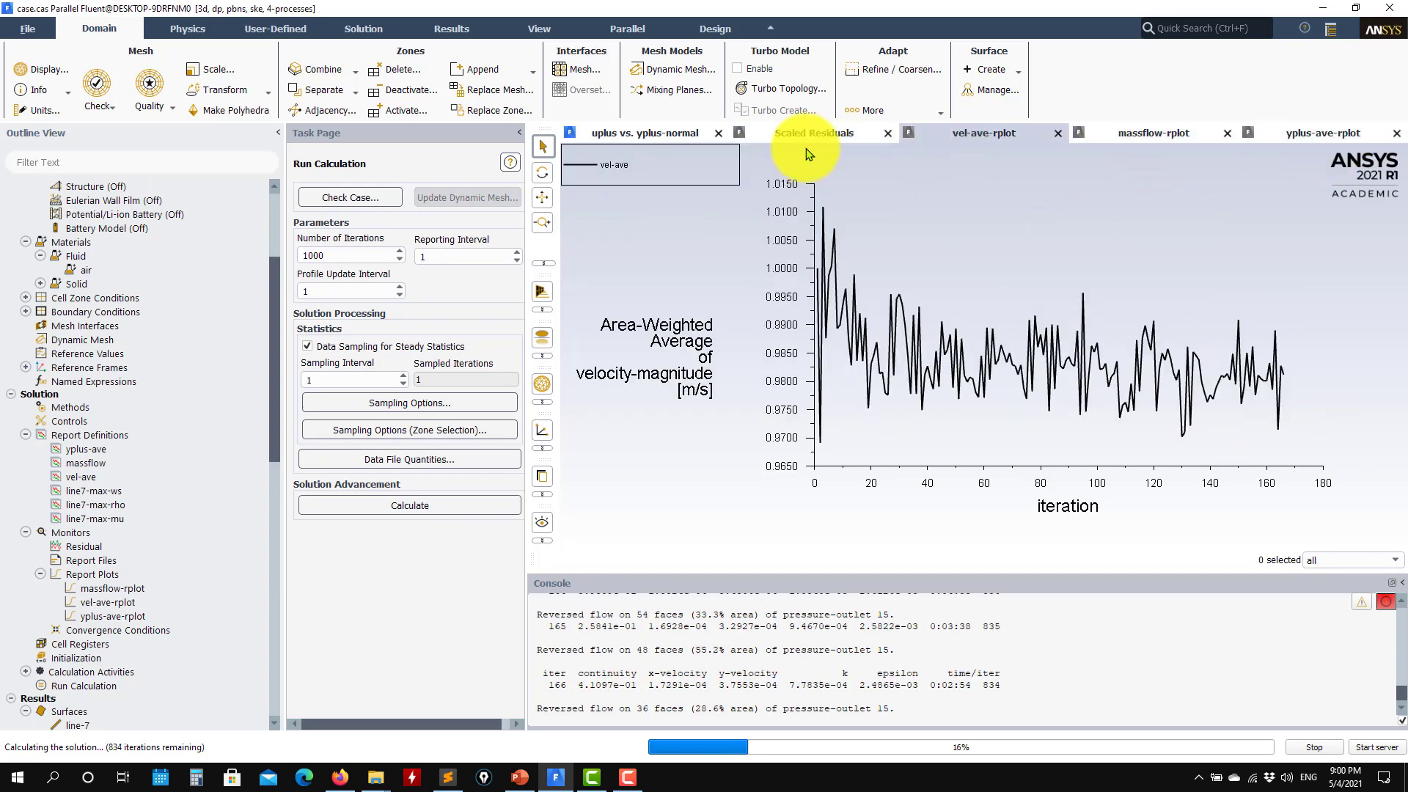
click(802, 139)
click(1314, 747)
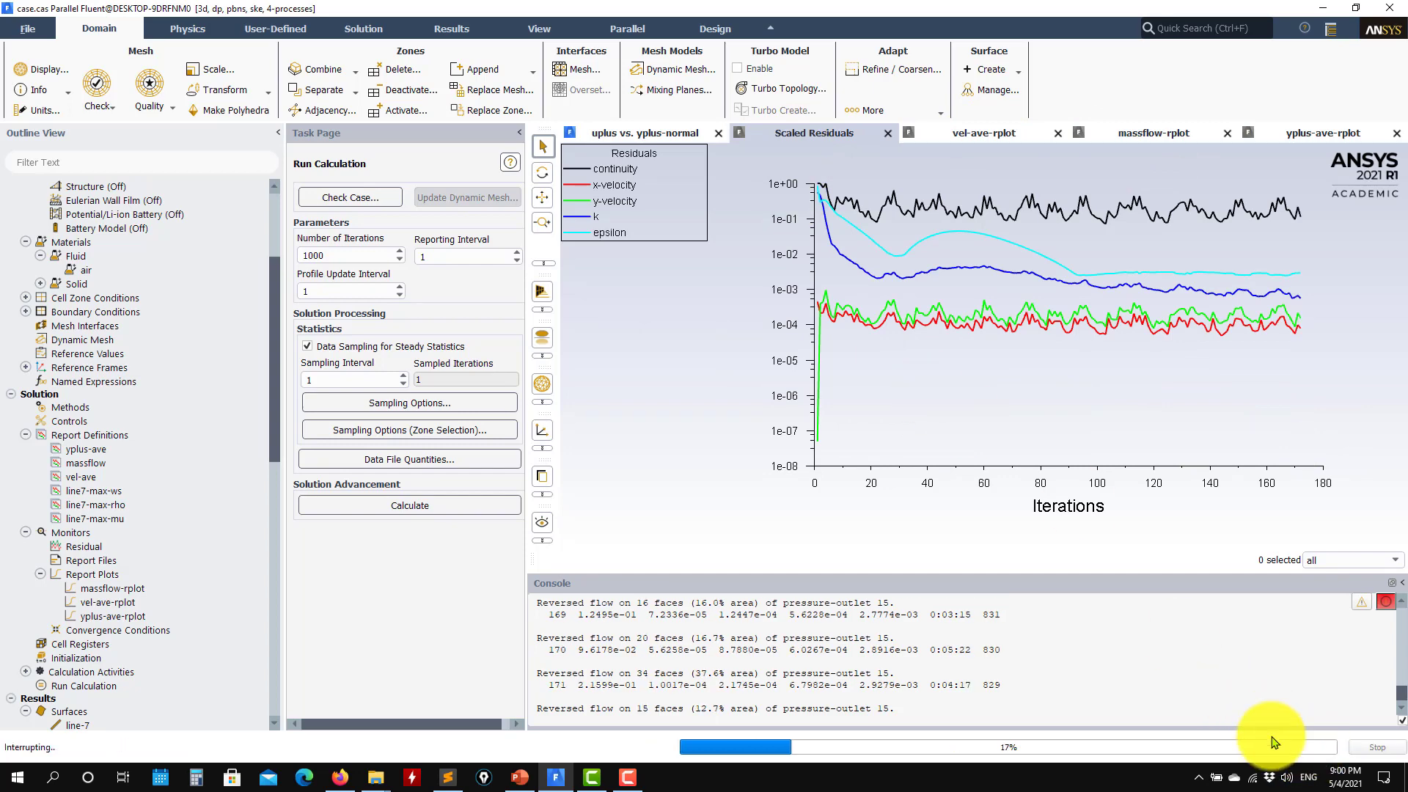
Set the turbulent kinetic energy and dissipation rate under-relaxation factors to 0.7
click(74, 421)
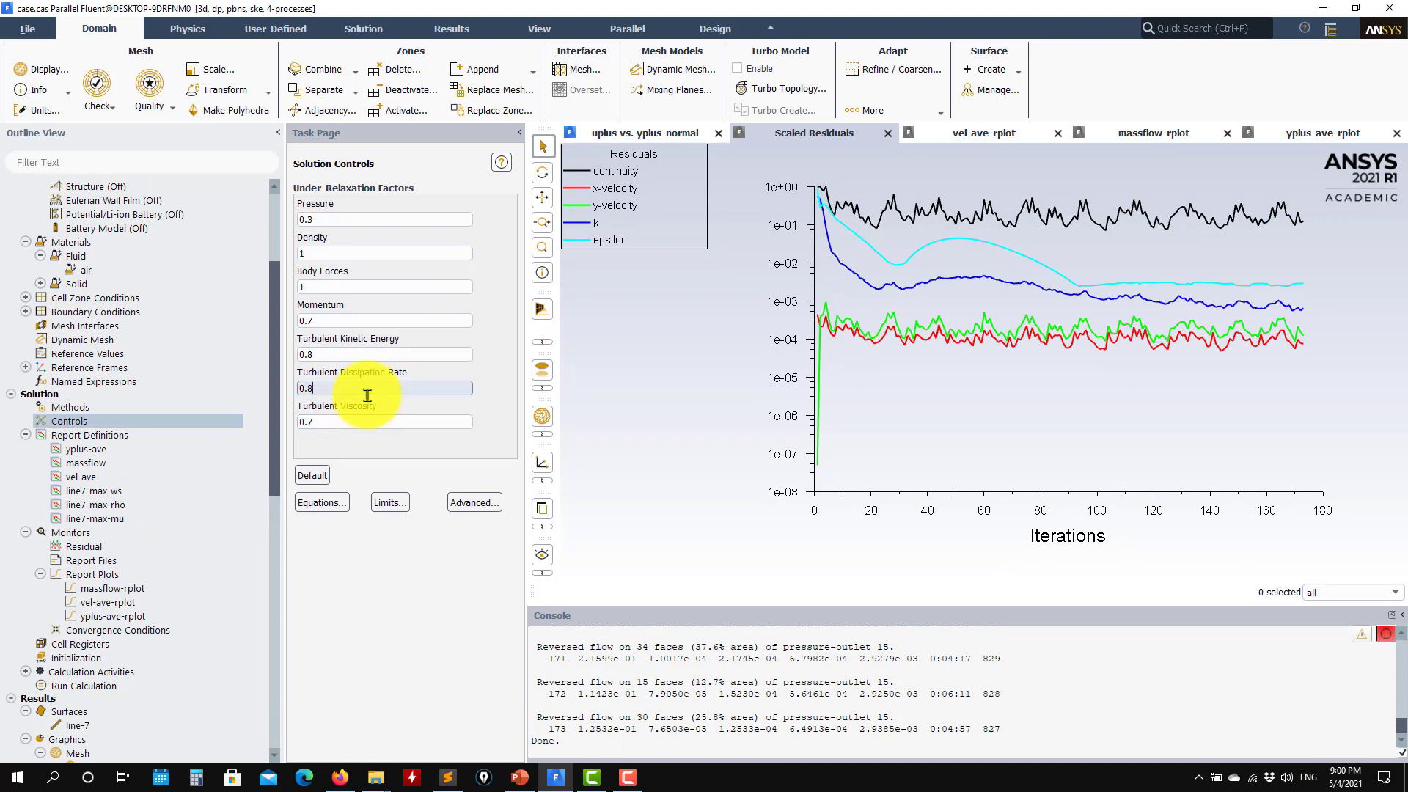
text(7)
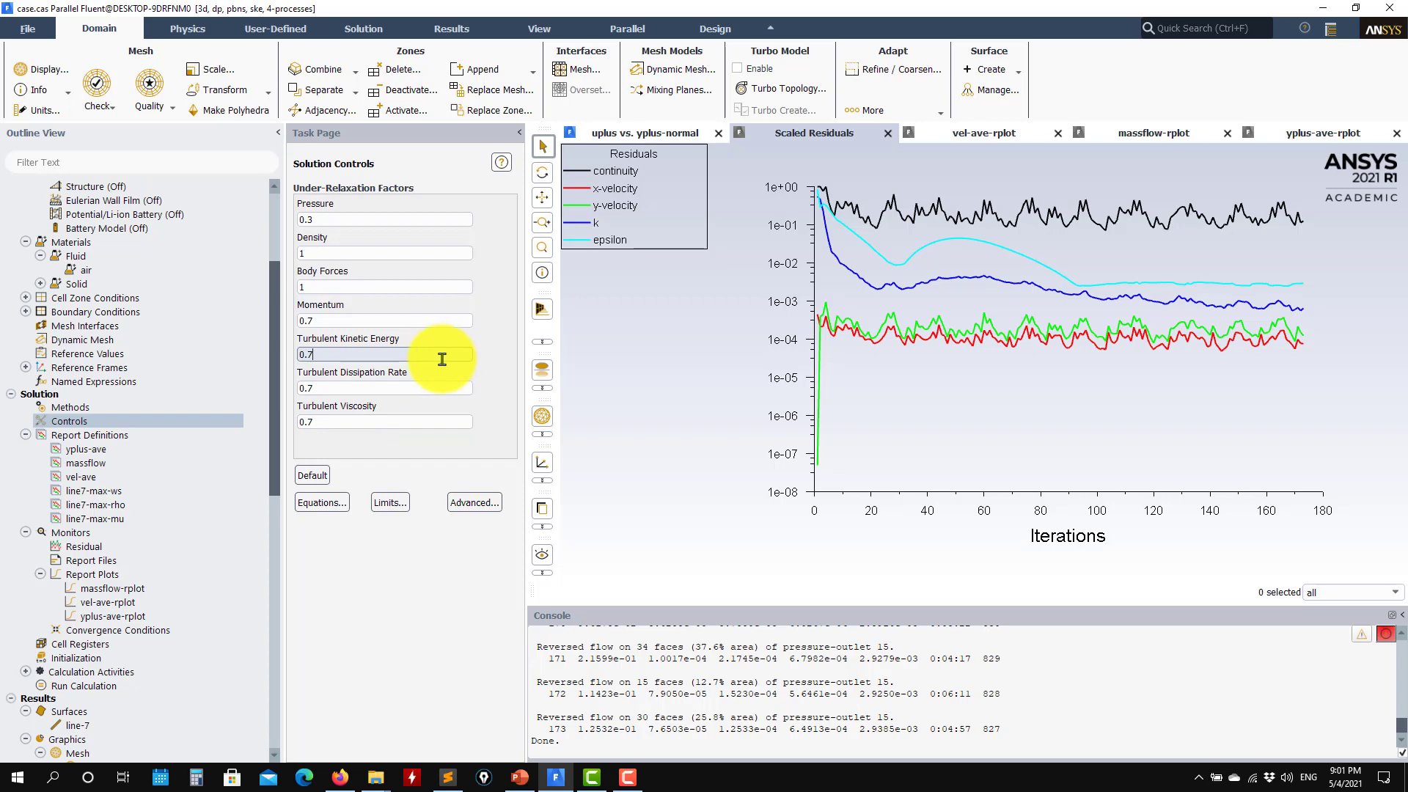
click(75, 658)
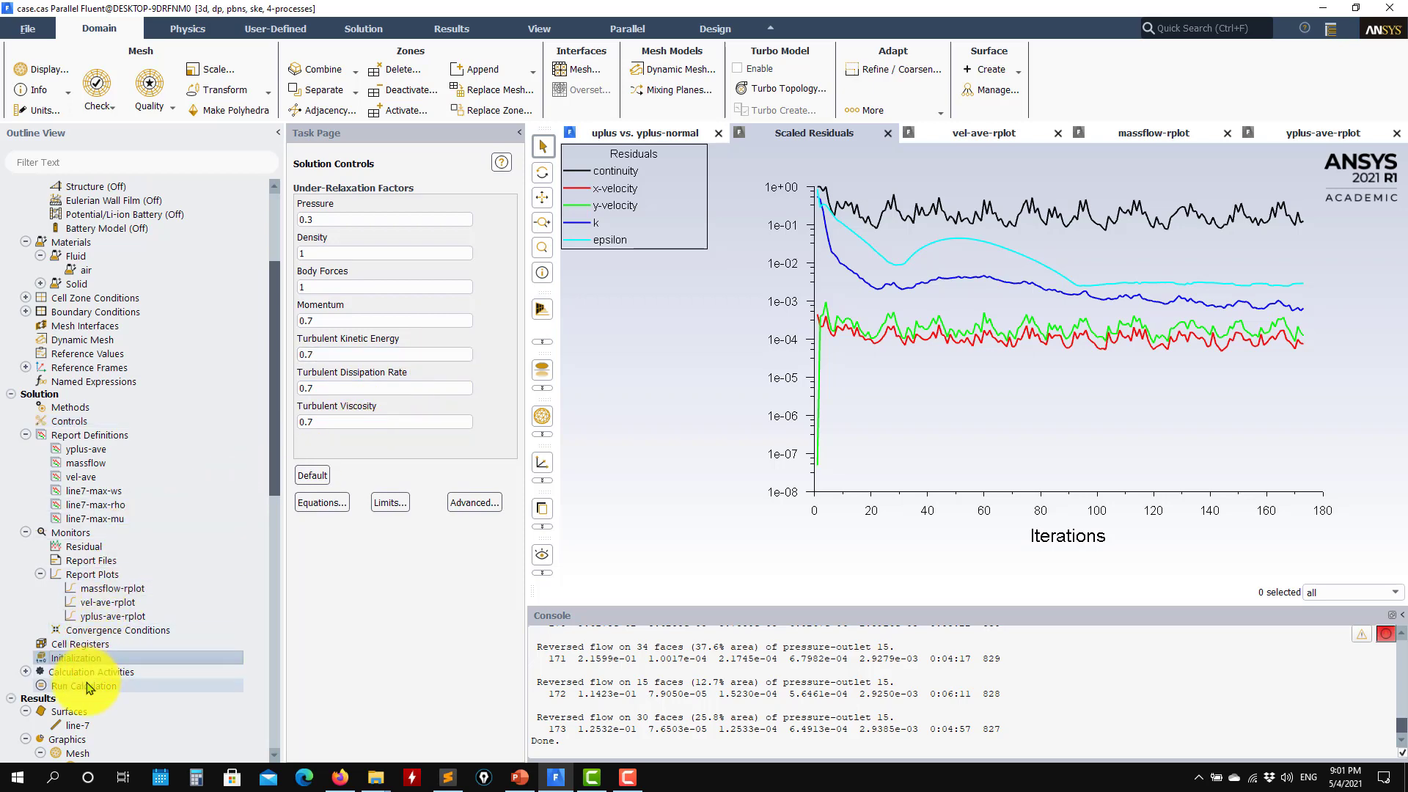
Restart the 1000-iteration calculation, review the monitor plots, and stop it at iteration 360
click(88, 687)
click(352, 505)
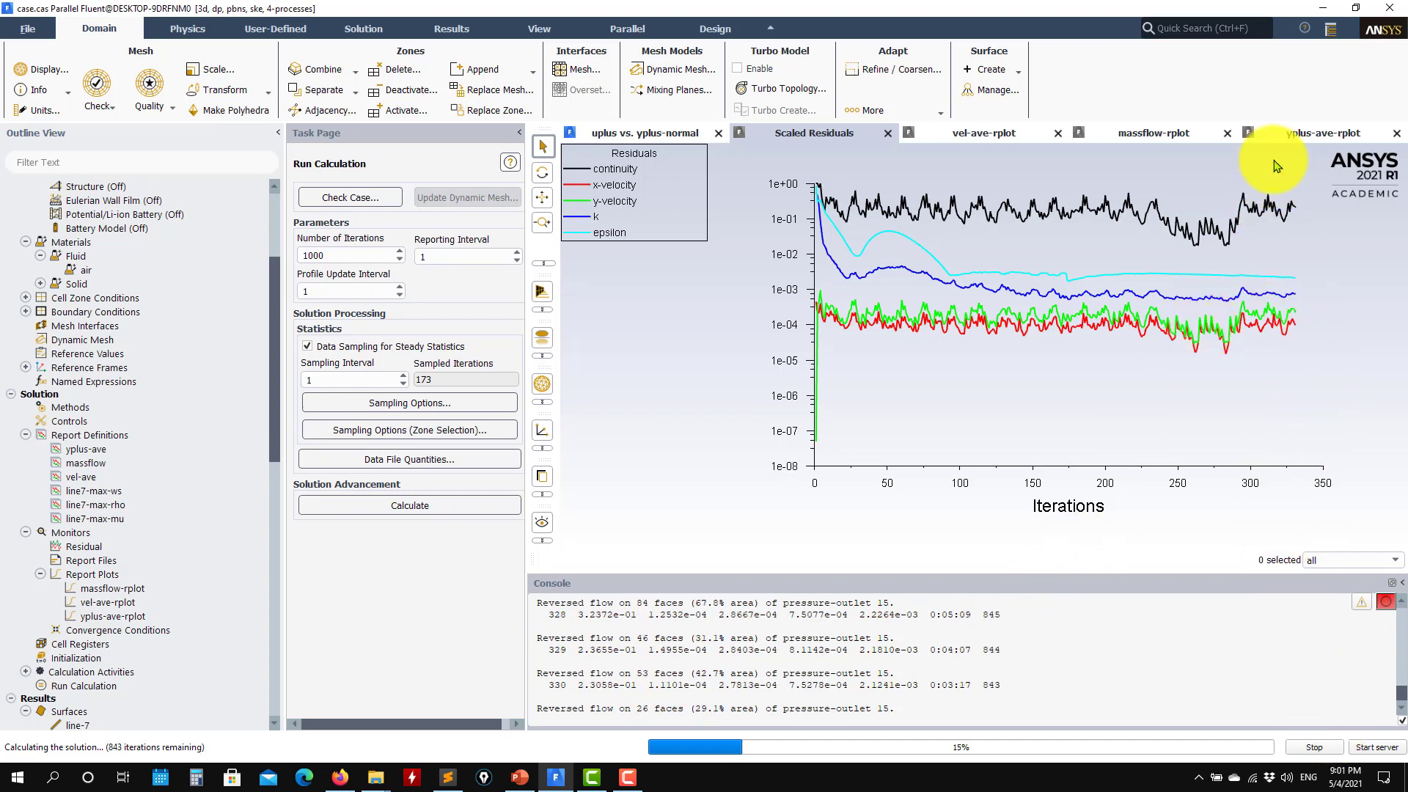
click(1305, 134)
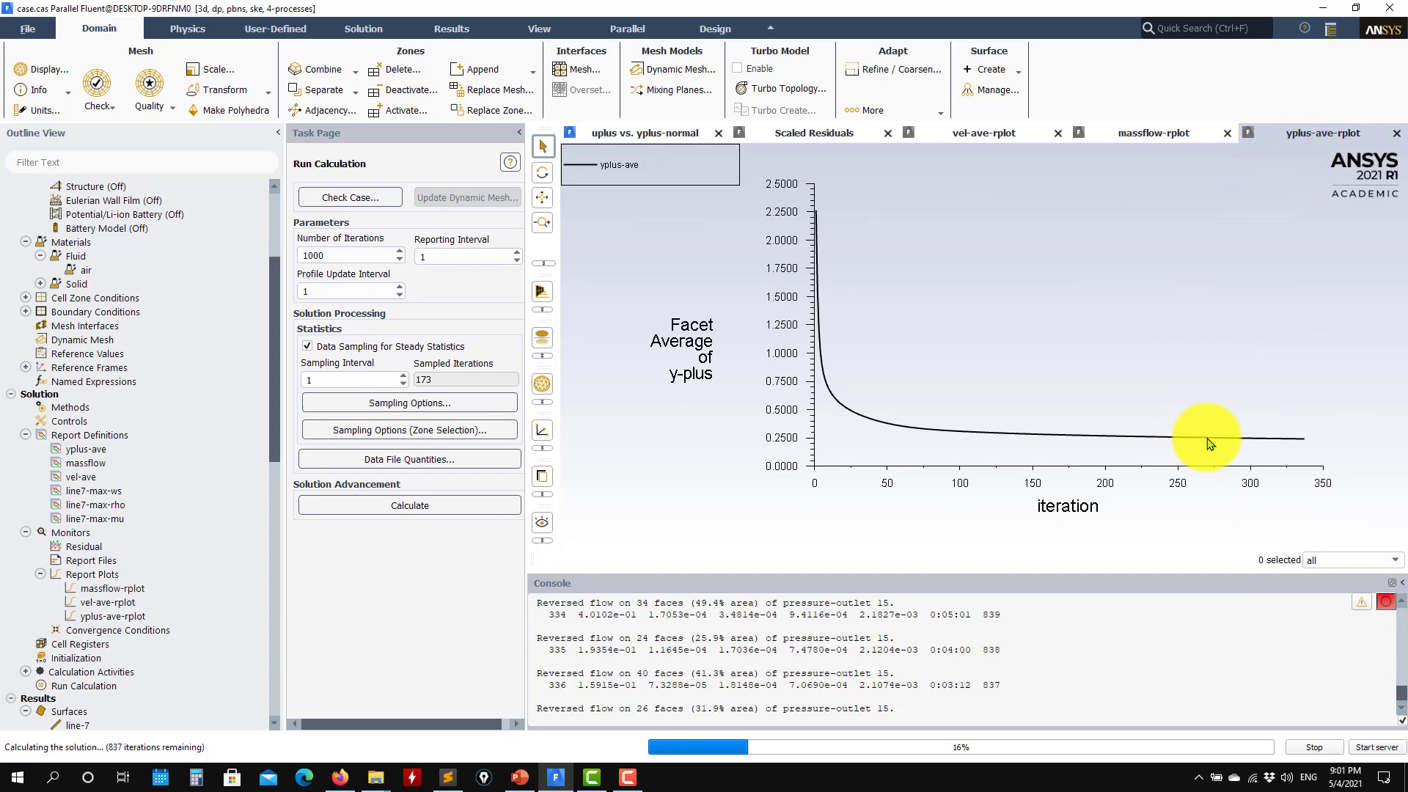
click(1140, 135)
click(1003, 142)
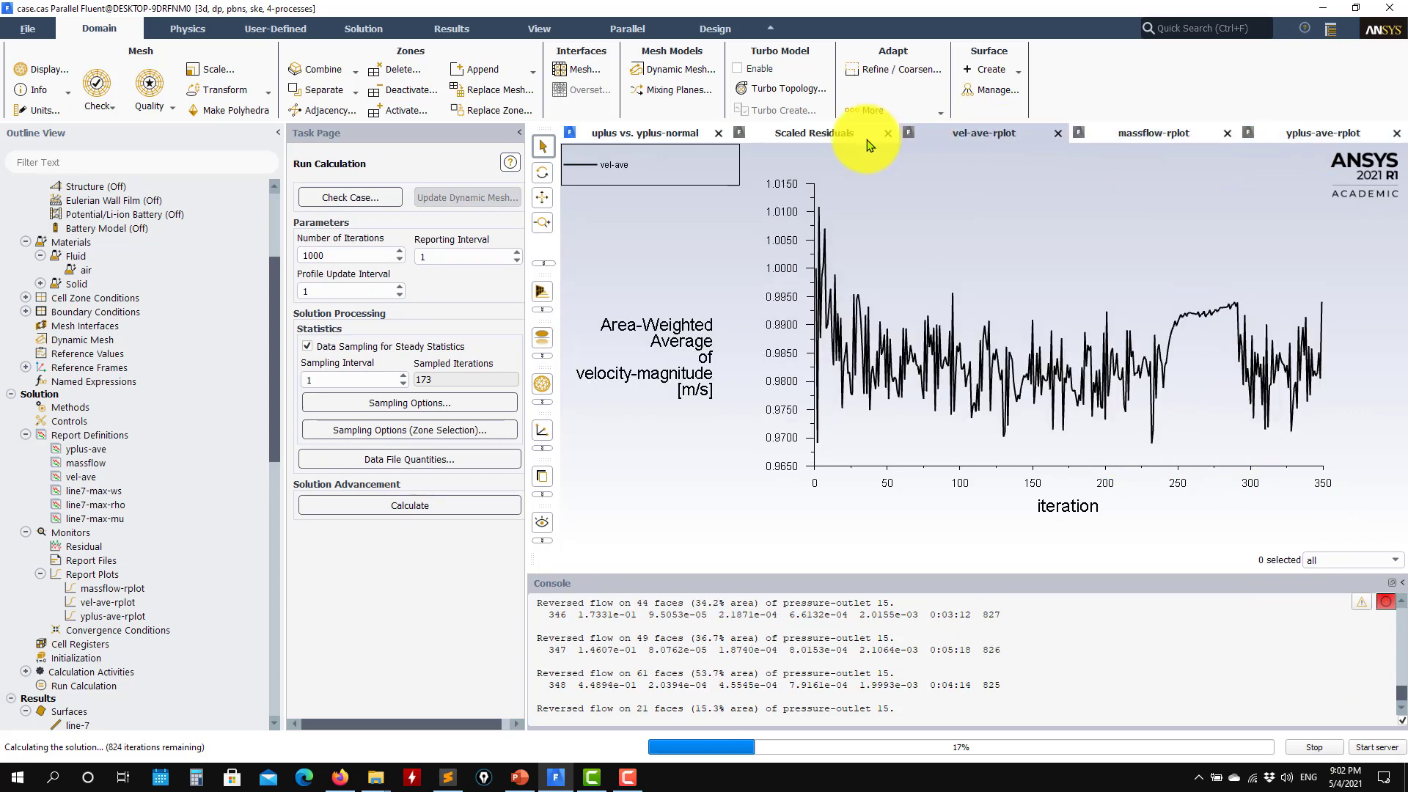
click(821, 136)
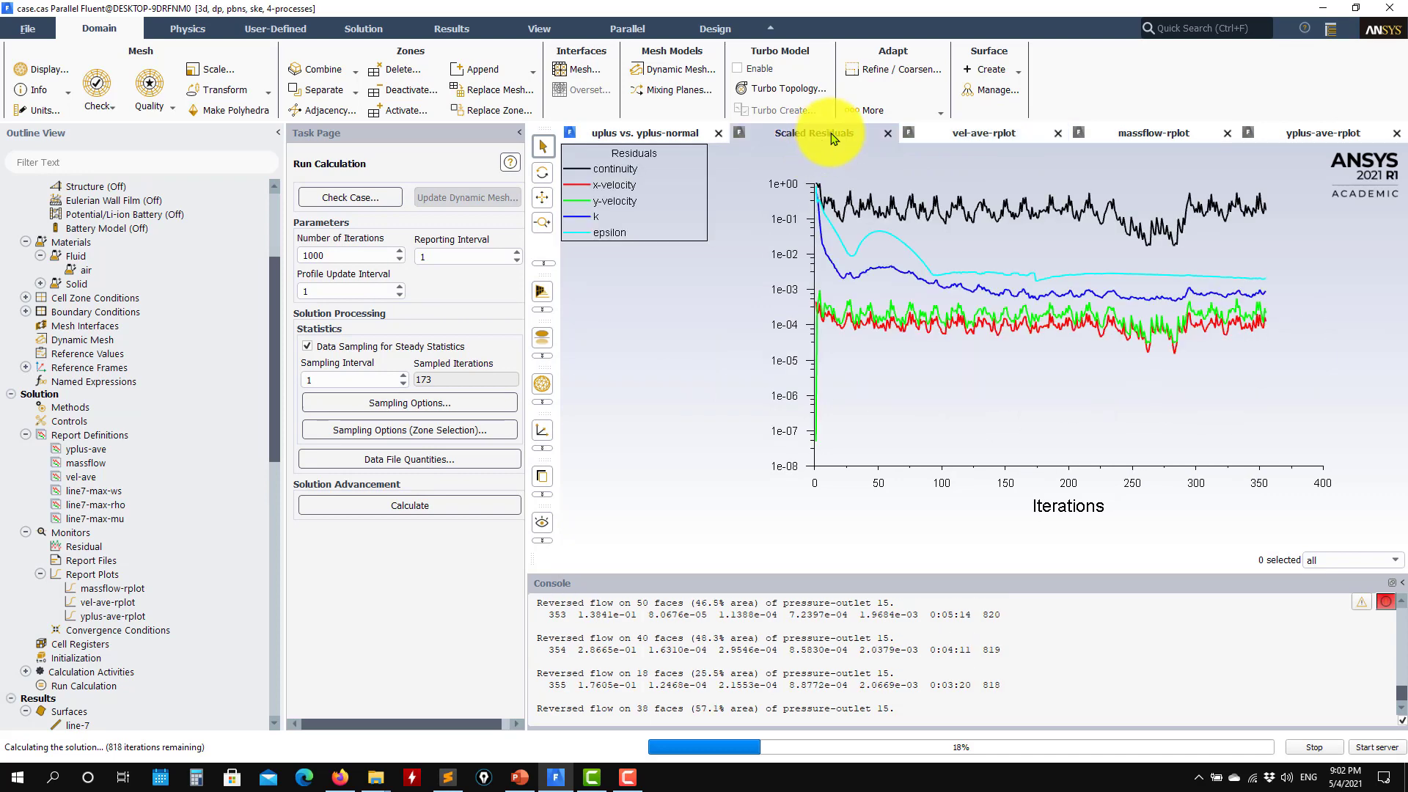
click(1311, 747)
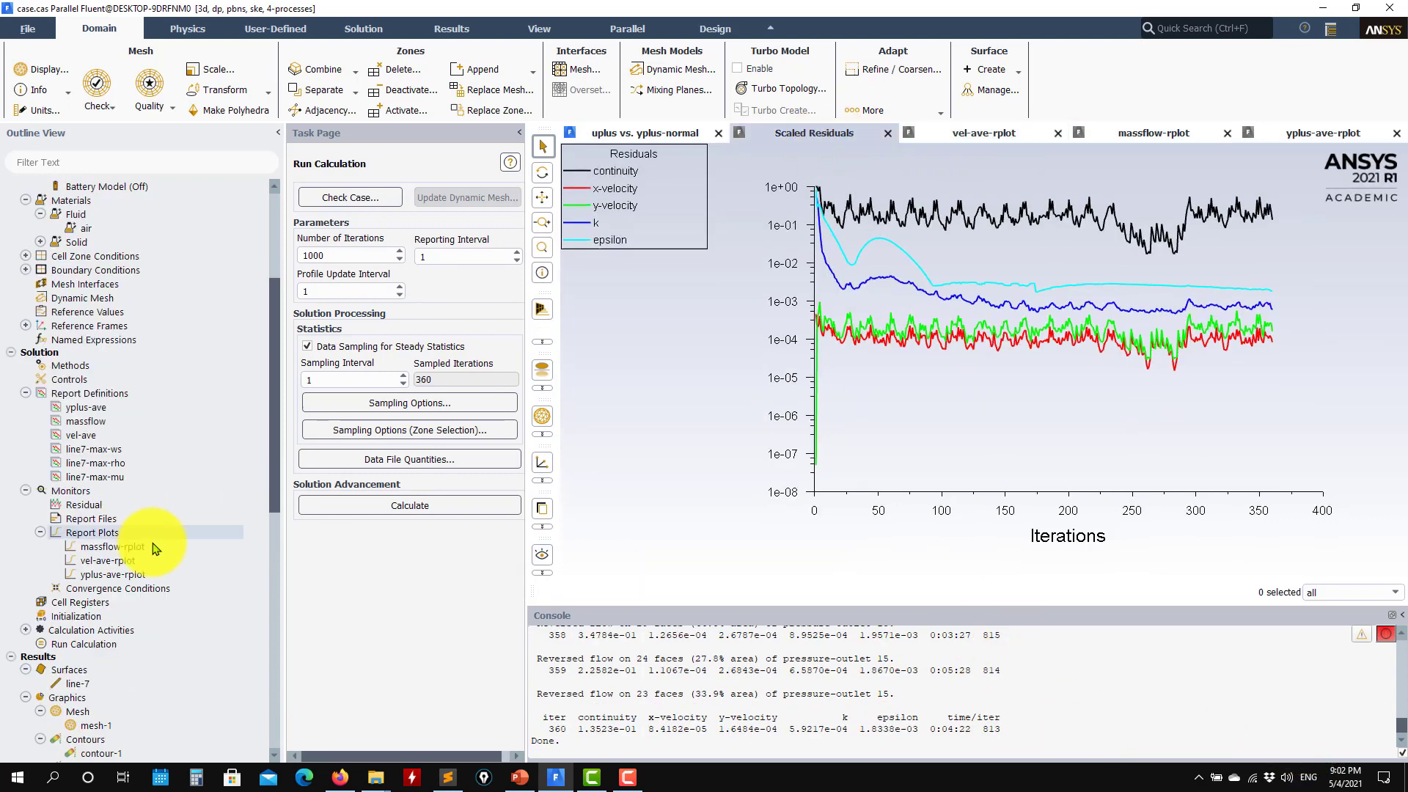
Plot uplus against yplus-normal along line-7 for the 360-iteration SIMPLE run
scroll(157, 543, down, 2)
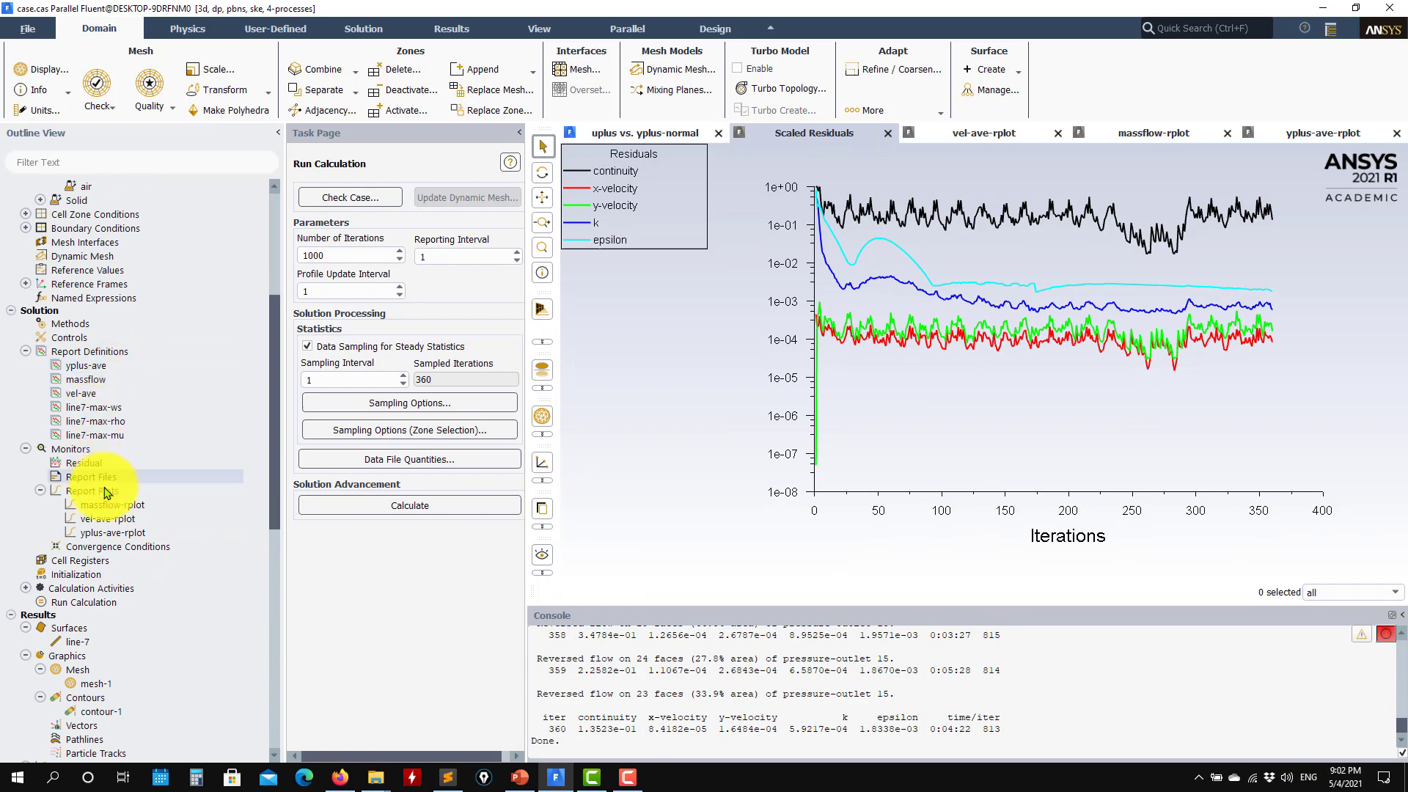
scroll(126, 499, down, 4)
scroll(140, 525, down, 3)
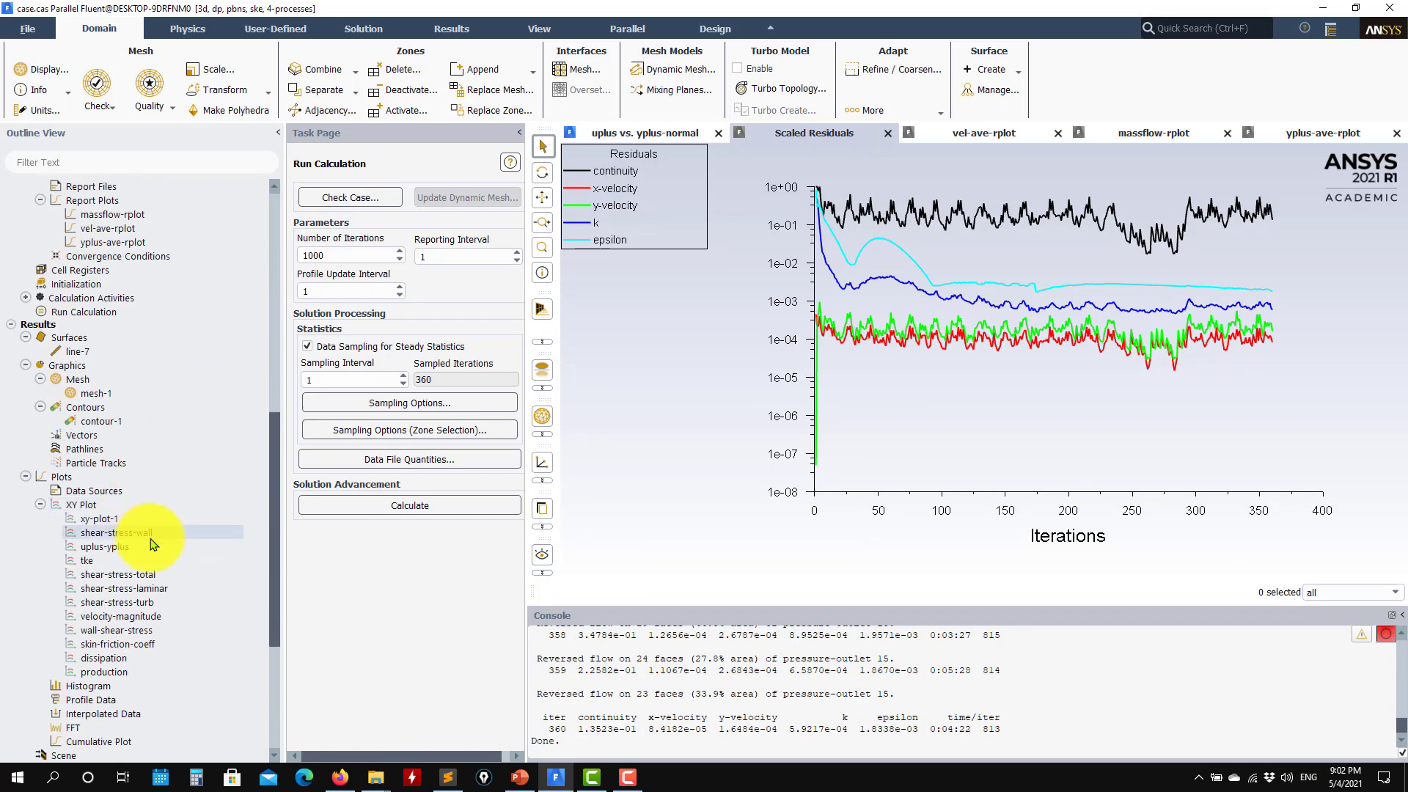
double_click(126, 547)
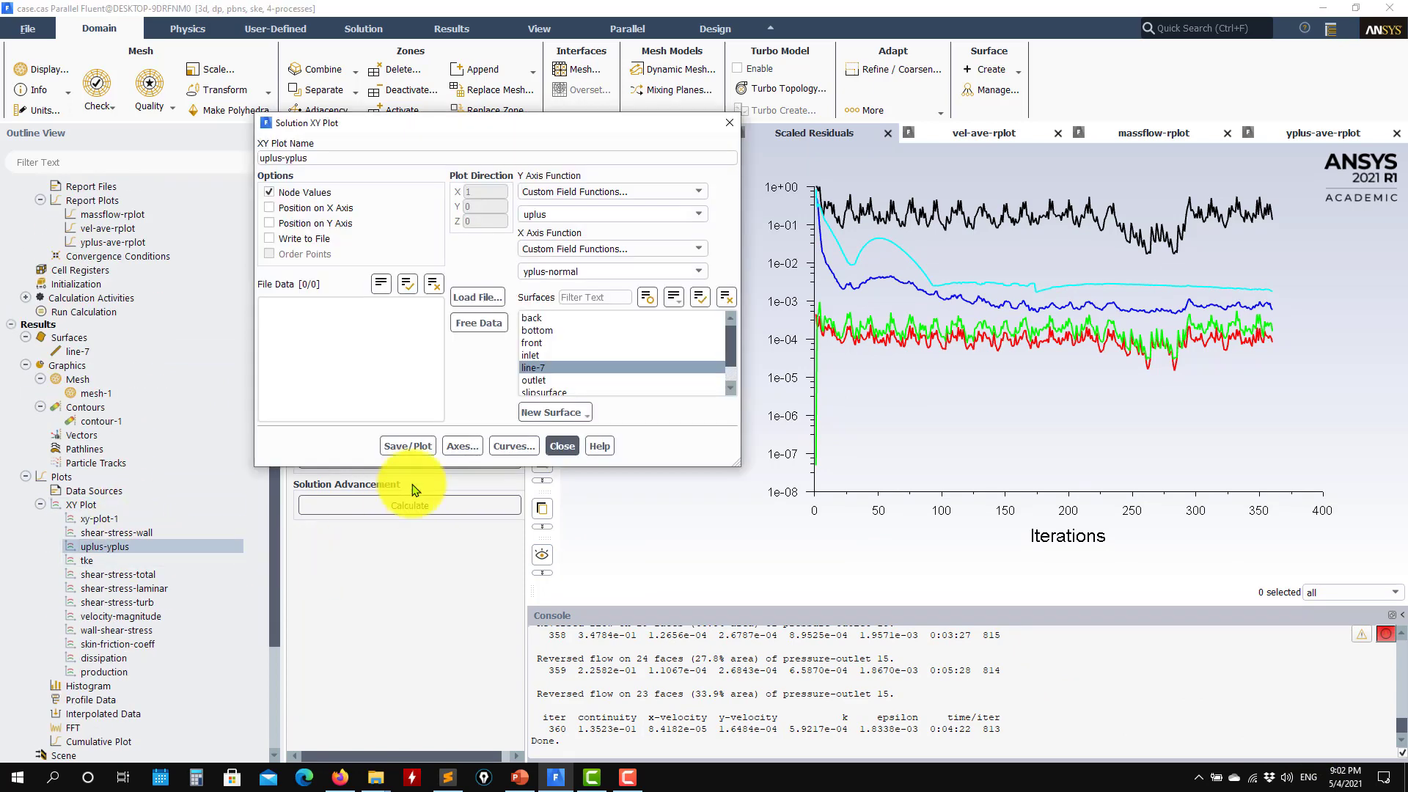
click(408, 445)
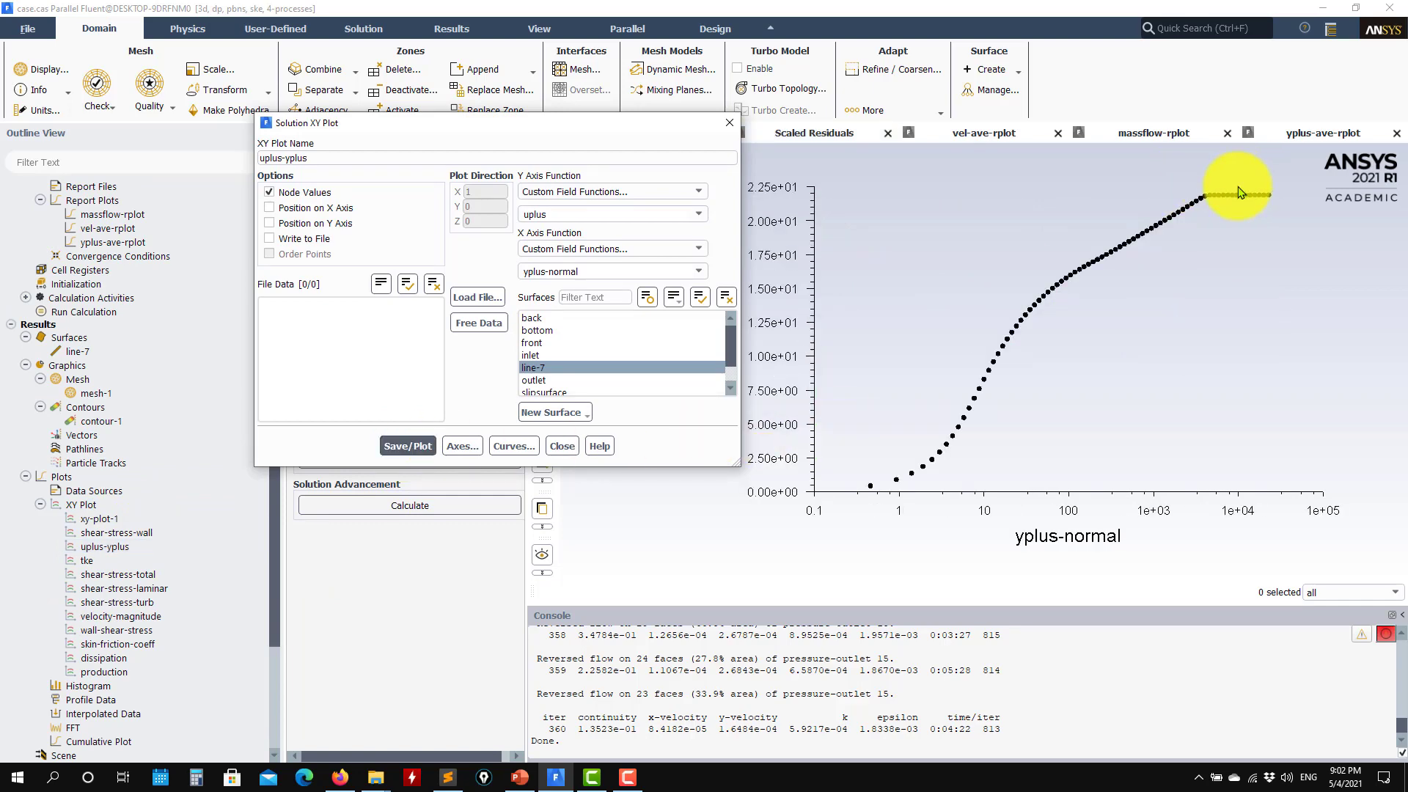
Load wall_law_spalding.txt using the All Files filter and redraw the plot with the Spalding curve
click(478, 297)
click(892, 417)
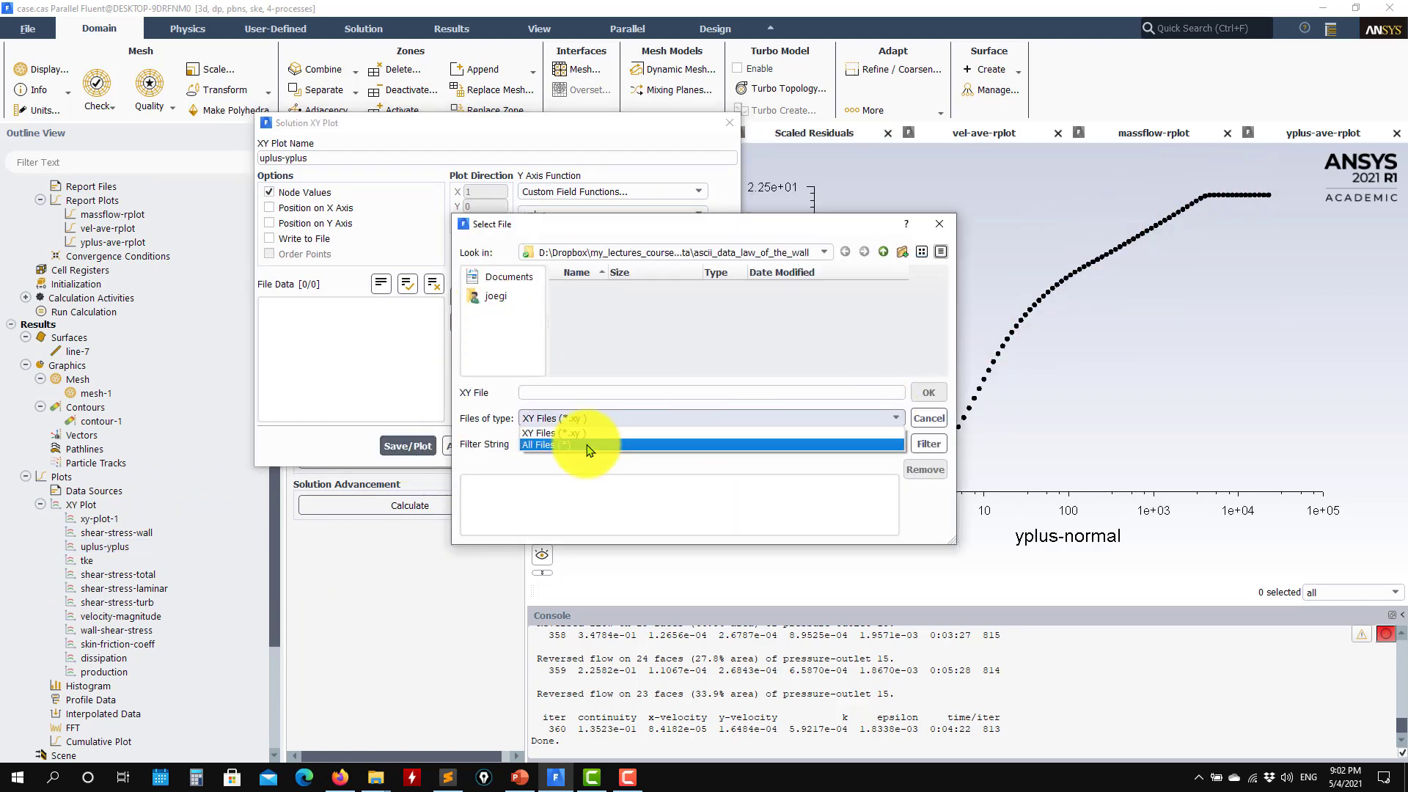
click(579, 440)
click(623, 301)
click(928, 392)
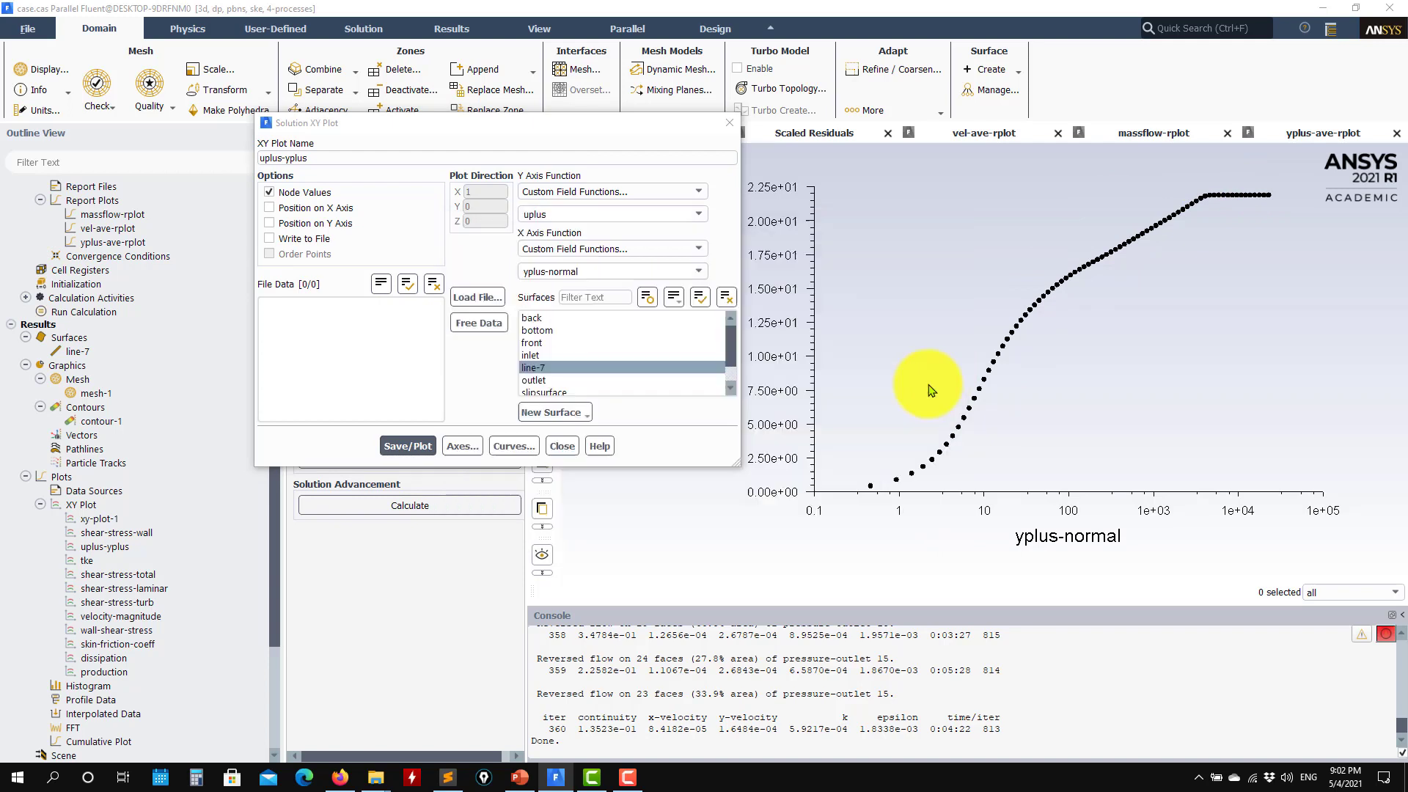
click(407, 445)
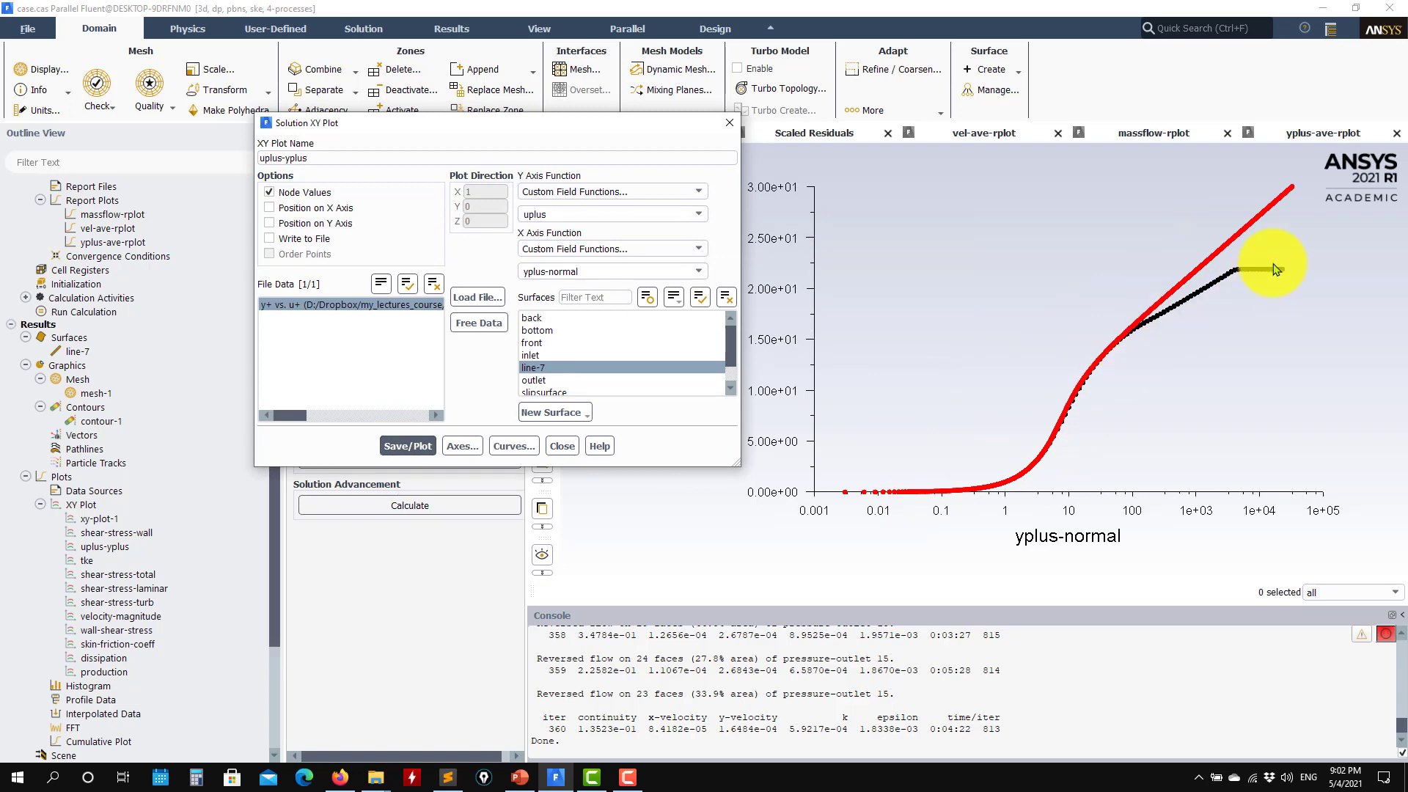
click(561, 445)
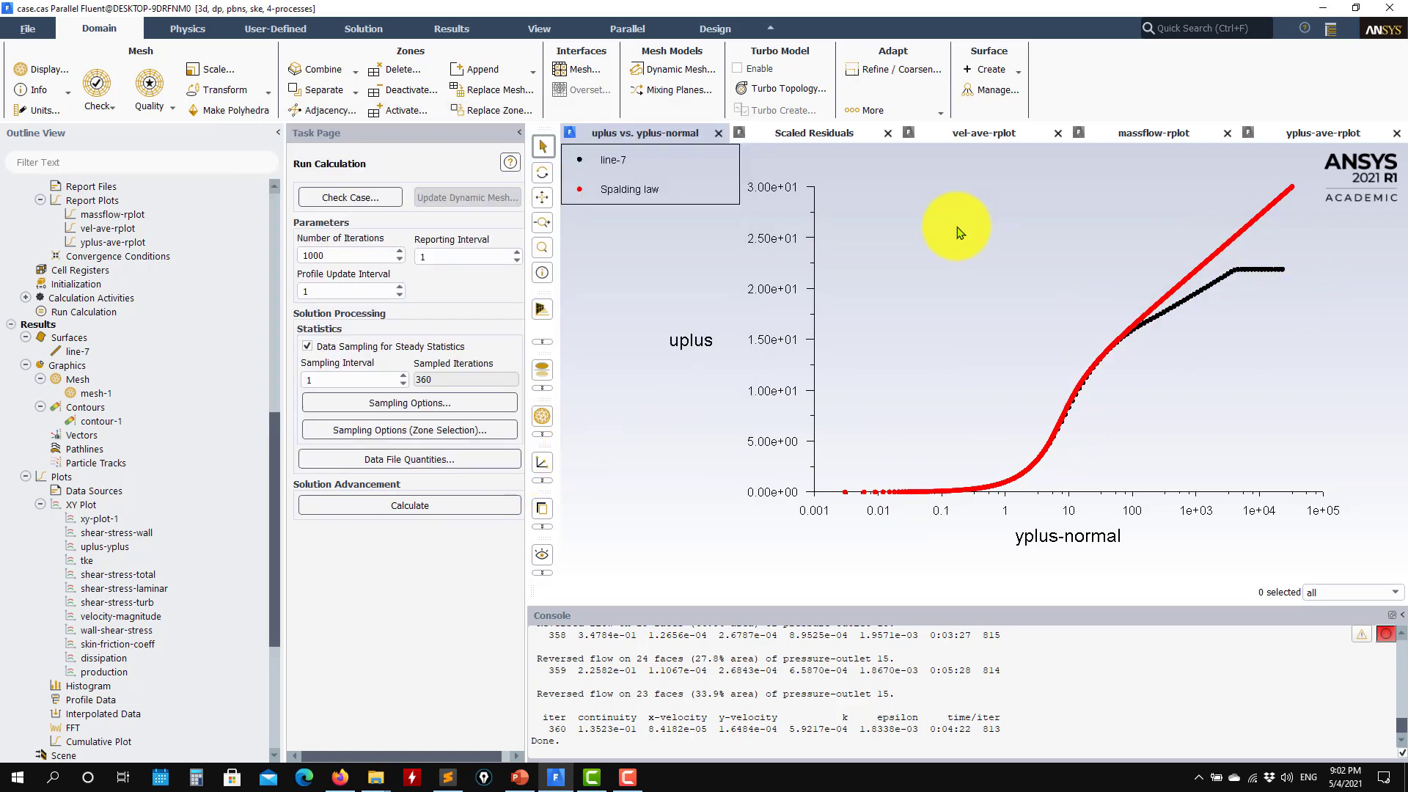
Switch the pressure-velocity coupling from SIMPLE back to Coupled, with Pseudo Transient enabled
scroll(171, 462, up, 4)
scroll(121, 546, down, 1)
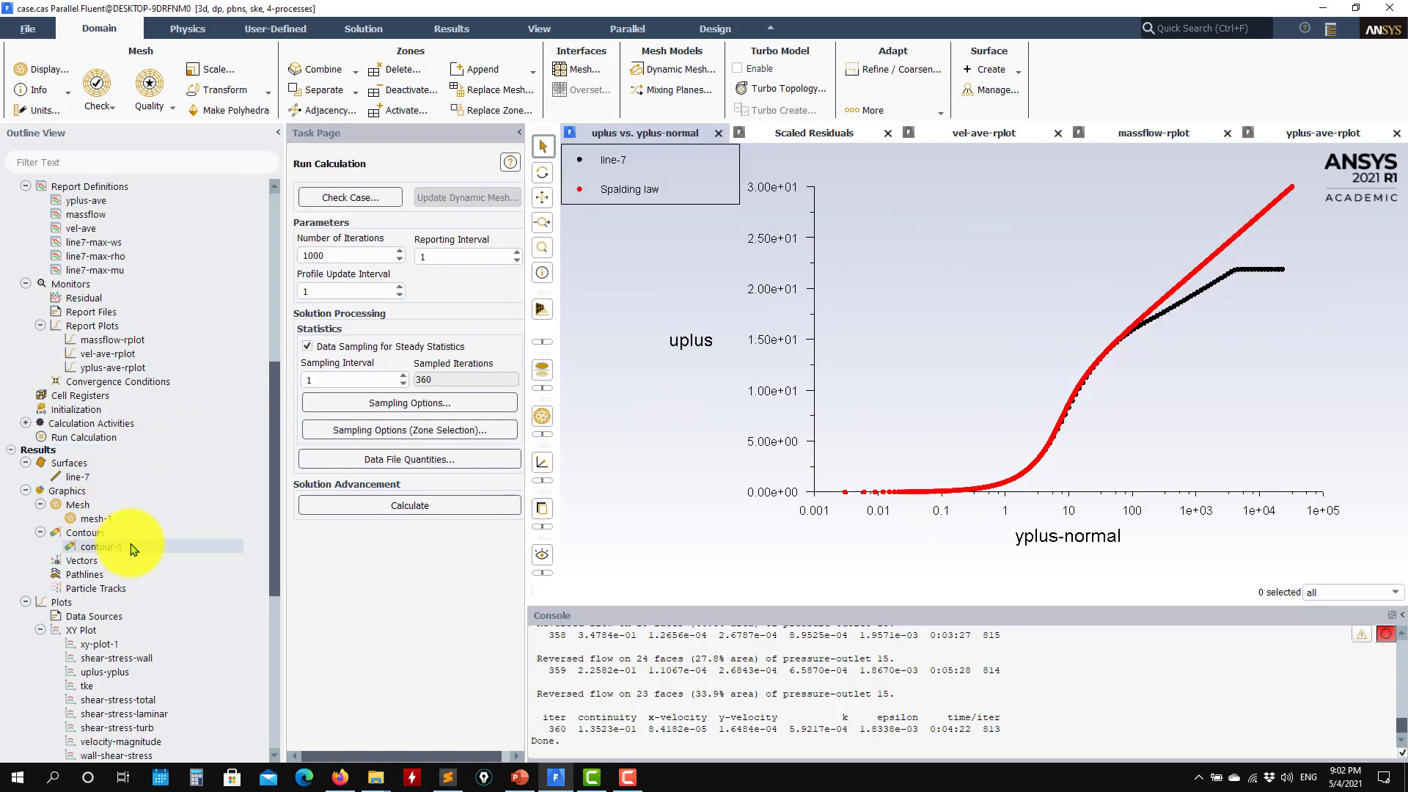
scroll(139, 546, down, 2)
scroll(100, 550, up, 4)
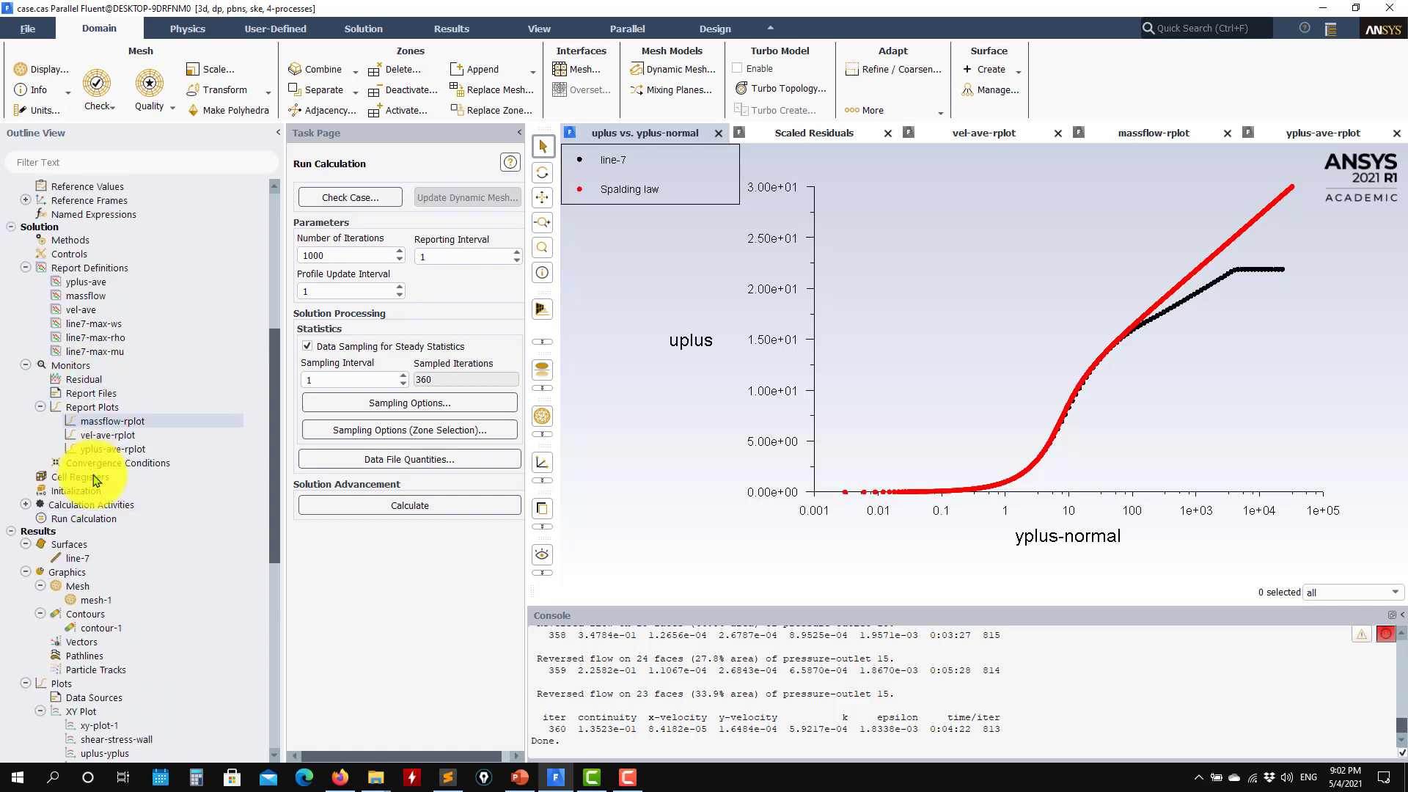
scroll(86, 561, up, 4)
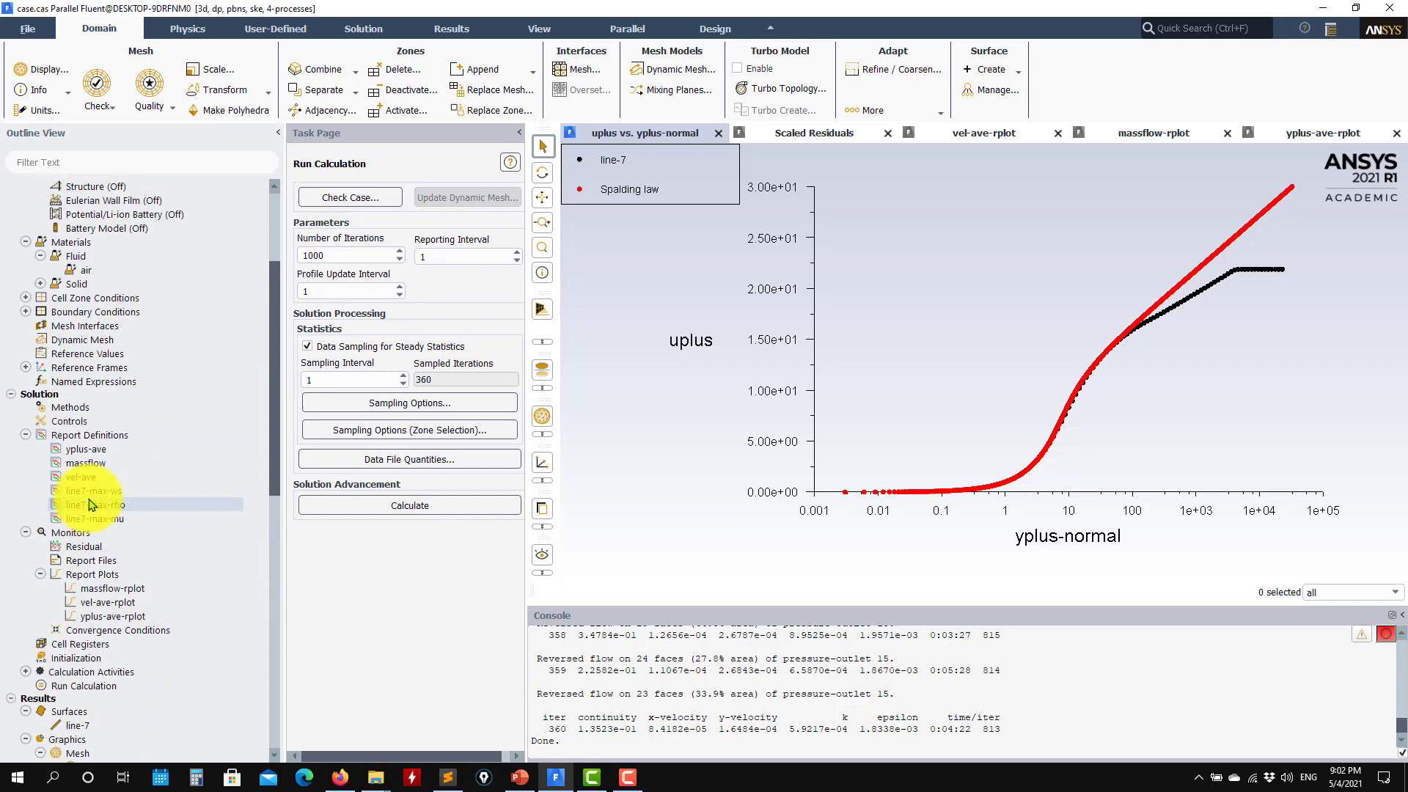
click(69, 407)
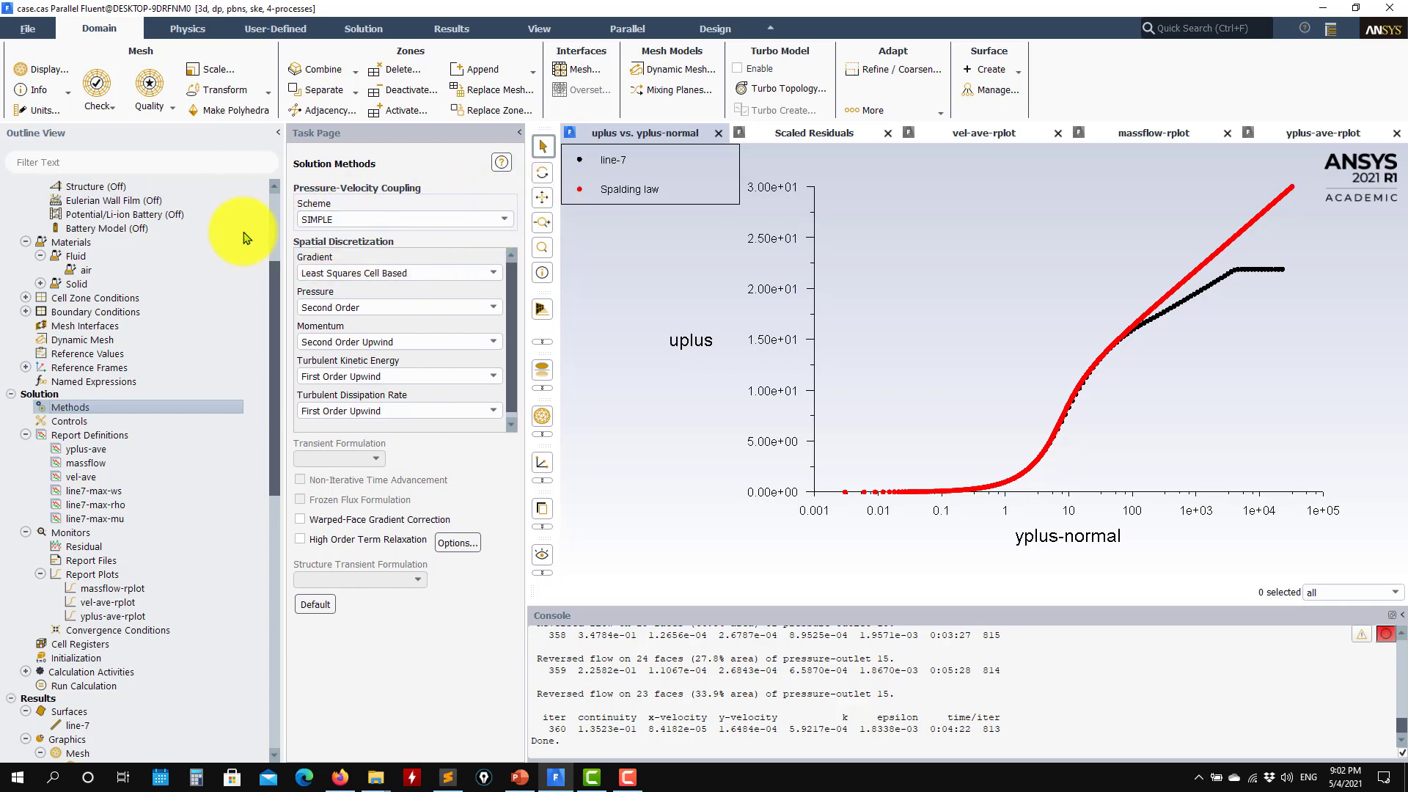
click(473, 220)
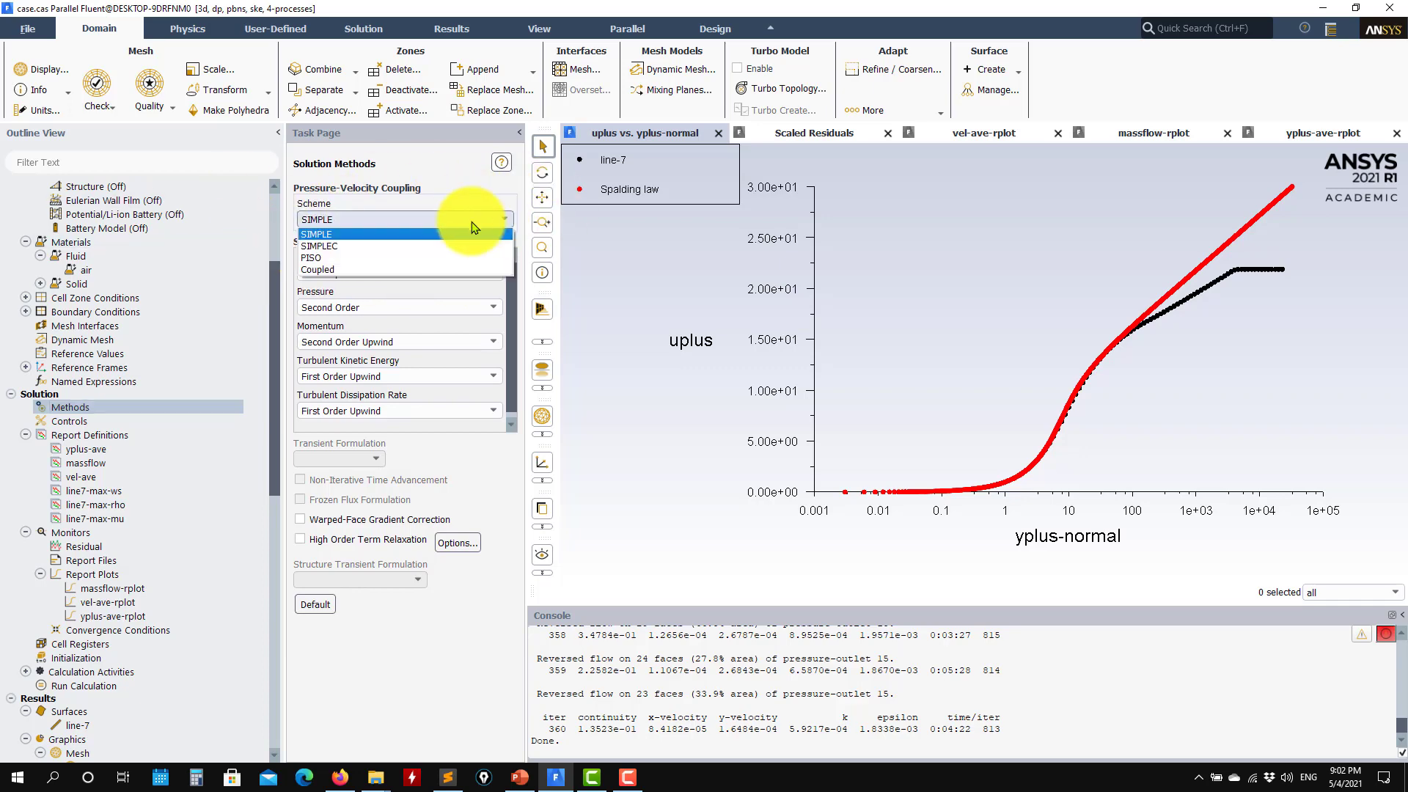
click(318, 274)
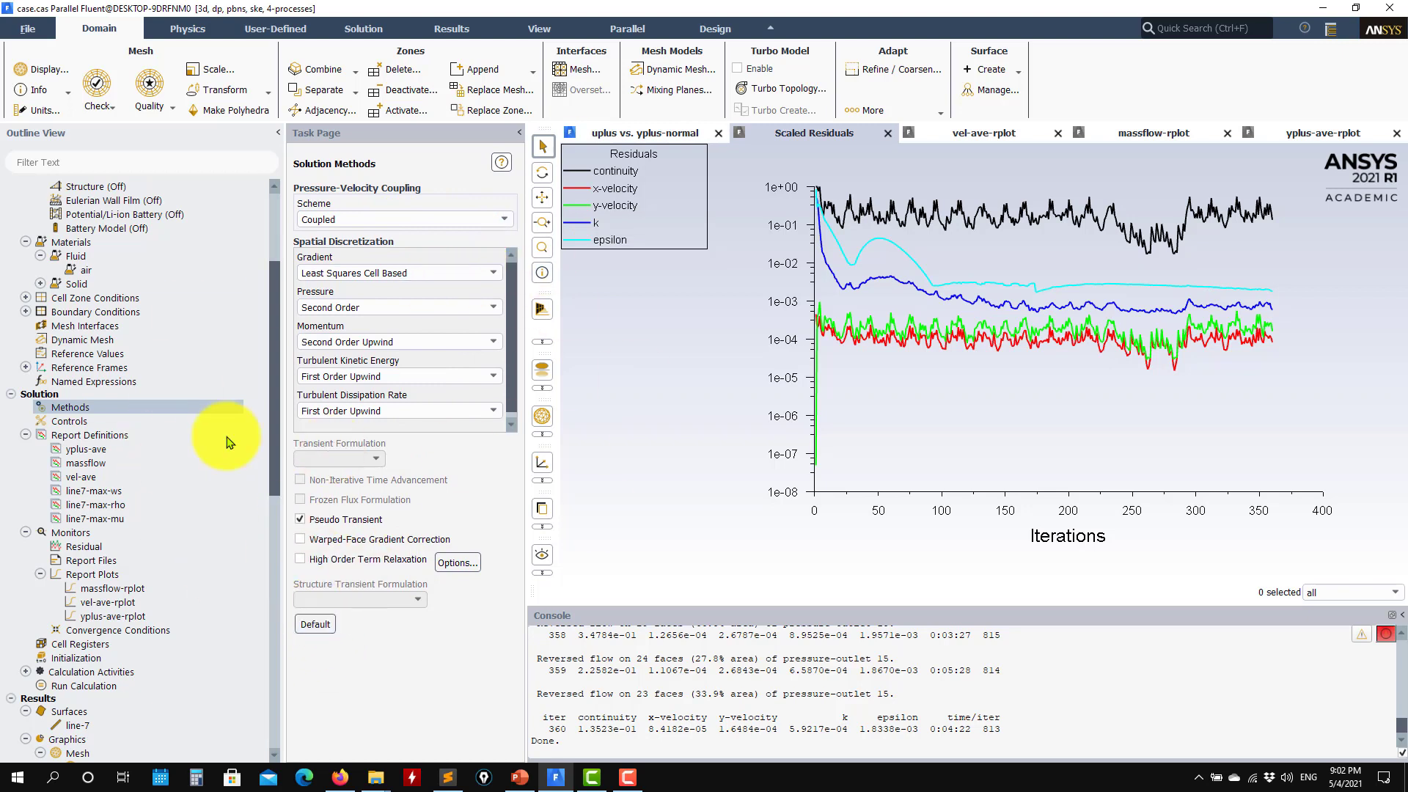
click(69, 421)
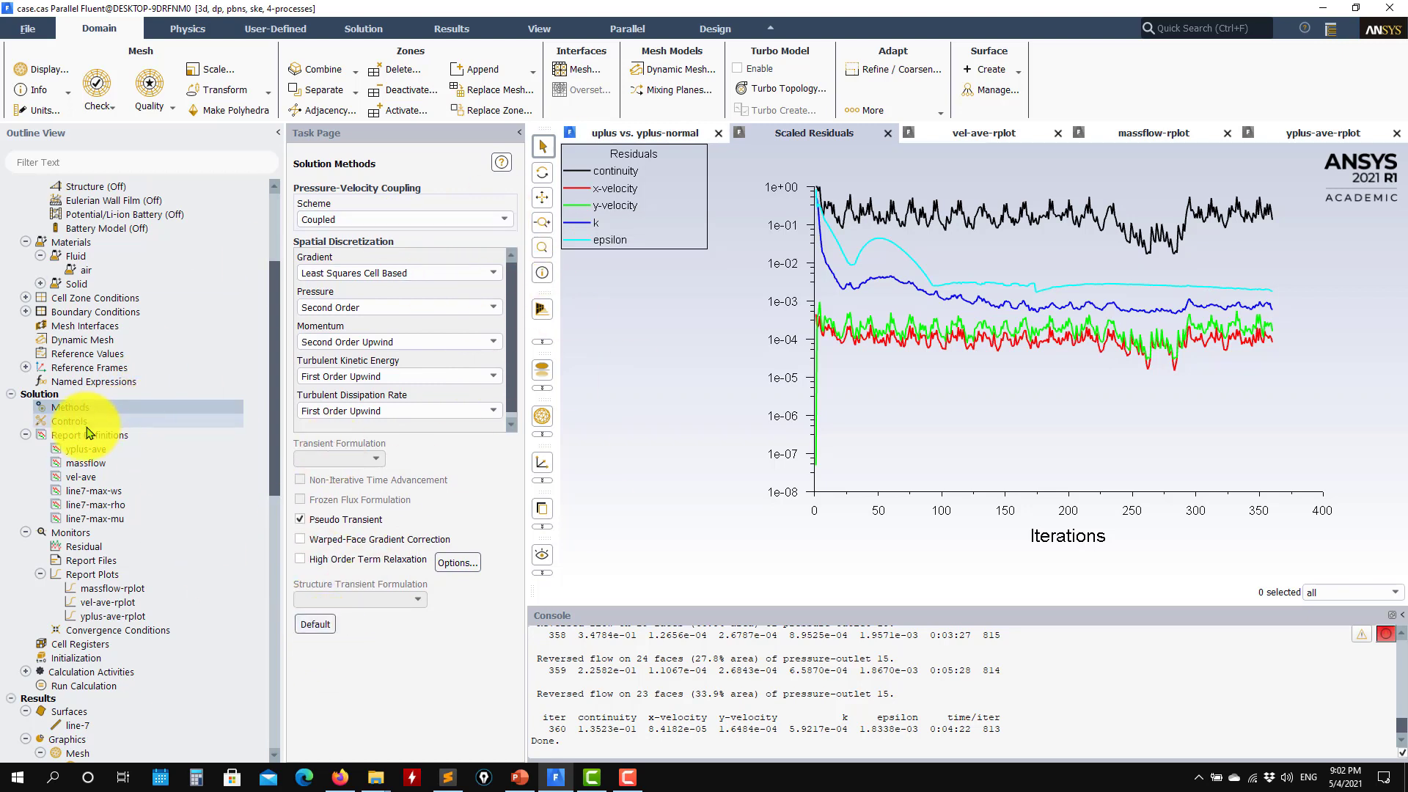